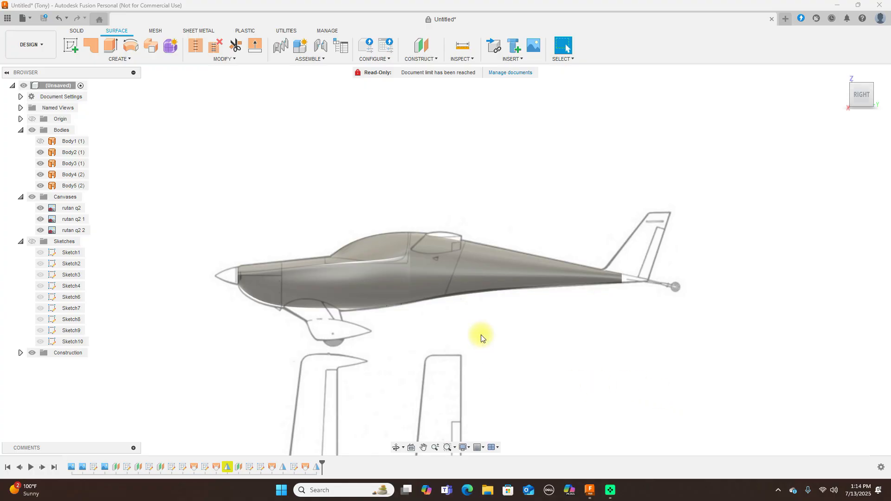
# Show the fuselage sketch curves, orbit around to inspect them, and return to the side view
pyautogui.scroll(1, 481, 338)
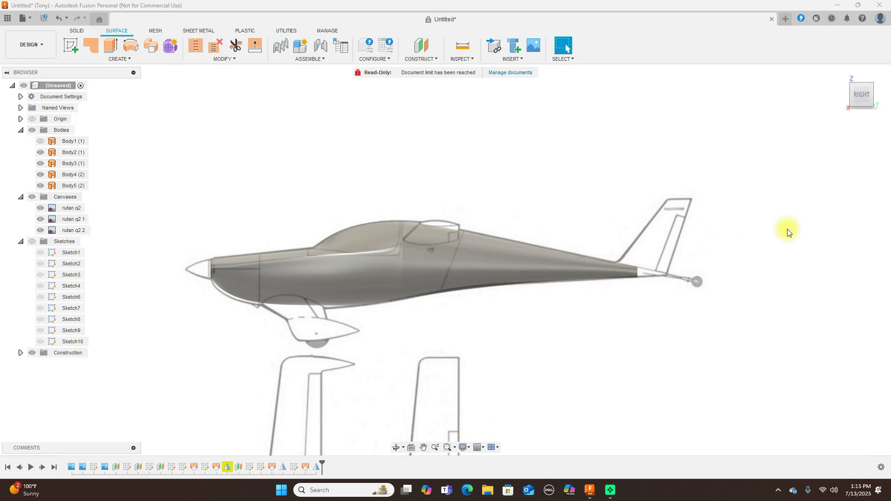
pyautogui.click(859, 96)
pyautogui.moveTo(859, 96)
pyautogui.mouseDown()
pyautogui.moveTo(880, 98)
pyautogui.moveTo(861, 96)
pyautogui.mouseUp()
pyautogui.click(863, 96)
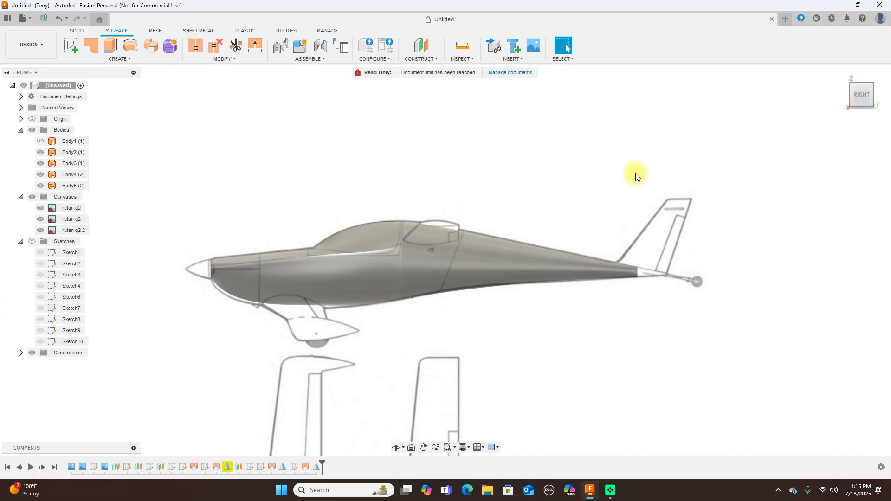
pyautogui.click(32, 242)
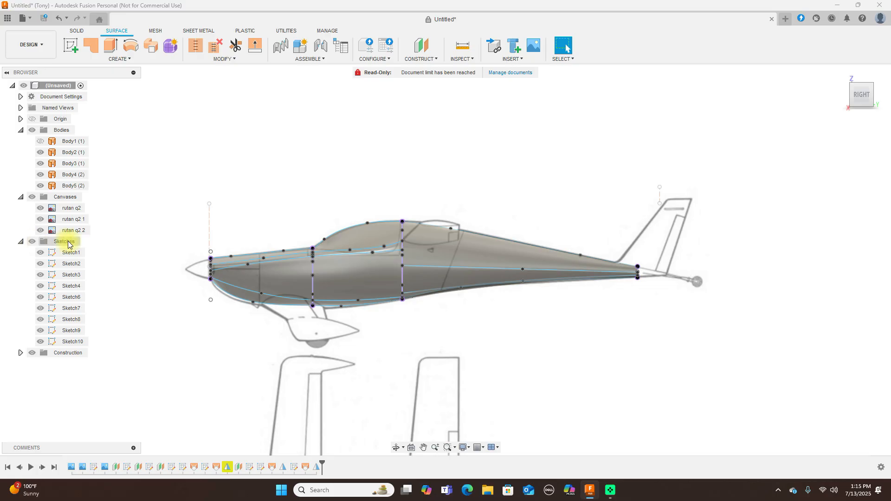
pyautogui.click(851, 89)
pyautogui.moveTo(26, 102); pyautogui.dragTo(571, 98)
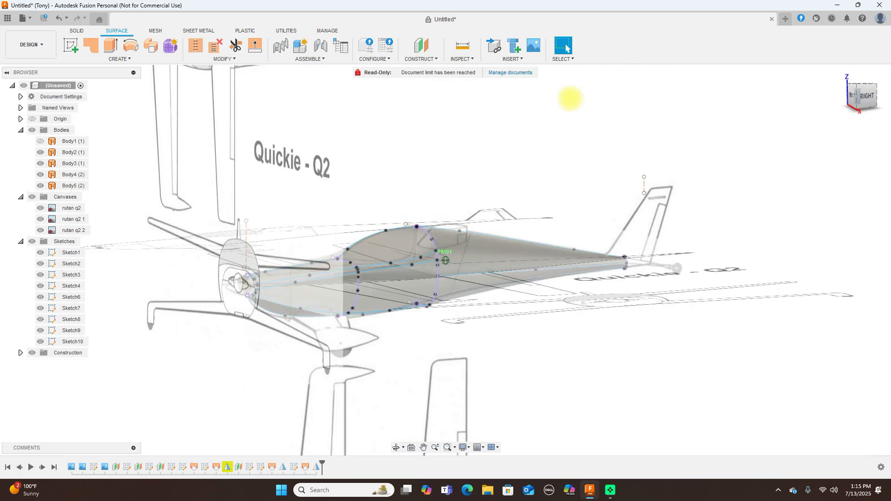
pyautogui.click(867, 93)
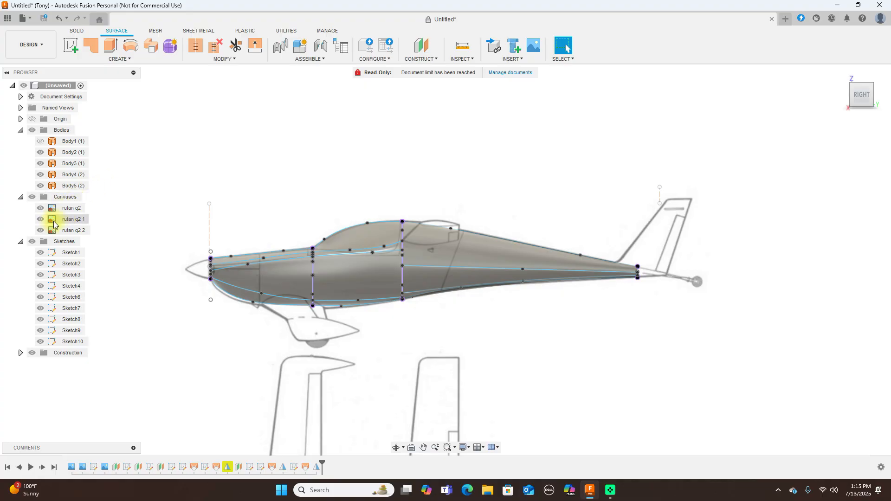
# Hide the sketches and the front fuselage, canopy and rear fuselage bodies
pyautogui.click(32, 242)
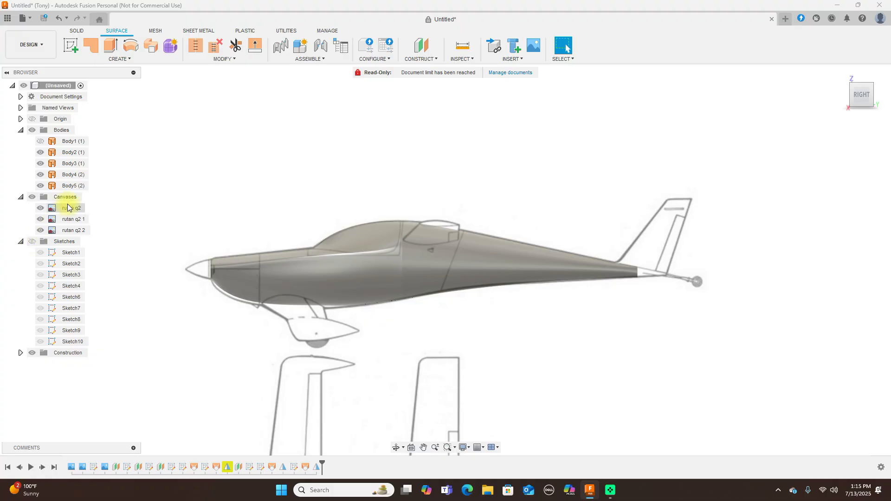
pyautogui.click(41, 152)
pyautogui.click(40, 163)
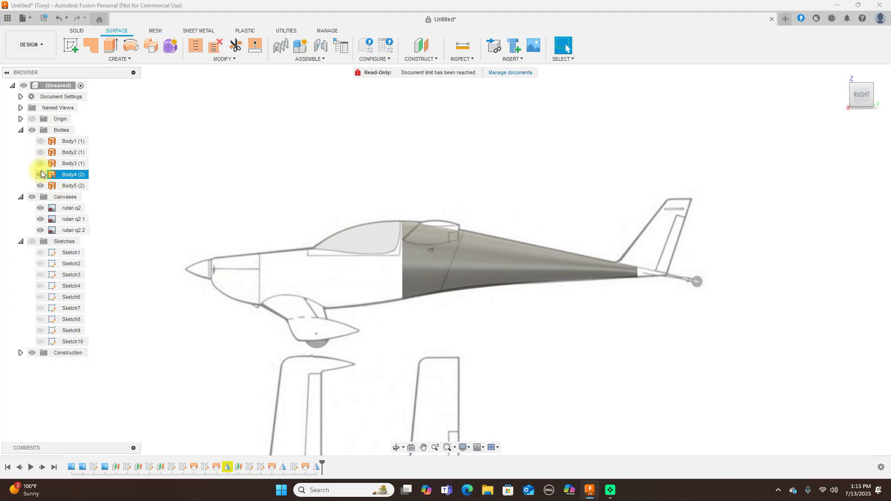
pyautogui.click(38, 186)
pyautogui.scroll(-1, 621, 186)
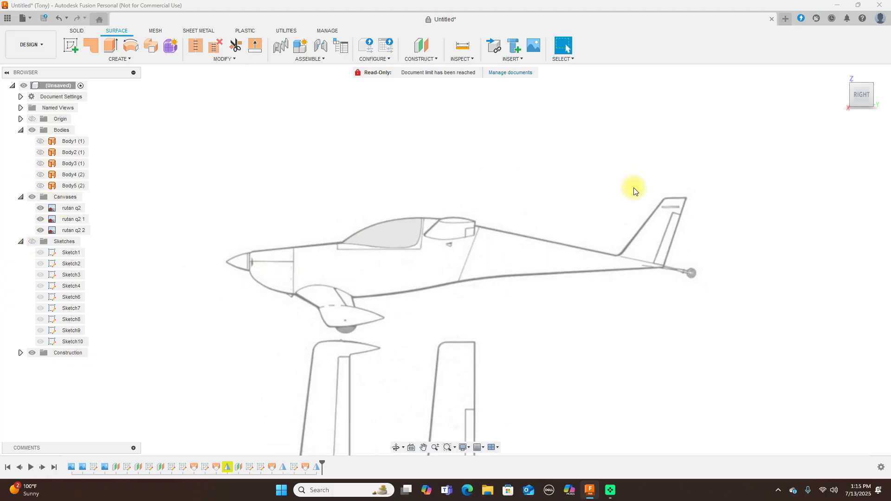
# Show the origin planes and axes, face the front-view canvas, and enter the Form workspace
pyautogui.click(77, 31)
pyautogui.scroll(1, 308, 225)
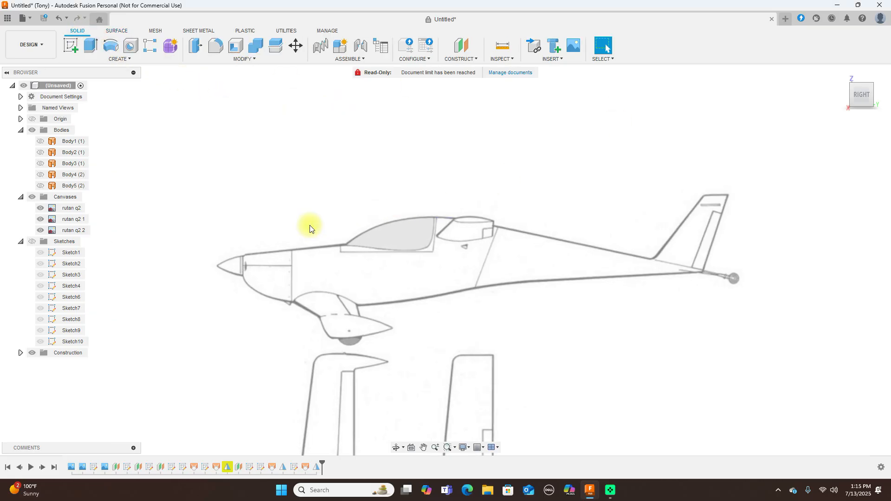
pyautogui.click(33, 120)
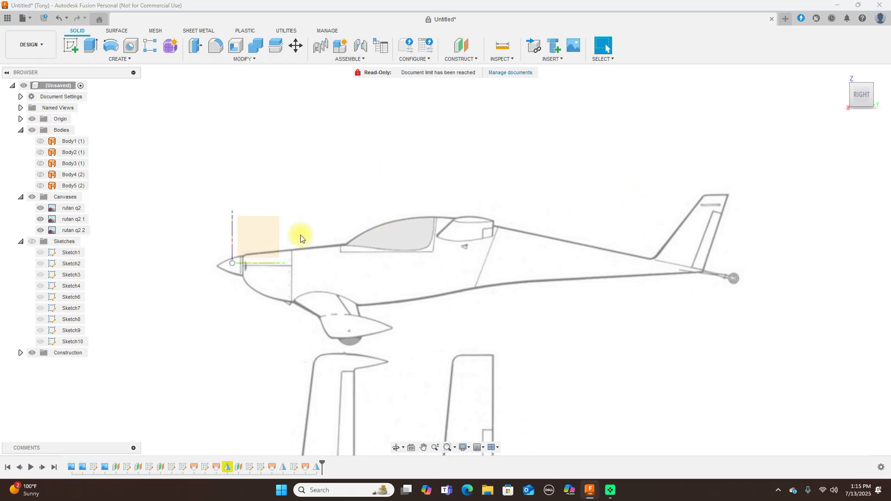
pyautogui.moveTo(871, 114)
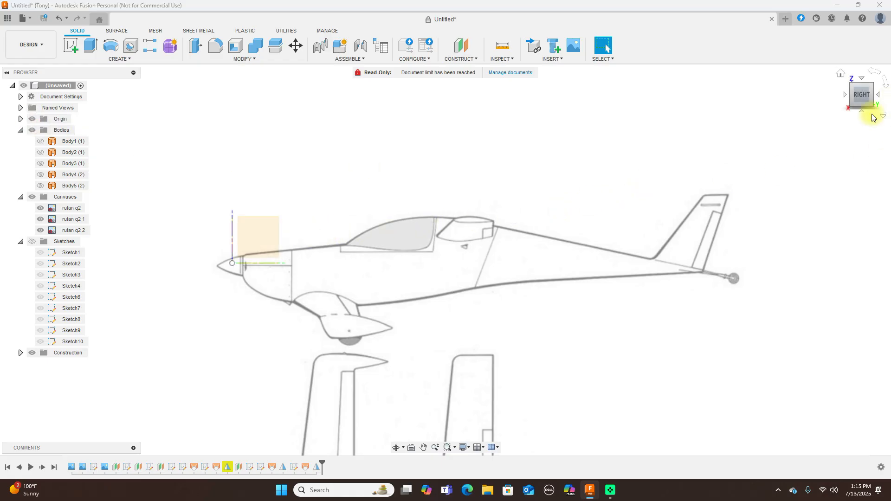
pyautogui.click(844, 96)
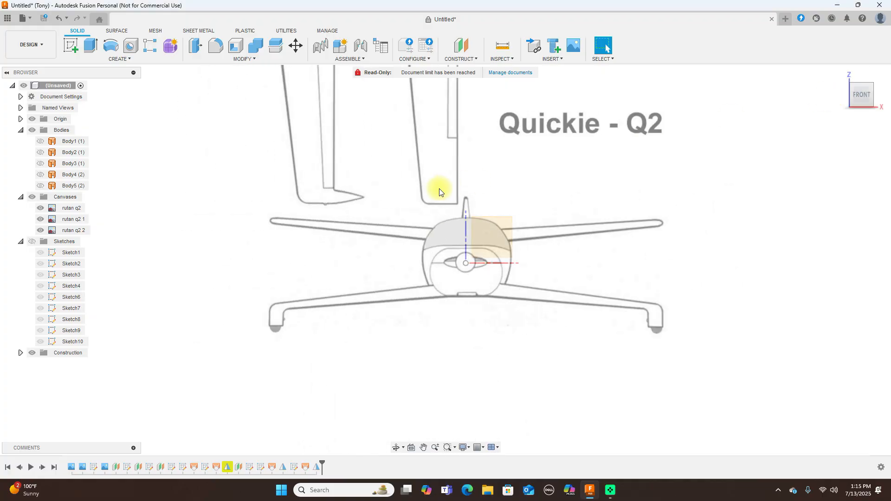
pyautogui.scroll(2, 439, 192)
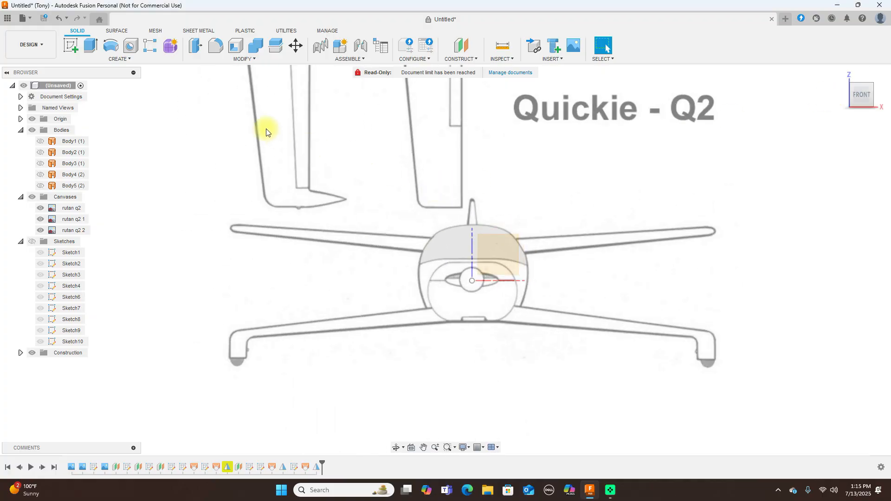
pyautogui.click(164, 44)
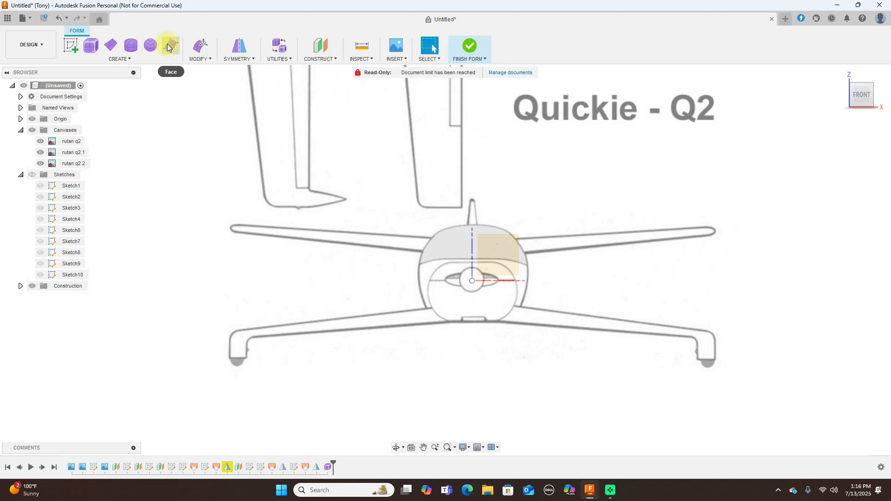
# Try the T-spline Cylinder tool on an origin plane, then cancel it
pyautogui.click(136, 49)
pyautogui.click(494, 254)
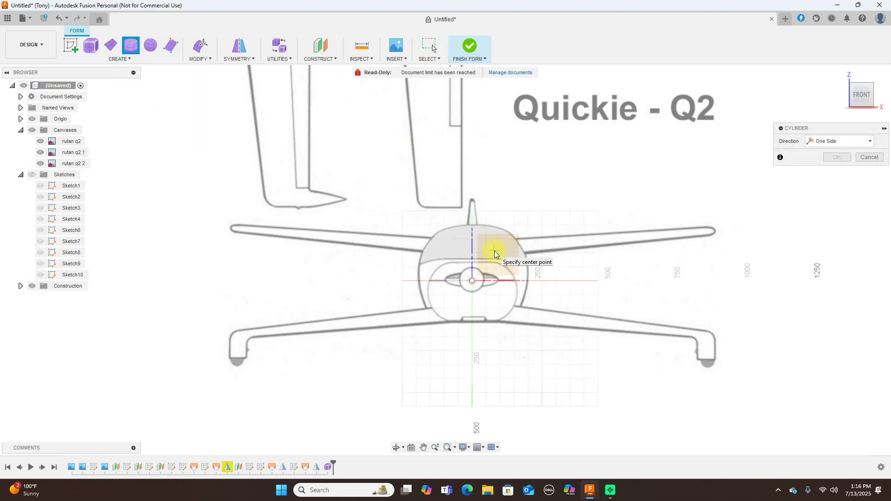
pyautogui.scroll(2, 471, 263)
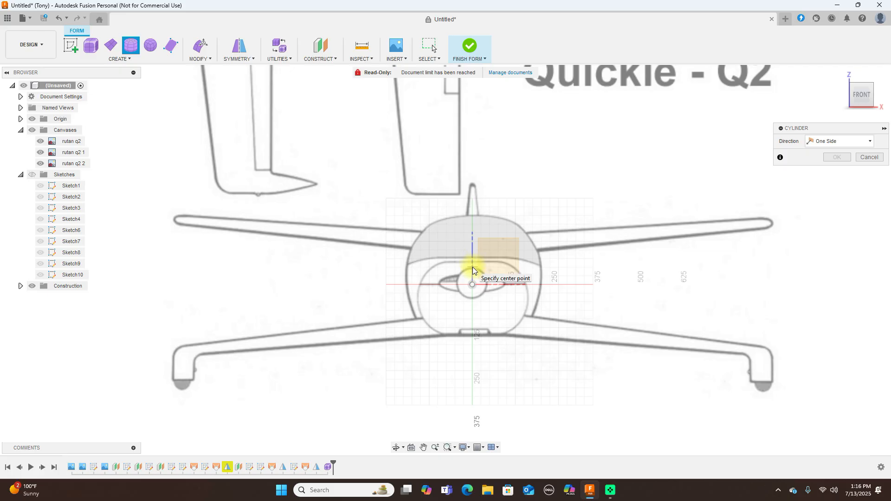
pyautogui.rightClick(620, 260)
pyautogui.click(586, 264)
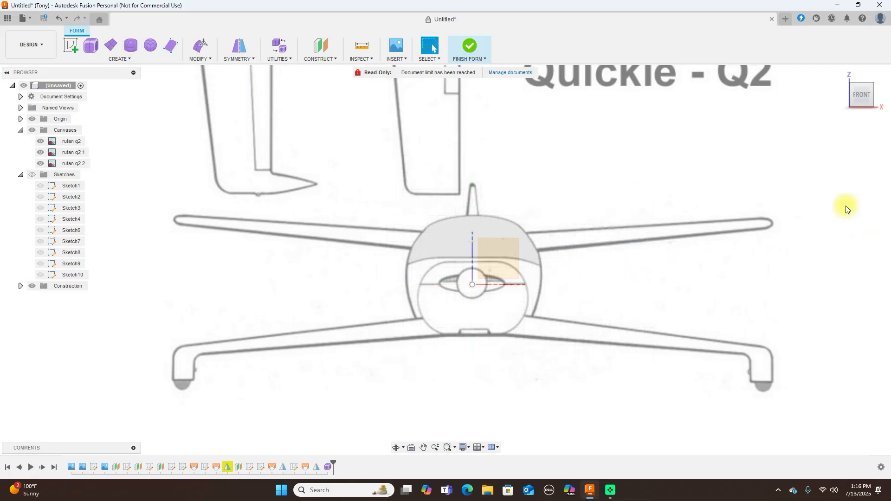
# Make construction Plane1 visible from the side view, then return to the front view
pyautogui.click(878, 95)
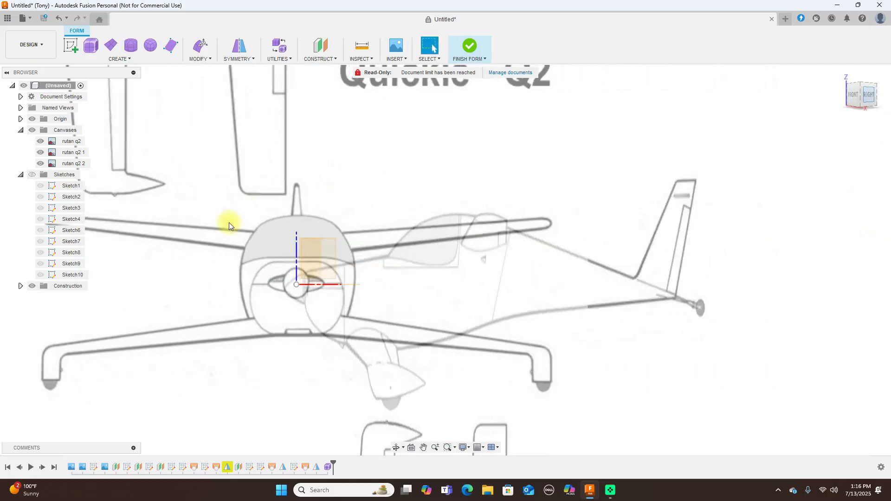
pyautogui.click(21, 285)
pyautogui.click(40, 297)
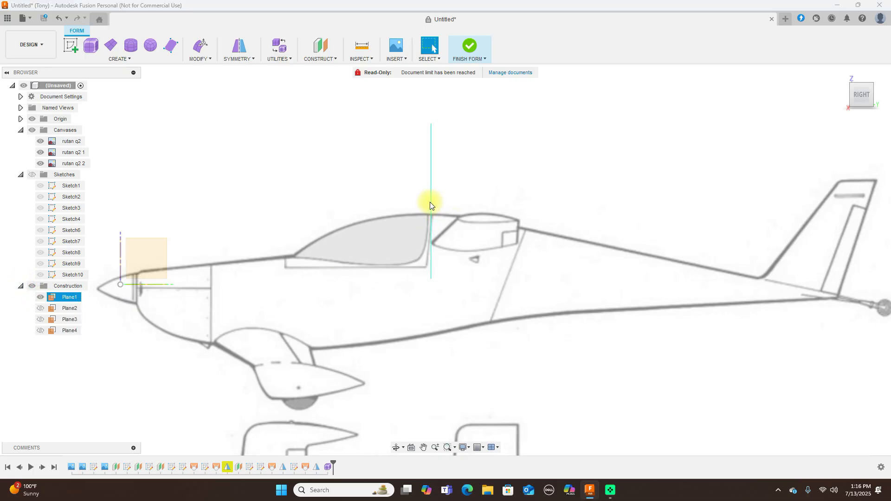
pyautogui.click(845, 96)
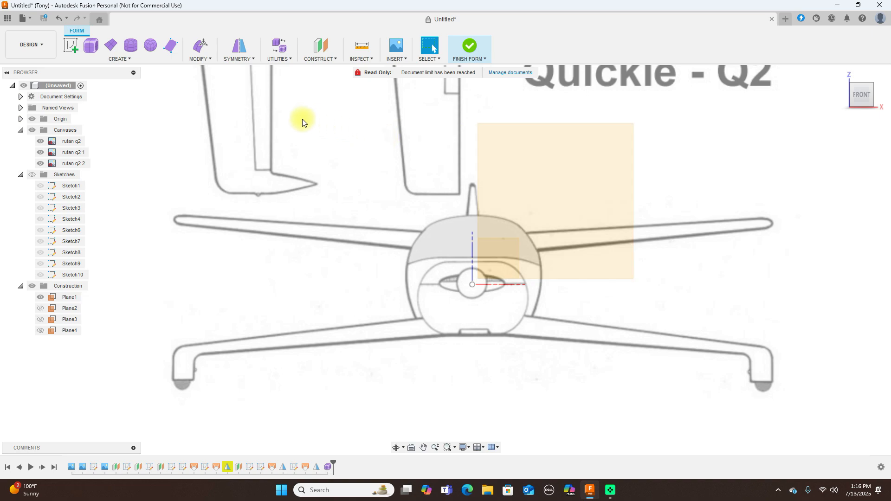
pyautogui.click(130, 45)
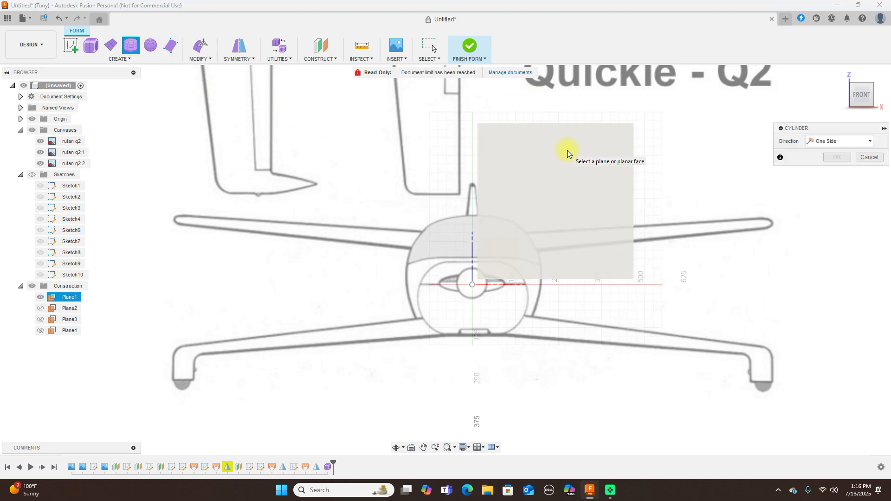
# Create a 373.881 mm diameter cylinder on Plane1 at the origin, 1200 mm long with 6 height faces
pyautogui.click(567, 153)
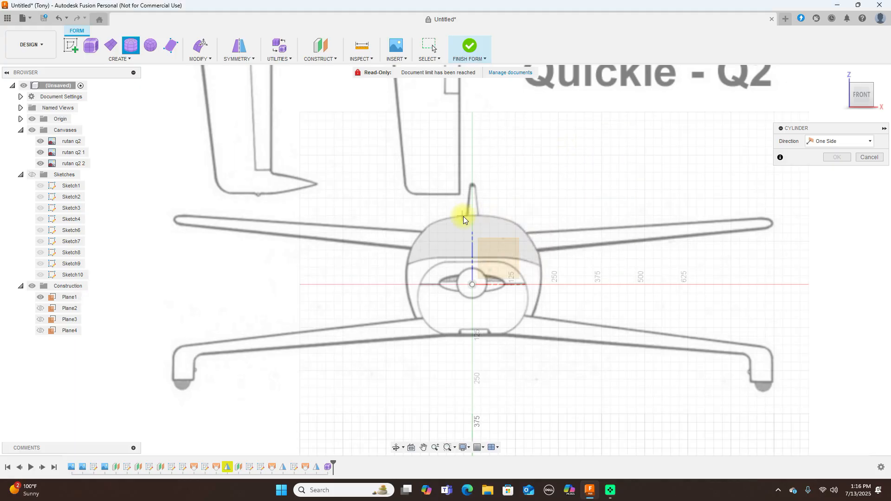
pyautogui.click(472, 283)
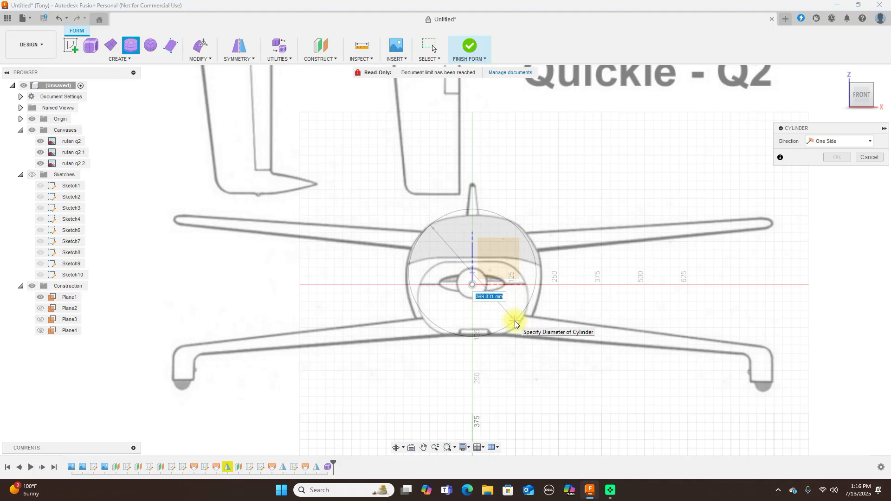
pyautogui.click(515, 324)
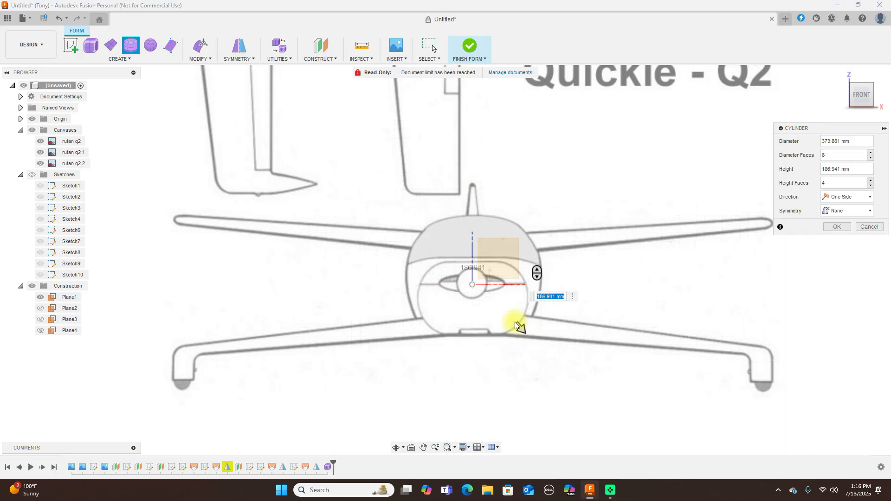
pyautogui.hotkey('ctrl', '6')
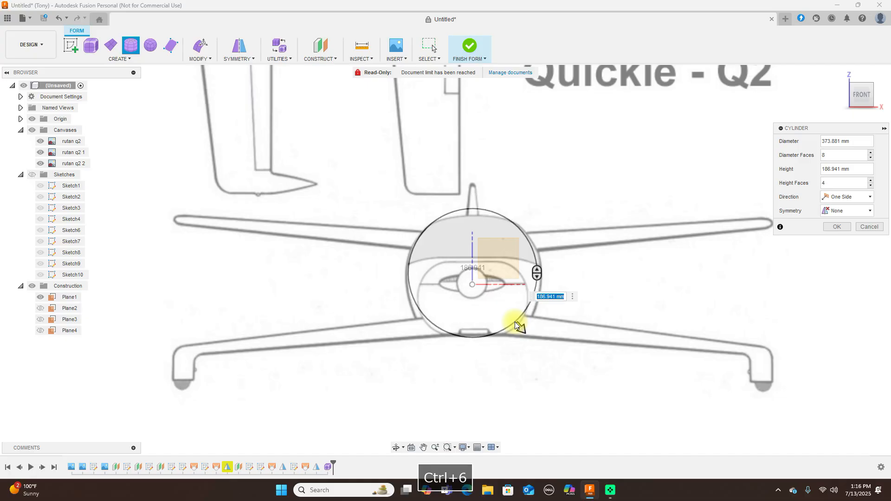
pyautogui.click(880, 93)
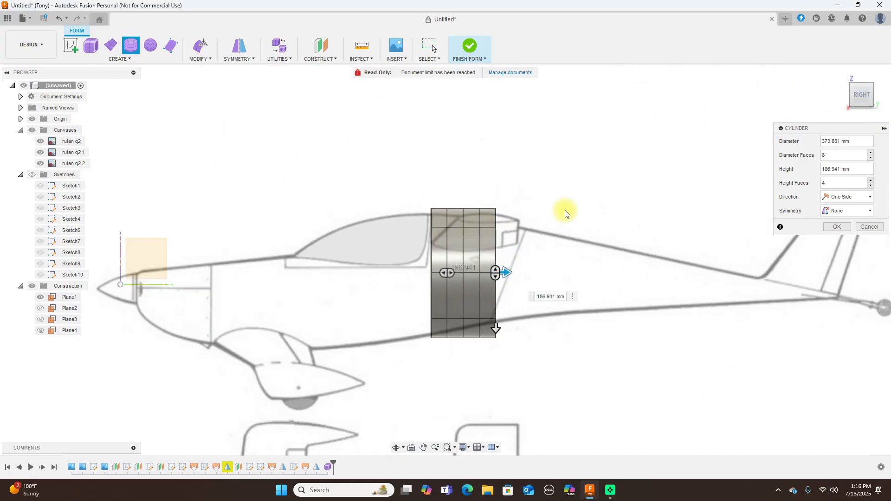
pyautogui.moveTo(506, 273); pyautogui.dragTo(696, 273)
pyautogui.scroll(-2, 696, 273)
pyautogui.moveTo(704, 120); pyautogui.dragTo(525, 130, button='middle')
pyautogui.moveTo(521, 277); pyautogui.dragTo(622, 278)
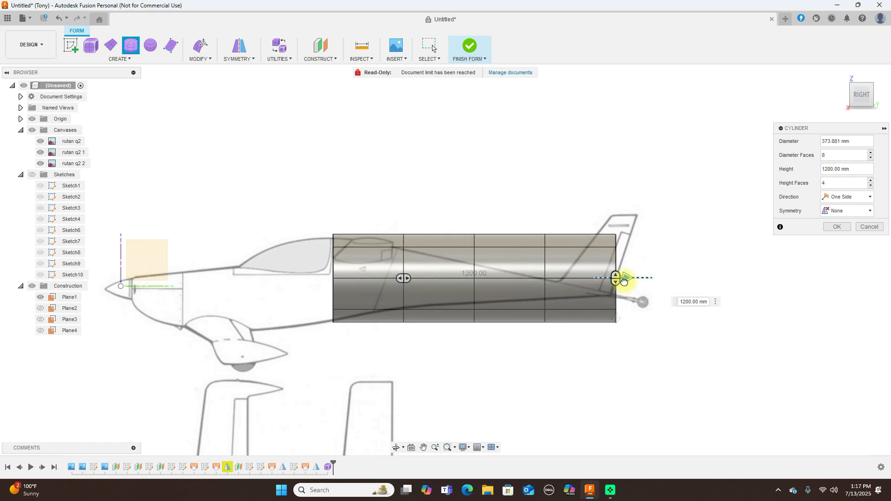
pyautogui.moveTo(405, 274); pyautogui.dragTo(442, 279)
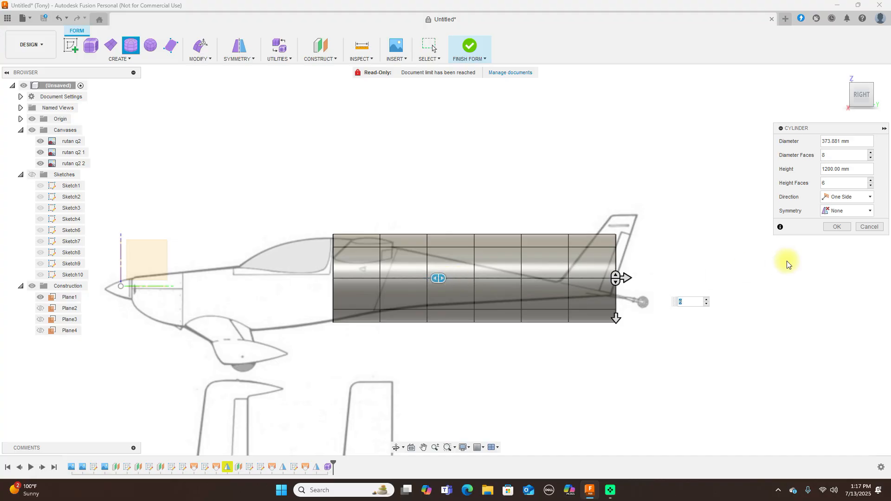
pyautogui.click(838, 227)
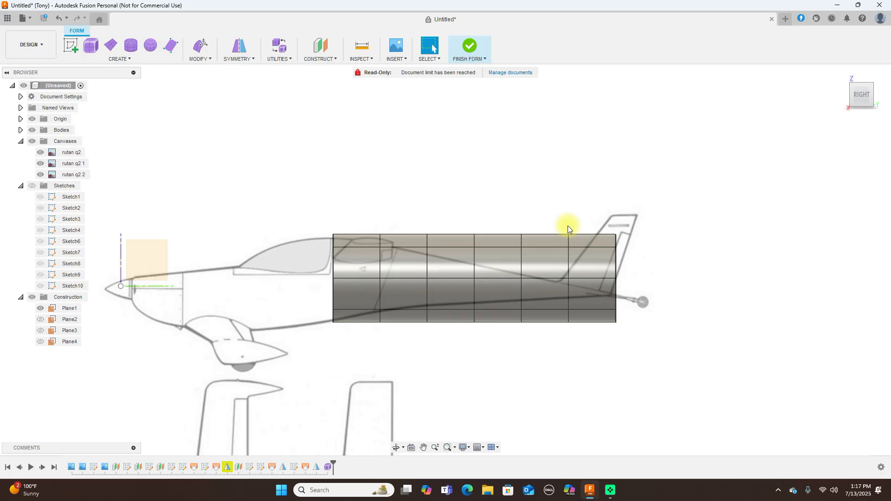
# Scale down the first three cross-section rings in side view with Edit Form
pyautogui.moveTo(369, 219); pyautogui.dragTo(391, 351)
pyautogui.rightClick(531, 173)
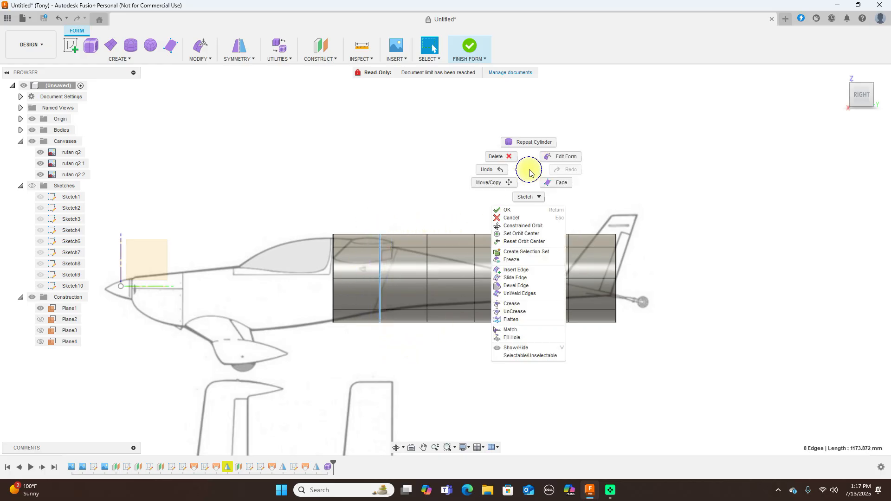
pyautogui.click(568, 162)
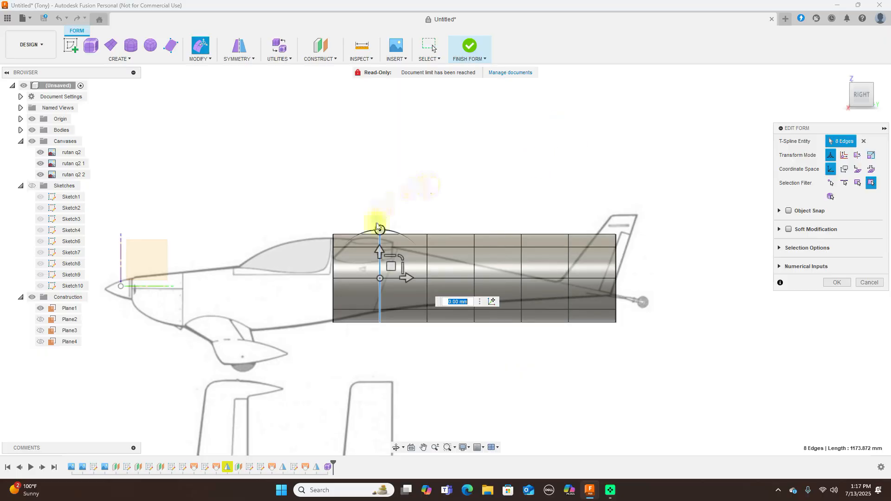
pyautogui.scroll(2, 378, 225)
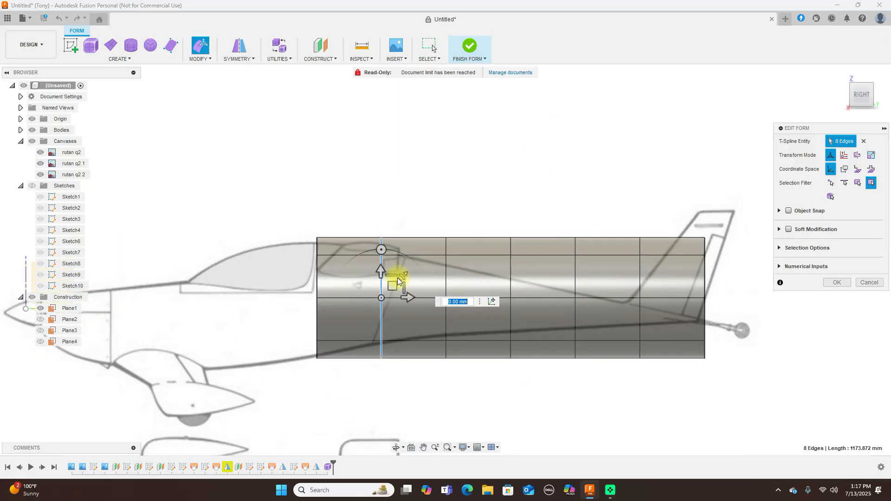
pyautogui.moveTo(403, 278); pyautogui.dragTo(395, 277)
pyautogui.moveTo(302, 387); pyautogui.dragTo(343, 375)
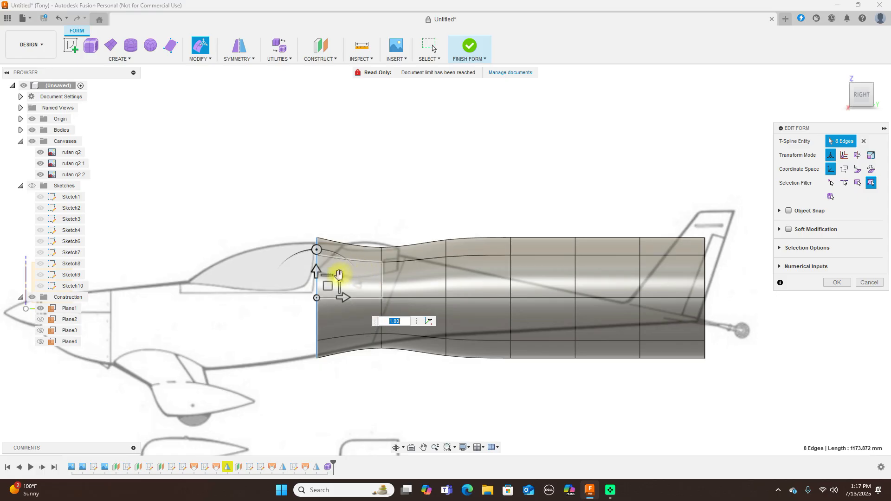
pyautogui.moveTo(338, 279); pyautogui.dragTo(325, 285)
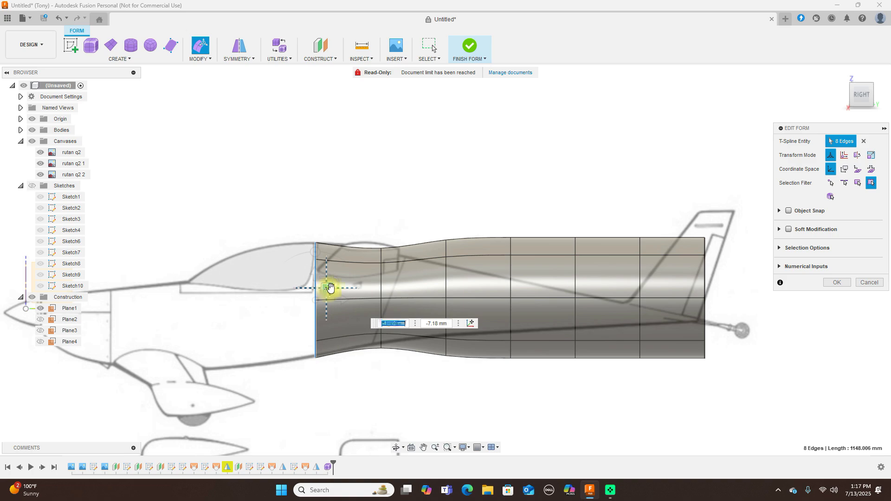
pyautogui.moveTo(428, 225); pyautogui.dragTo(470, 386)
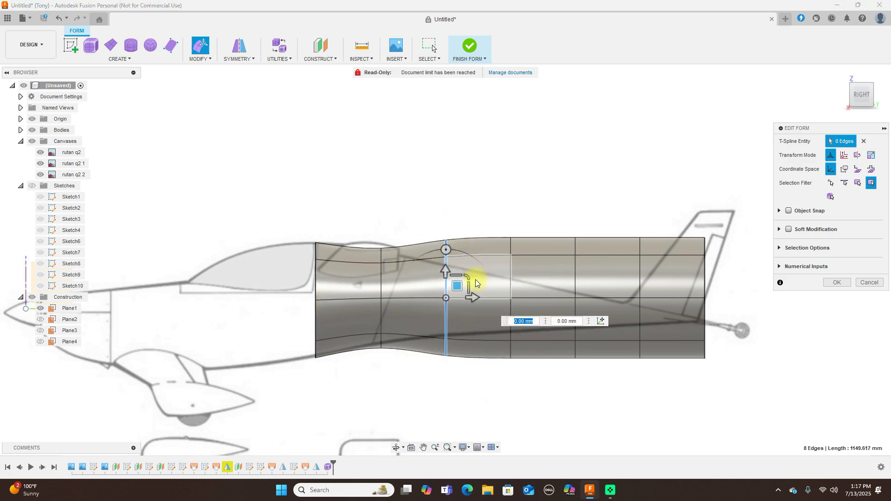
pyautogui.moveTo(463, 284); pyautogui.dragTo(450, 282)
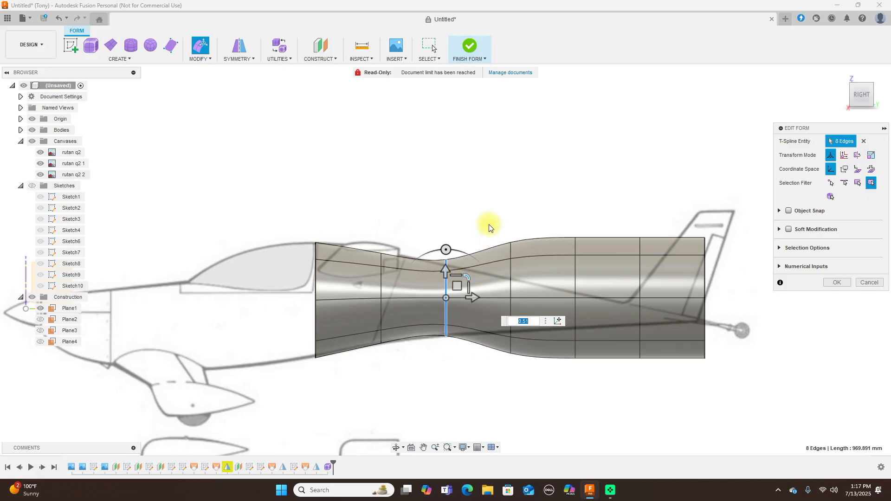
# Shrink the remaining rear rings progressively, down to about a third at the tail
pyautogui.moveTo(499, 354); pyautogui.dragTo(533, 374)
pyautogui.moveTo(532, 278); pyautogui.dragTo(521, 284)
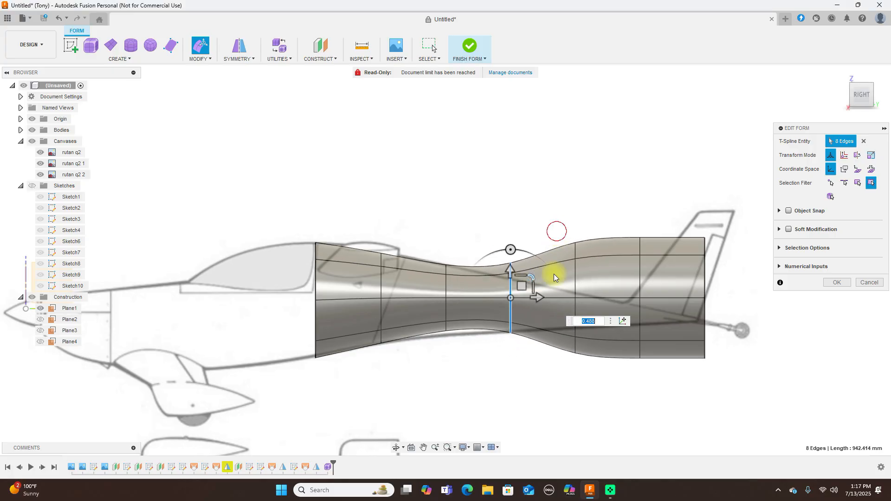
pyautogui.moveTo(578, 379); pyautogui.dragTo(595, 384)
pyautogui.moveTo(599, 277); pyautogui.dragTo(579, 280)
pyautogui.moveTo(618, 226); pyautogui.dragTo(667, 373)
pyautogui.moveTo(659, 274); pyautogui.dragTo(635, 296)
pyautogui.moveTo(677, 218); pyautogui.dragTo(740, 362)
pyautogui.moveTo(727, 277); pyautogui.dragTo(709, 286)
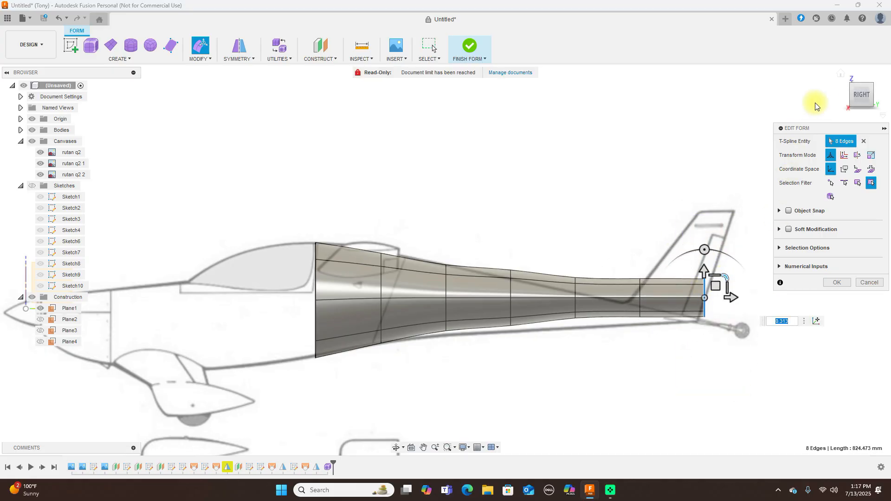
pyautogui.click(861, 79)
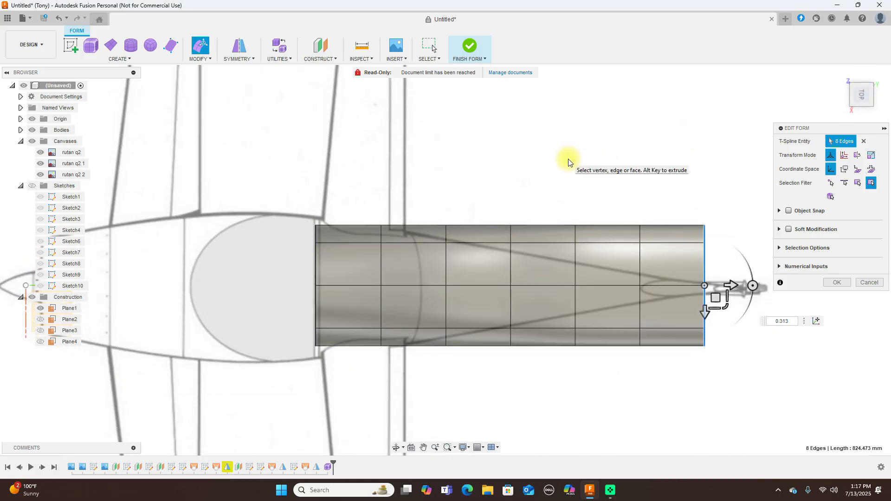
# Narrow the tail end and the ring just ahead of it in plan view
pyautogui.moveTo(725, 304); pyautogui.dragTo(710, 284)
pyautogui.moveTo(622, 206); pyautogui.dragTo(680, 385)
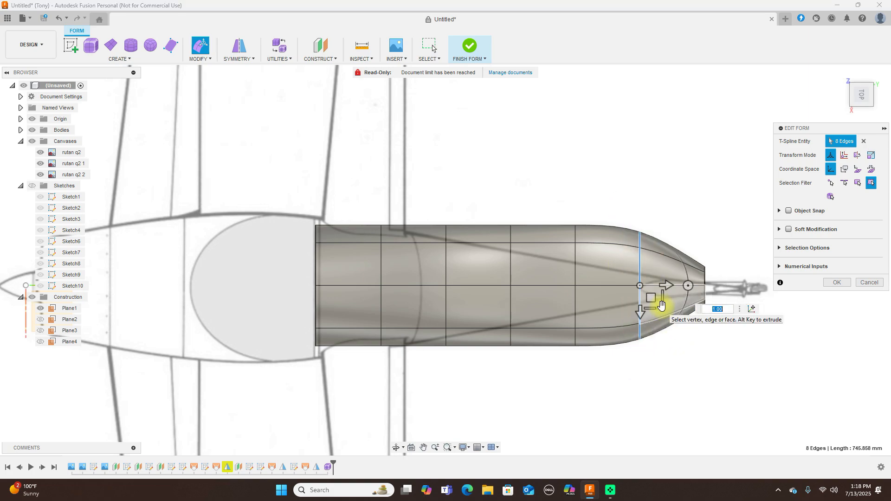
pyautogui.click(666, 310)
pyautogui.click(713, 364)
pyautogui.click(556, 159)
pyautogui.moveTo(605, 200); pyautogui.dragTo(667, 390)
pyautogui.moveTo(663, 307); pyautogui.dragTo(611, 262)
# Shrink the next rings forward to about a third, about 0.6, then 0.761 near the cockpit
pyautogui.moveTo(559, 216); pyautogui.dragTo(621, 388)
pyautogui.moveTo(593, 302); pyautogui.dragTo(582, 284)
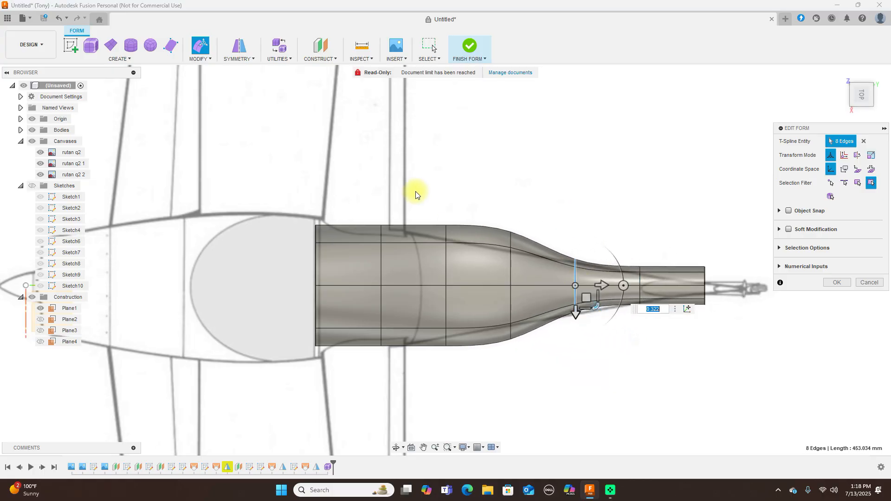
pyautogui.moveTo(473, 205); pyautogui.dragTo(549, 361)
pyautogui.moveTo(533, 304); pyautogui.dragTo(527, 298)
pyautogui.moveTo(413, 210); pyautogui.dragTo(465, 367)
pyautogui.moveTo(463, 305); pyautogui.dragTo(465, 301)
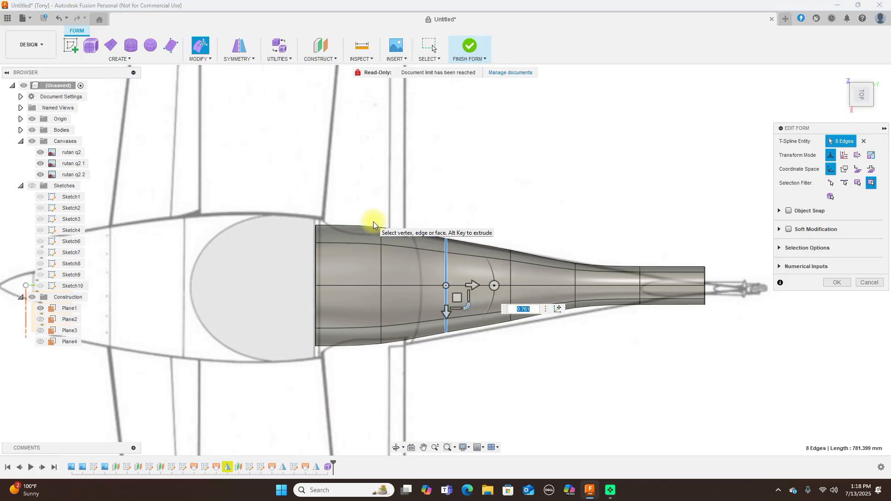
pyautogui.scroll(-2, 595, 224)
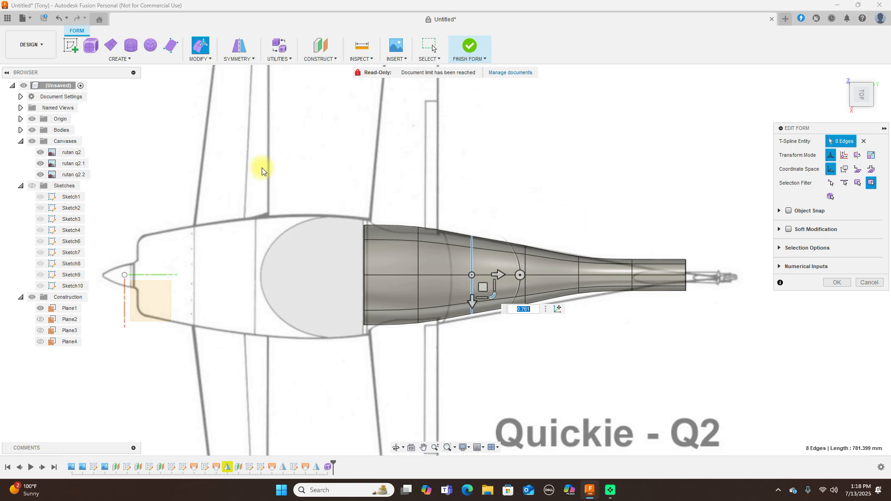
# Confirm the form edits and finish the form into a solid body
pyautogui.click(81, 168)
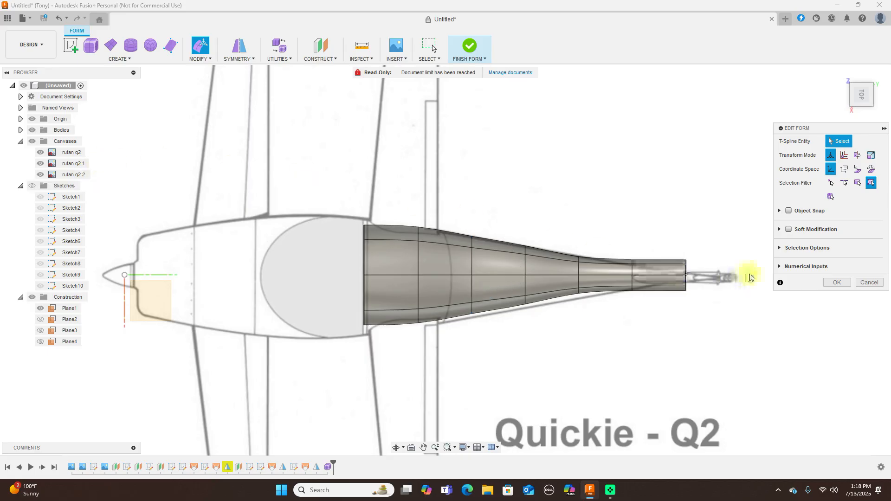
pyautogui.click(831, 283)
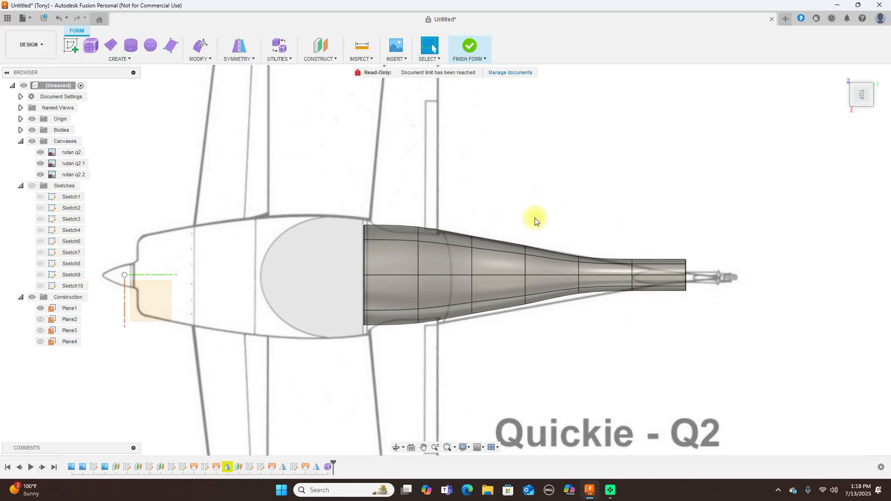
pyautogui.click(469, 45)
# Shift the rutan q2 1 canvas to X -8.688 mm, Y -3.475 mm to align it
pyautogui.click(61, 230)
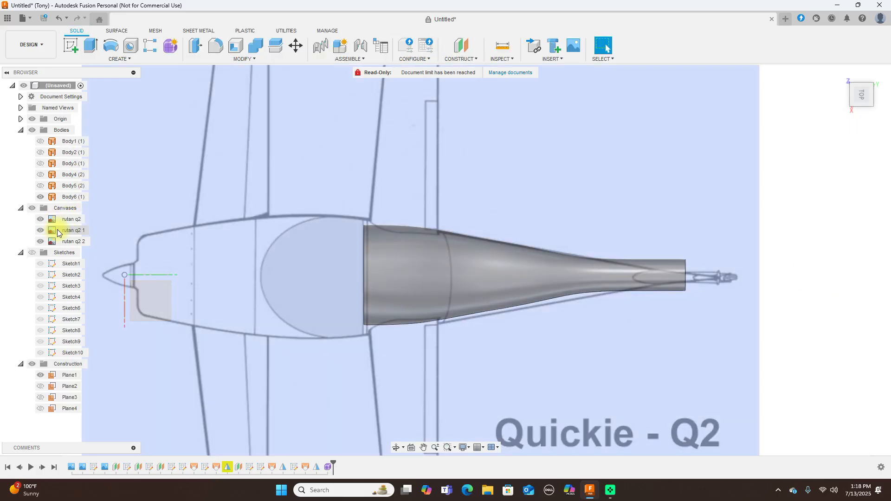
pyautogui.rightClick(61, 230)
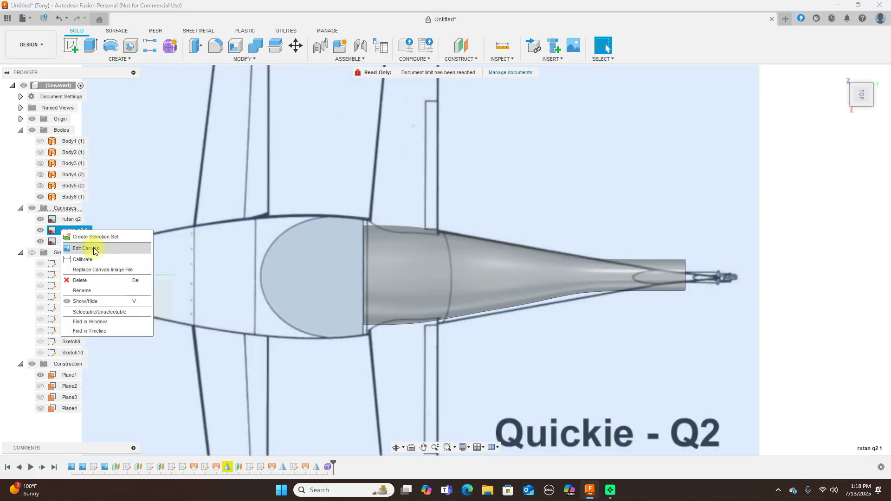
pyautogui.click(70, 246)
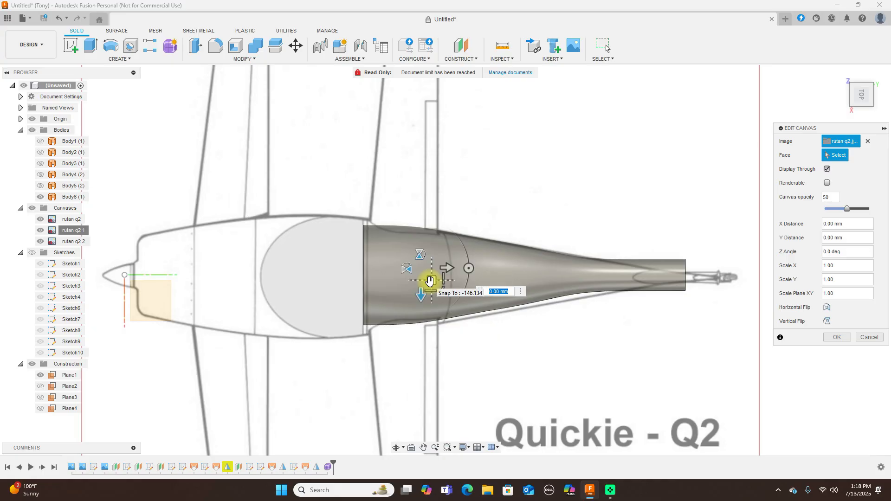
pyautogui.click(430, 281)
pyautogui.moveTo(430, 282); pyautogui.dragTo(429, 279)
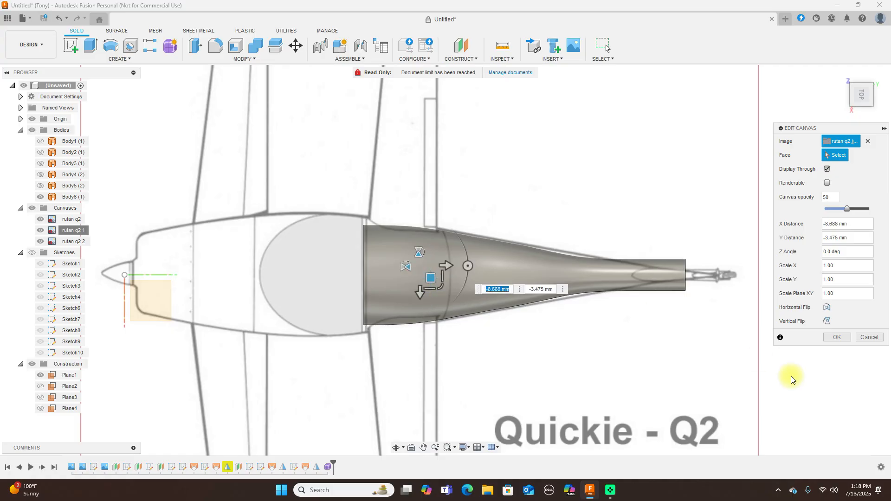
pyautogui.click(833, 337)
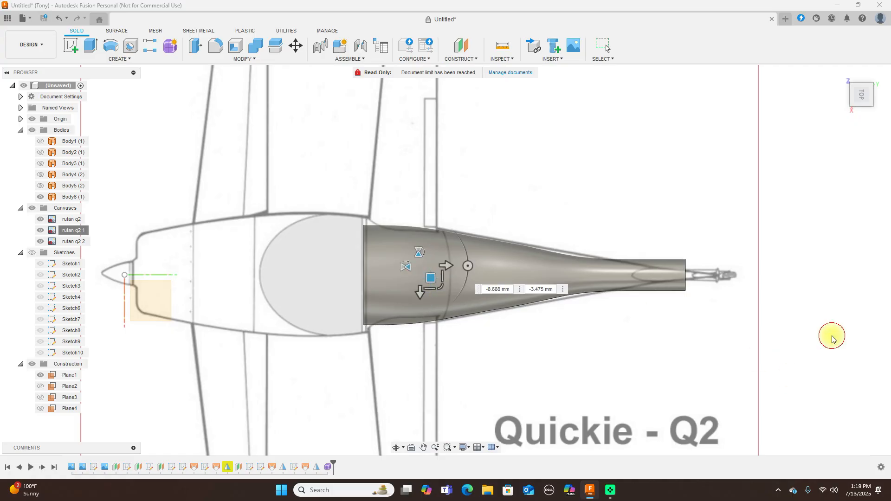
# Reopen the fuselage Form feature from the timeline for editing
pyautogui.click(330, 468)
pyautogui.rightClick(330, 468)
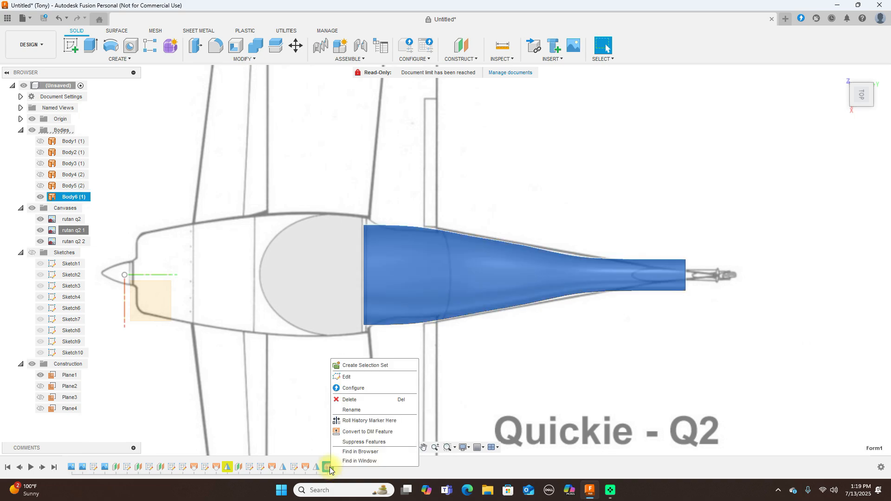
pyautogui.click(387, 376)
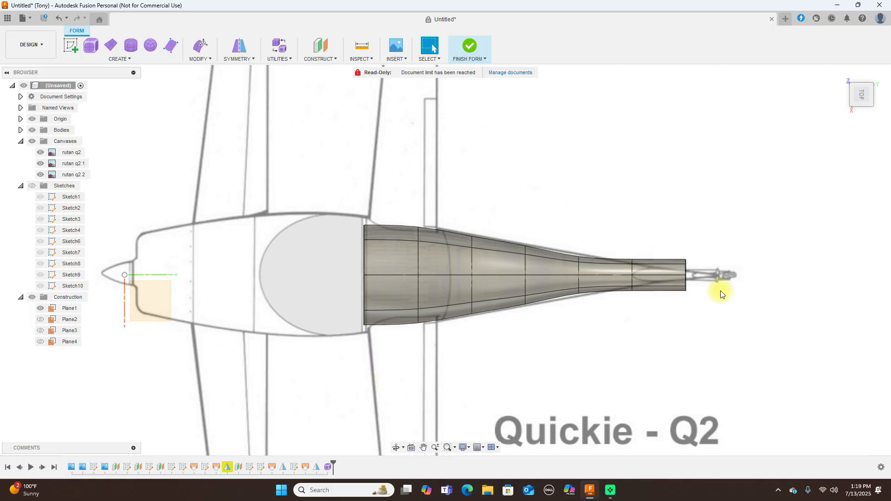
# Pinch the tail-end edge ring down toward a point
pyautogui.moveTo(673, 244); pyautogui.dragTo(706, 325)
pyautogui.rightClick(711, 230)
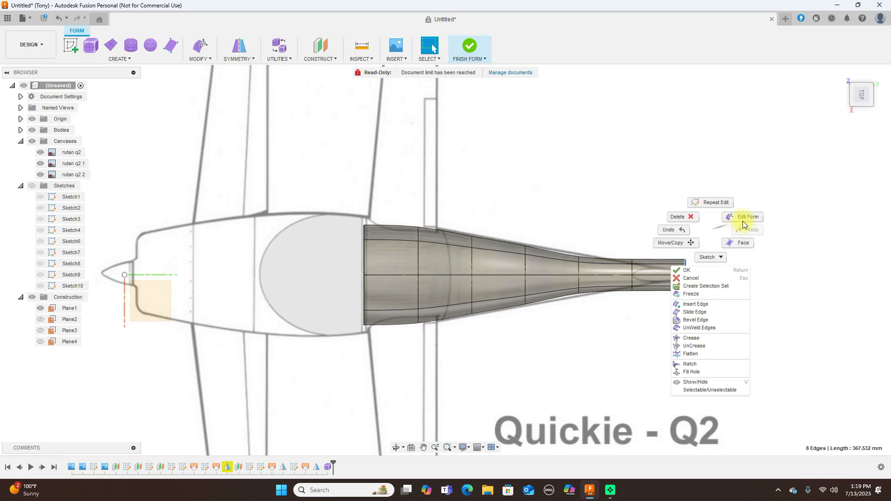
pyautogui.click(742, 217)
pyautogui.moveTo(707, 297); pyautogui.dragTo(689, 274)
pyautogui.moveTo(624, 242); pyautogui.dragTo(645, 329)
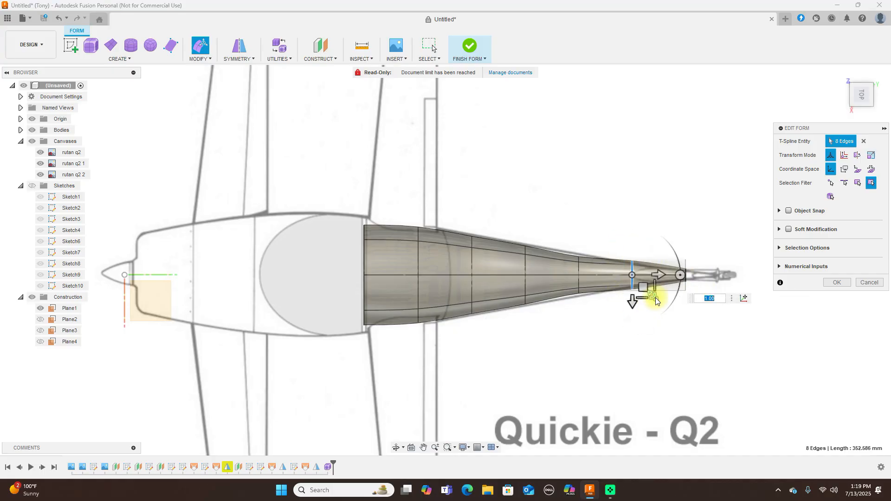
pyautogui.click(652, 291)
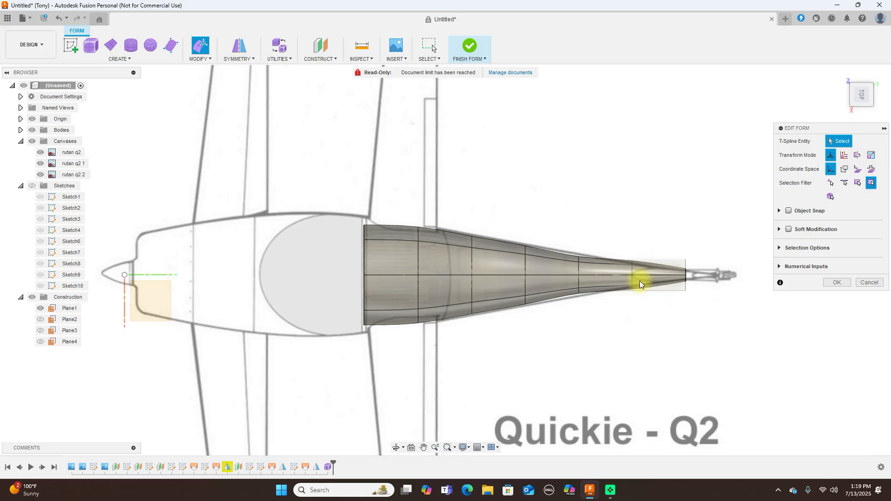
pyautogui.moveTo(570, 239); pyautogui.dragTo(603, 301)
# Widen the cockpit rings to about 1.13–1.16 and shrink the ring before the tail to 0.689
pyautogui.moveTo(459, 219); pyautogui.dragTo(487, 355)
pyautogui.moveTo(495, 299); pyautogui.dragTo(494, 299)
pyautogui.moveTo(348, 206); pyautogui.dragTo(393, 357)
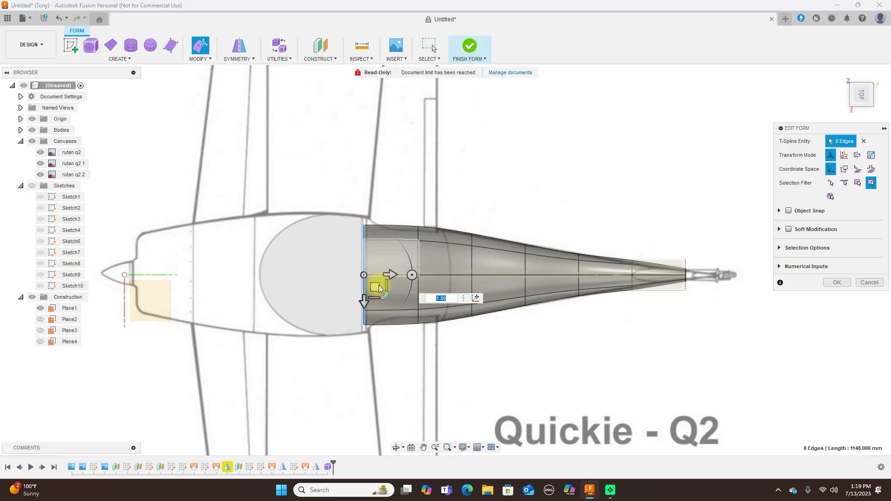
pyautogui.moveTo(384, 295); pyautogui.dragTo(388, 298)
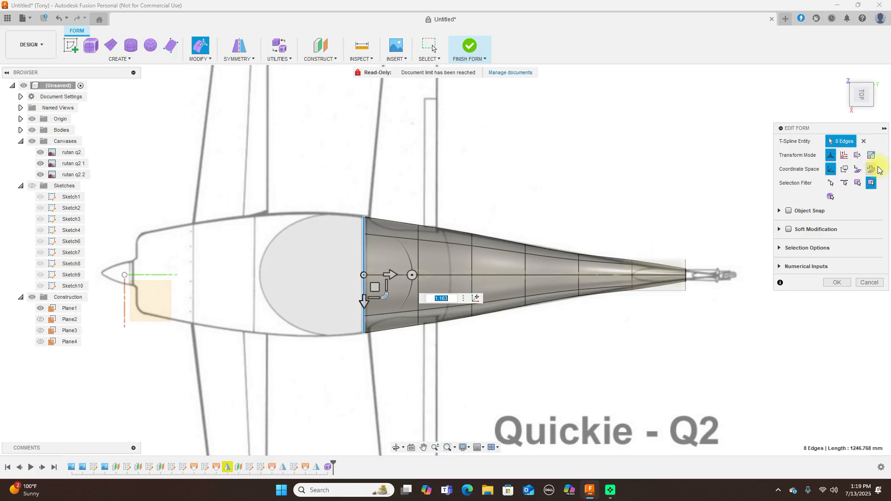
pyautogui.moveTo(618, 242); pyautogui.dragTo(652, 296)
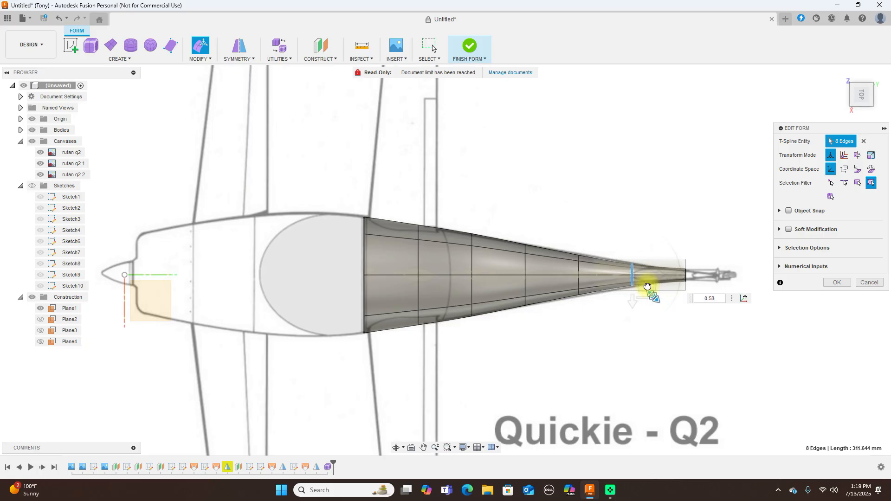
pyautogui.moveTo(649, 289); pyautogui.dragTo(648, 289)
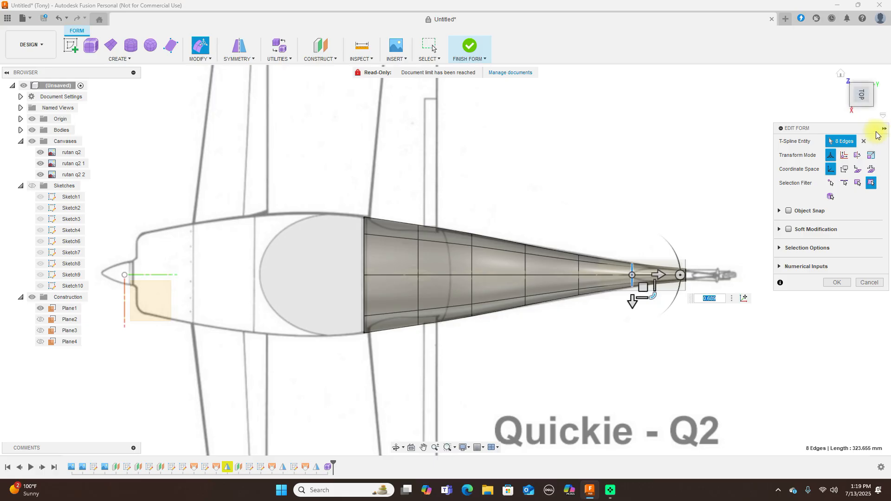
pyautogui.click(861, 114)
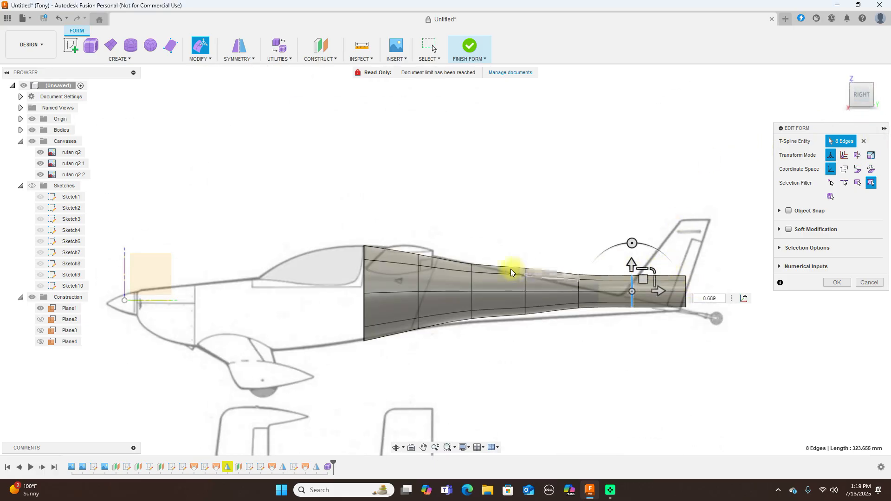
# Lower the mid-tail and mid-fuselage rings and the whole tail section onto the side-view outline
pyautogui.moveTo(511, 253); pyautogui.dragTo(539, 341)
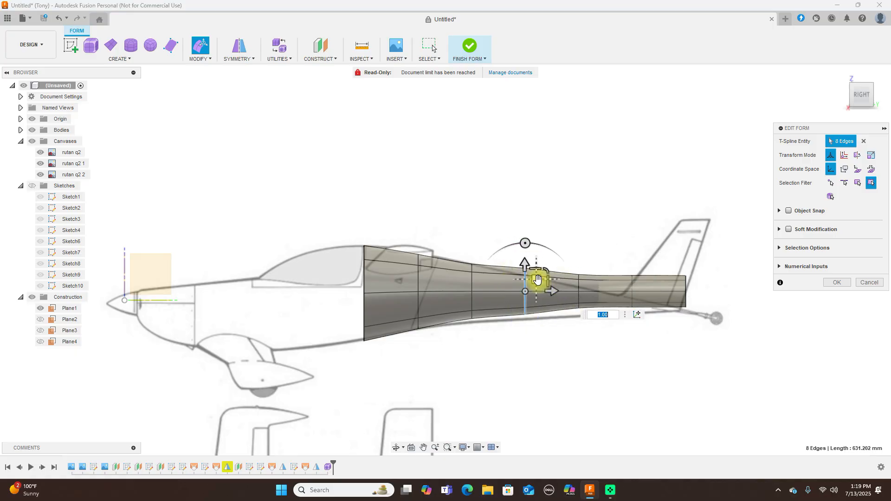
pyautogui.moveTo(536, 280); pyautogui.dragTo(536, 290)
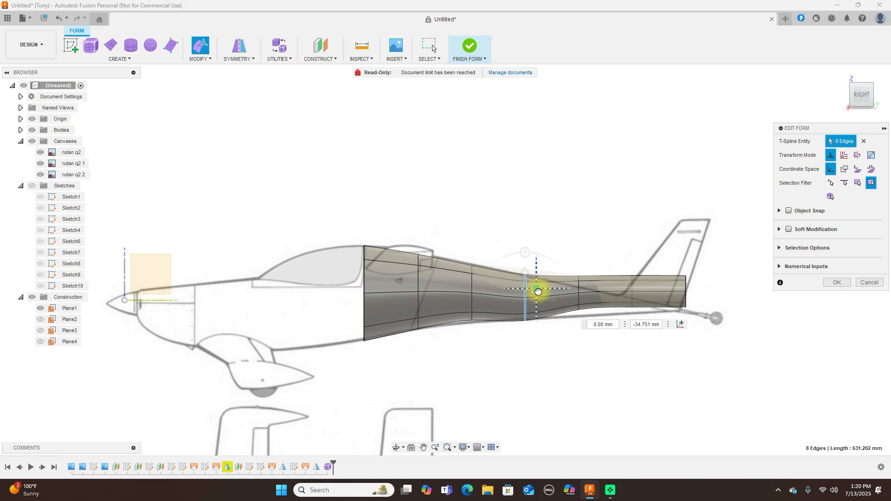
pyautogui.moveTo(464, 254); pyautogui.dragTo(488, 354)
pyautogui.moveTo(484, 281); pyautogui.dragTo(497, 274)
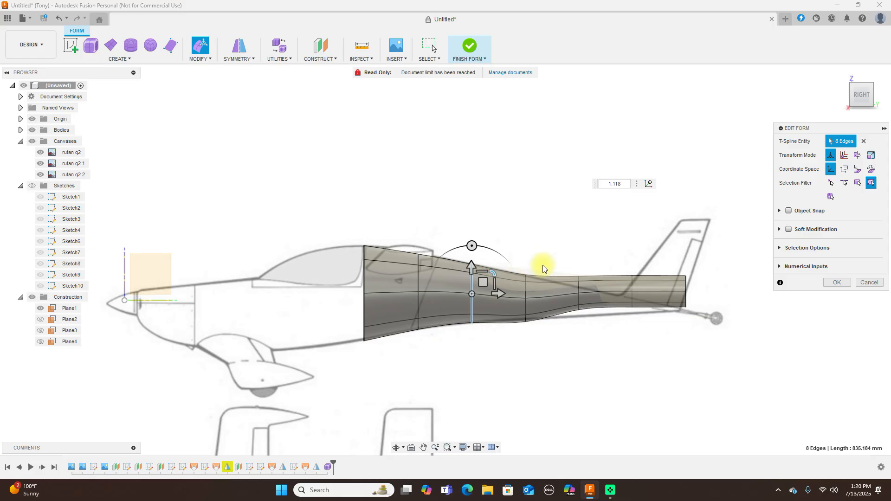
pyautogui.moveTo(571, 264); pyautogui.dragTo(721, 354)
pyautogui.moveTo(643, 279); pyautogui.dragTo(645, 290)
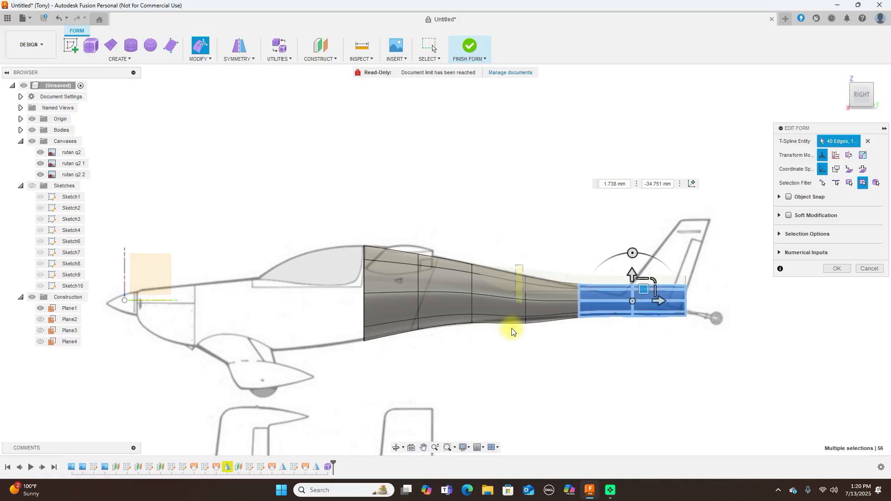
# Scale the tail edge loops to 0.65 and drop the tail end -19.113 mm, checking from above
pyautogui.doubleClick(546, 307)
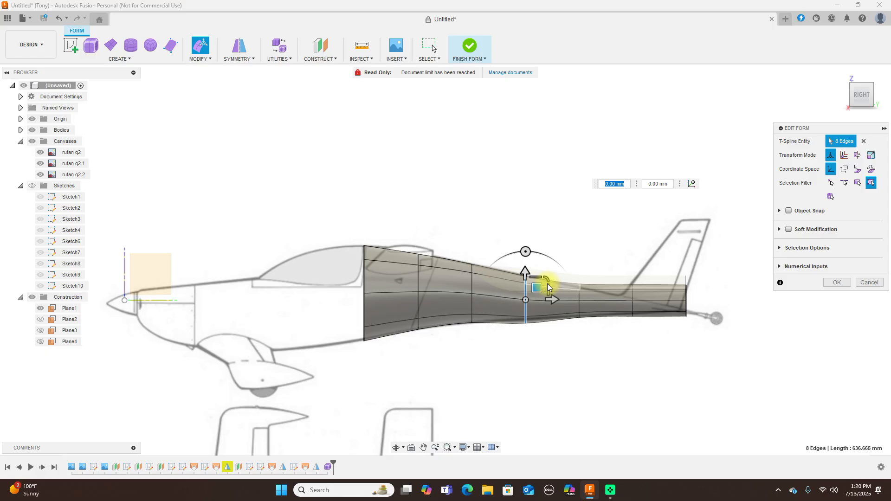
pyautogui.moveTo(544, 279); pyautogui.dragTo(537, 283)
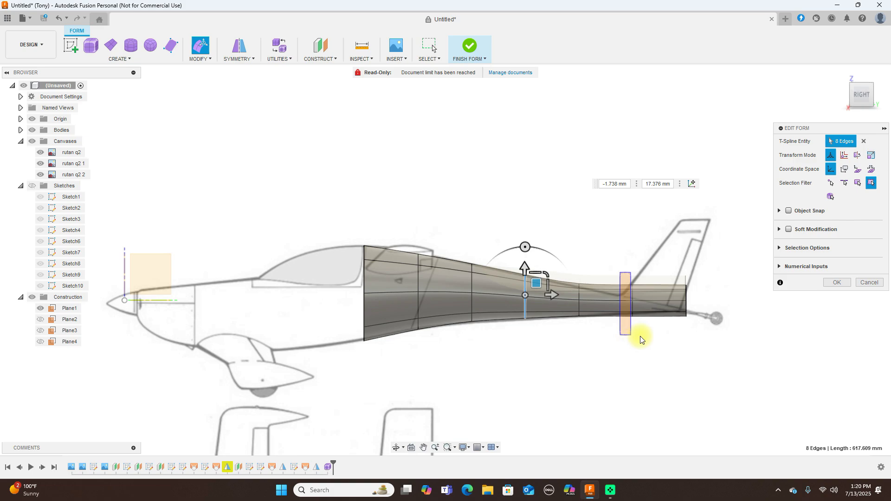
pyautogui.click(658, 313)
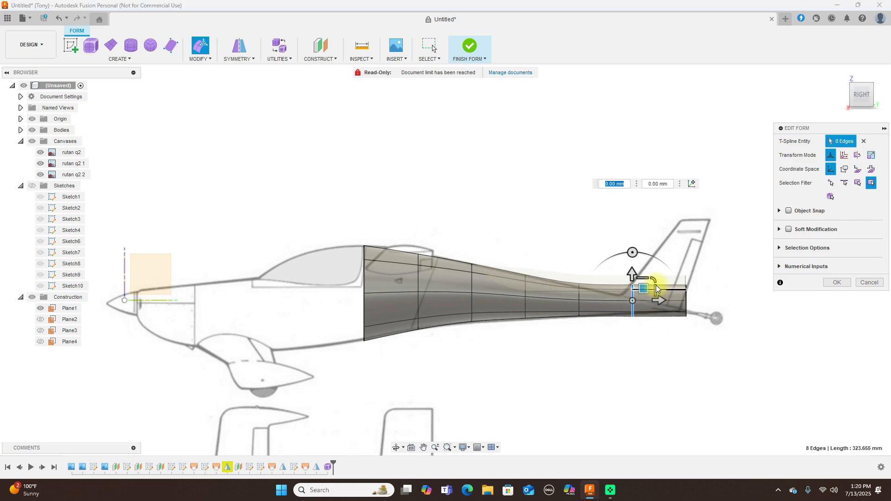
pyautogui.moveTo(652, 281); pyautogui.dragTo(641, 284)
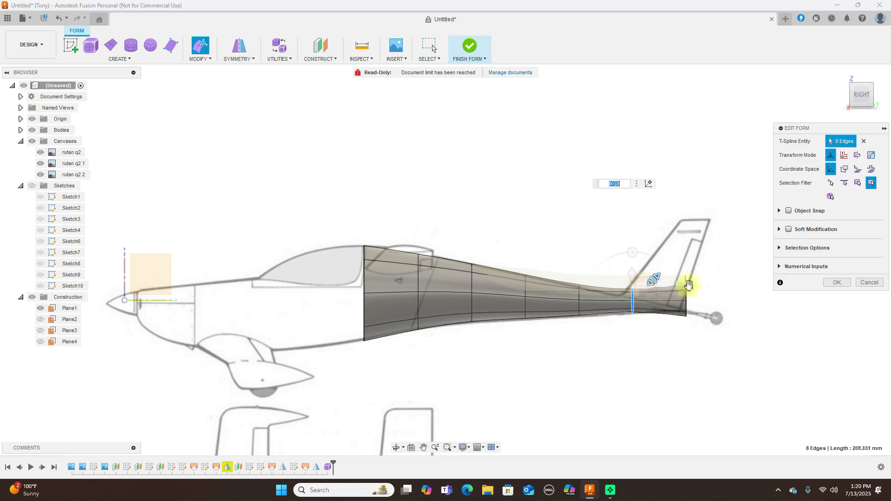
pyautogui.click(714, 313)
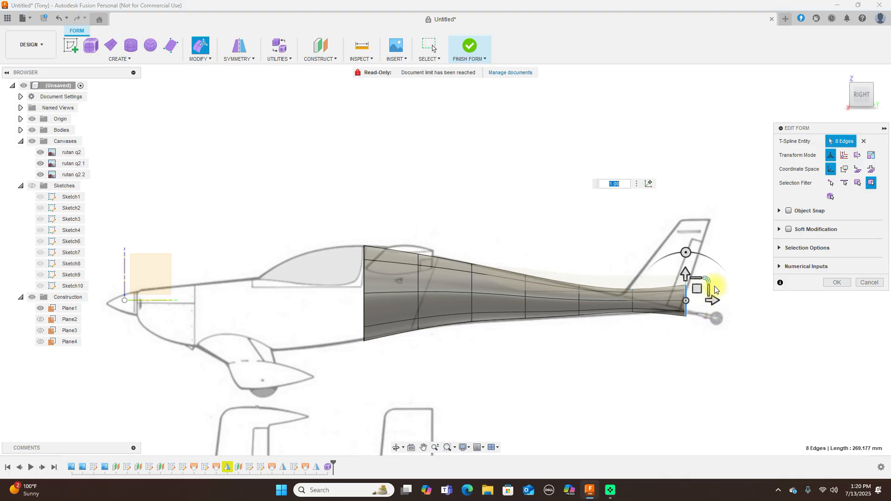
pyautogui.moveTo(707, 279); pyautogui.dragTo(649, 327)
pyautogui.moveTo(646, 289); pyautogui.dragTo(645, 296)
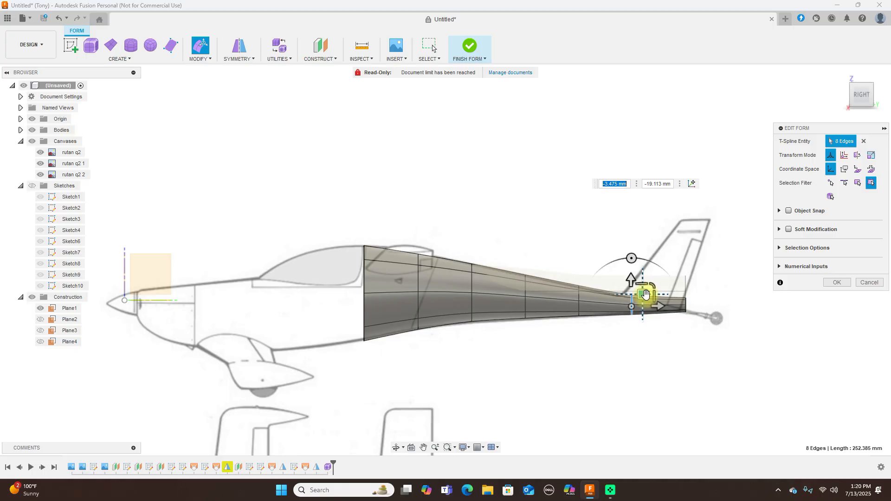
pyautogui.scroll(-1, 696, 219)
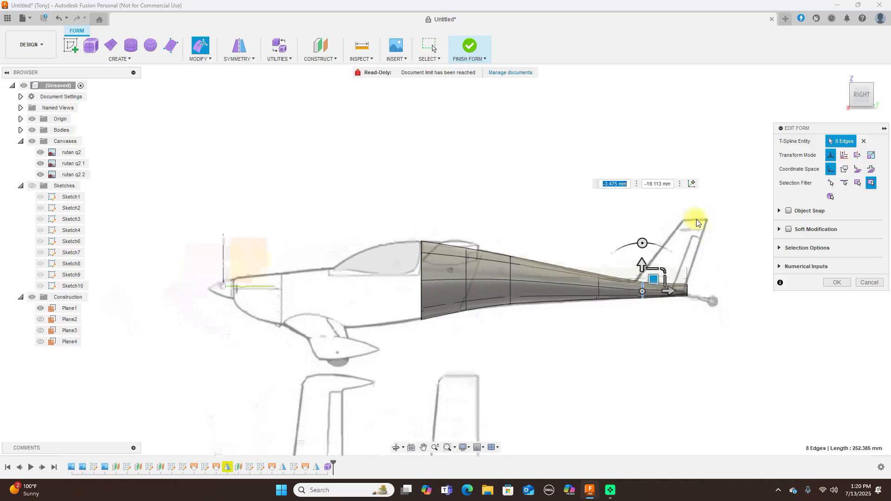
pyautogui.click(863, 79)
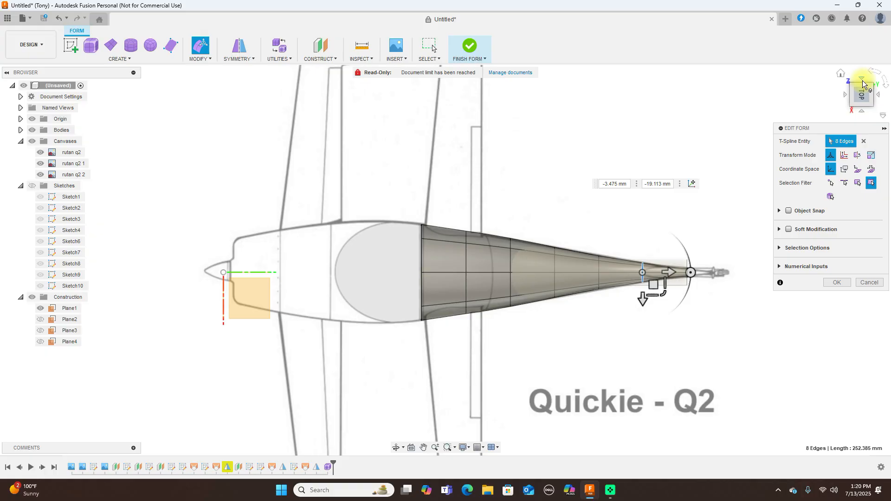
pyautogui.click(862, 113)
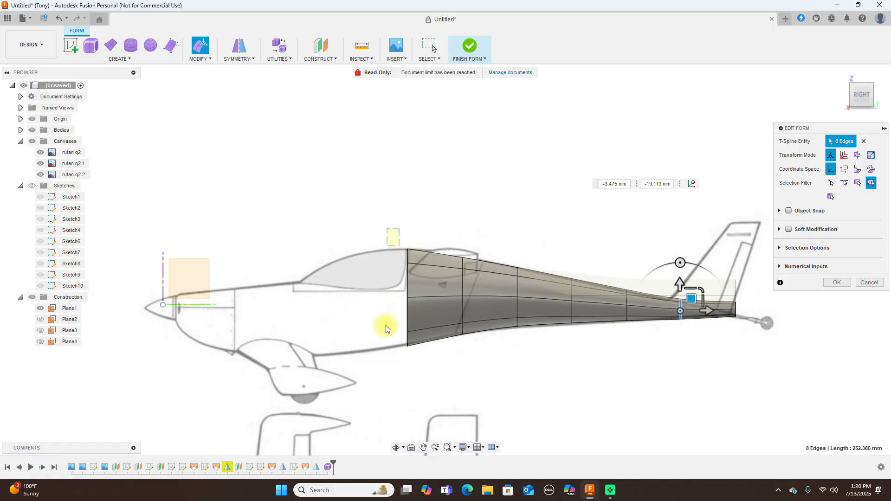
# Alt-drag the front edge loop forward to extrude new face rows to the cockpit front
pyautogui.doubleClick(407, 334)
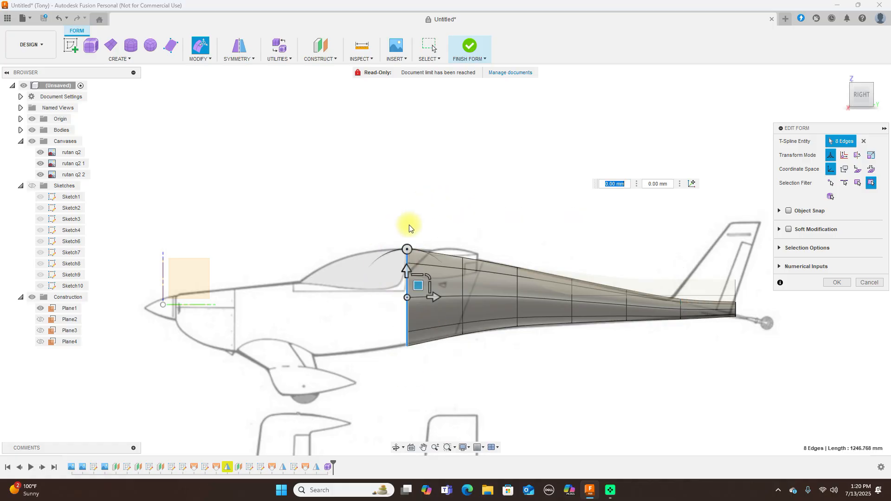
pyautogui.moveTo(418, 285)
pyautogui.mouseDown()
pyautogui.moveTo(388, 285)
pyautogui.moveTo(419, 285)
pyautogui.mouseUp()
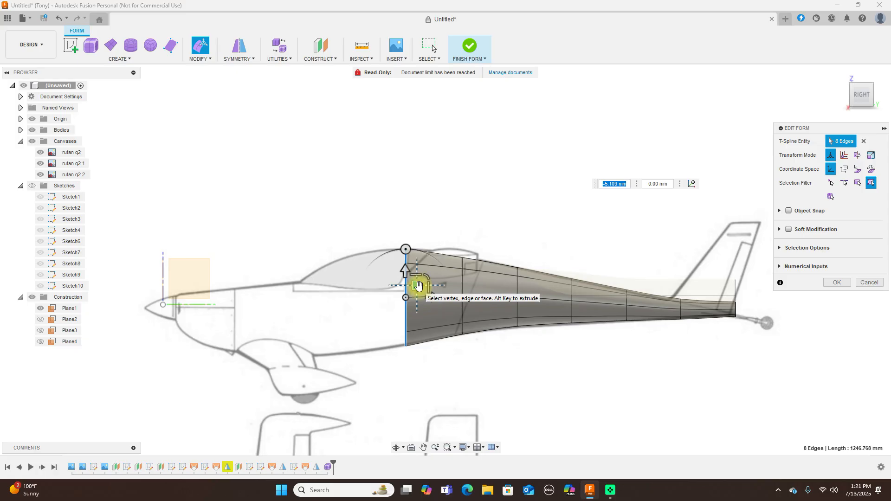
pyautogui.press('alt')
pyautogui.keyDown('alt'); pyautogui.moveTo(416, 288); pyautogui.dragTo(383, 291); pyautogui.keyUp('alt')
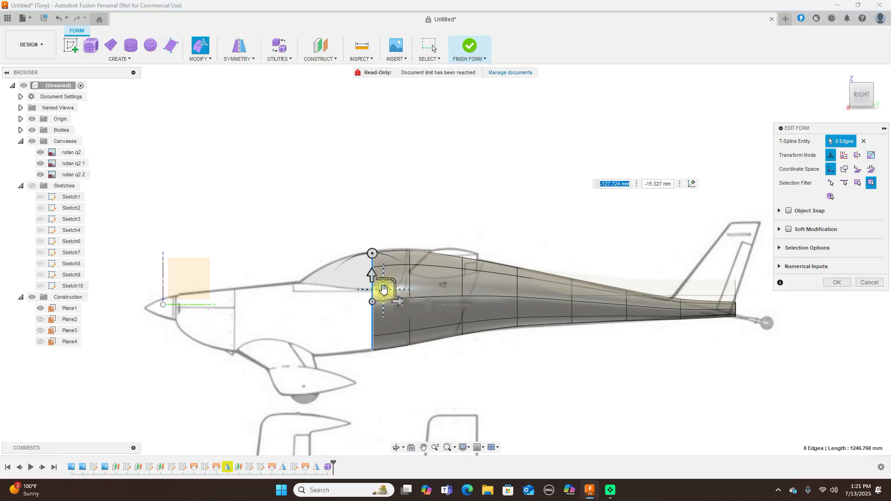
pyautogui.keyDown('alt'); pyautogui.moveTo(383, 291); pyautogui.dragTo(351, 295); pyautogui.keyUp('alt')
pyautogui.keyDown('alt'); pyautogui.moveTo(350, 293); pyautogui.dragTo(311, 299); pyautogui.keyUp('alt')
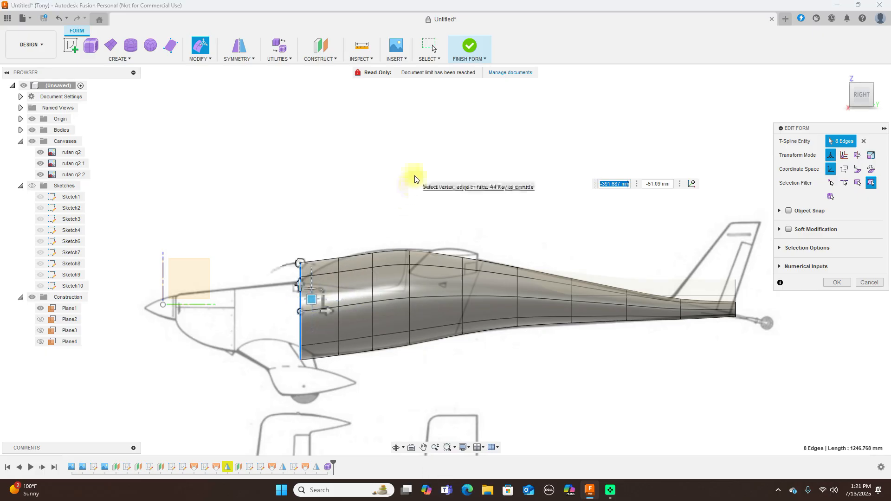
# In side view, scale the front rings to 1.054, 0.878 and 0.972 to match the canvas
pyautogui.moveTo(361, 235); pyautogui.dragTo(394, 372)
pyautogui.moveTo(383, 289); pyautogui.dragTo(386, 290)
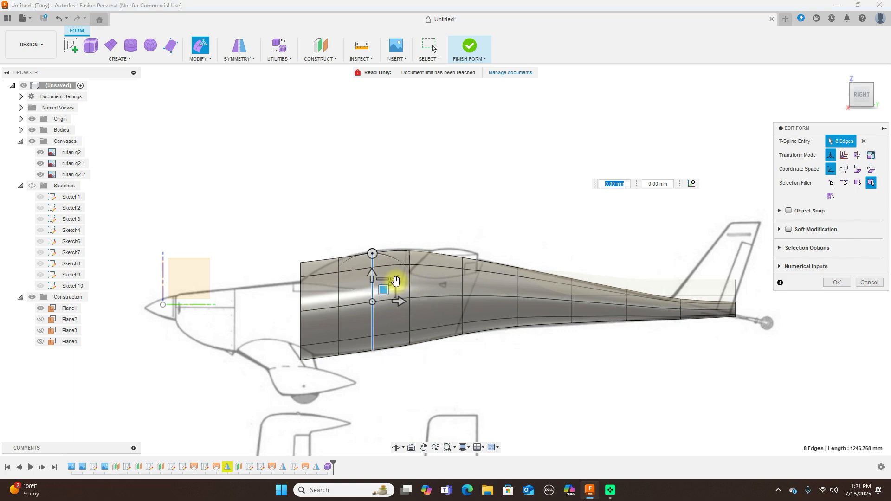
pyautogui.moveTo(395, 281); pyautogui.dragTo(396, 281)
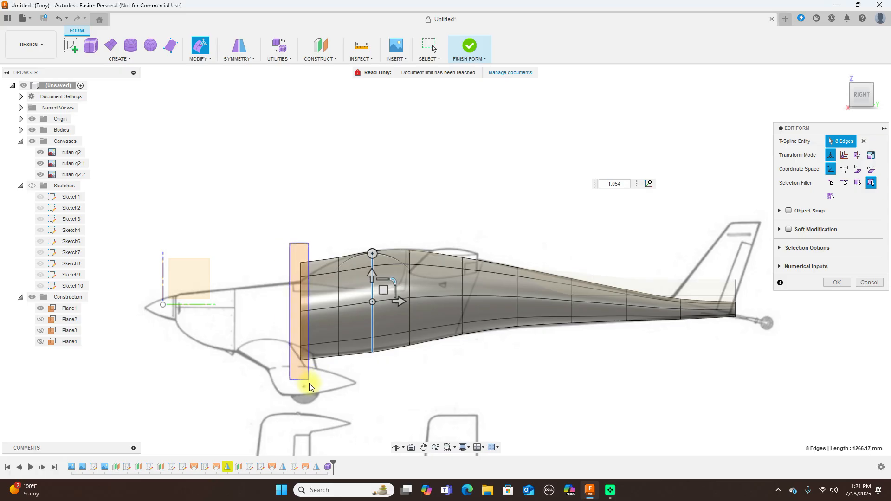
pyautogui.doubleClick(303, 341)
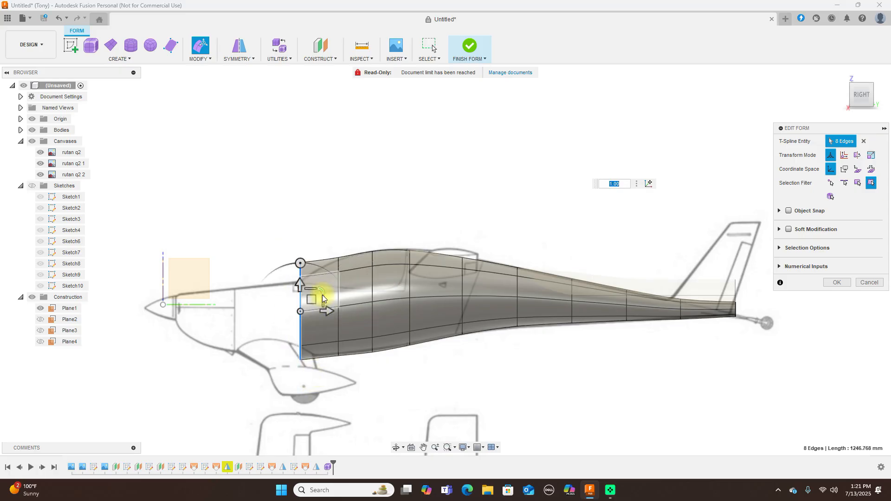
pyautogui.moveTo(322, 292); pyautogui.dragTo(312, 308)
pyautogui.click(400, 237)
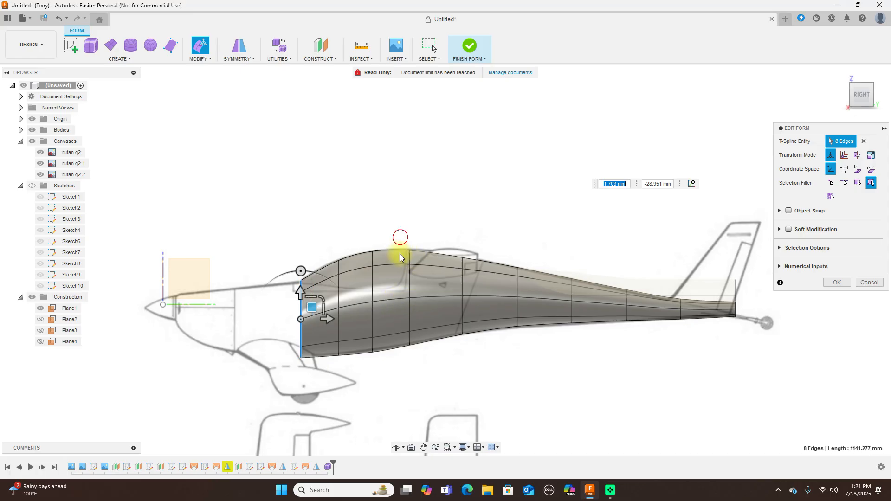
pyautogui.moveTo(410, 371); pyautogui.dragTo(436, 367)
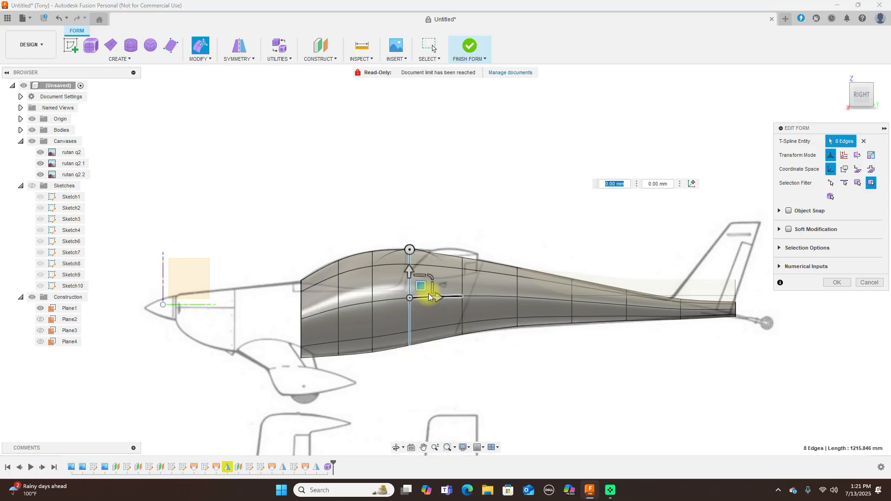
pyautogui.moveTo(422, 285); pyautogui.dragTo(423, 285)
pyautogui.moveTo(366, 244); pyautogui.dragTo(385, 366)
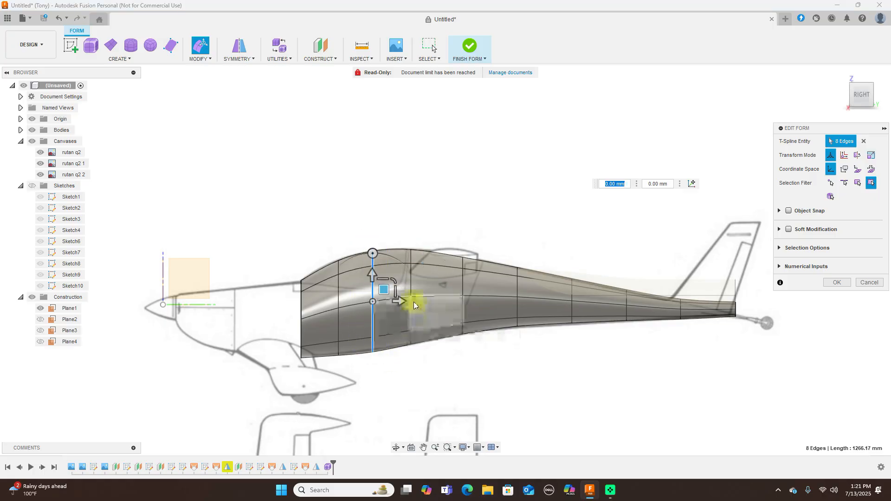
pyautogui.moveTo(394, 280); pyautogui.dragTo(384, 288)
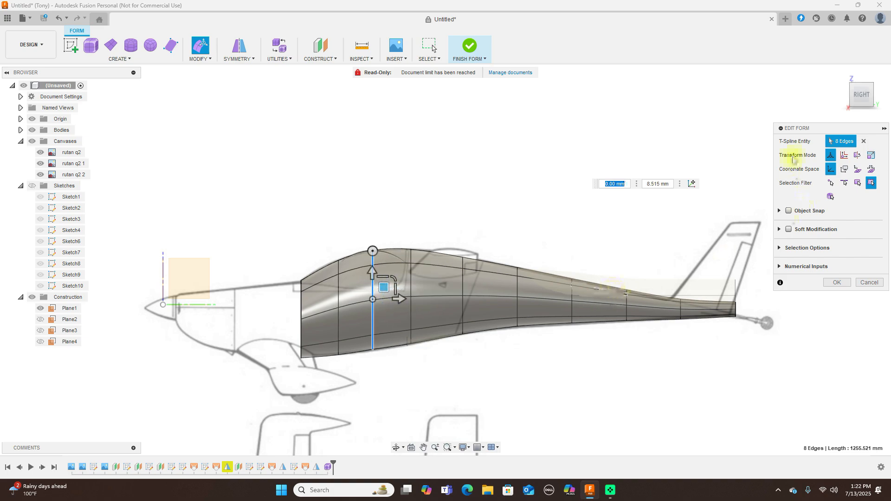
# From the top view, widen the forward rings to 1.101 and 1.035
pyautogui.click(862, 83)
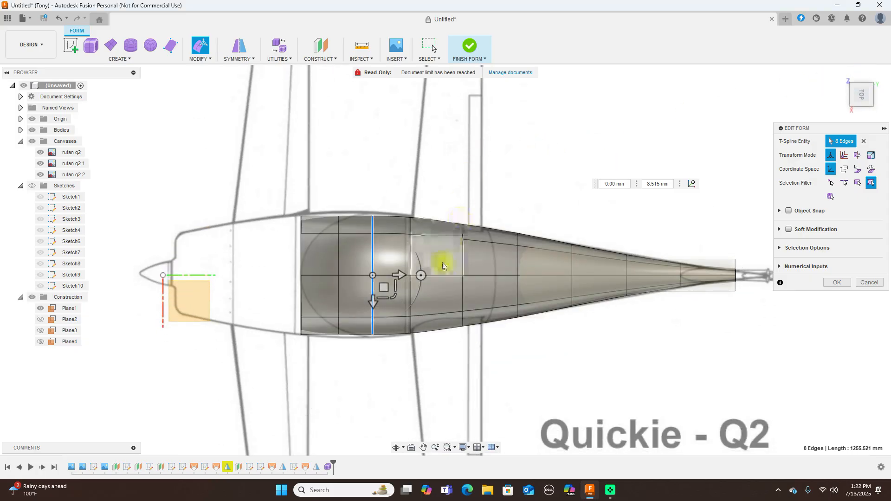
pyautogui.click(393, 297)
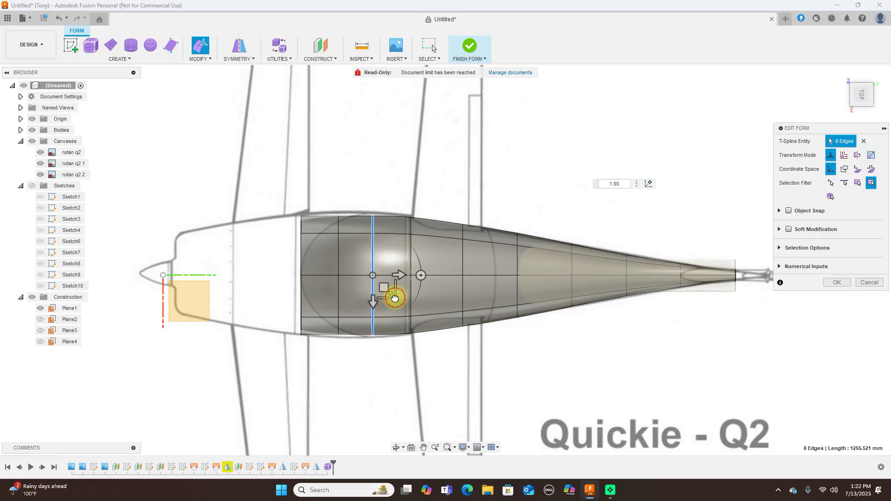
pyautogui.moveTo(394, 297); pyautogui.dragTo(327, 204)
pyautogui.moveTo(320, 343); pyautogui.dragTo(356, 363)
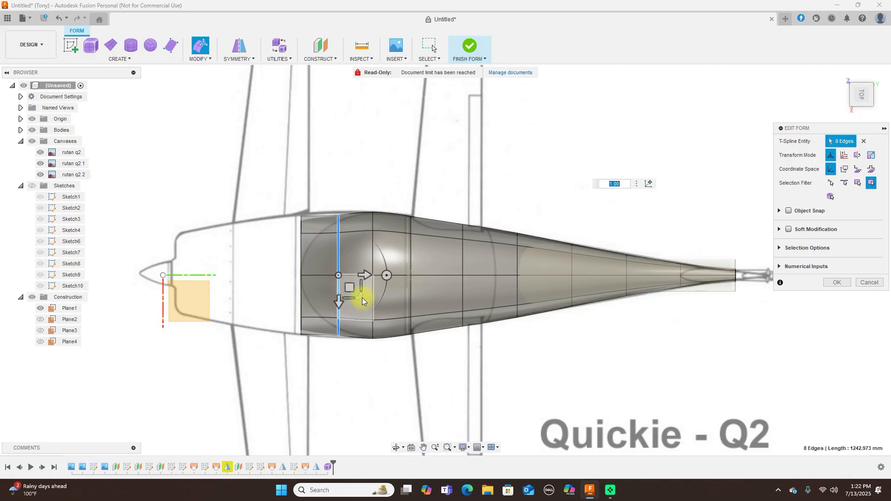
pyautogui.moveTo(363, 299); pyautogui.dragTo(361, 300)
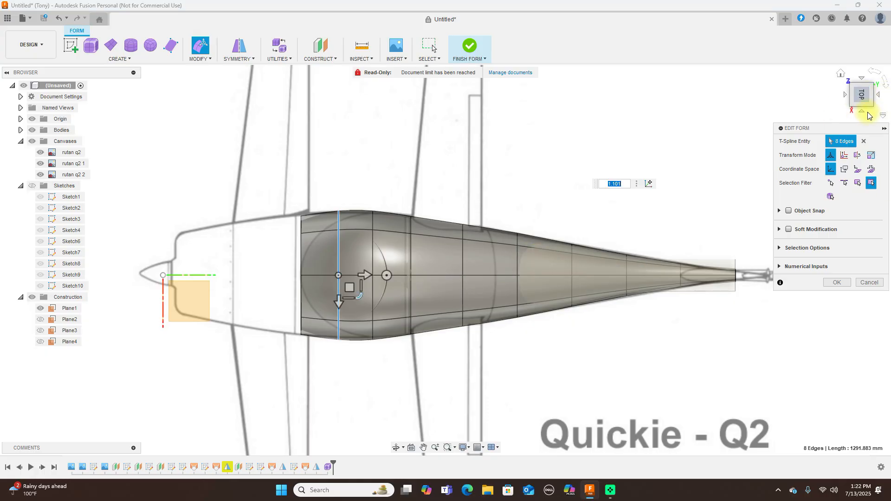
pyautogui.click(862, 113)
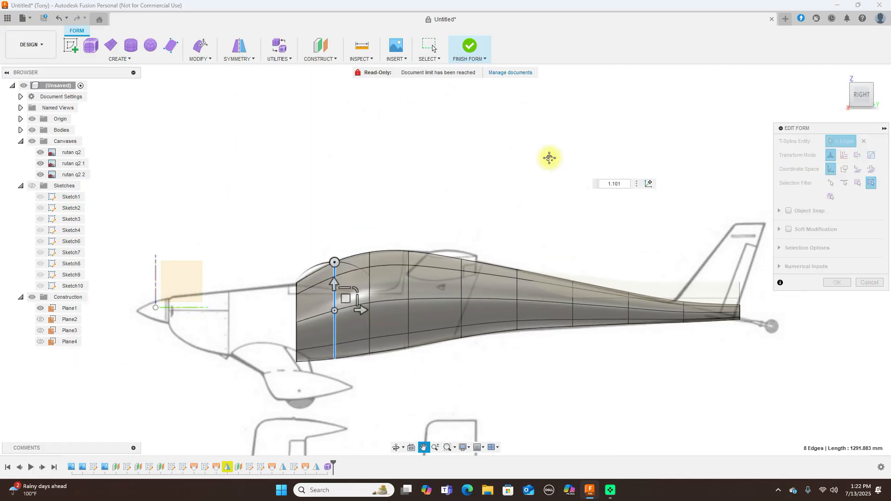
# Select the tail-end edge loop and shrink it to 0.58
pyautogui.moveTo(537, 163); pyautogui.dragTo(596, 136, button='middle')
pyautogui.moveTo(517, 172); pyautogui.dragTo(320, 168, button='middle')
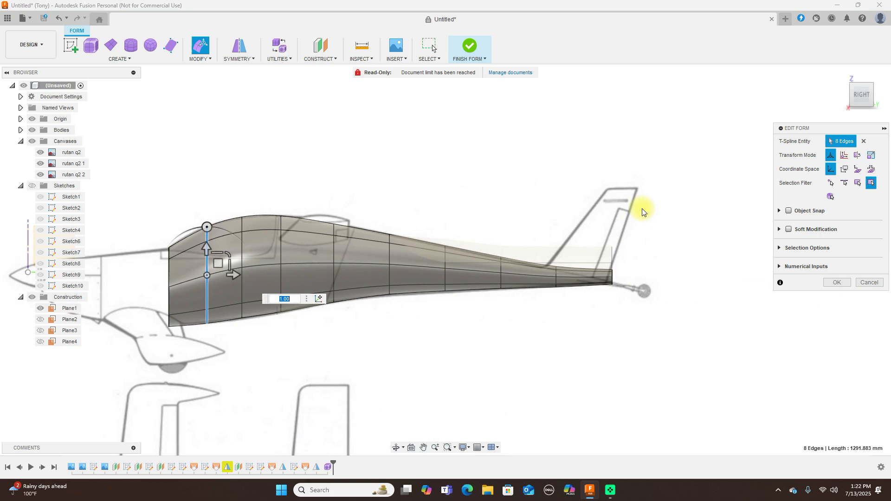
pyautogui.scroll(3, 643, 216)
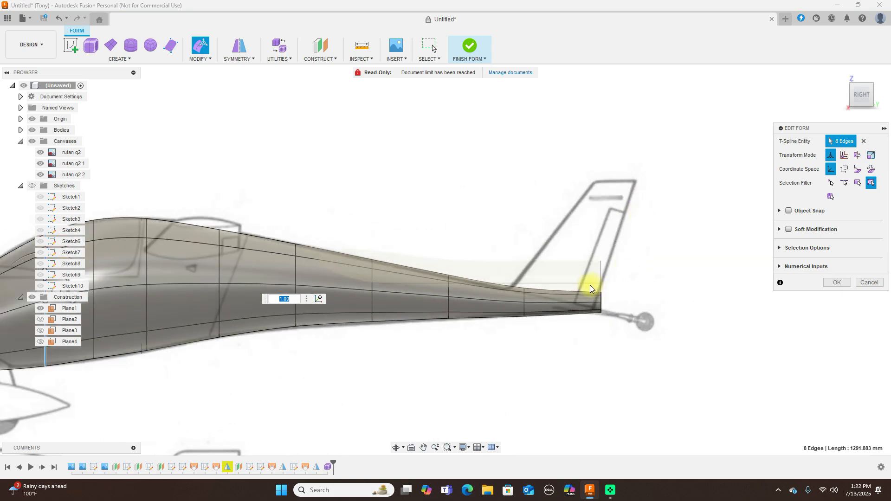
pyautogui.doubleClick(610, 338)
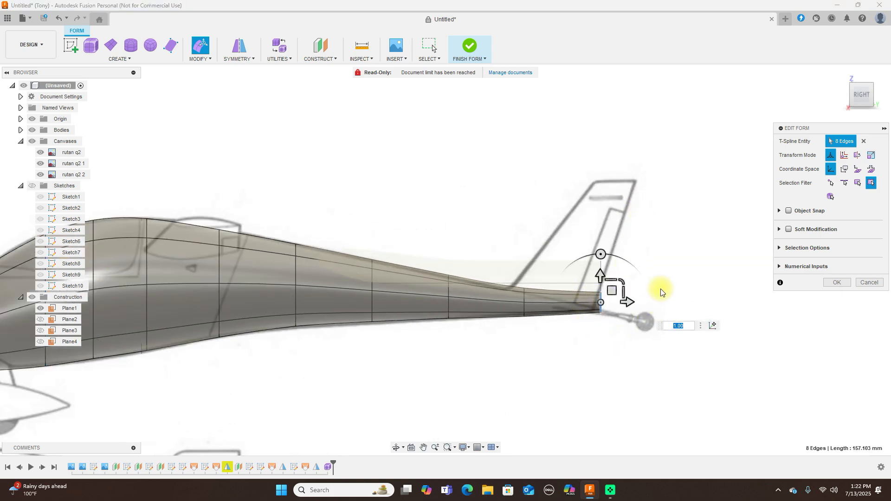
pyautogui.moveTo(622, 280); pyautogui.dragTo(608, 297)
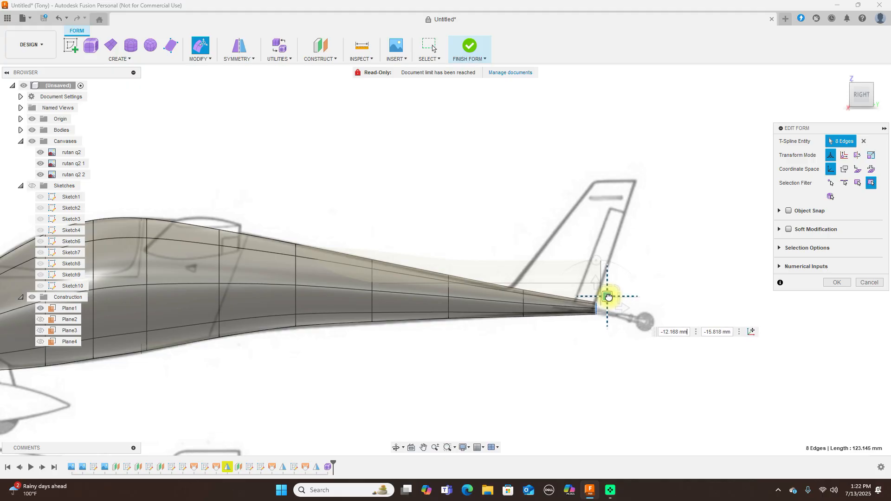
pyautogui.scroll(-3, 617, 297)
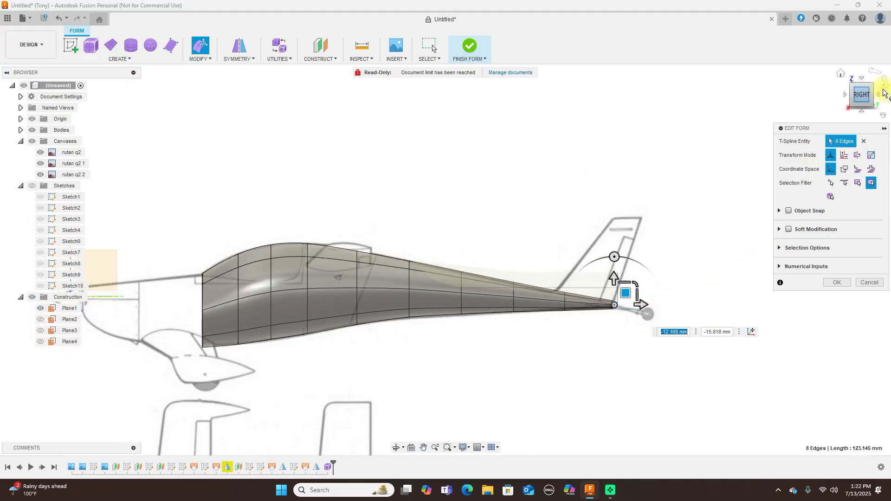
# In the top view, scale the tail edge ring to 0.866, then return to the side view
pyautogui.click(862, 79)
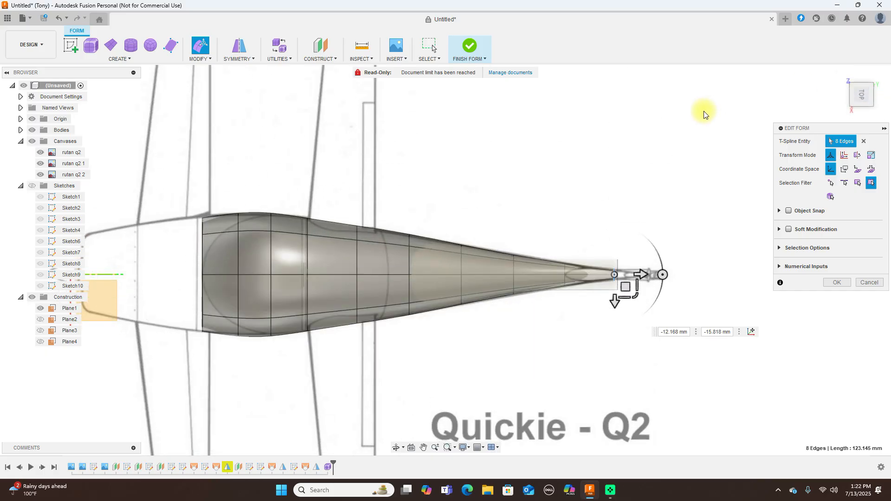
pyautogui.click(636, 297)
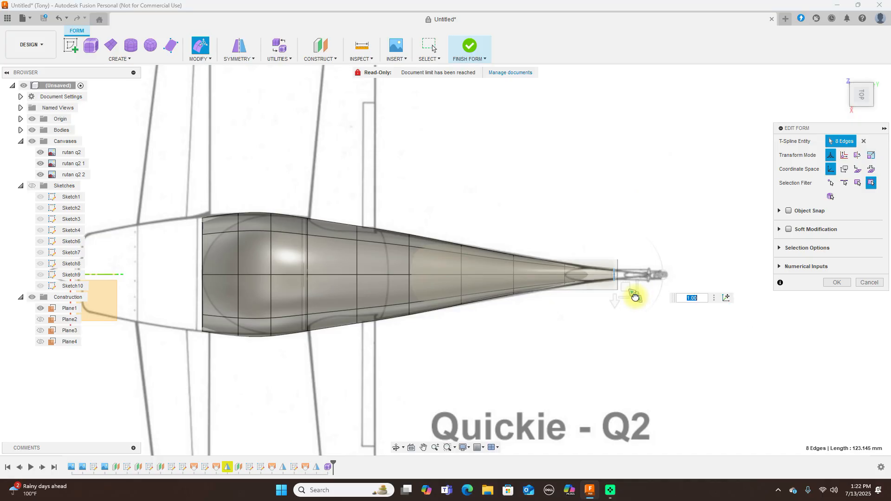
pyautogui.scroll(5, 635, 295)
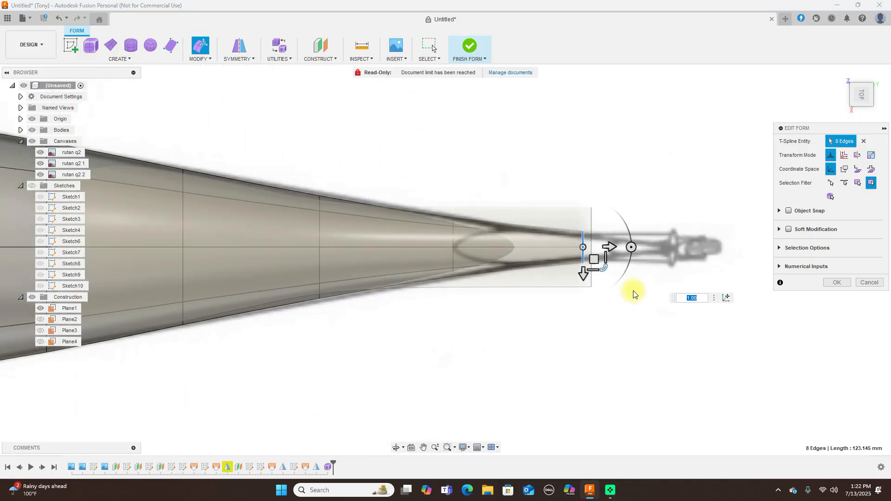
pyautogui.moveTo(600, 264); pyautogui.dragTo(597, 260)
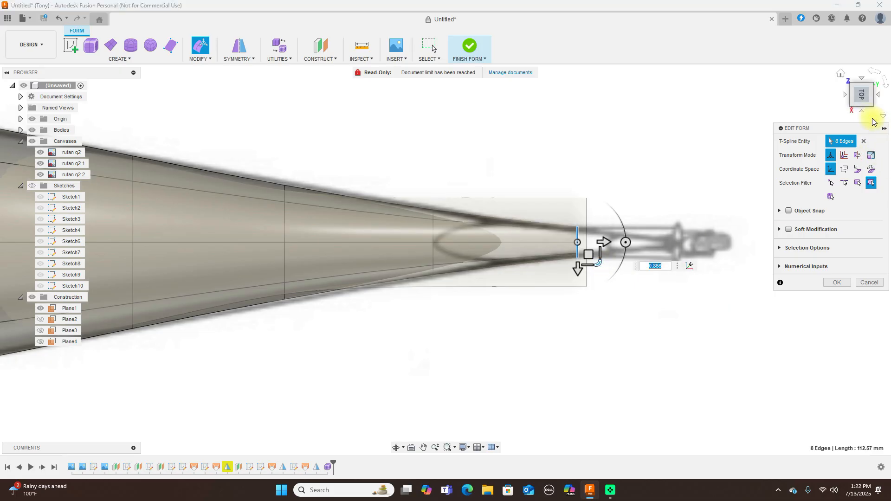
pyautogui.click(864, 114)
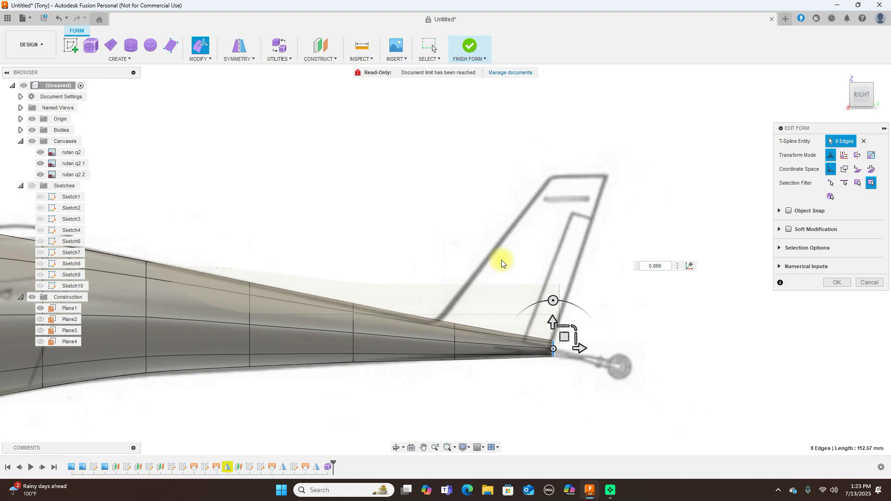
pyautogui.scroll(-3, 507, 250)
pyautogui.moveTo(475, 209); pyautogui.dragTo(666, 170, button='middle')
pyautogui.scroll(3, 474, 189)
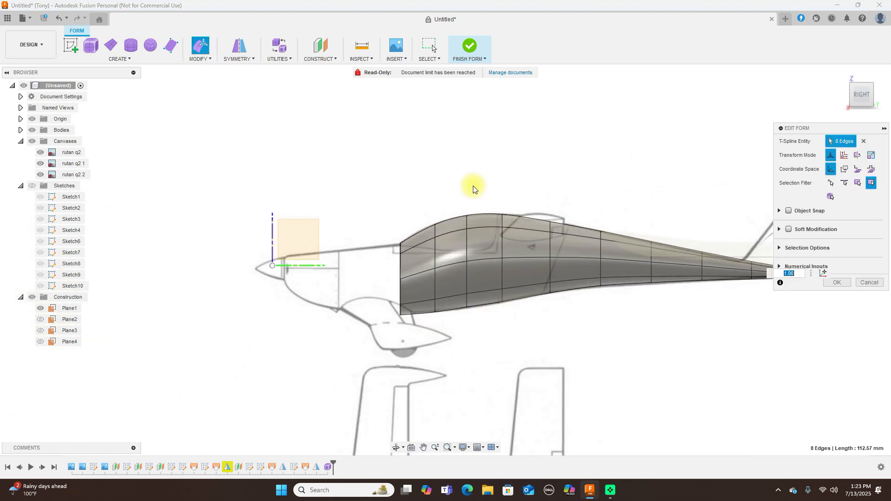
# Extrude the front edge ring forward, then shrink it to 0.904 and lower it onto the canvas
pyautogui.moveTo(387, 230); pyautogui.dragTo(412, 351)
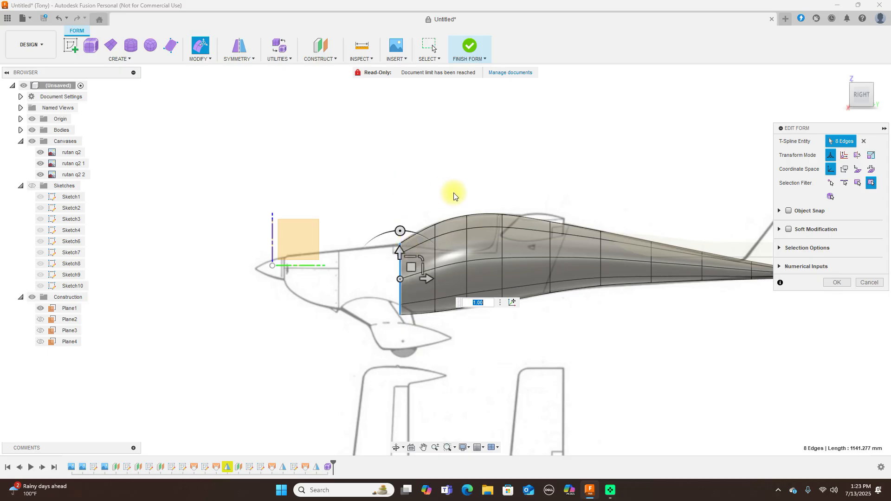
pyautogui.keyDown('alt'); pyautogui.moveTo(411, 266); pyautogui.dragTo(389, 266); pyautogui.keyUp('alt')
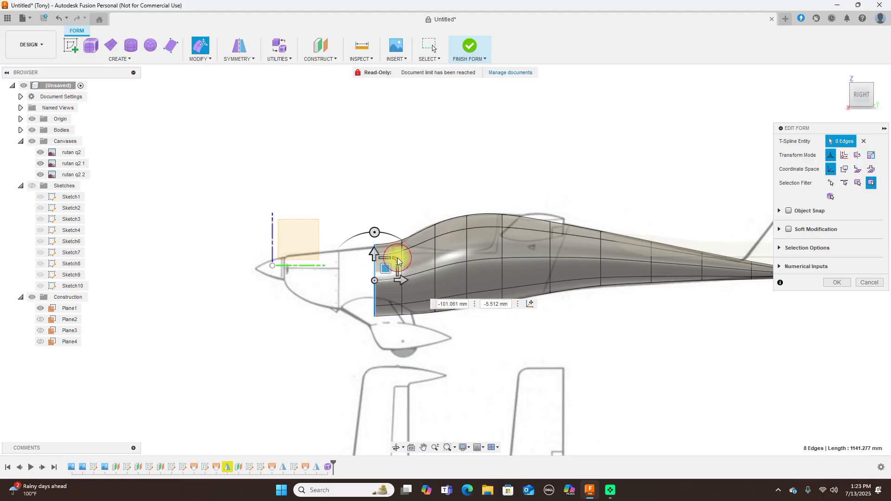
pyautogui.click(395, 260)
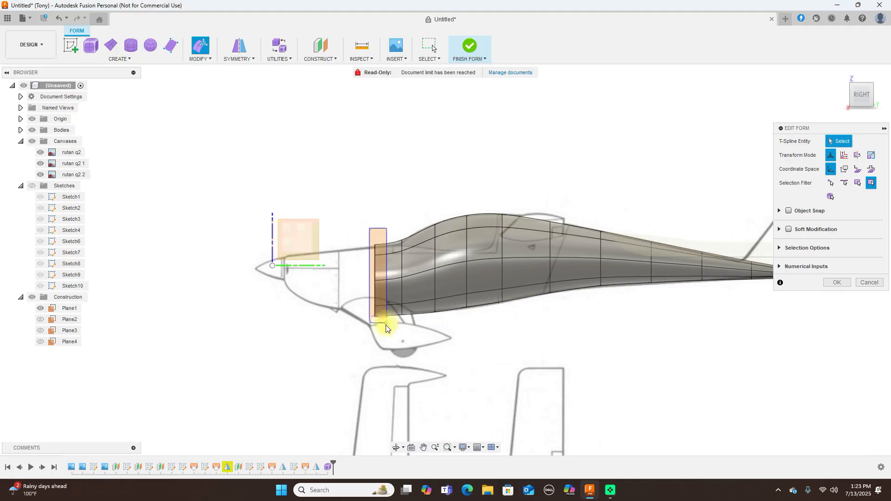
pyautogui.doubleClick(380, 264)
pyautogui.moveTo(395, 259); pyautogui.dragTo(394, 262)
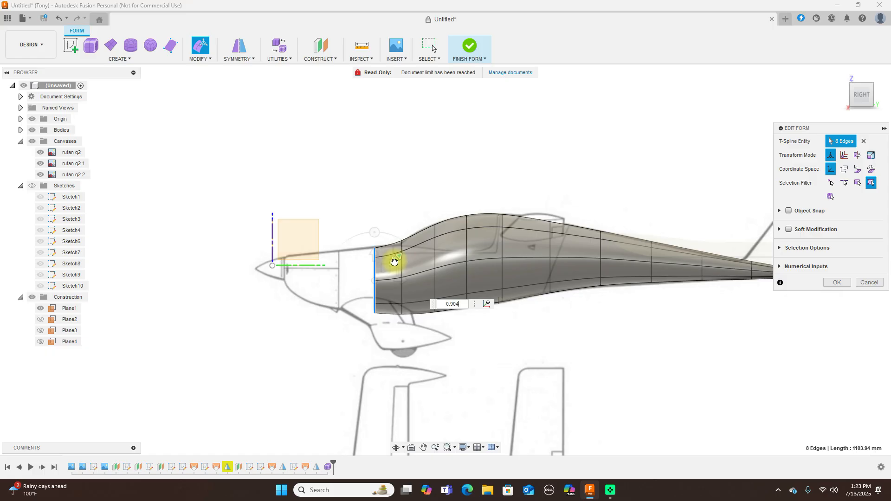
pyautogui.moveTo(386, 266); pyautogui.dragTo(393, 259)
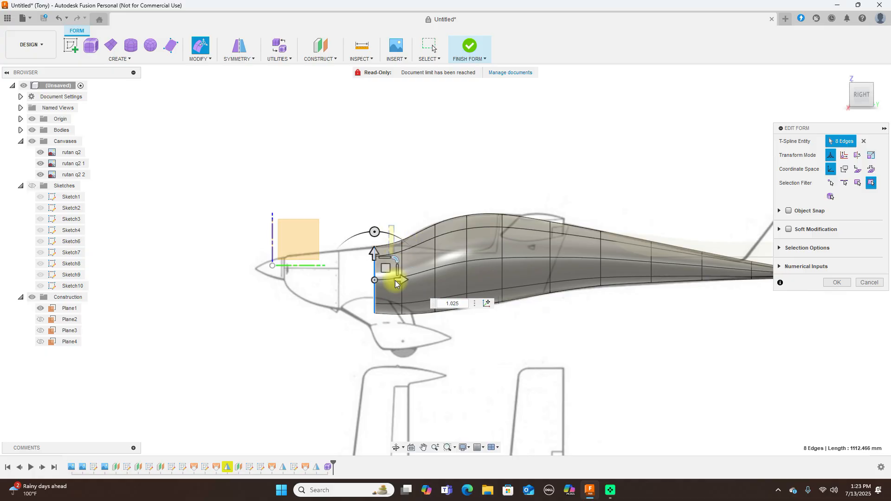
# Lower the next edge loop back along the canvas profile and select the ring under the canopy front
pyautogui.doubleClick(404, 310)
pyautogui.moveTo(410, 263); pyautogui.dragTo(413, 269)
pyautogui.scroll(2, 447, 211)
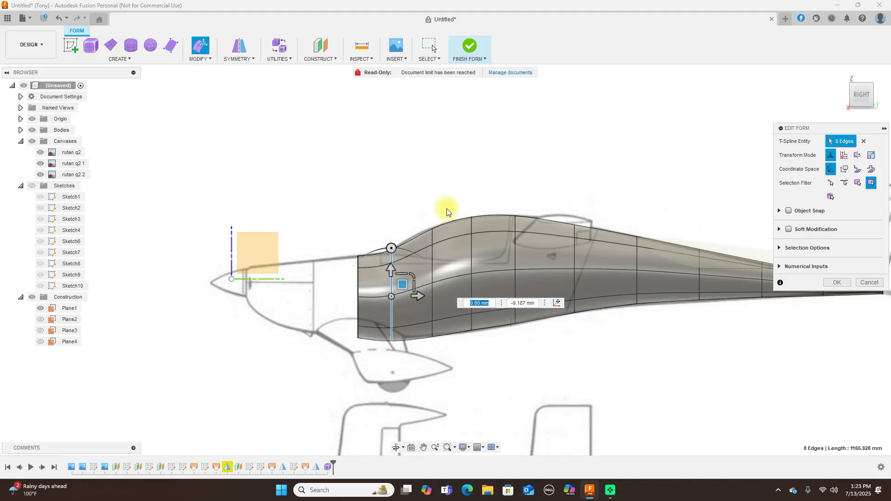
pyautogui.moveTo(418, 218); pyautogui.dragTo(452, 356)
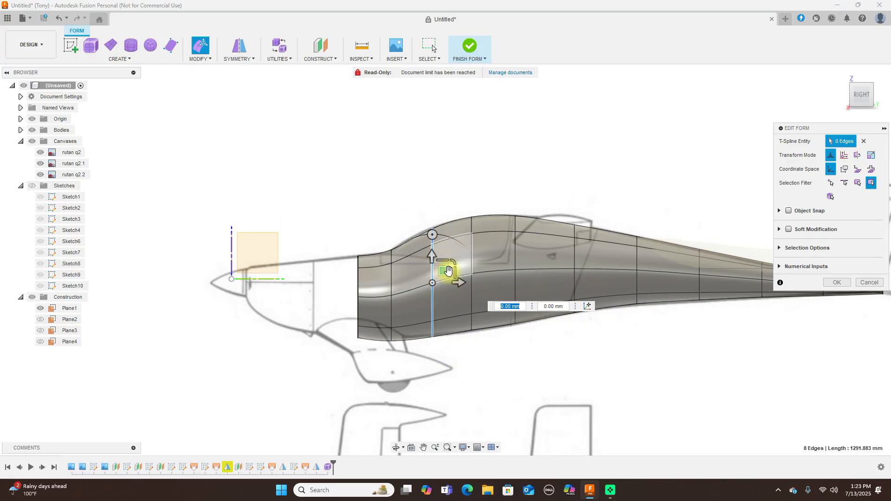
# Shift the canopy-front ring, scale the second ring to 0.972, and extrude the front ring forward
pyautogui.moveTo(444, 273); pyautogui.dragTo(438, 273)
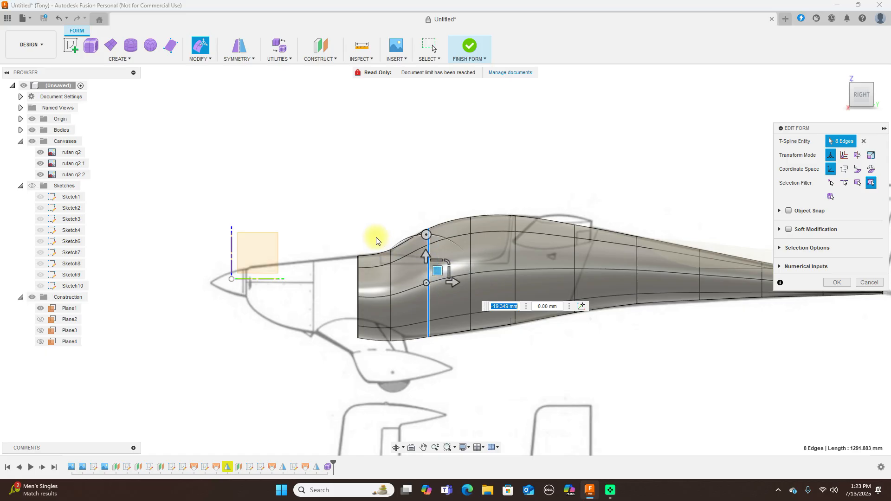
pyautogui.moveTo(376, 237); pyautogui.dragTo(400, 361)
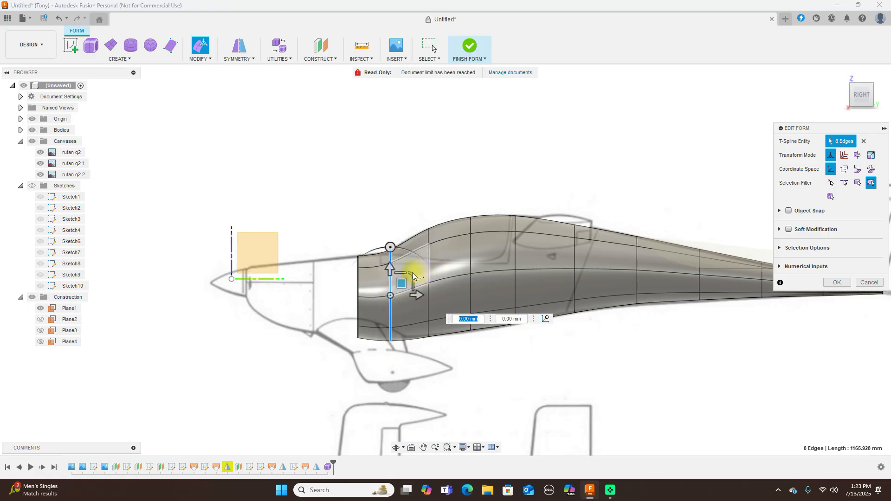
pyautogui.moveTo(411, 273); pyautogui.dragTo(411, 274)
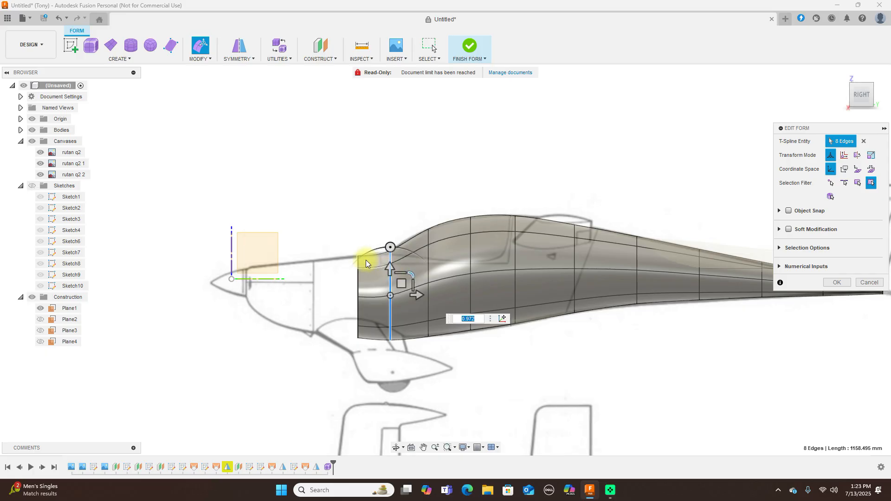
pyautogui.moveTo(348, 234); pyautogui.dragTo(372, 378)
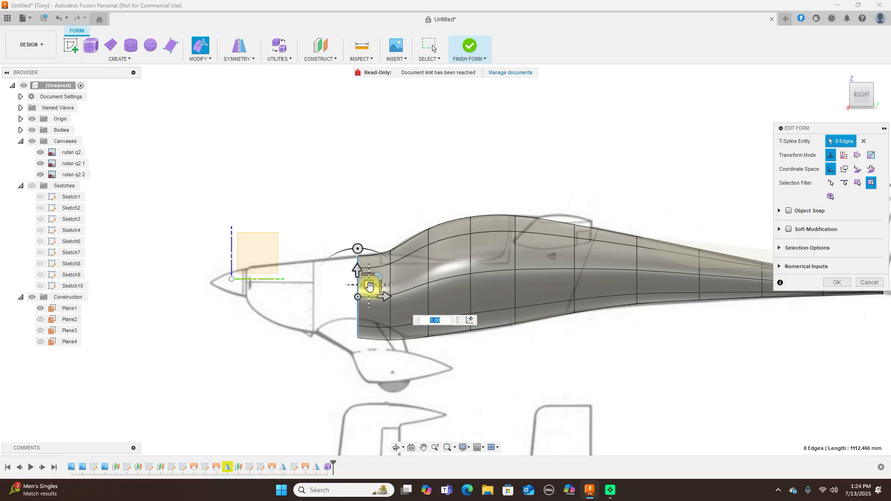
pyautogui.keyDown('alt'); pyautogui.moveTo(369, 288); pyautogui.dragTo(324, 291); pyautogui.keyUp('alt')
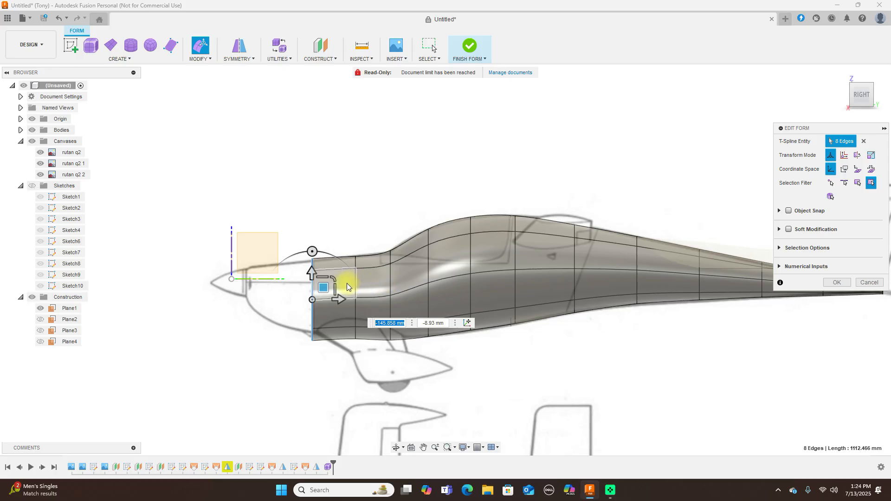
# Shrink the new front ring, enlarge the ring behind it to 1.035, and extrude the front ring further forward
pyautogui.moveTo(333, 279); pyautogui.dragTo(325, 284)
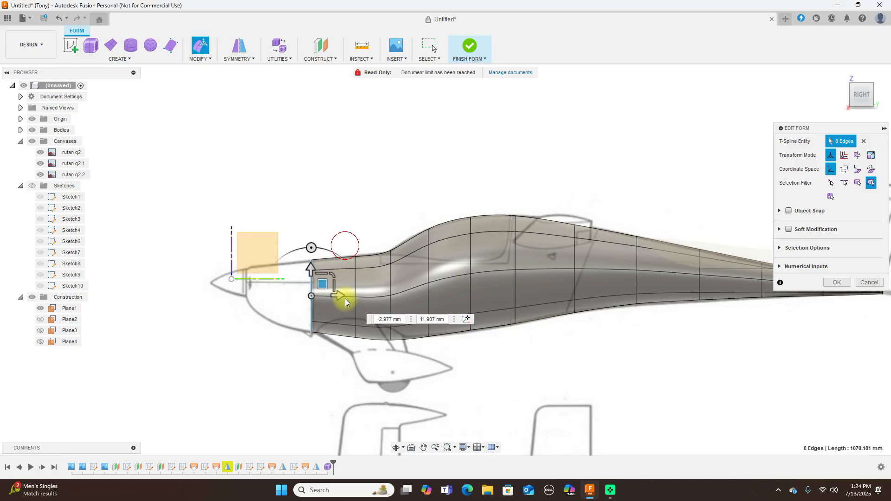
pyautogui.click(387, 313)
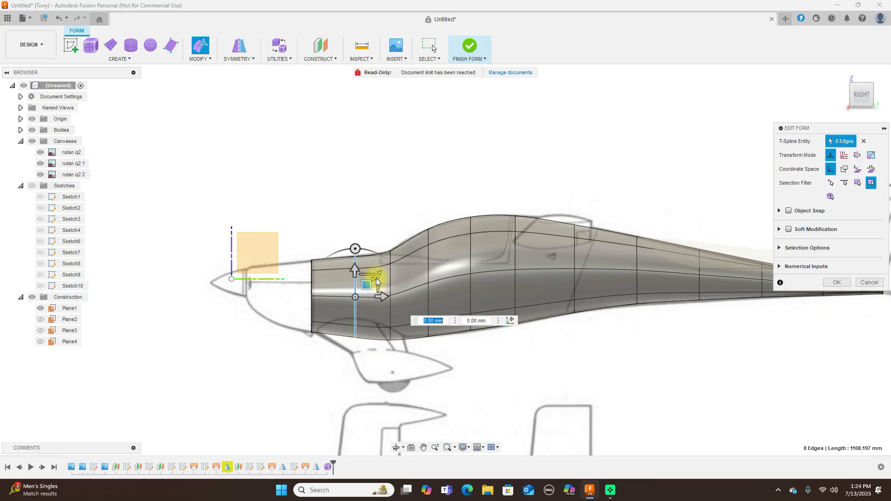
pyautogui.moveTo(376, 277); pyautogui.dragTo(365, 284)
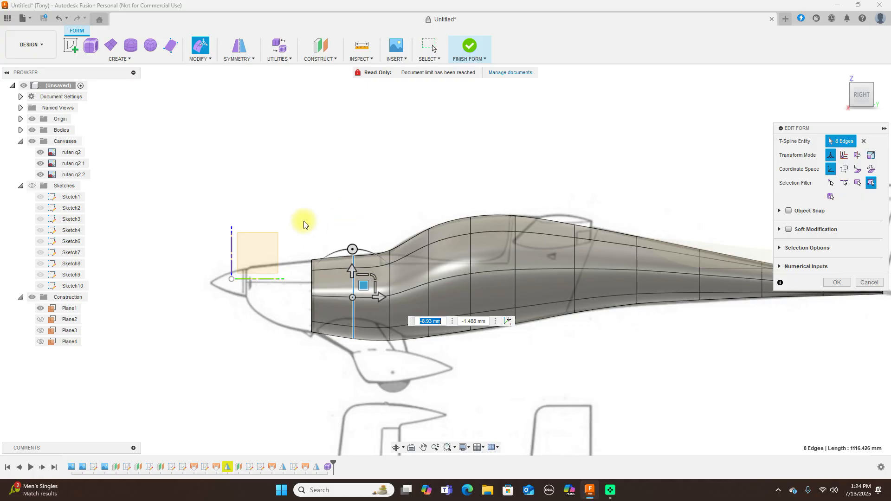
pyautogui.moveTo(319, 365); pyautogui.dragTo(328, 365)
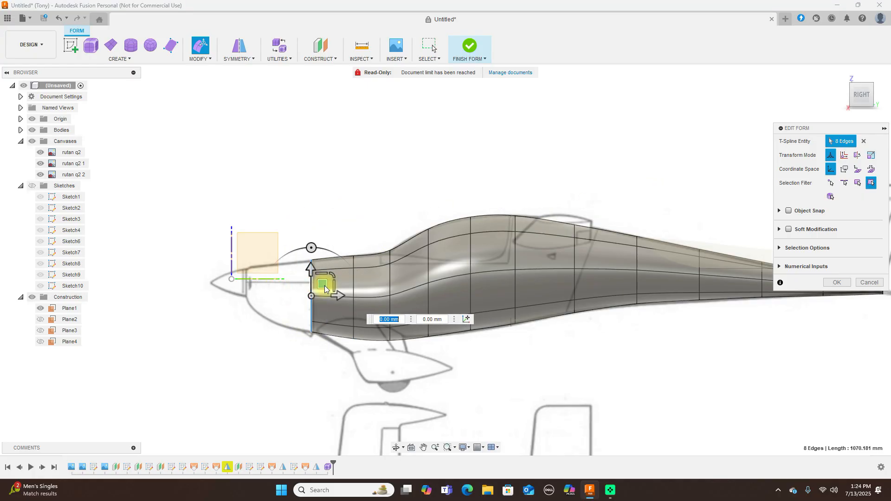
pyautogui.keyDown('alt'); pyautogui.moveTo(323, 284); pyautogui.dragTo(304, 284); pyautogui.keyUp('alt')
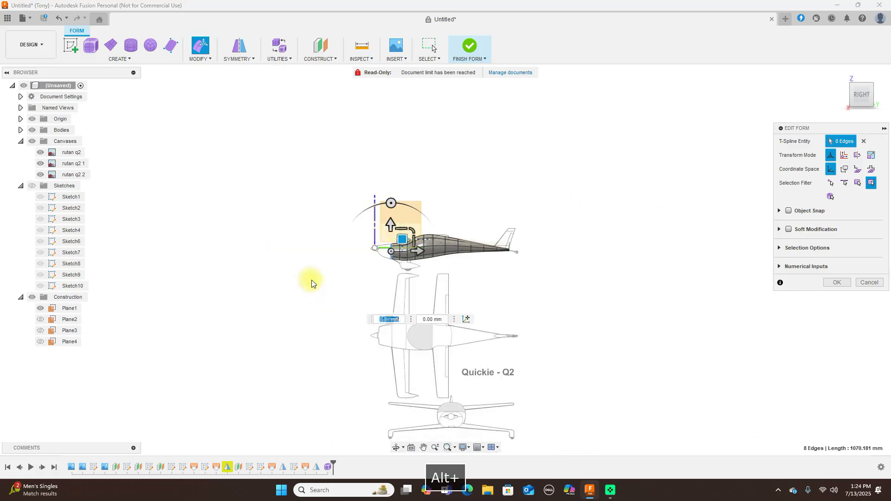
# Recentre the fuselage in the side view and extrude the front ring forward another face row
pyautogui.scroll(3, 262, 188)
pyautogui.scroll(-3, 259, 189)
pyautogui.scroll(4, 260, 189)
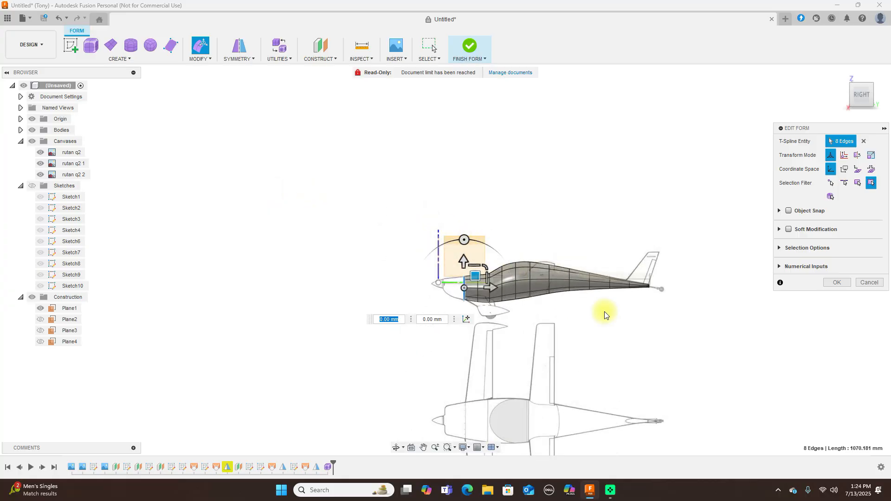
pyautogui.moveTo(670, 324); pyautogui.dragTo(521, 244, button='middle')
pyautogui.scroll(4, 519, 249)
pyautogui.scroll(3, 519, 249)
pyautogui.moveTo(477, 270); pyautogui.dragTo(638, 329, button='middle')
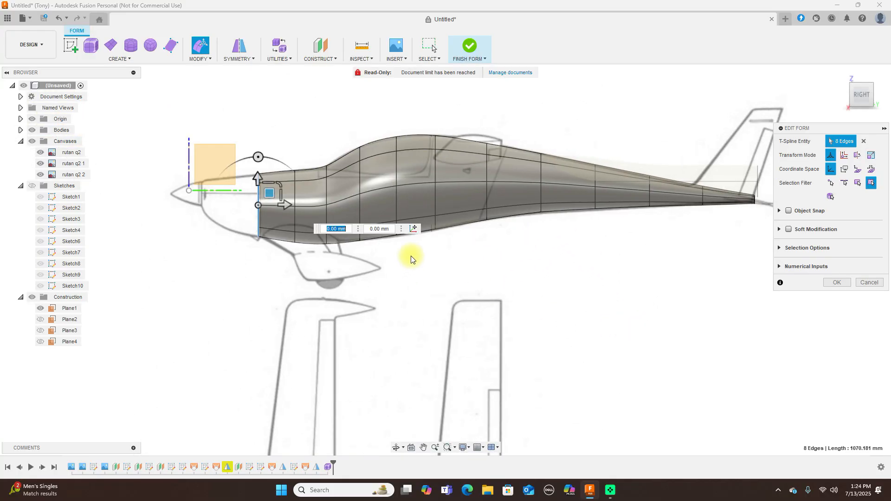
pyautogui.keyDown('alt'); pyautogui.moveTo(276, 198); pyautogui.dragTo(233, 192); pyautogui.keyUp('alt')
# From the top, narrow the front edge ring to 0.783 and the rings behind it, down to 0.956
pyautogui.click(861, 76)
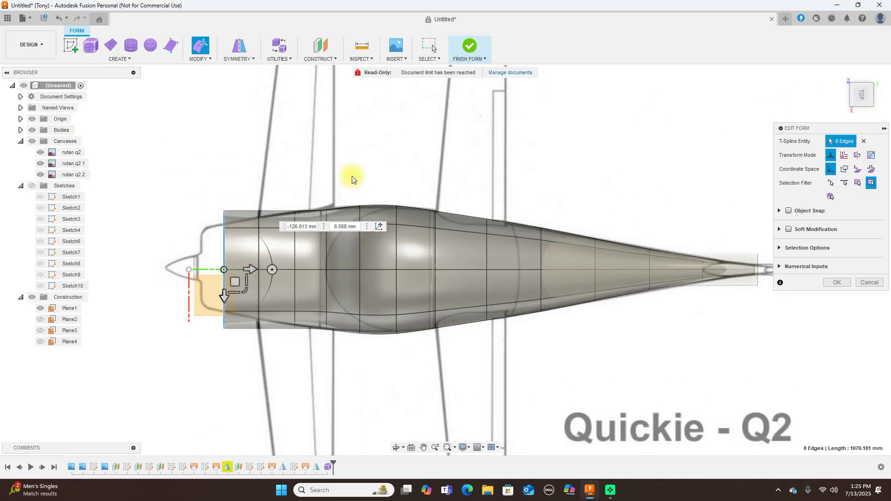
pyautogui.click(245, 290)
pyautogui.moveTo(245, 290); pyautogui.dragTo(239, 278)
pyautogui.moveTo(260, 358); pyautogui.dragTo(277, 361)
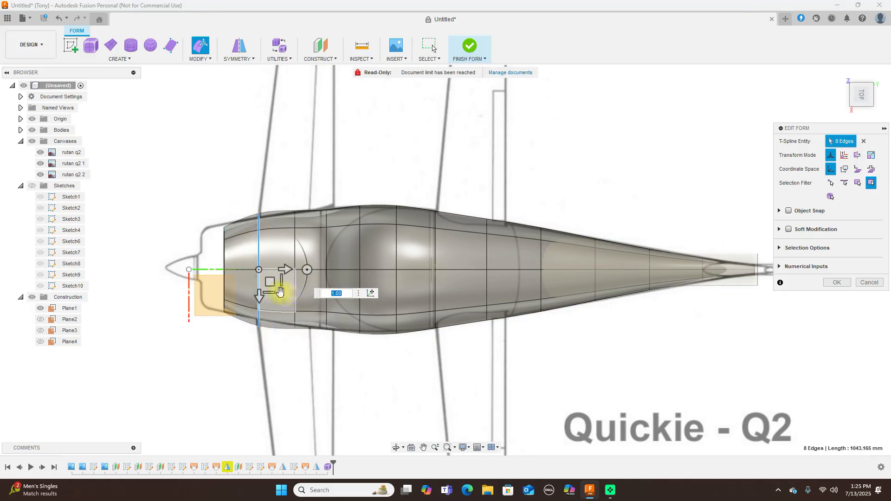
pyautogui.moveTo(279, 292); pyautogui.dragTo(278, 286)
pyautogui.moveTo(289, 200); pyautogui.dragTo(306, 358)
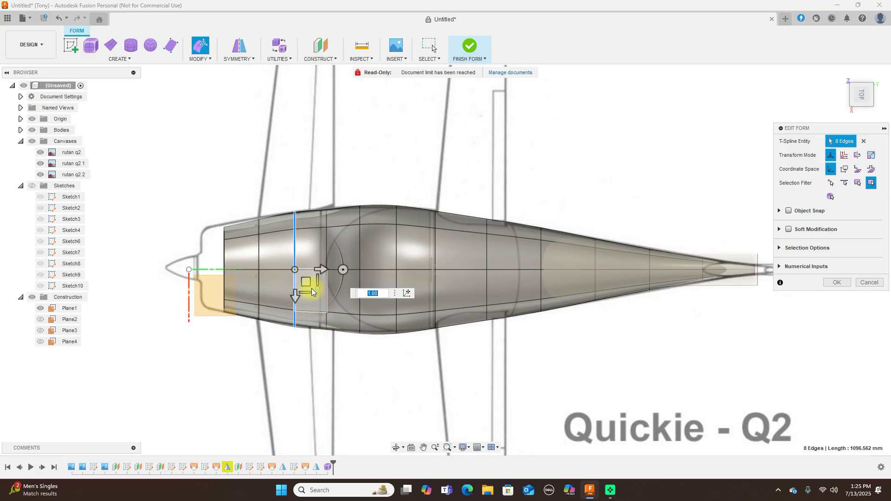
pyautogui.moveTo(316, 288); pyautogui.dragTo(316, 288)
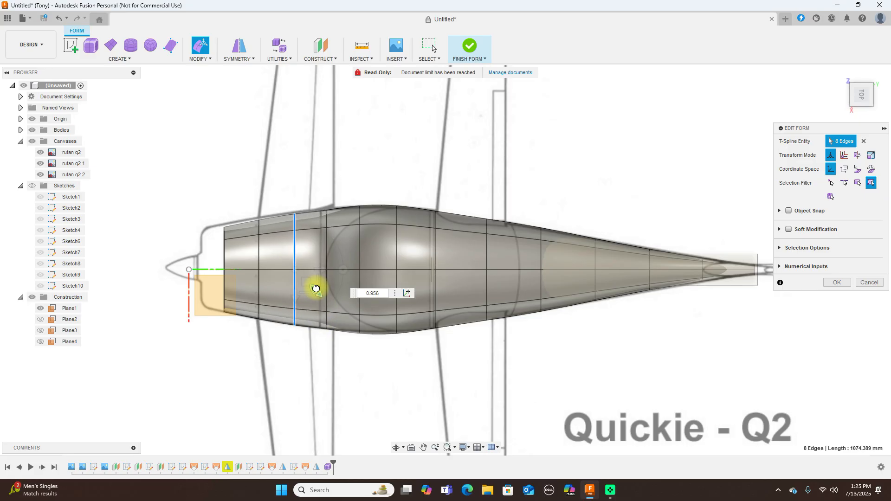
pyautogui.moveTo(316, 289); pyautogui.dragTo(316, 289)
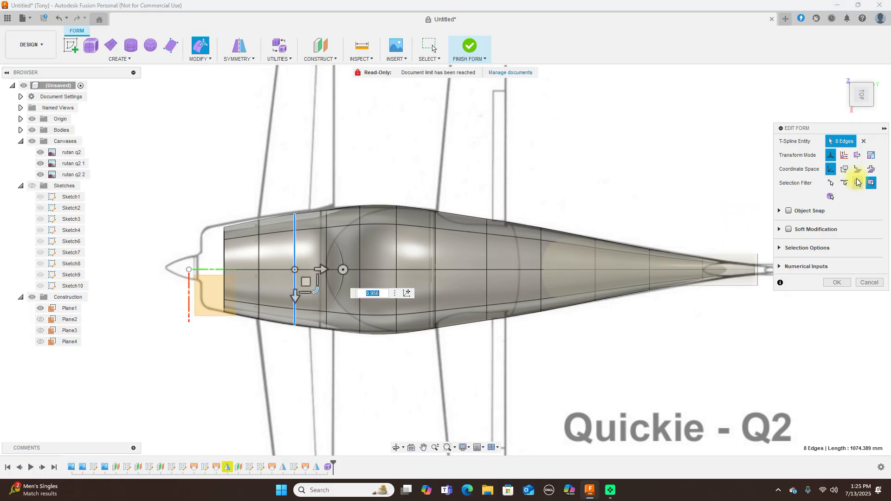
# In the side view, shrink the nose ring and extrude a new short section forward from it
pyautogui.click(847, 108)
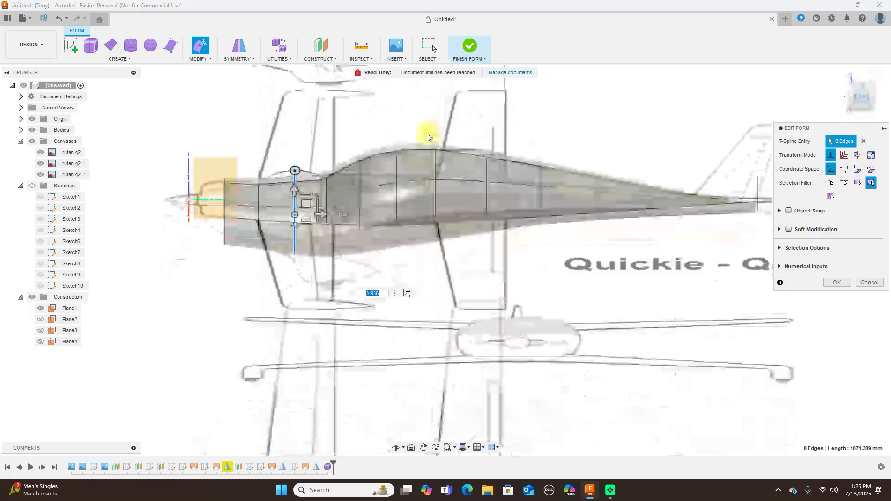
pyautogui.moveTo(209, 147); pyautogui.dragTo(247, 277)
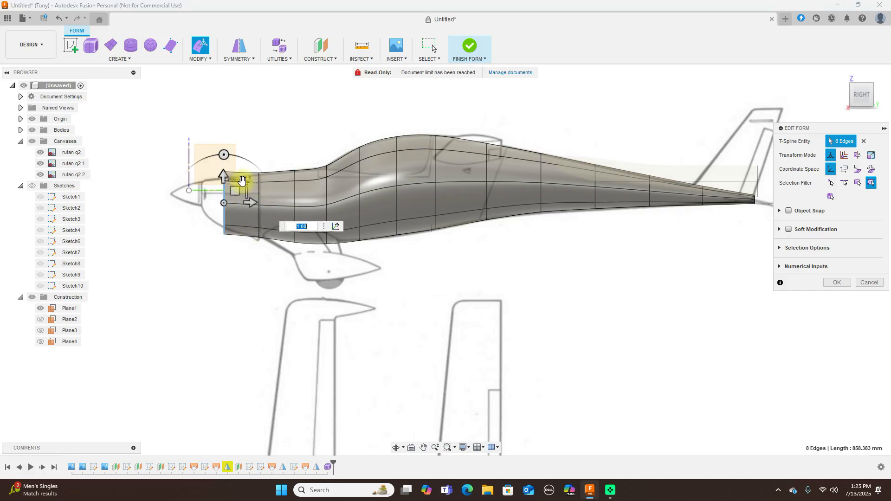
pyautogui.moveTo(243, 179); pyautogui.dragTo(238, 183)
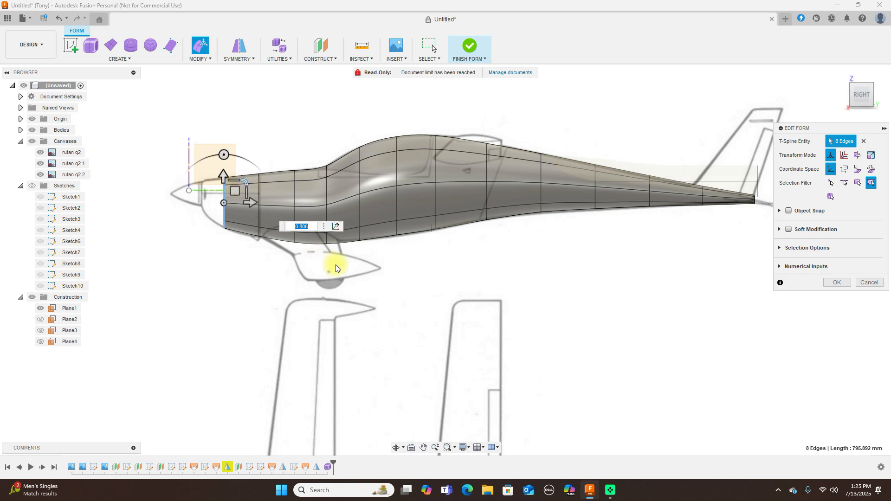
pyautogui.scroll(-3, 408, 290)
pyautogui.scroll(5, 461, 360)
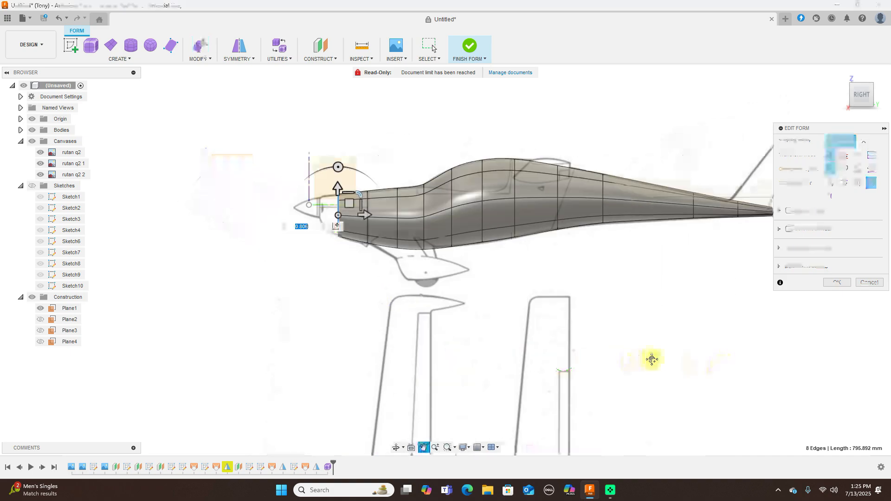
pyautogui.scroll(3, 445, 315)
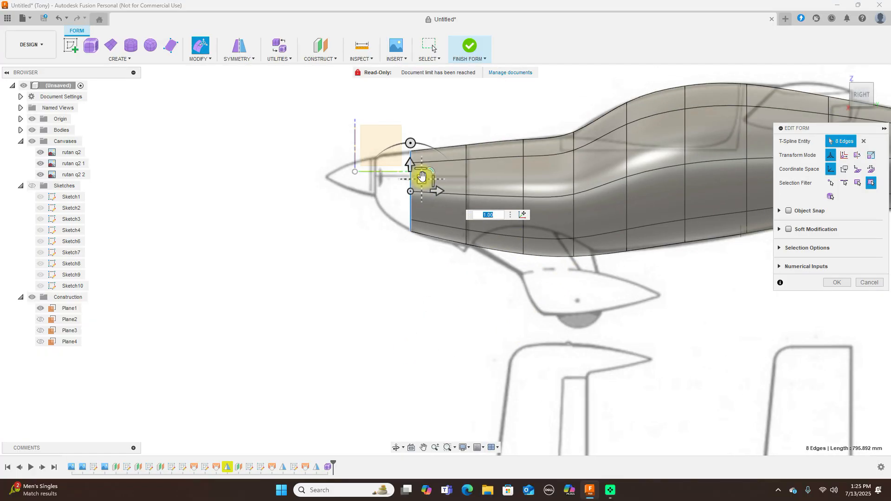
pyautogui.keyDown('alt'); pyautogui.moveTo(422, 179); pyautogui.dragTo(387, 173); pyautogui.keyUp('alt')
pyautogui.scroll(2, 397, 139)
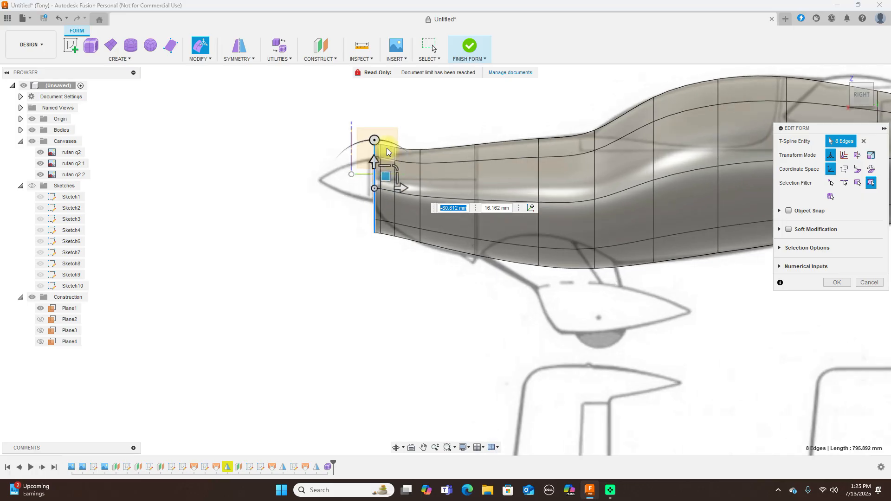
# Slightly shrink the second ring from the nose and the nose-front ring
pyautogui.moveTo(393, 133); pyautogui.dragTo(410, 309)
pyautogui.moveTo(419, 193); pyautogui.dragTo(413, 189)
pyautogui.scroll(3, 363, 166)
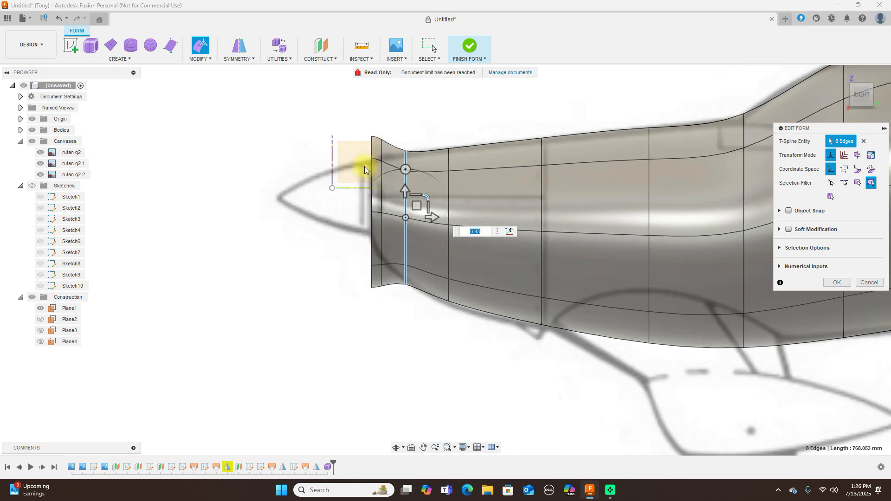
pyautogui.moveTo(377, 120); pyautogui.dragTo(371, 124)
pyautogui.moveTo(385, 247); pyautogui.dragTo(397, 340)
pyautogui.moveTo(416, 212); pyautogui.dragTo(394, 204)
# Shrink the nose-end ring, then scale the second ring by exactly 1.133 and shift it toward the nose
pyautogui.moveTo(357, 107); pyautogui.dragTo(380, 346)
pyautogui.moveTo(392, 204)
pyautogui.mouseDown()
pyautogui.moveTo(378, 212)
pyautogui.moveTo(382, 198)
pyautogui.mouseUp()
pyautogui.scroll(2, 400, 185)
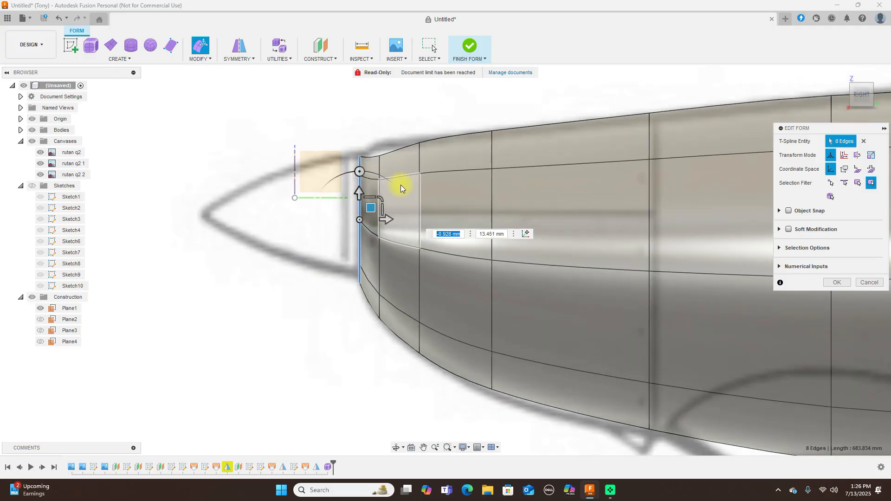
pyautogui.moveTo(401, 353); pyautogui.dragTo(402, 354)
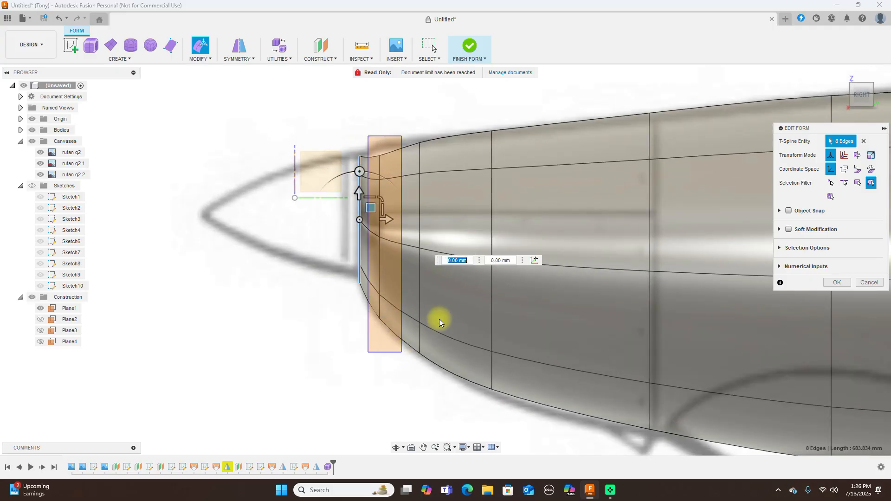
pyautogui.click(403, 218)
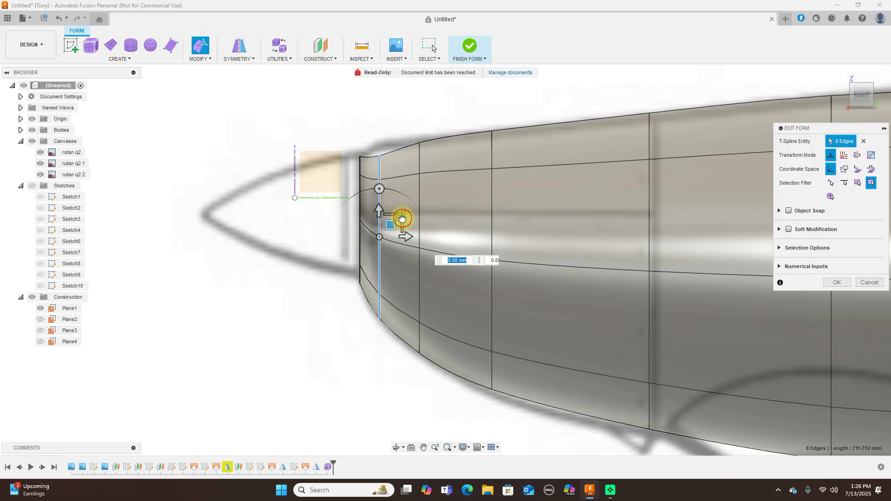
pyautogui.write('1.133')
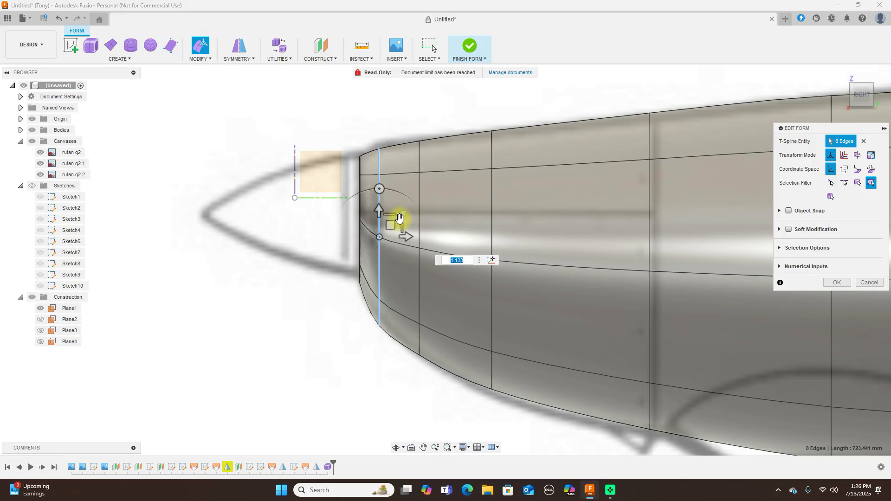
pyautogui.moveTo(396, 226); pyautogui.dragTo(392, 219)
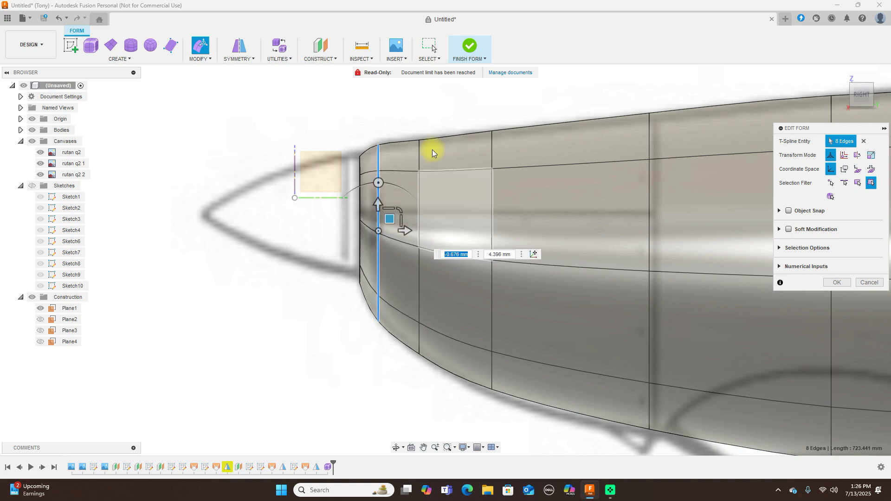
# Enlarge the next ring back slightly and move the front nose loop slightly aft in the side plane
pyautogui.moveTo(486, 116); pyautogui.dragTo(512, 414)
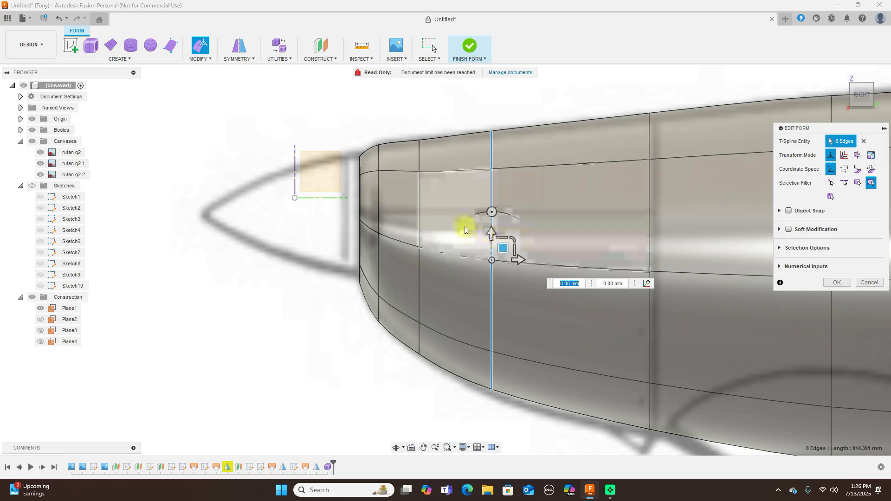
pyautogui.moveTo(405, 124); pyautogui.dragTo(438, 410)
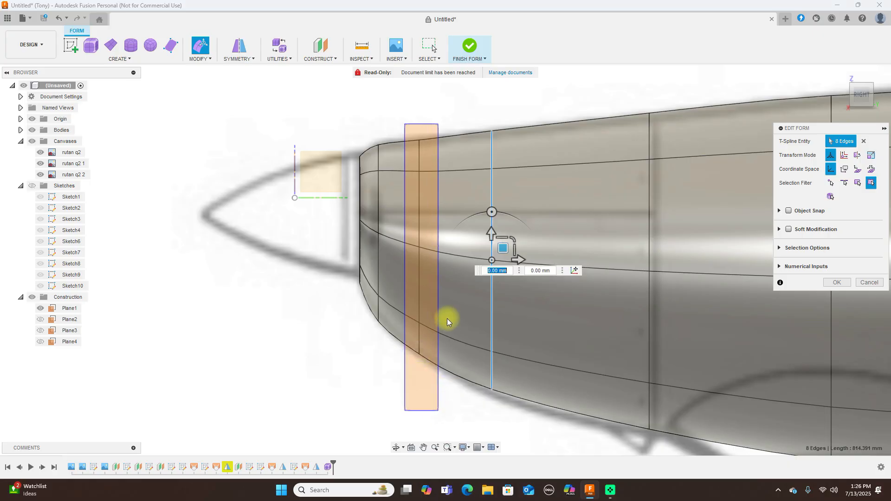
pyautogui.click(441, 227)
pyautogui.moveTo(441, 227); pyautogui.dragTo(431, 233)
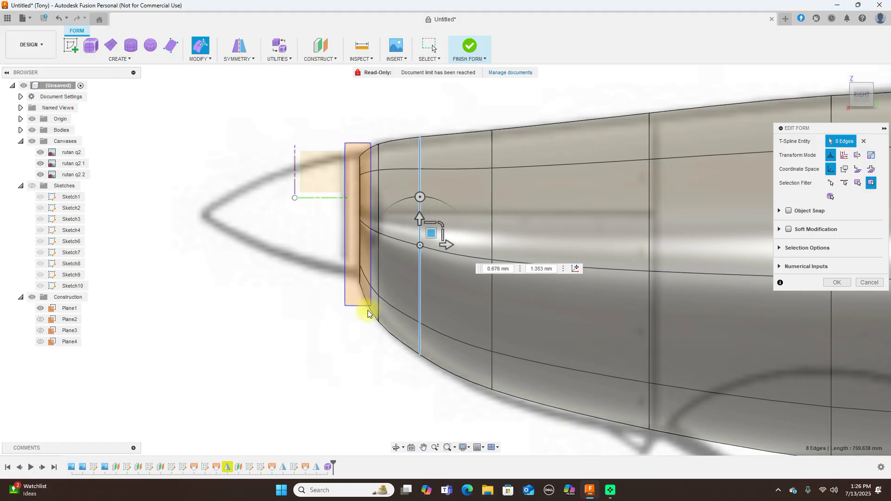
pyautogui.doubleClick(370, 307)
pyautogui.moveTo(370, 209); pyautogui.dragTo(377, 212)
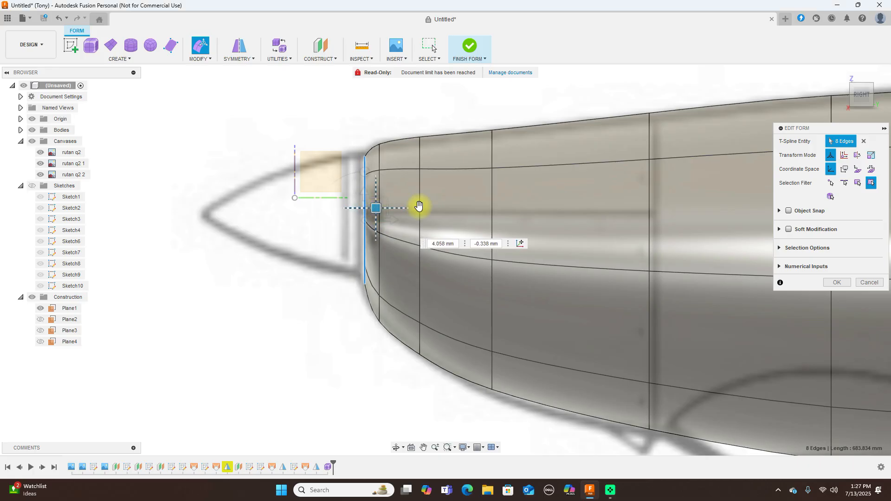
# In the top view, narrow the three front nose rings to 0.854, 0.818 and 0.956
pyautogui.click(863, 80)
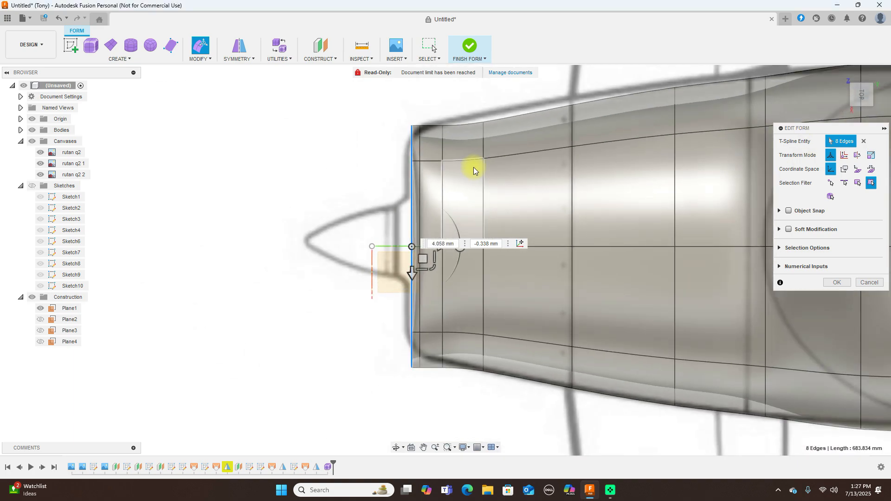
pyautogui.click(433, 268)
pyautogui.moveTo(433, 269); pyautogui.dragTo(431, 265)
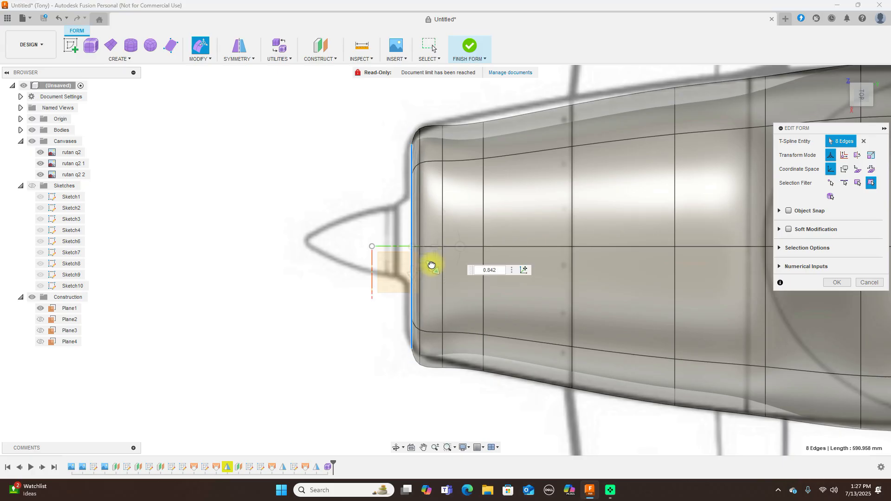
pyautogui.scroll(1, 400, 205)
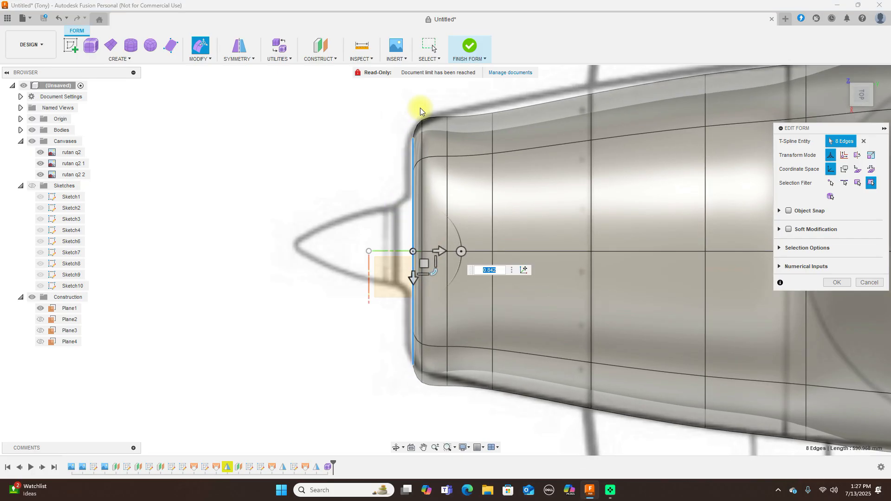
pyautogui.doubleClick(430, 412)
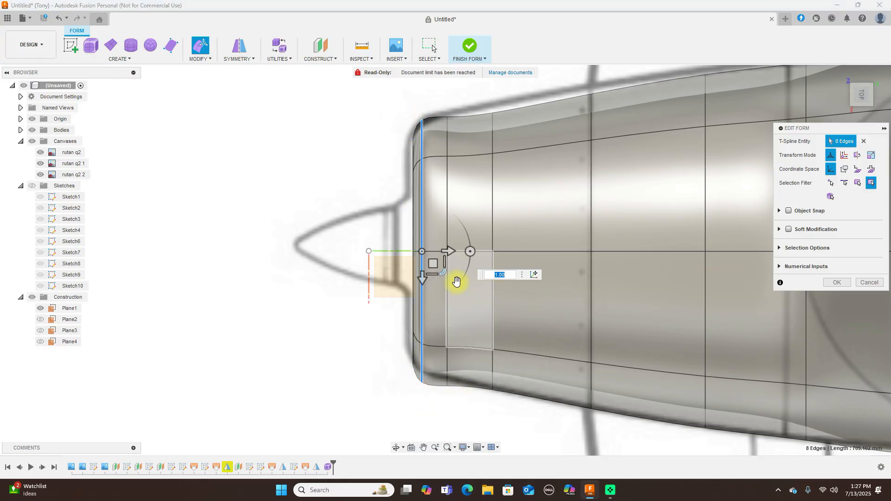
pyautogui.moveTo(443, 270); pyautogui.dragTo(442, 269)
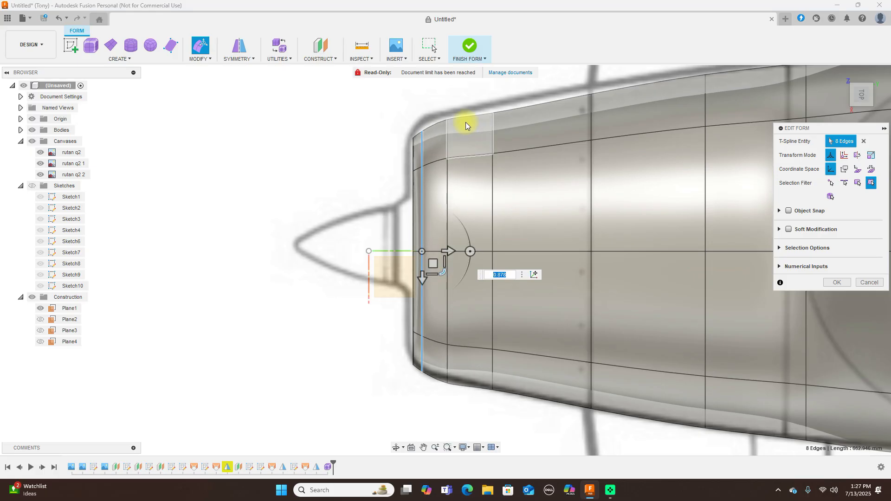
pyautogui.moveTo(441, 107); pyautogui.dragTo(464, 409)
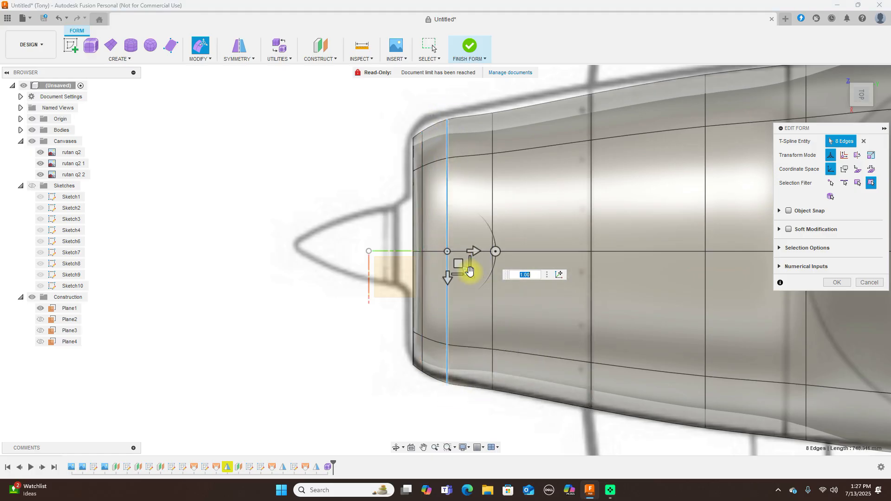
pyautogui.moveTo(470, 272); pyautogui.dragTo(468, 273)
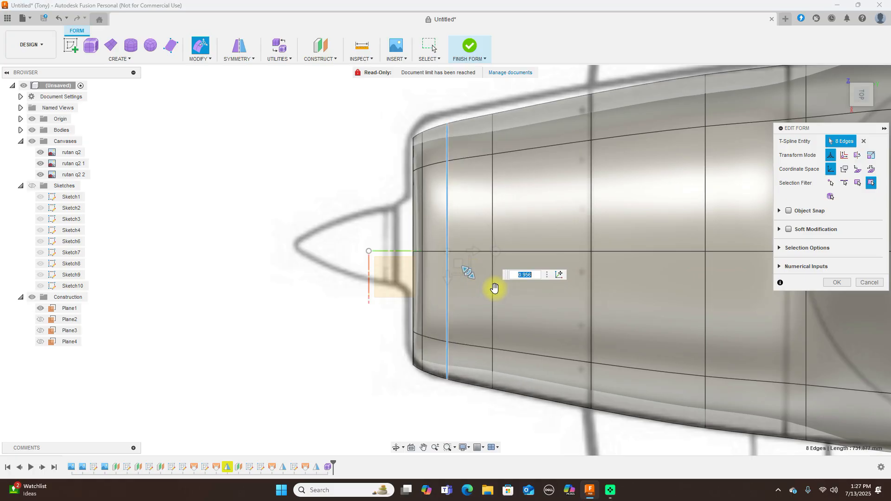
pyautogui.scroll(-4, 499, 285)
pyautogui.moveTo(509, 126); pyautogui.dragTo(254, 124, button='middle')
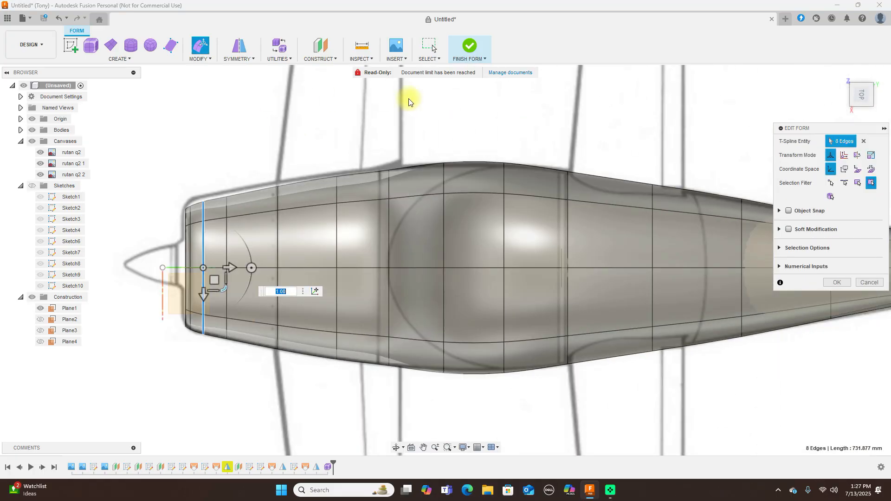
# Check the nose shape from the front, right and top views, then confirm the Edit Form with OK
pyautogui.click(862, 111)
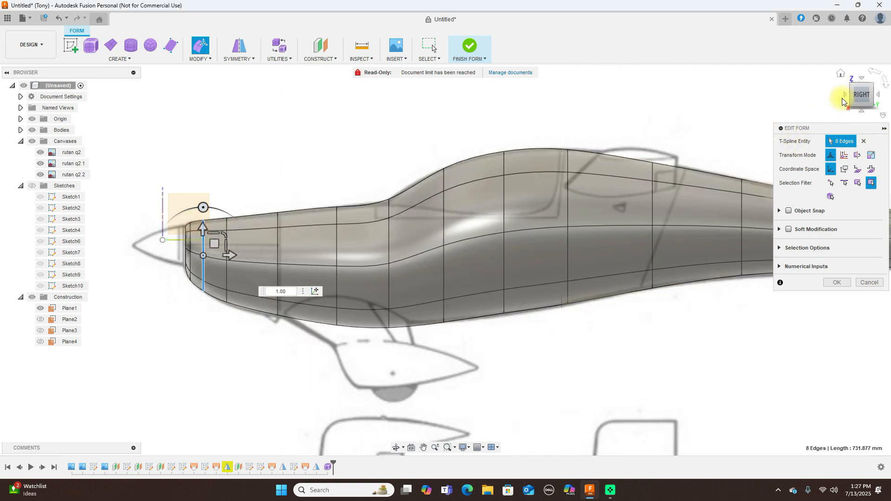
pyautogui.click(846, 95)
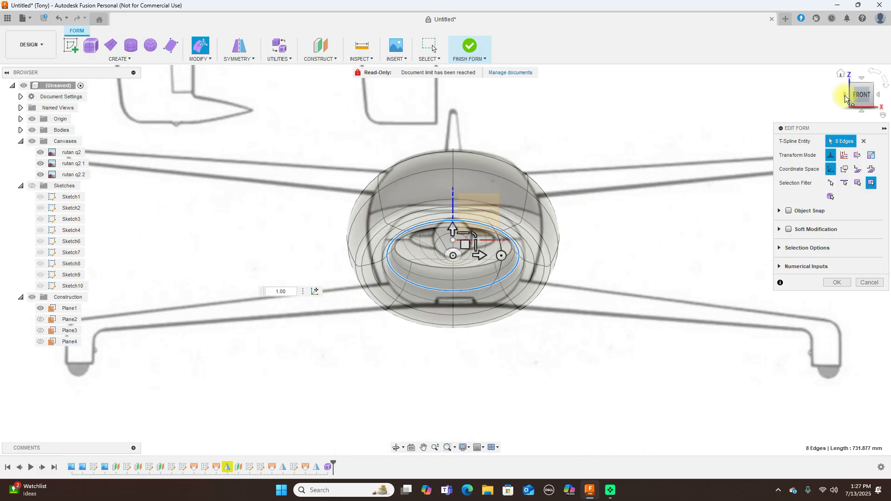
pyautogui.click(881, 96)
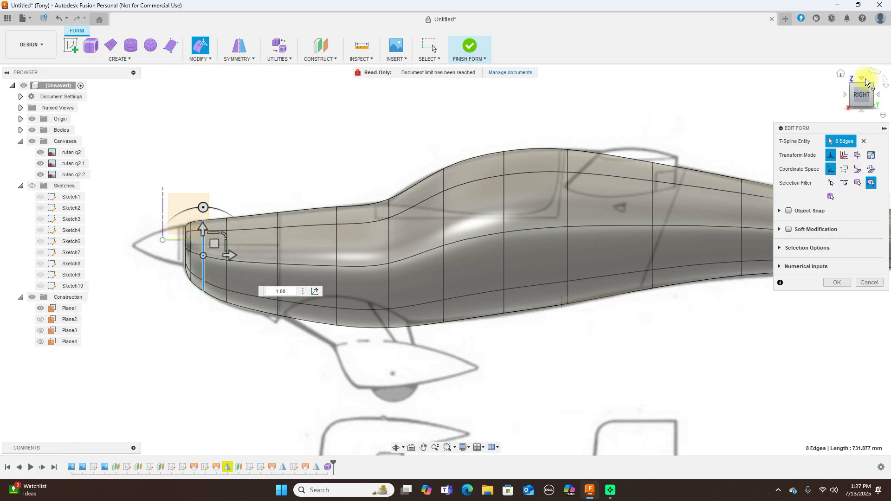
pyautogui.click(861, 80)
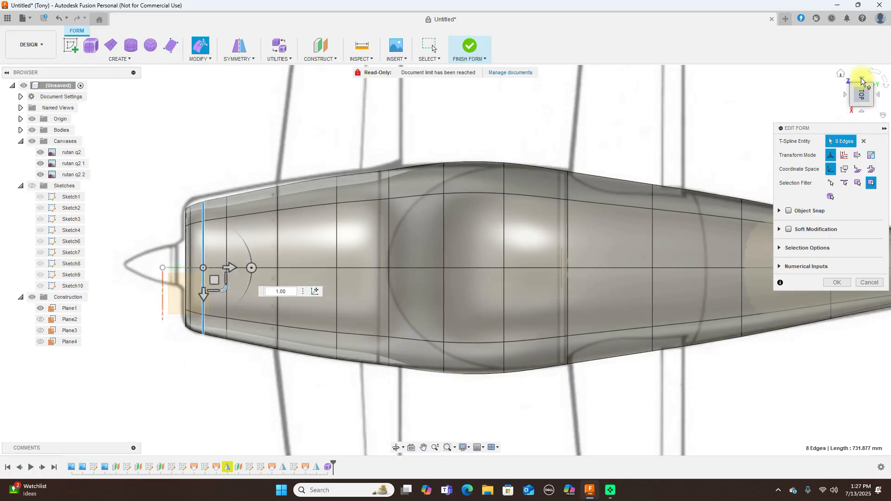
pyautogui.click(864, 111)
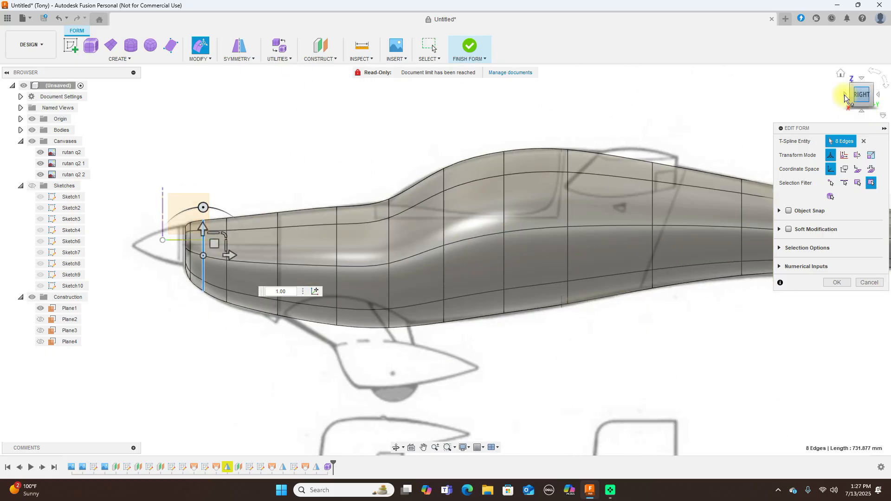
pyautogui.click(845, 95)
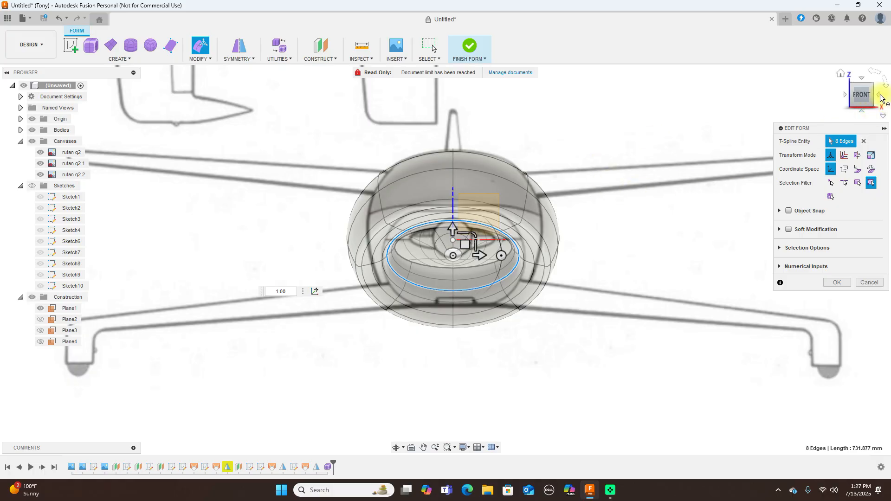
pyautogui.click(880, 97)
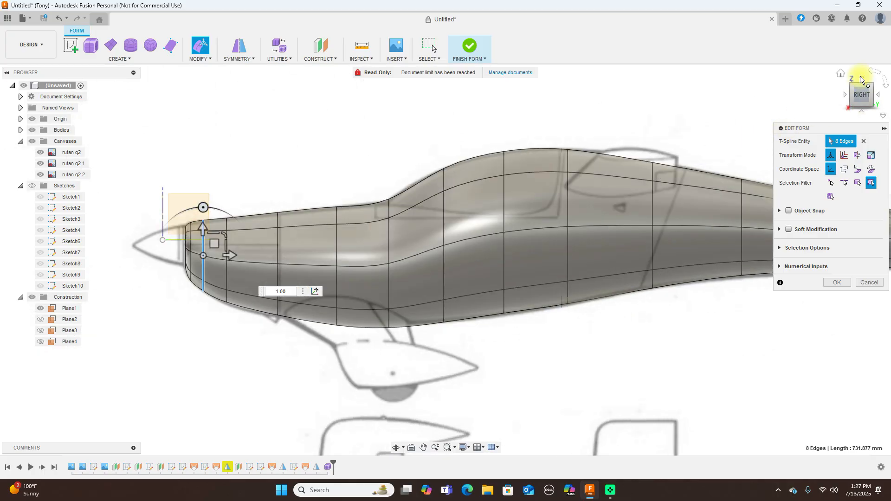
pyautogui.click(843, 94)
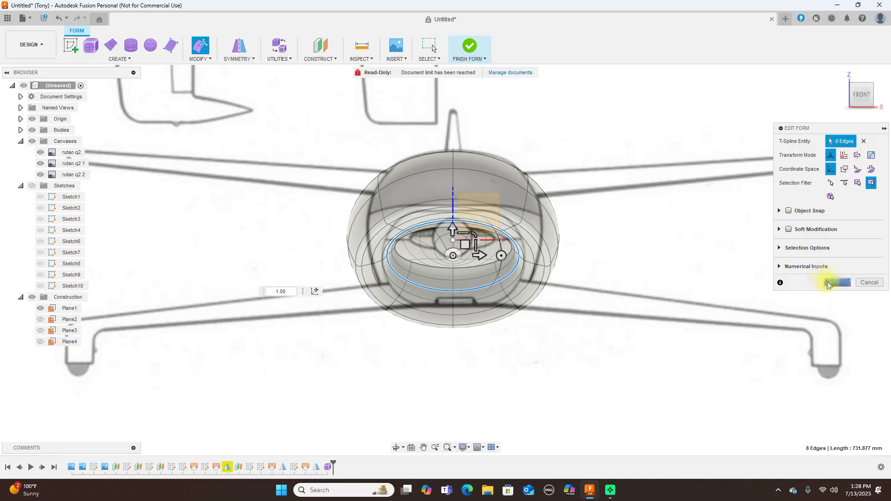
pyautogui.click(879, 97)
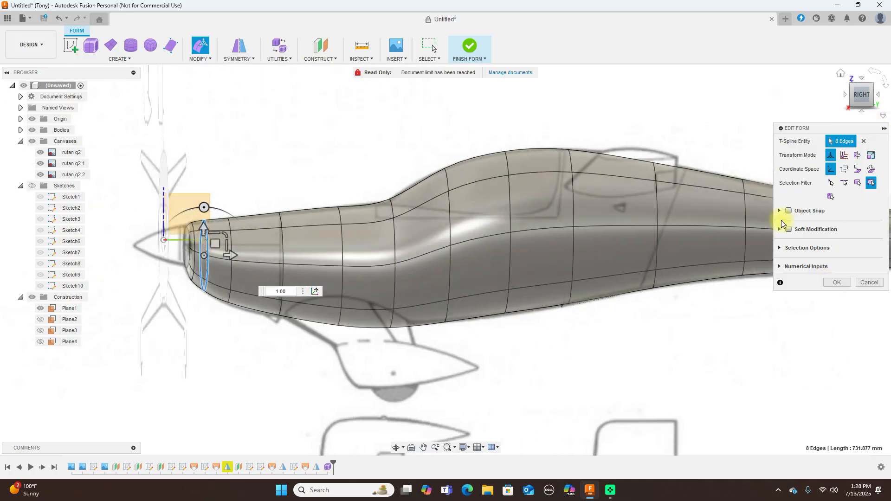
pyautogui.click(862, 81)
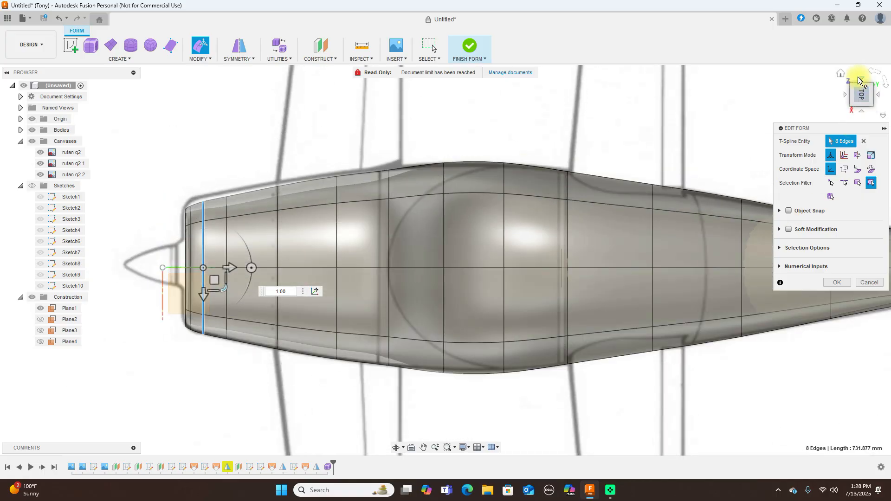
pyautogui.click(861, 114)
pyautogui.moveTo(741, 110); pyautogui.dragTo(541, 129, button='middle')
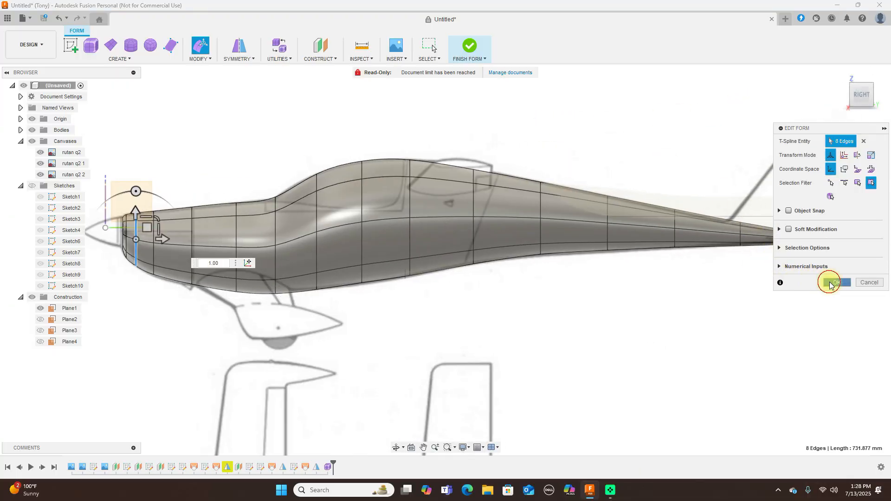
pyautogui.click(830, 283)
# Finish the T-spline form into a body and hide the canvas images
pyautogui.click(469, 48)
pyautogui.scroll(-2, 538, 115)
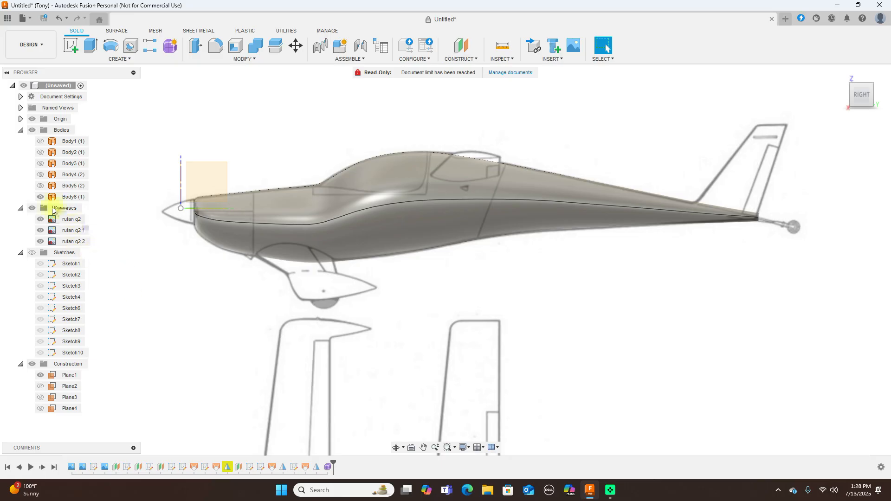
pyautogui.click(31, 208)
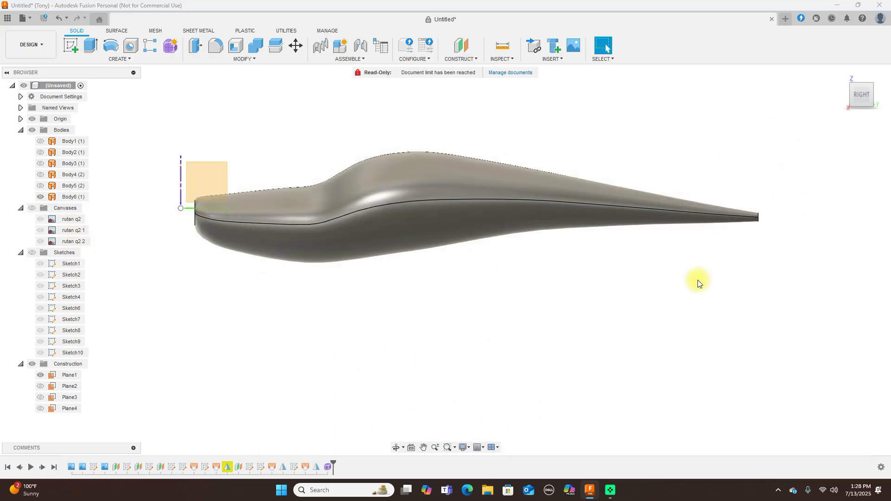
pyautogui.scroll(-2, 696, 280)
pyautogui.moveTo(852, 99)
pyautogui.mouseDown()
pyautogui.moveTo(46, 120)
pyautogui.moveTo(97, 119)
pyautogui.moveTo(115, 103)
pyautogui.moveTo(109, 99)
pyautogui.moveTo(861, 93)
pyautogui.moveTo(877, 102)
pyautogui.moveTo(821, 103)
pyautogui.moveTo(815, 165)
pyautogui.moveTo(854, 126)
pyautogui.moveTo(58, 116)
pyautogui.moveTo(57, 99)
pyautogui.moveTo(72, 100)
pyautogui.moveTo(26, 103)
pyautogui.moveTo(856, 100)
pyautogui.moveTo(849, 99)
pyautogui.mouseUp()
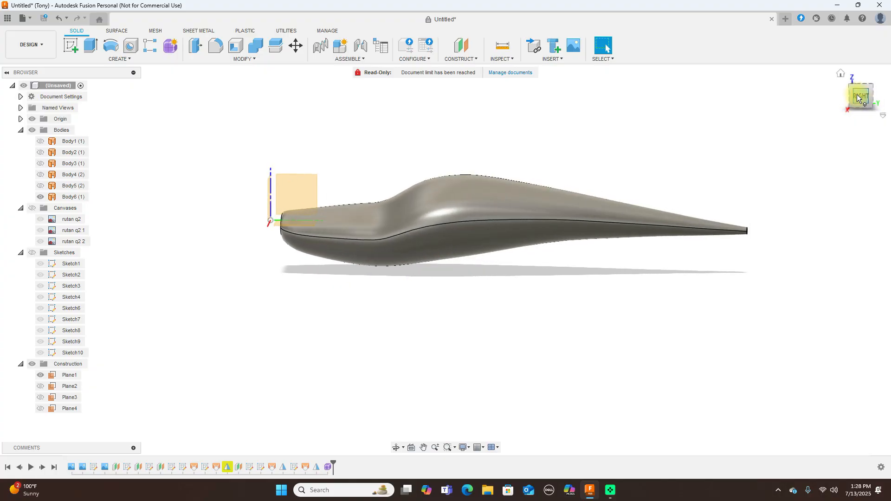
pyautogui.click(858, 98)
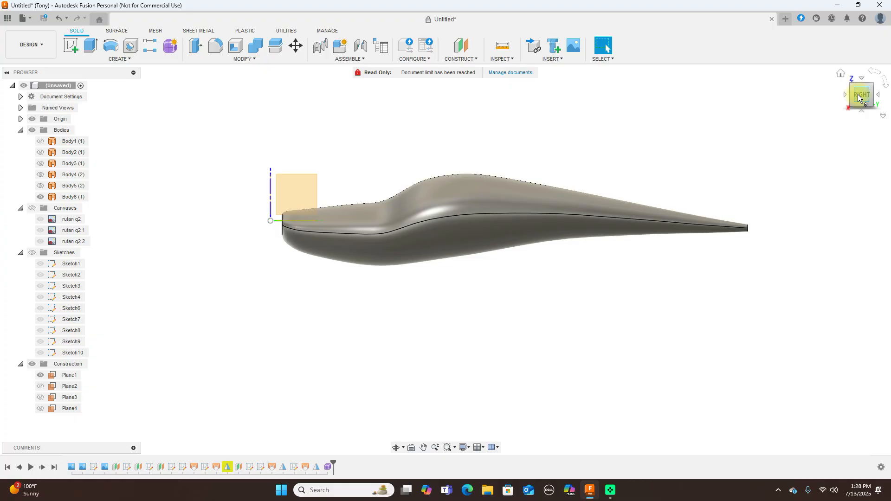
pyautogui.scroll(1, 770, 132)
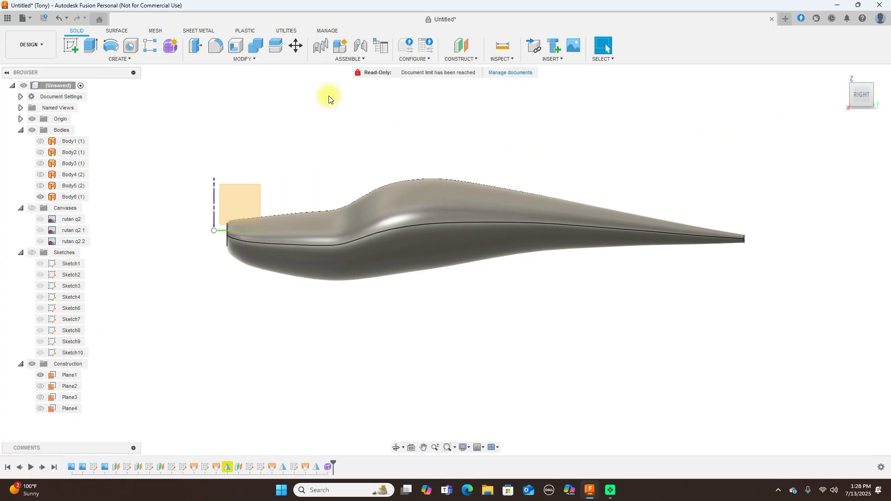
# On the Surface tab, hide the Origin axes and plane, then show the canvases again
pyautogui.click(120, 32)
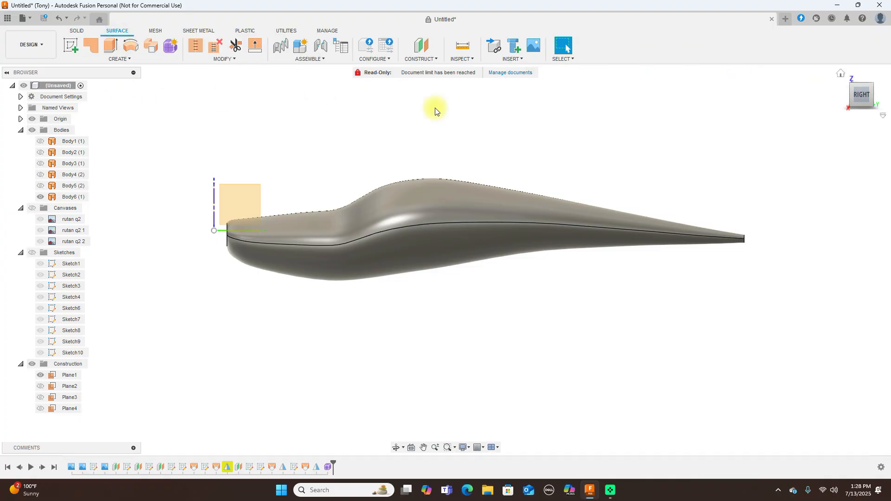
pyautogui.click(35, 120)
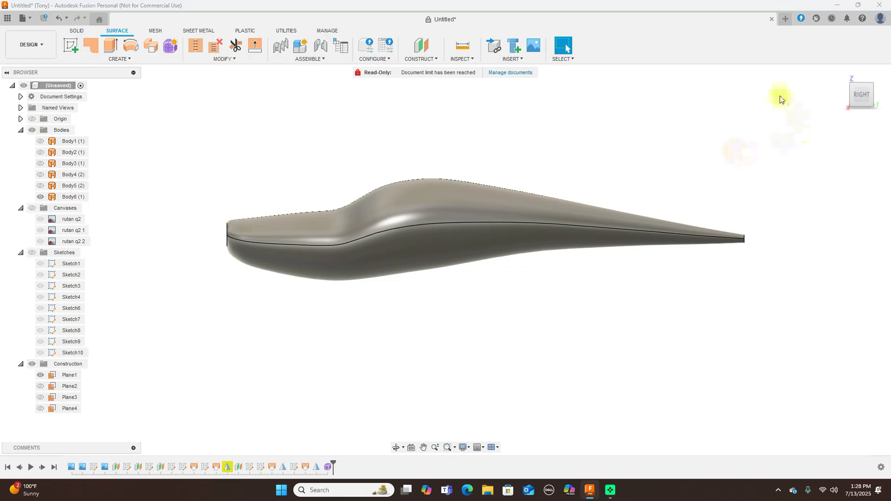
pyautogui.click(850, 95)
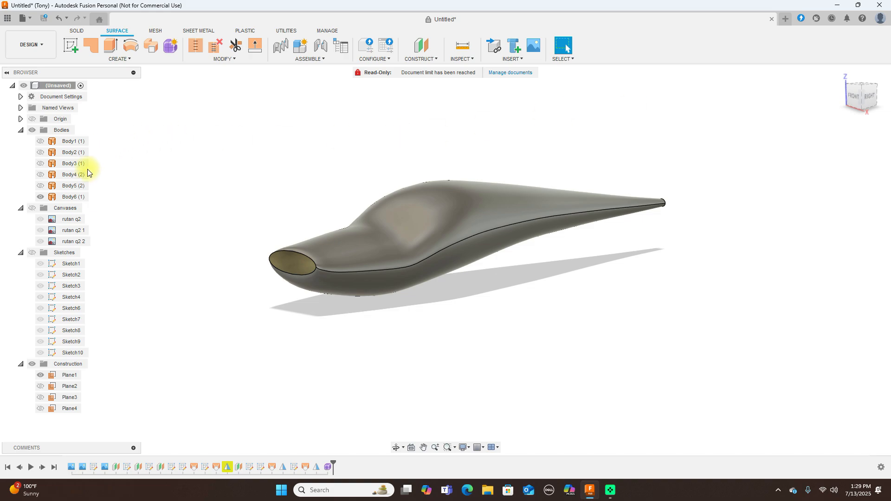
pyautogui.click(32, 208)
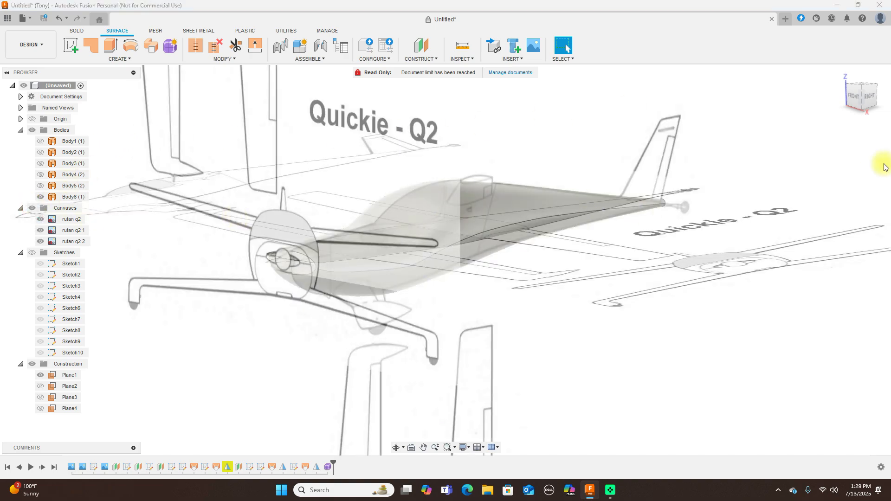
pyautogui.click(852, 98)
# Reopen the fuselage form feature from the timeline for editing
pyautogui.click(486, 229)
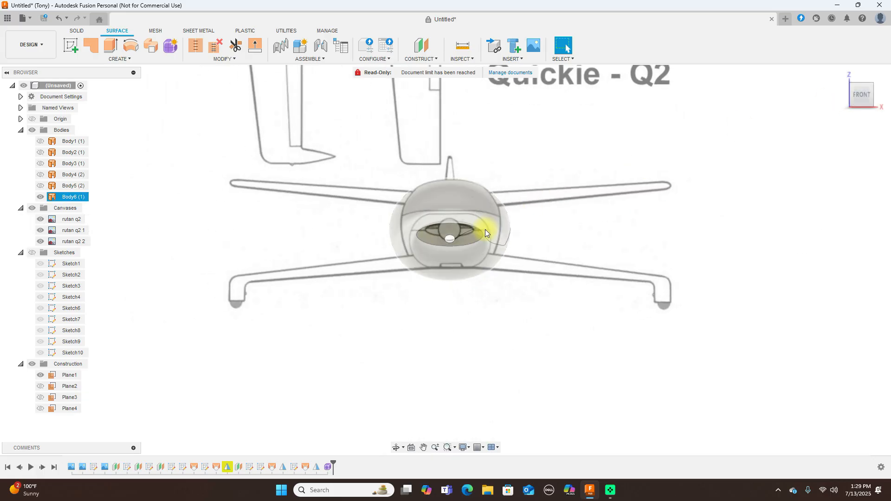
pyautogui.scroll(2, 477, 231)
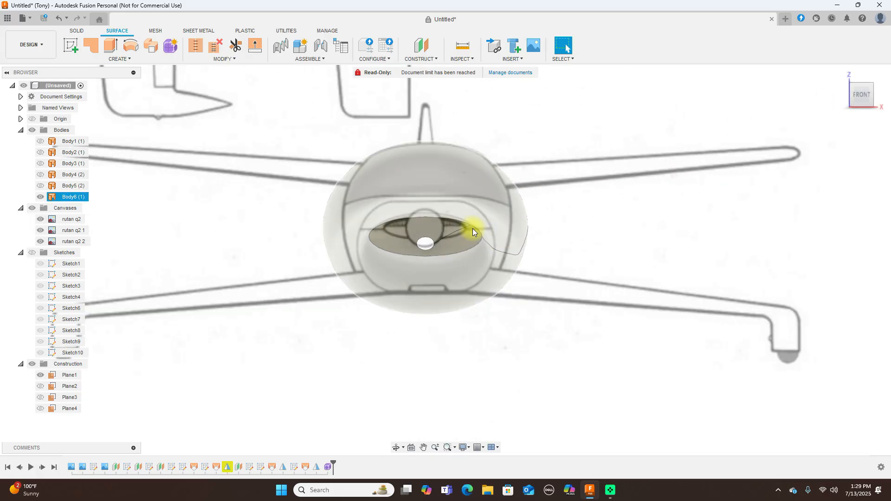
pyautogui.click(418, 227)
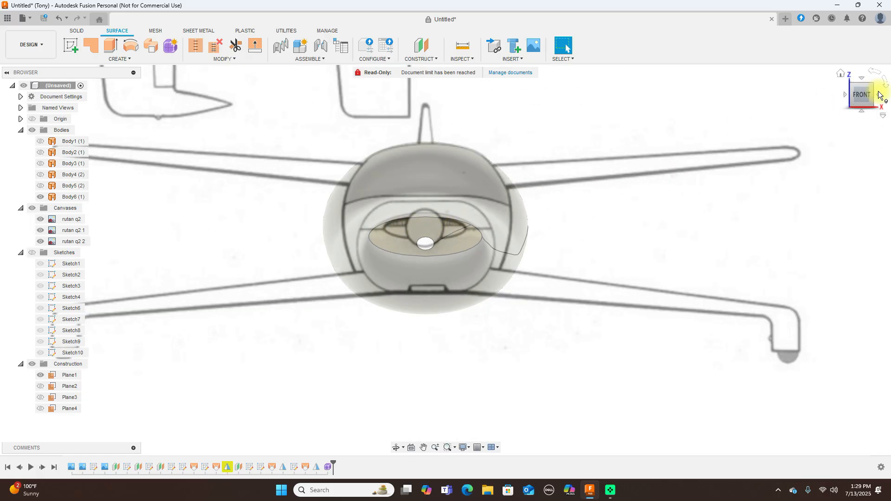
pyautogui.click(878, 96)
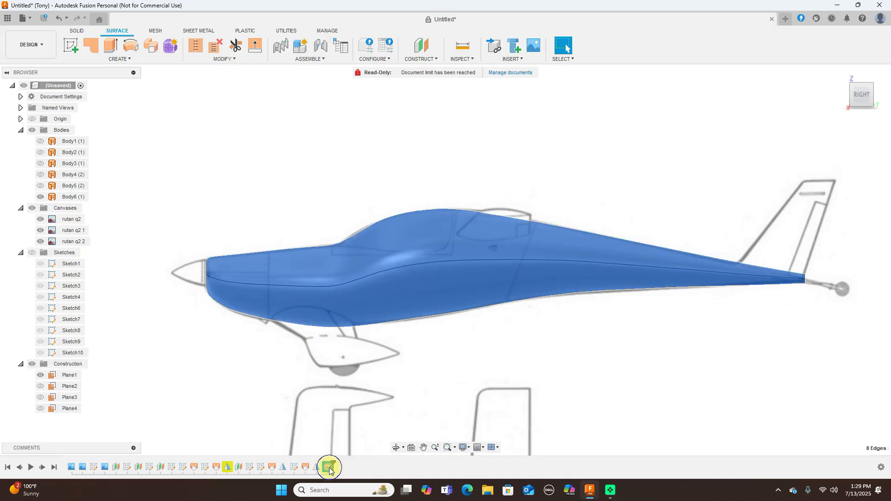
pyautogui.rightClick(331, 469)
pyautogui.click(357, 378)
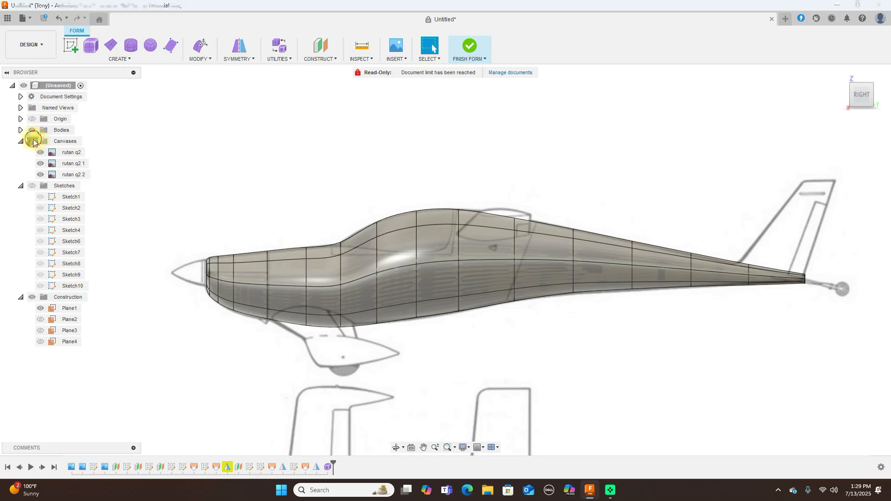
# With canvases hidden, select the nose-opening edge loop and bring up the Edit Form menu in the Right view
pyautogui.click(31, 141)
pyautogui.scroll(2, 271, 166)
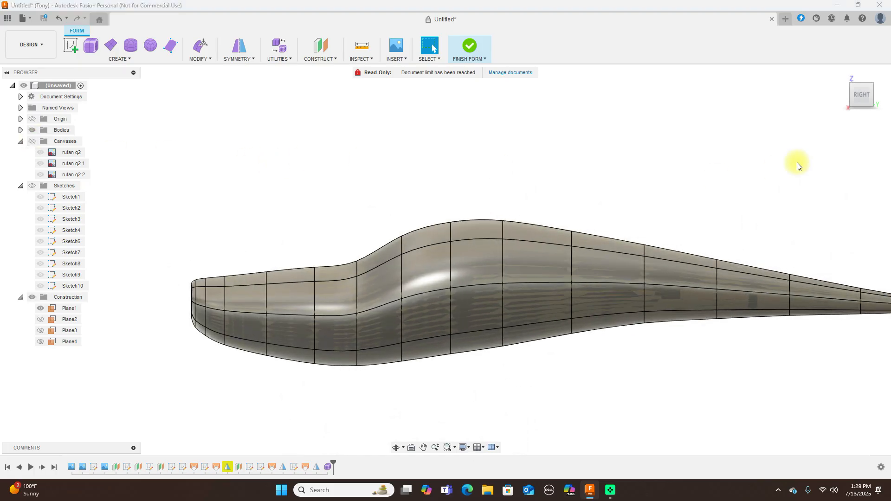
pyautogui.click(877, 95)
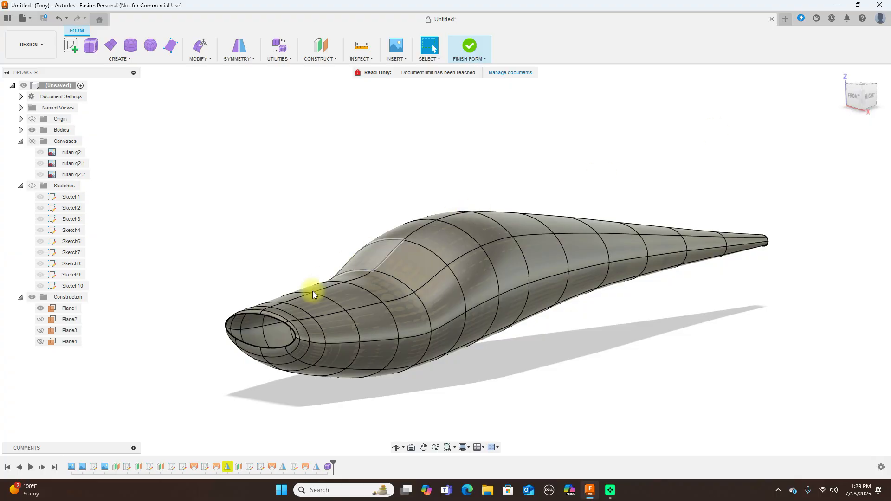
pyautogui.doubleClick(281, 323)
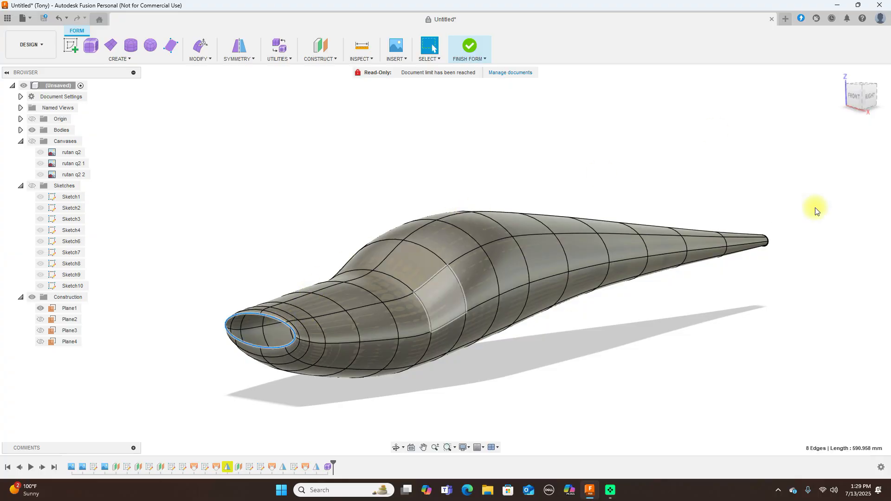
pyautogui.click(872, 98)
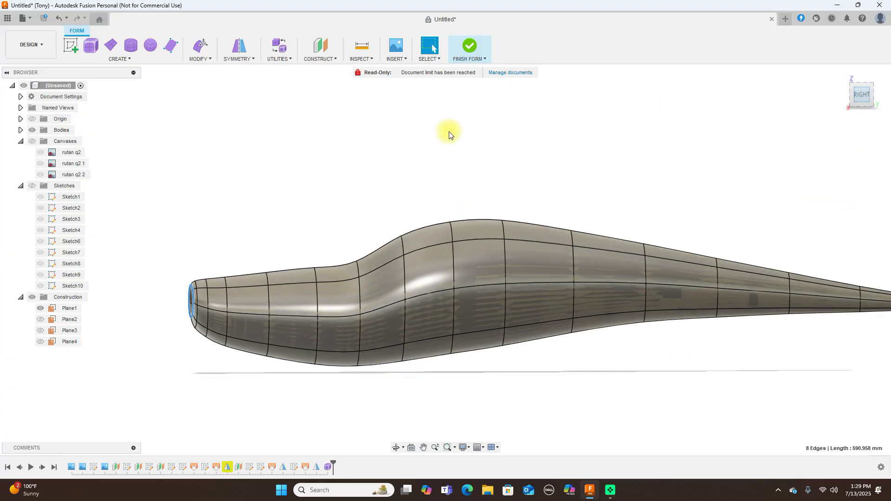
pyautogui.rightClick(448, 133)
# Select the nose edge loop and begin scaling it down in the head-on front view
pyautogui.click(491, 122)
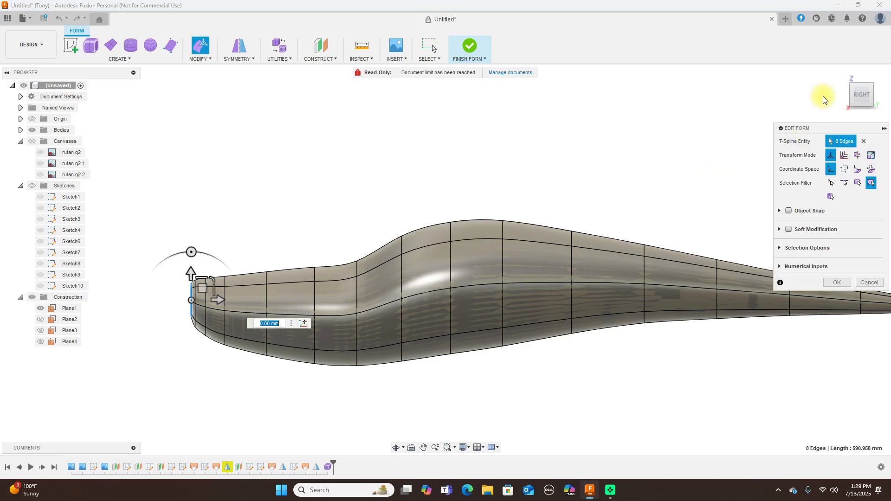
pyautogui.click(846, 95)
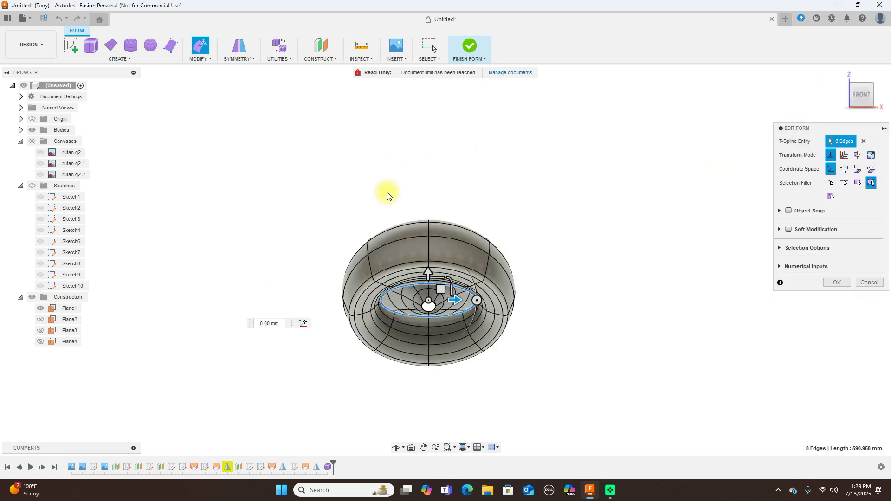
pyautogui.moveTo(460, 304); pyautogui.dragTo(449, 309)
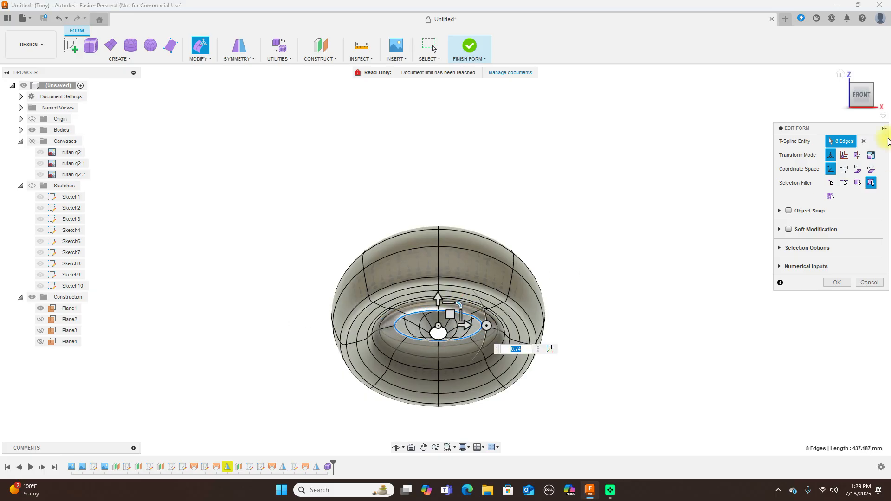
pyautogui.click(874, 98)
pyautogui.scroll(-2, 580, 173)
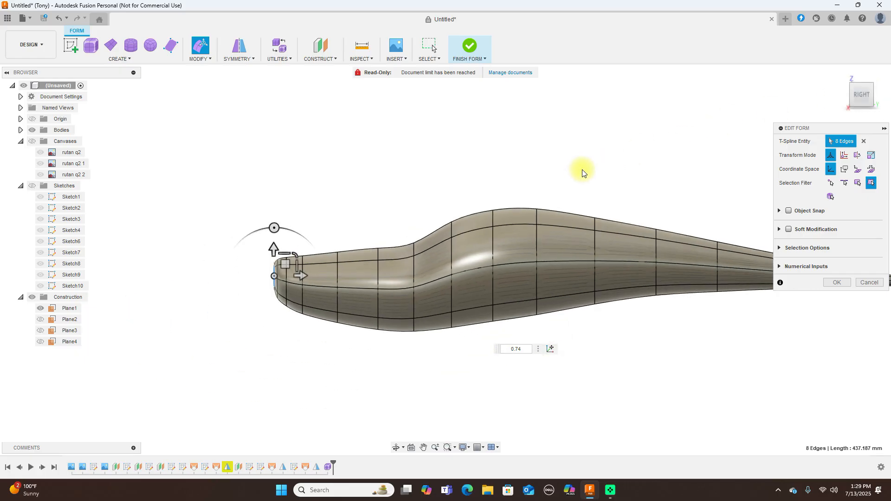
pyautogui.click(846, 95)
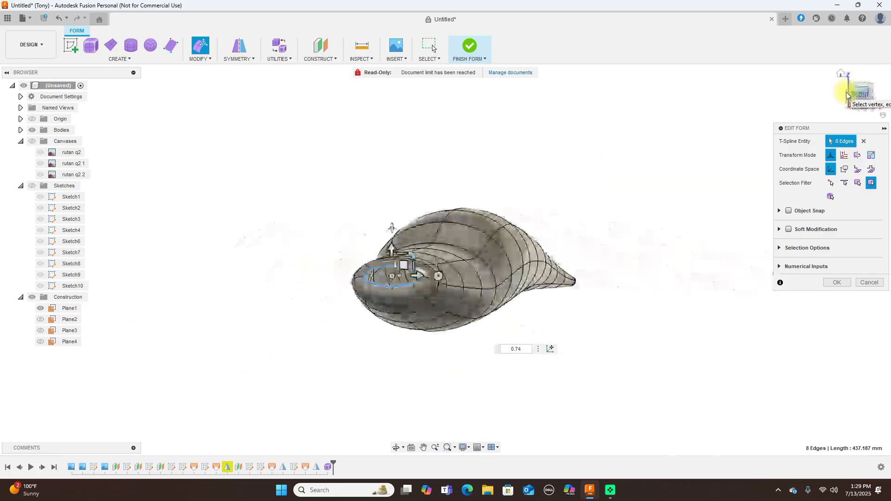
# Compare the nose opening with the reference canvases and shrink its edge loop further
pyautogui.click(32, 142)
pyautogui.click(33, 142)
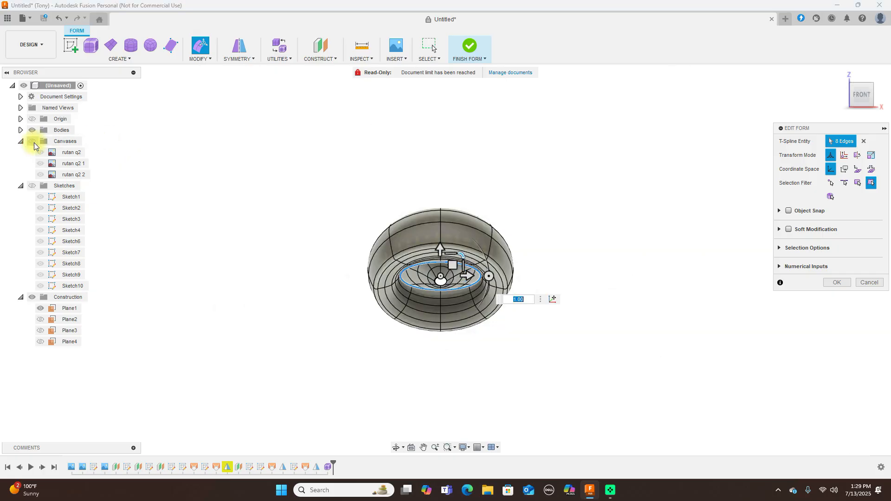
pyautogui.click(33, 142)
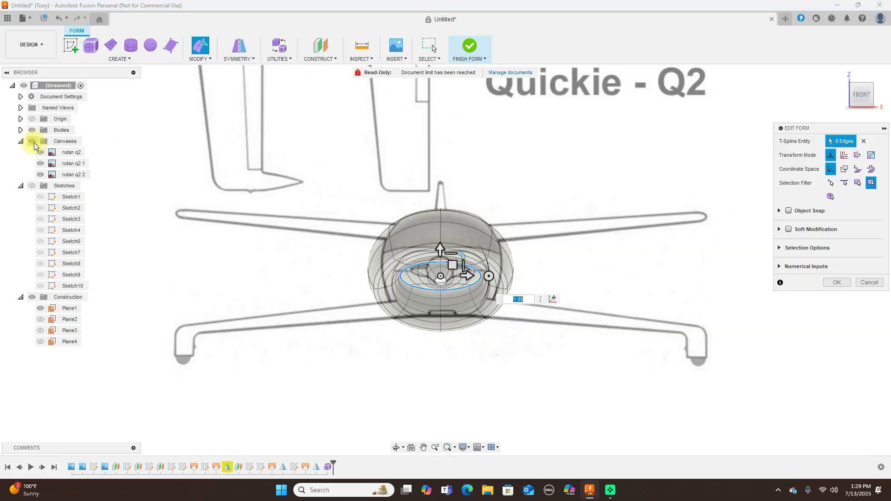
pyautogui.click(33, 142)
pyautogui.scroll(2, 460, 215)
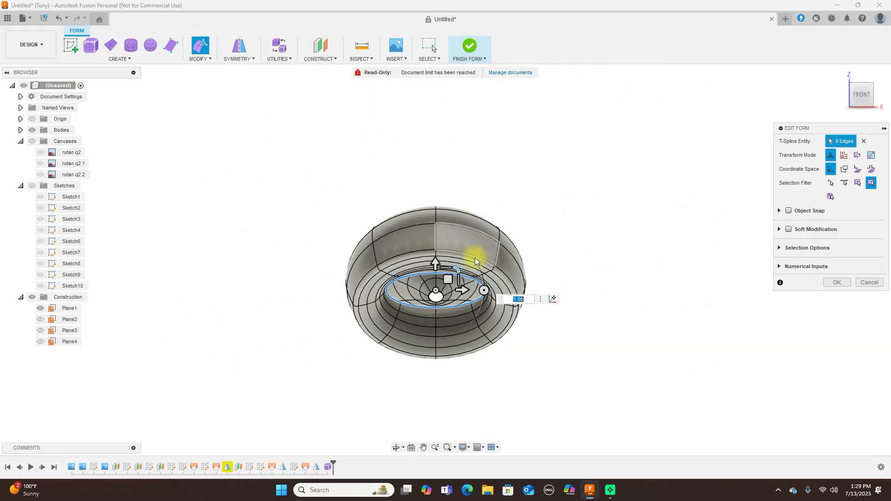
pyautogui.moveTo(459, 271); pyautogui.dragTo(446, 272)
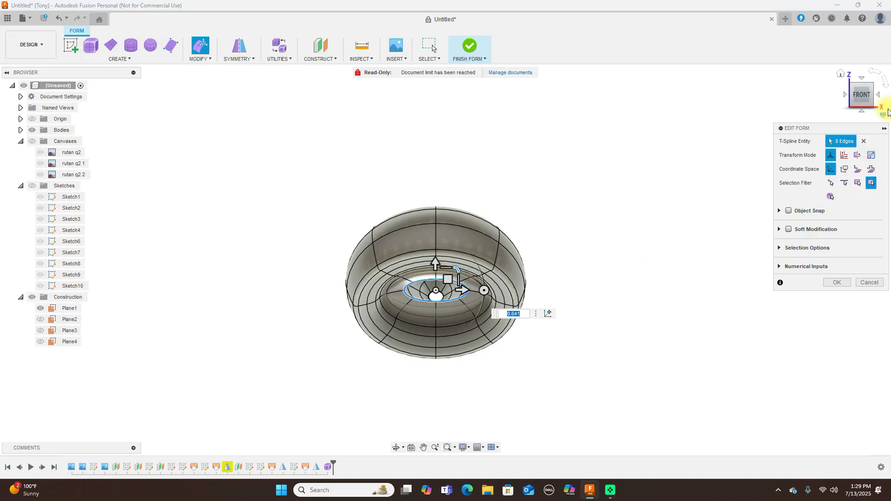
pyautogui.click(880, 97)
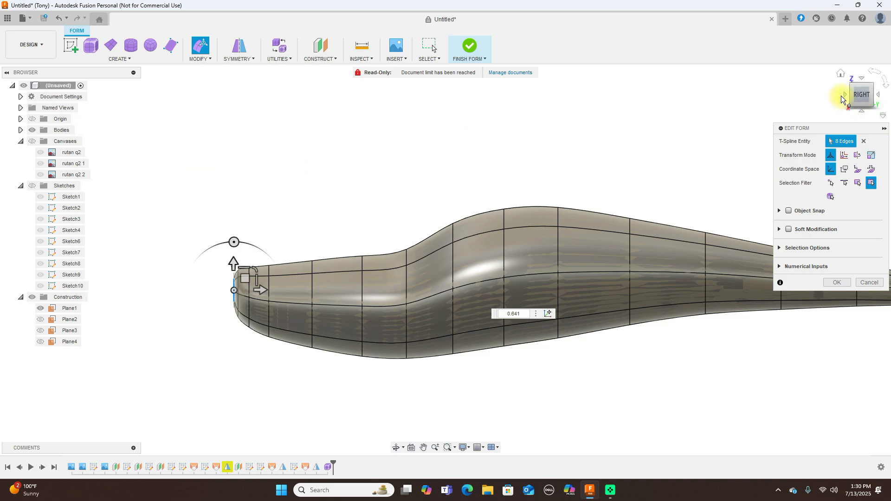
pyautogui.click(846, 97)
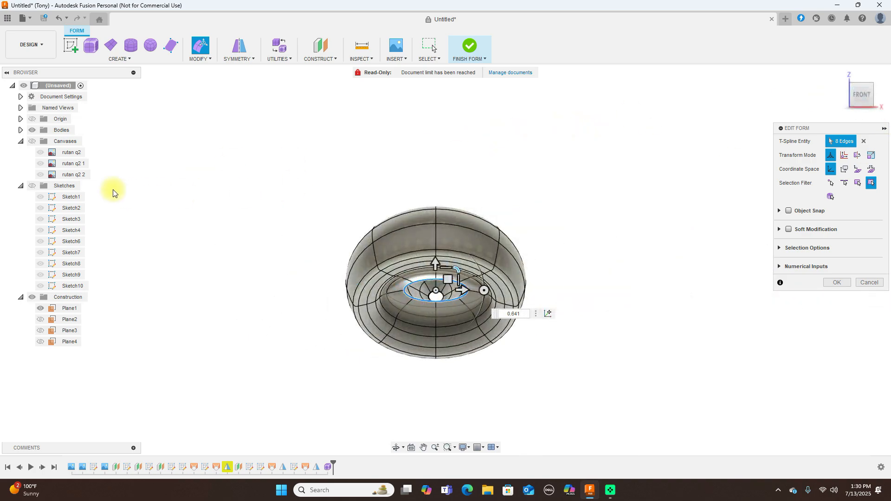
# Settle the nose opening scale at 0.73 against the canvas outline and apply the form edit
pyautogui.click(33, 141)
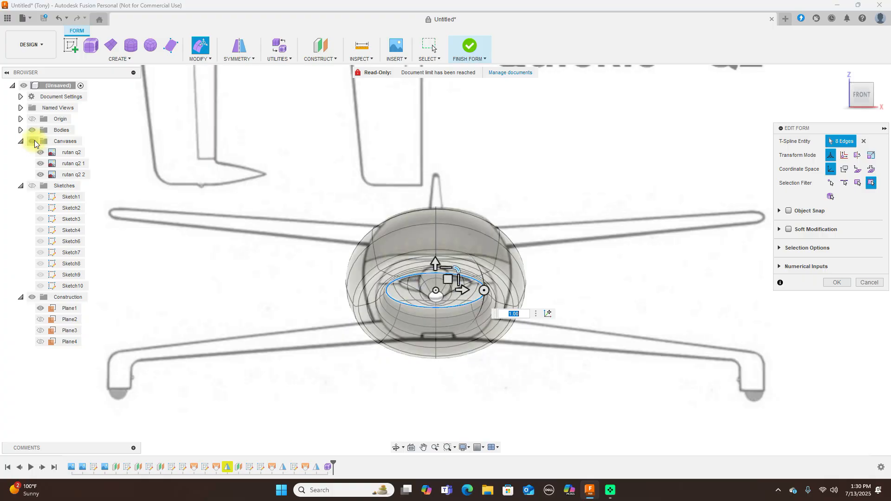
pyautogui.click(34, 142)
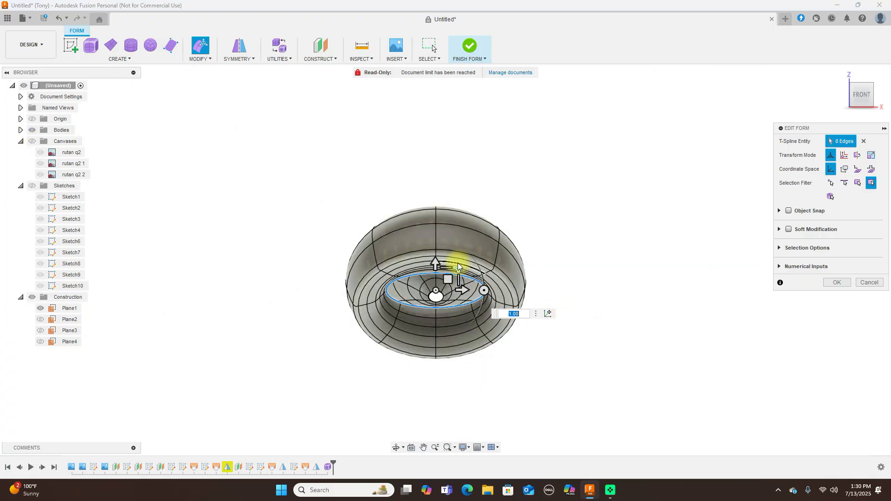
pyautogui.moveTo(458, 270); pyautogui.dragTo(440, 274)
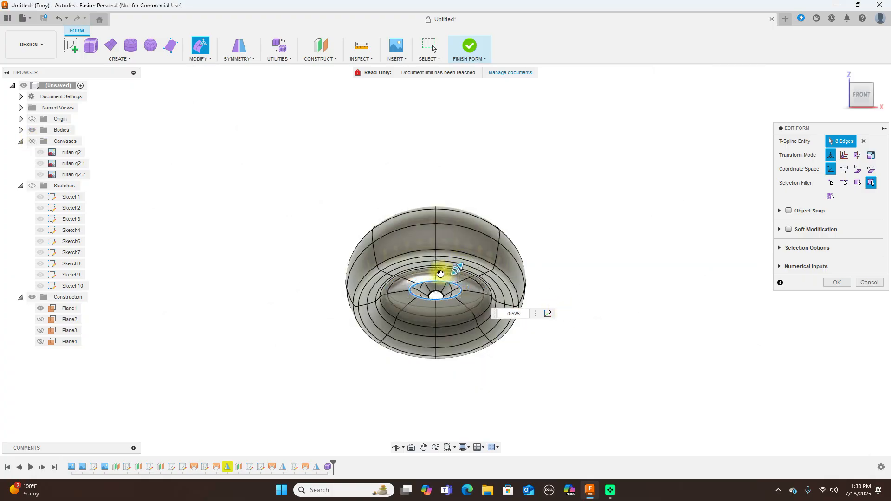
pyautogui.moveTo(441, 273); pyautogui.dragTo(441, 274)
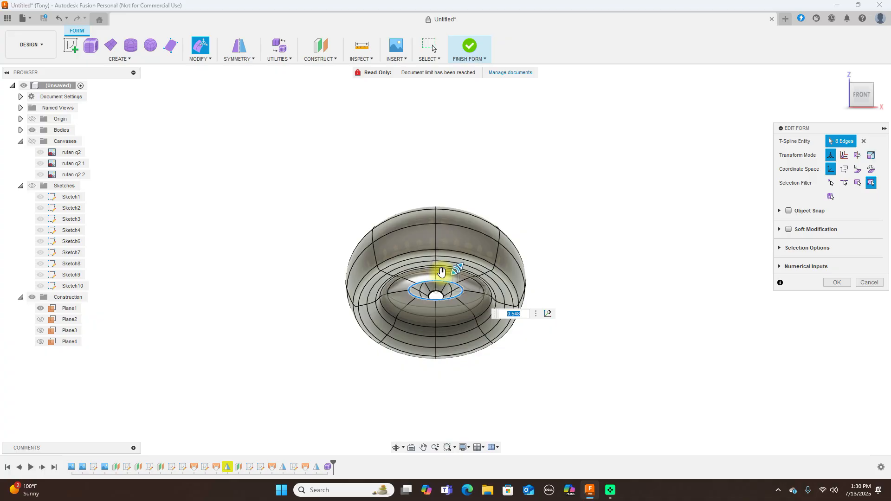
pyautogui.click(34, 142)
pyautogui.moveTo(456, 268); pyautogui.dragTo(445, 270)
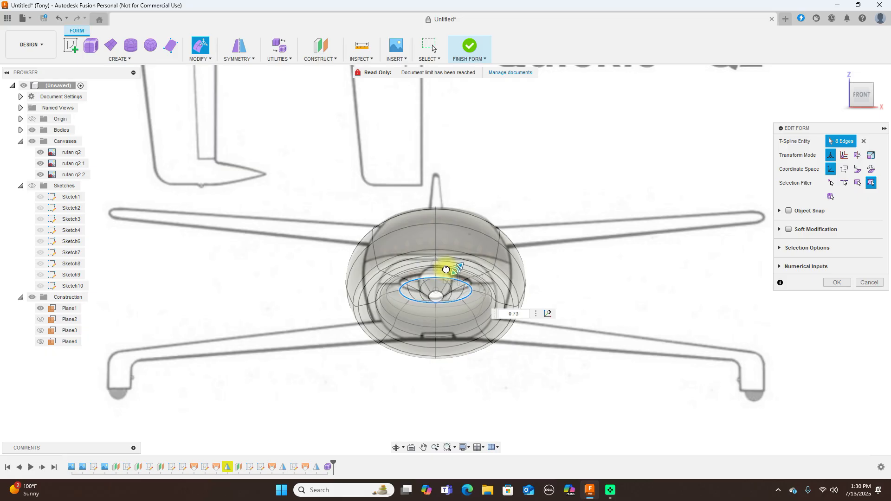
pyautogui.moveTo(445, 268); pyautogui.dragTo(446, 268)
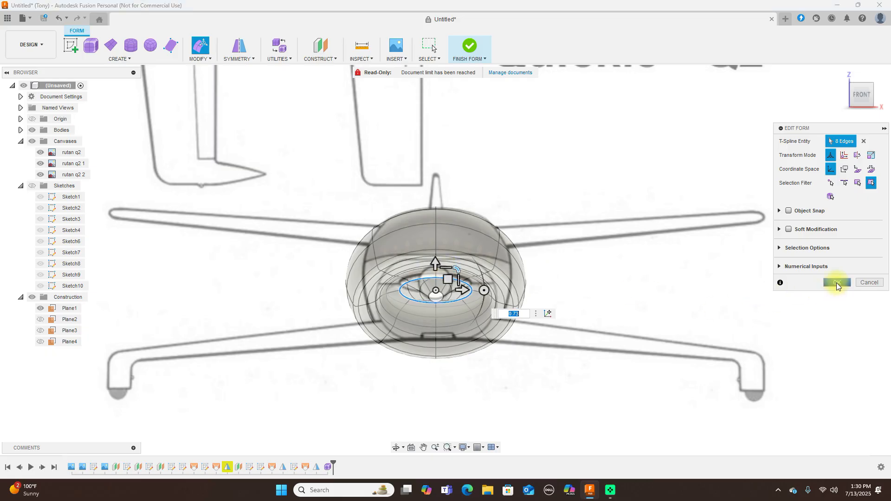
pyautogui.click(837, 283)
pyautogui.click(468, 37)
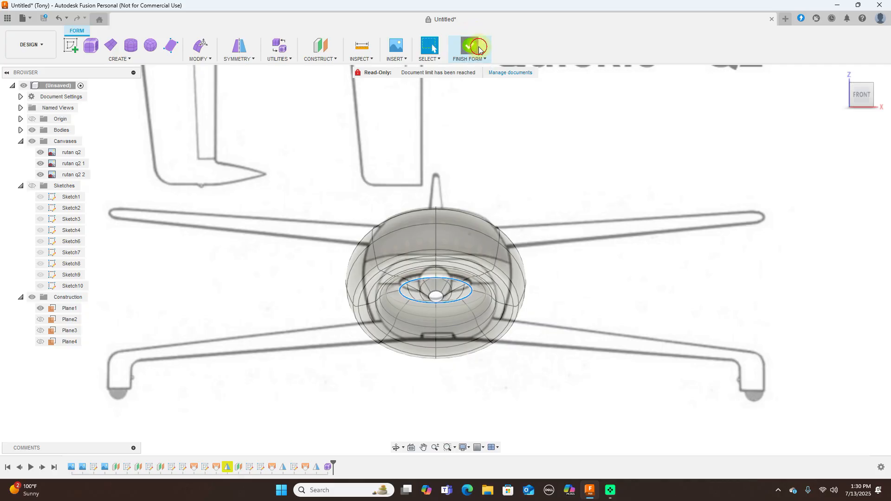
# Hide the reference canvases and orbit the finished fuselage body to face its open nose
pyautogui.click(877, 96)
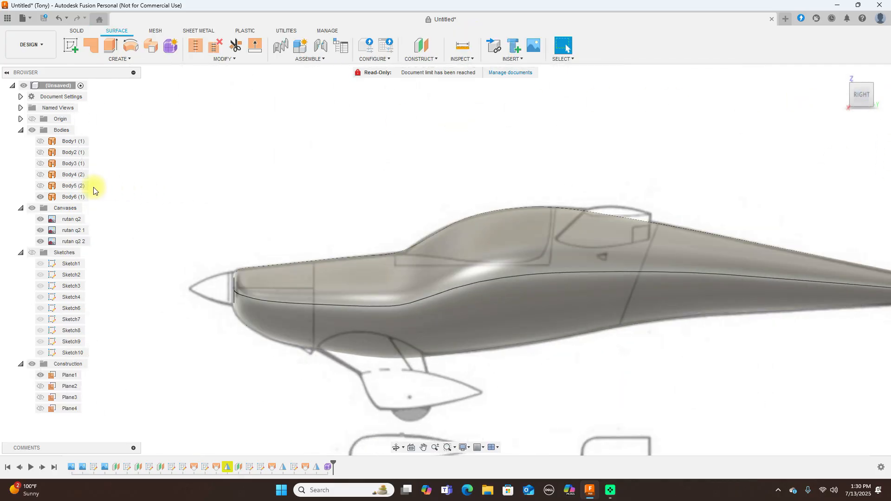
pyautogui.click(32, 208)
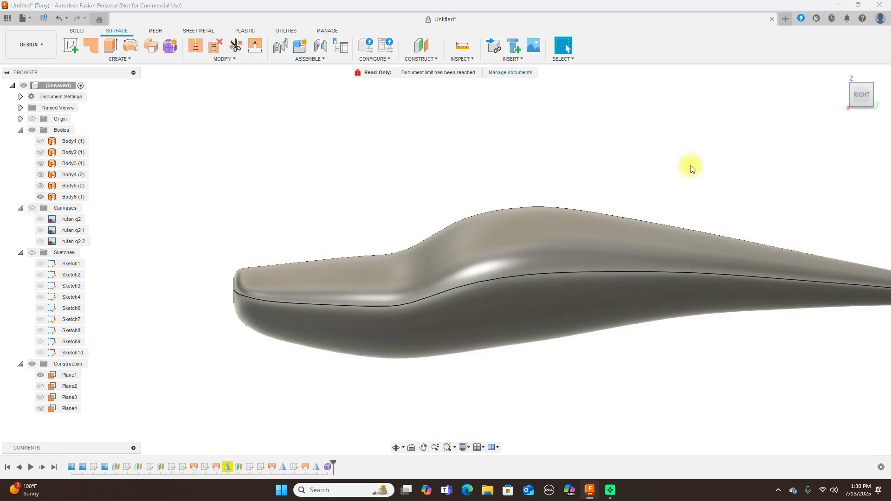
pyautogui.click(843, 95)
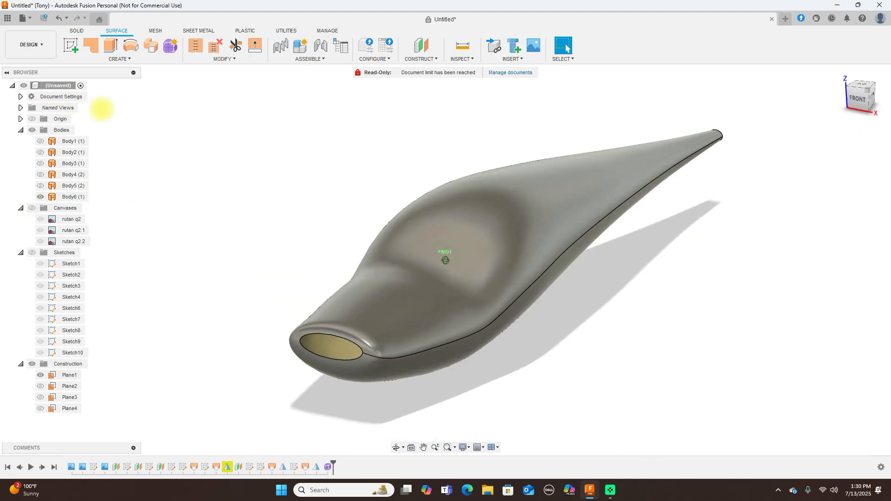
pyautogui.keyDown('shift'); pyautogui.moveTo(114, 94); pyautogui.dragTo(21, 93, button='middle'); pyautogui.keyUp('shift')
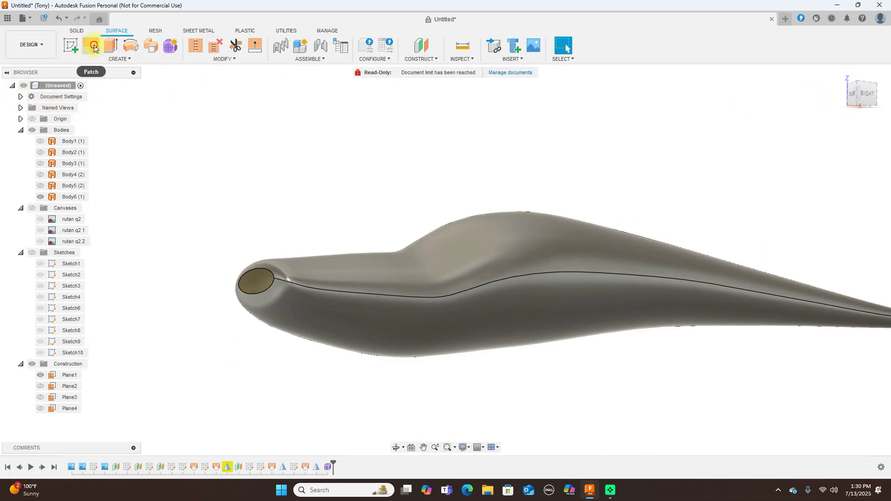
# Cap the fuselage's nose opening with a patch surface
pyautogui.click(91, 45)
pyautogui.click(249, 278)
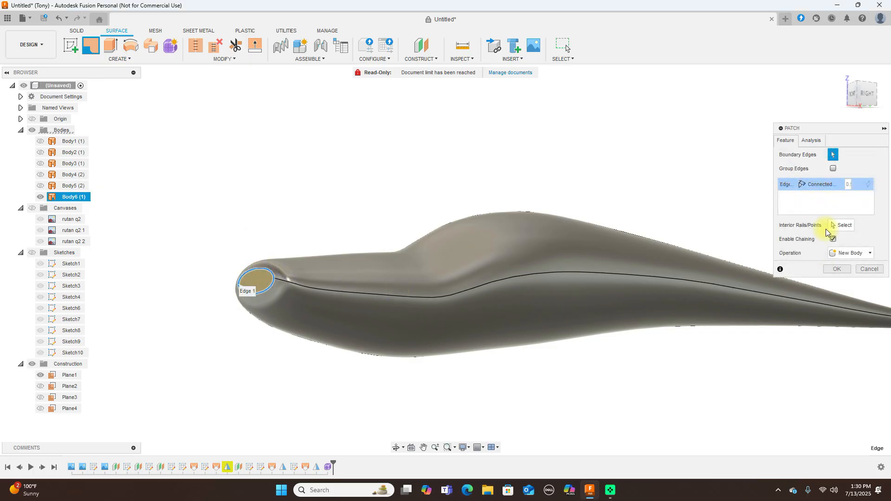
pyautogui.click(835, 269)
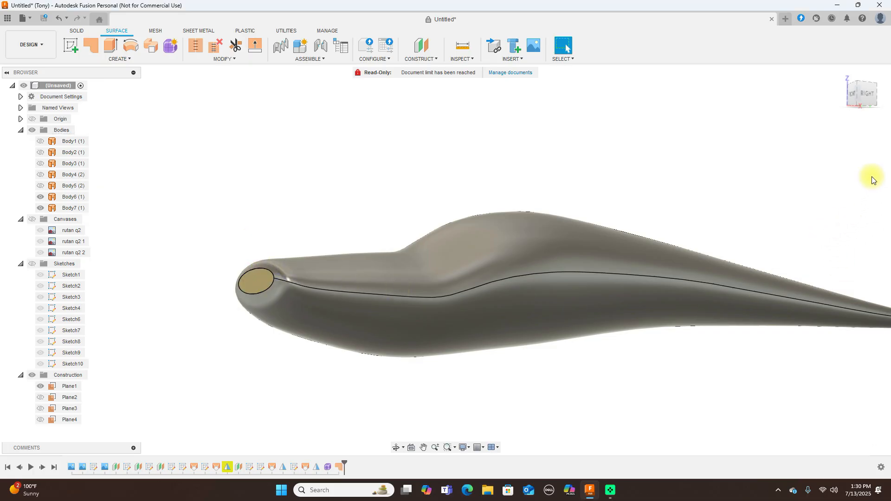
# Turn the view to the back and cap the open tail end with a second patch
pyautogui.click(874, 101)
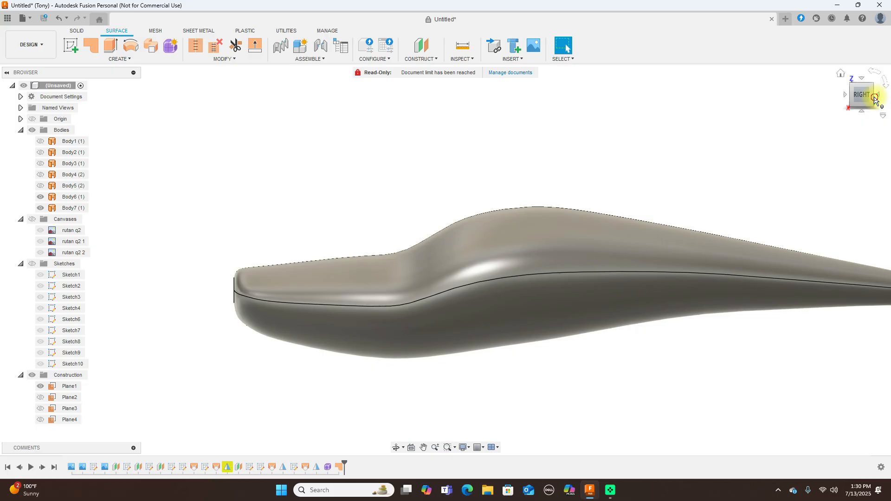
pyautogui.click(874, 100)
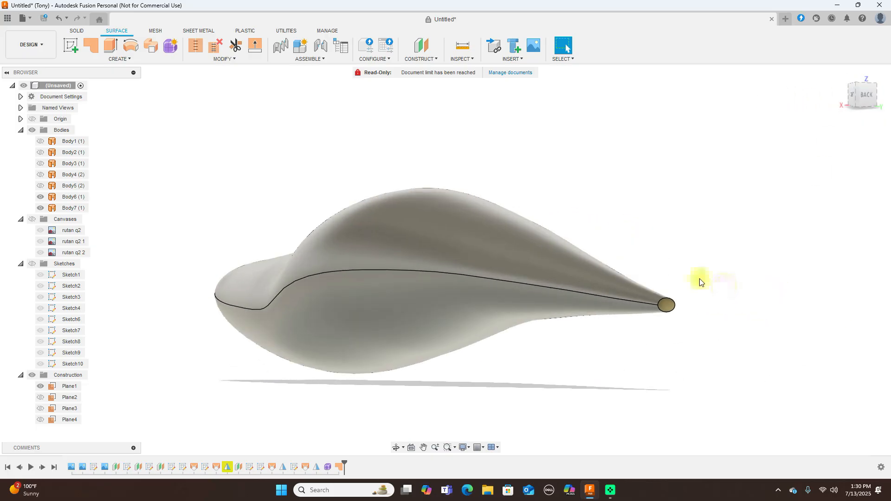
pyautogui.click(98, 49)
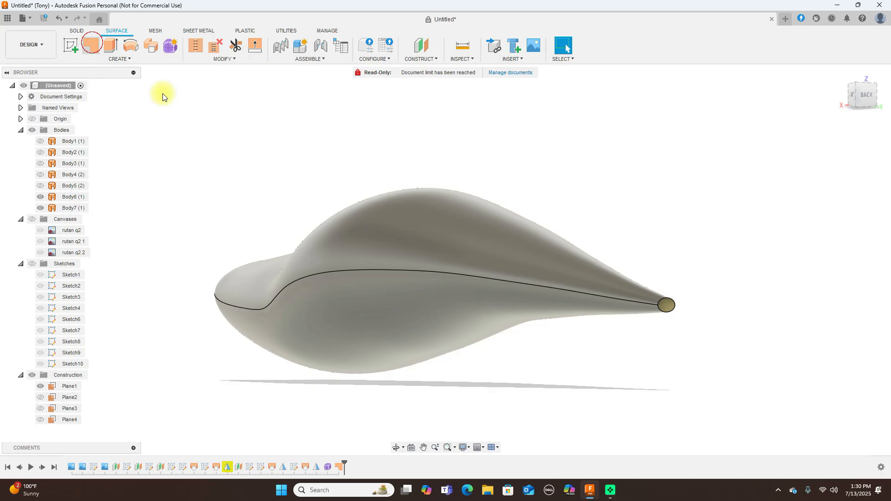
pyautogui.click(666, 304)
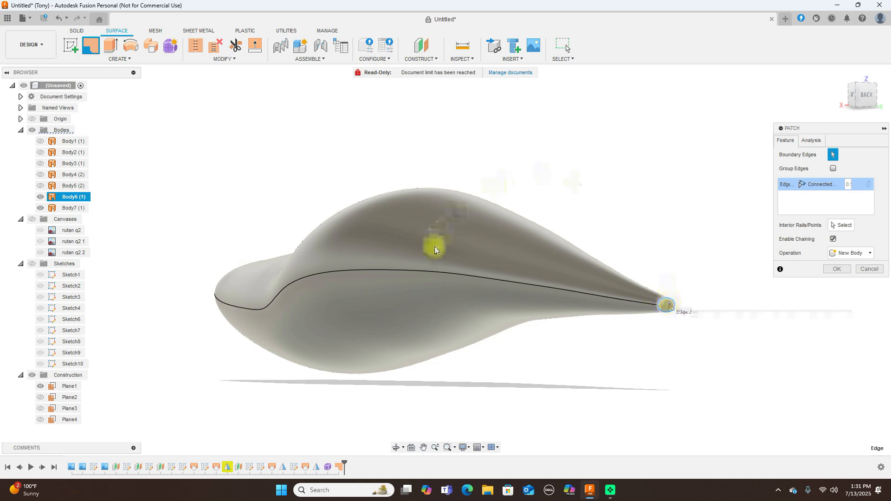
pyautogui.click(192, 49)
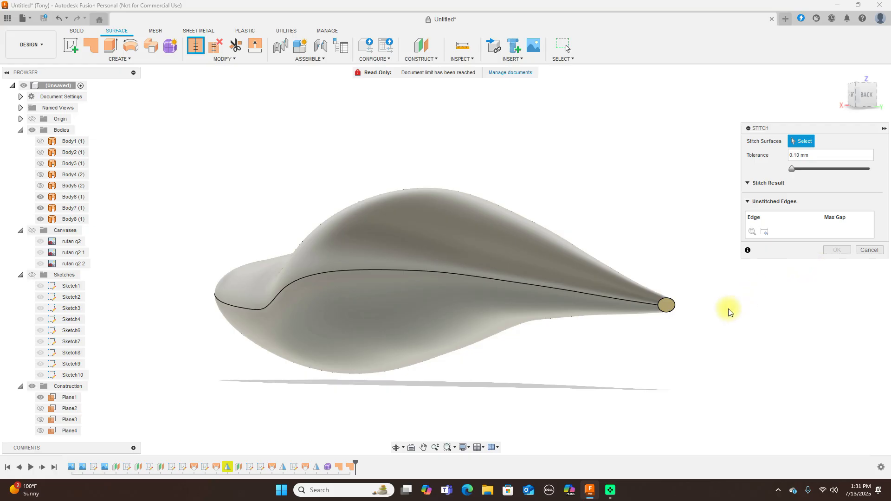
# Stitch the main fuselage body with the nose and tail patches into one closed Body9
pyautogui.click(665, 307)
pyautogui.click(636, 298)
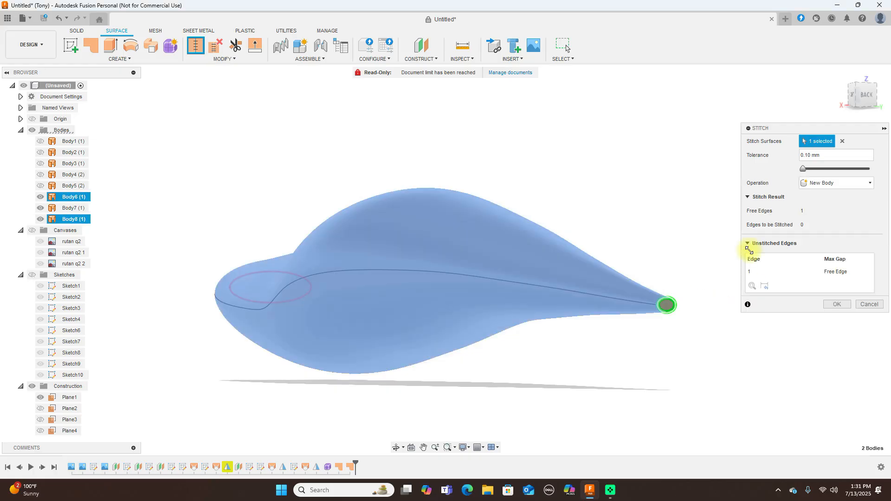
pyautogui.click(841, 76)
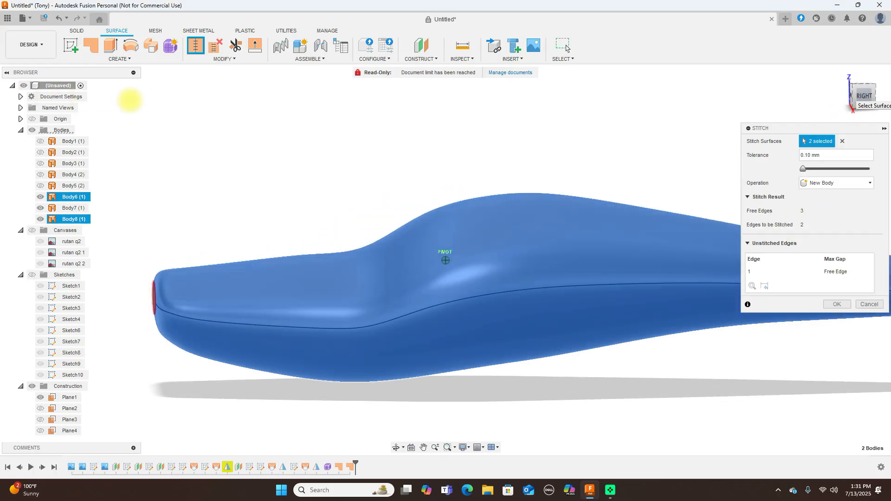
pyautogui.click(318, 346)
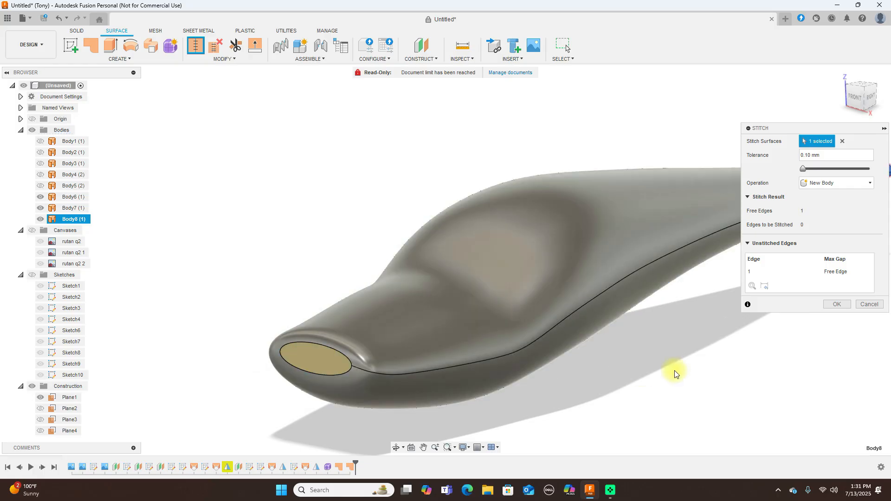
pyautogui.click(296, 360)
pyautogui.click(405, 332)
pyautogui.keyDown('shift'); pyautogui.moveTo(312, 149); pyautogui.dragTo(174, 147, button='middle'); pyautogui.keyUp('shift')
pyautogui.click(837, 292)
pyautogui.scroll(-2, 771, 313)
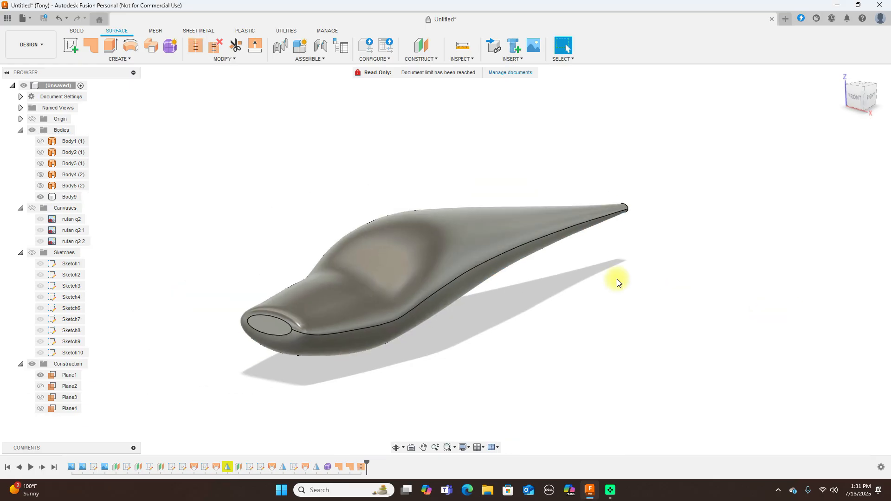
# Show the side-view canvases behind the stitched Body9 in the right-side view
pyautogui.click(38, 197)
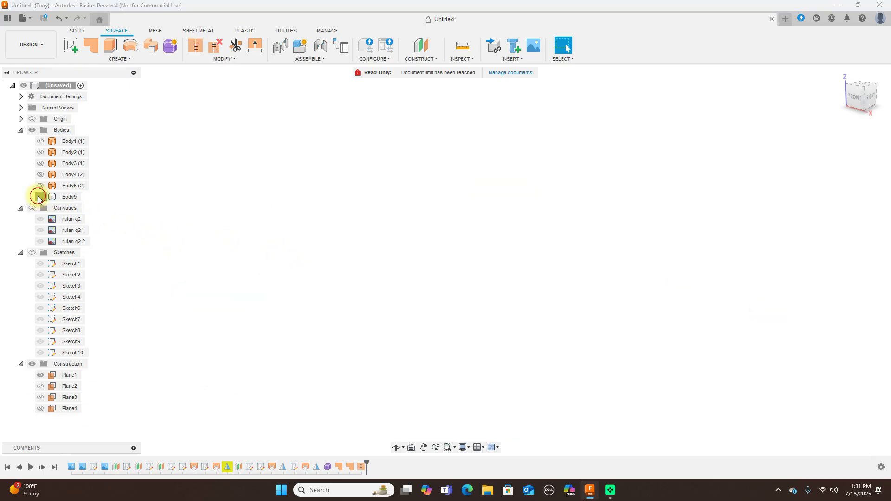
pyautogui.click(38, 197)
pyautogui.click(875, 96)
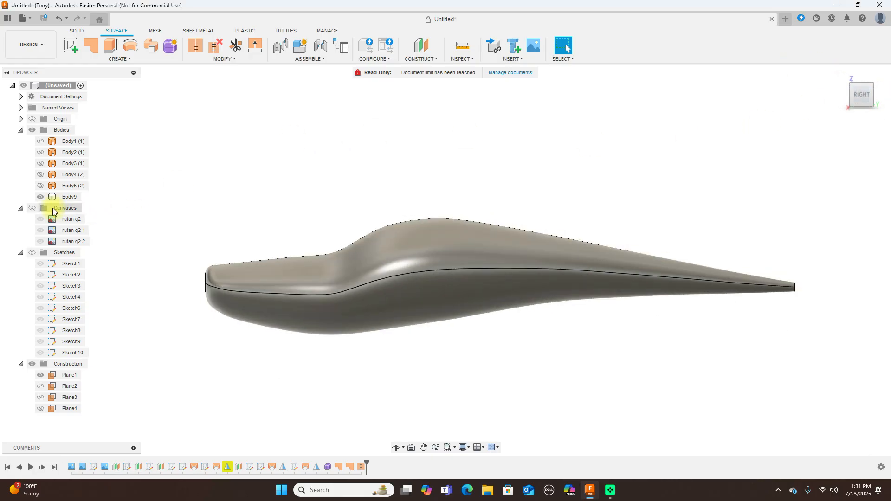
pyautogui.click(32, 208)
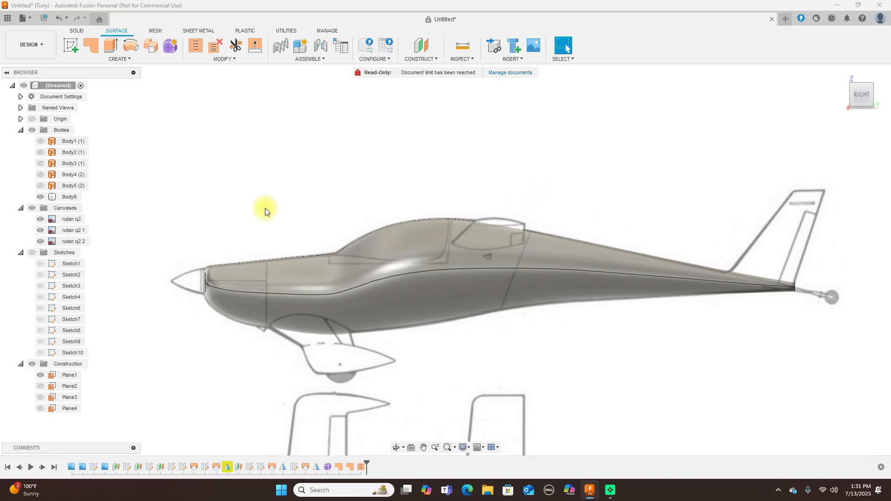
pyautogui.scroll(5, 436, 214)
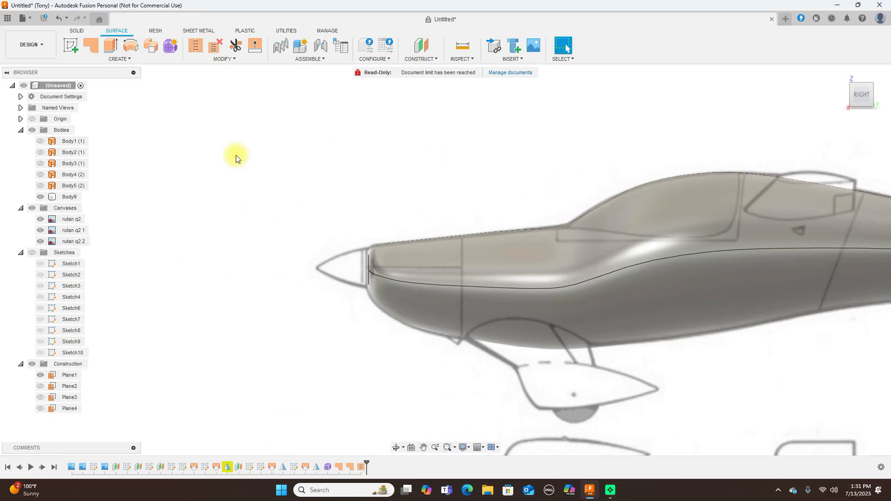
# On the Solid tab, zoom to the nose and start a new sketch there
pyautogui.click(83, 30)
pyautogui.click(451, 253)
pyautogui.scroll(2, 403, 272)
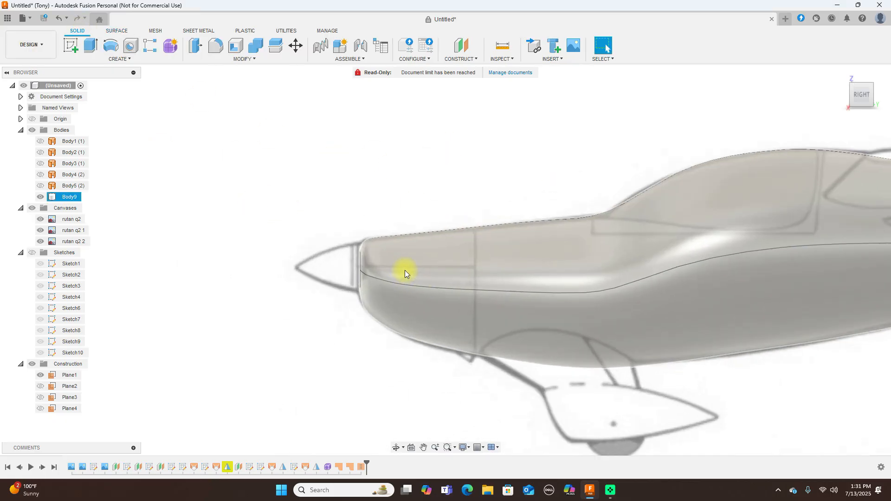
pyautogui.scroll(-1, 403, 270)
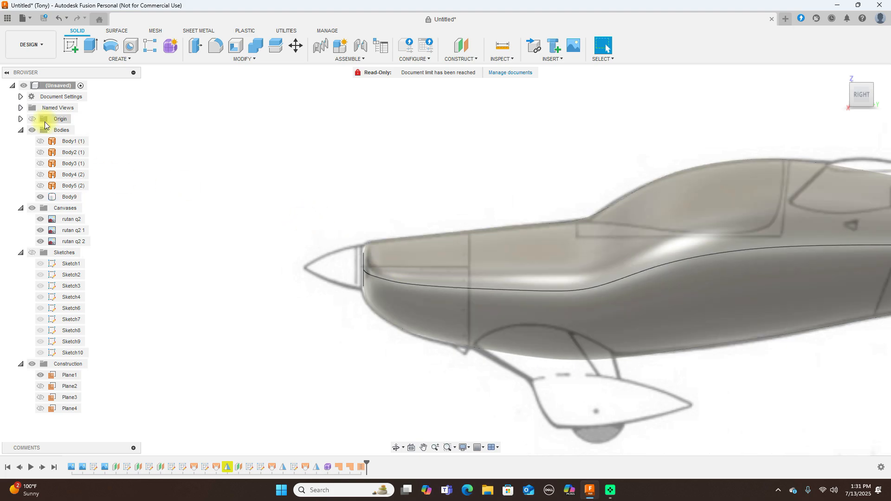
pyautogui.click(71, 45)
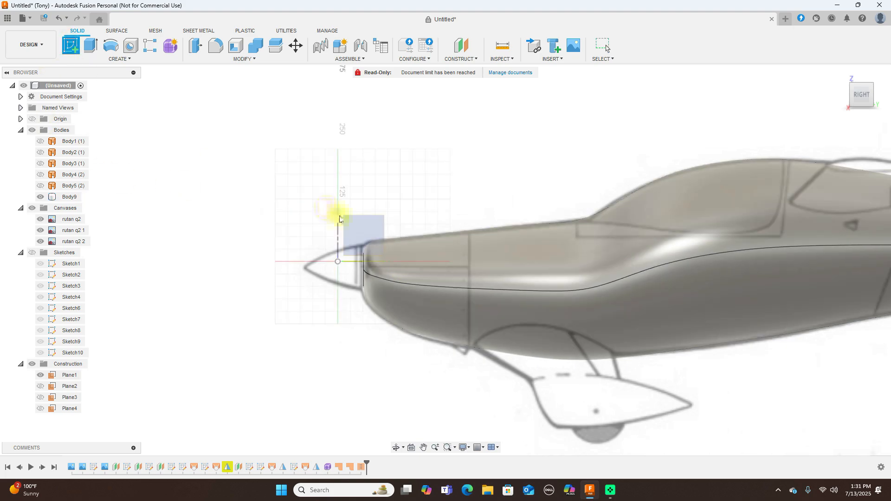
# Place a new sketch on the nose plane and hide Sketch11 and Sketch1–9
pyautogui.click(348, 224)
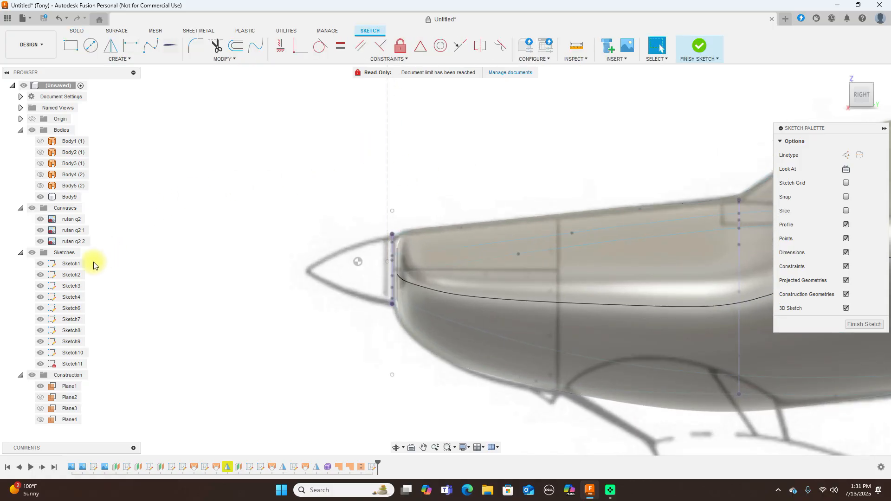
pyautogui.click(41, 363)
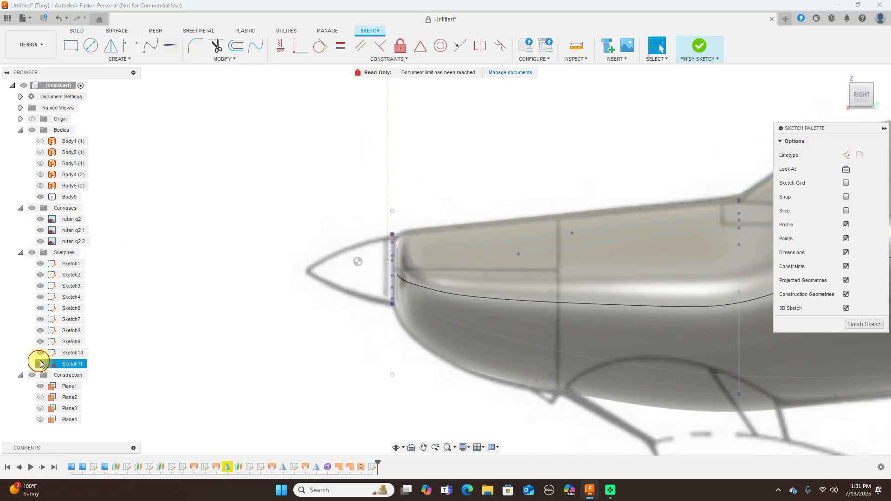
pyautogui.click(40, 342)
pyautogui.click(41, 331)
pyautogui.click(40, 319)
pyautogui.click(40, 308)
pyautogui.click(40, 296)
pyautogui.click(41, 286)
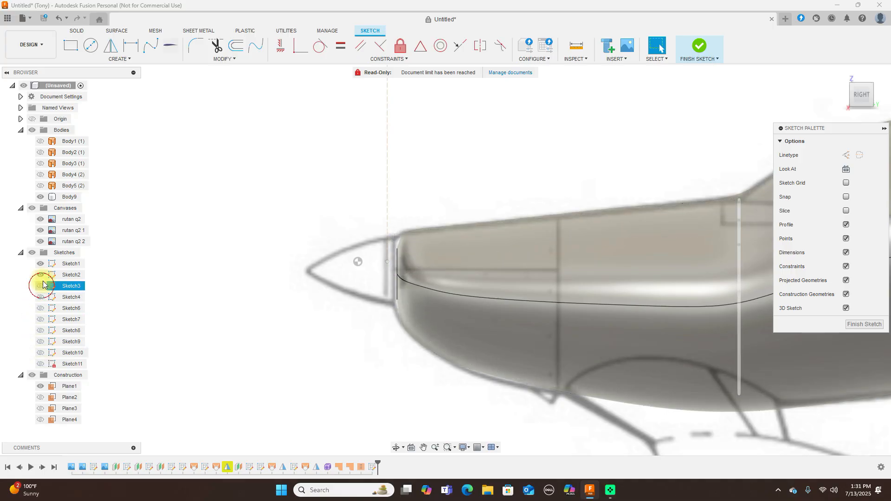
pyautogui.click(41, 275)
pyautogui.click(41, 263)
# Undo the last visibility change and finish Sketch11
pyautogui.scroll(2, 361, 249)
pyautogui.scroll(-2, 362, 246)
pyautogui.moveTo(418, 189); pyautogui.dragTo(419, 197, button='middle')
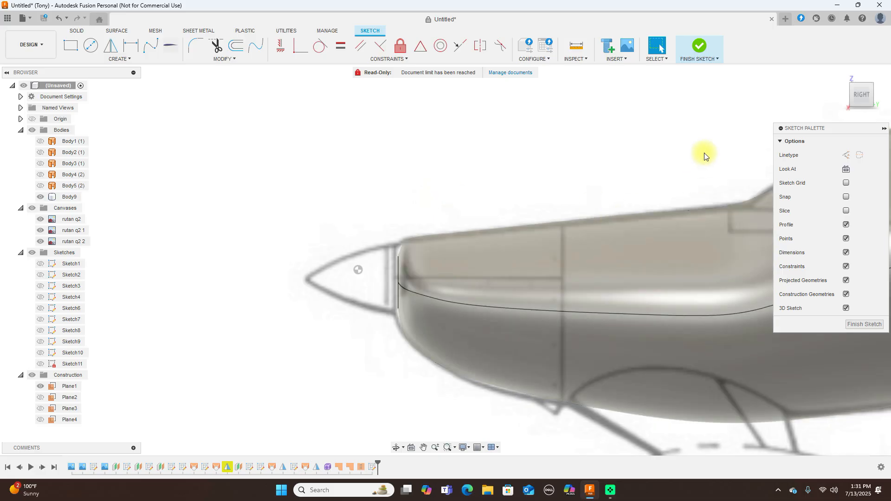
pyautogui.scroll(3, 580, 175)
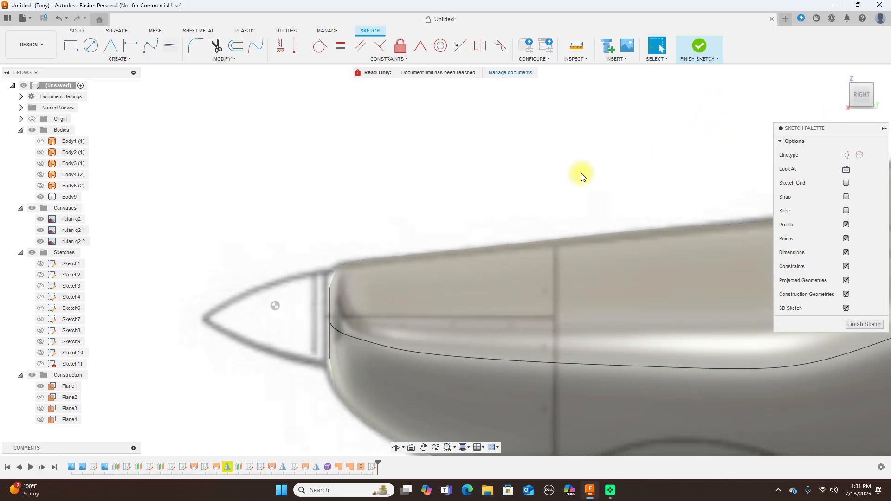
pyautogui.rightClick(610, 122)
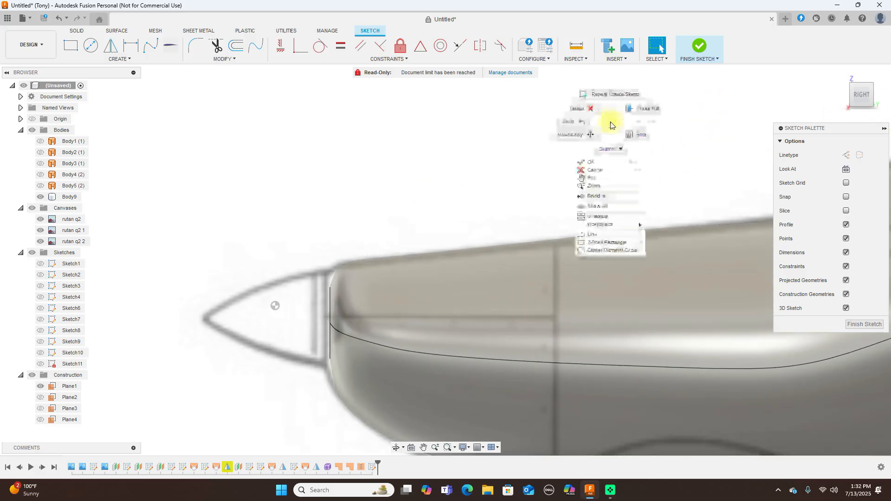
pyautogui.click(570, 122)
pyautogui.click(705, 54)
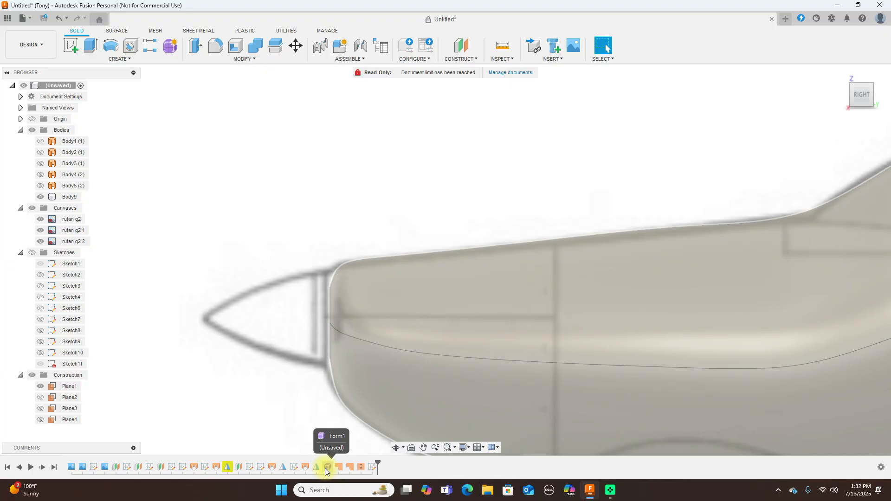
# Reopen Form1, move the front ring of nose faces -4.35 mm, and finish the form
pyautogui.rightClick(325, 468)
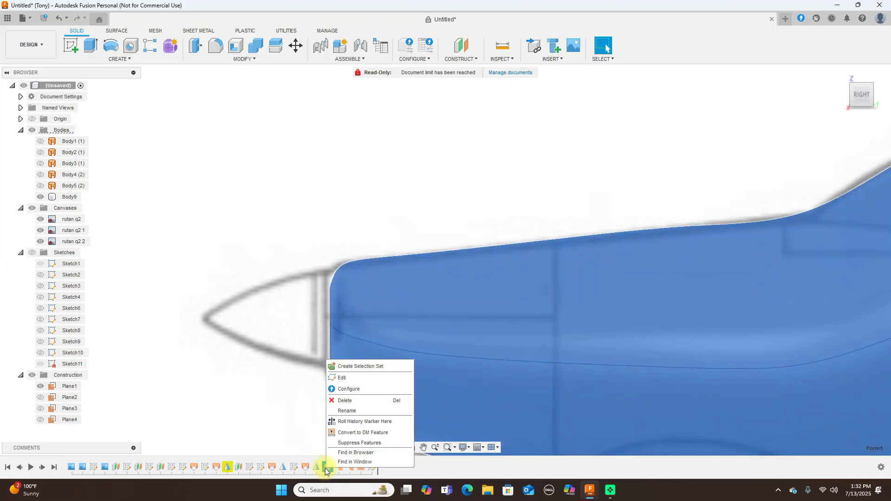
pyautogui.click(398, 377)
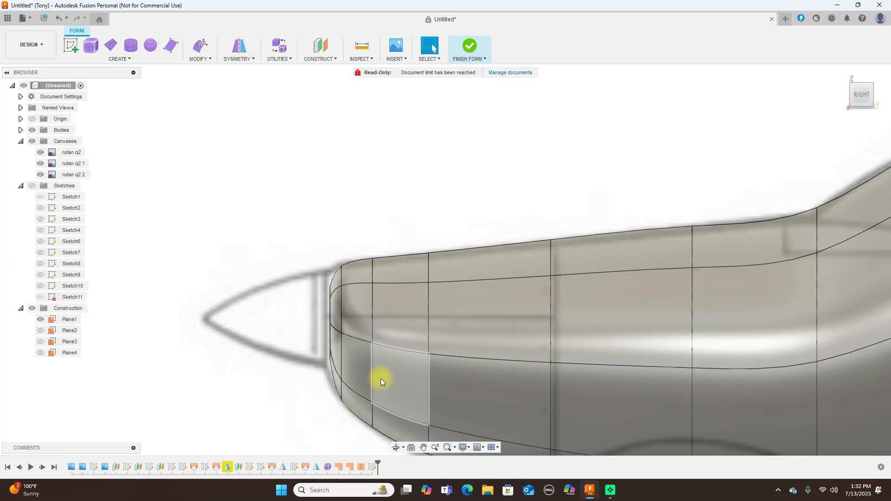
pyautogui.moveTo(321, 247); pyautogui.dragTo(357, 453)
pyautogui.rightClick(415, 154)
pyautogui.click(457, 141)
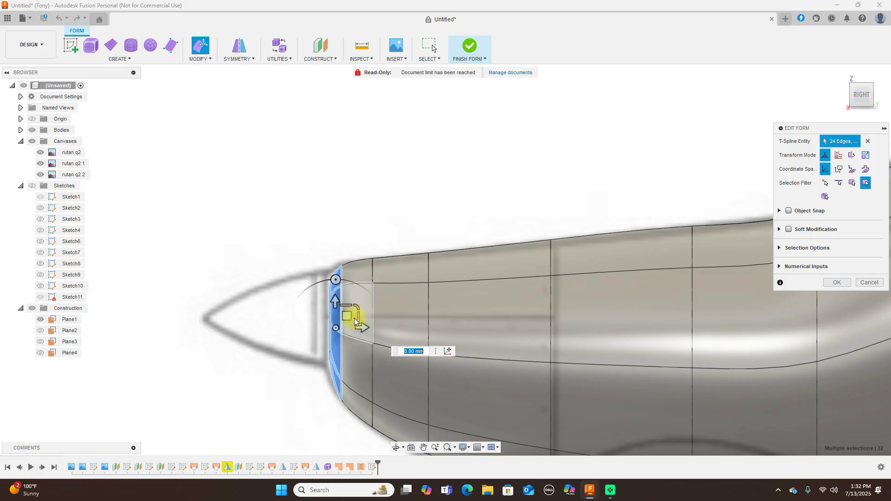
pyautogui.moveTo(350, 318); pyautogui.dragTo(343, 318)
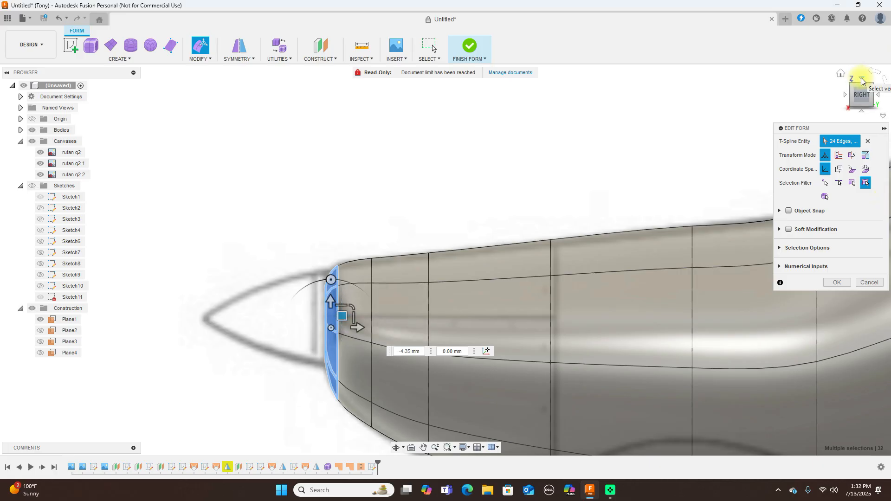
pyautogui.click(861, 81)
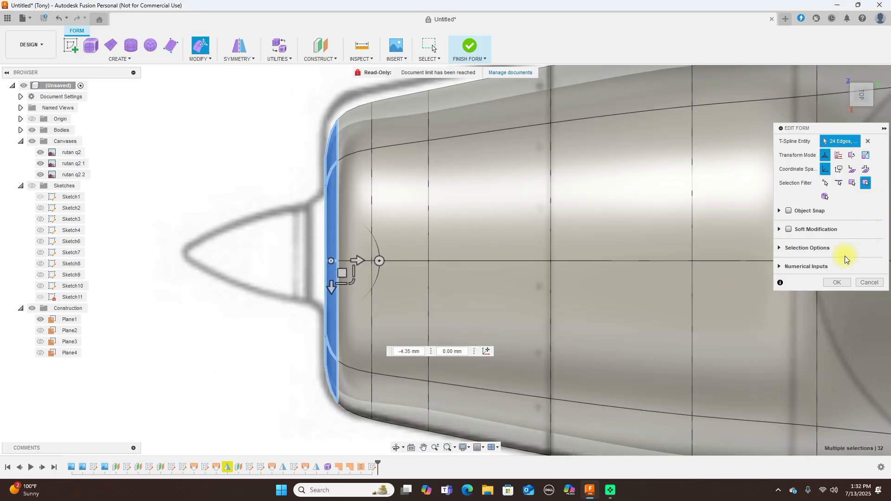
pyautogui.click(836, 282)
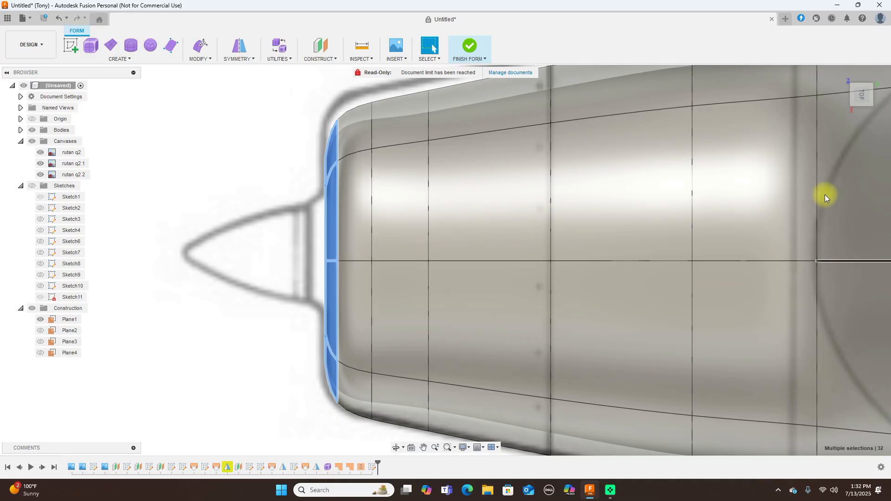
pyautogui.click(472, 48)
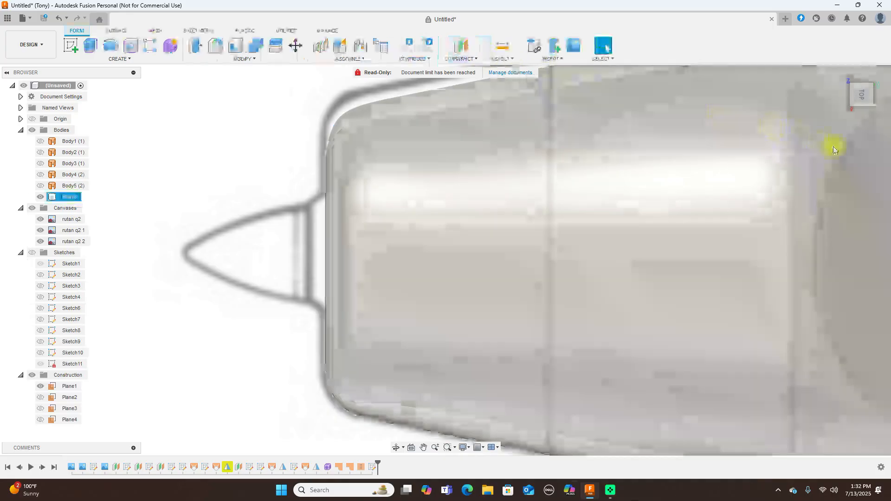
# Start a new sketch, Sketch12, on the nose plane from the side view
pyautogui.click(860, 109)
pyautogui.scroll(-1, 588, 166)
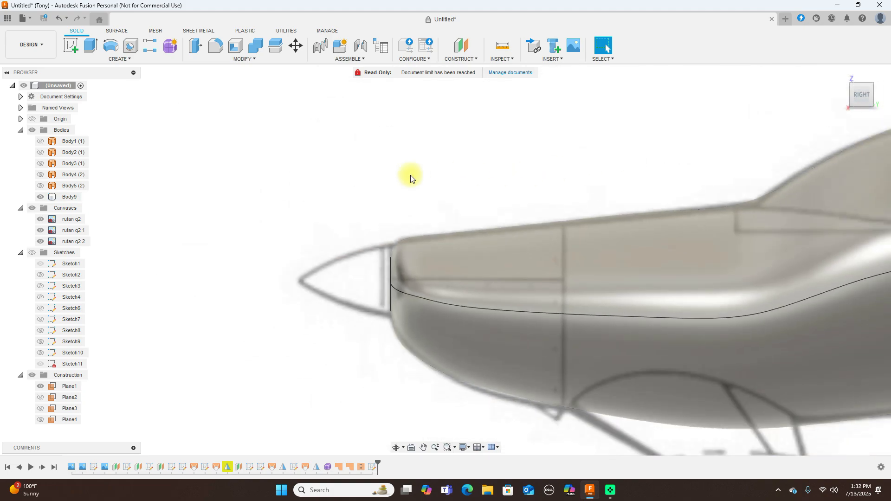
pyautogui.click(71, 45)
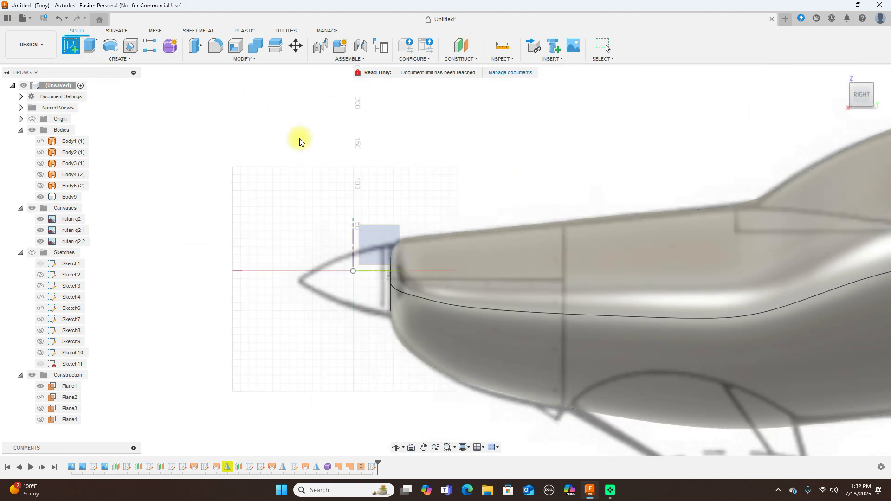
pyautogui.click(438, 222)
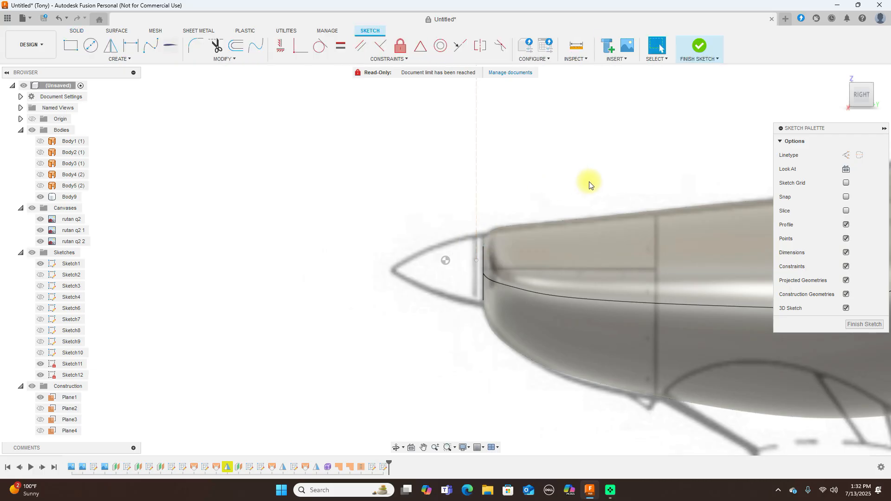
pyautogui.scroll(1, 504, 162)
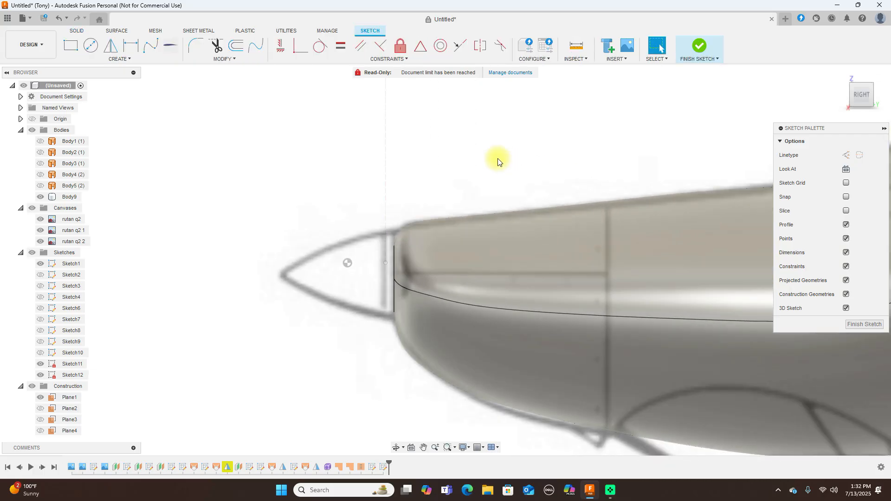
# Draw a vertical line down the nose front, then hide the bodies to reveal the canvas
pyautogui.press('l')
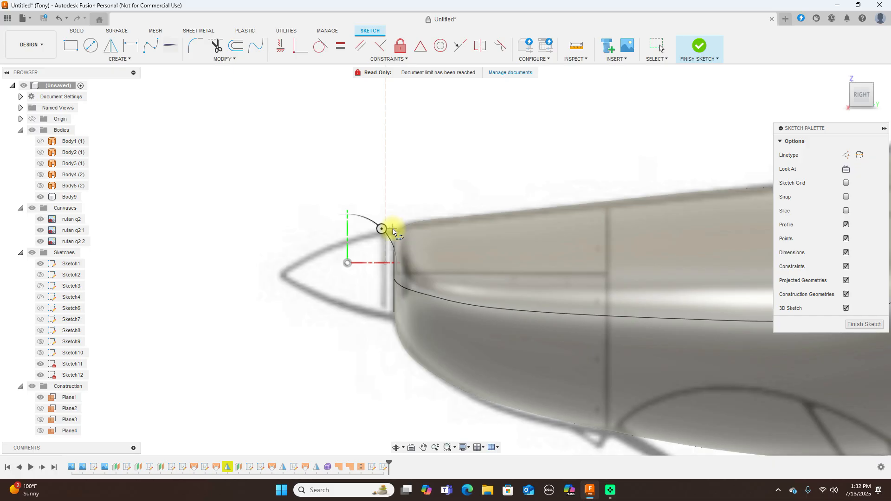
pyautogui.click(393, 229)
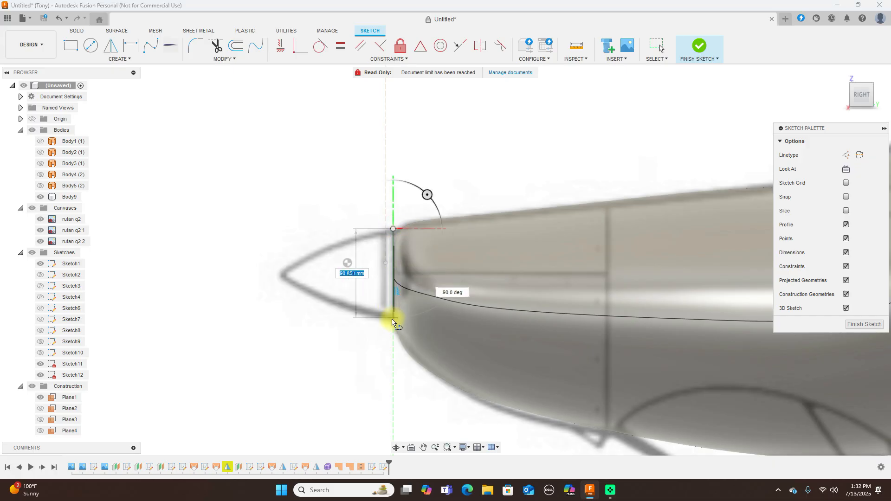
pyautogui.click(393, 320)
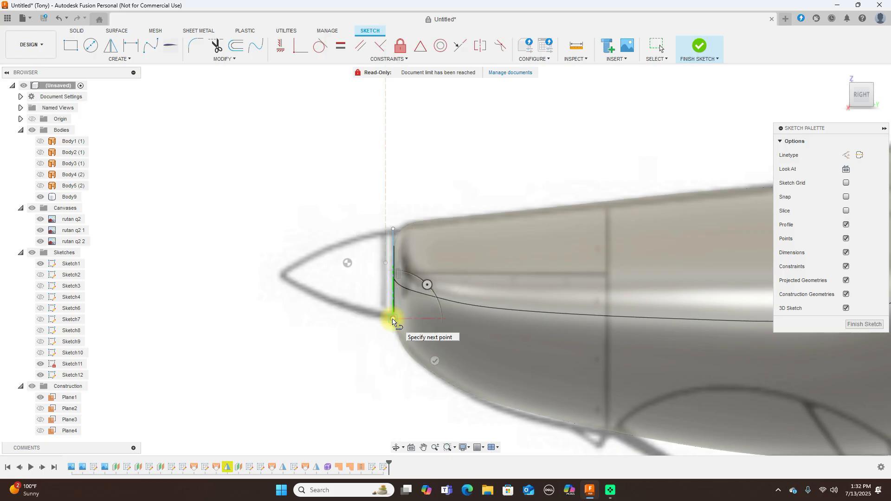
pyautogui.rightClick(392, 317)
pyautogui.click(424, 306)
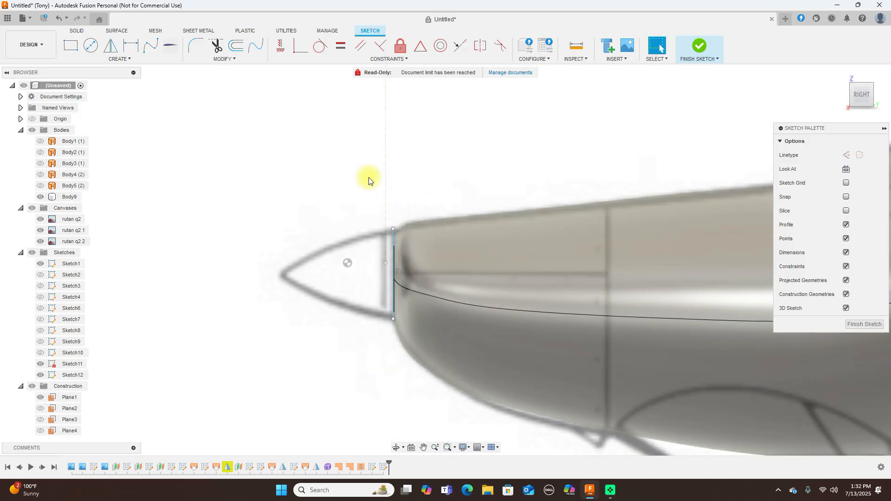
pyautogui.press('l')
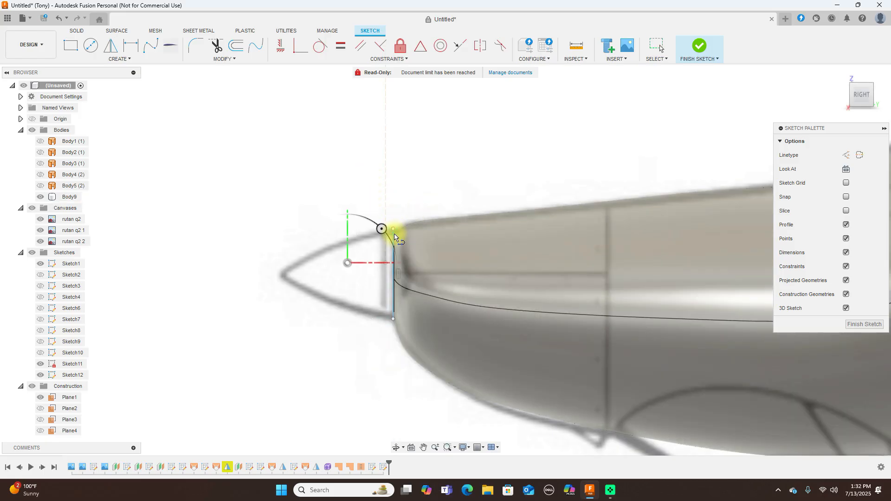
pyautogui.scroll(4, 396, 270)
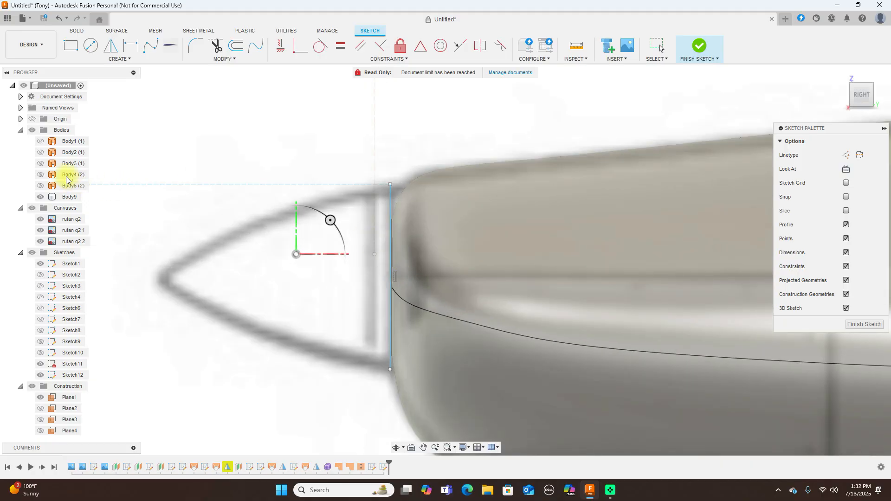
pyautogui.click(31, 130)
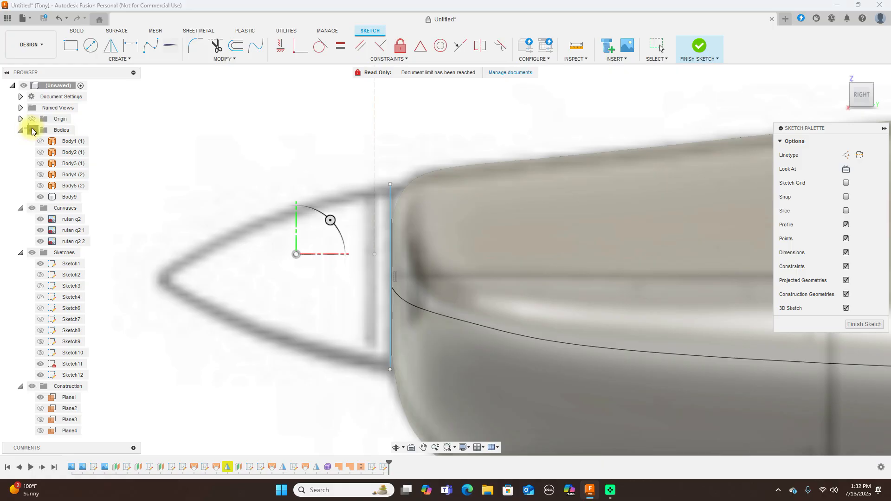
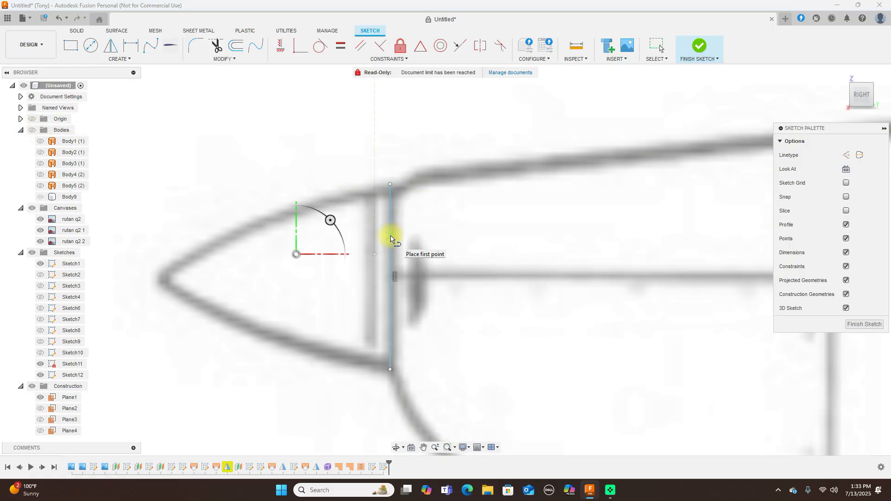
# Draw a centreline from the vertical line's middle to the nose tip
pyautogui.click(390, 278)
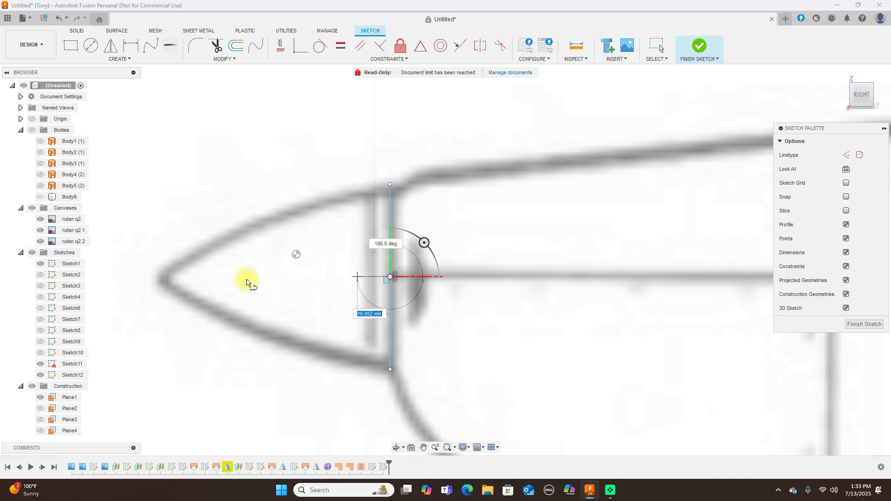
pyautogui.click(159, 273)
pyautogui.rightClick(159, 274)
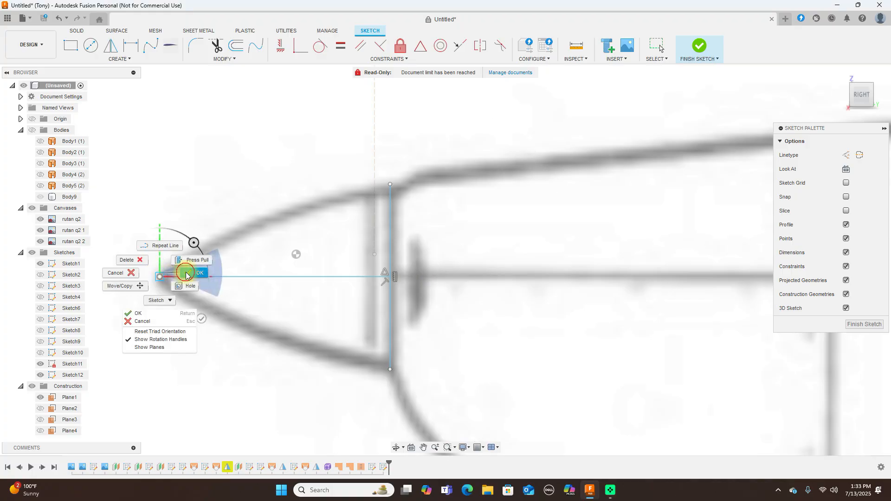
pyautogui.click(187, 272)
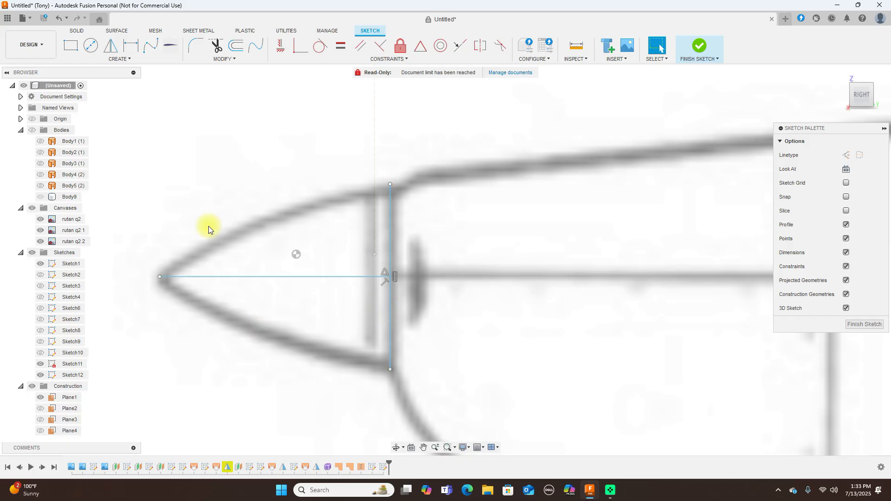
# Add a fit-point spline from the nose tip along the upper outline to the vertical line's top
pyautogui.click(153, 47)
pyautogui.click(164, 276)
pyautogui.click(159, 277)
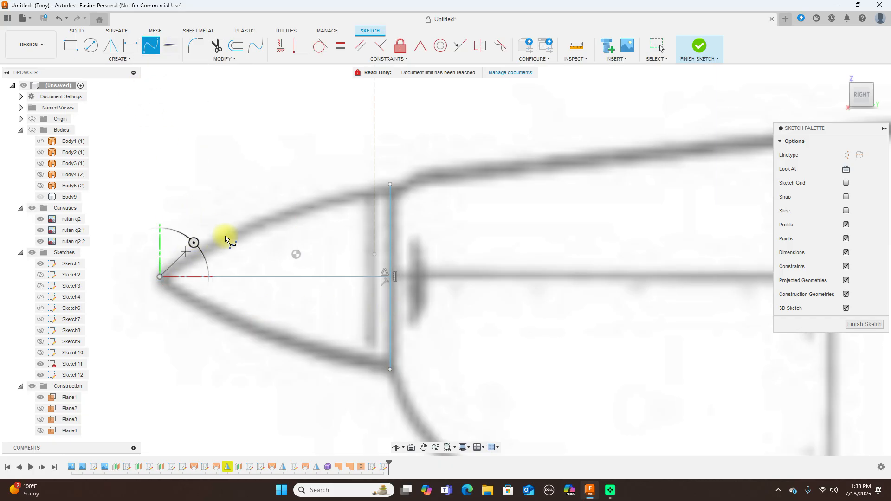
pyautogui.click(251, 226)
pyautogui.click(390, 184)
pyautogui.rightClick(389, 184)
pyautogui.click(423, 182)
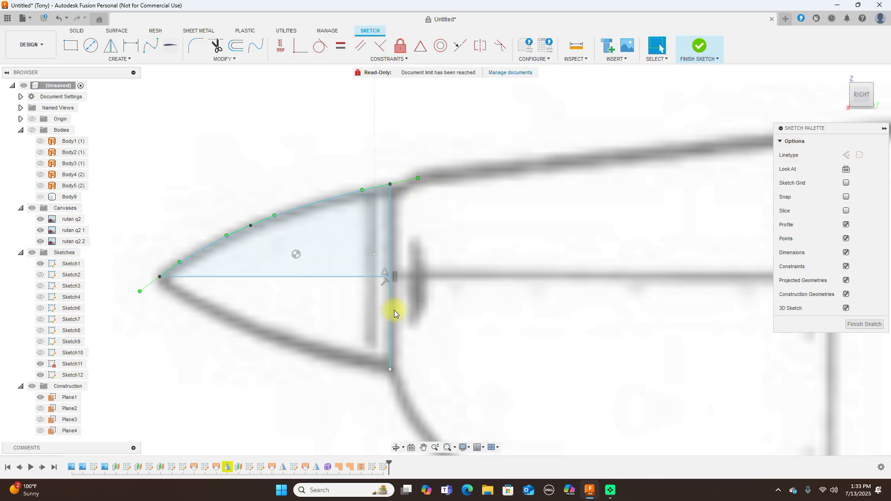
# Trim the vertical line below the profile and finish Sketch12
pyautogui.press('t')
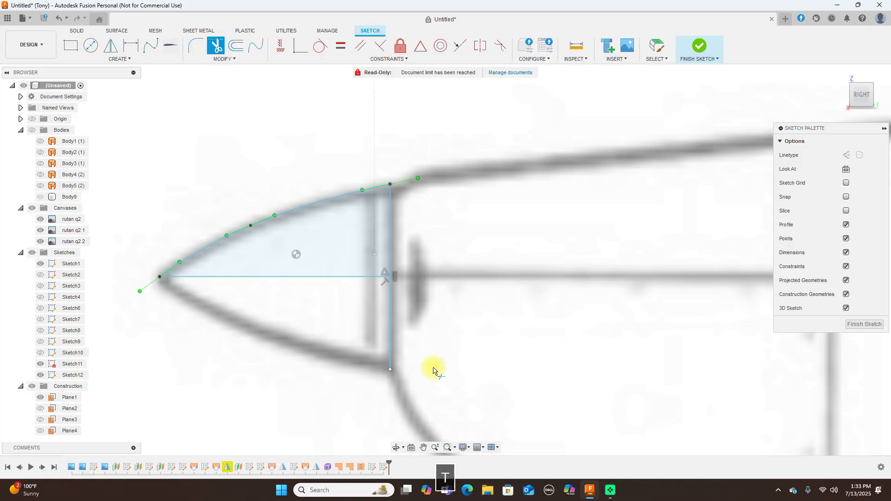
pyautogui.click(392, 340)
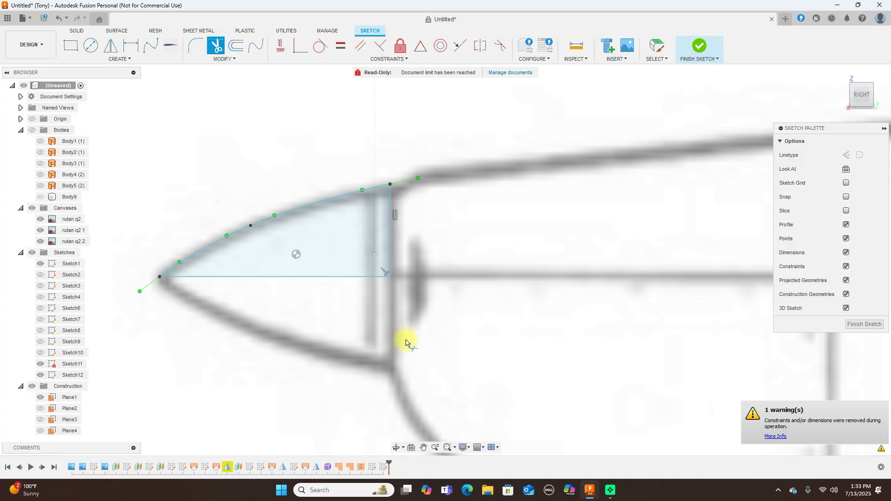
pyautogui.rightClick(333, 329)
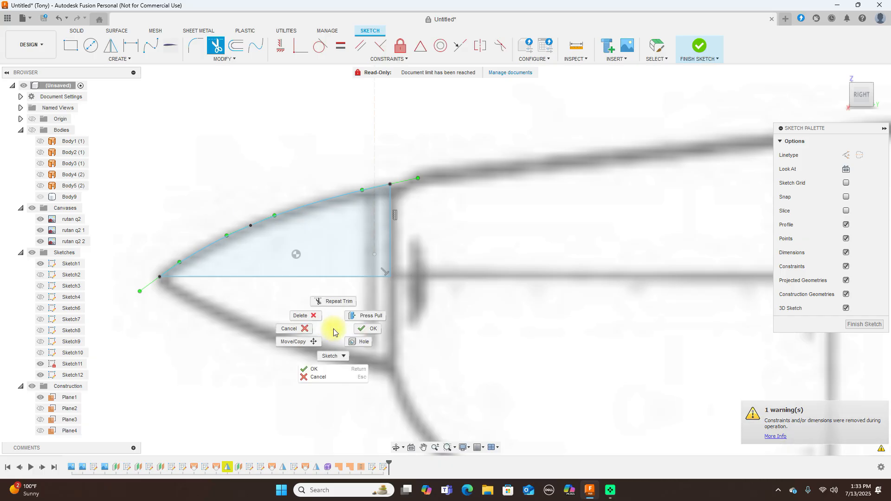
pyautogui.click(372, 333)
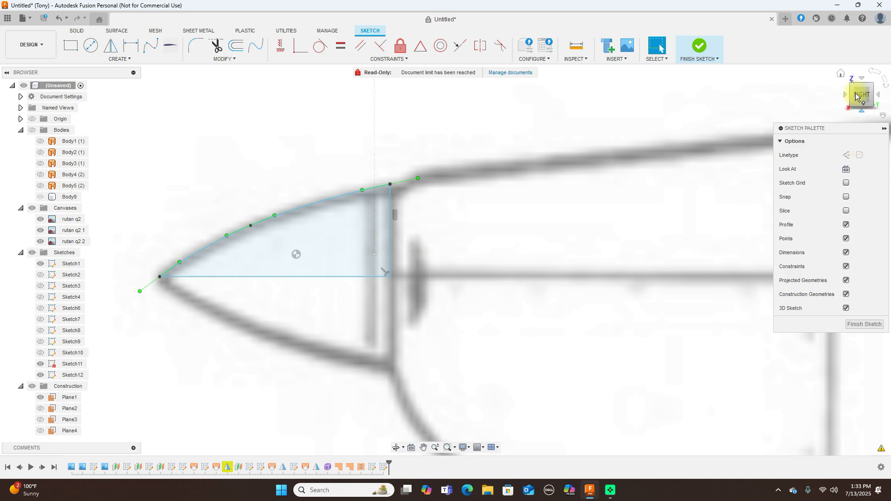
pyautogui.click(703, 51)
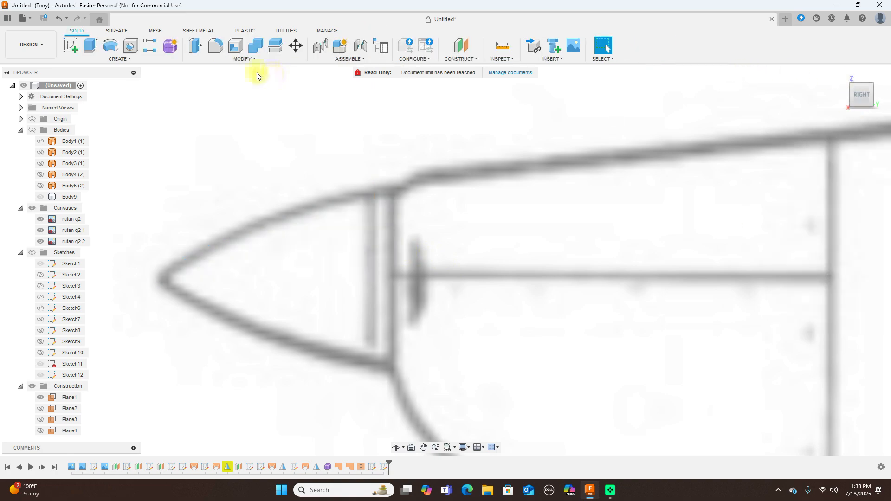
# Revolve the nose profile about its bottom edge into a new spinner body
pyautogui.click(32, 252)
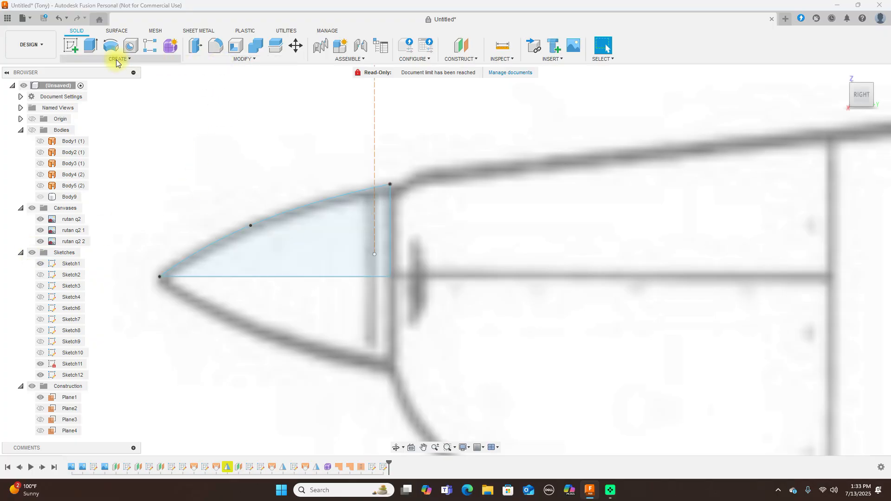
pyautogui.click(110, 47)
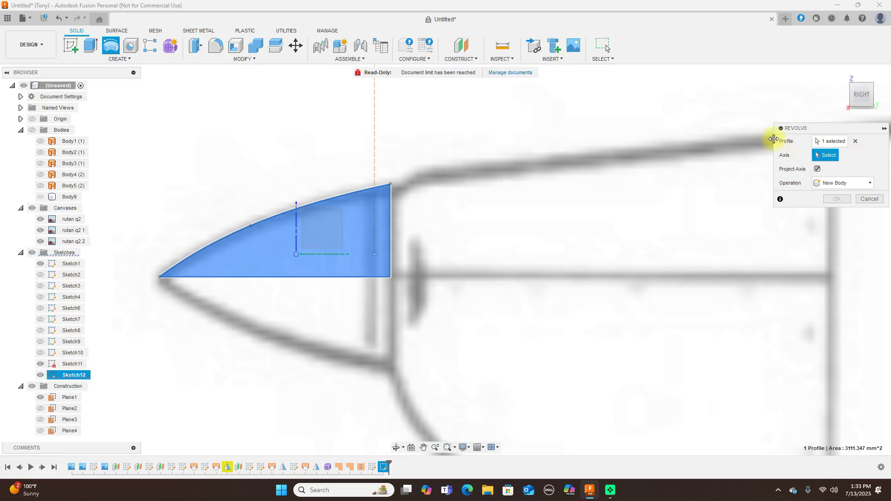
pyautogui.click(334, 277)
pyautogui.click(835, 241)
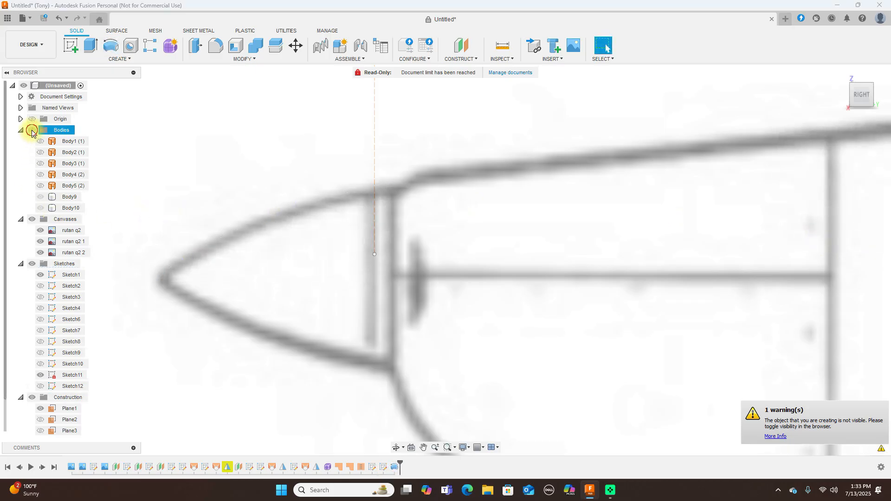
# Show the bodies, hide the canvases, and frame the spinner at the fuselage nose
pyautogui.click(31, 131)
pyautogui.scroll(-3, 172, 209)
pyautogui.scroll(-2, 171, 211)
pyautogui.scroll(-3, 424, 252)
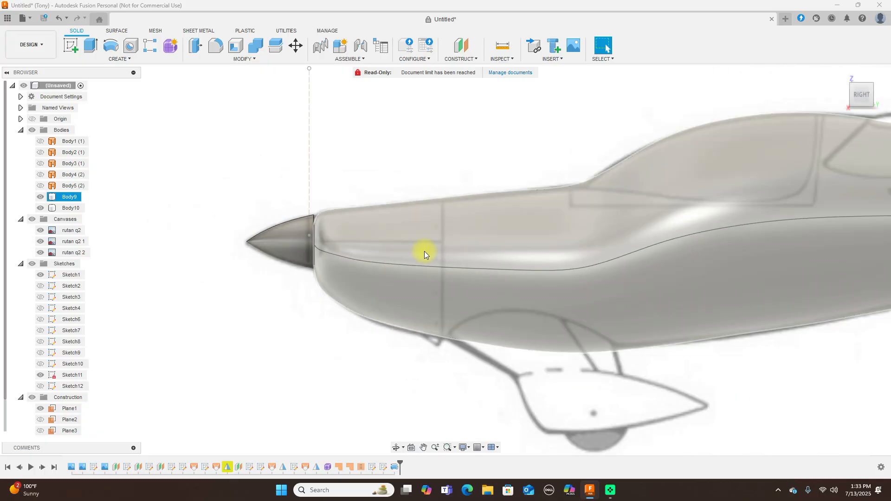
pyautogui.click(31, 220)
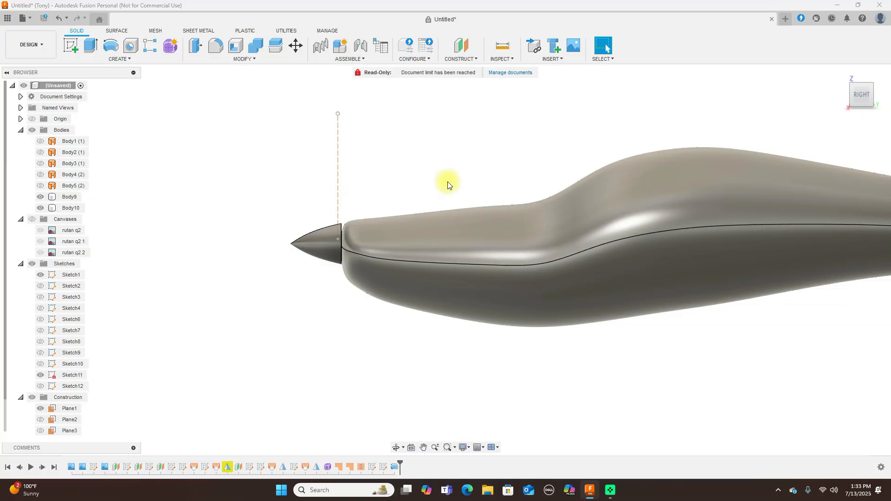
pyautogui.scroll(3, 452, 185)
pyautogui.scroll(-2, 786, 134)
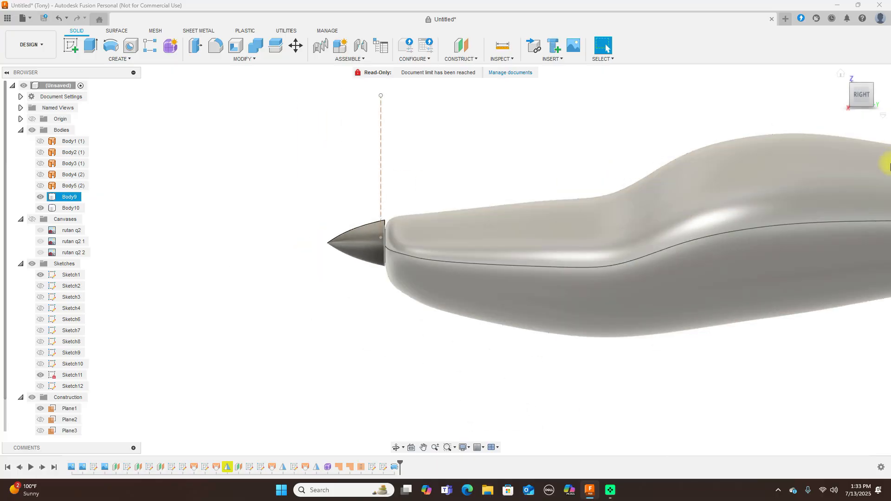
pyautogui.click(847, 95)
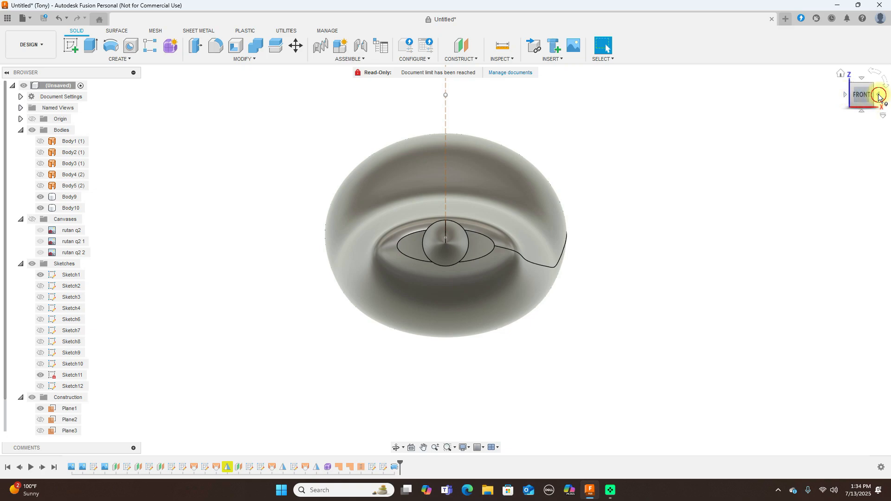
pyautogui.click(878, 97)
pyautogui.moveTo(432, 189); pyautogui.dragTo(426, 150, button='middle')
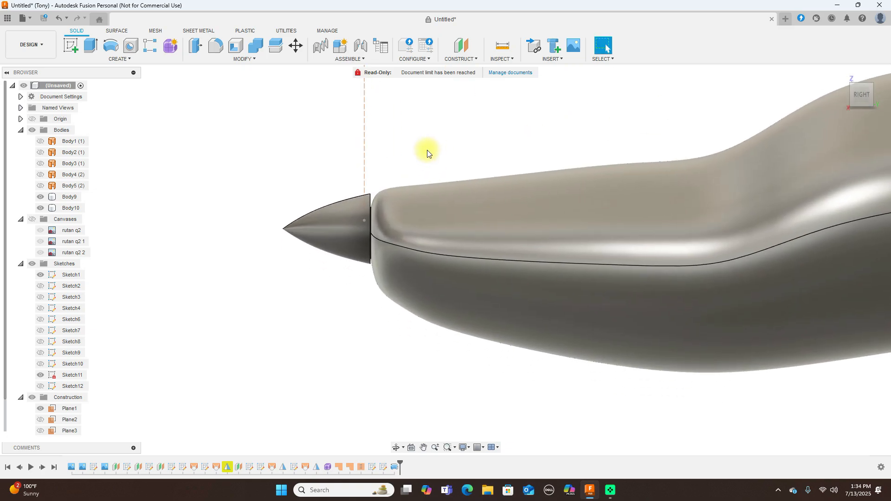
pyautogui.rightClick(327, 467)
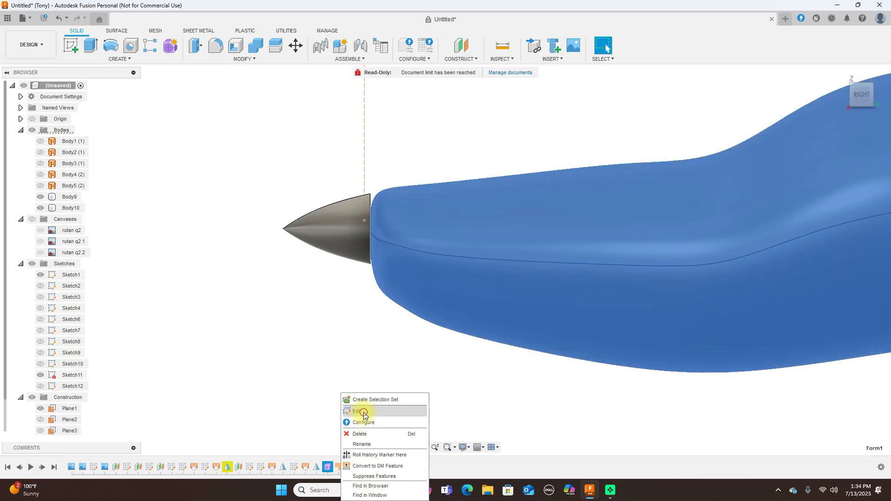
# Edit the fuselage form and start moving a nose edge with Edit Form
pyautogui.click(364, 412)
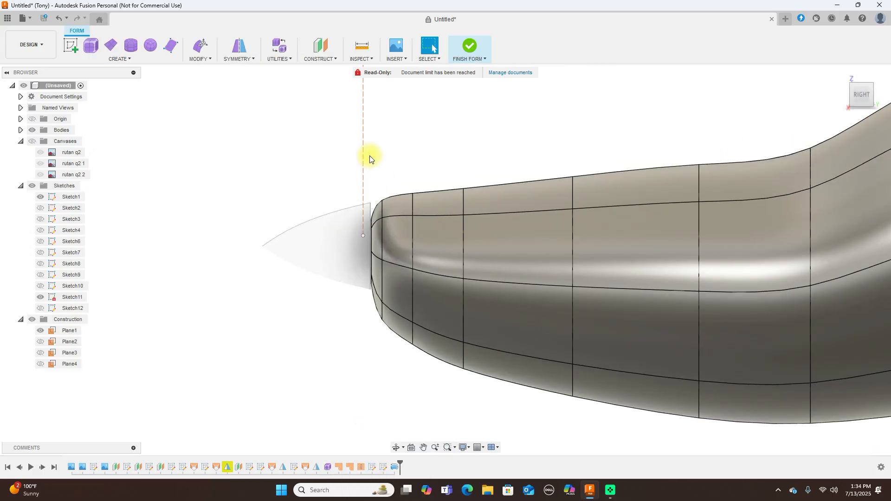
pyautogui.moveTo(856, 94); pyautogui.dragTo(862, 111)
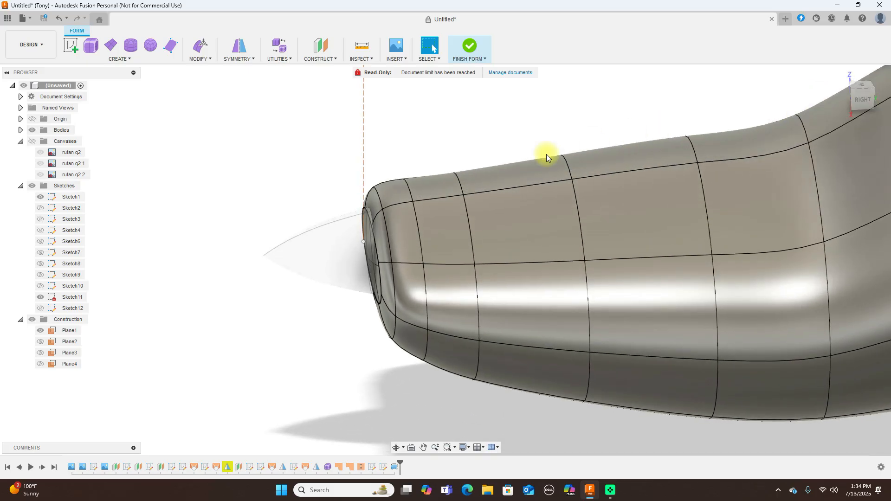
pyautogui.click(389, 204)
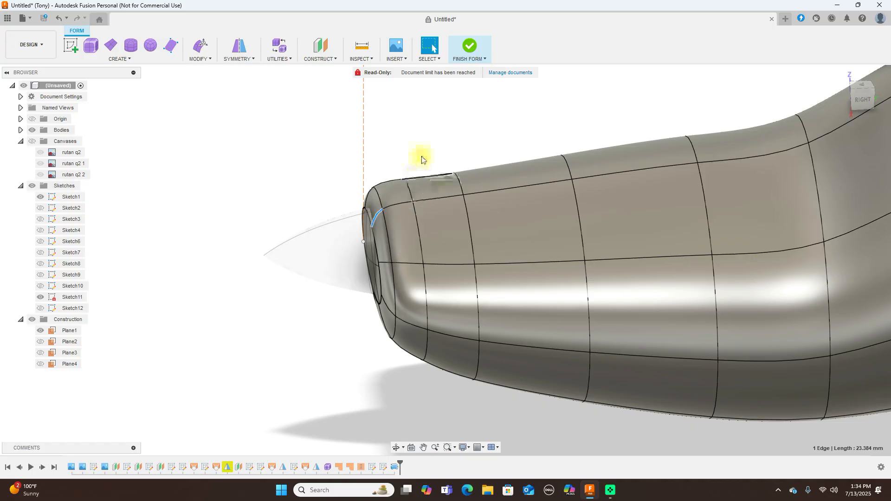
pyautogui.rightClick(423, 143)
pyautogui.click(463, 132)
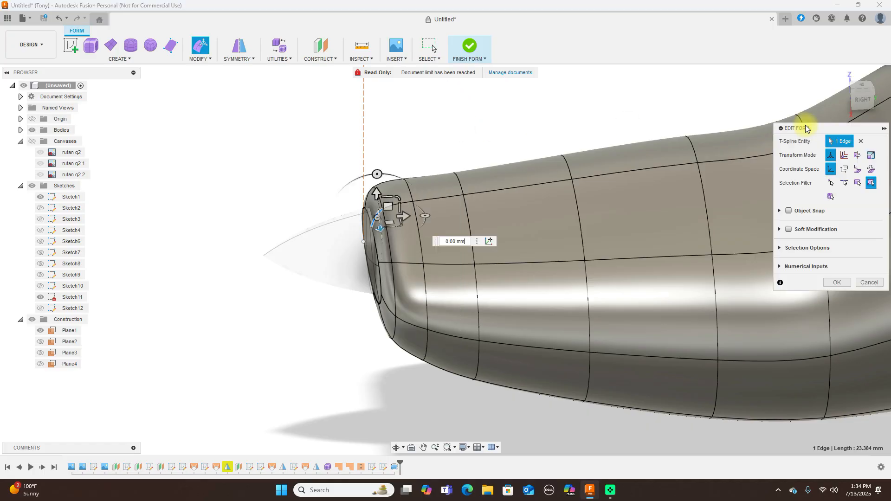
pyautogui.click(855, 99)
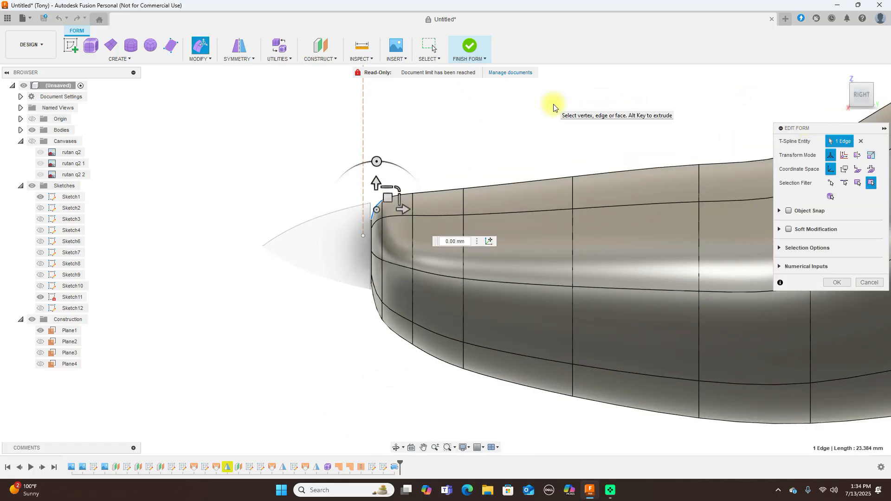
pyautogui.moveTo(389, 197); pyautogui.dragTo(390, 193)
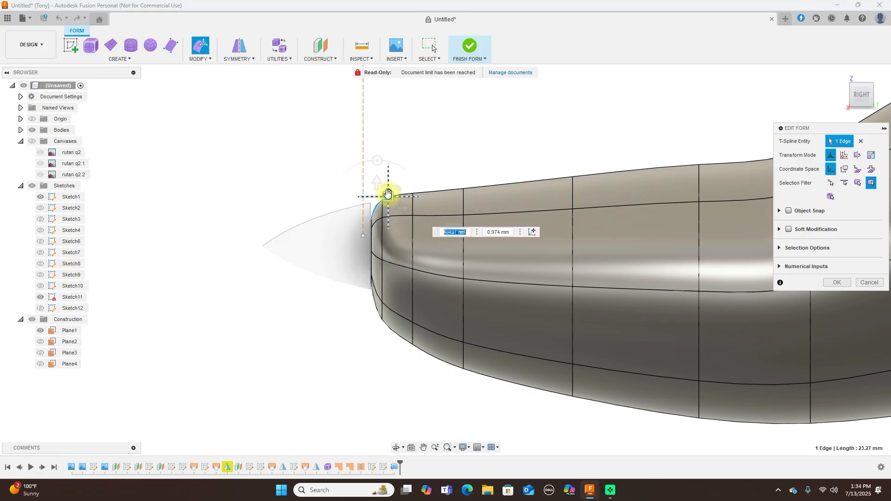
pyautogui.scroll(3, 378, 198)
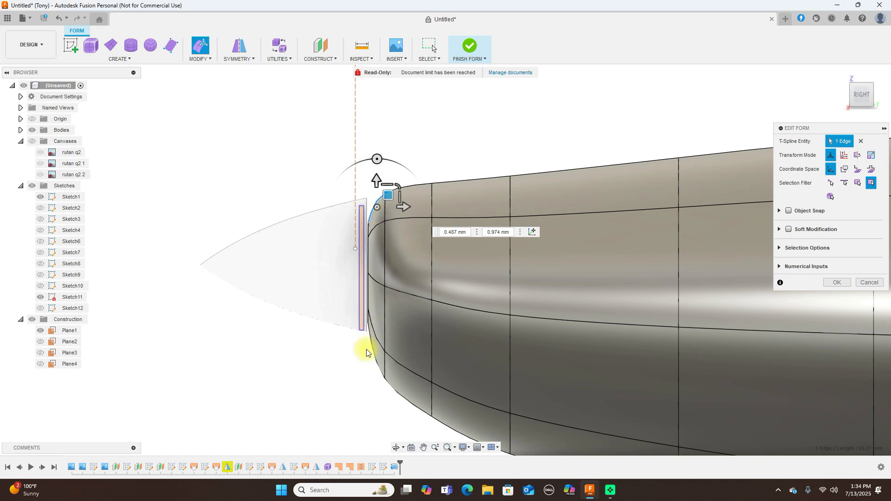
# Move the fuselage's front edge loop 10 mm to meet the spinner base, then finish the form
pyautogui.doubleClick(376, 356)
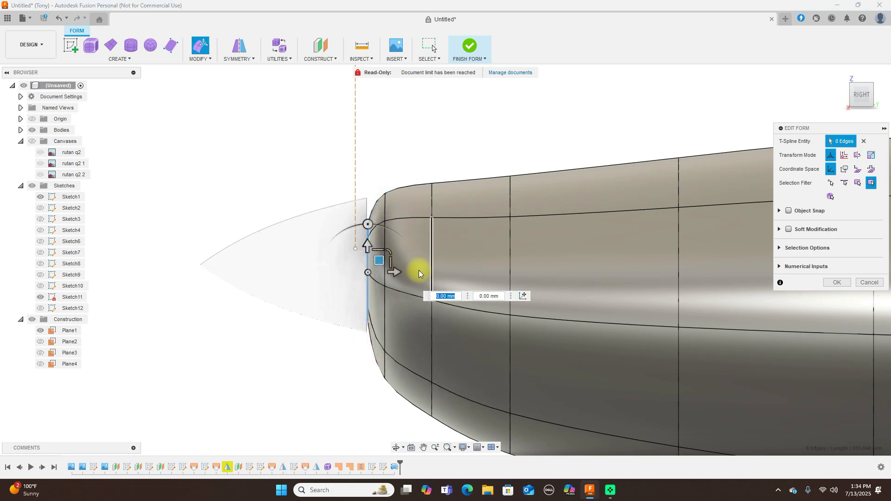
pyautogui.scroll(-2, 390, 260)
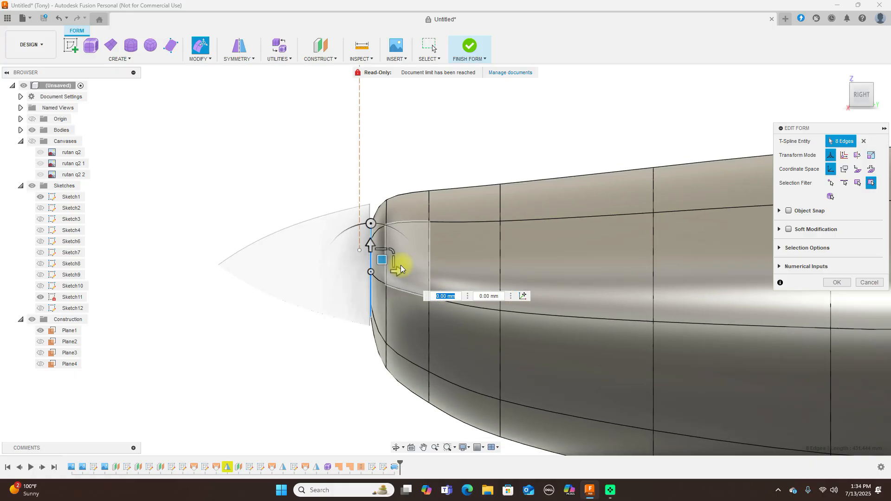
pyautogui.click(381, 186)
pyautogui.moveTo(361, 175); pyautogui.dragTo(402, 399)
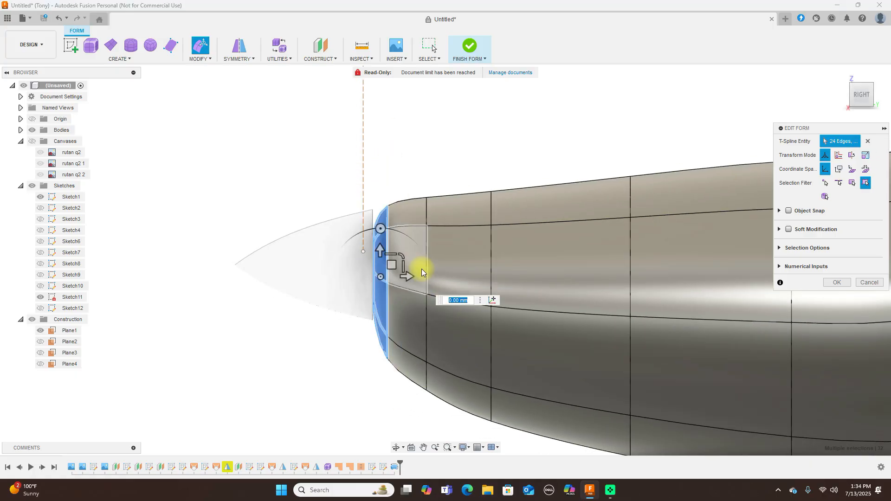
pyautogui.moveTo(393, 266); pyautogui.dragTo(381, 268)
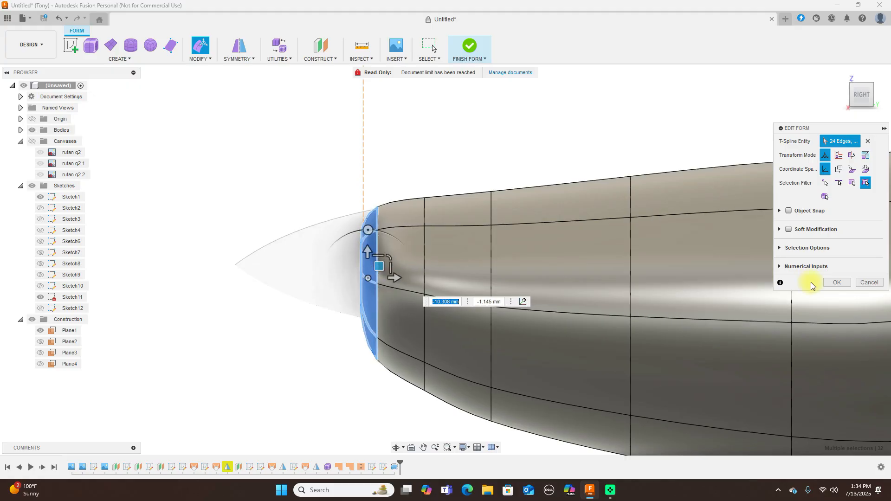
pyautogui.click(835, 283)
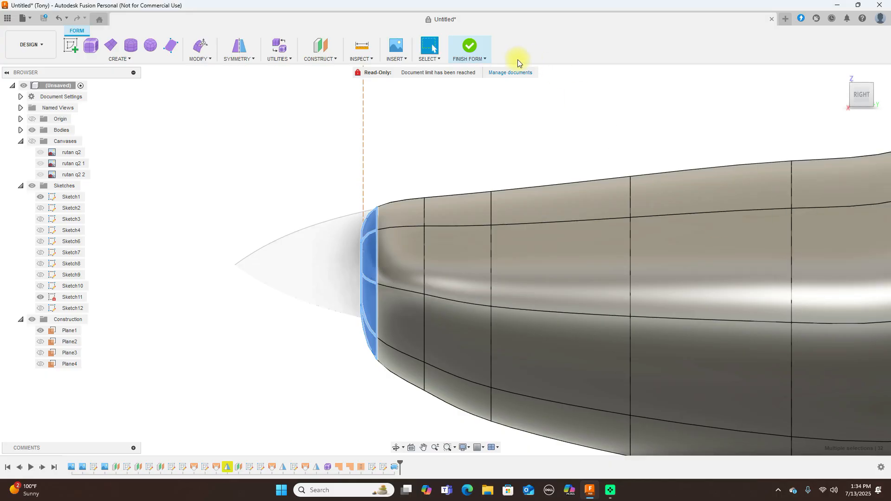
pyautogui.click(469, 48)
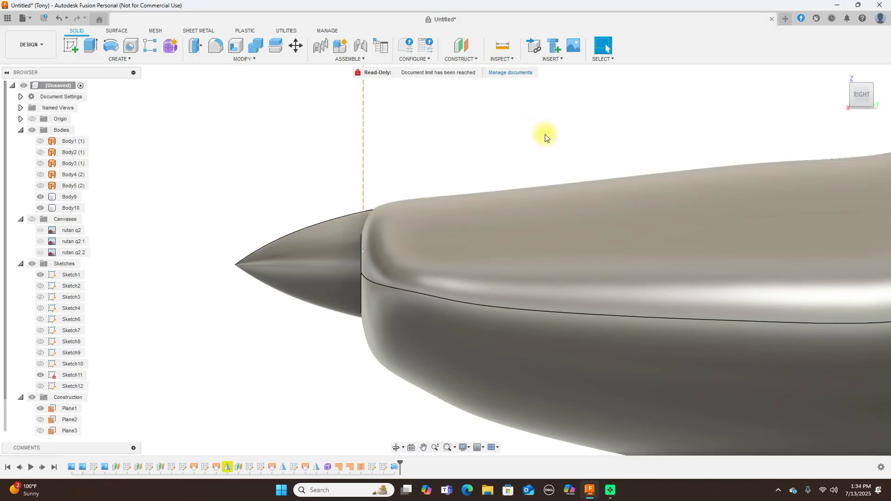
pyautogui.scroll(-2, 571, 175)
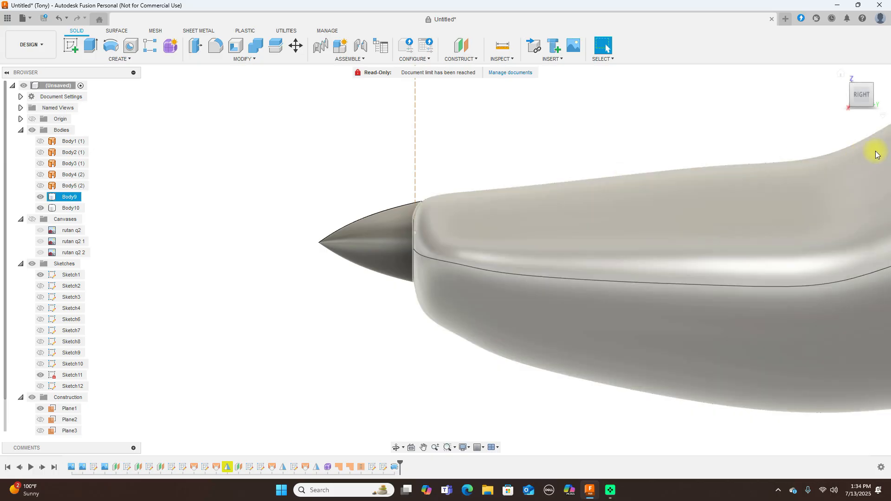
pyautogui.click(858, 97)
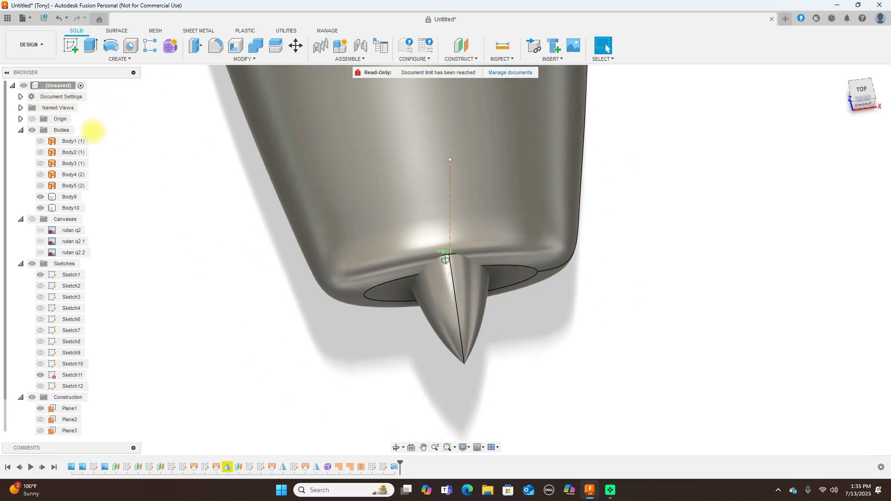
pyautogui.click(856, 95)
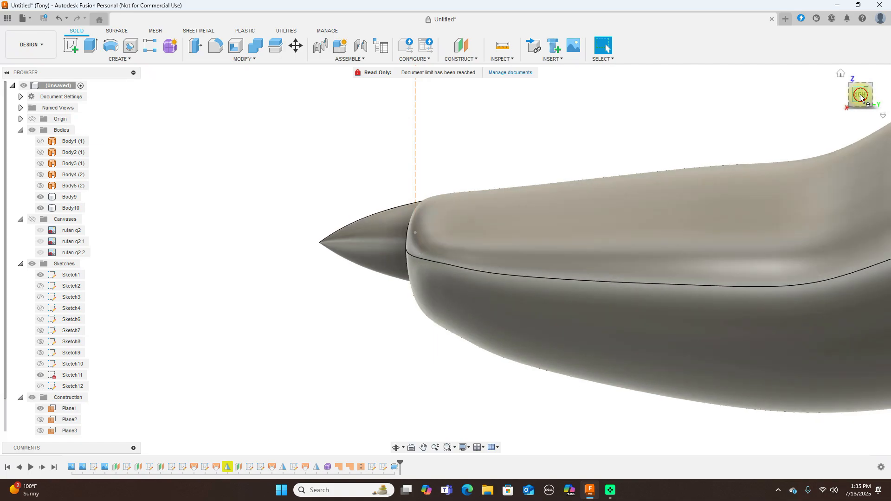
pyautogui.scroll(1, 377, 167)
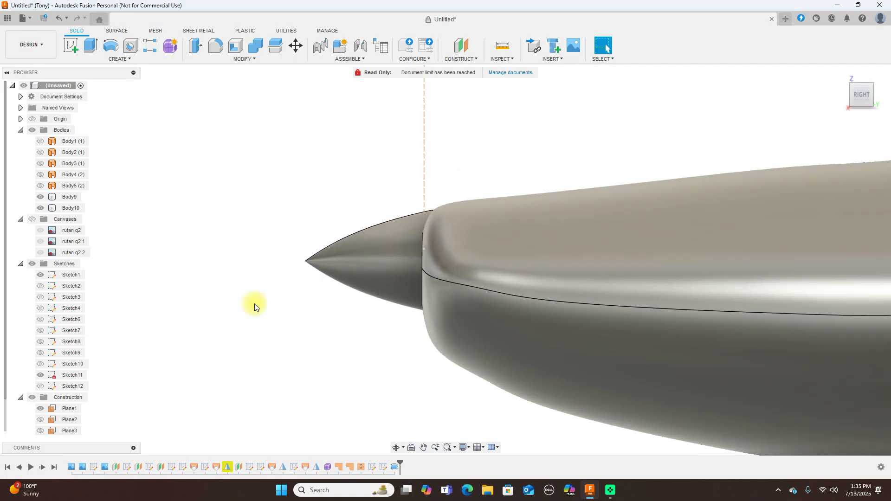
pyautogui.click(328, 467)
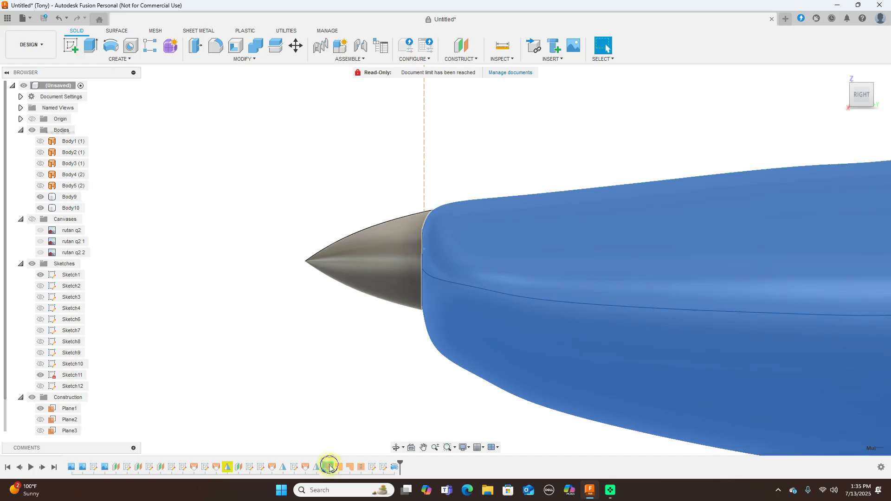
pyautogui.rightClick(330, 467)
# Edit the fuselage form and shift the nose edge loop about 5.1 mm toward the tail
pyautogui.click(375, 412)
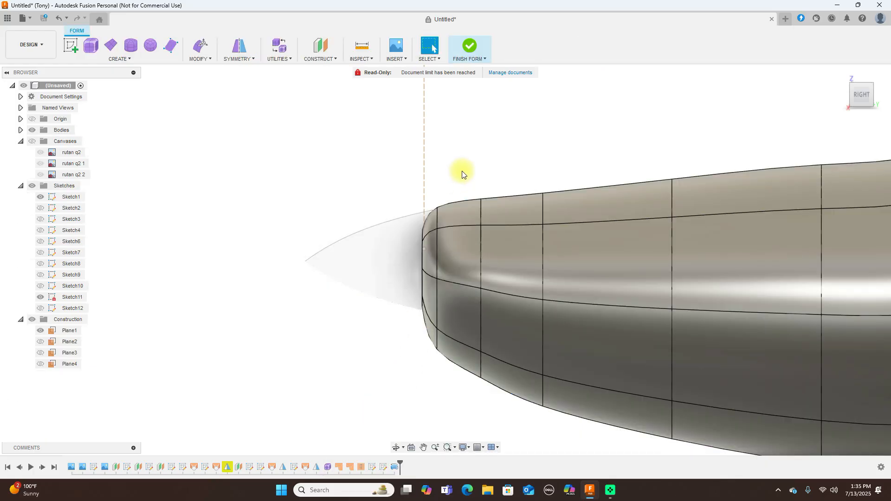
pyautogui.scroll(1, 464, 232)
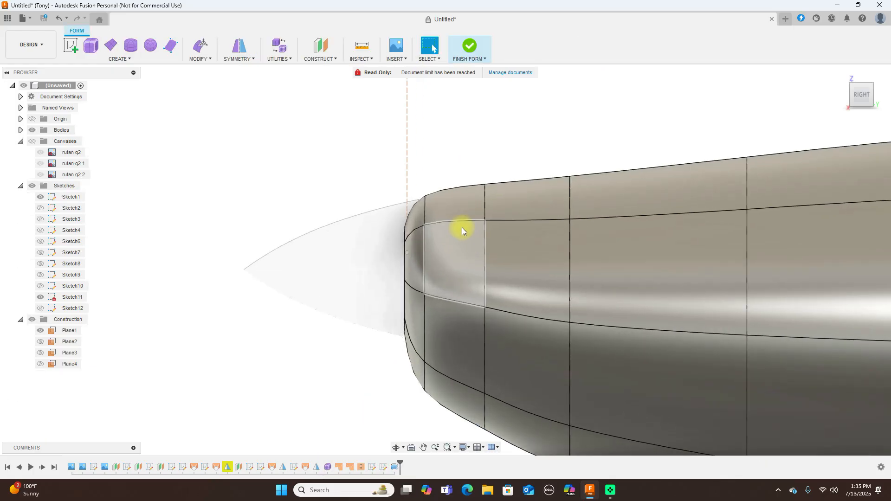
pyautogui.rightClick(411, 209)
pyautogui.click(444, 193)
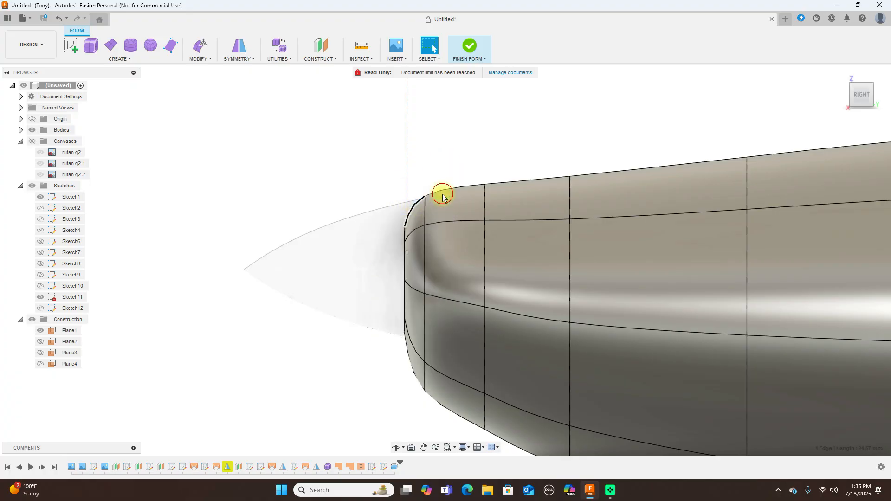
pyautogui.moveTo(390, 187); pyautogui.dragTo(437, 452)
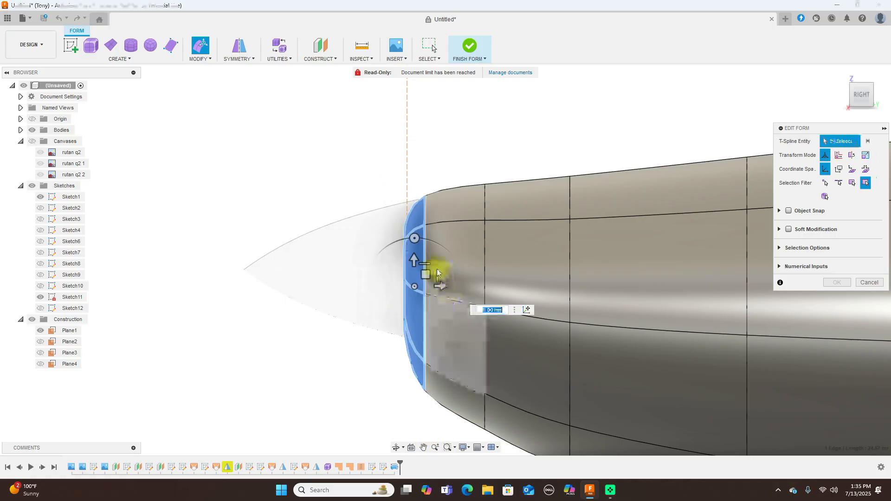
pyautogui.moveTo(425, 274); pyautogui.dragTo(432, 274)
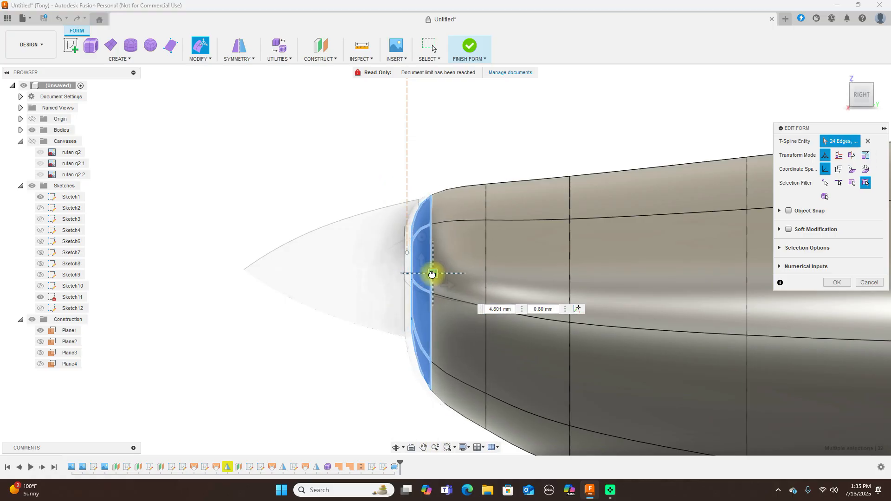
pyautogui.moveTo(432, 274); pyautogui.dragTo(441, 274)
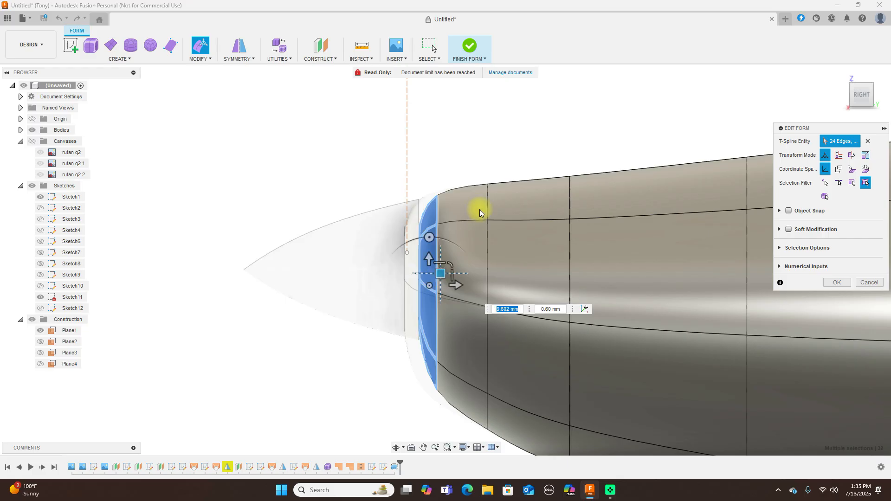
pyautogui.click(480, 151)
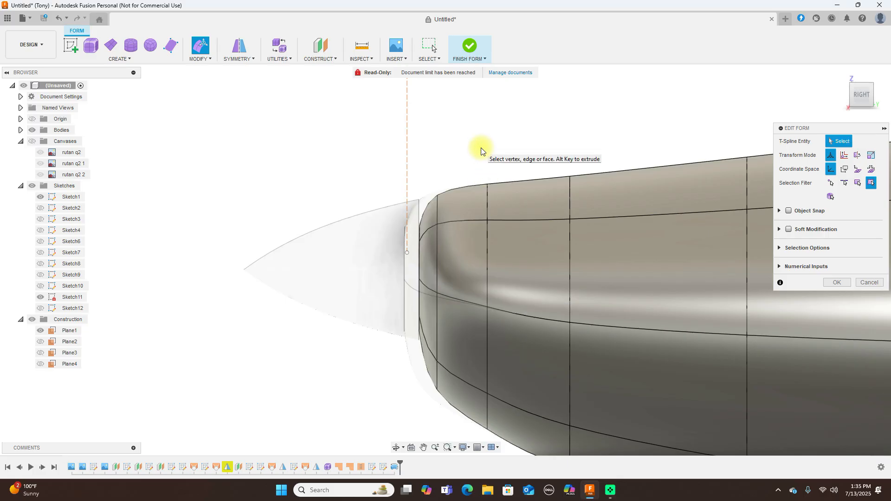
# Rotate the top nose edge 20 degrees and shift it to about -3.9 mm
pyautogui.click(428, 206)
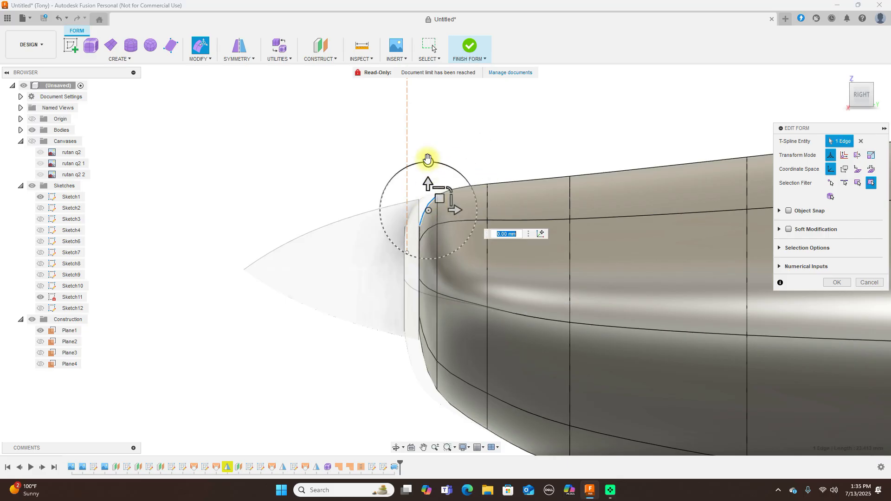
pyautogui.moveTo(428, 161); pyautogui.dragTo(426, 163)
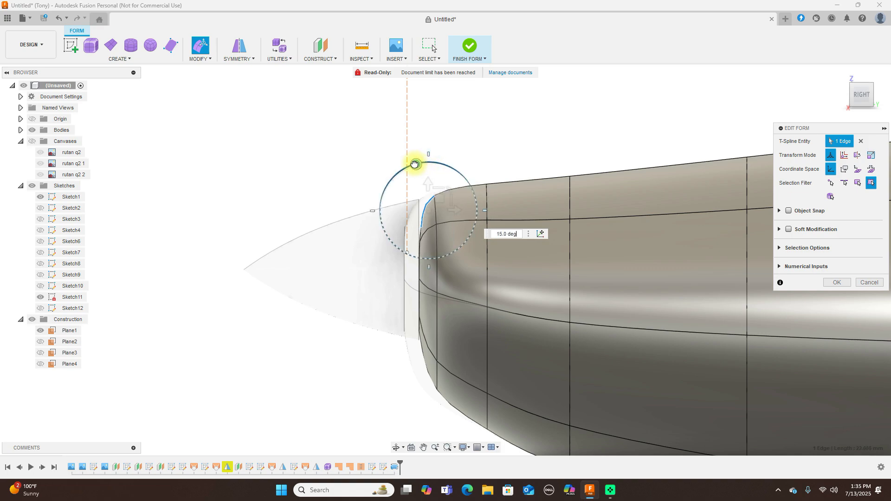
pyautogui.moveTo(411, 164); pyautogui.dragTo(412, 165)
pyautogui.moveTo(439, 199); pyautogui.dragTo(432, 199)
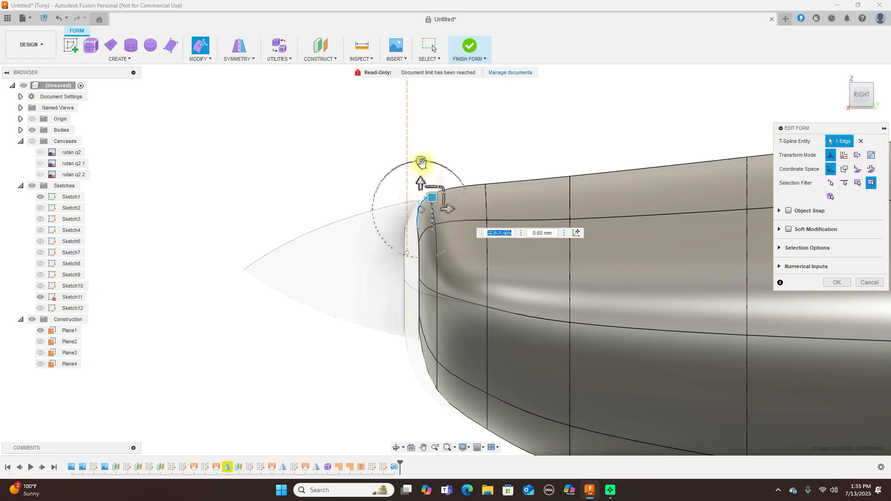
pyautogui.scroll(3, 509, 210)
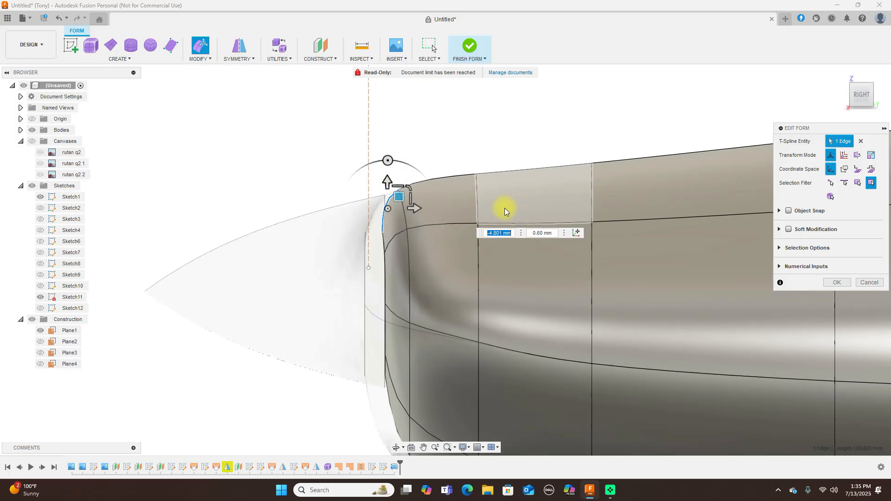
pyautogui.scroll(-3, 450, 162)
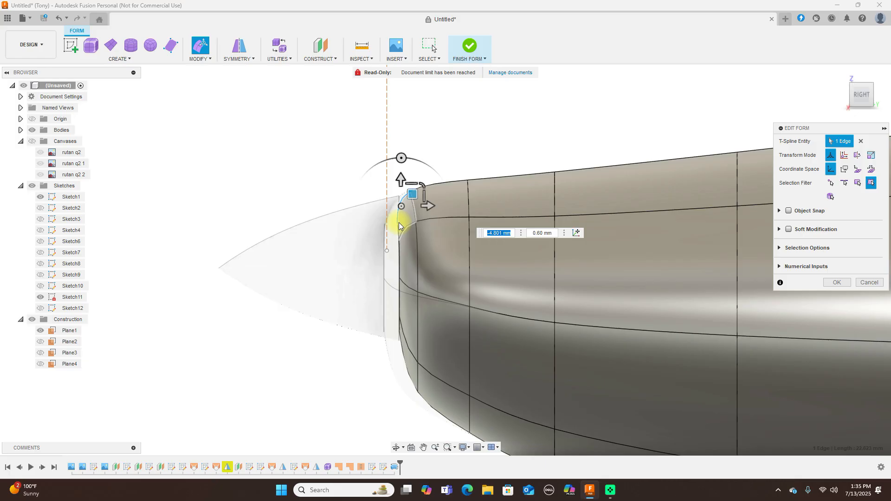
pyautogui.moveTo(412, 194); pyautogui.dragTo(417, 194)
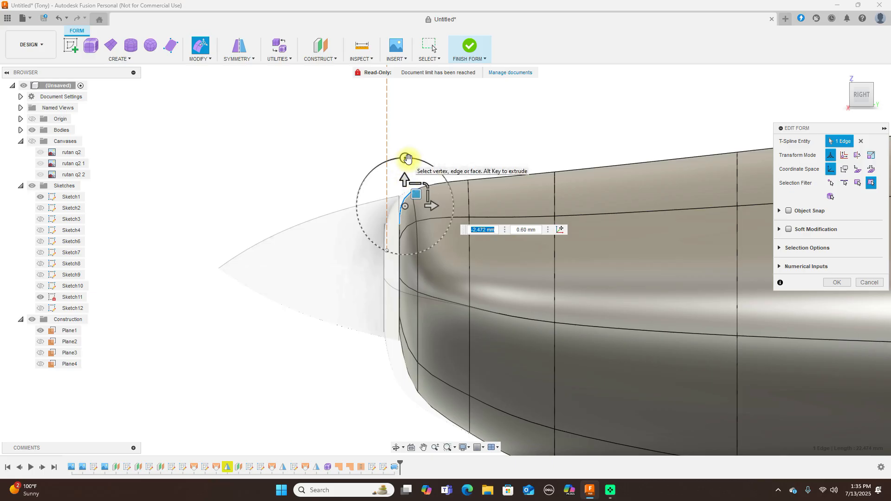
# Re-tilt the top nose edge to 10 degrees, move it to -4.658 mm, and finish the form
pyautogui.click(406, 159)
pyautogui.moveTo(402, 160); pyautogui.dragTo(398, 160)
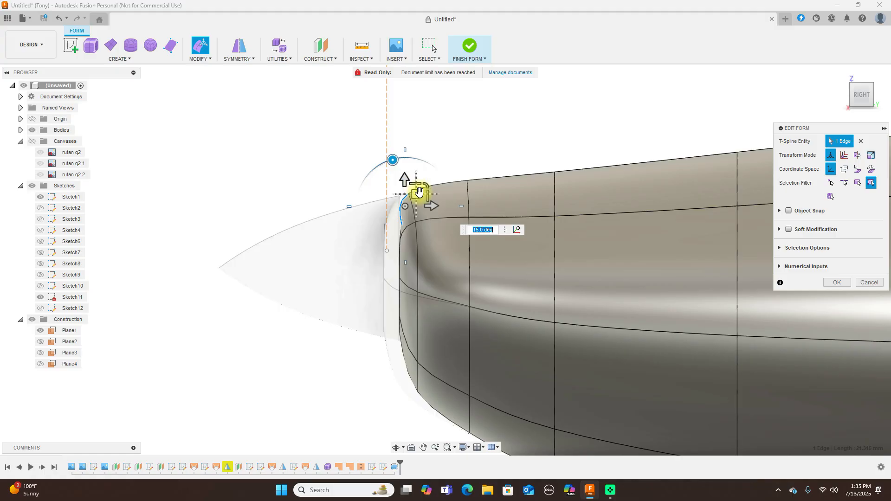
pyautogui.moveTo(417, 194); pyautogui.dragTo(414, 193)
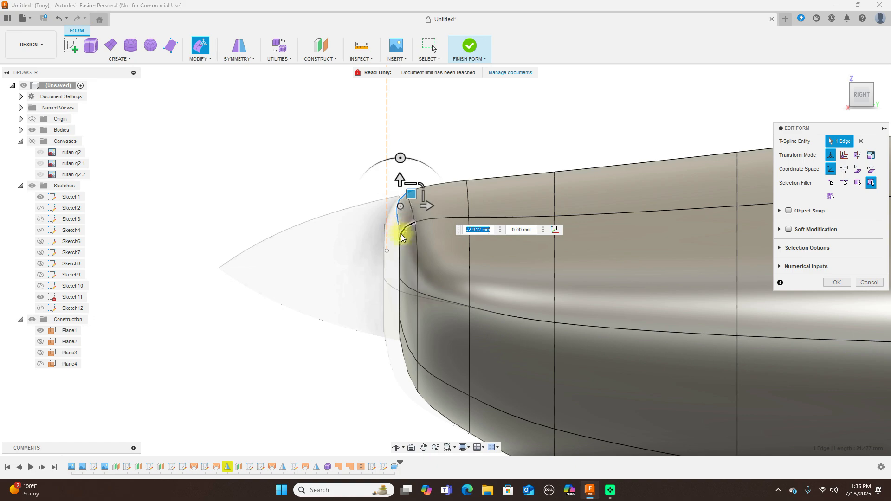
pyautogui.scroll(-3, 399, 245)
pyautogui.click(454, 159)
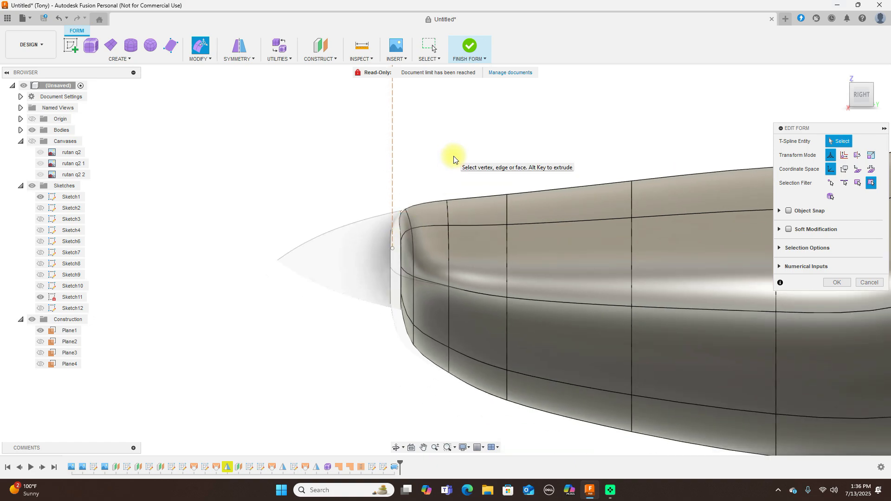
pyautogui.click(469, 45)
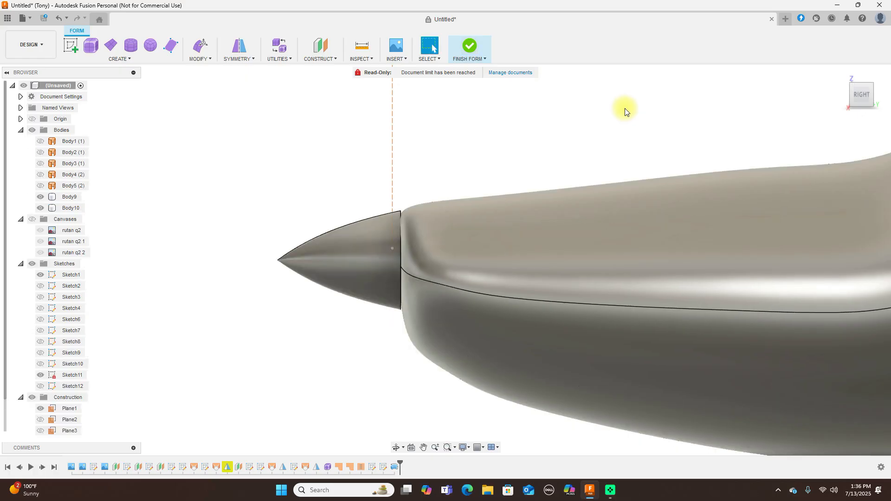
pyautogui.scroll(-5, 622, 122)
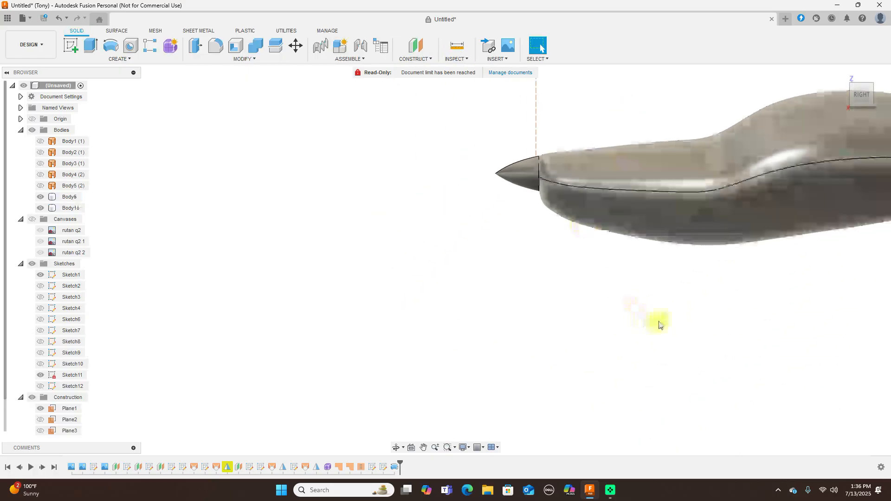
pyautogui.moveTo(708, 282); pyautogui.dragTo(477, 318, button='middle')
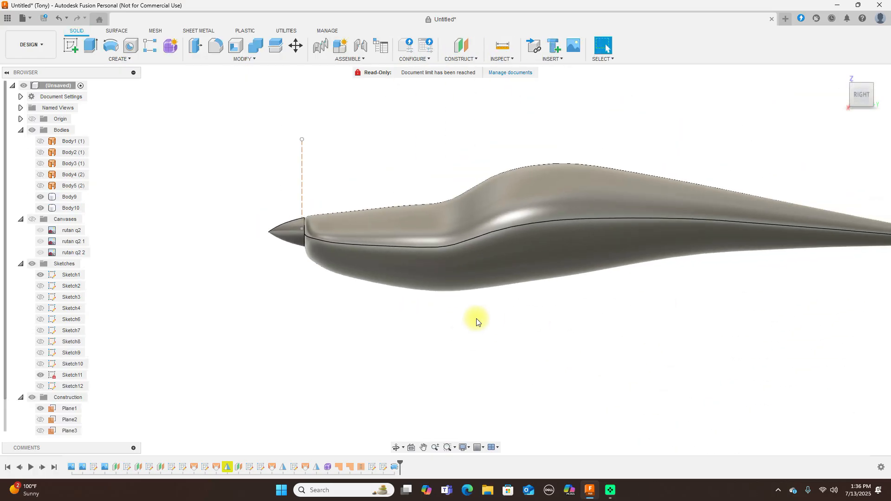
pyautogui.click(665, 82)
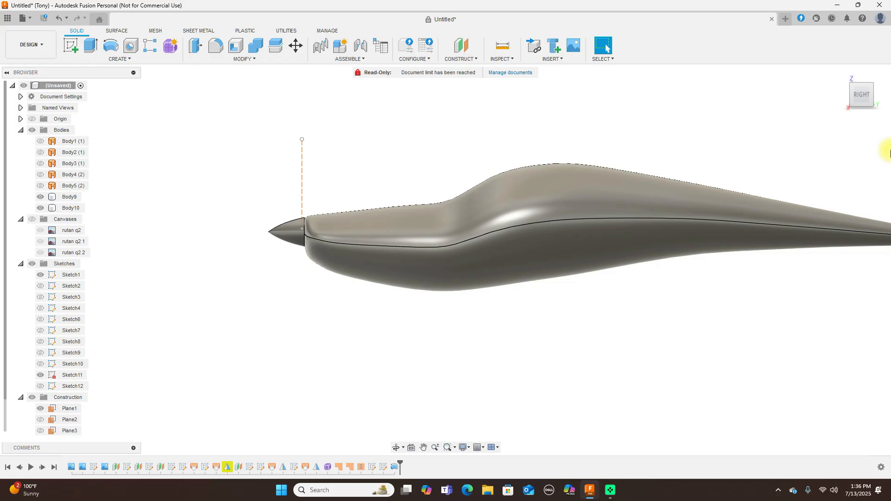
pyautogui.moveTo(861, 90); pyautogui.dragTo(860, 81)
pyautogui.click(860, 81)
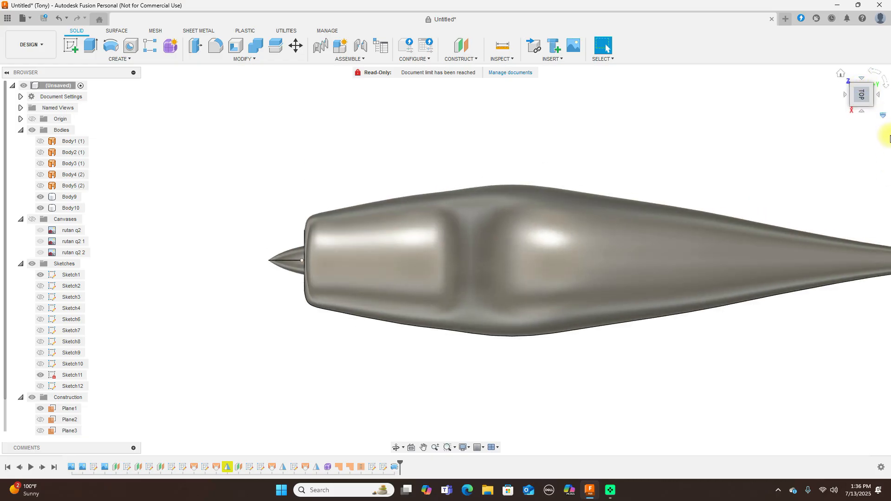
pyautogui.click(862, 113)
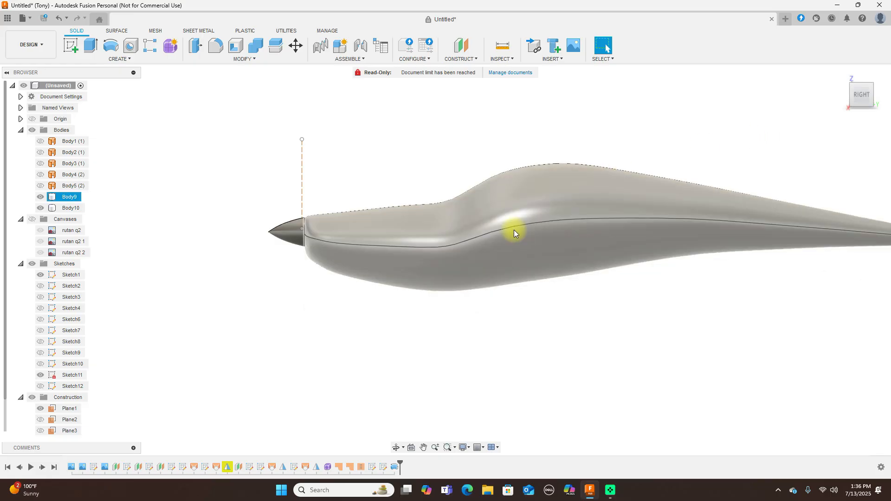
# Rename the main body to 'Fuselage', correcting the initial 'Fselage' typo
pyautogui.doubleClick(67, 197)
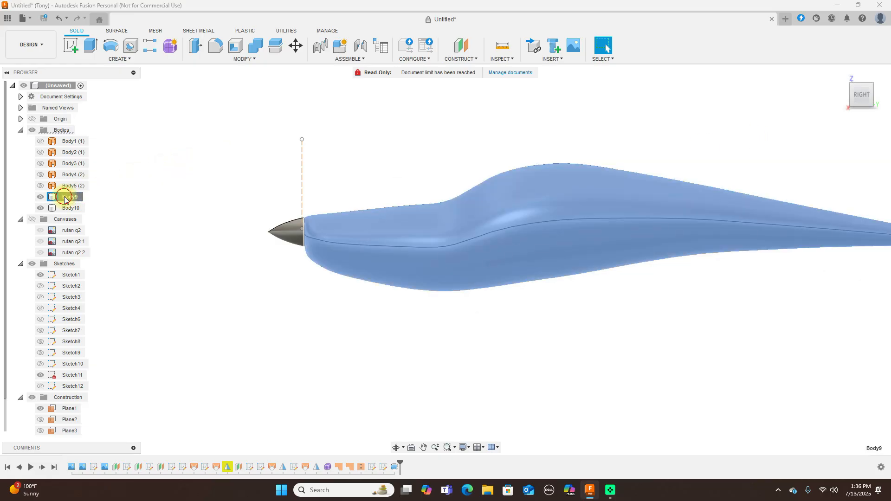
pyautogui.press('BackSpace')
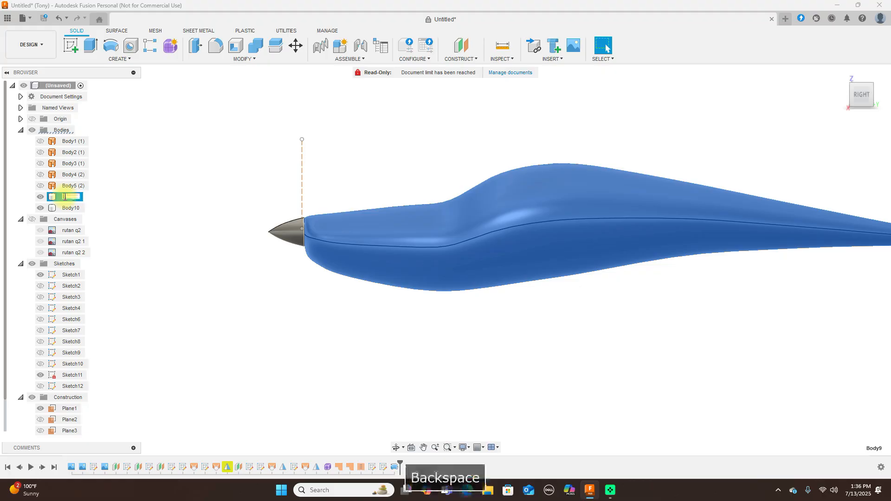
pyautogui.write('Fselage')
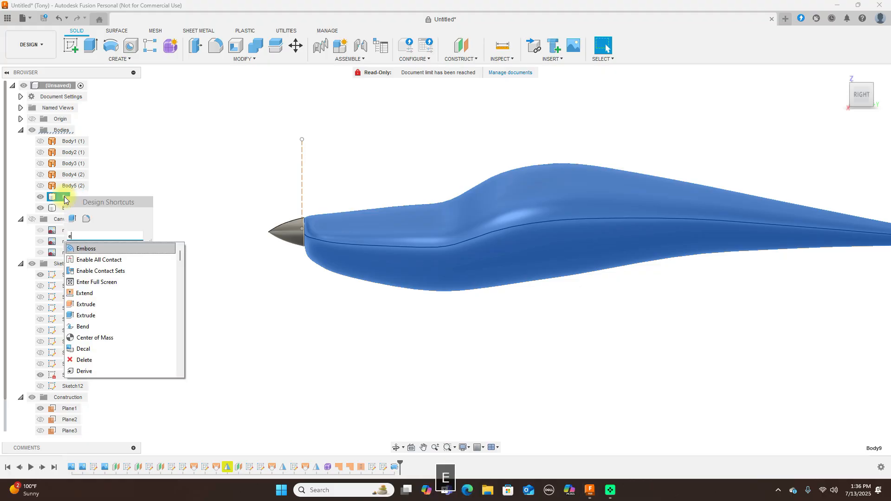
pyautogui.press('Return')
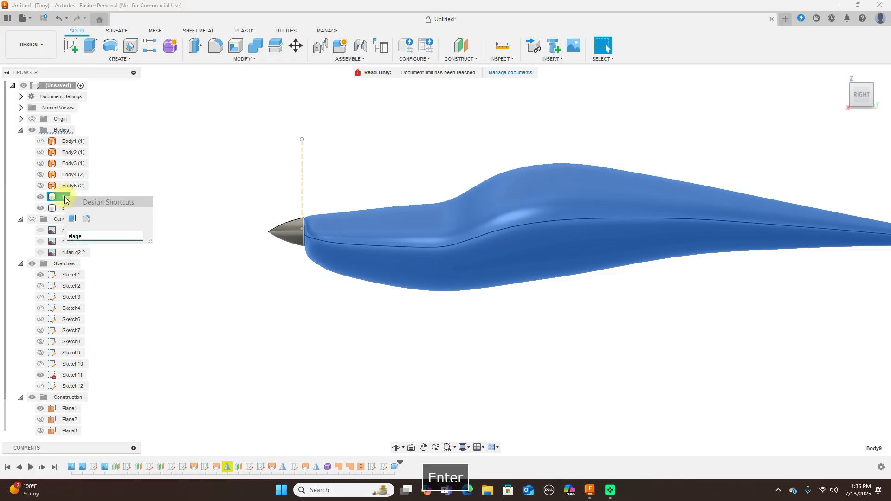
pyautogui.click(199, 239)
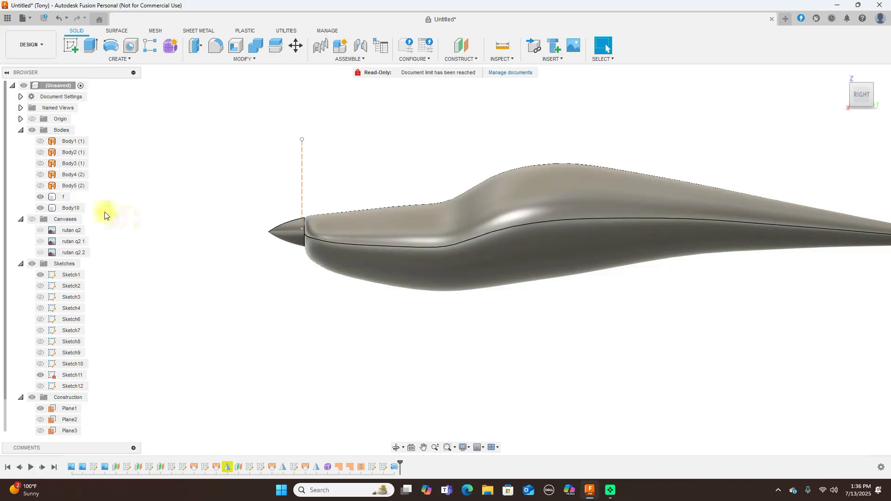
pyautogui.doubleClick(65, 197)
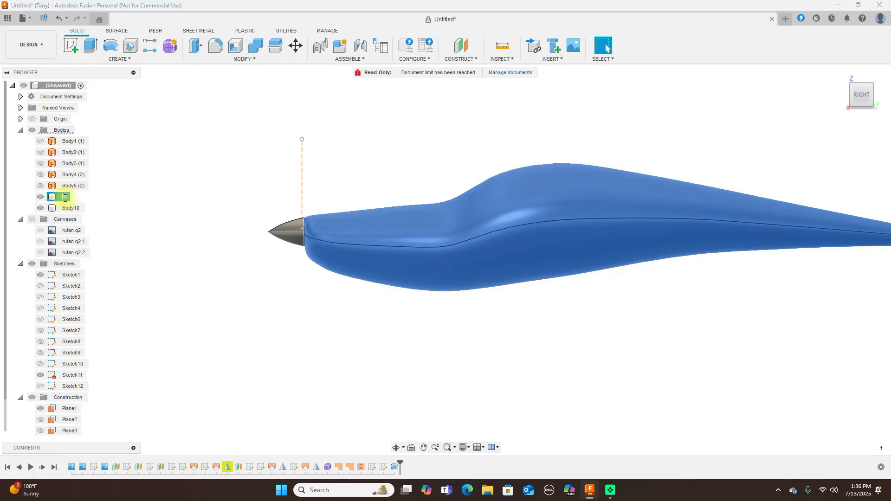
pyautogui.press('BackSpace')
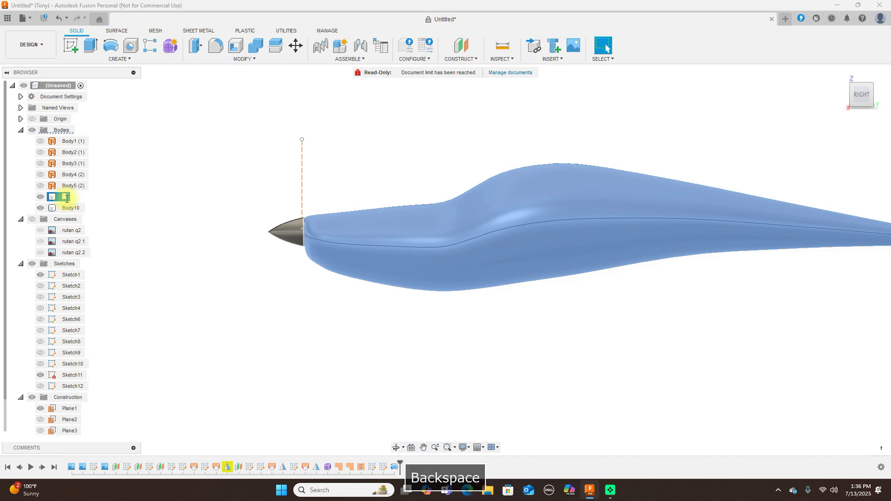
pyautogui.write('Fuselage')
pyautogui.press('Return')
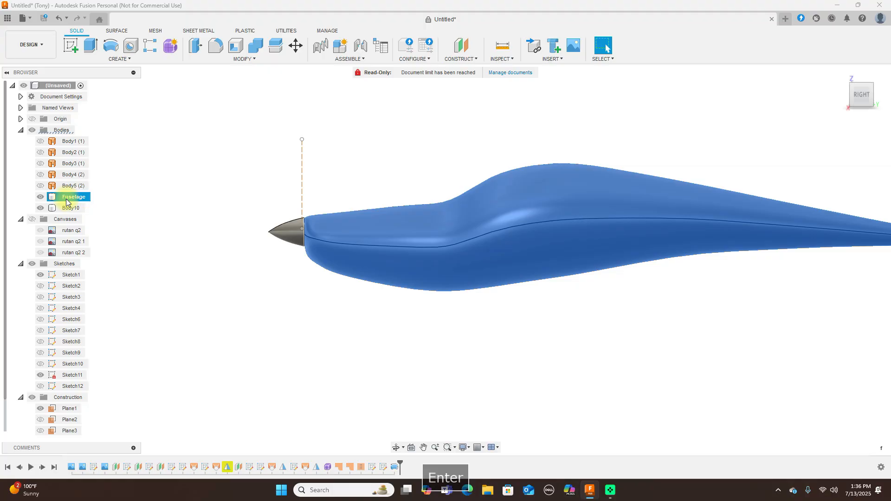
# Rename the nose body Body10 to 'Spinner'
pyautogui.click(71, 208)
pyautogui.doubleClick(71, 208)
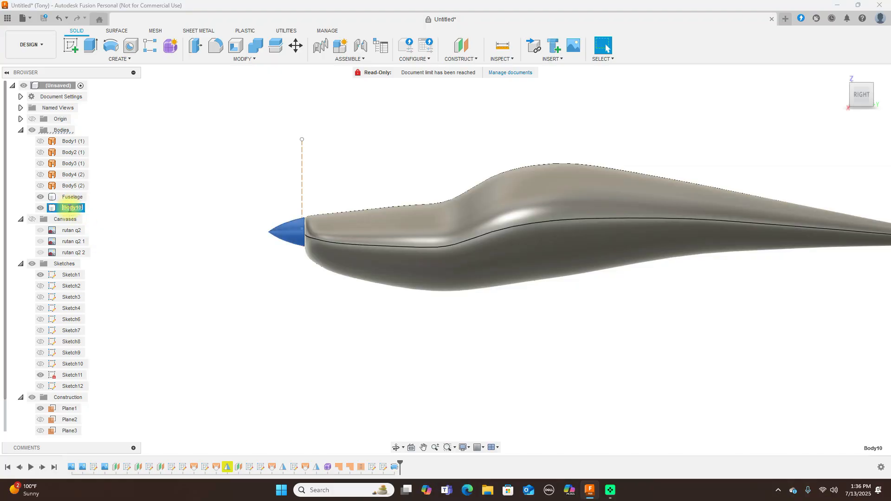
pyautogui.press('BackSpace')
pyautogui.write('Spinner')
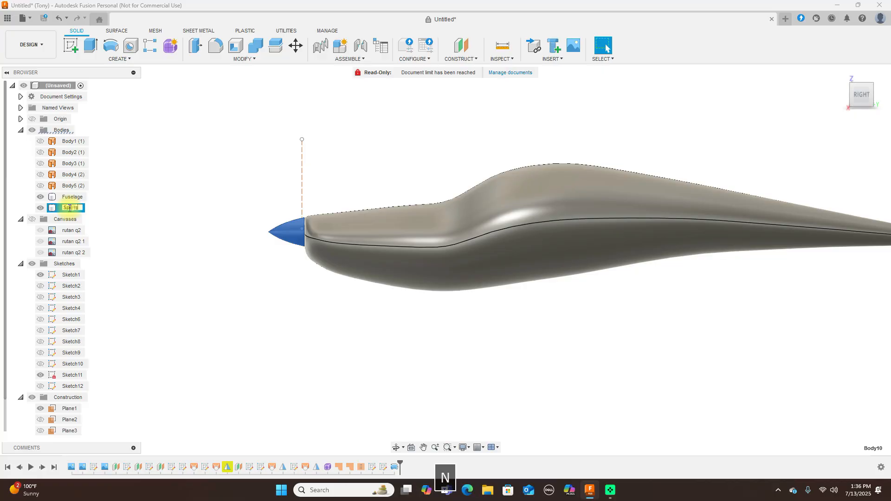
pyautogui.press('Return')
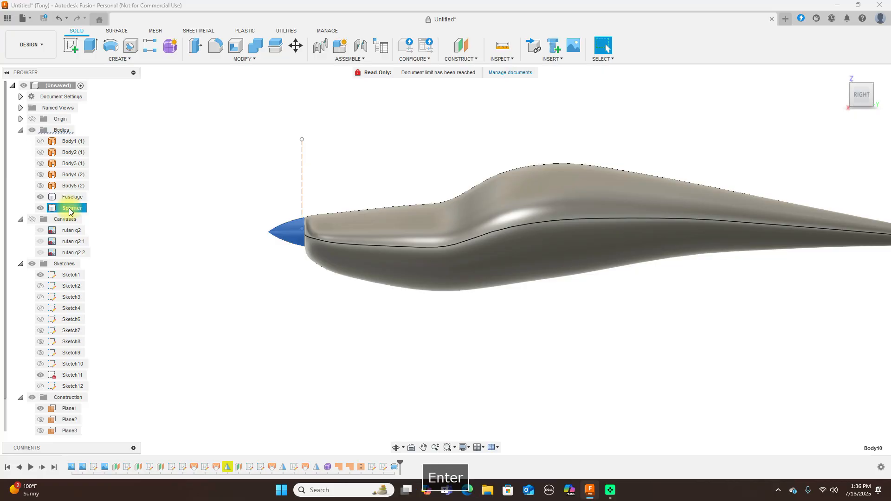
pyautogui.click(225, 141)
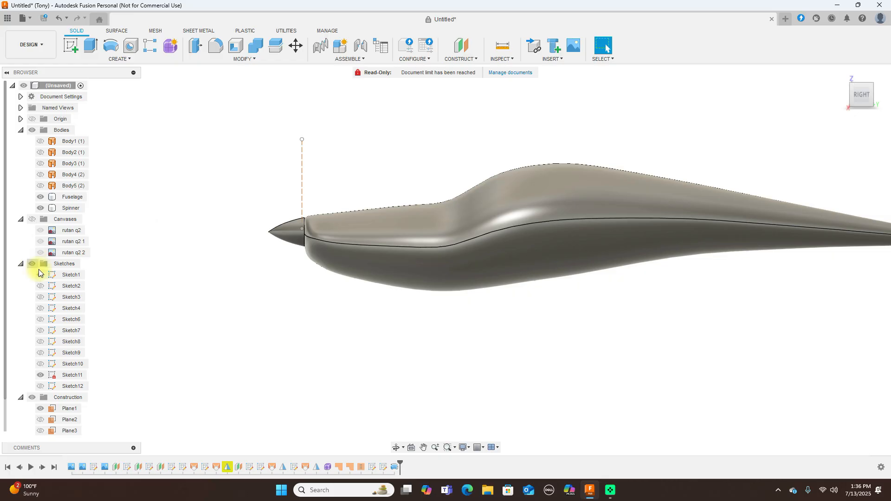
# Show the reference canvases and hide the Fuselage and Spinner bodies
pyautogui.scroll(-3, 601, 189)
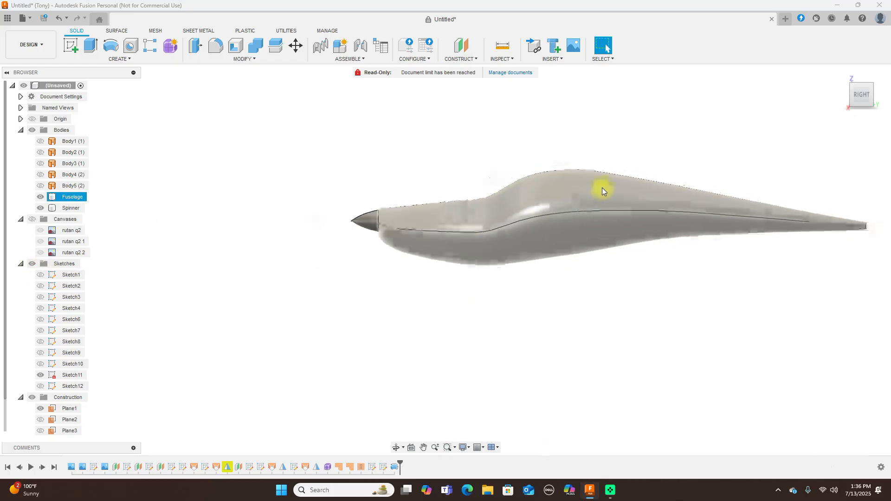
pyautogui.moveTo(626, 114); pyautogui.dragTo(508, 113, button='middle')
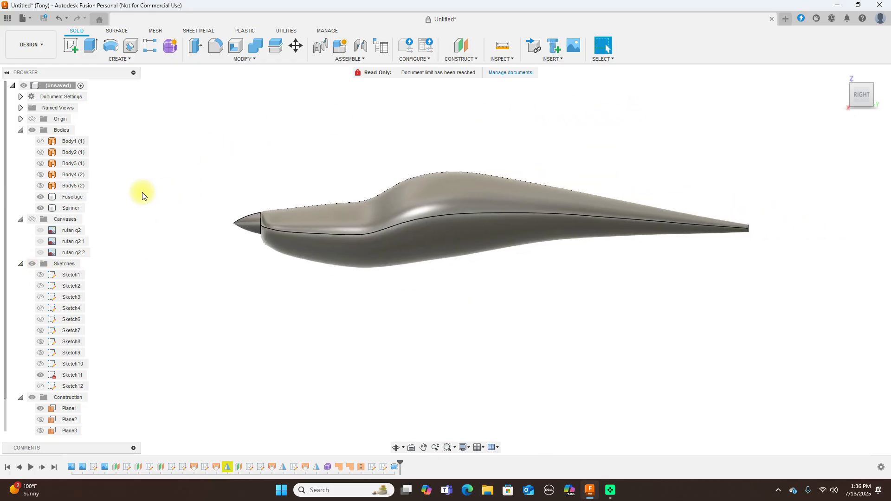
pyautogui.click(32, 219)
pyautogui.click(246, 227)
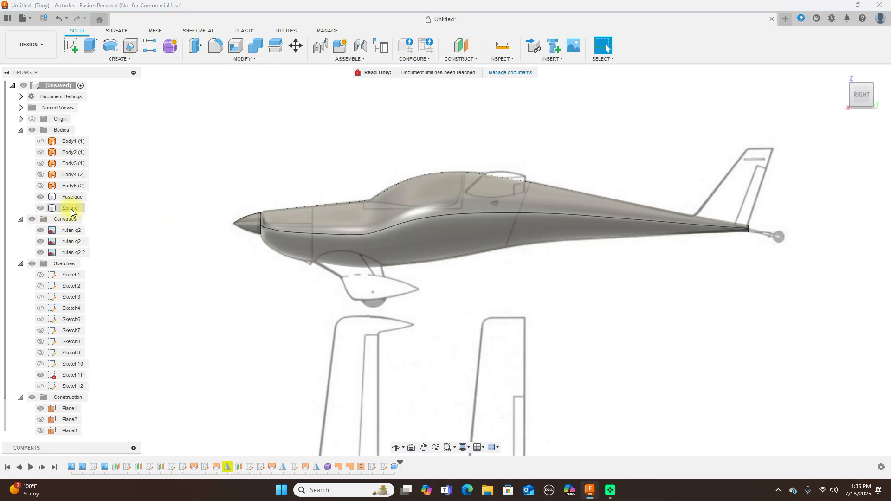
pyautogui.click(40, 197)
pyautogui.click(40, 208)
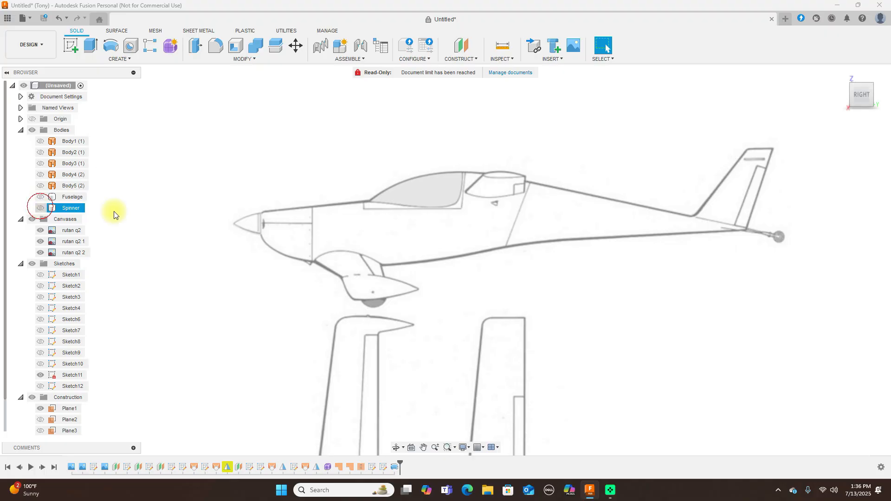
pyautogui.scroll(2, 520, 214)
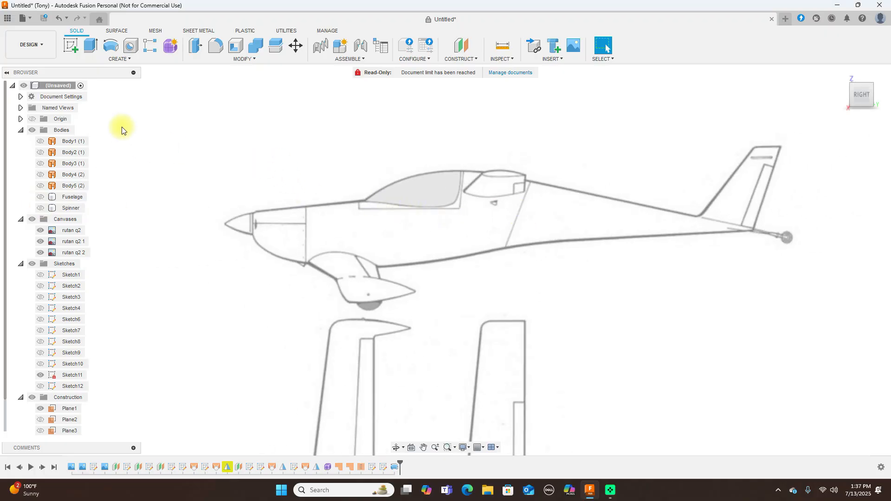
pyautogui.click(71, 45)
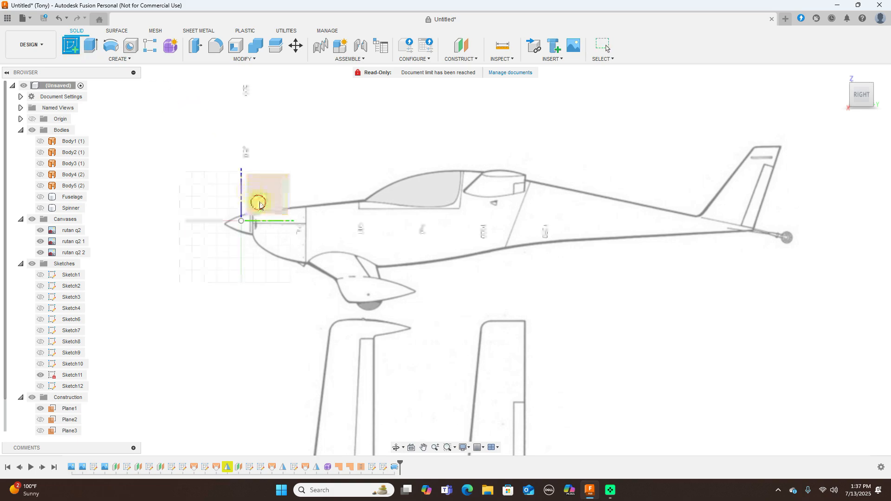
# On the side-view plane, draw lines down from the canopy front and along beneath it
pyautogui.click(259, 199)
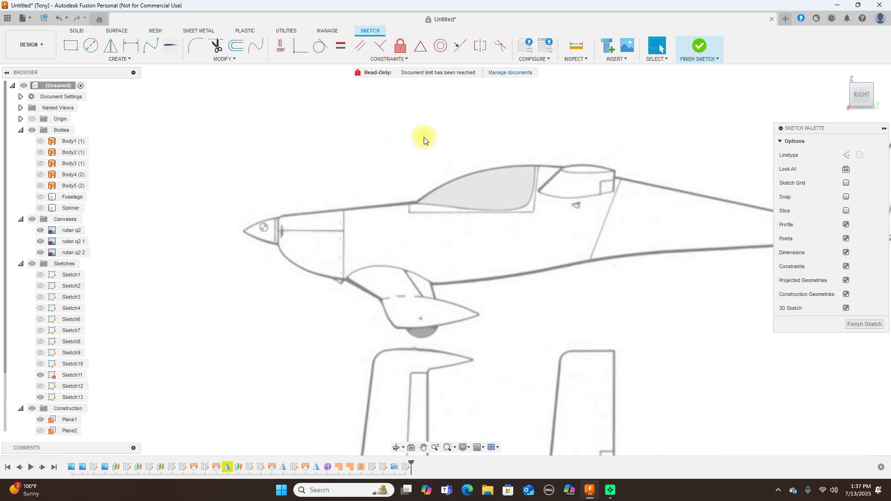
pyautogui.press('l')
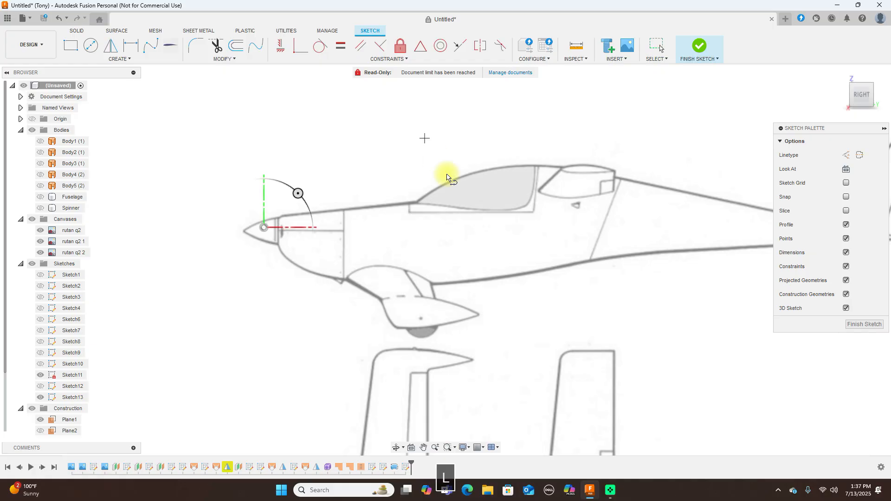
pyautogui.click(408, 190)
pyautogui.click(408, 213)
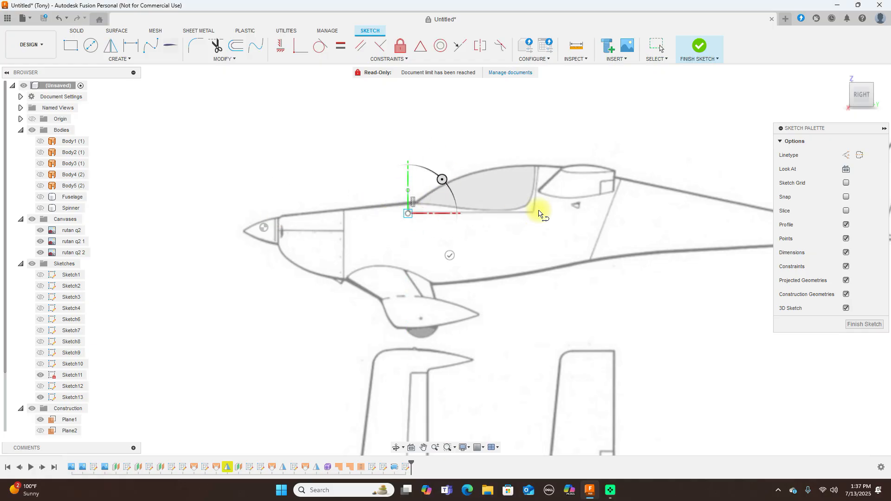
pyautogui.click(533, 214)
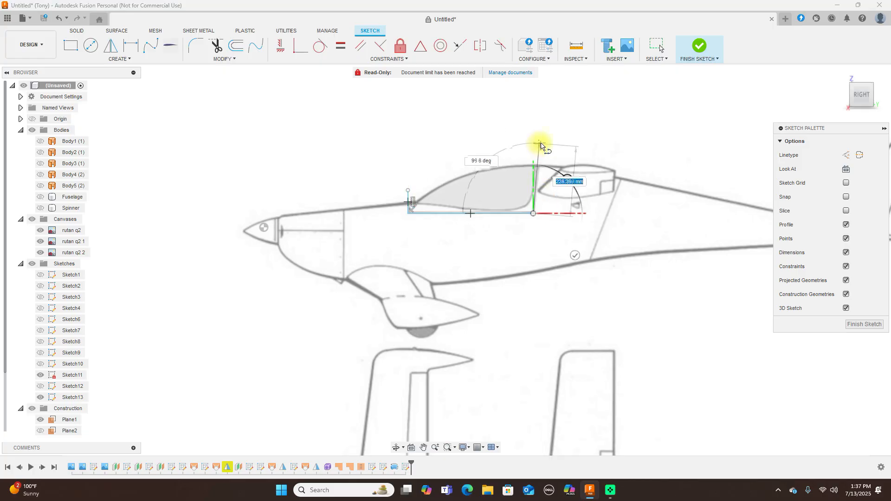
pyautogui.rightClick(541, 145)
pyautogui.click(563, 144)
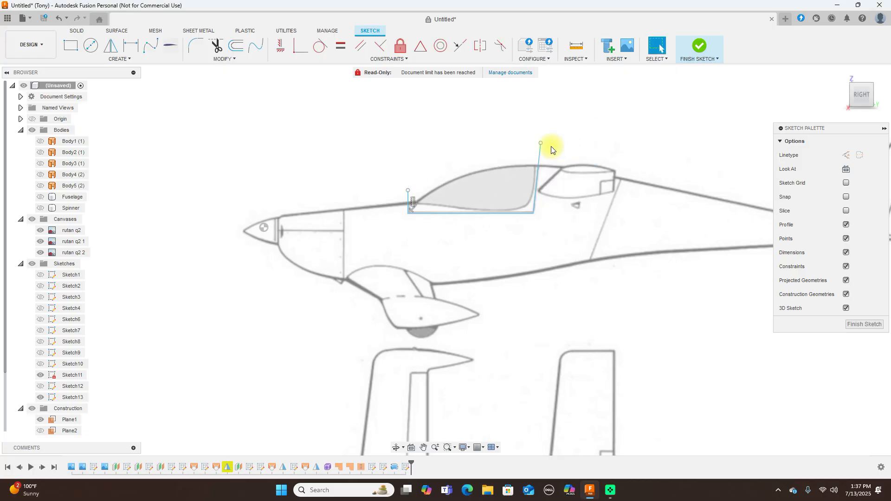
# Trace a spline along the canopy bottom and up its rear edge
pyautogui.scroll(2, 538, 149)
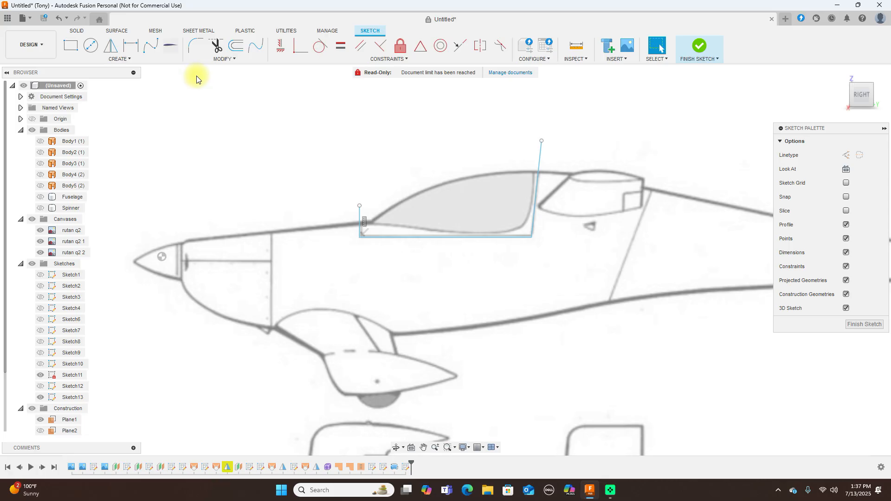
pyautogui.click(157, 49)
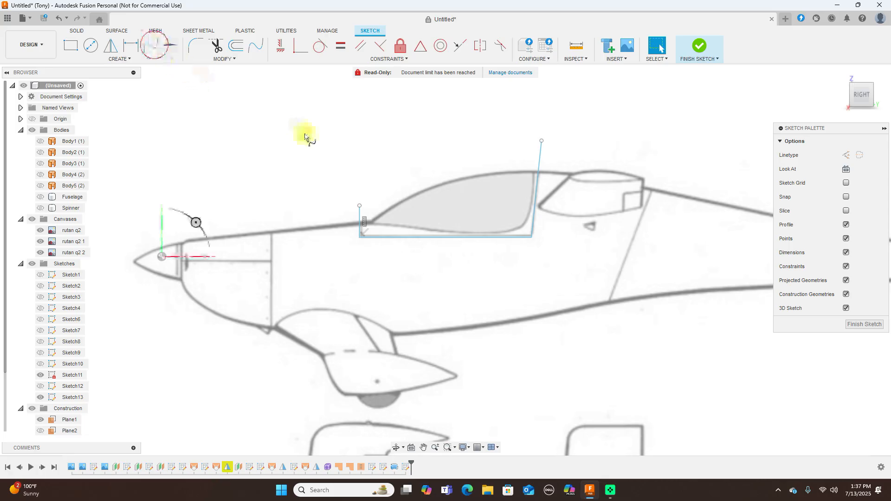
pyautogui.scroll(2, 320, 166)
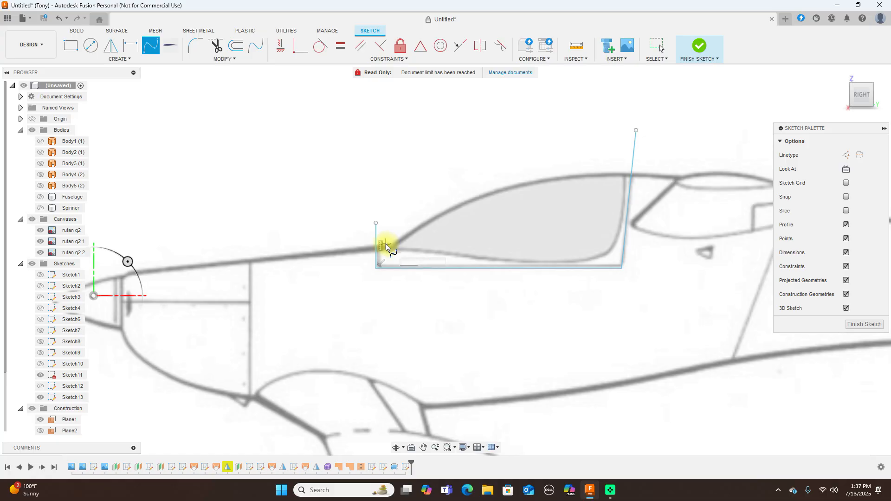
pyautogui.click(385, 245)
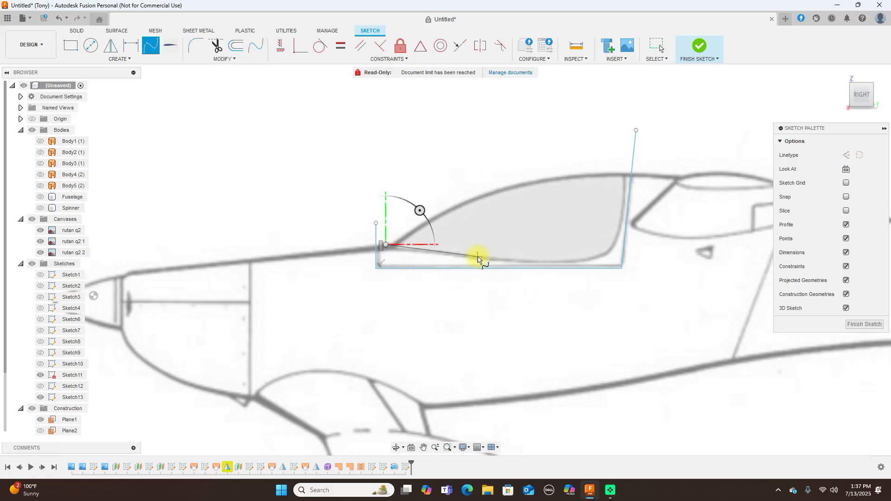
pyautogui.click(477, 258)
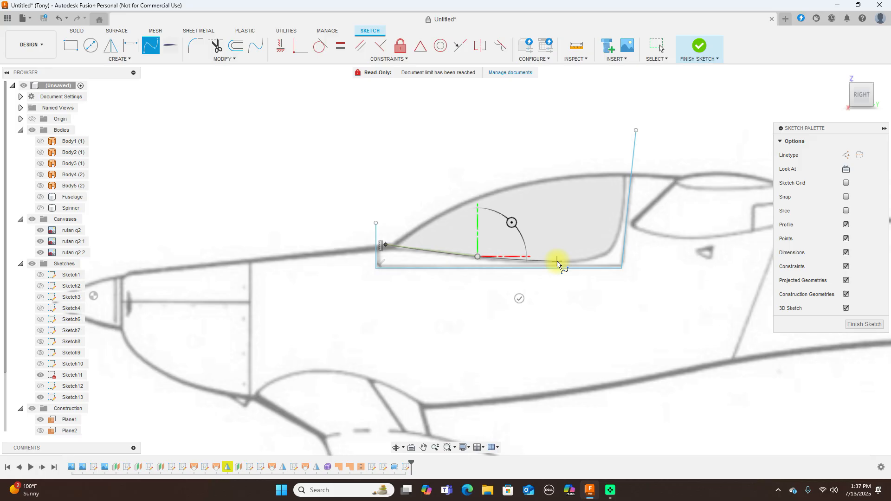
pyautogui.click(557, 262)
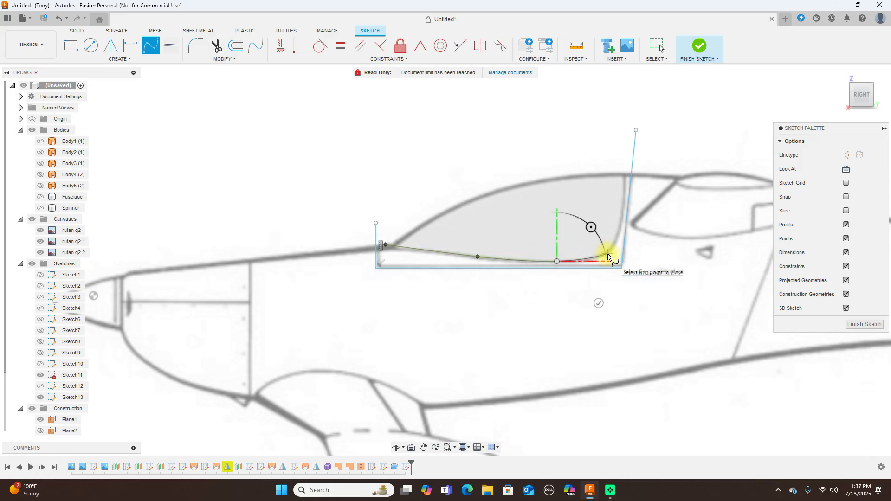
pyautogui.click(607, 254)
pyautogui.click(618, 239)
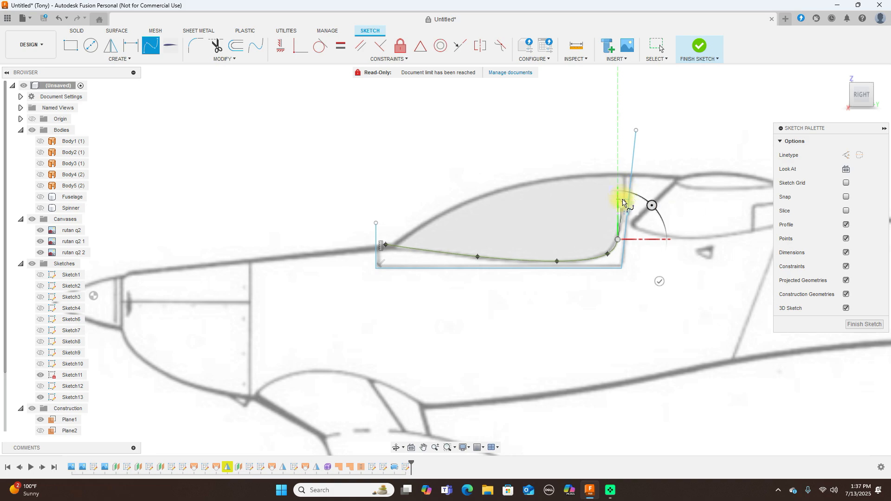
pyautogui.click(622, 199)
pyautogui.click(622, 160)
pyautogui.rightClick(622, 160)
pyautogui.click(656, 145)
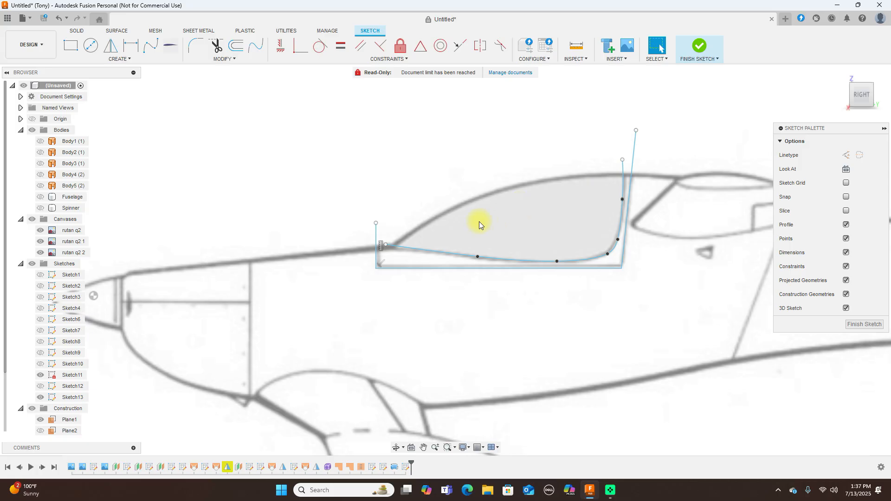
# Refine a canopy spline point, finish Sketch13, and show the Fuselage body
pyautogui.click(479, 255)
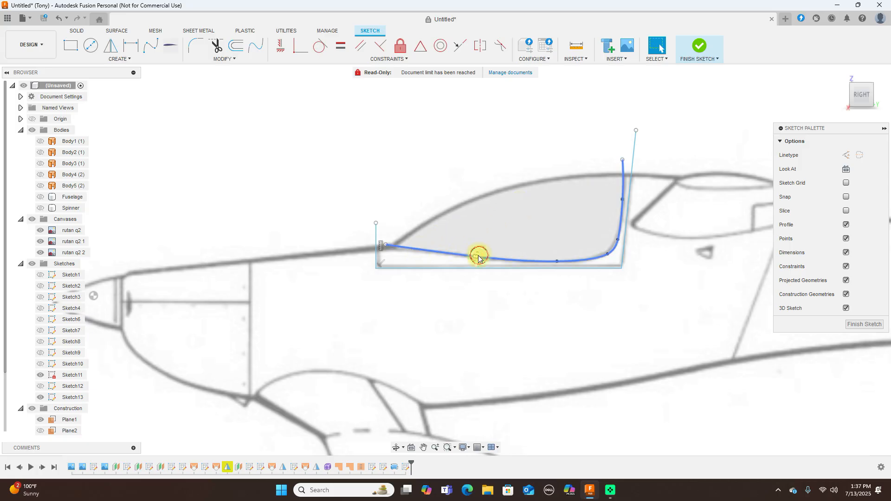
pyautogui.moveTo(441, 253); pyautogui.dragTo(436, 254)
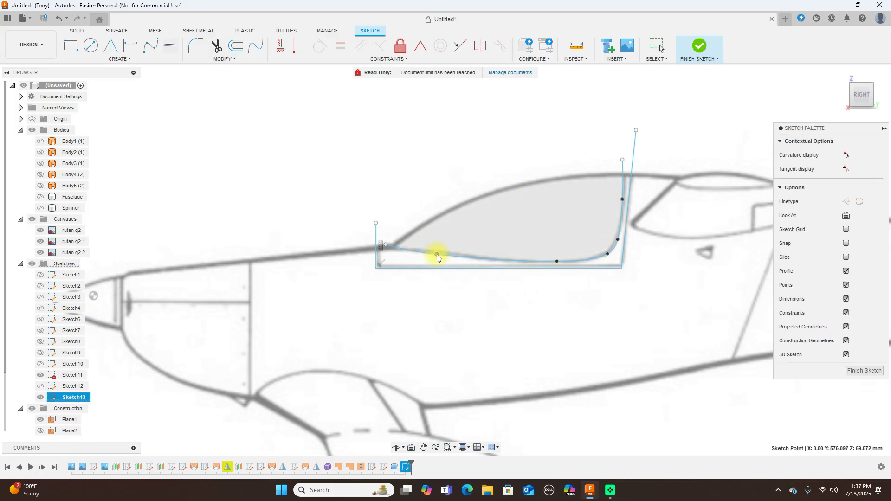
pyautogui.click(699, 46)
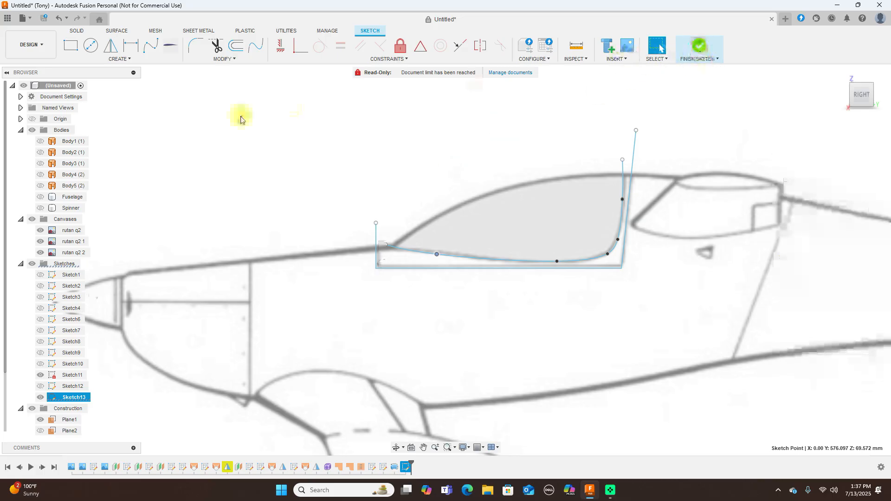
pyautogui.click(40, 197)
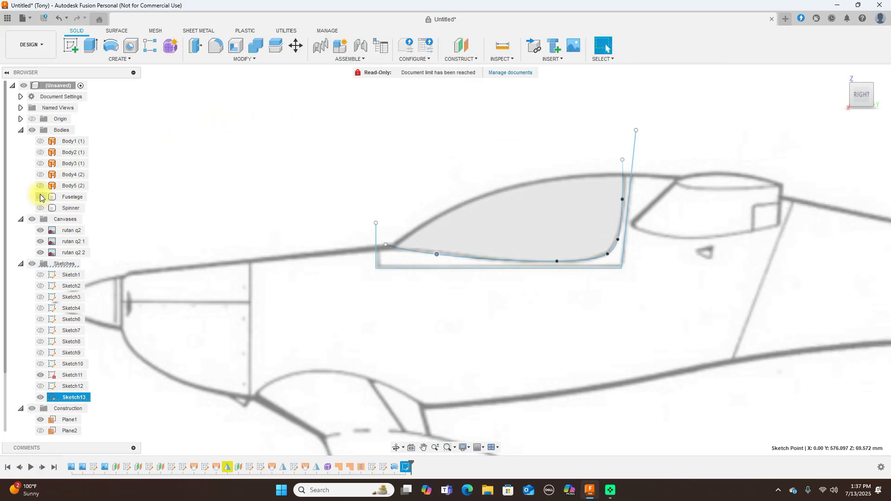
# Split the fuselage body using the canopy sketch curve
pyautogui.click(275, 46)
pyautogui.click(323, 318)
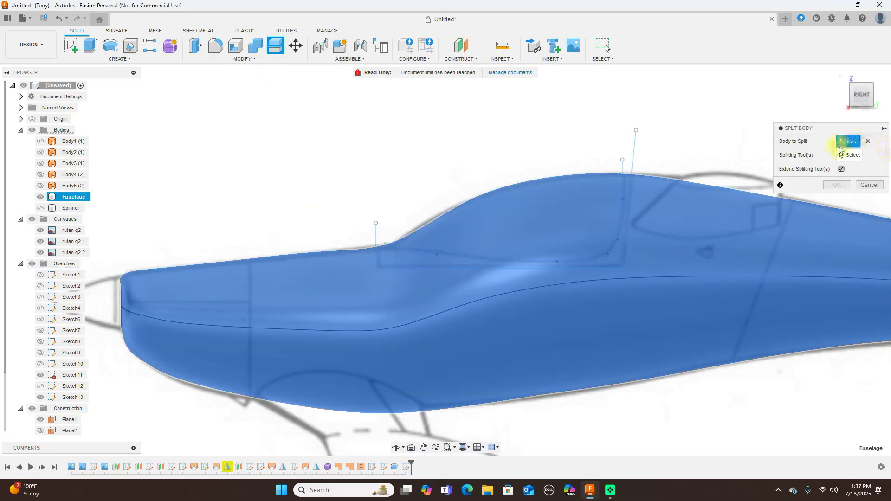
pyautogui.click(632, 153)
pyautogui.click(834, 186)
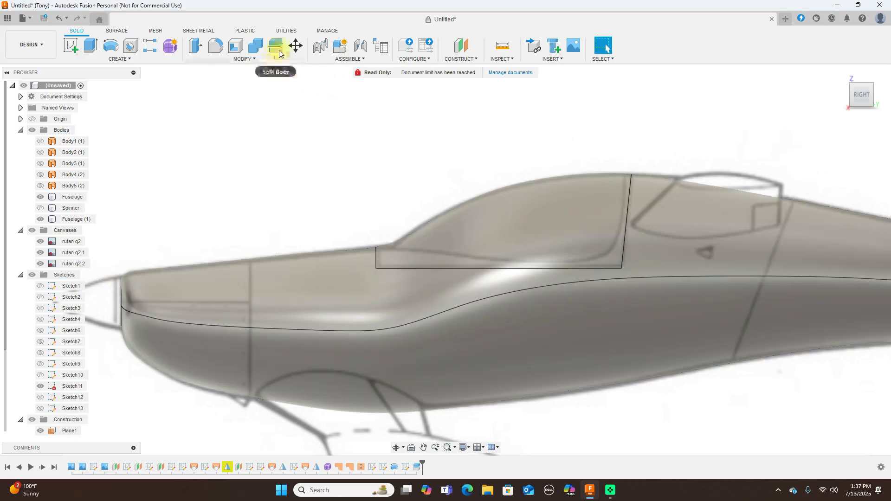
# Split the canopy region body again along the canopy curve
pyautogui.click(275, 45)
pyautogui.click(565, 224)
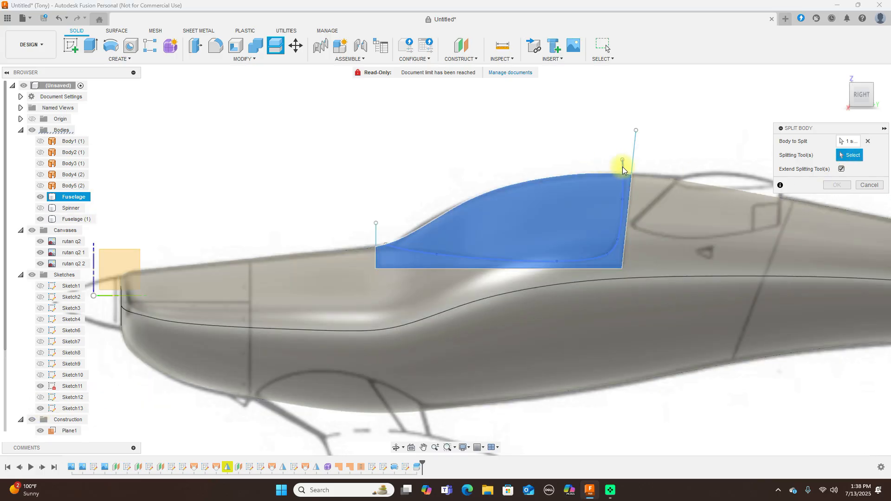
pyautogui.click(622, 166)
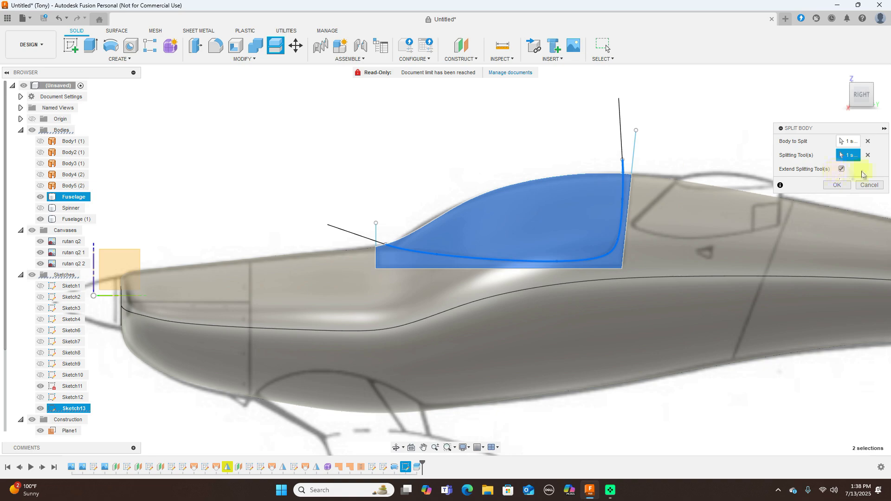
pyautogui.click(836, 185)
pyautogui.scroll(-1, 686, 186)
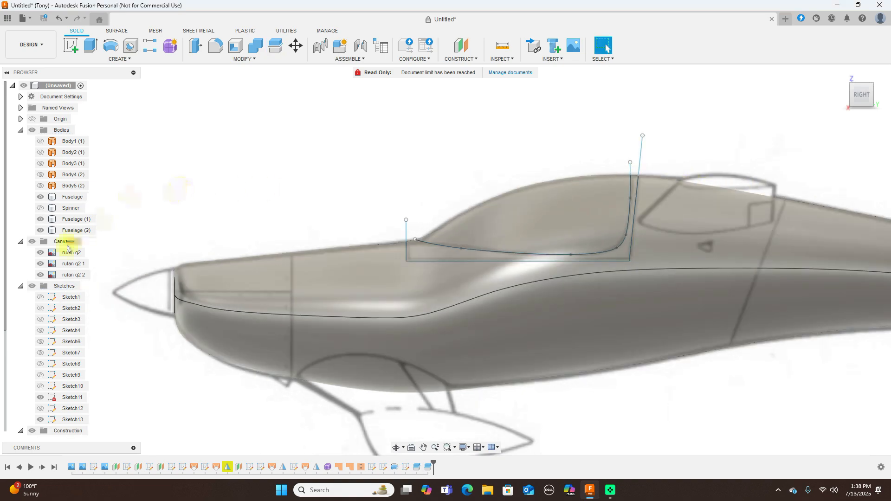
# Hide all sketches and make the Spinner body visible
pyautogui.click(31, 285)
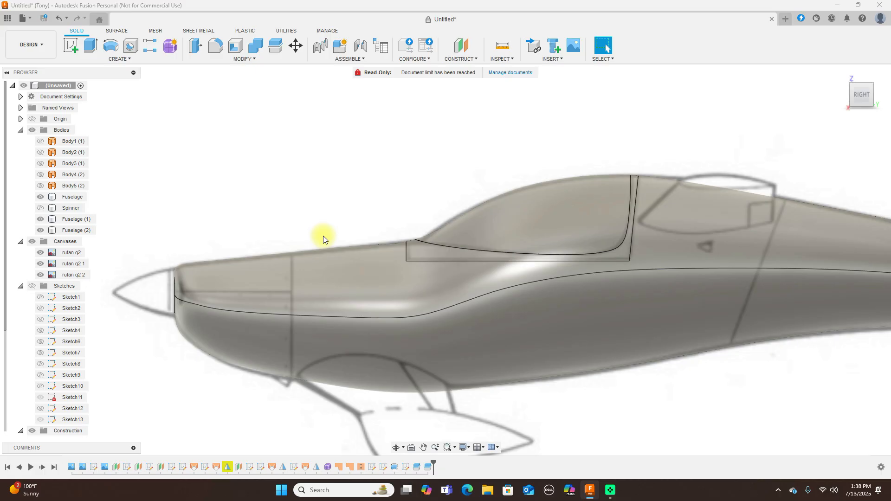
pyautogui.scroll(-3, 323, 240)
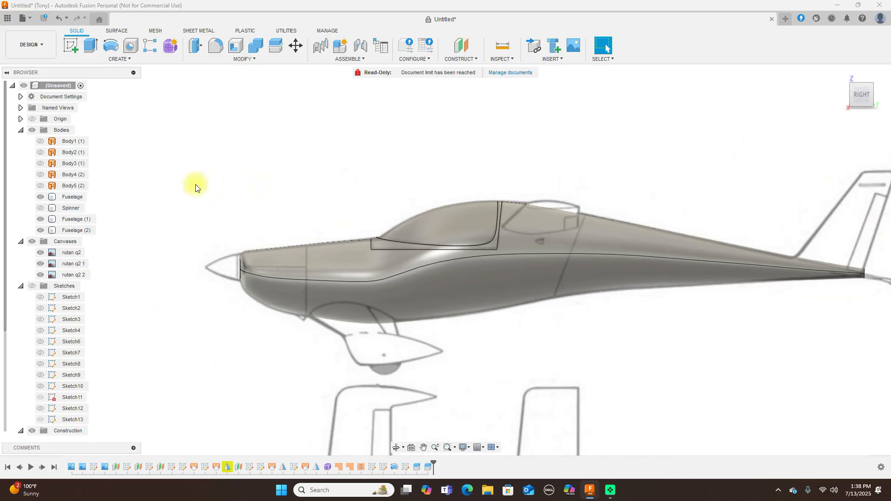
pyautogui.click(41, 209)
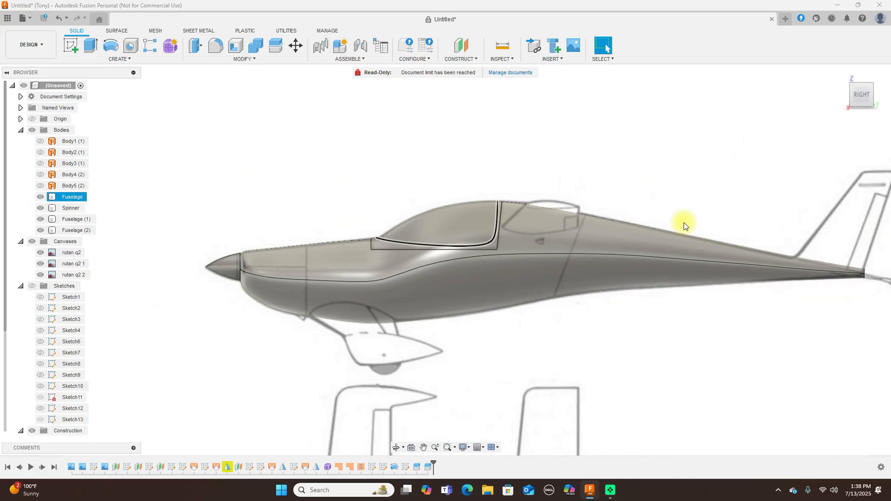
pyautogui.scroll(-2, 696, 195)
pyautogui.moveTo(701, 145); pyautogui.dragTo(652, 146, button='middle')
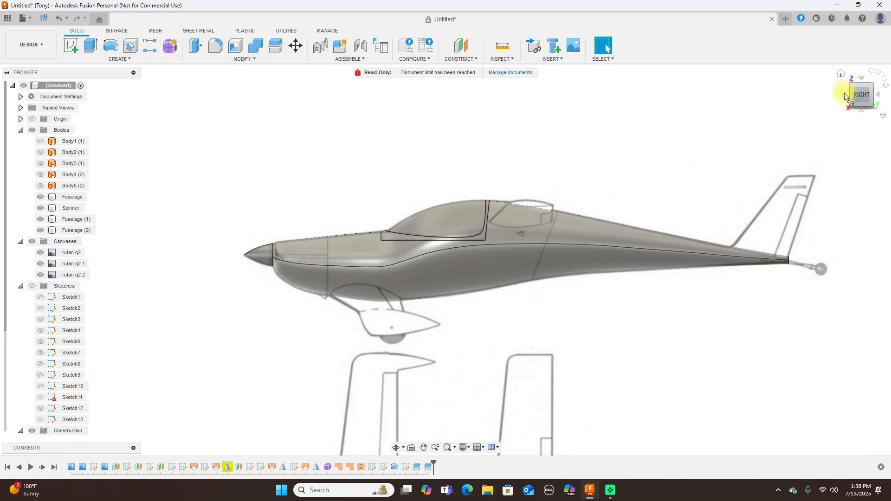
# Compare front and side views, then open the rutan q2 2 canvas options
pyautogui.click(845, 97)
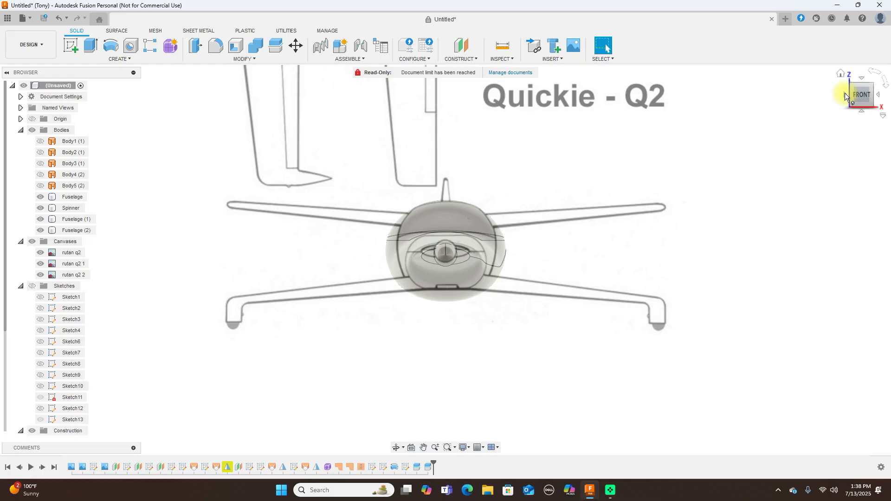
pyautogui.click(877, 97)
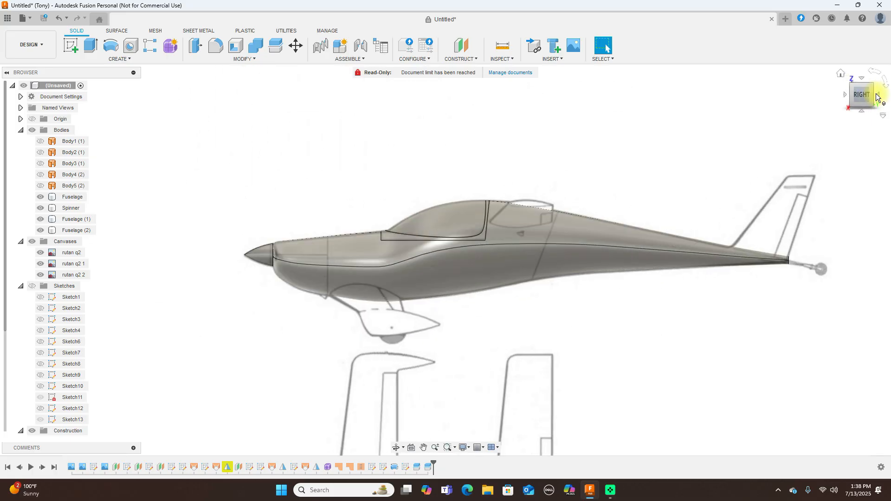
pyautogui.click(845, 94)
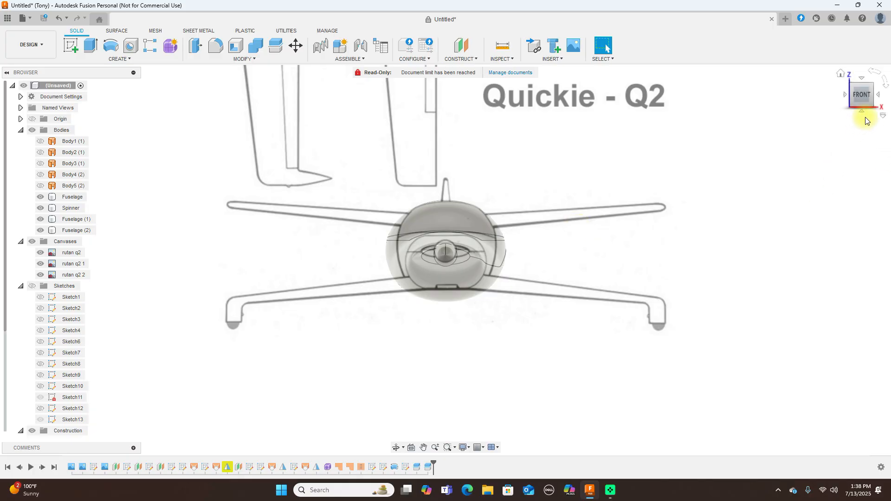
pyautogui.click(877, 96)
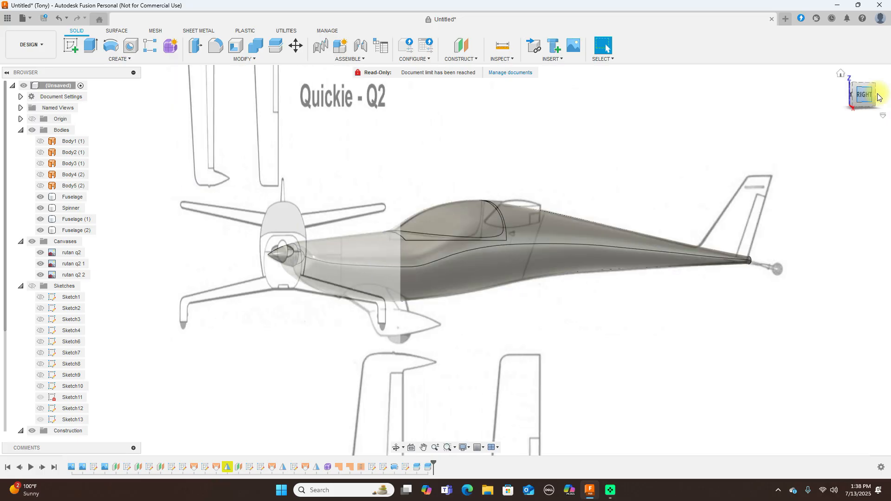
pyautogui.click(845, 95)
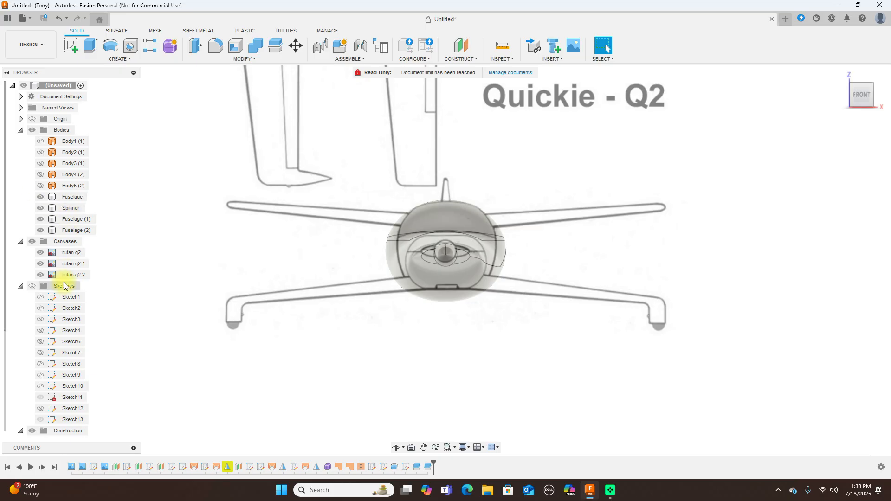
pyautogui.click(42, 275)
pyautogui.rightClick(40, 275)
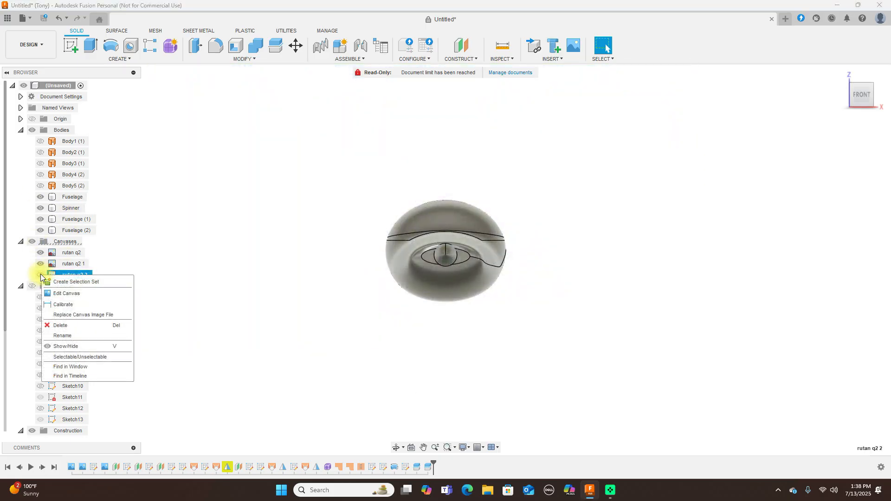
# Edit the rutan q2 2 canvas and drag its image roughly over the fuselage
pyautogui.click(90, 295)
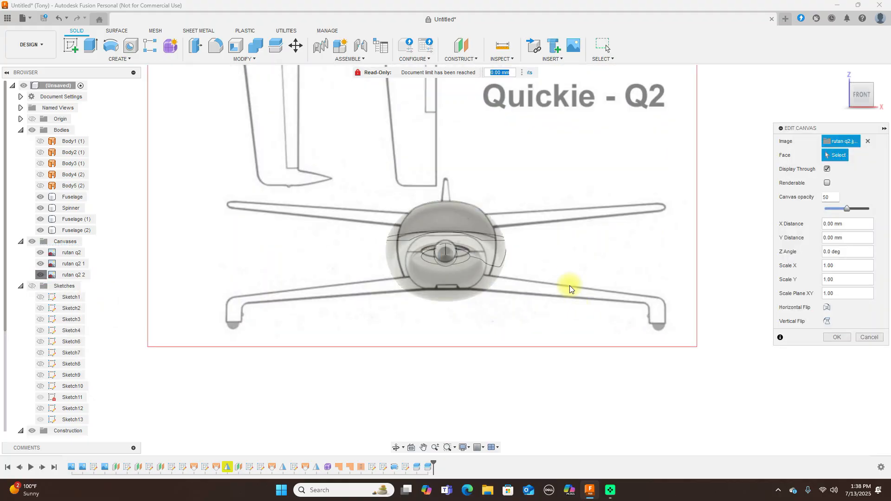
pyautogui.scroll(-4, 569, 294)
pyautogui.moveTo(596, 203); pyautogui.dragTo(583, 281, button='middle')
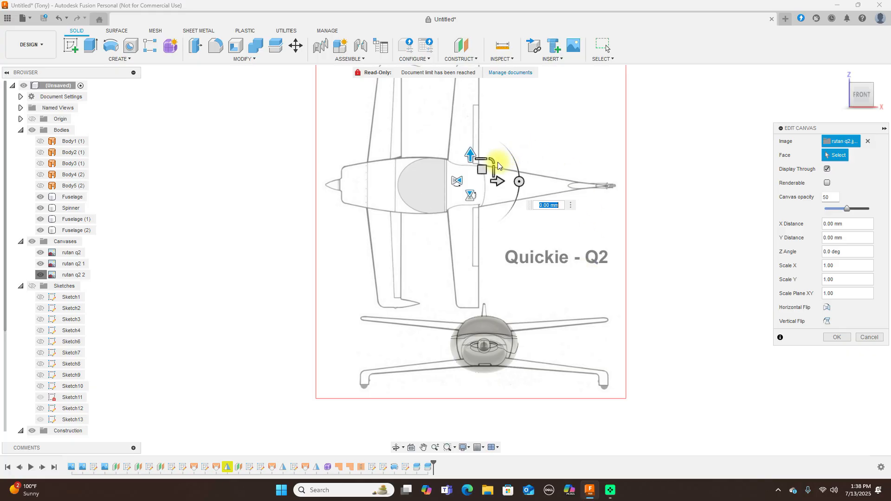
pyautogui.moveTo(492, 159); pyautogui.dragTo(493, 159)
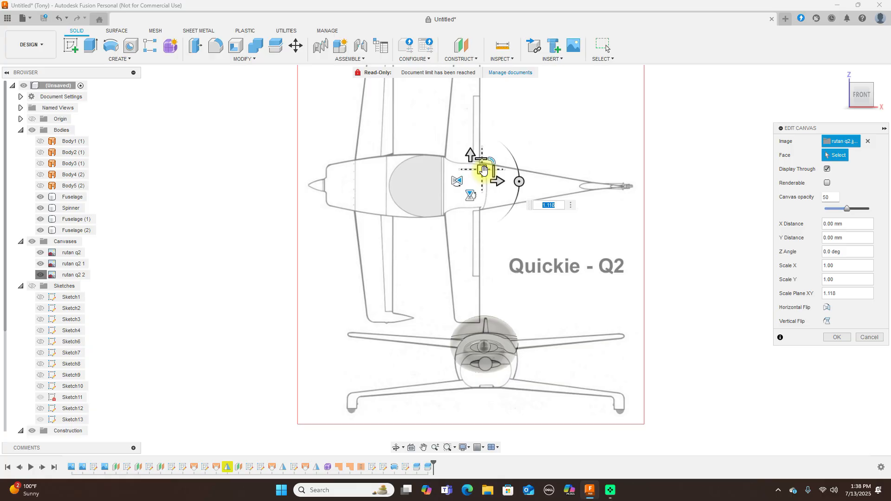
pyautogui.moveTo(481, 168); pyautogui.dragTo(482, 155)
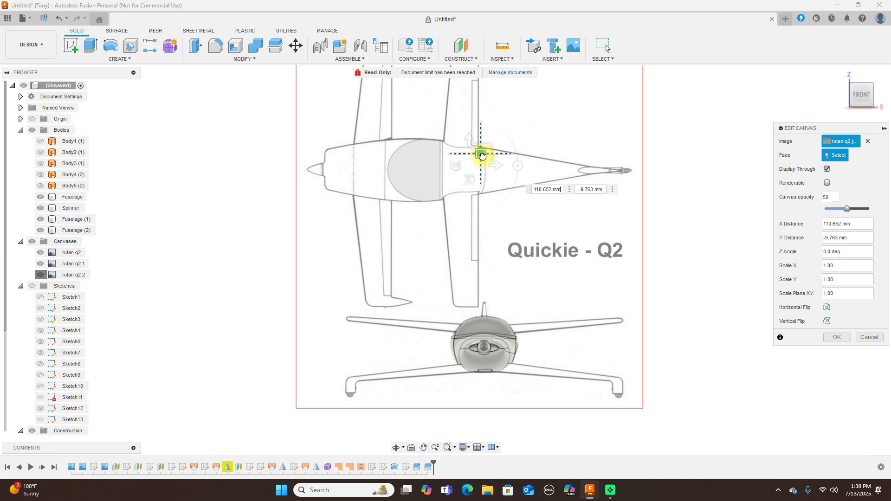
pyautogui.moveTo(482, 155); pyautogui.dragTo(490, 142)
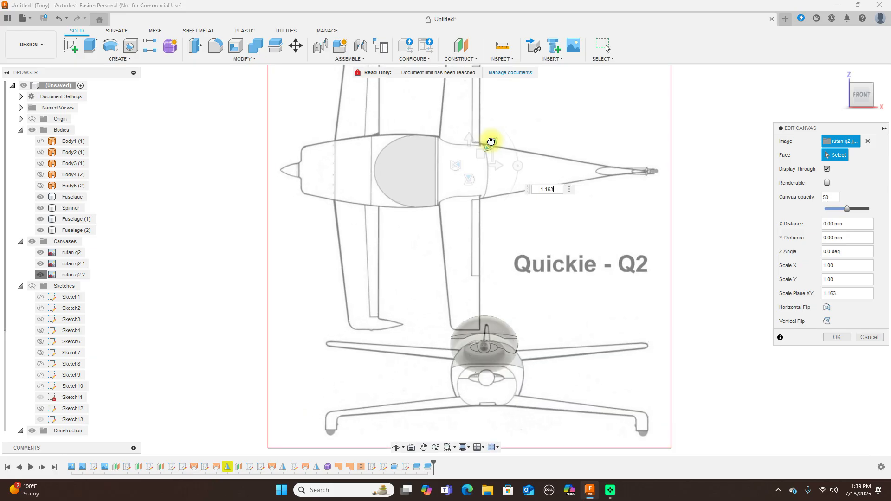
pyautogui.moveTo(481, 151); pyautogui.dragTo(479, 124)
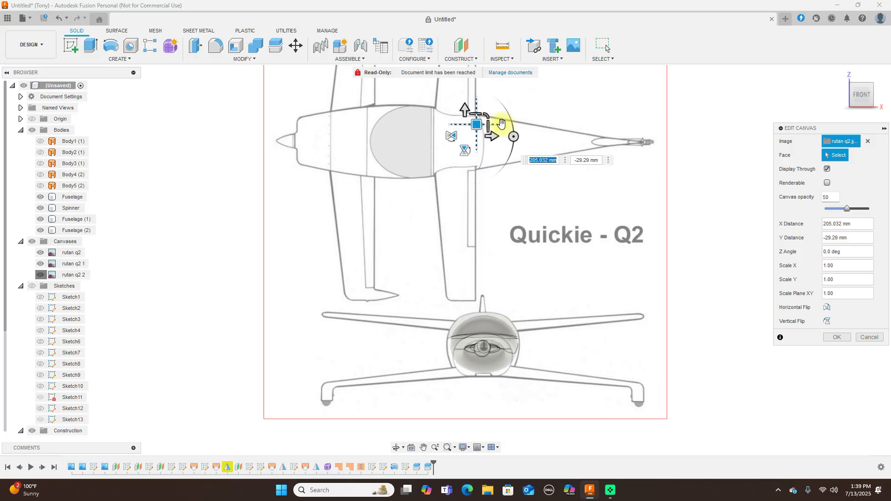
# Fine-tune the canvas scale and position to X 61.835 mm, Y -6.509 mm, scale 1.00, and confirm
pyautogui.click(487, 116)
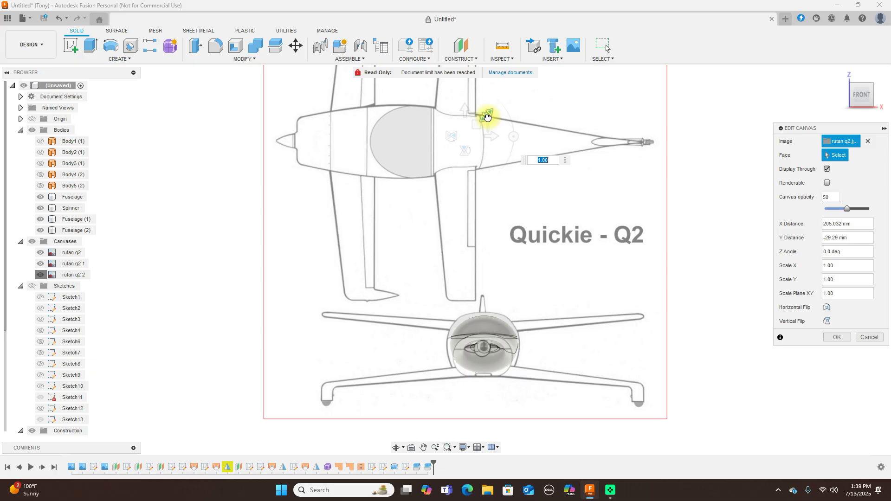
pyautogui.write('0.98')
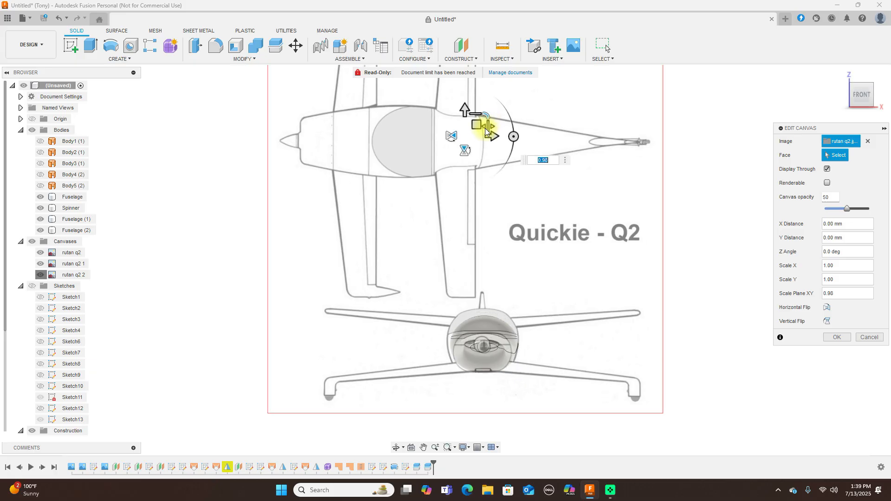
pyautogui.moveTo(477, 124); pyautogui.dragTo(477, 129)
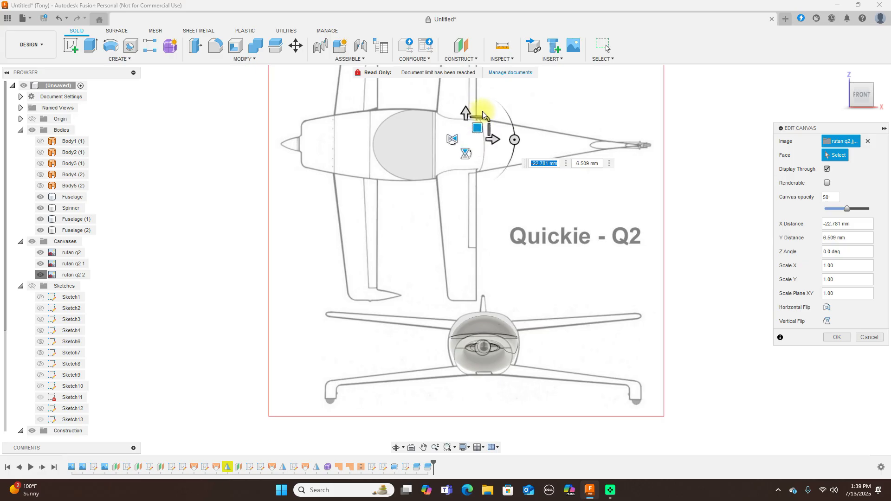
pyautogui.click(487, 119)
pyautogui.moveTo(488, 120); pyautogui.dragTo(481, 153)
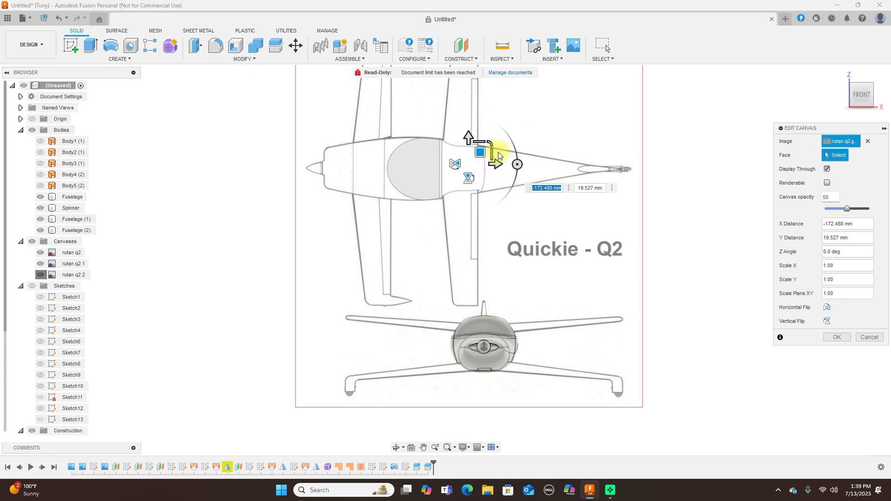
pyautogui.moveTo(491, 142)
pyautogui.mouseDown()
pyautogui.moveTo(482, 155)
pyautogui.moveTo(492, 148)
pyautogui.mouseUp()
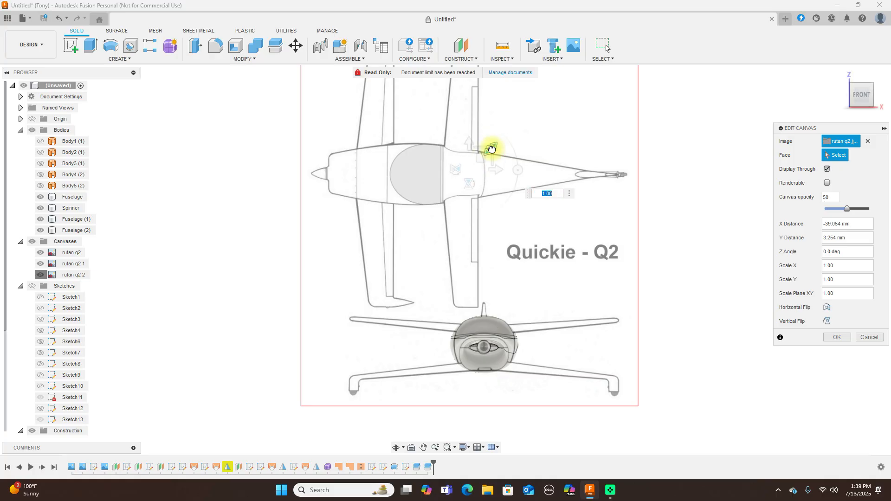
pyautogui.write('1.035')
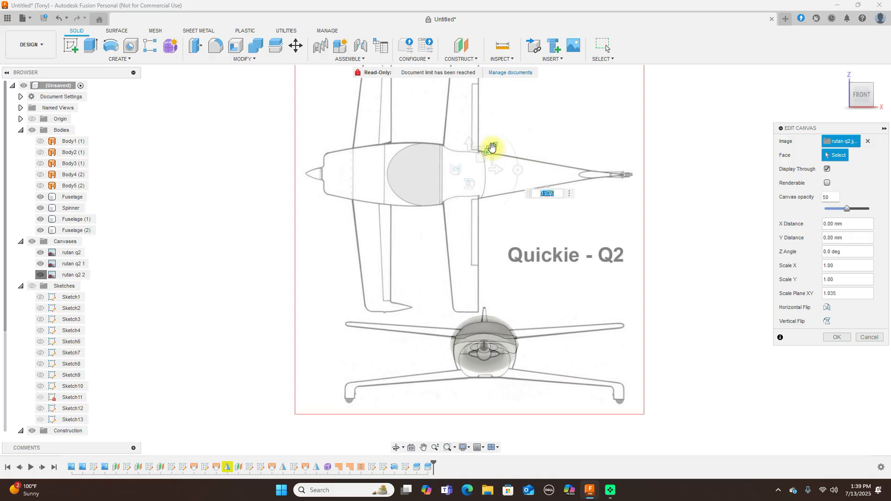
pyautogui.moveTo(483, 155)
pyautogui.mouseDown()
pyautogui.moveTo(490, 142)
pyautogui.moveTo(480, 152)
pyautogui.moveTo(479, 143)
pyautogui.mouseUp()
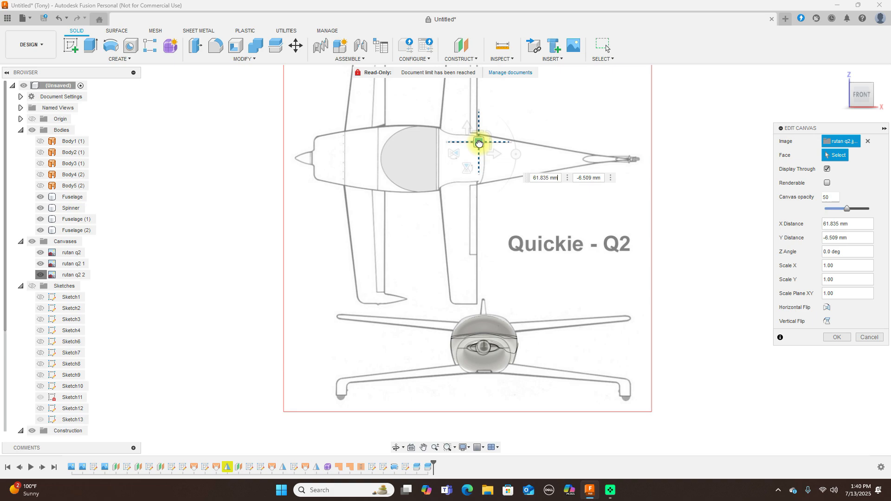
pyautogui.moveTo(479, 143); pyautogui.dragTo(478, 140)
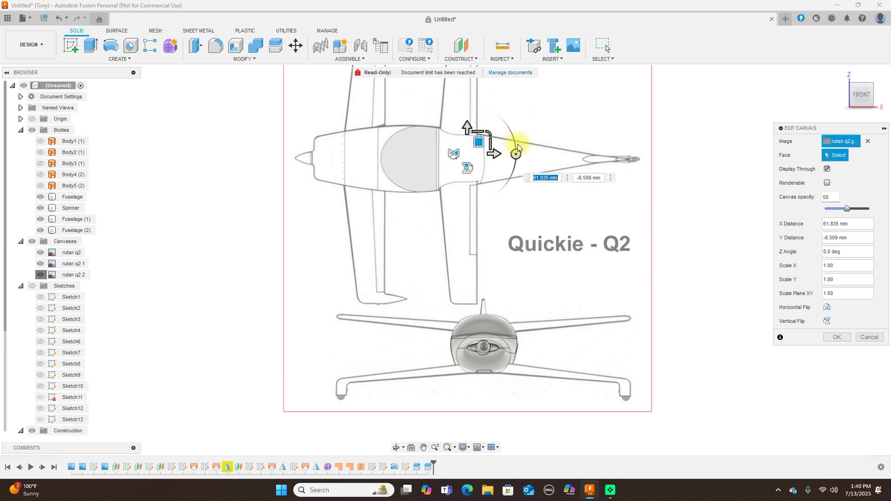
pyautogui.scroll(2, 453, 175)
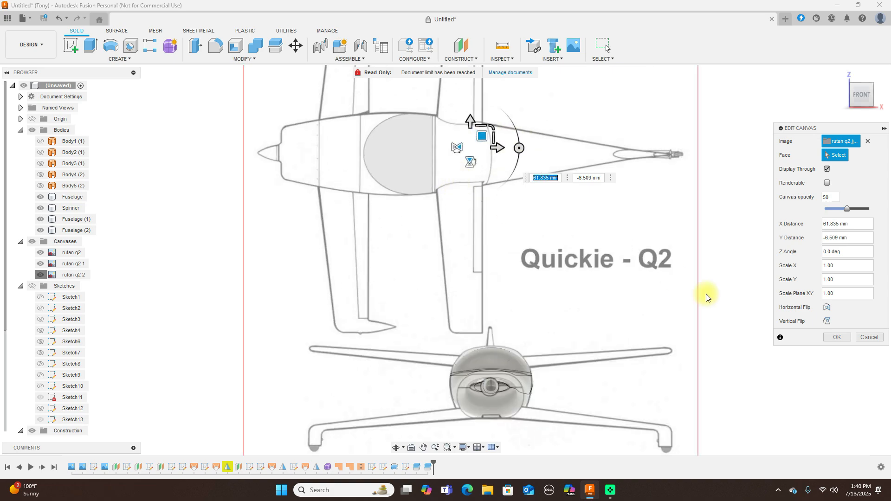
pyautogui.click(836, 337)
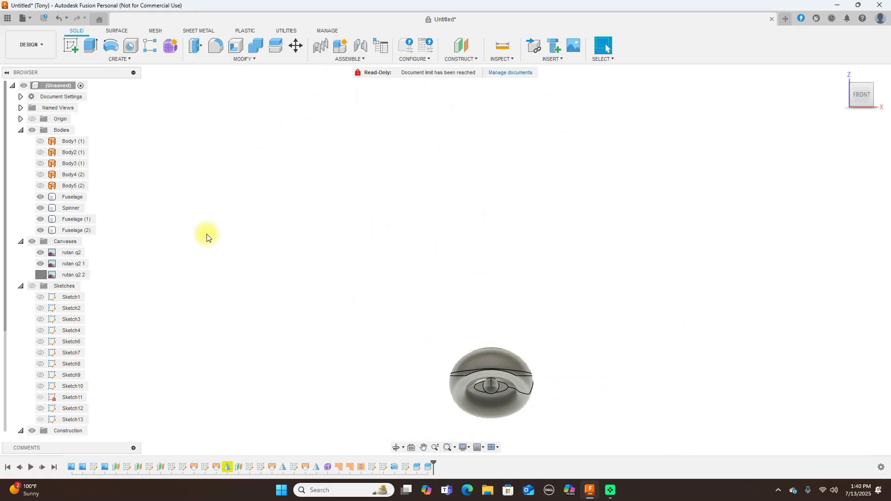
# Show the rutan q2 2 canvas, check side and front views, then open the fuselage Form feature's menu
pyautogui.click(46, 275)
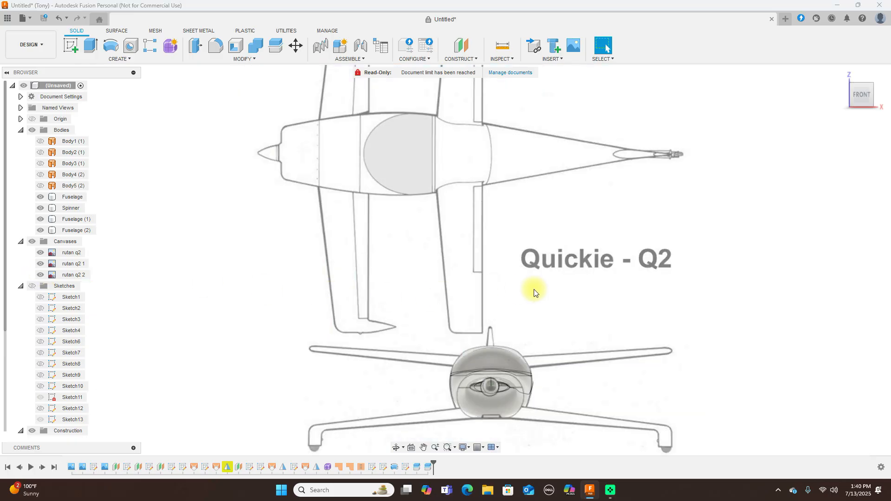
pyautogui.scroll(2, 548, 292)
pyautogui.moveTo(653, 295); pyautogui.dragTo(653, 230, button='middle')
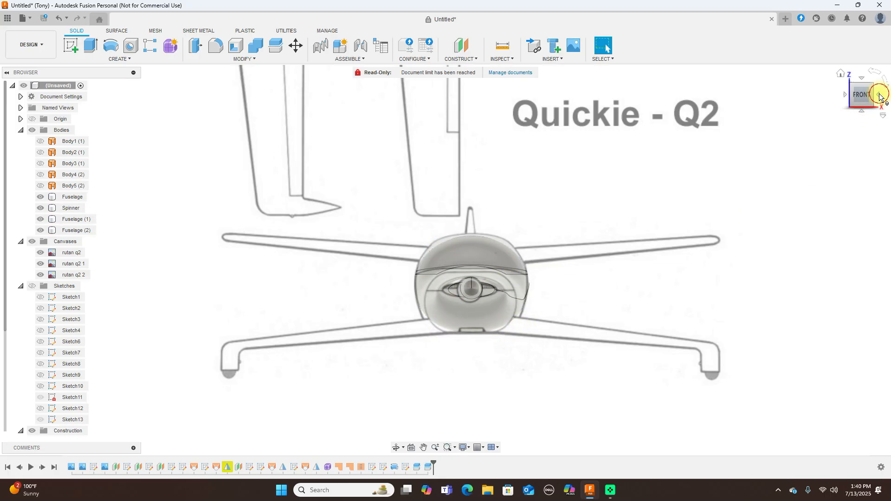
pyautogui.click(877, 94)
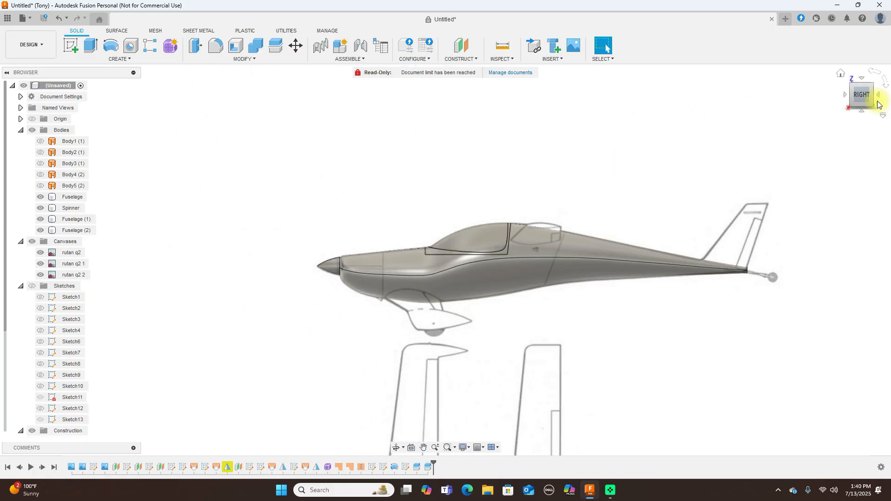
pyautogui.click(845, 96)
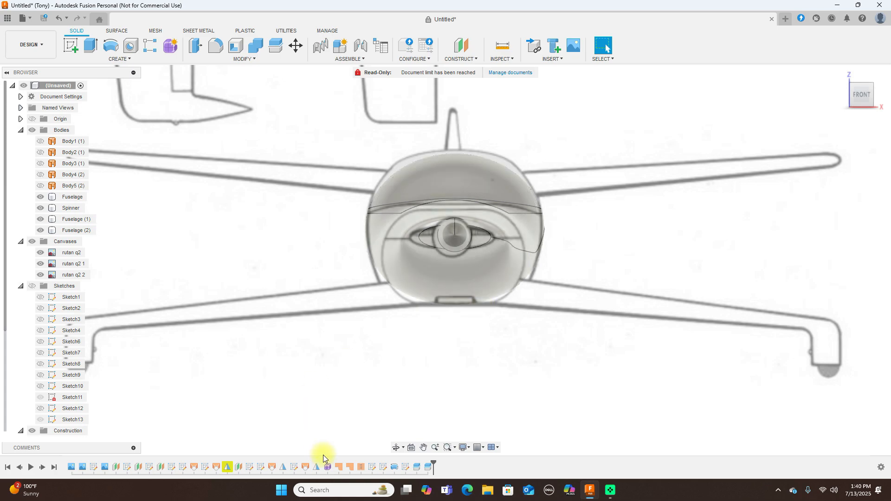
pyautogui.rightClick(327, 466)
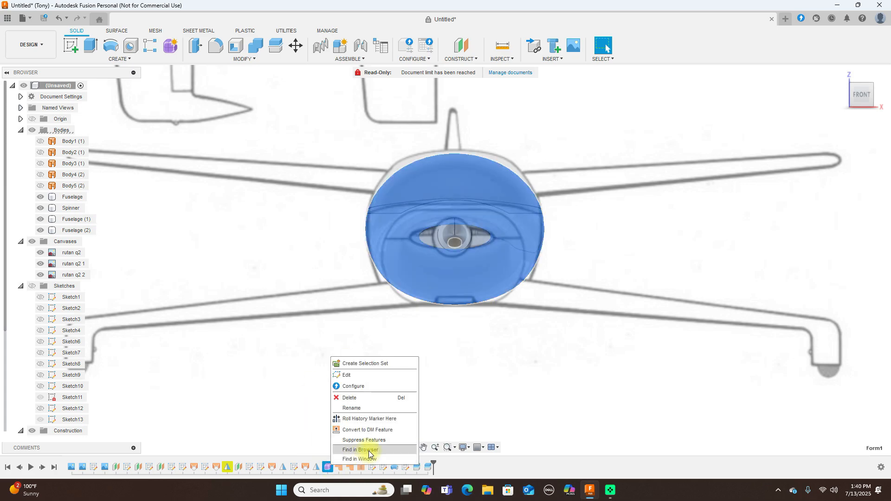
# Enter editing of the fuselage T-spline form and compare its side and front views
pyautogui.click(353, 375)
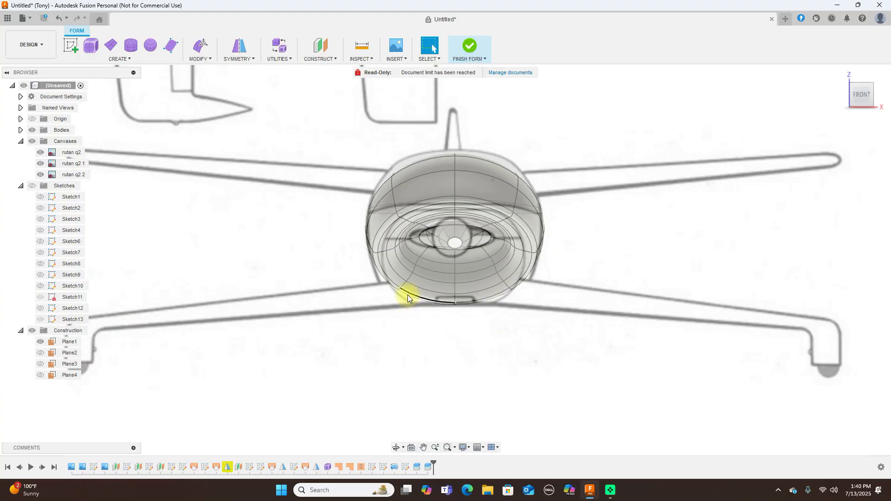
pyautogui.scroll(2, 408, 298)
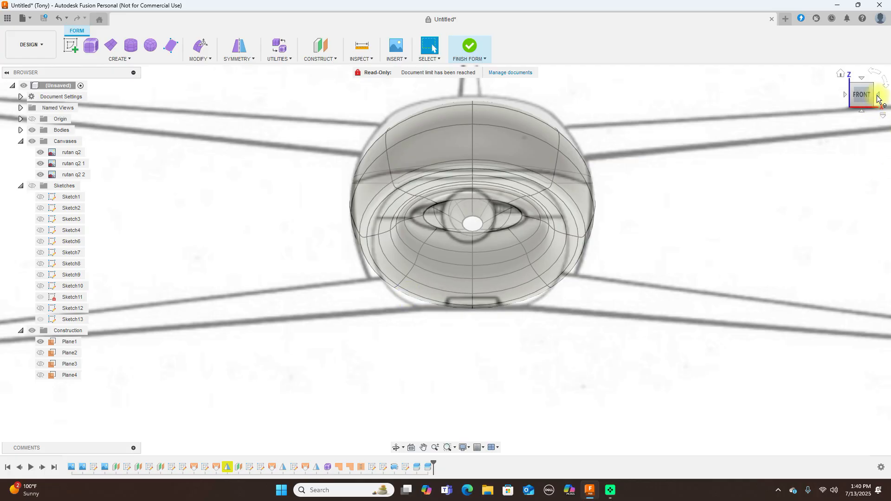
pyautogui.click(880, 96)
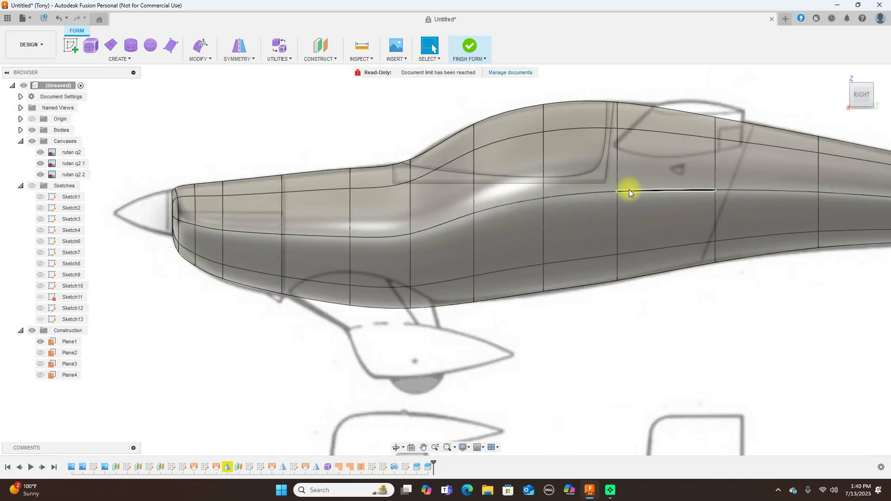
pyautogui.click(851, 95)
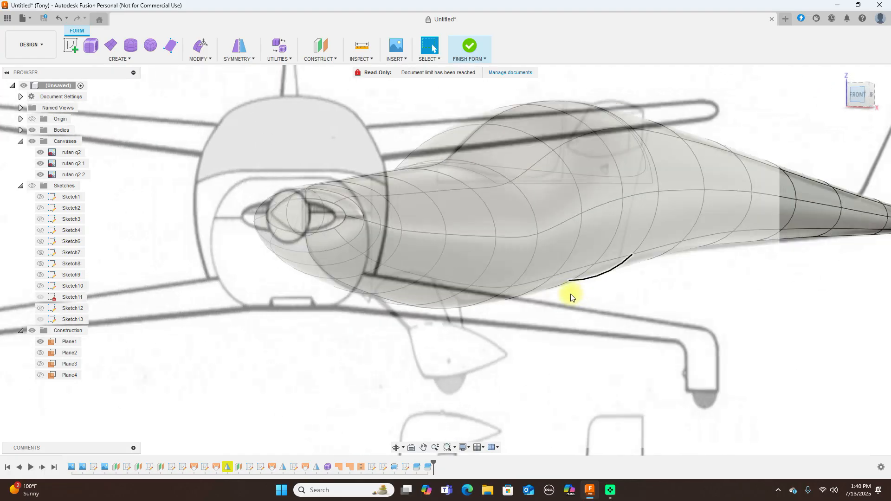
pyautogui.click(877, 96)
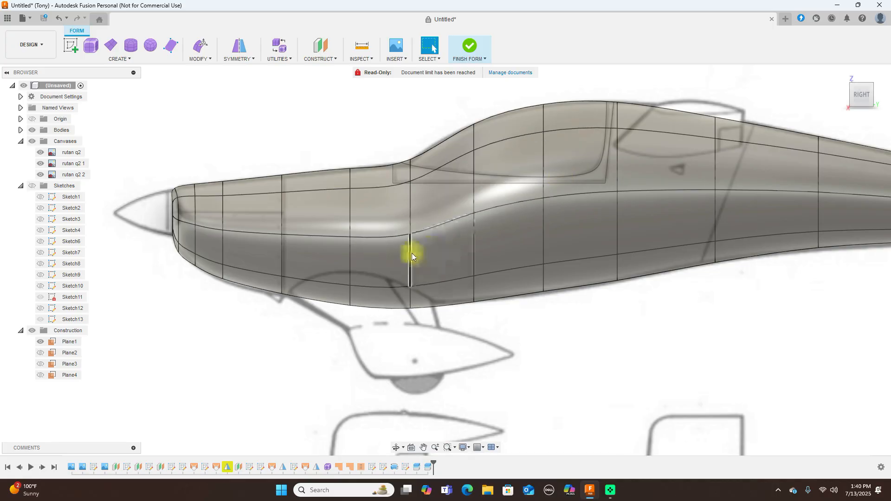
# Select the fuselage's lower right edge and start an Edit Form move on it
pyautogui.click(411, 301)
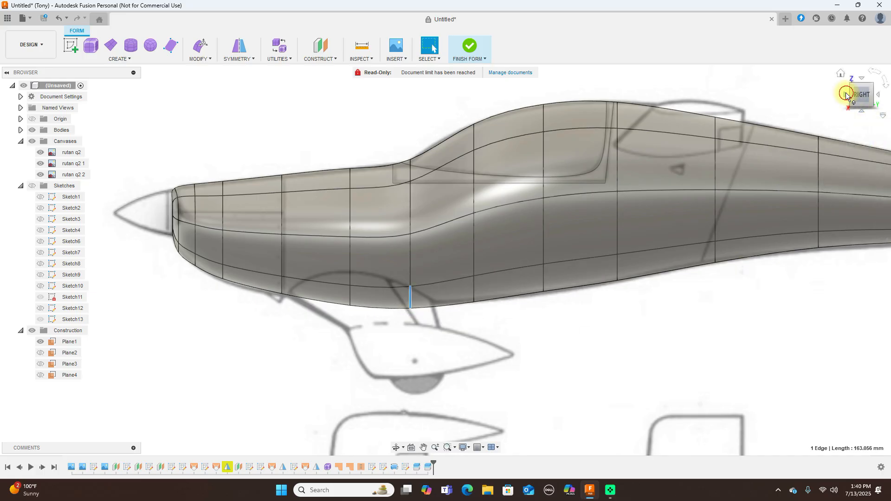
pyautogui.click(846, 95)
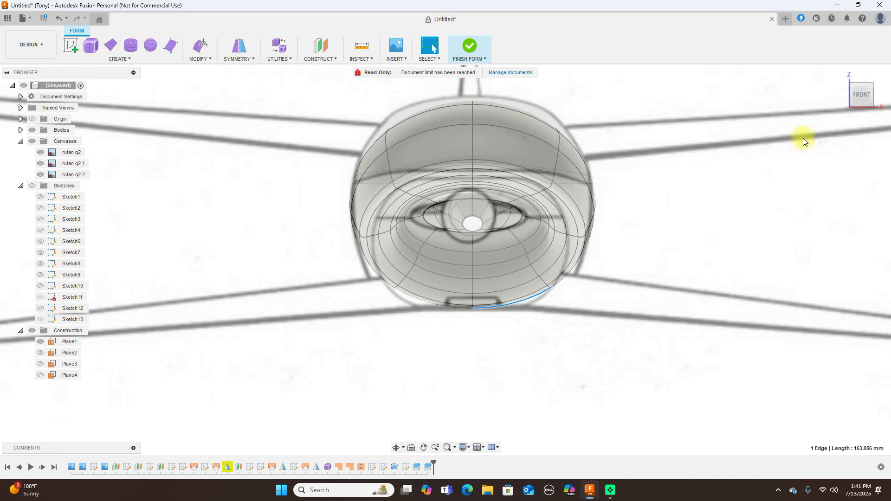
pyautogui.click(572, 274)
pyautogui.rightClick(700, 251)
pyautogui.click(733, 238)
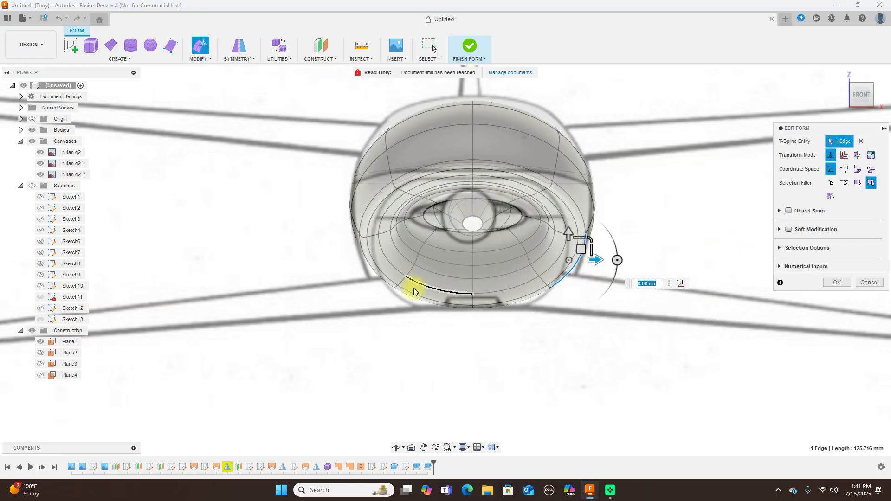
# Add the lower left edge to the selection and pull both lower edges downward
pyautogui.keyDown('shift'); pyautogui.click(371, 271); pyautogui.keyUp('shift')
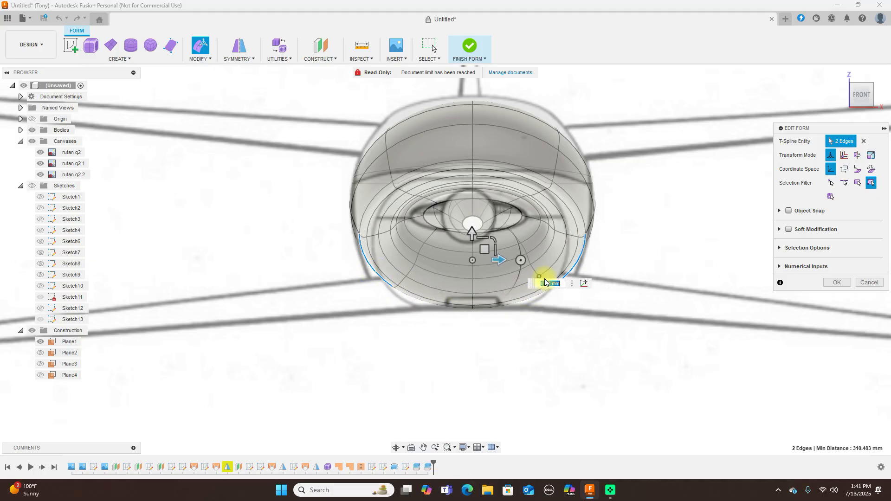
pyautogui.click(484, 251)
pyautogui.moveTo(484, 251); pyautogui.dragTo(482, 263)
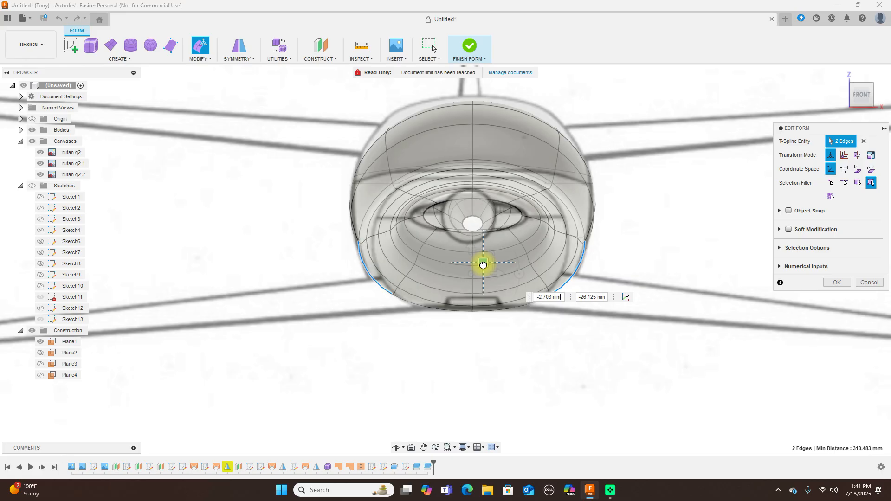
pyautogui.moveTo(483, 264); pyautogui.dragTo(483, 264)
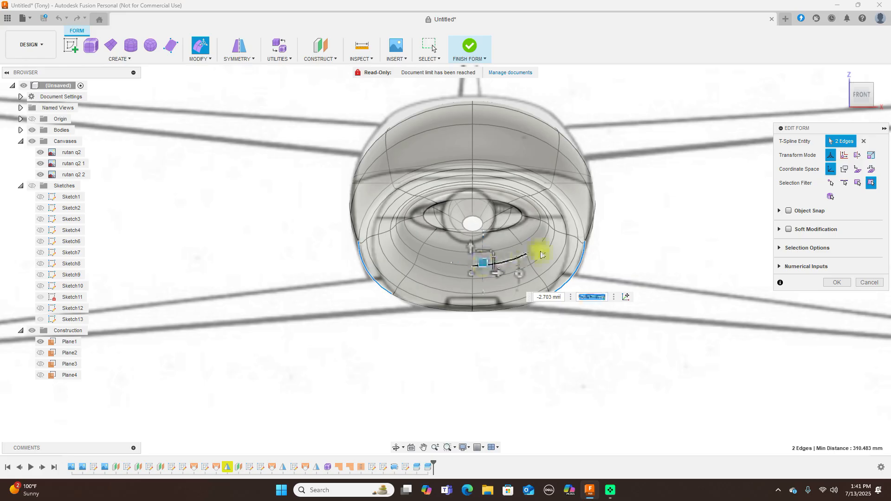
# Push one vertex on each side of the fuselage outward
pyautogui.click(585, 243)
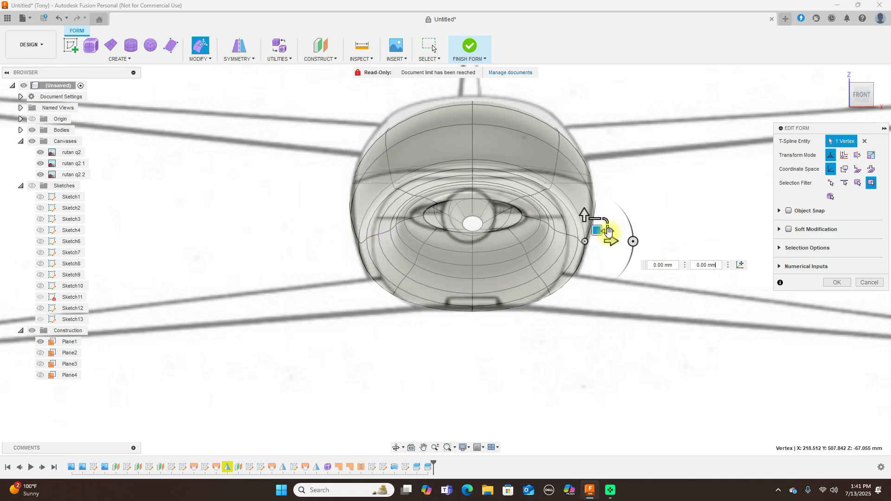
pyautogui.moveTo(598, 229); pyautogui.dragTo(603, 230)
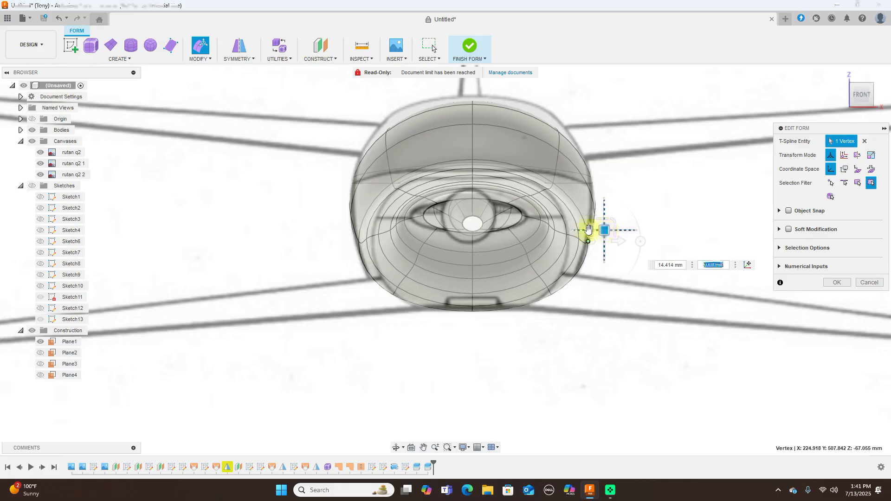
pyautogui.click(358, 242)
pyautogui.moveTo(372, 229); pyautogui.dragTo(364, 231)
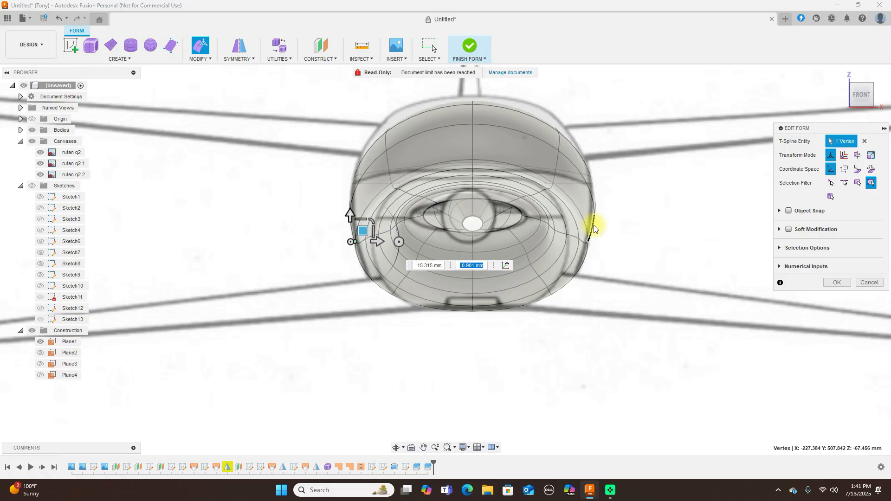
pyautogui.scroll(3, 594, 229)
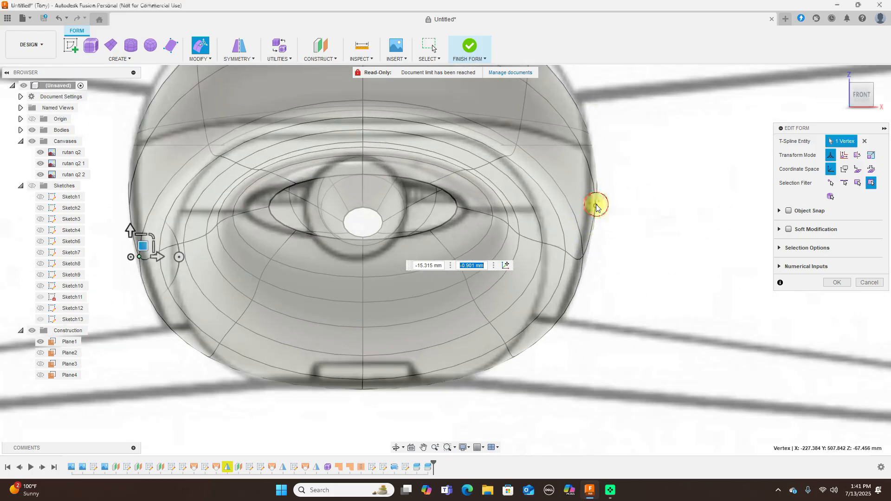
# Nudge another pair of side vertices inward and up, moving them 4.256 mm and 1.419 mm
pyautogui.click(596, 204)
pyautogui.moveTo(609, 195); pyautogui.dragTo(597, 195)
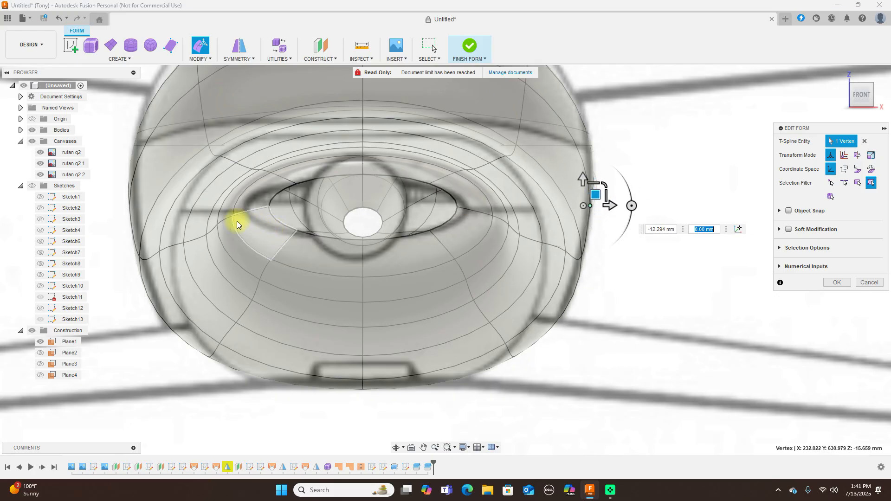
pyautogui.click(140, 201)
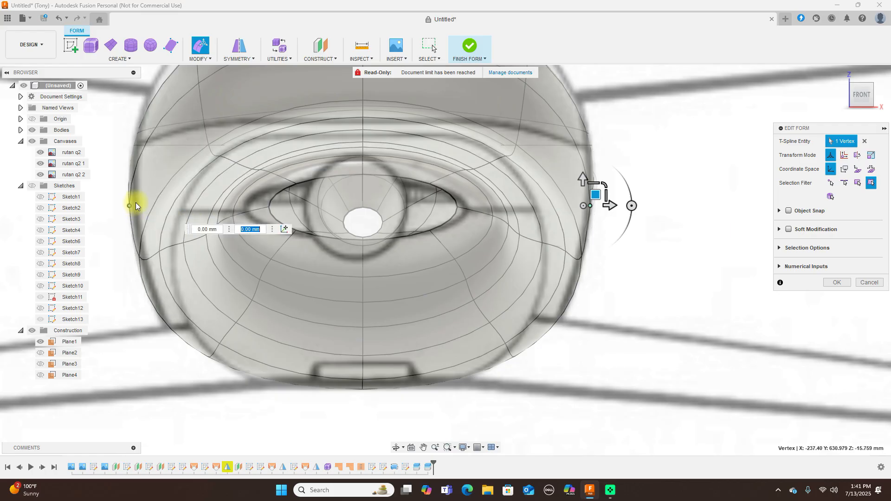
pyautogui.moveTo(142, 203); pyautogui.dragTo(144, 193)
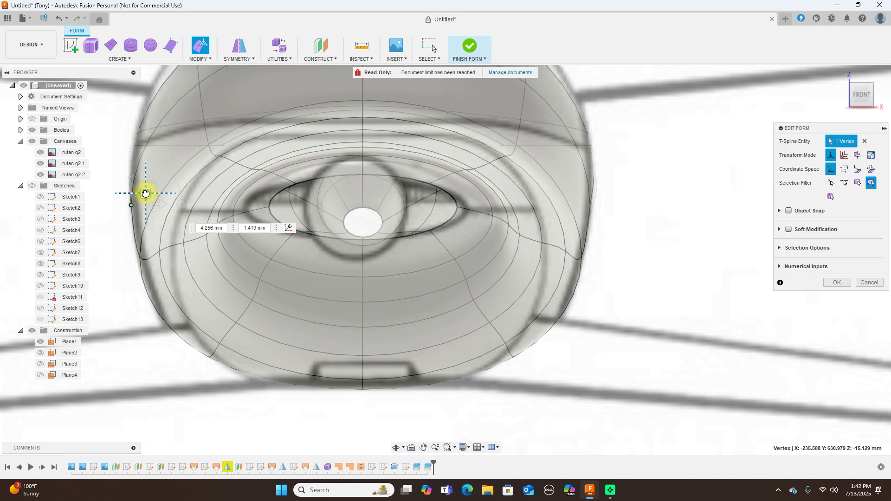
pyautogui.moveTo(146, 193); pyautogui.dragTo(145, 193)
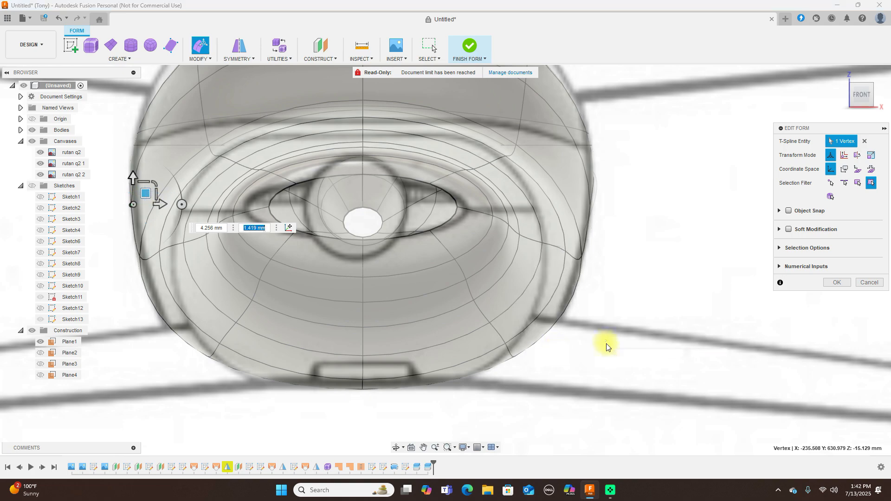
pyautogui.scroll(-3, 608, 345)
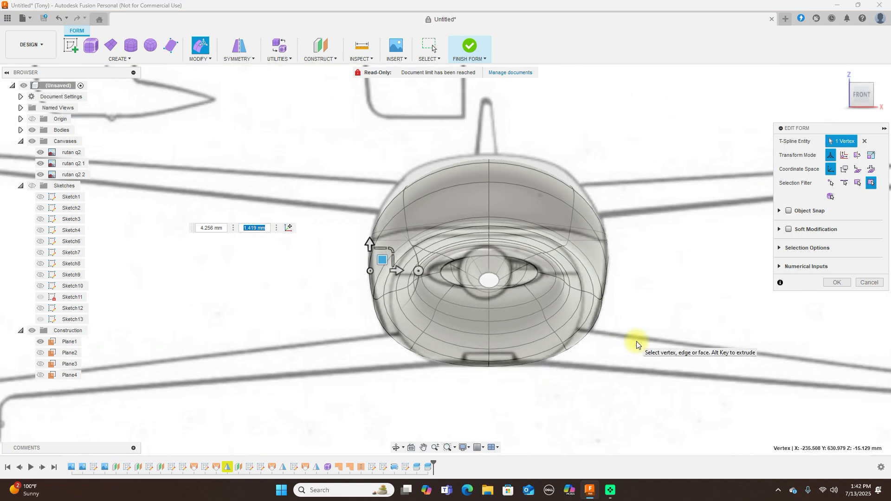
pyautogui.click(878, 96)
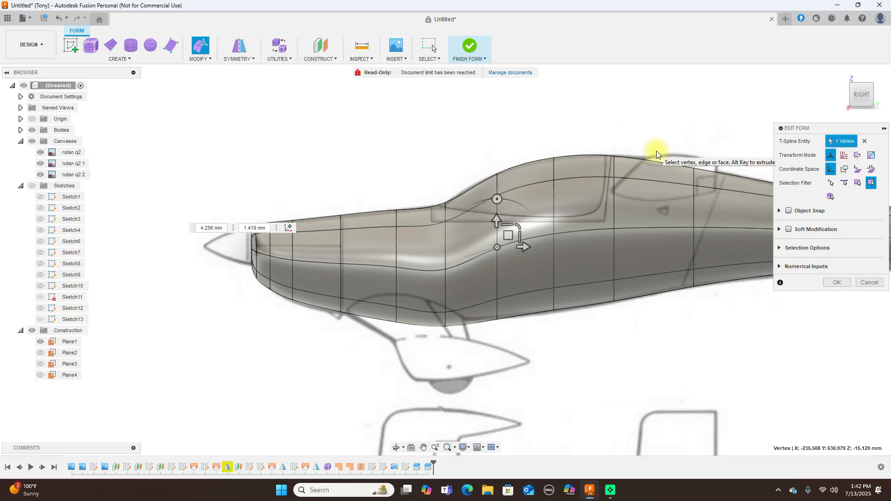
# In box display, raise two vertices below the canopy on the fuselage's left side
pyautogui.scroll(-2, 733, 261)
pyautogui.moveTo(661, 337); pyautogui.dragTo(541, 340, button='middle')
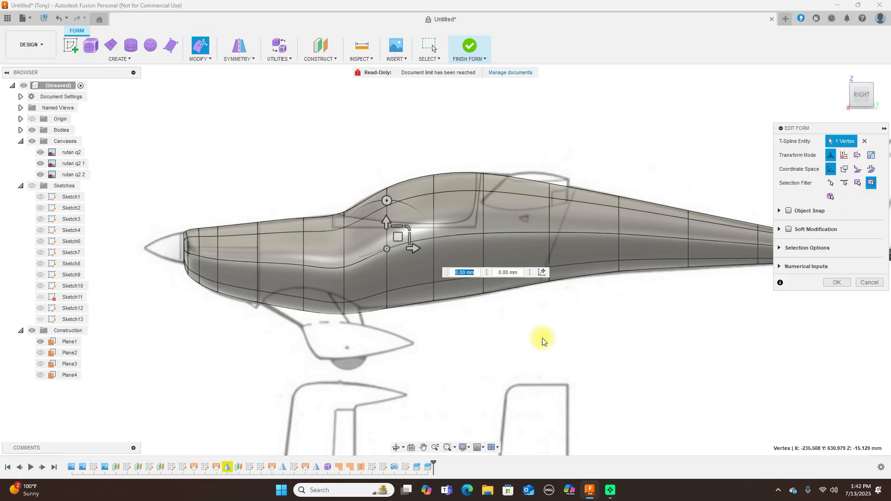
pyautogui.hotkey('alt', '1')
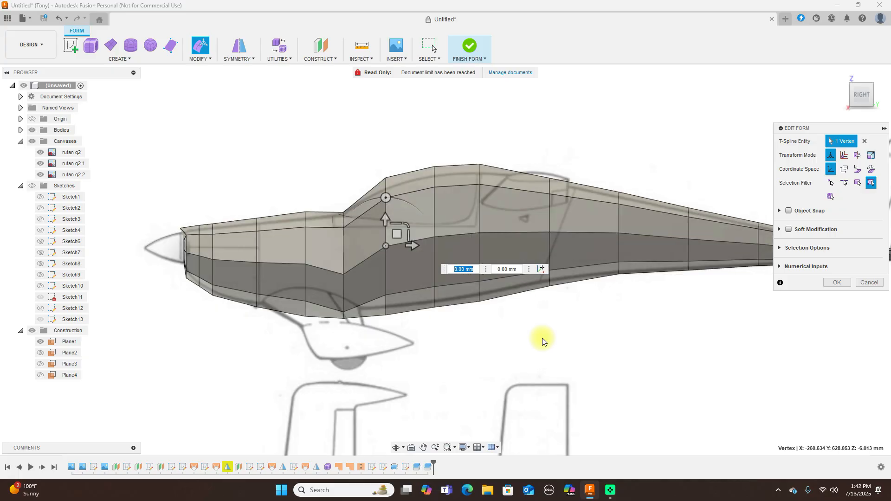
pyautogui.click(344, 275)
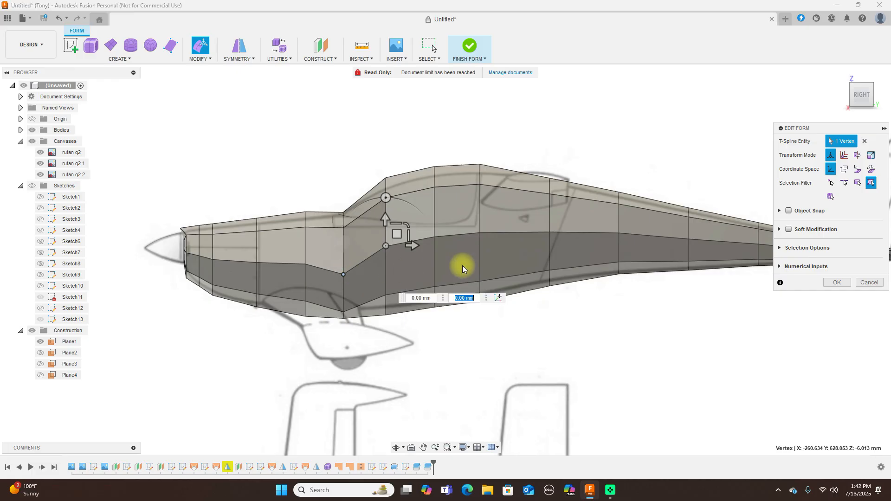
pyautogui.click(844, 95)
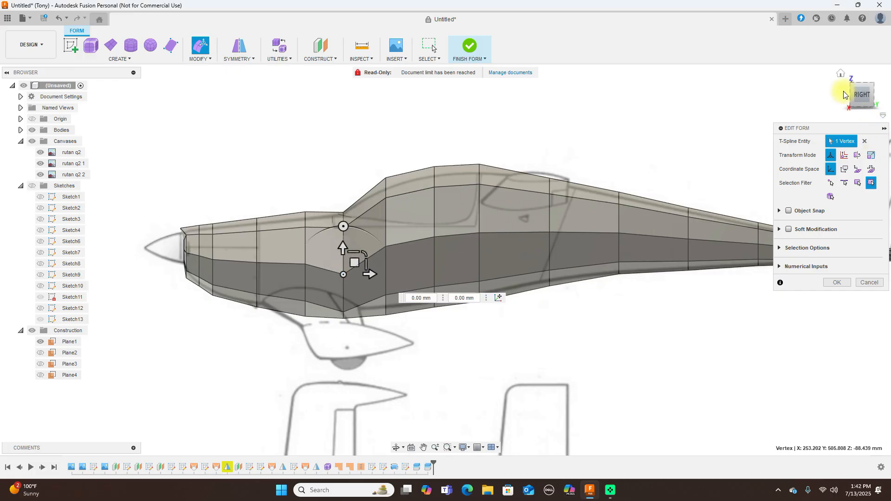
pyautogui.click(843, 91)
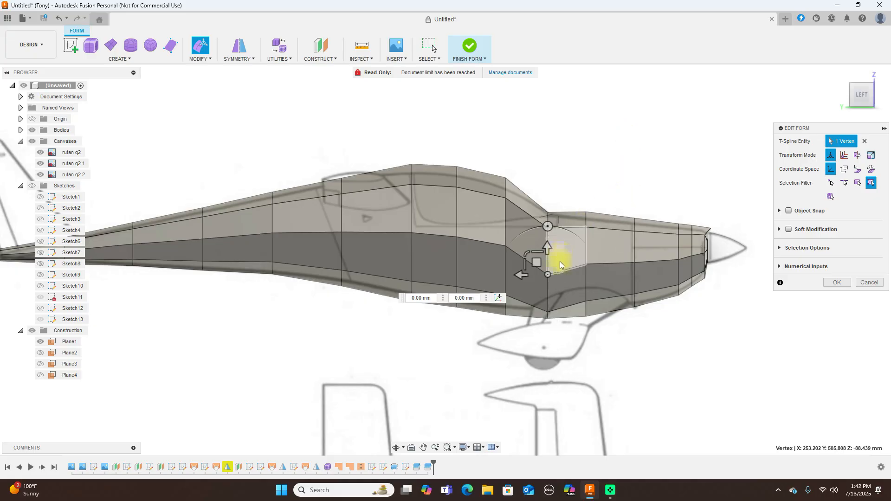
pyautogui.keyDown('shift'); pyautogui.click(549, 276); pyautogui.keyUp('shift')
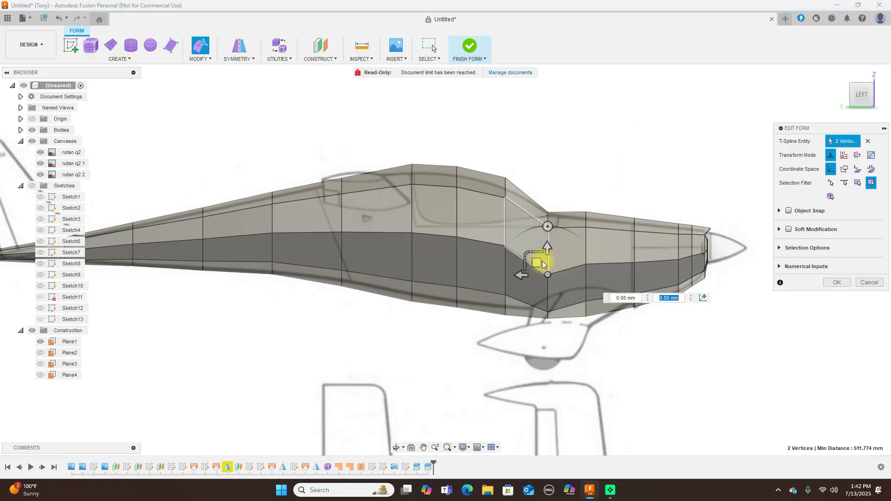
pyautogui.moveTo(537, 261); pyautogui.dragTo(538, 247)
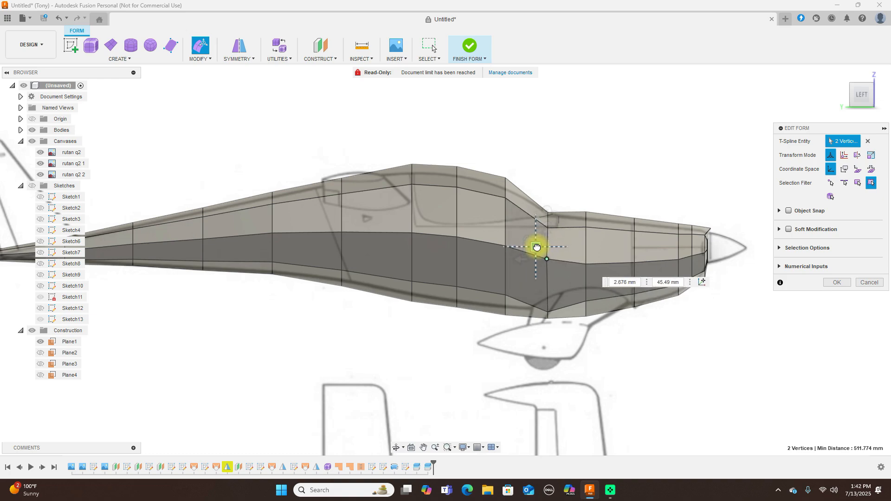
pyautogui.moveTo(537, 247); pyautogui.dragTo(537, 247)
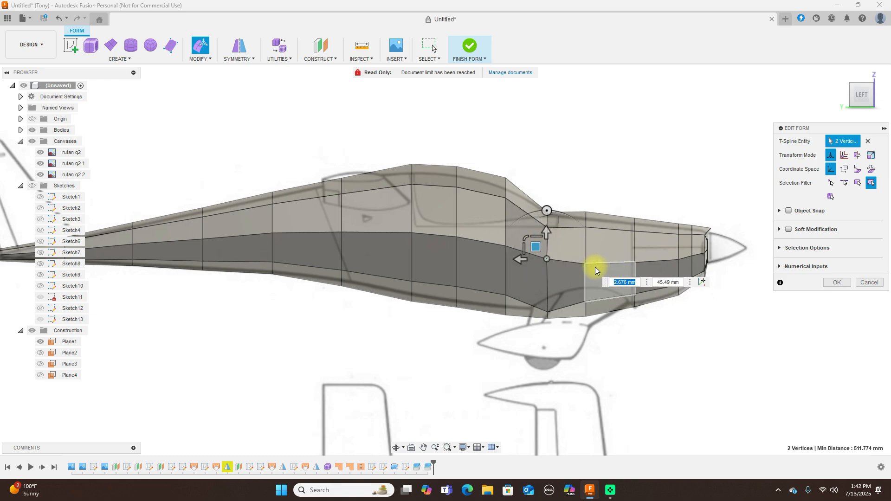
# Move a lower vertex pair on the right side by 1.338 mm and 29.435 mm, then preview smoothed
pyautogui.click(547, 311)
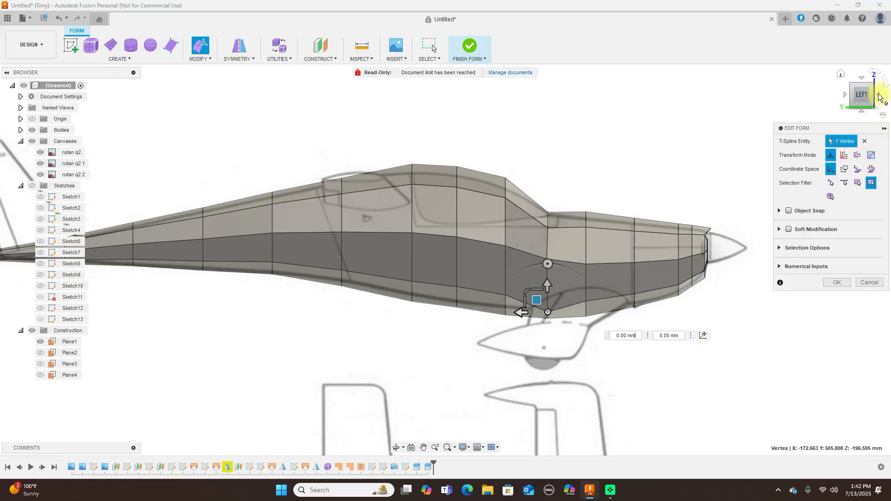
pyautogui.click(879, 97)
pyautogui.click(879, 98)
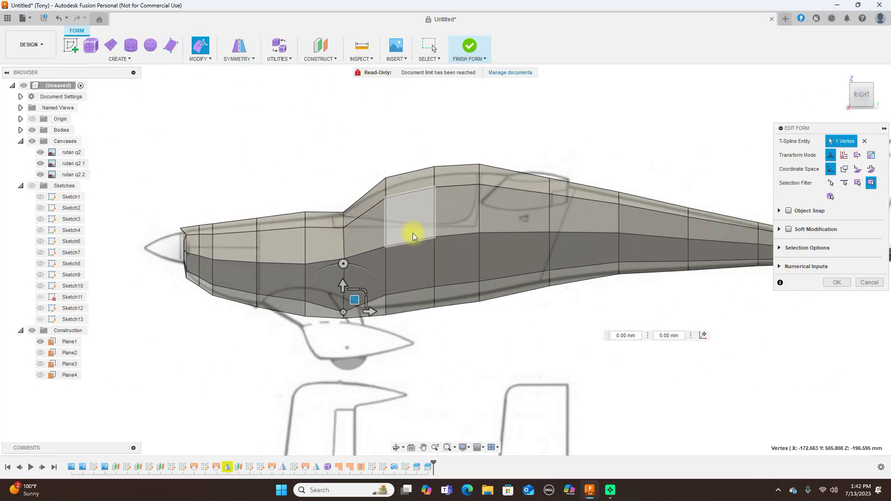
pyautogui.keyDown('shift'); pyautogui.click(343, 312); pyautogui.keyUp('shift')
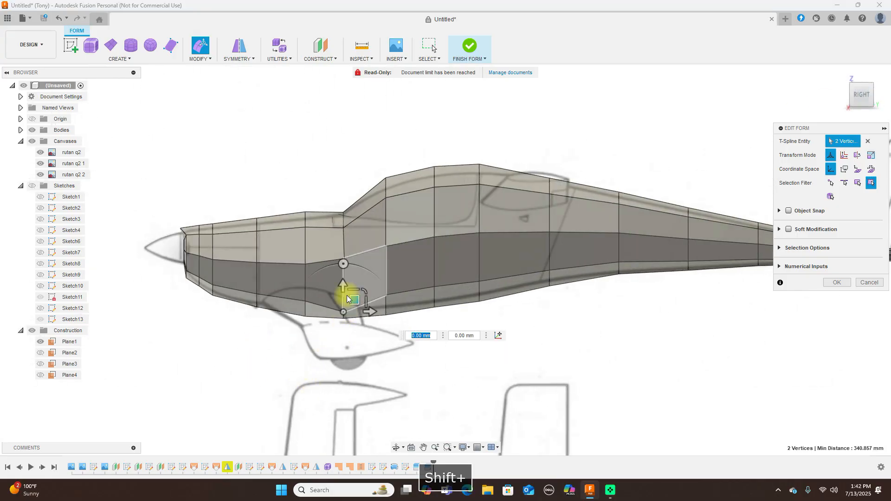
pyautogui.moveTo(355, 298); pyautogui.dragTo(356, 288)
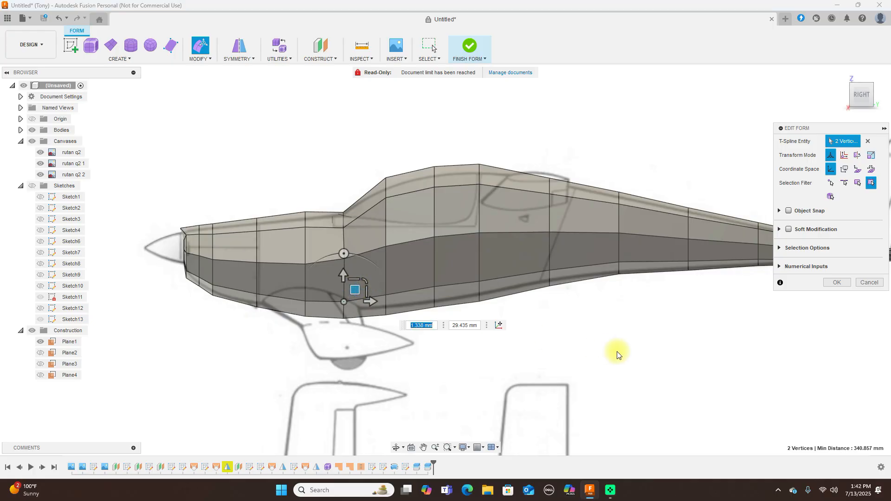
pyautogui.hotkey('alt', '3')
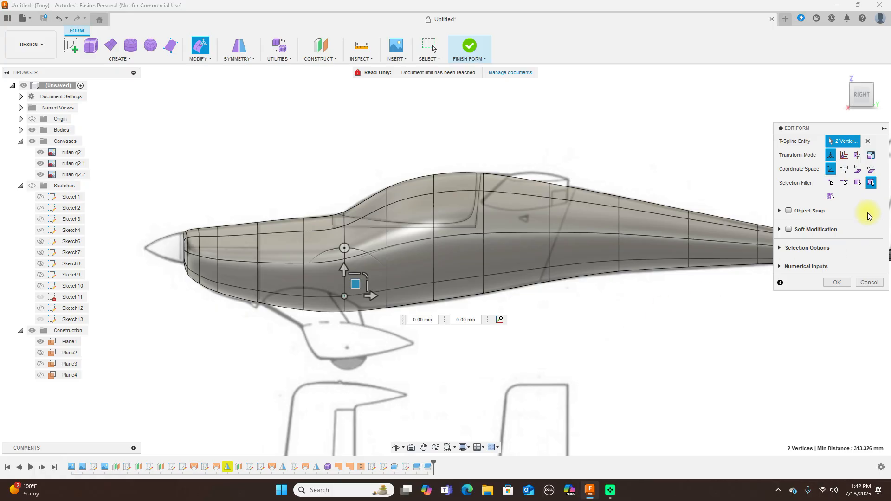
# Back in box display, shift a matching vertex pair to reshape the fuselage's left side
pyautogui.scroll(-2, 739, 248)
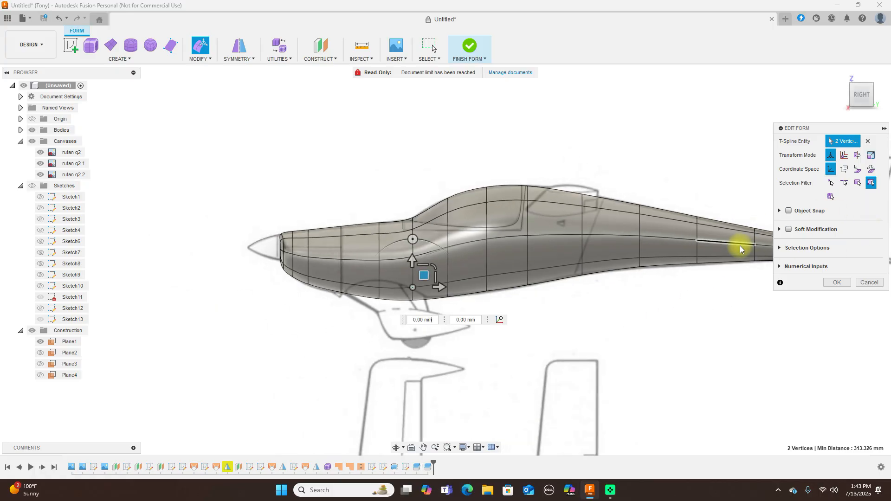
pyautogui.scroll(2, 608, 237)
pyautogui.scroll(1, 609, 239)
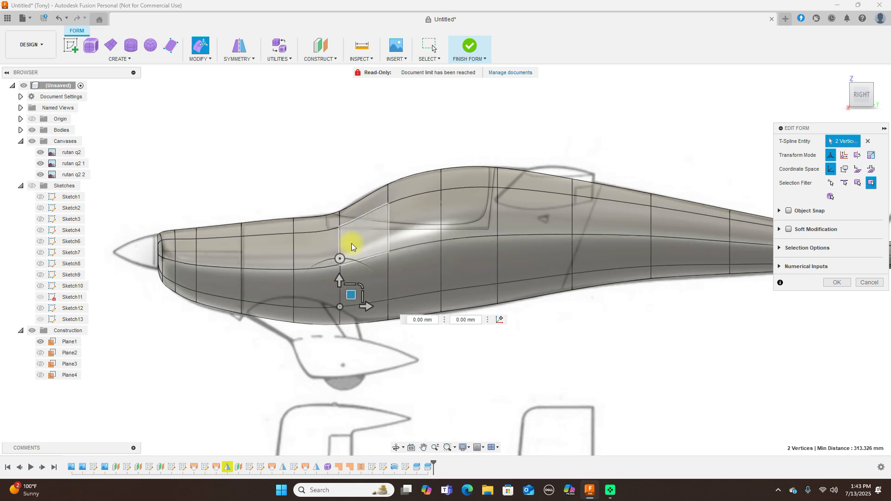
pyautogui.hotkey('alt', '1')
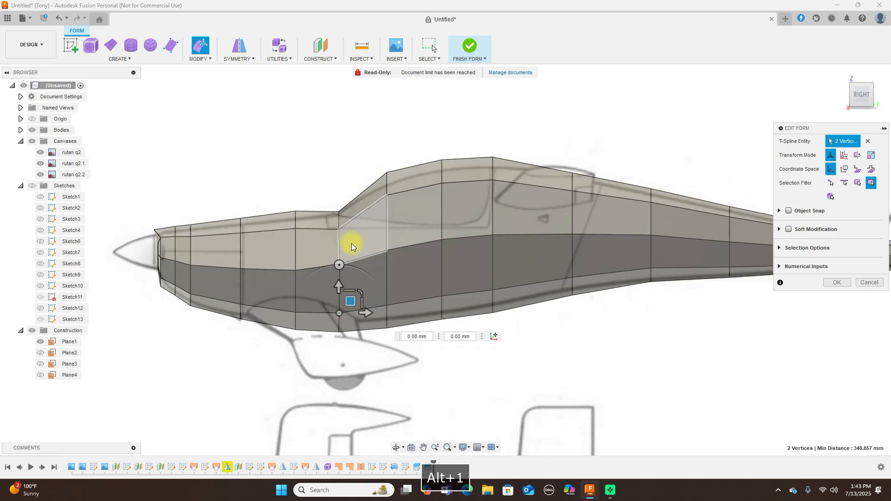
pyautogui.click(295, 271)
pyautogui.click(845, 93)
pyautogui.click(845, 94)
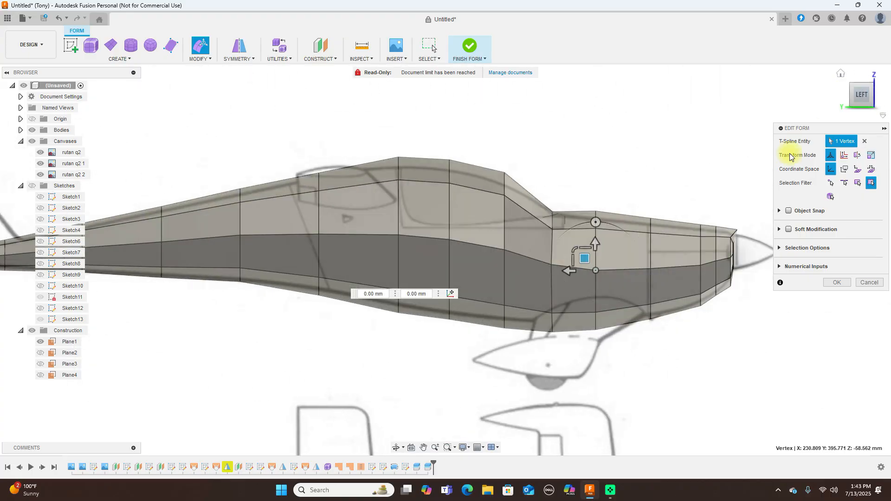
pyautogui.keyDown('shift'); pyautogui.click(596, 265); pyautogui.keyUp('shift')
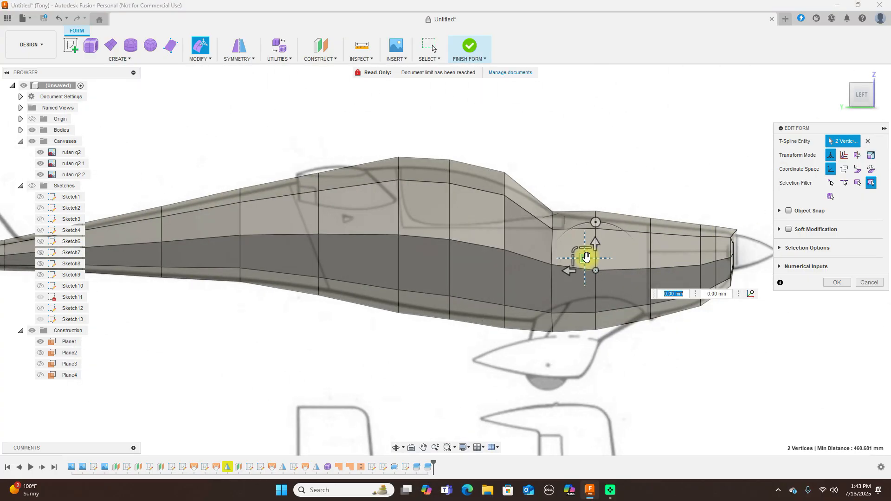
pyautogui.moveTo(586, 256); pyautogui.dragTo(587, 255)
# Move a vertex pair ahead of the cockpit on the right side and preview it smoothed
pyautogui.click(552, 265)
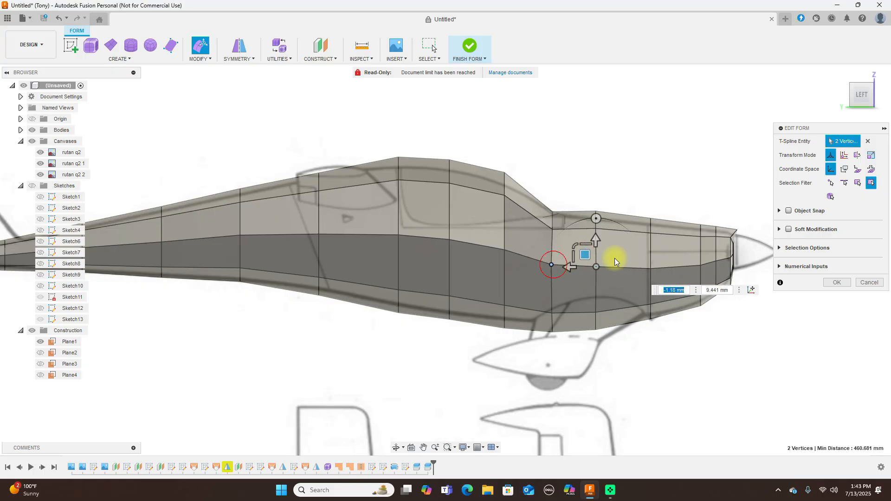
pyautogui.click(878, 94)
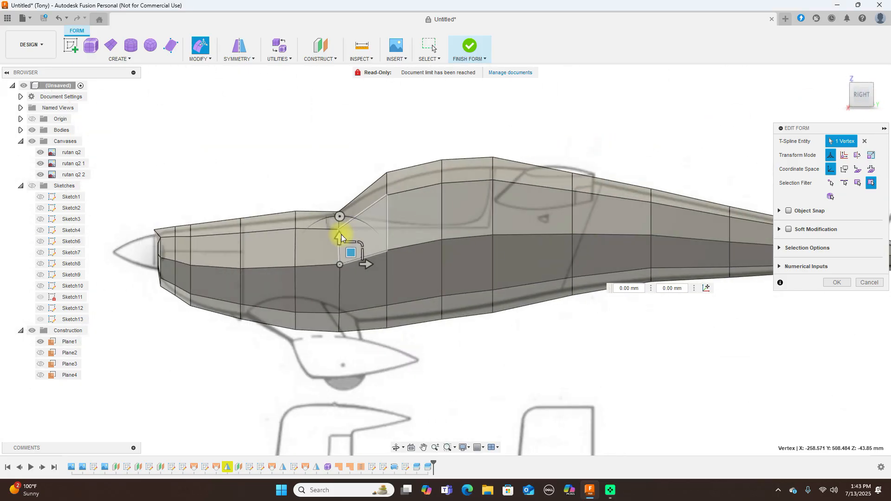
pyautogui.keyDown('shift'); pyautogui.click(341, 262); pyautogui.keyUp('shift')
pyautogui.moveTo(350, 253); pyautogui.dragTo(350, 250)
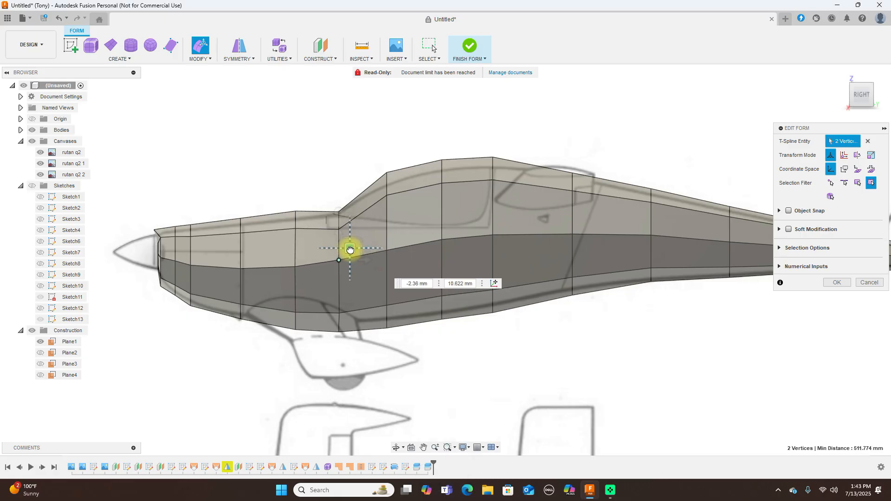
pyautogui.scroll(-3, 694, 149)
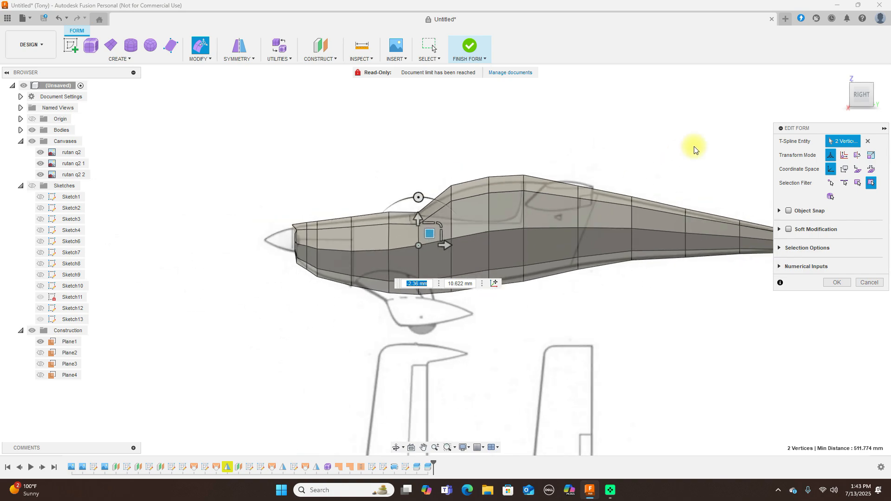
pyautogui.hotkey('alt', '3')
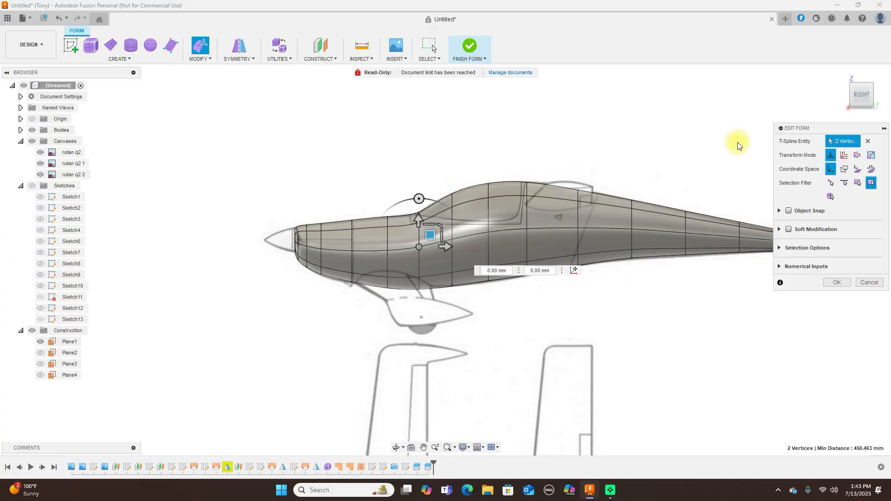
# Check the whole fuselage and tail in front and side views, accept the edits, and finish the form
pyautogui.scroll(-2, 628, 147)
pyautogui.moveTo(624, 139); pyautogui.dragTo(553, 136, button='middle')
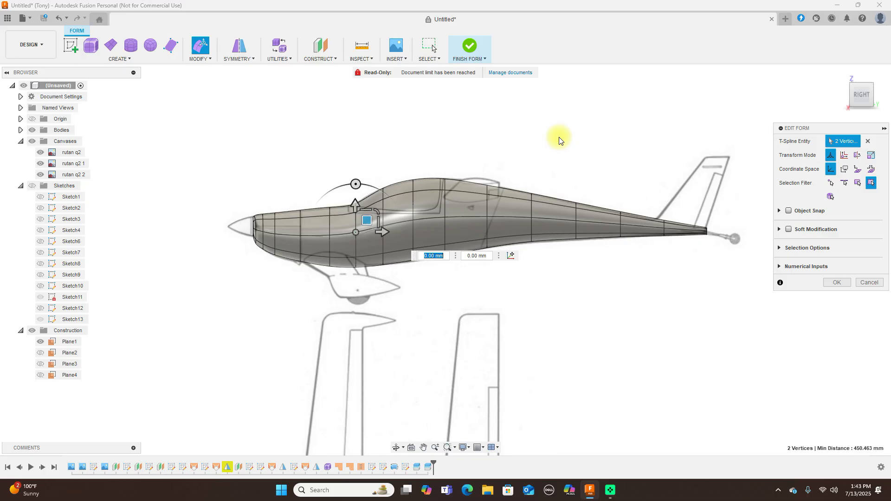
pyautogui.moveTo(845, 96)
pyautogui.click(845, 96)
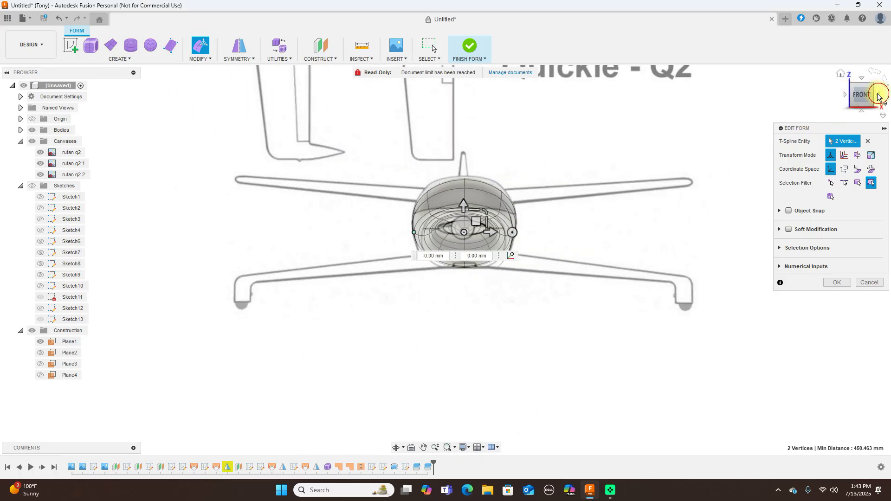
pyautogui.click(879, 96)
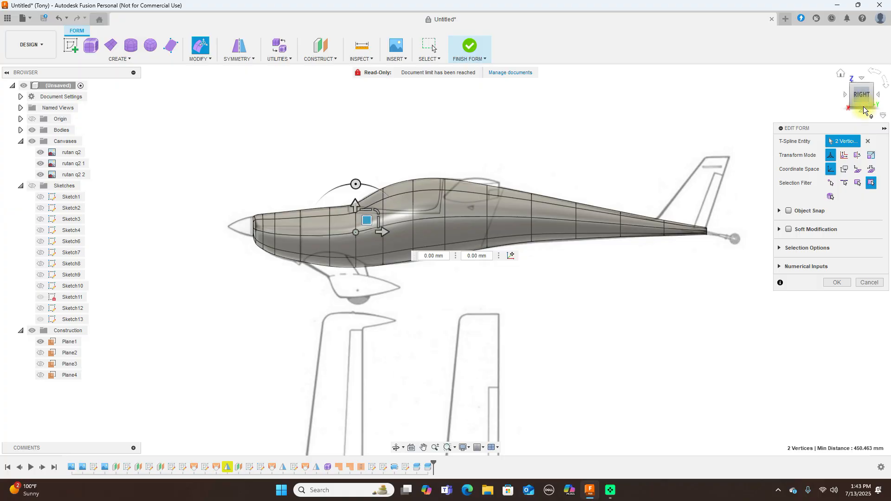
pyautogui.click(838, 283)
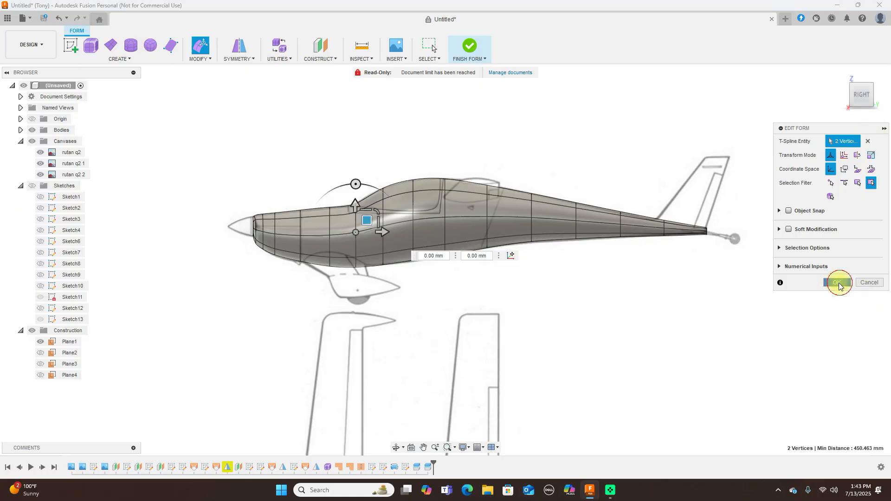
pyautogui.click(480, 56)
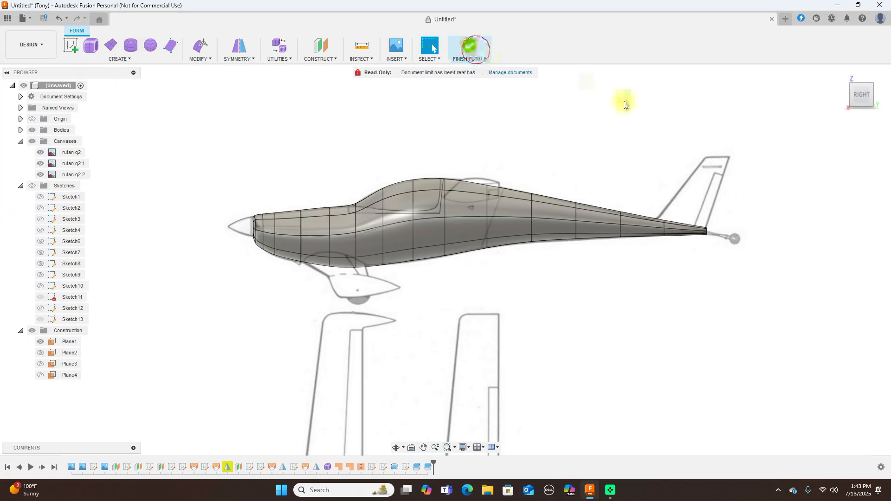
# Hide the canvases, orbit around the finished fuselage from angled and rear views, then show canvases again
pyautogui.scroll(3, 501, 252)
pyautogui.scroll(-3, 501, 252)
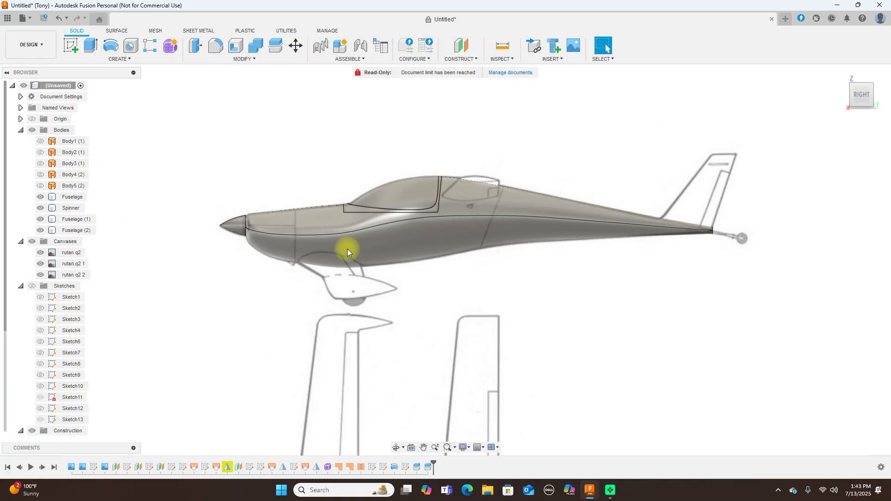
pyautogui.click(31, 241)
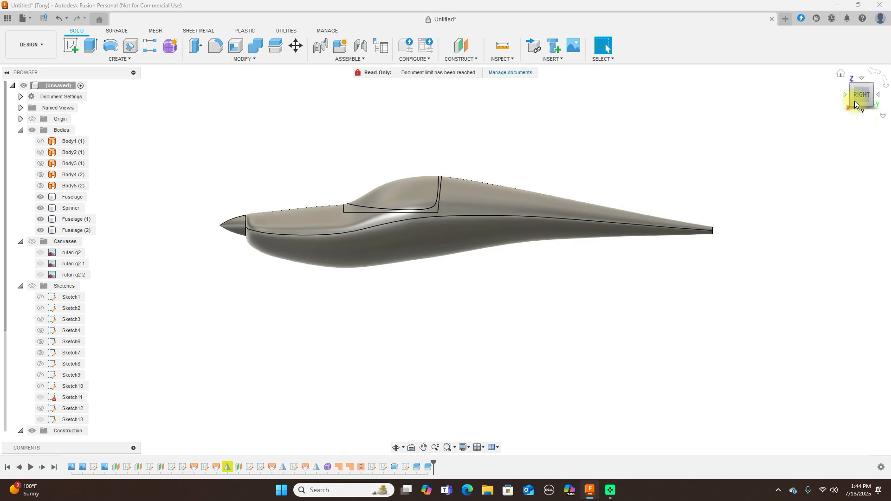
pyautogui.click(851, 85)
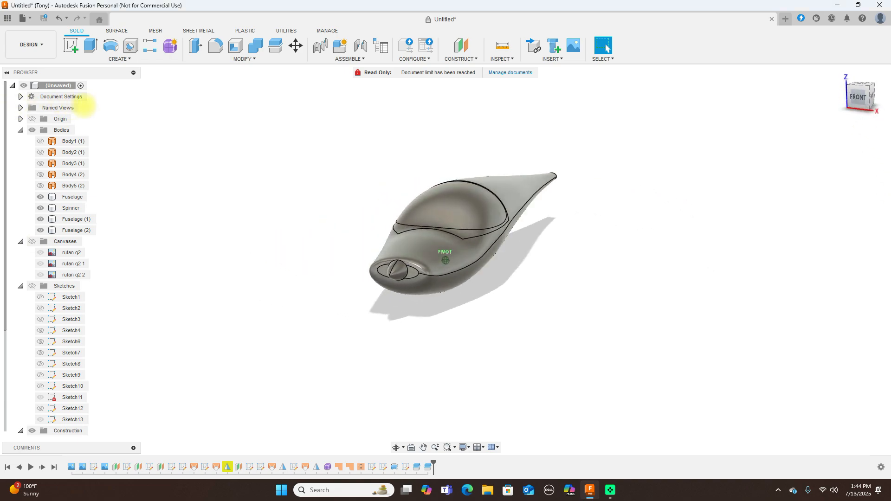
pyautogui.moveTo(862, 95); pyautogui.dragTo(762, 155)
pyautogui.click(863, 98)
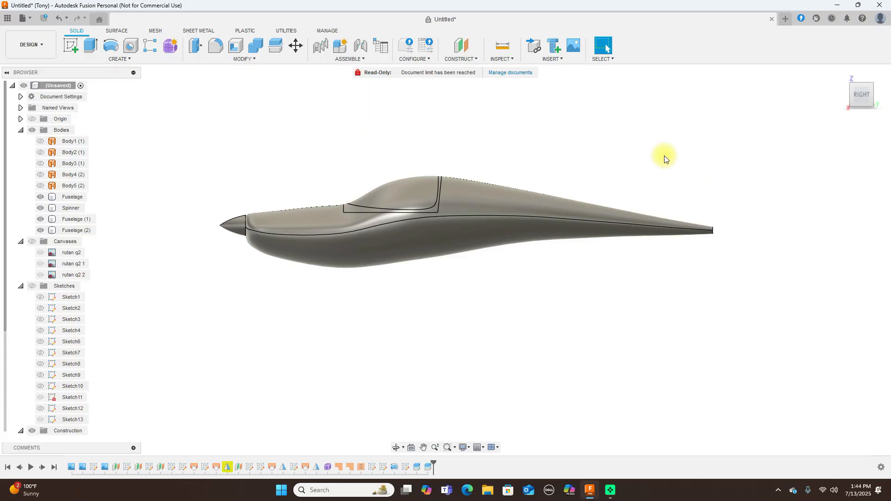
pyautogui.click(853, 96)
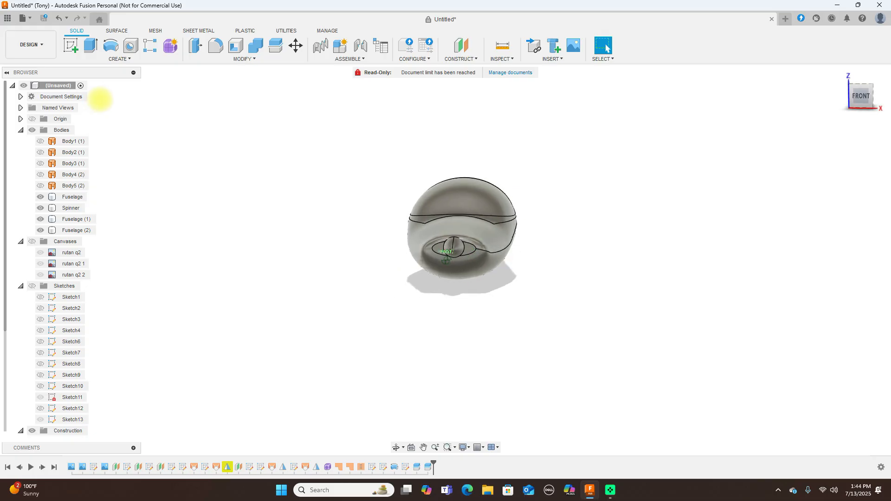
pyautogui.click(831, 96)
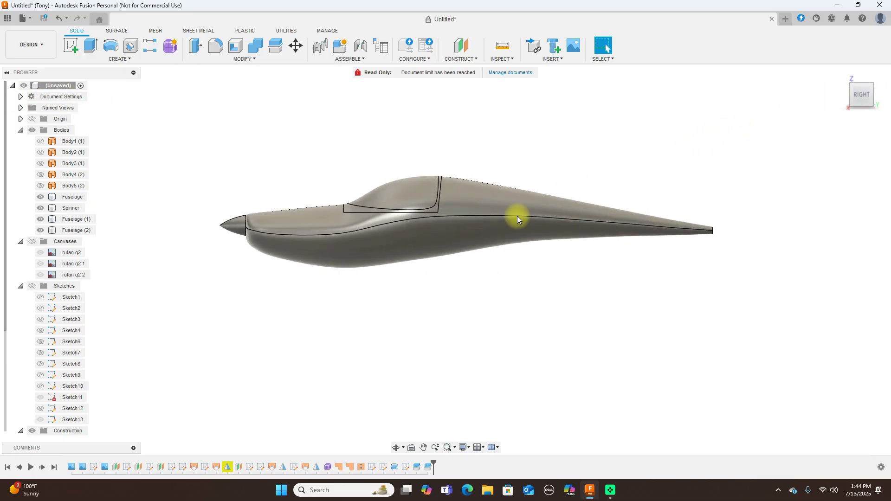
pyautogui.click(32, 241)
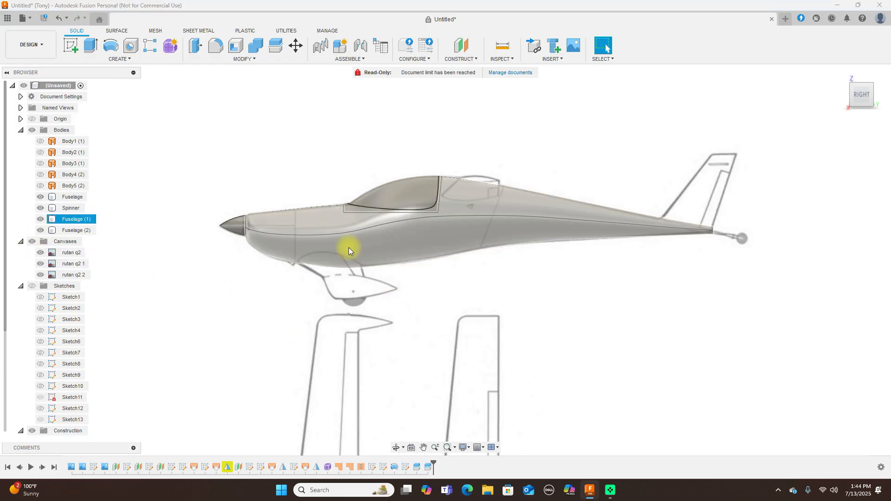
# Hide the Fuselage (2), Fuselage (1), Spinner and Fuselage bodies, leaving only the canvas drawings
pyautogui.click(39, 230)
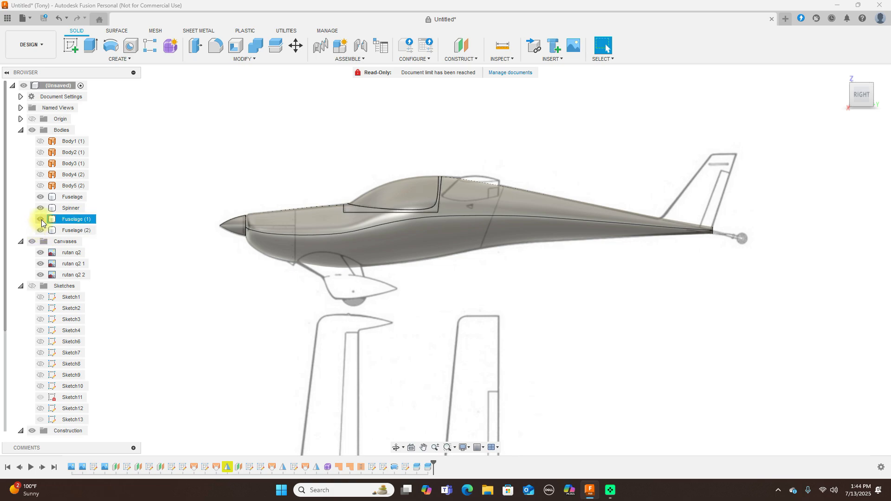
pyautogui.click(41, 219)
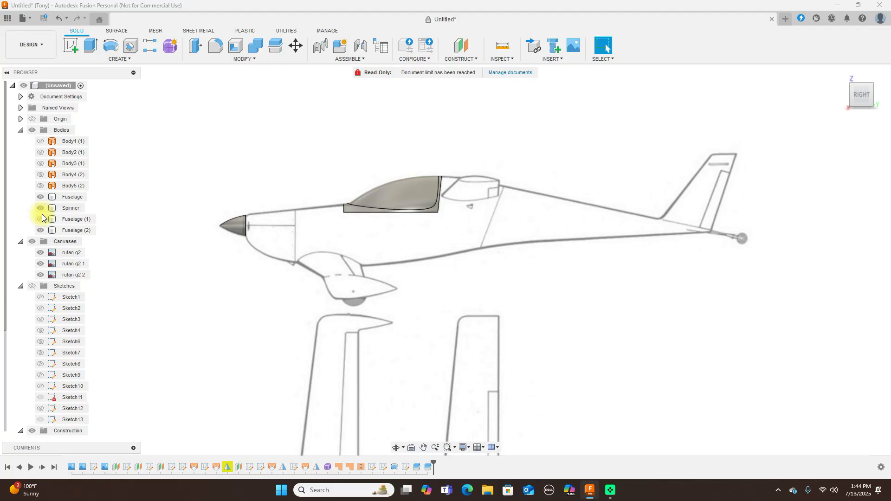
pyautogui.click(41, 208)
pyautogui.click(40, 196)
pyautogui.click(41, 230)
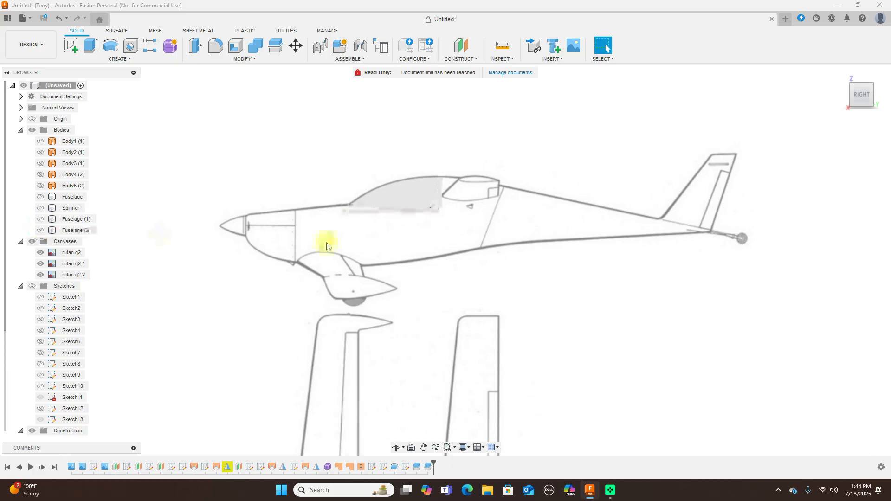
pyautogui.scroll(2, 497, 238)
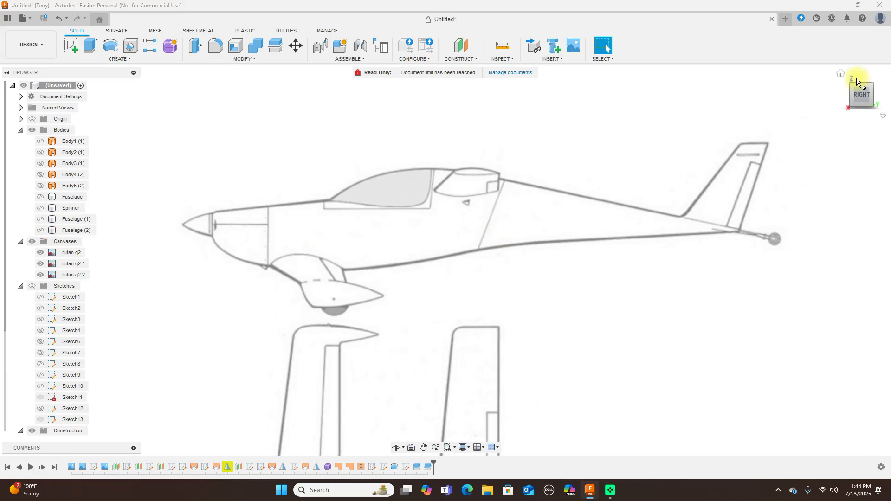
pyautogui.click(844, 97)
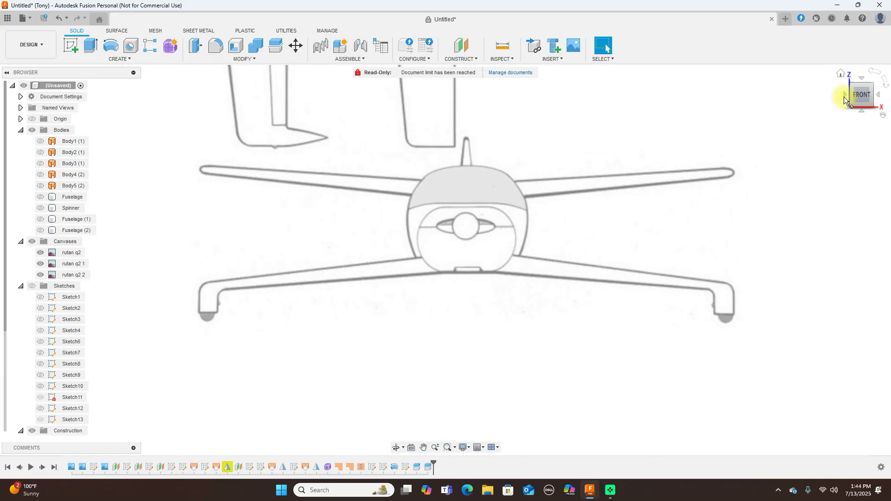
pyautogui.click(878, 96)
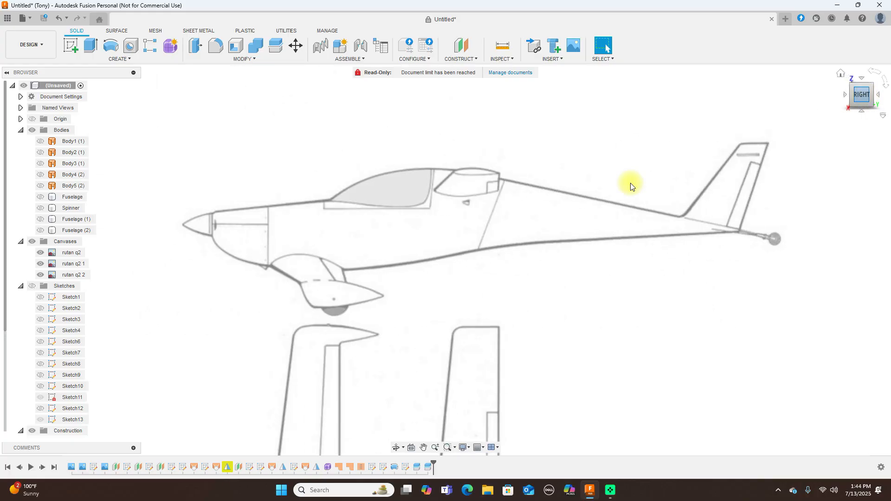
pyautogui.scroll(2, 478, 215)
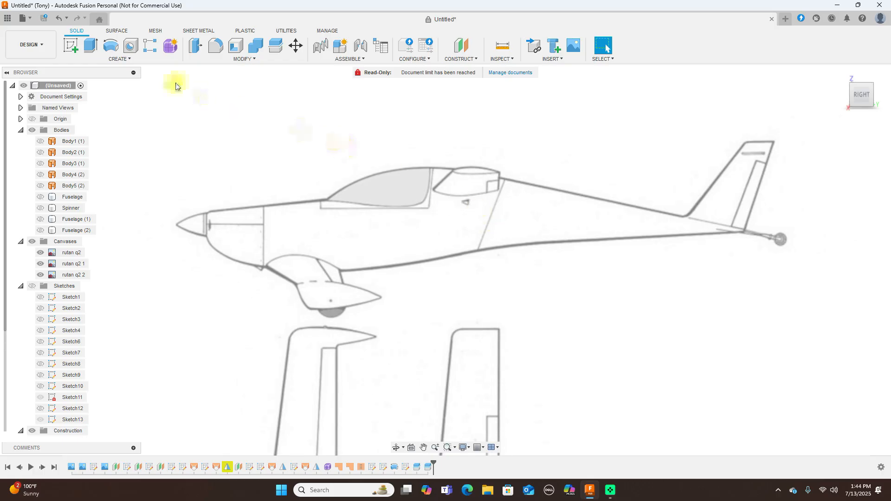
# Start a sketch on the side plane, hide the canopy sketches, and pan to the cockpit
pyautogui.click(69, 49)
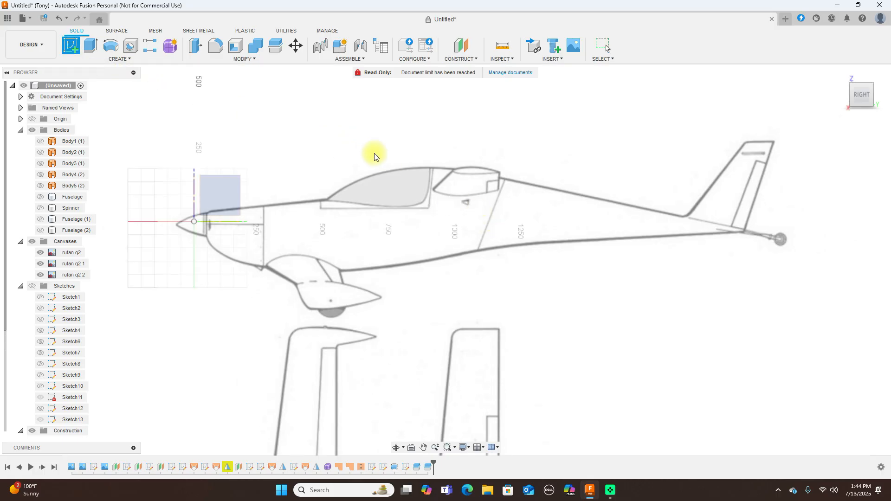
pyautogui.click(232, 193)
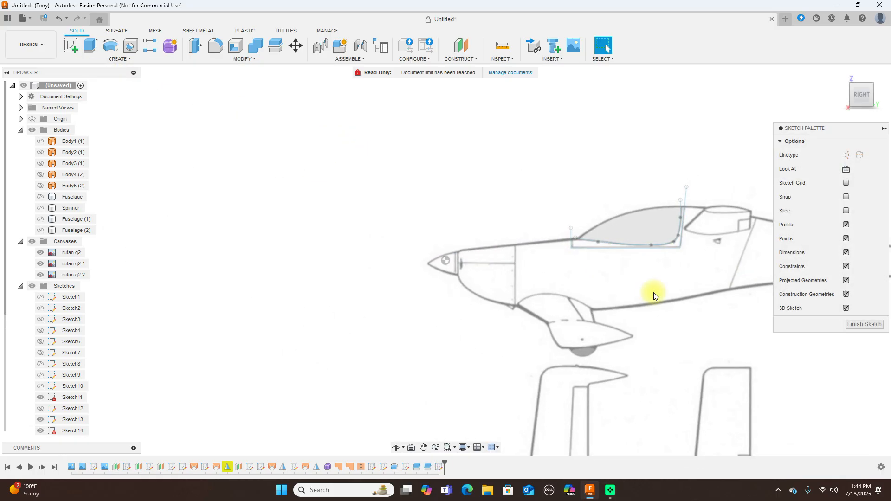
pyautogui.click(40, 431)
pyautogui.click(41, 419)
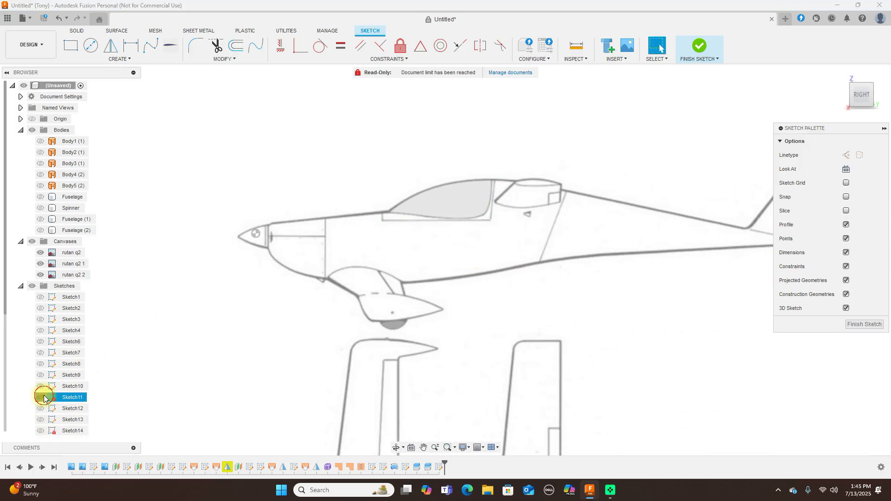
pyautogui.scroll(2, 563, 354)
pyautogui.moveTo(592, 264); pyautogui.dragTo(580, 290, button='middle')
pyautogui.scroll(-1, 581, 289)
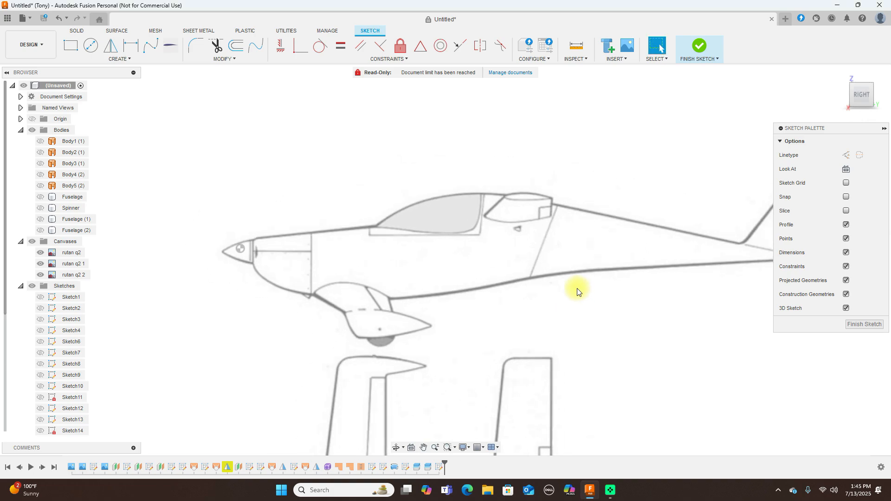
pyautogui.scroll(1, 546, 232)
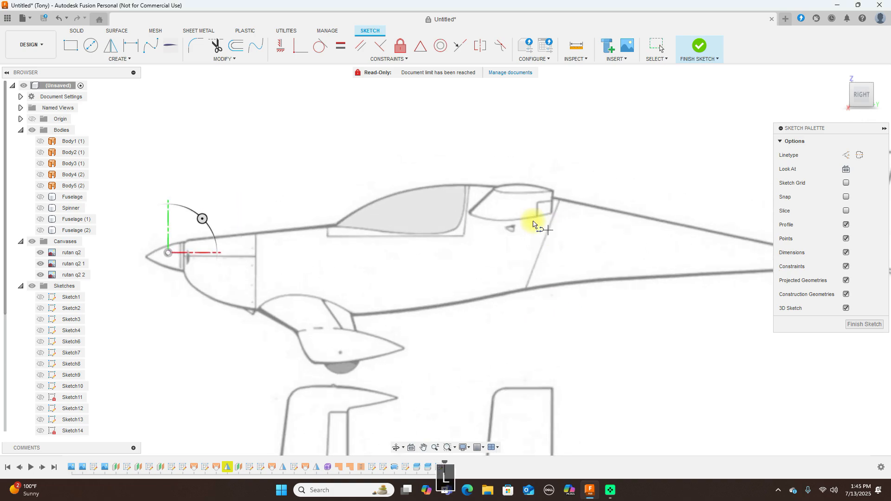
# Draw a roughly 249 mm horizontal line behind the canopy and show Sketch14
pyautogui.click(469, 211)
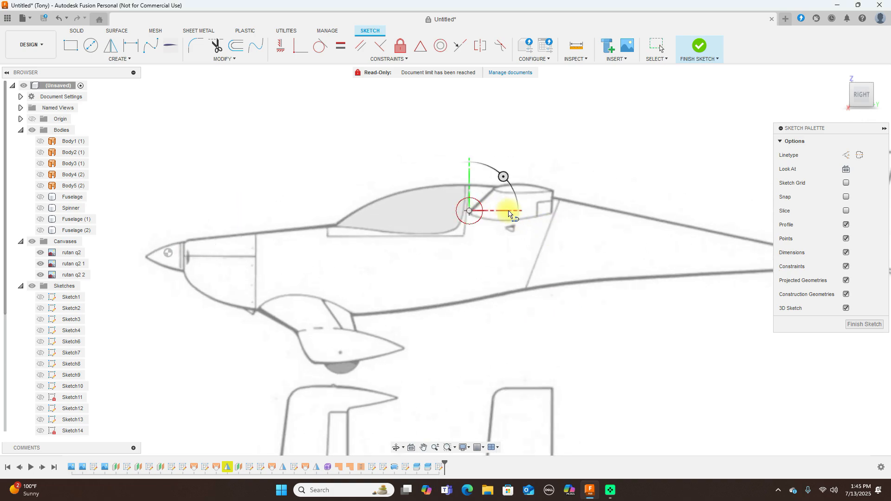
pyautogui.click(552, 214)
pyautogui.rightClick(552, 213)
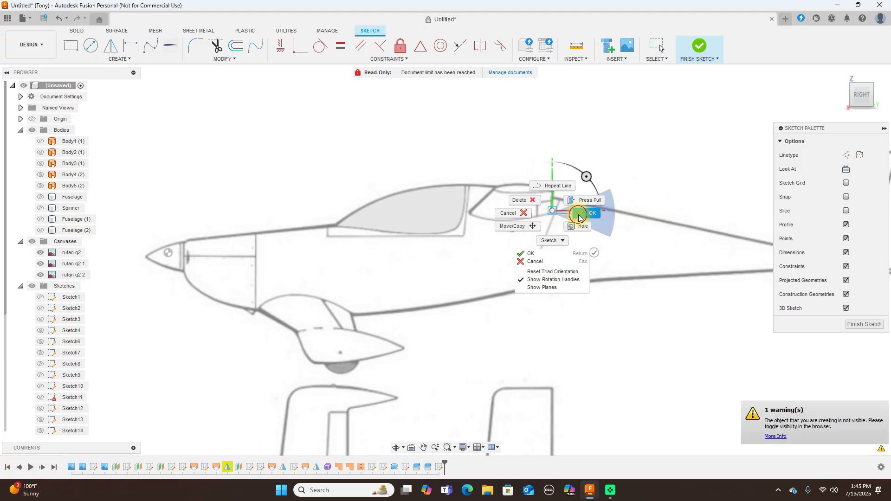
pyautogui.click(599, 200)
pyautogui.scroll(-2, 19, 320)
pyautogui.click(44, 374)
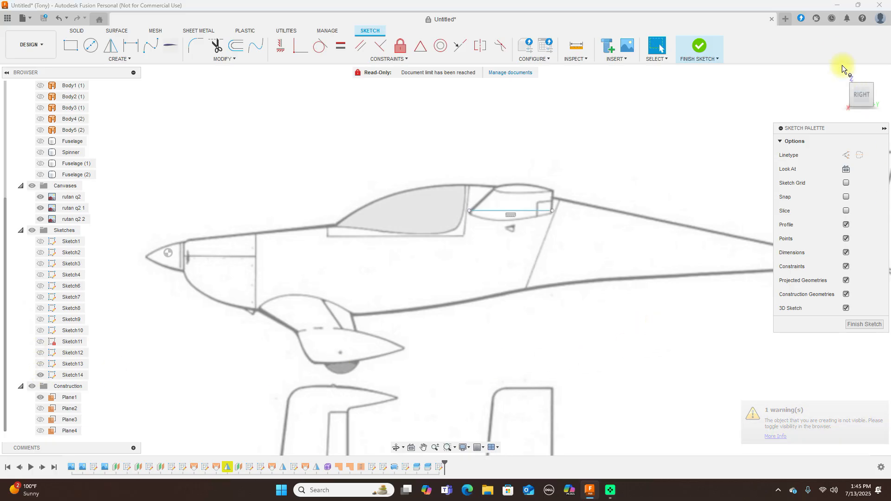
# Lower the line behind the canopy slightly and adjust its endpoint against the top-view drawing
pyautogui.click(812, 107)
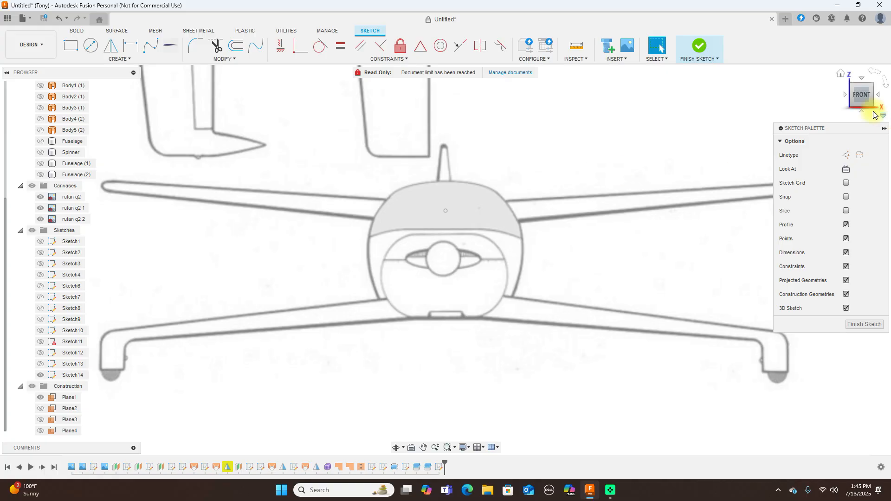
pyautogui.click(878, 96)
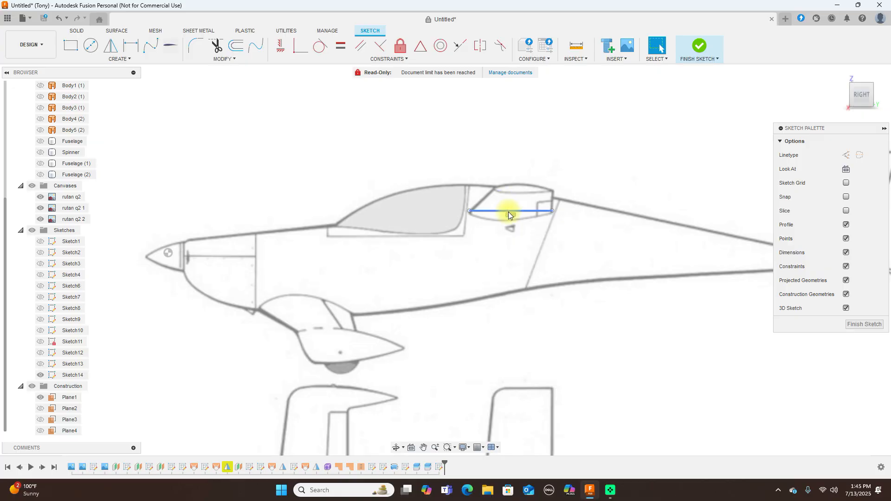
pyautogui.moveTo(508, 213); pyautogui.dragTo(508, 214)
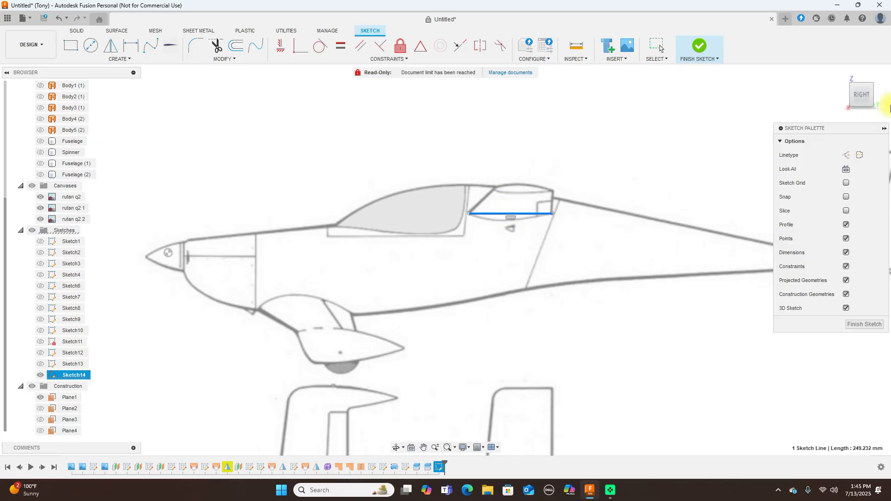
pyautogui.click(861, 78)
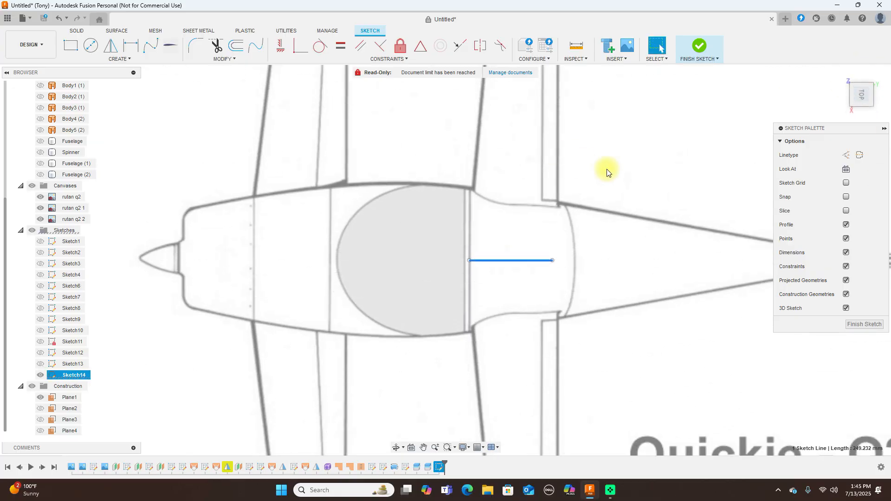
pyautogui.click(637, 183)
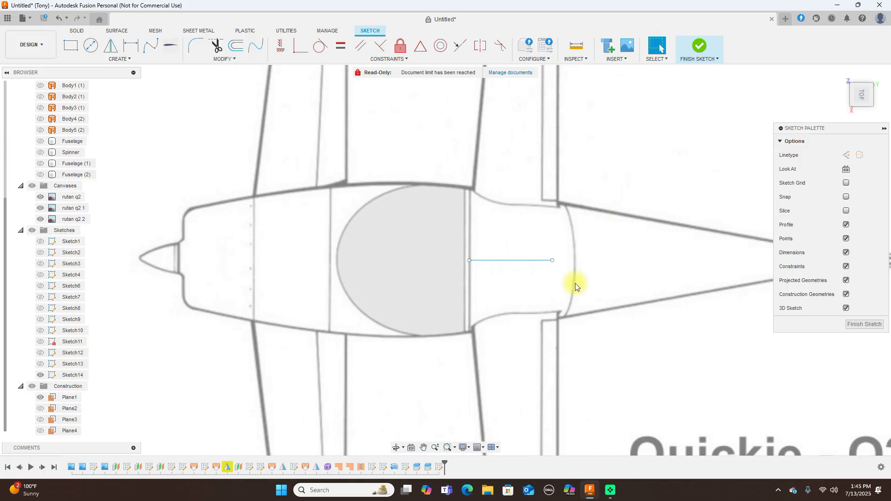
pyautogui.click(553, 261)
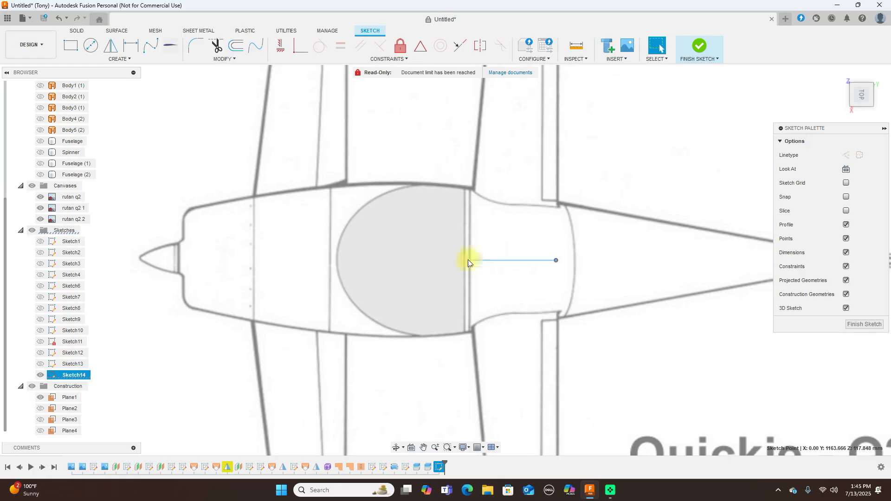
pyautogui.press('Escape')
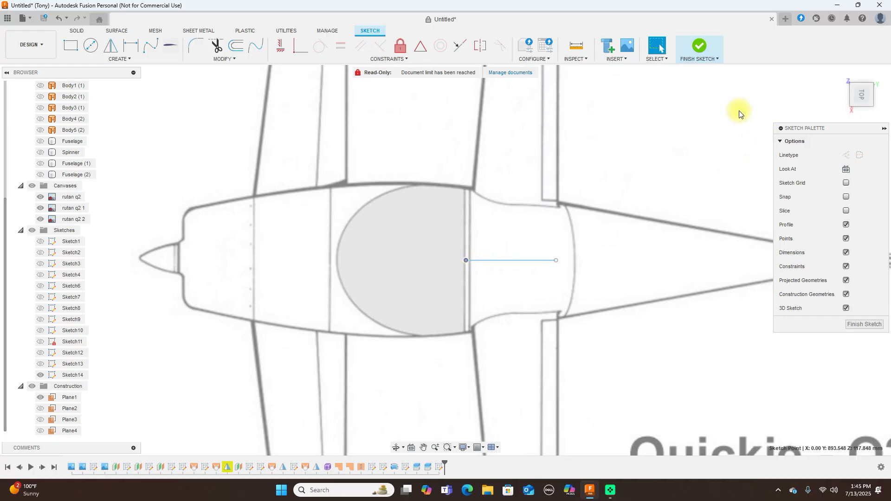
pyautogui.click(862, 110)
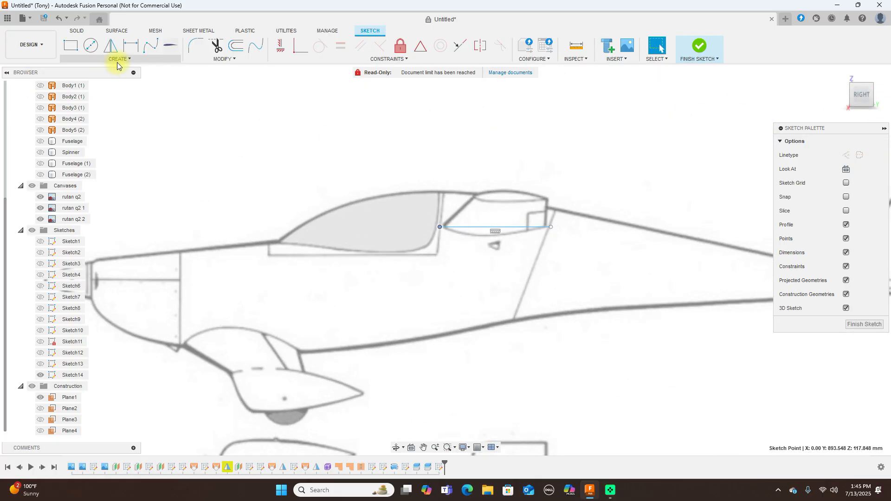
# Cancel the spline tool, finish Sketch14, and show the sketches again
pyautogui.click(151, 46)
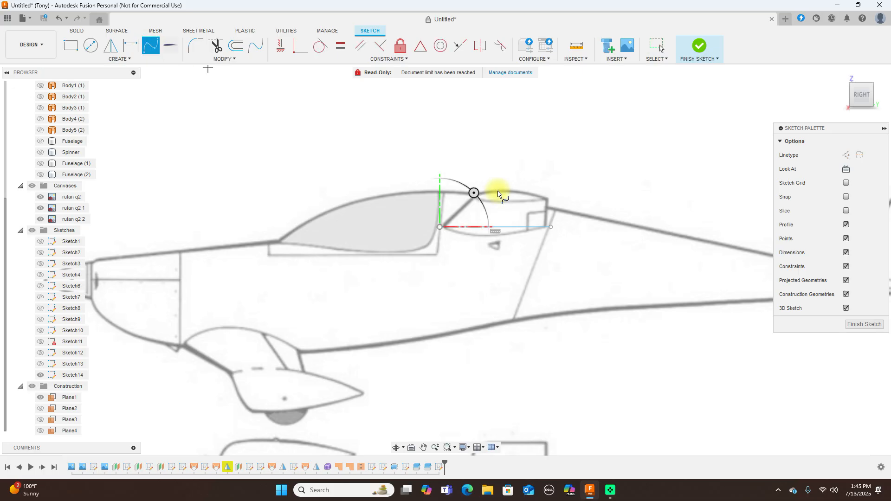
pyautogui.rightClick(520, 148)
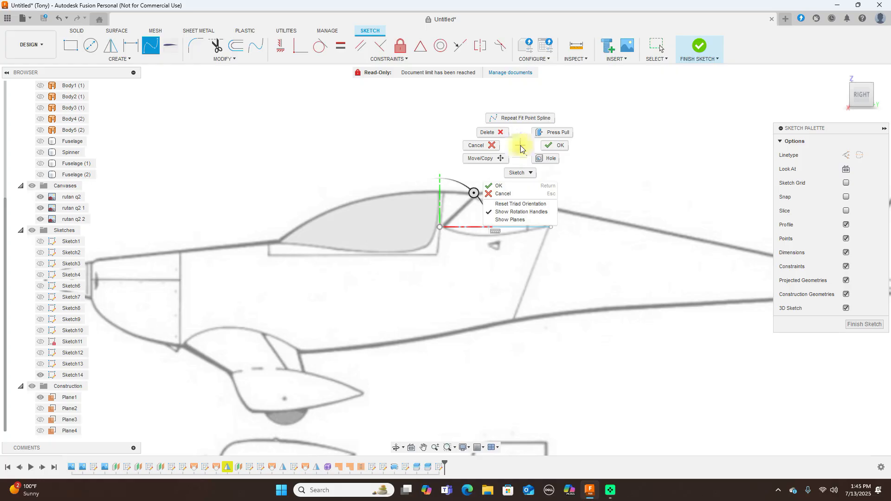
pyautogui.click(489, 146)
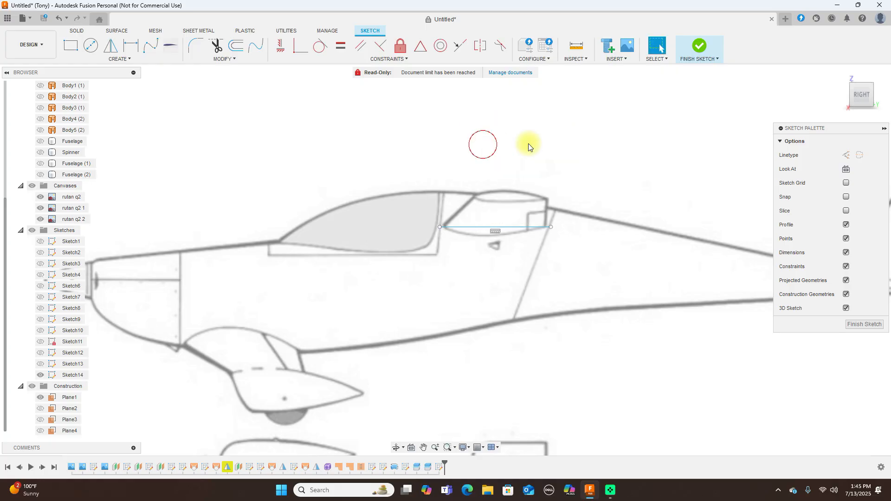
pyautogui.click(700, 49)
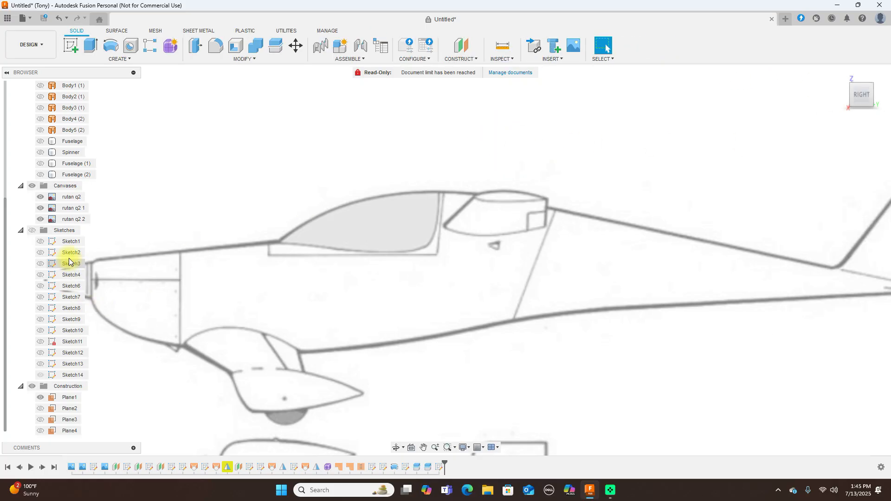
pyautogui.click(32, 230)
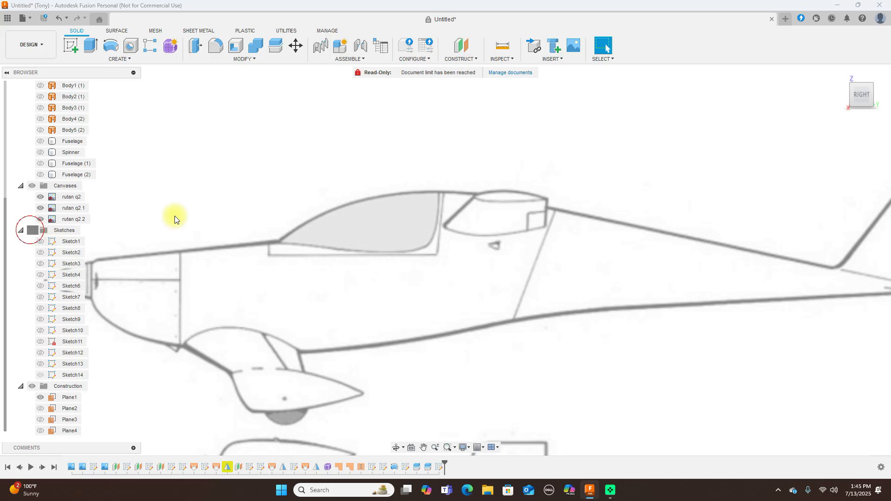
# Add a construction plane at -3 degrees, hinged on the Sketch14 line behind the canopy
pyautogui.click(467, 59)
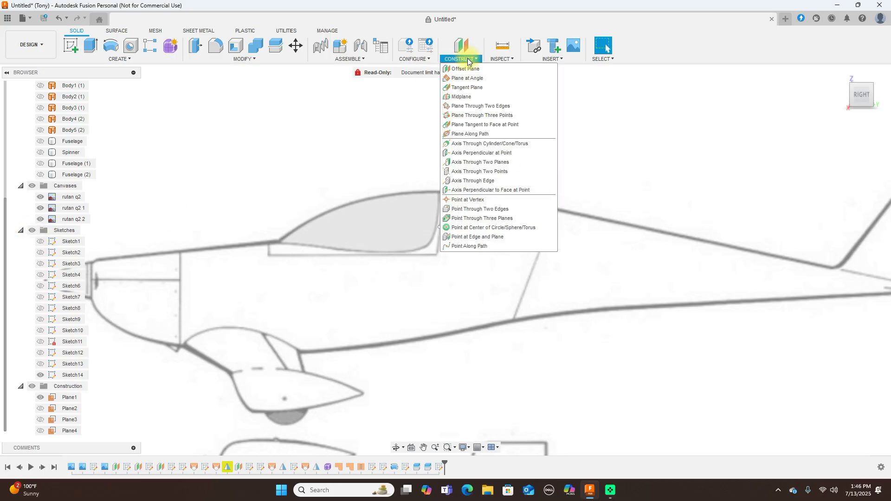
pyautogui.click(467, 78)
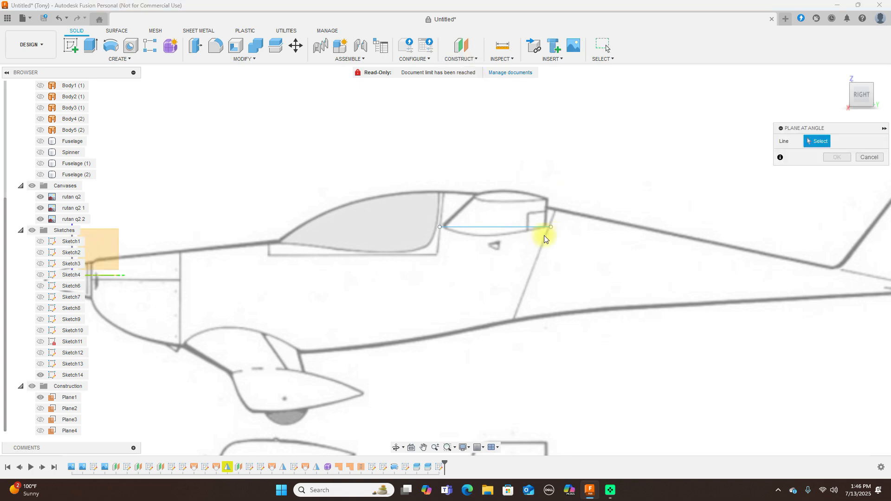
pyautogui.click(513, 227)
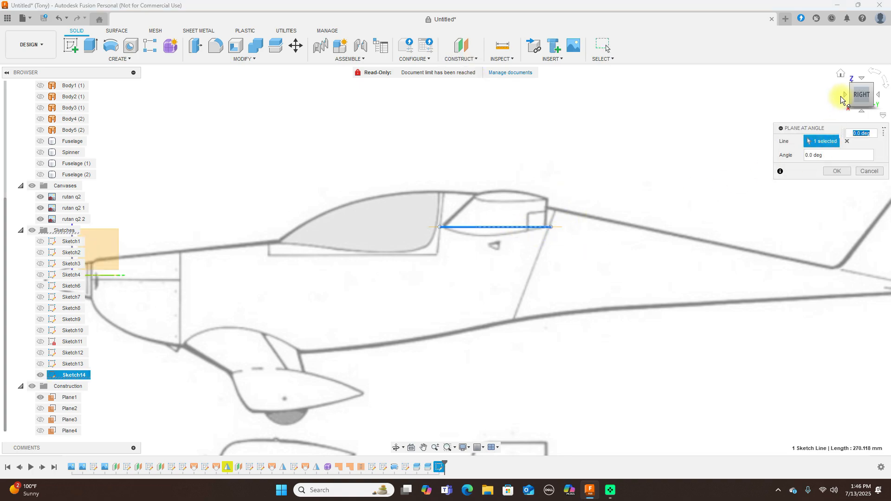
pyautogui.click(843, 95)
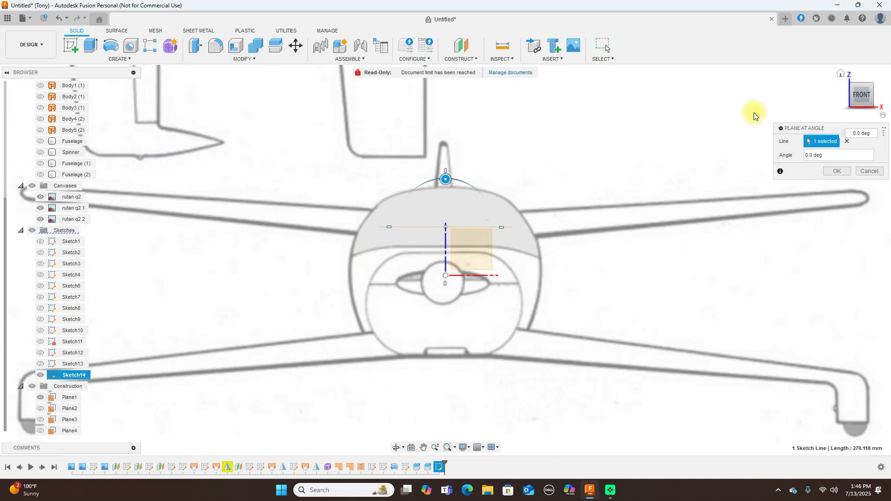
pyautogui.moveTo(444, 175); pyautogui.dragTo(440, 176)
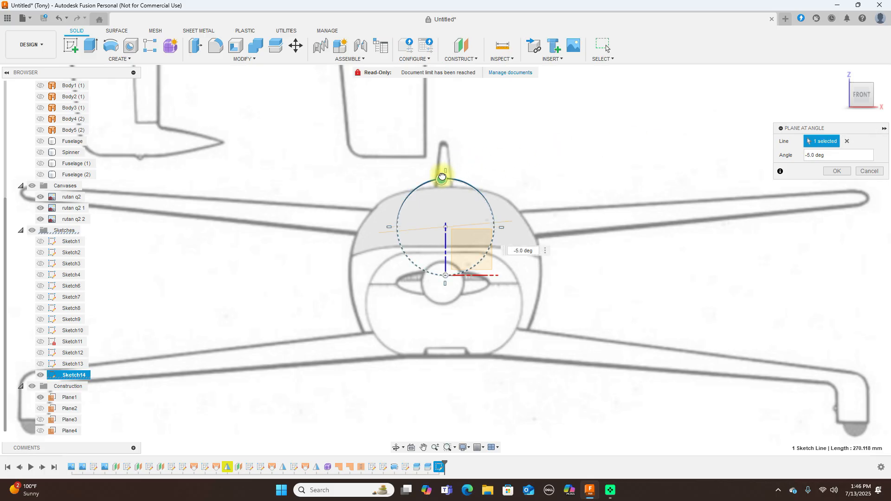
pyautogui.click(524, 251)
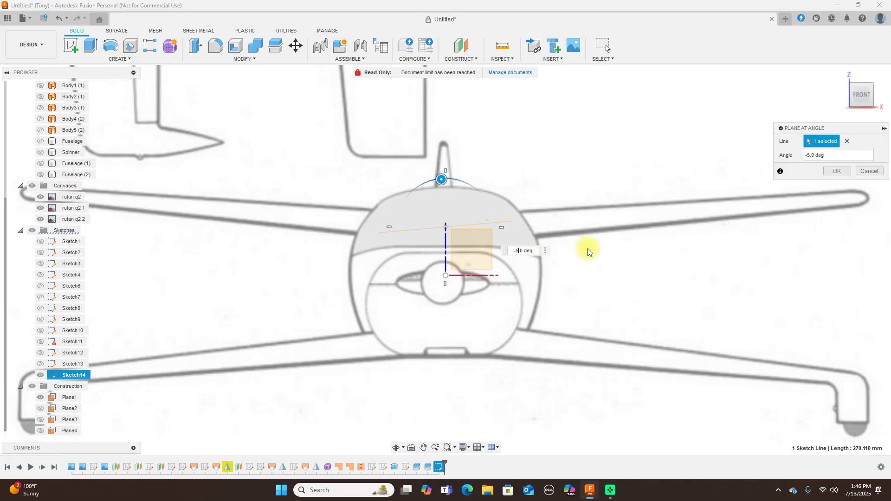
pyautogui.press('BackSpace')
pyautogui.write('3')
pyautogui.click(836, 171)
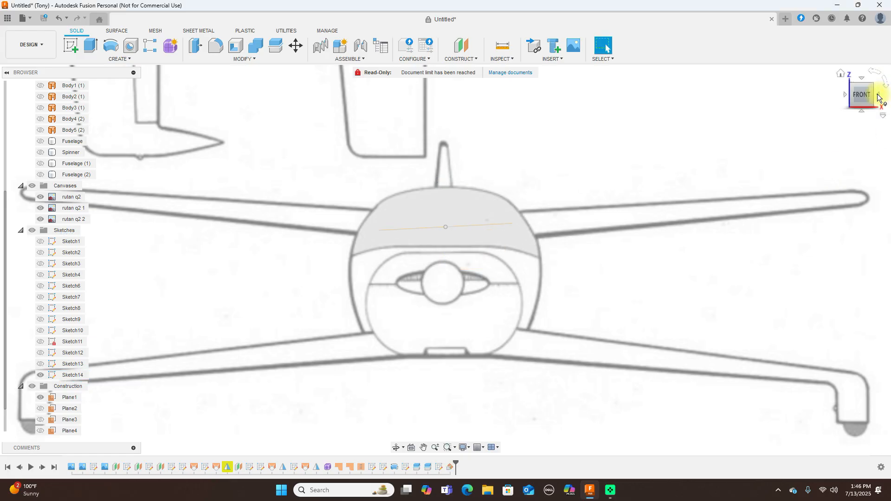
pyautogui.click(877, 97)
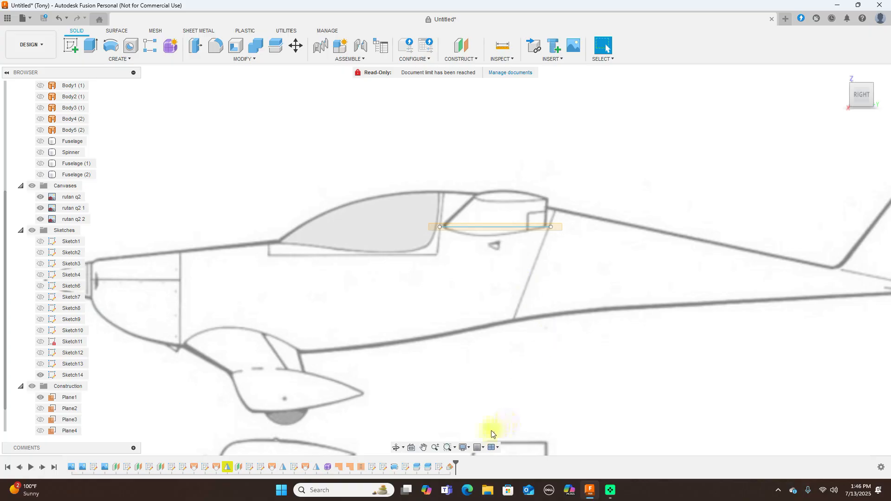
# Reopen Sketch14 and draw the upper airfoil spline over the line behind the canopy
pyautogui.rightClick(439, 466)
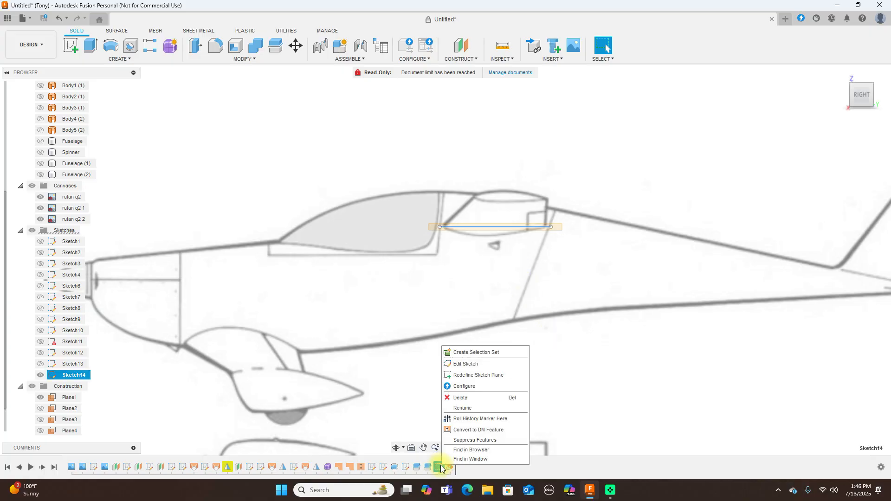
pyautogui.click(508, 364)
pyautogui.click(151, 45)
pyautogui.moveTo(439, 229)
pyautogui.mouseDown()
pyautogui.moveTo(454, 219)
pyautogui.moveTo(522, 218)
pyautogui.moveTo(611, 241)
pyautogui.mouseUp()
pyautogui.scroll(2, 449, 219)
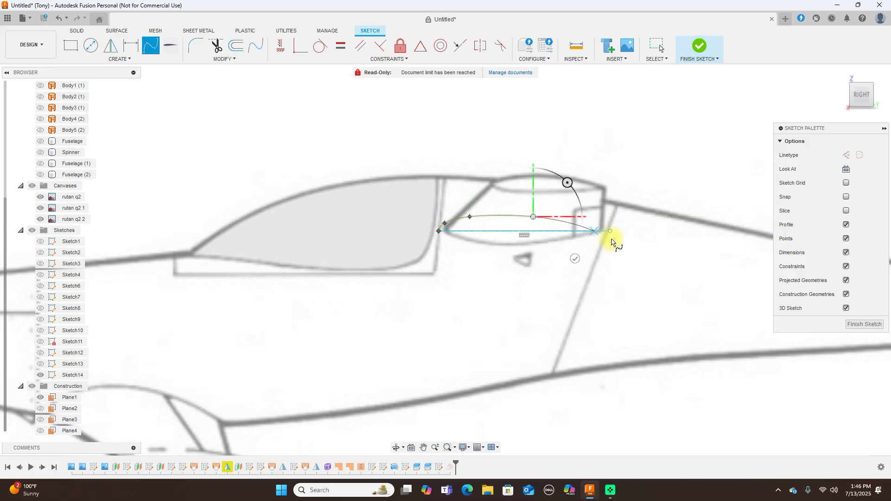
pyautogui.click(612, 233)
pyautogui.rightClick(613, 233)
pyautogui.click(646, 232)
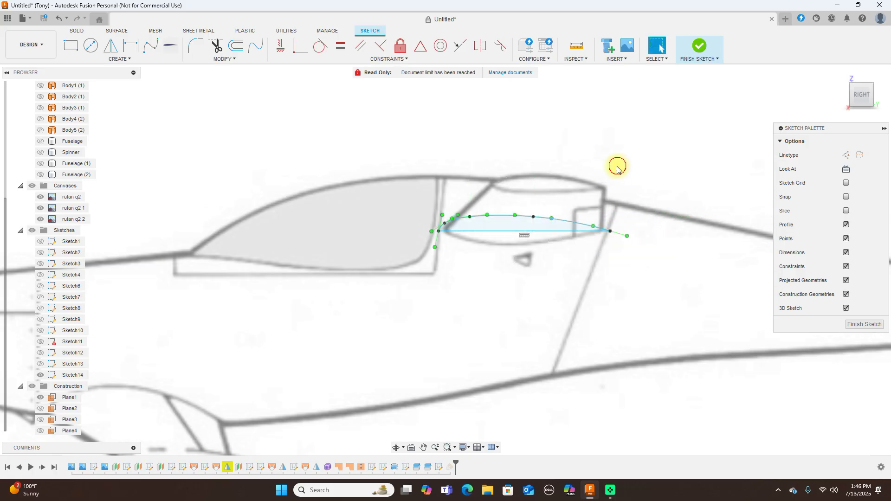
# Mirror the upper curve across the chord line to form the lower surface, then finish the sketch
pyautogui.click(532, 219)
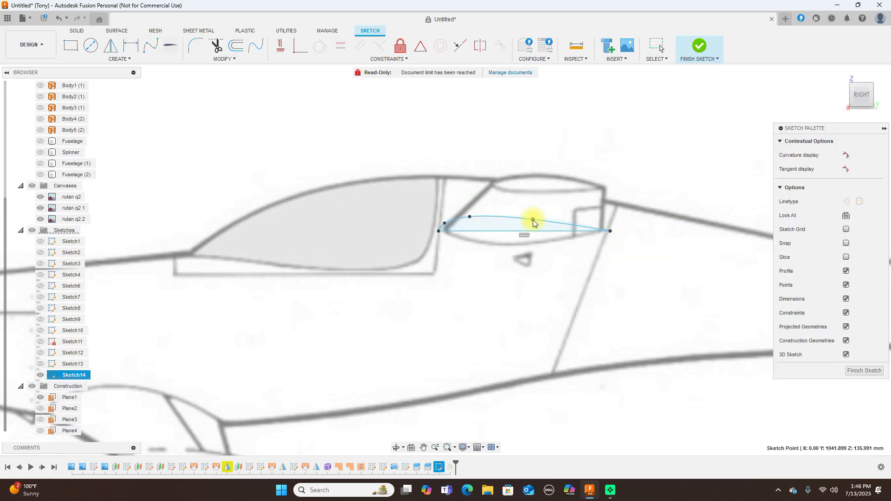
pyautogui.click(110, 47)
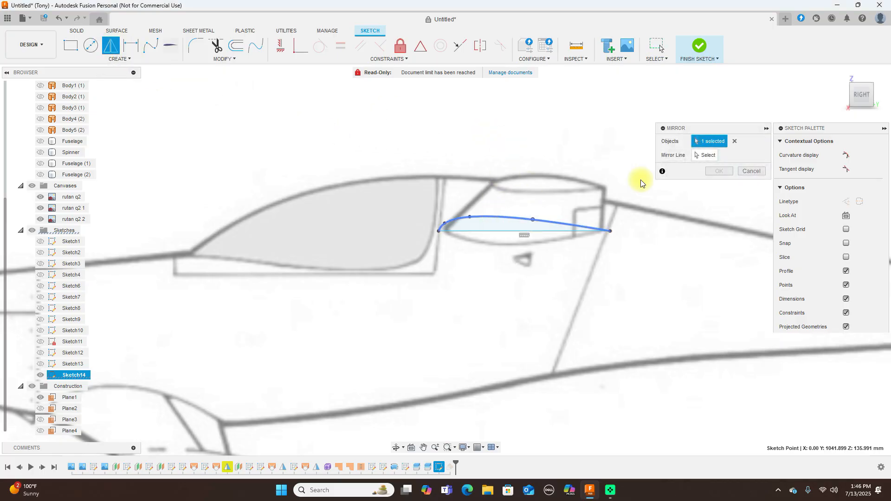
pyautogui.click(704, 156)
pyautogui.click(511, 231)
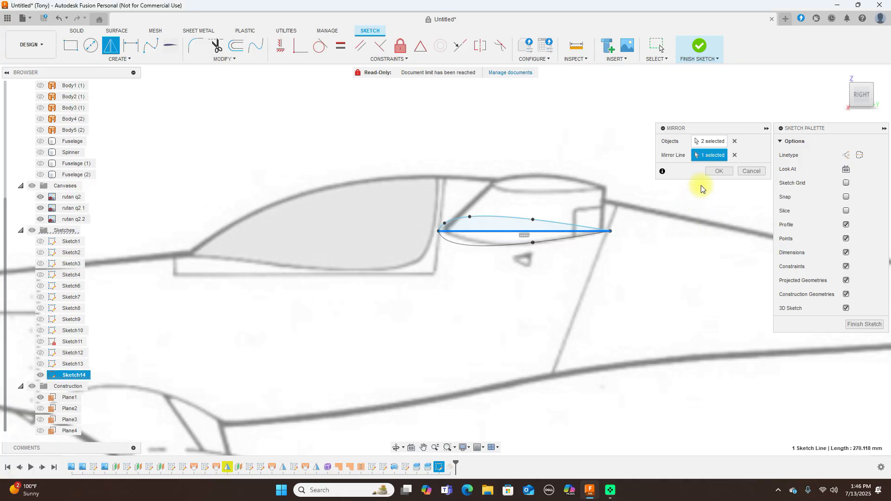
pyautogui.click(708, 174)
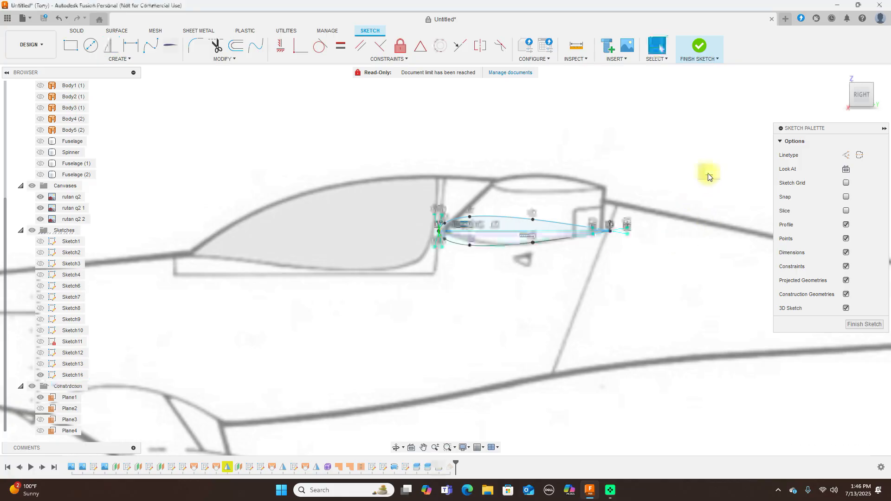
pyautogui.click(699, 47)
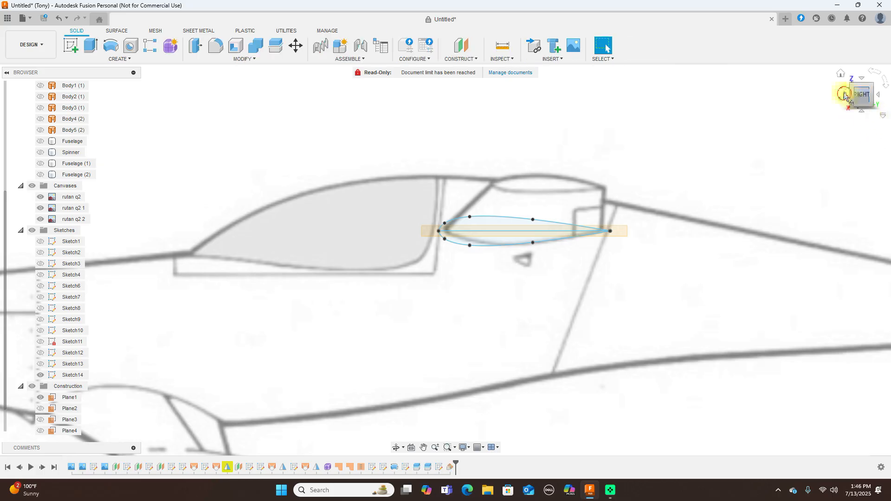
# Start a new sketch on the horizontal construction plane, viewed from above
pyautogui.click(844, 96)
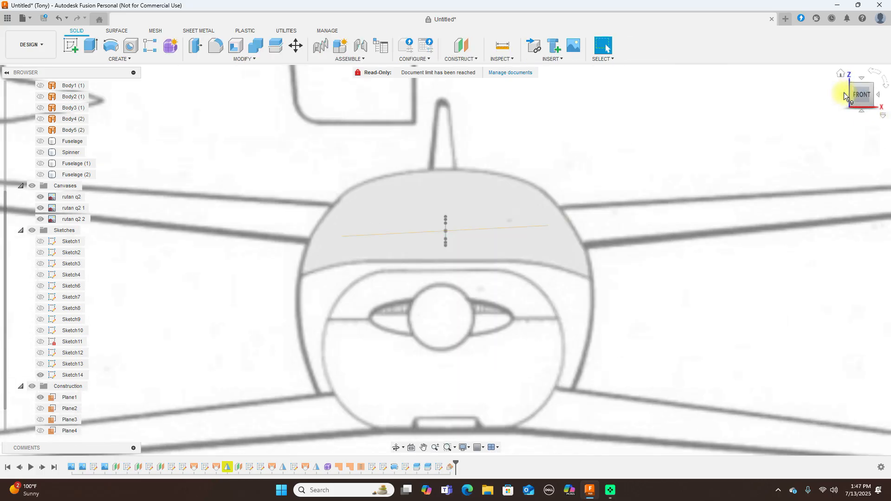
pyautogui.click(877, 95)
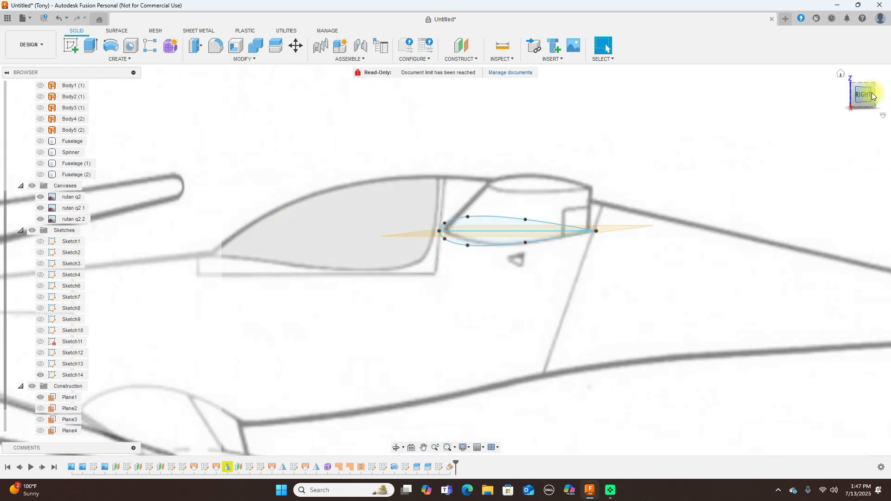
pyautogui.click(859, 79)
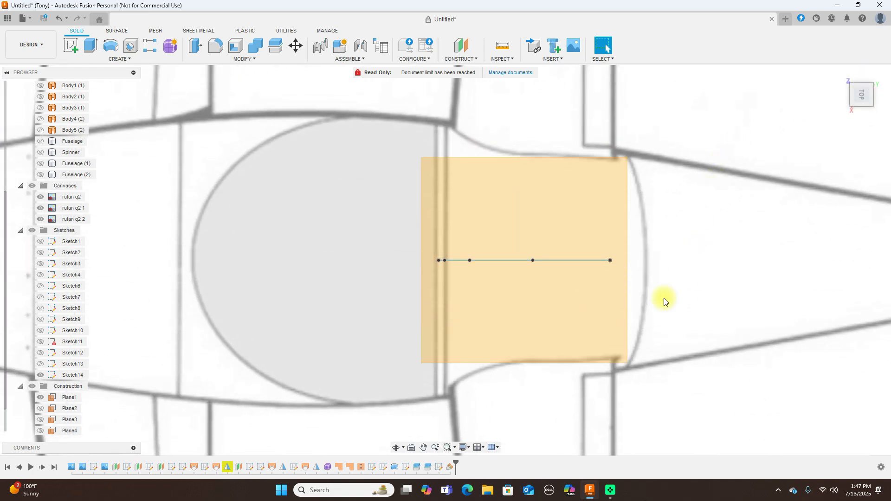
pyautogui.click(515, 341)
pyautogui.click(71, 45)
pyautogui.scroll(-3, 444, 235)
pyautogui.moveTo(513, 282); pyautogui.dragTo(261, 153, button='middle')
pyautogui.scroll(-3, 652, 260)
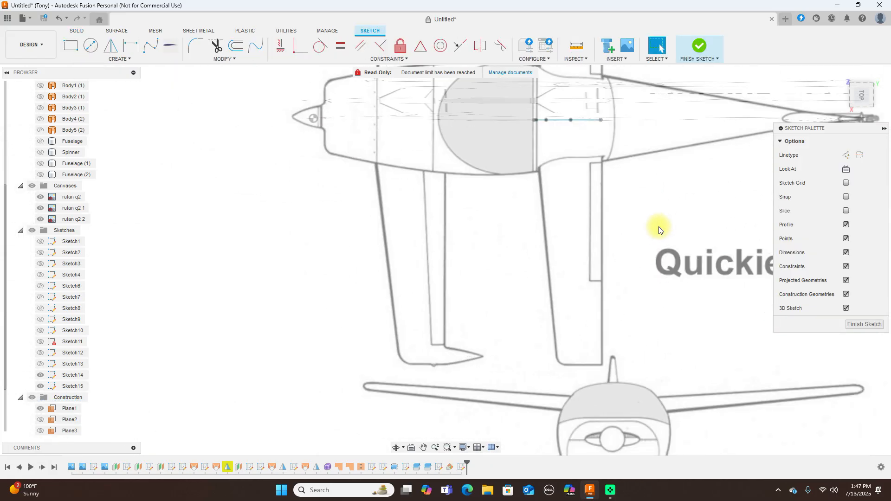
# Project the airfoil's trailing tip point, chord line and leading end point into the new sketch
pyautogui.press('p')
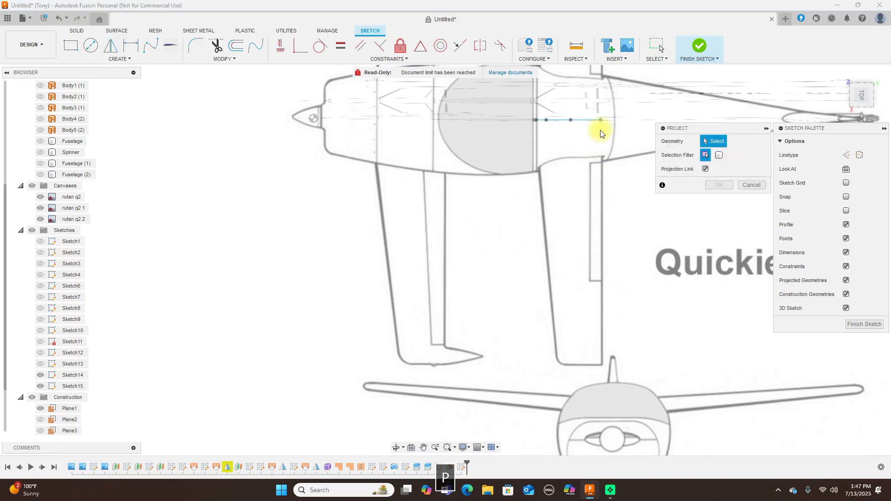
pyautogui.click(871, 101)
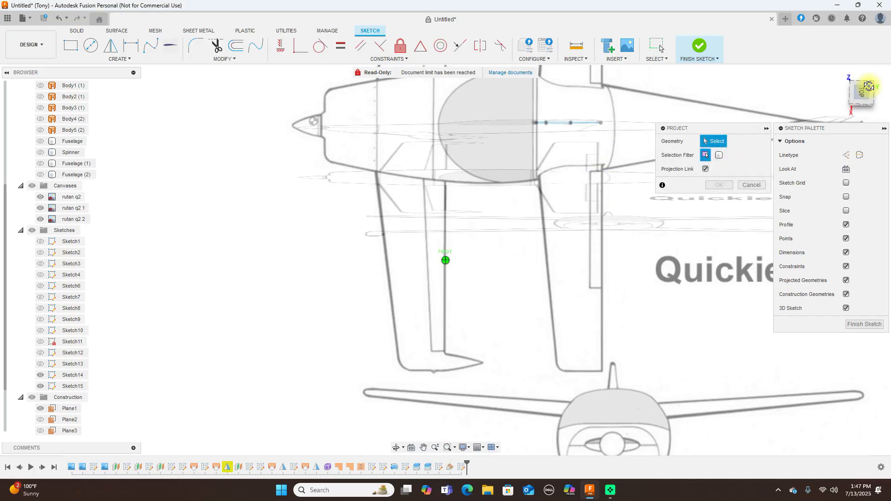
pyautogui.scroll(3, 622, 160)
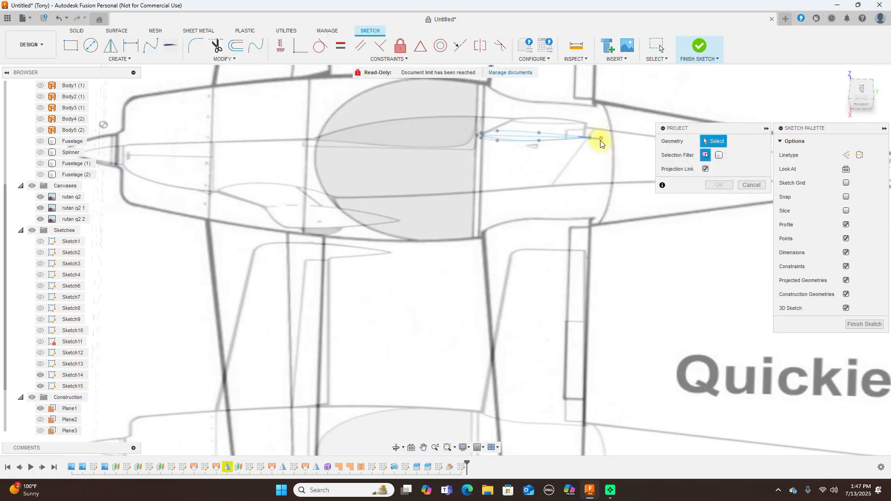
pyautogui.scroll(3, 598, 136)
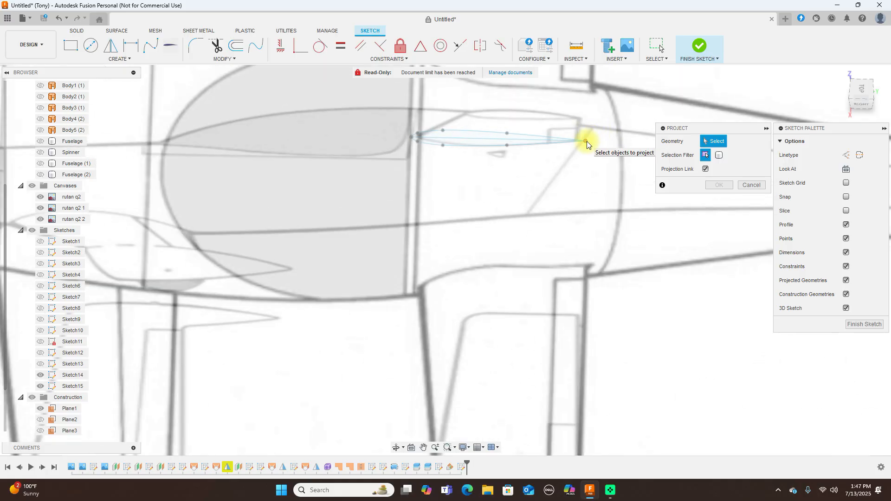
pyautogui.click(587, 141)
pyautogui.click(488, 138)
pyautogui.click(411, 137)
pyautogui.click(718, 186)
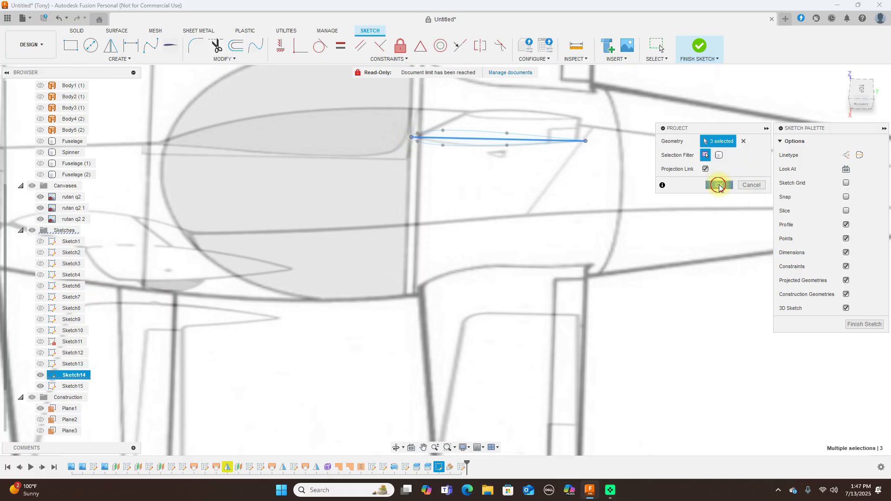
pyautogui.click(861, 89)
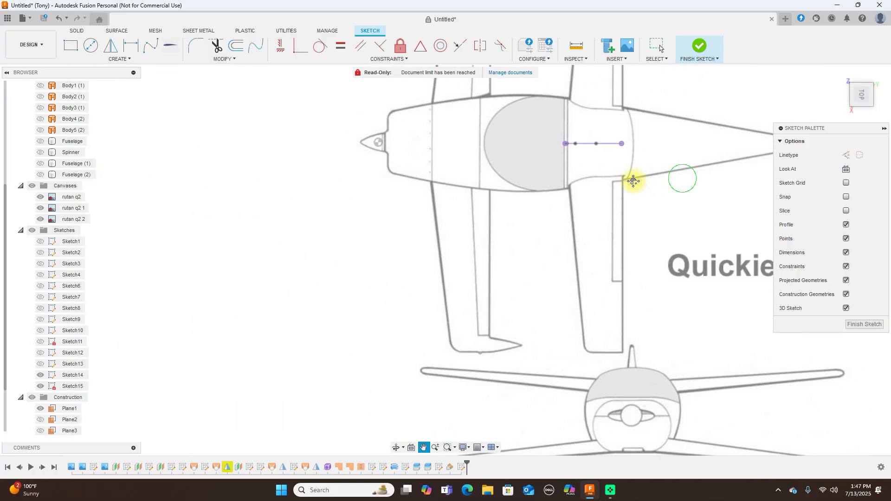
# Draw the straight trailing-edge line from the chord's trailing end down to the wing tip
pyautogui.press('l')
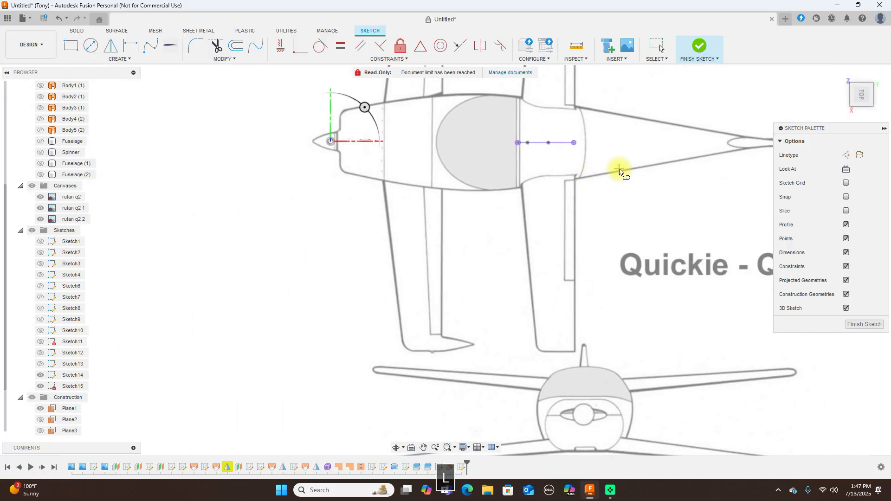
pyautogui.scroll(1, 622, 173)
pyautogui.click(568, 139)
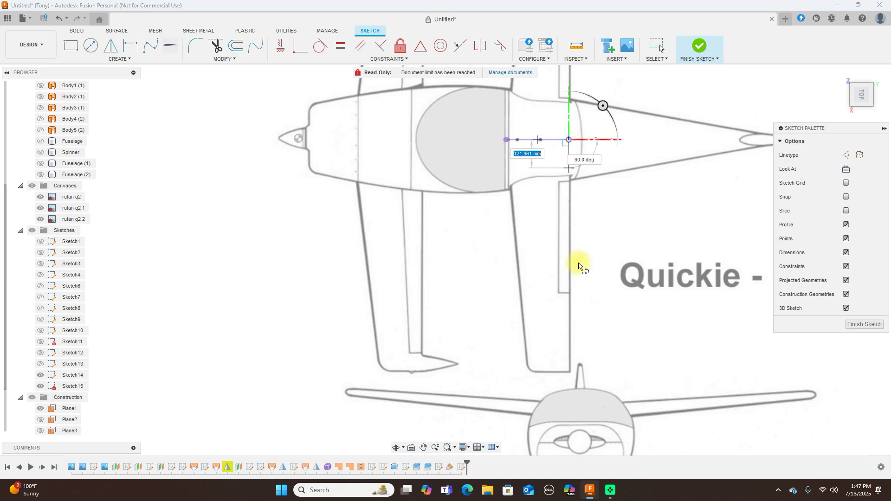
pyautogui.scroll(1, 569, 367)
pyautogui.scroll(1, 569, 325)
pyautogui.click(574, 330)
pyautogui.rightClick(573, 330)
pyautogui.click(606, 329)
pyautogui.scroll(-2, 641, 328)
pyautogui.press('m')
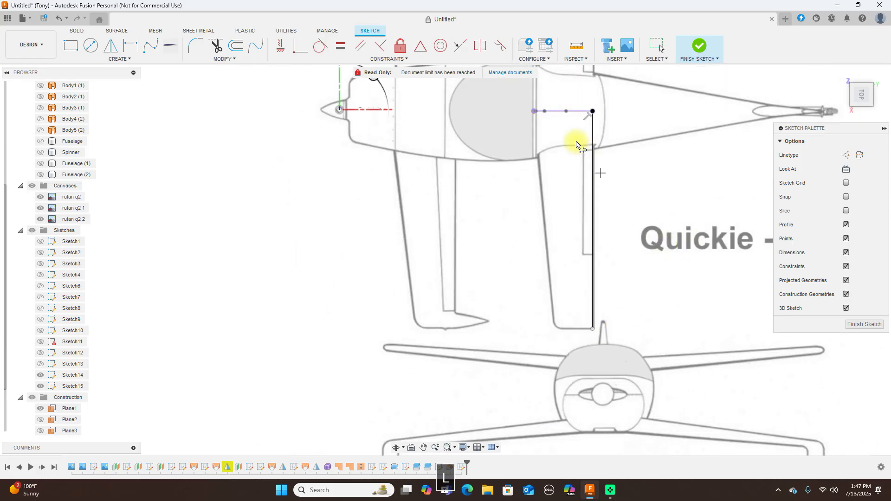
pyautogui.rightClick(681, 242)
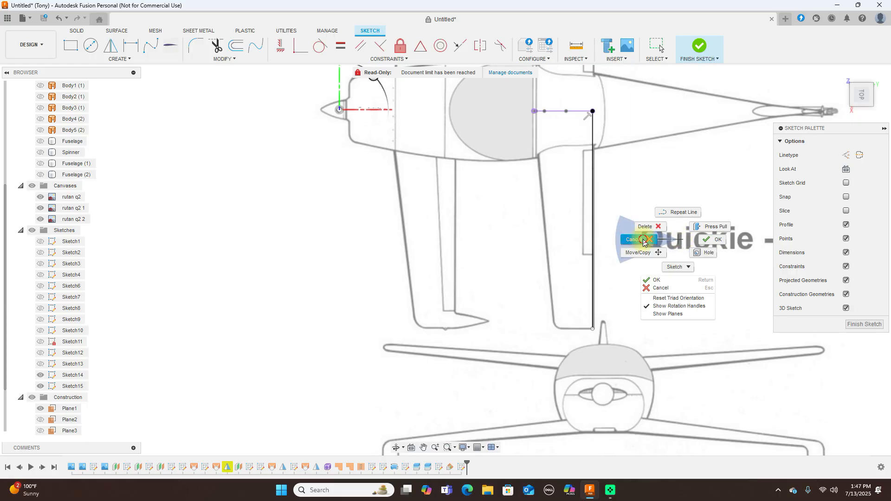
pyautogui.click(631, 239)
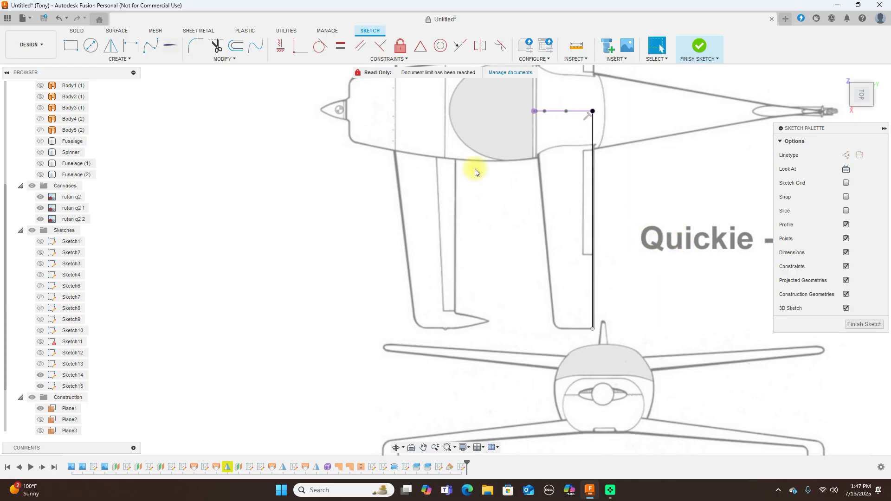
# Trace the curved leading edge with a fit-point spline from the chord's leading end around the tip
pyautogui.click(152, 48)
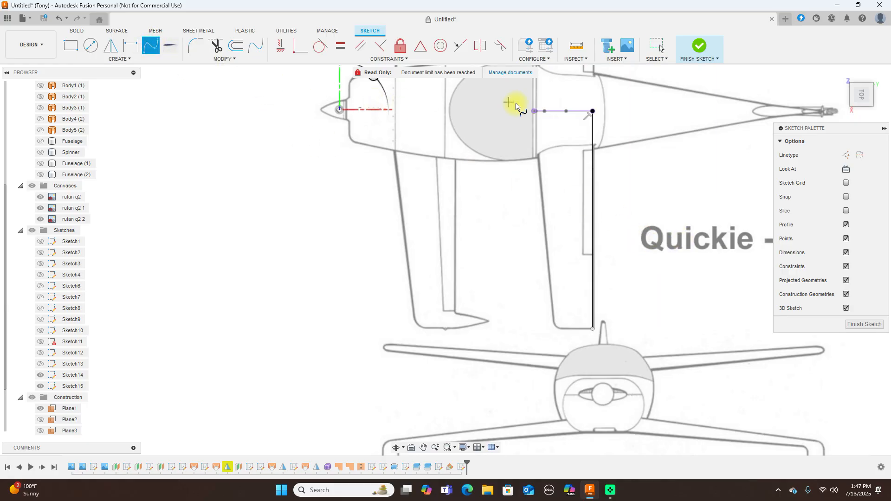
pyautogui.click(533, 111)
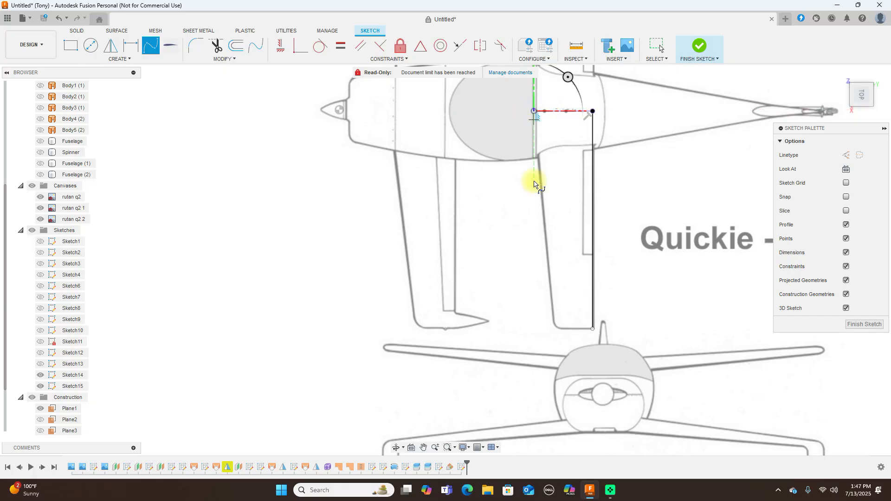
pyautogui.click(544, 217)
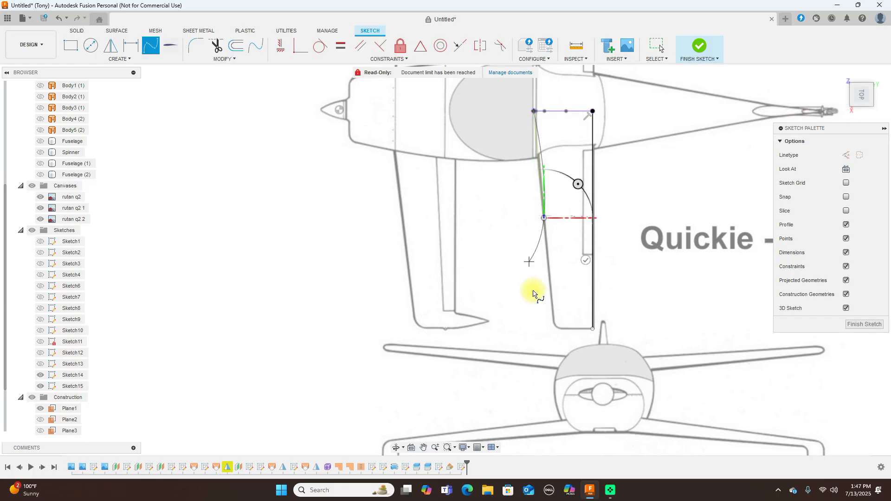
pyautogui.click(552, 300)
pyautogui.scroll(2, 553, 307)
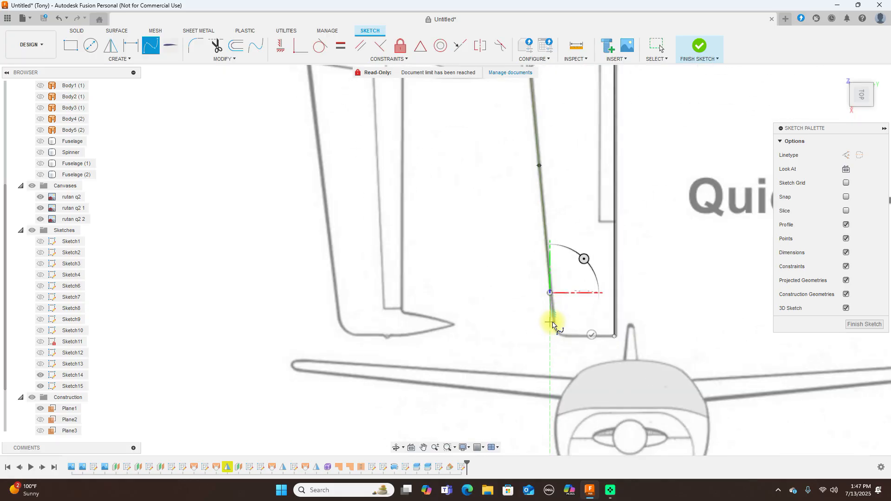
pyautogui.click(551, 317)
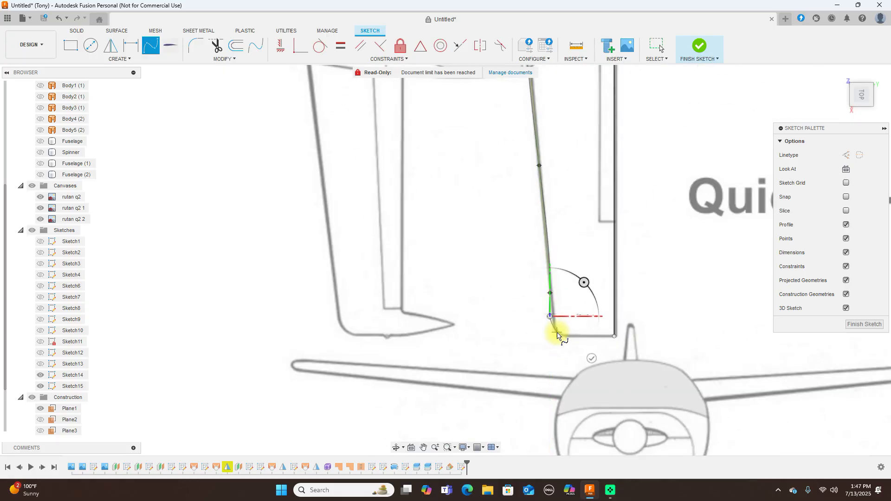
pyautogui.click(557, 333)
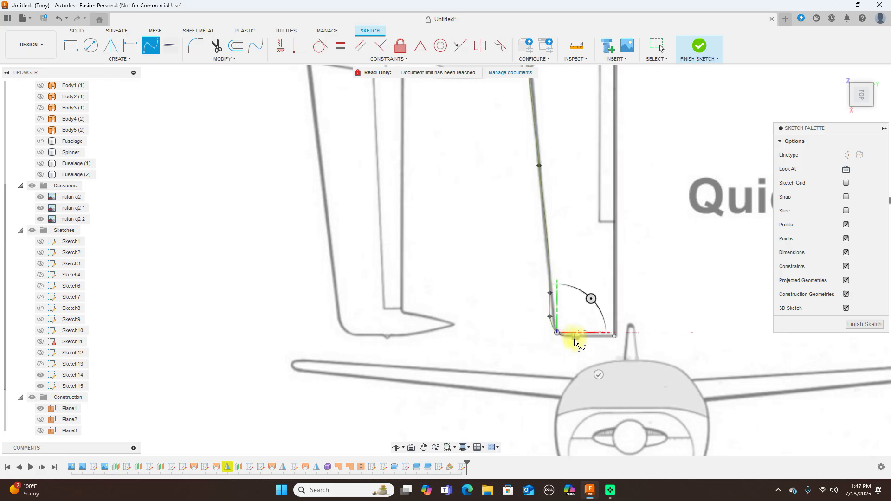
pyautogui.click(574, 337)
pyautogui.scroll(2, 603, 342)
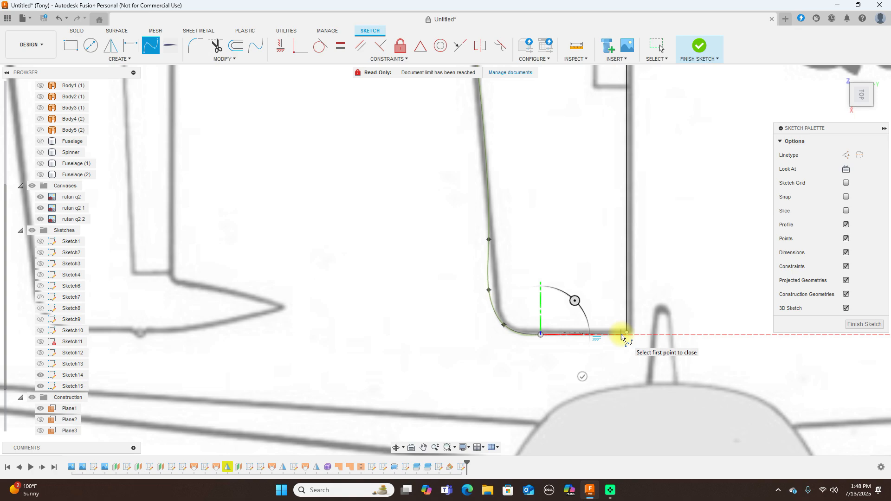
pyautogui.rightClick(624, 337)
pyautogui.click(638, 334)
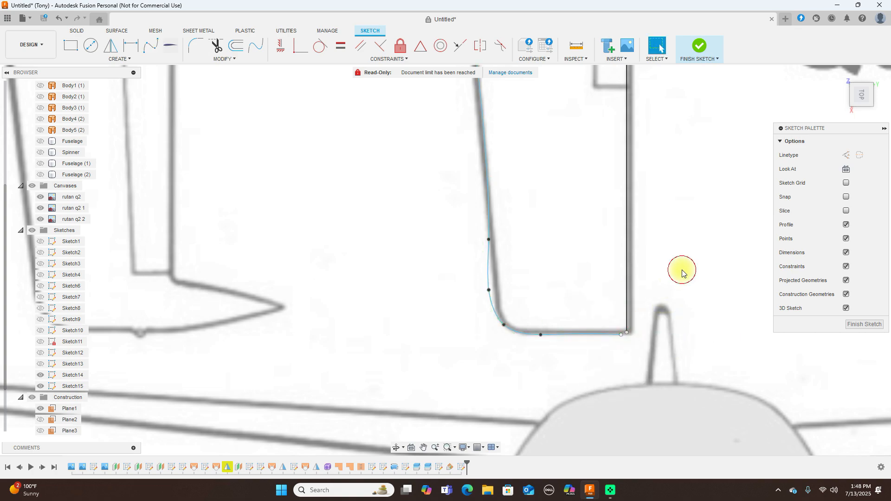
pyautogui.scroll(2, 662, 320)
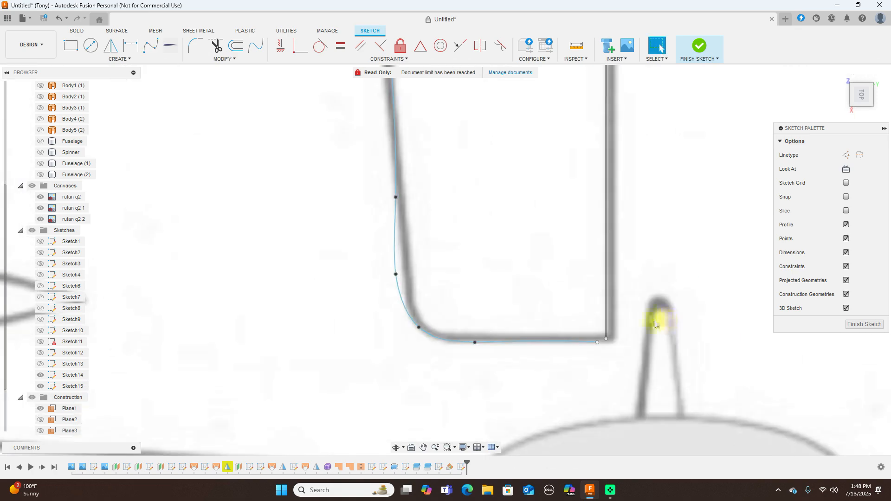
# Drag the spline's fit points so the planform curve follows the canvas wing outline
pyautogui.click(598, 340)
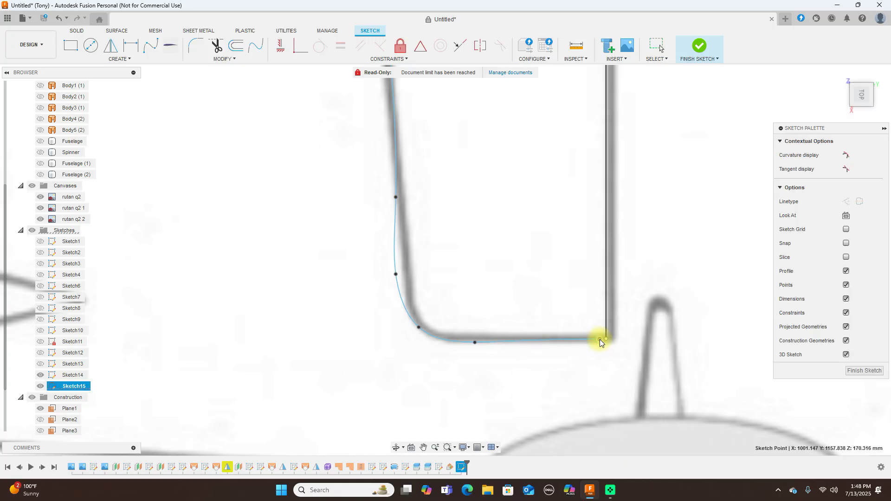
pyautogui.moveTo(395, 273); pyautogui.dragTo(405, 277)
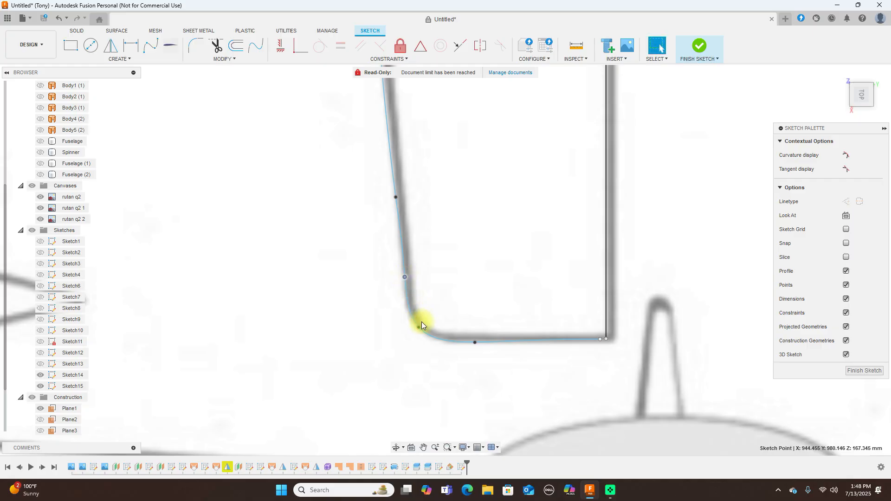
pyautogui.scroll(-3, 447, 209)
pyautogui.moveTo(398, 163); pyautogui.dragTo(352, 283, button='middle')
pyautogui.scroll(-2, 351, 283)
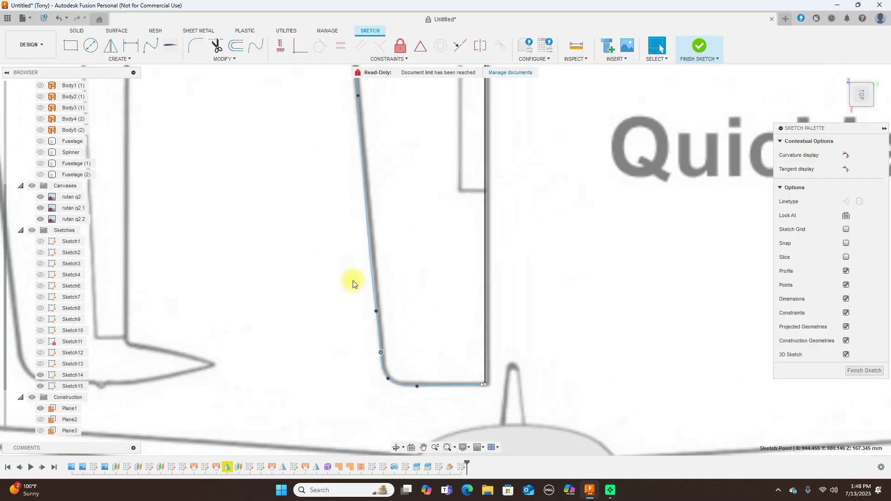
pyautogui.scroll(-3, 503, 214)
pyautogui.moveTo(525, 169); pyautogui.dragTo(552, 205, button='middle')
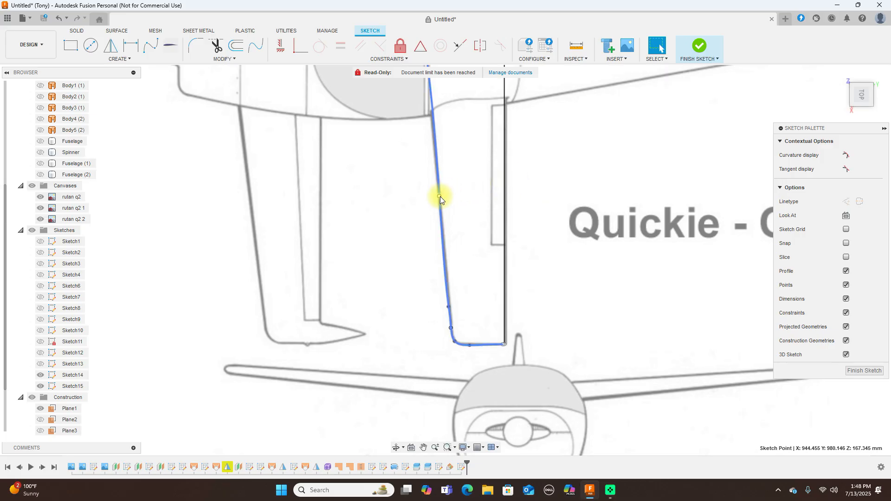
pyautogui.moveTo(449, 306); pyautogui.dragTo(446, 284)
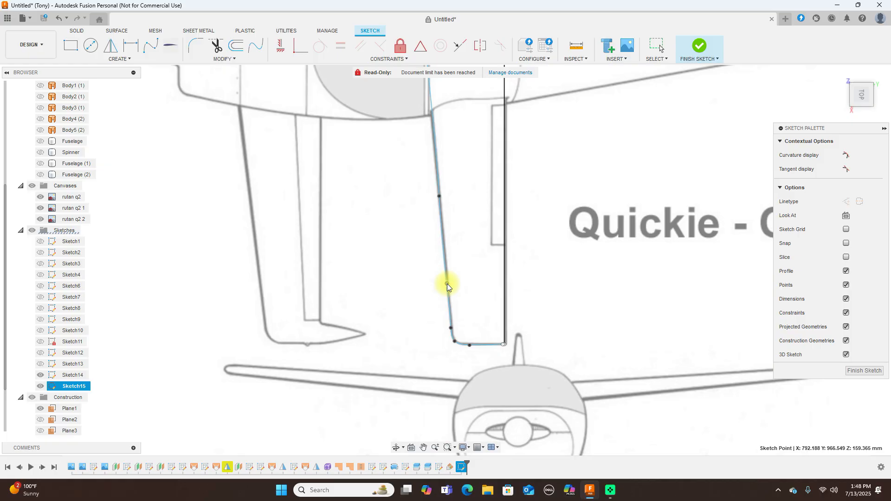
# Cancel the stray fit-point move, select the planform spline and finish the sketch
pyautogui.click(439, 196)
pyautogui.press('m')
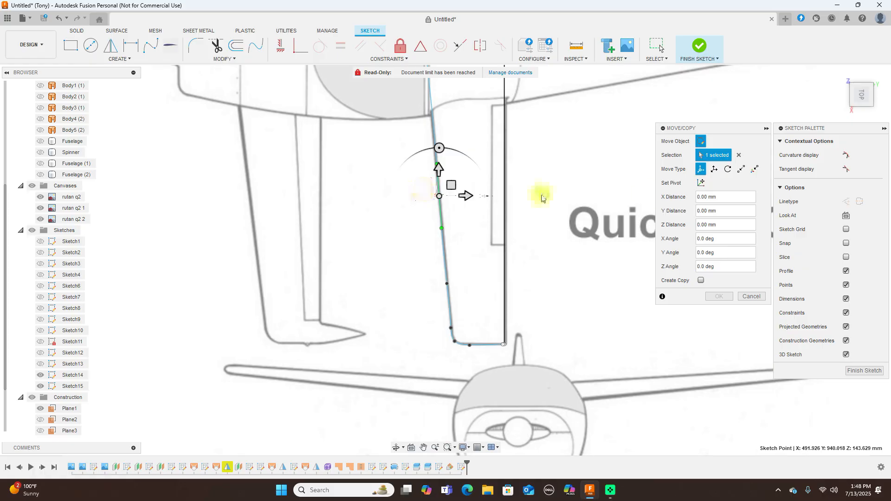
pyautogui.click(751, 296)
pyautogui.click(427, 204)
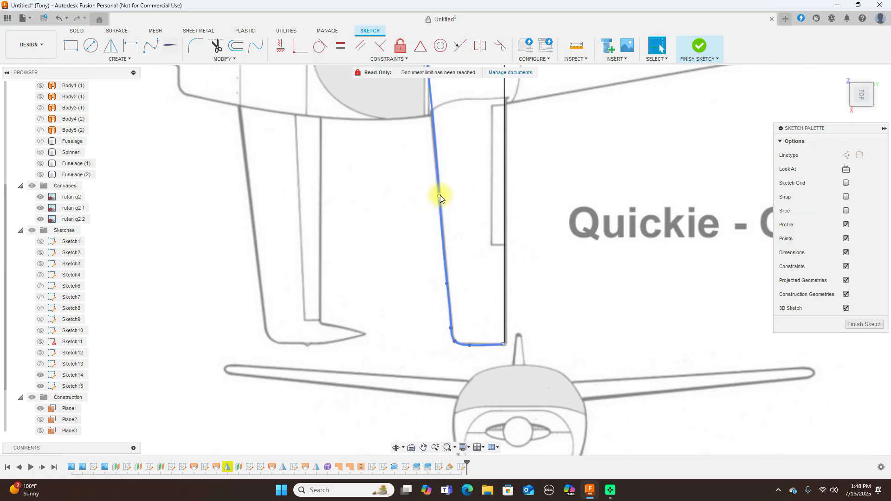
pyautogui.click(440, 195)
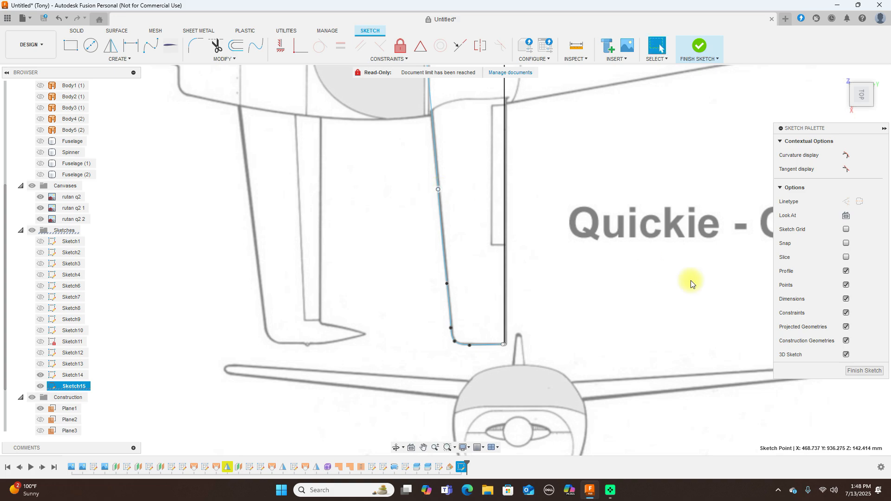
pyautogui.scroll(-3, 692, 283)
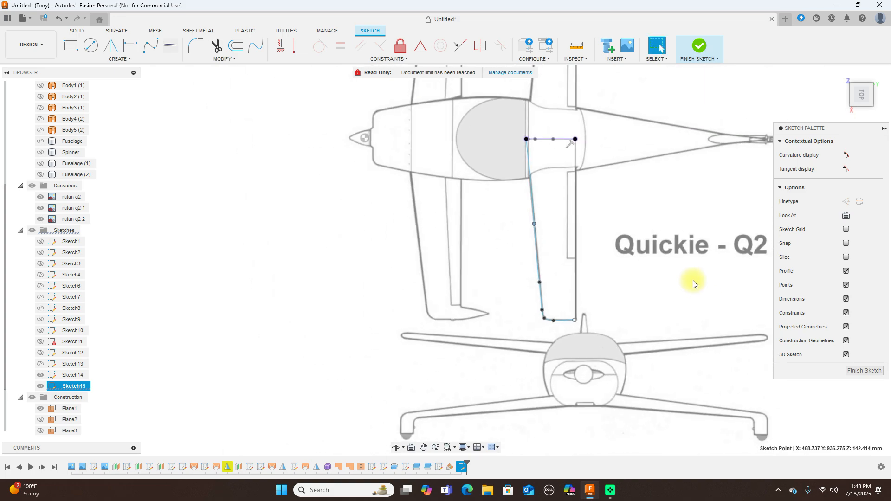
pyautogui.click(700, 49)
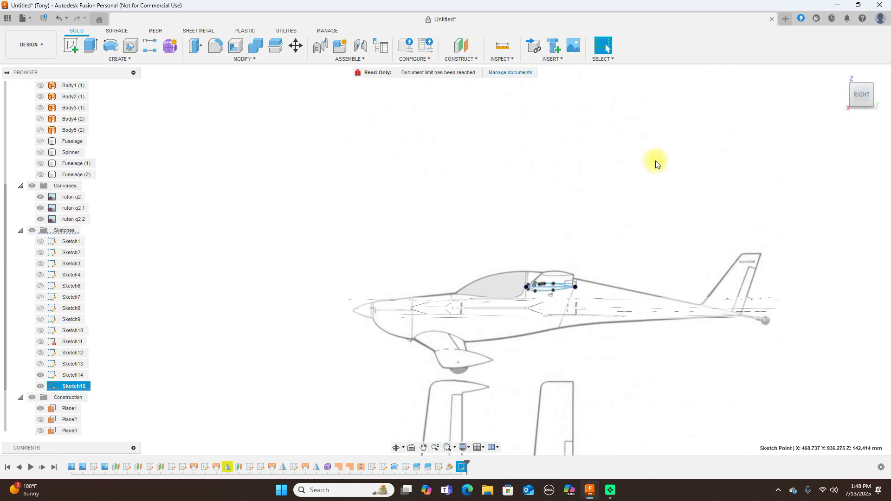
# Orbit to an angled view, abandon a started loft, and bring up the Create features list again
pyautogui.moveTo(862, 99)
pyautogui.mouseDown()
pyautogui.moveTo(7, 108)
pyautogui.moveTo(19, 110)
pyautogui.mouseUp()
pyautogui.click(515, 215)
pyautogui.scroll(2, 515, 215)
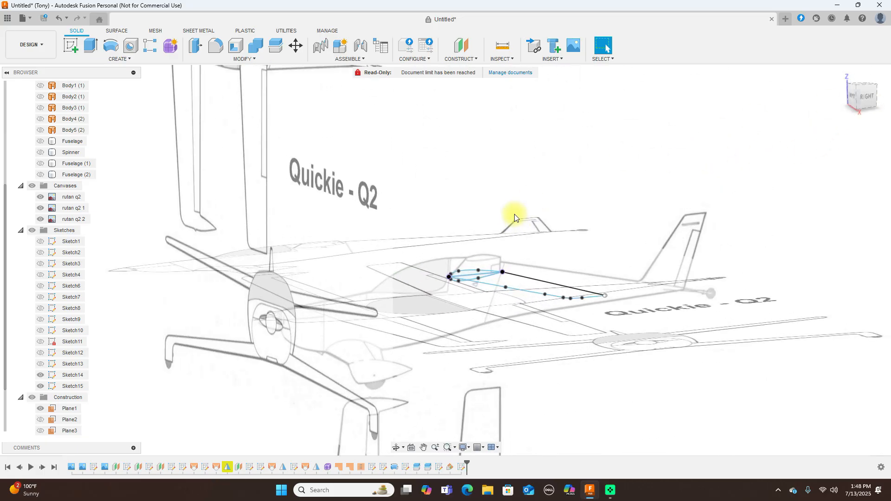
pyautogui.click(118, 59)
pyautogui.click(92, 135)
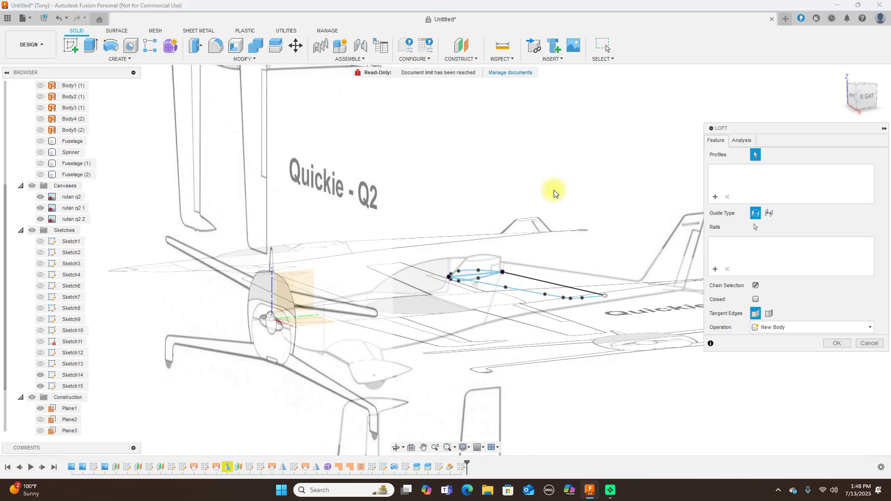
pyautogui.scroll(1, 598, 183)
pyautogui.scroll(1, 480, 246)
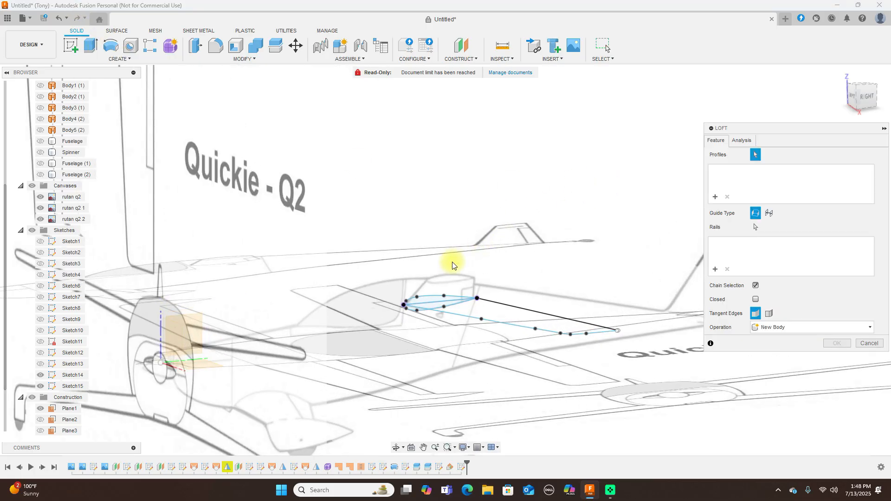
pyautogui.click(868, 344)
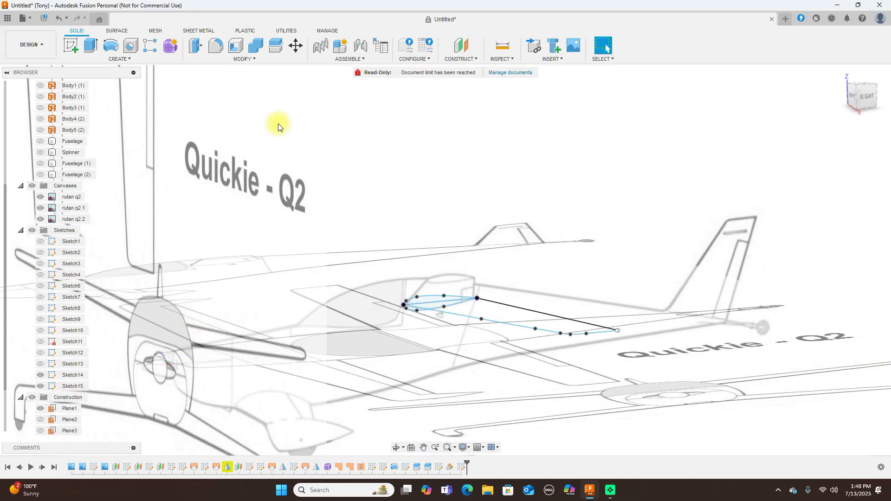
pyautogui.click(125, 59)
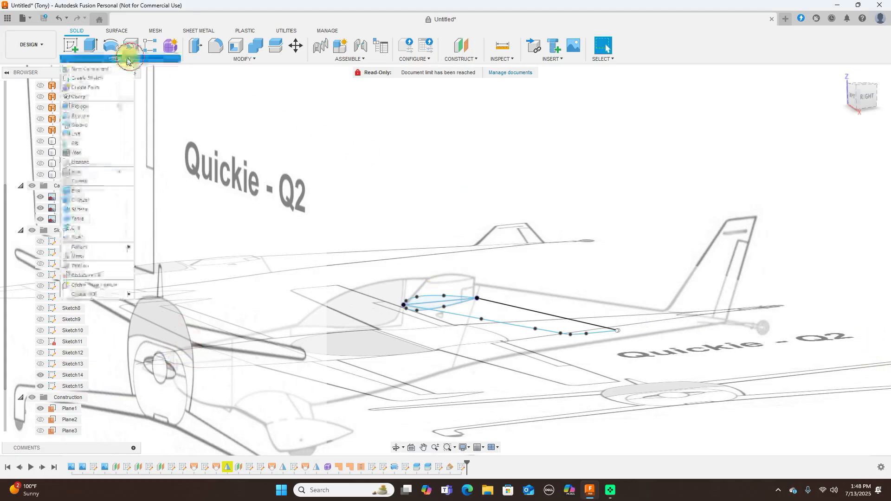
# Sweep both airfoil regions along one planform edge with the other as guide rail, full extents
pyautogui.click(86, 125)
pyautogui.click(845, 157)
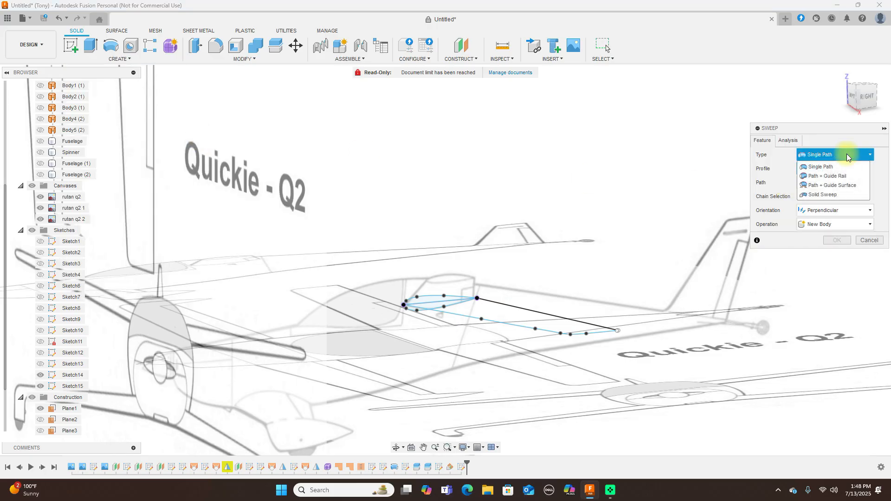
pyautogui.click(843, 177)
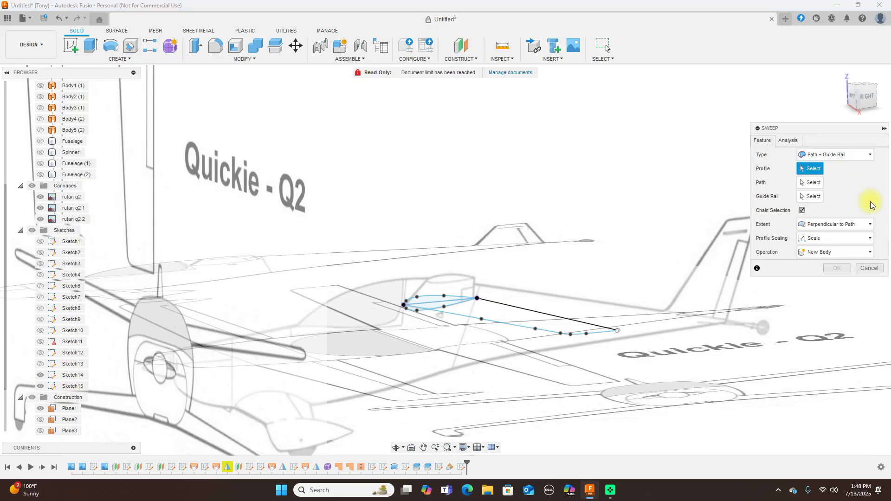
pyautogui.click(870, 227)
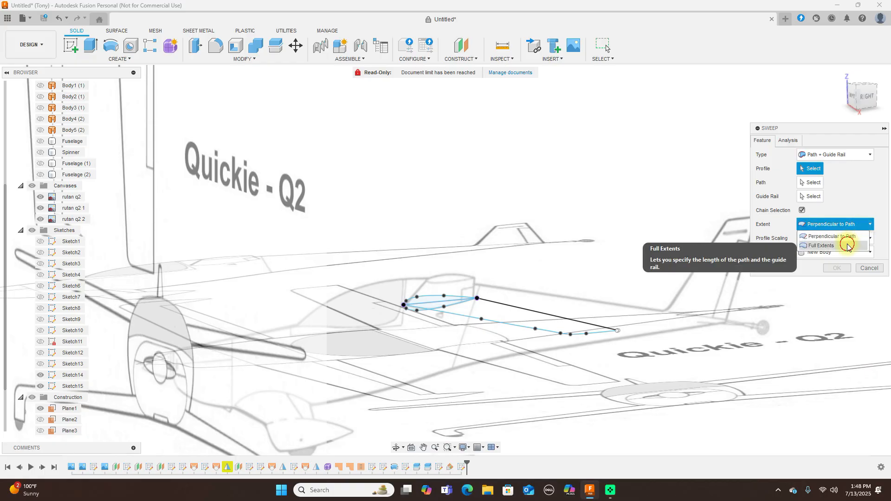
pyautogui.click(831, 243)
pyautogui.scroll(2, 557, 243)
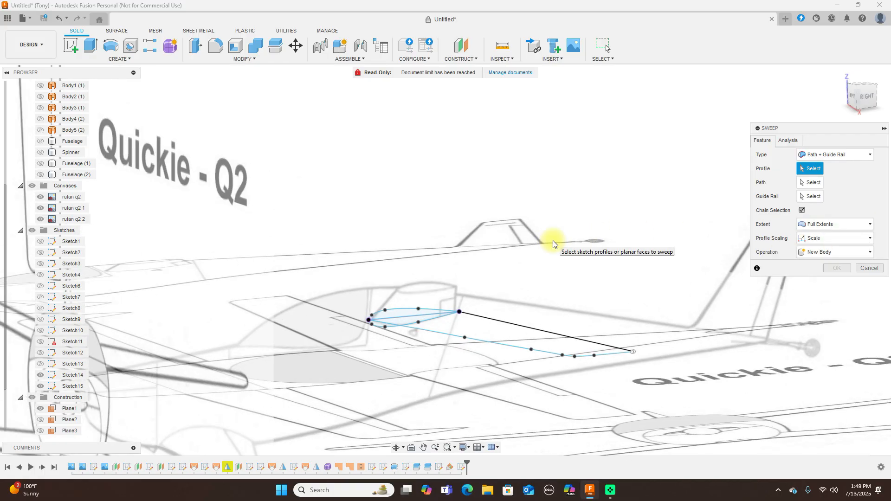
pyautogui.click(401, 318)
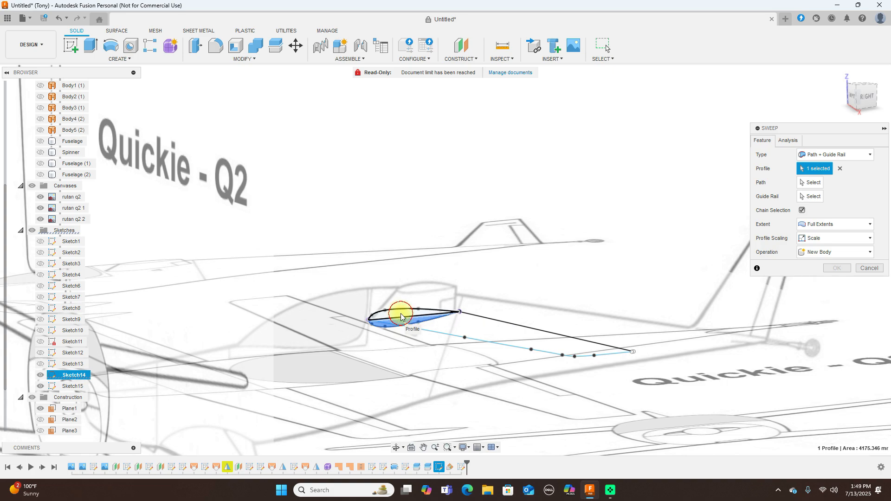
pyautogui.click(401, 317)
pyautogui.click(821, 182)
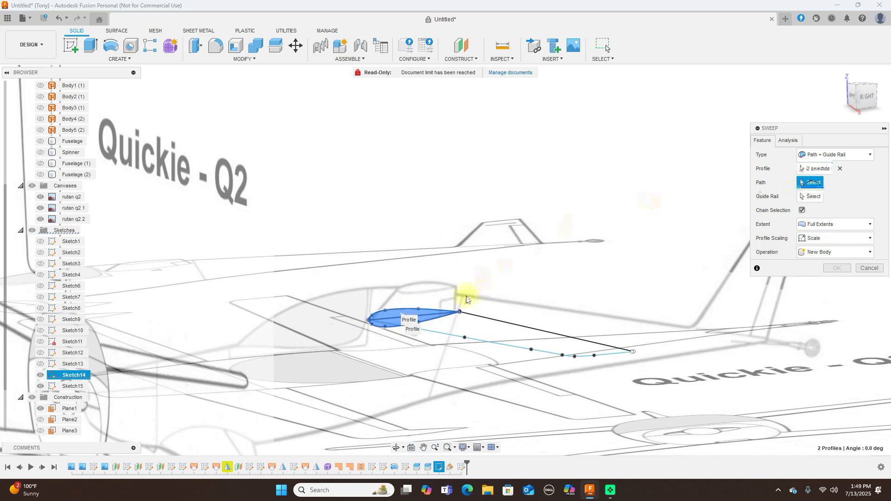
pyautogui.click(454, 336)
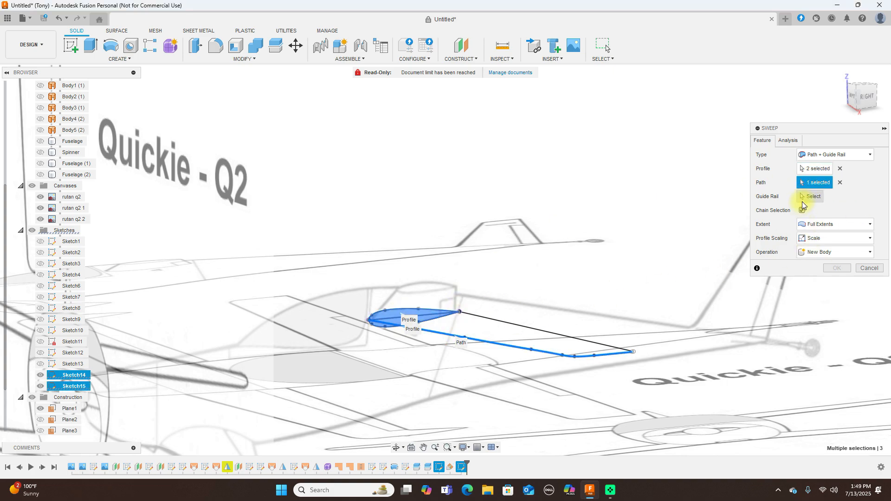
pyautogui.click(544, 330)
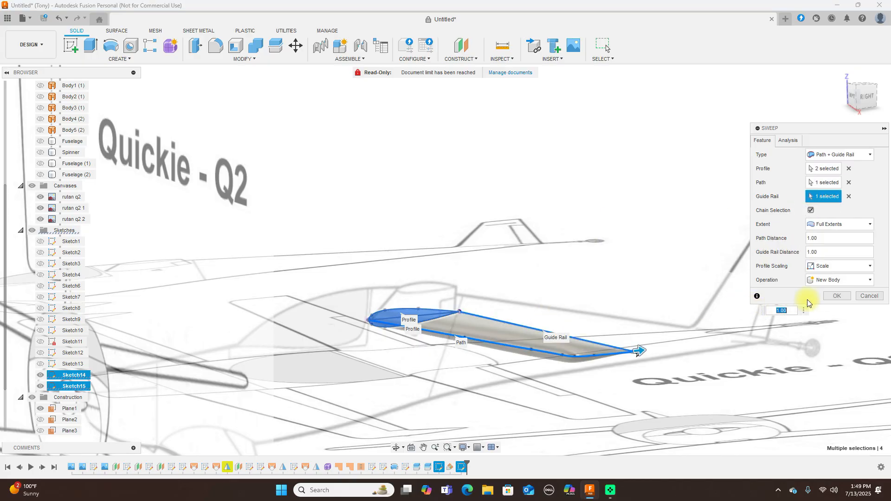
pyautogui.click(833, 296)
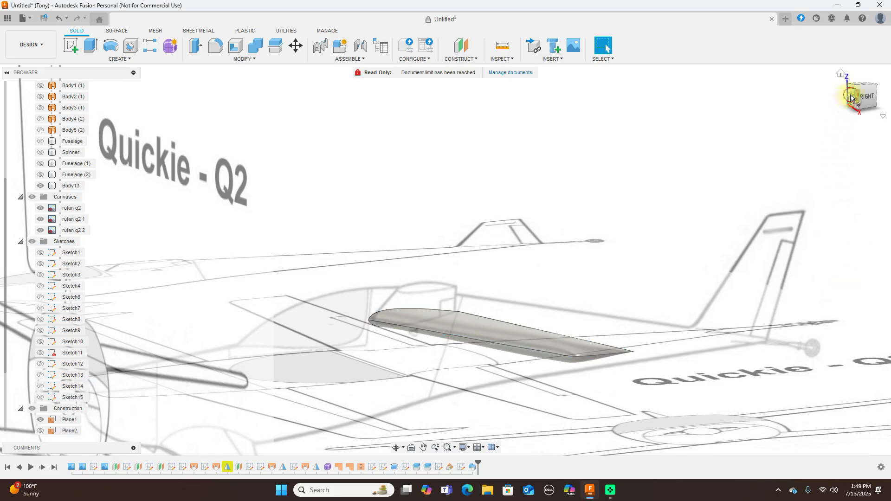
# In the front view, rotate the canard wing body Body13 by 1 degree about X for dihedral
pyautogui.click(851, 97)
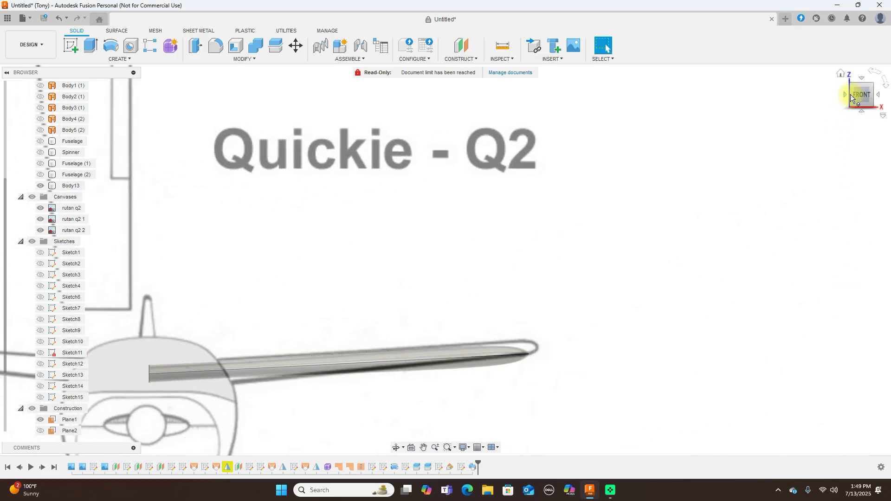
pyautogui.click(528, 354)
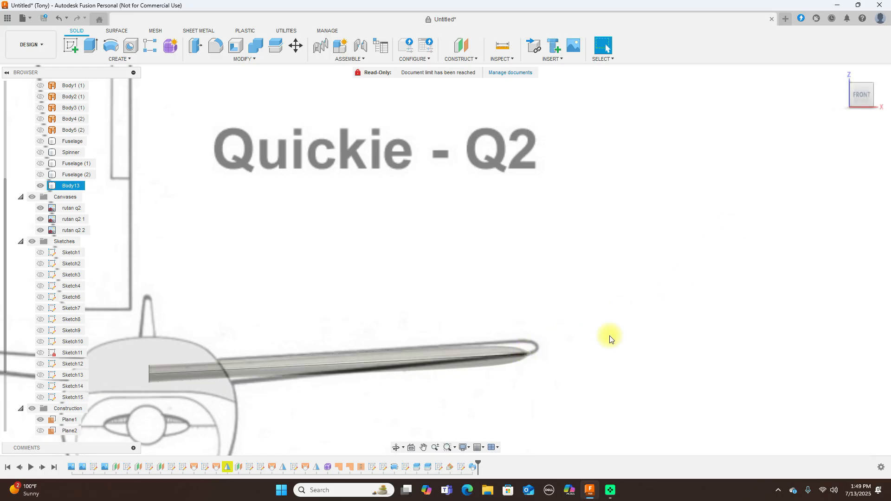
pyautogui.scroll(-2, 707, 174)
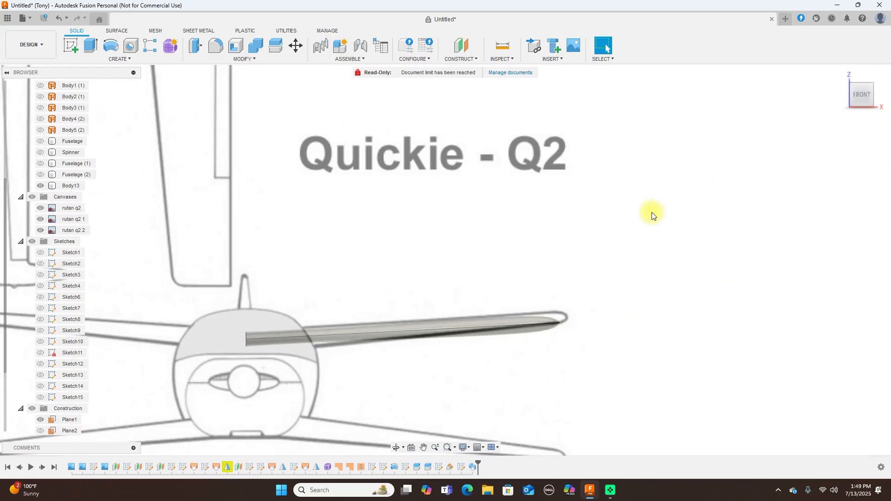
pyautogui.scroll(-1, 584, 216)
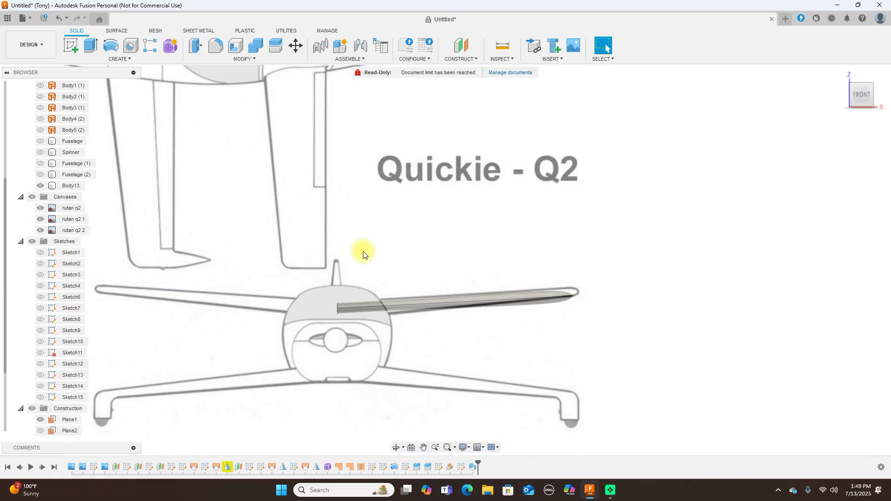
pyautogui.moveTo(319, 265); pyautogui.dragTo(594, 345)
pyautogui.click(295, 46)
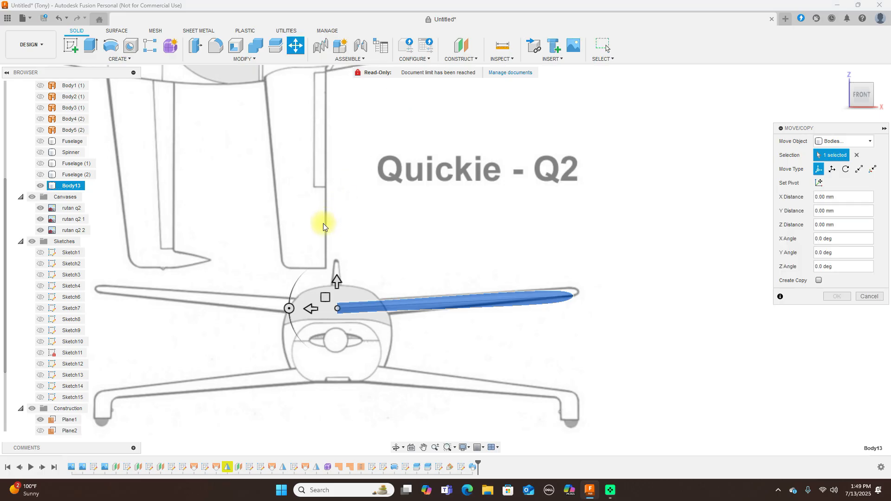
pyautogui.click(289, 309)
pyautogui.moveTo(289, 308)
pyautogui.mouseDown()
pyautogui.moveTo(323, 298)
pyautogui.moveTo(328, 308)
pyautogui.moveTo(297, 316)
pyautogui.mouseUp()
pyautogui.click(417, 332)
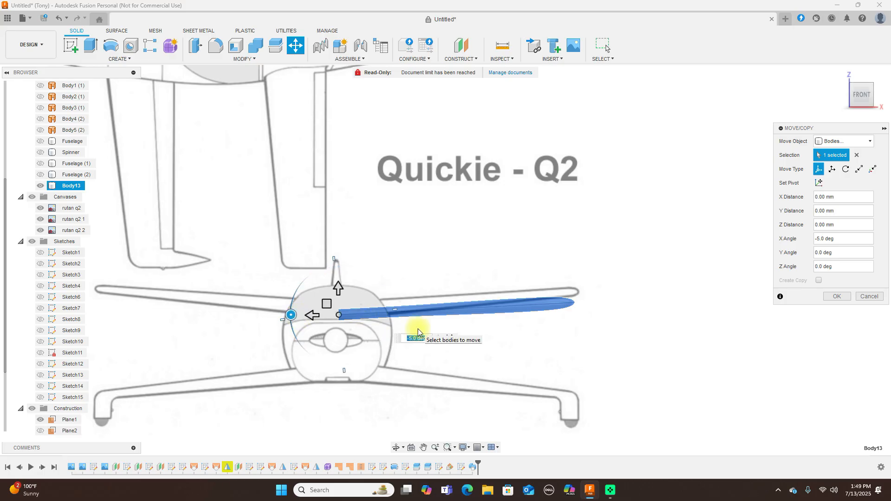
pyautogui.moveTo(328, 303); pyautogui.dragTo(297, 311)
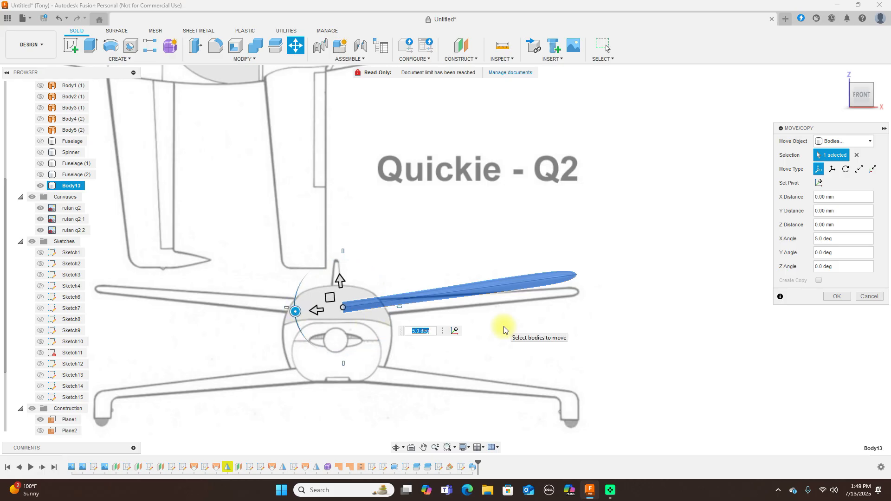
pyautogui.write('2')
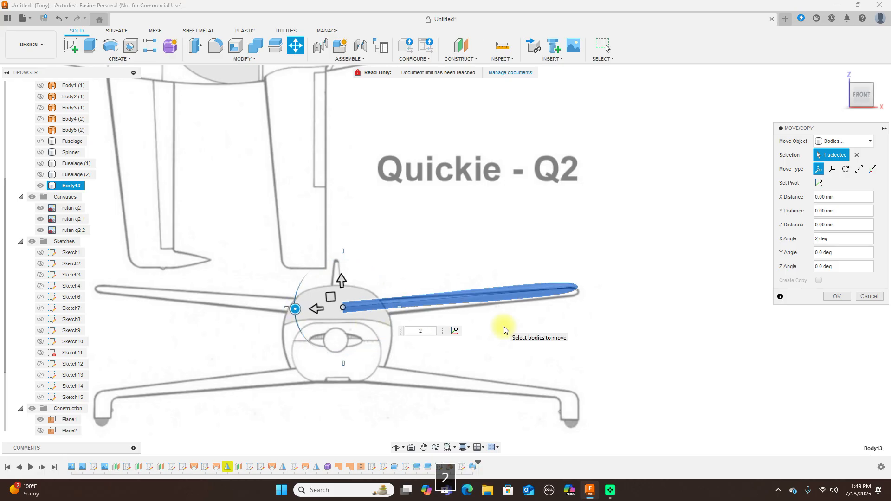
pyautogui.press('BackSpace')
pyautogui.write('1')
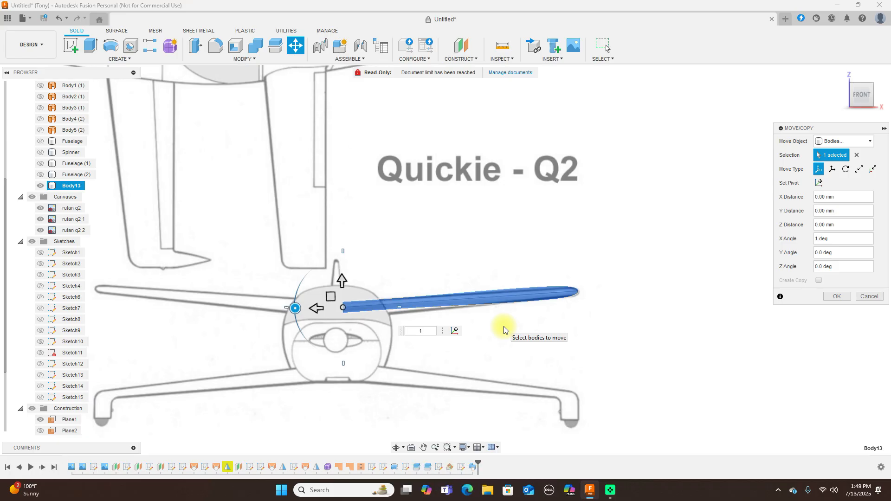
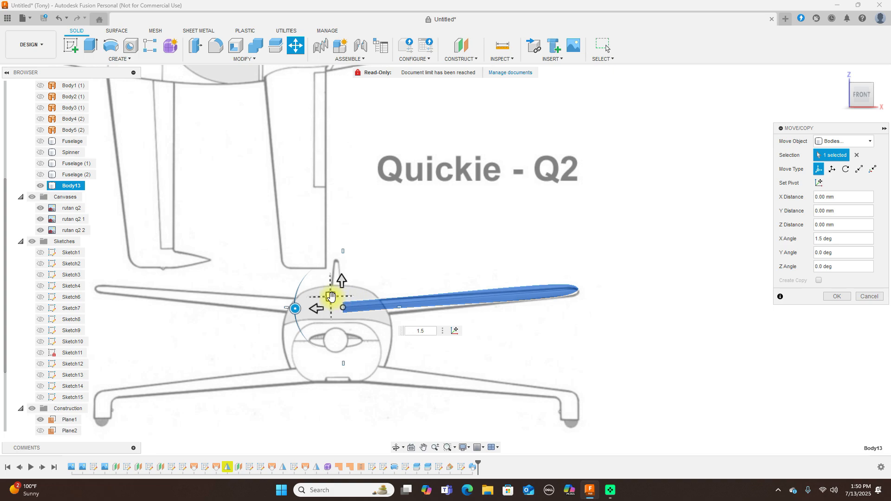
# Lower the tilted Body13 wing by -9.932 mm Y and -1.717 mm Z and commit the move
pyautogui.moveTo(330, 297); pyautogui.dragTo(332, 299)
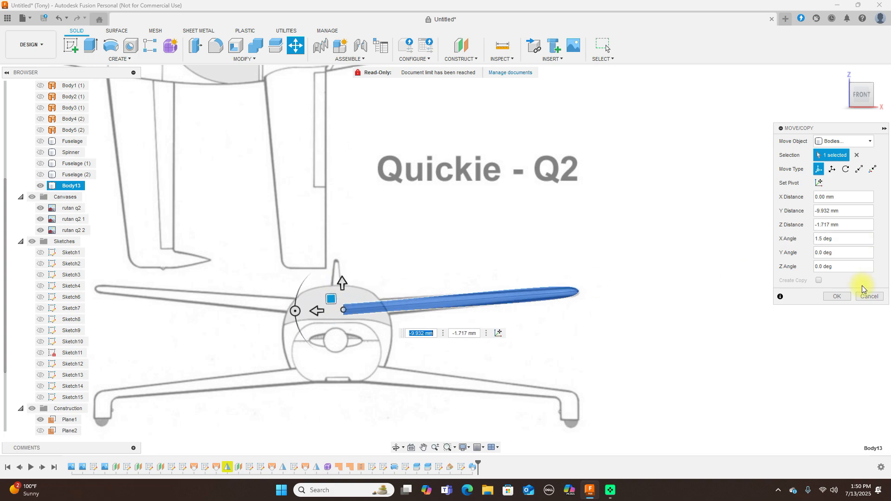
pyautogui.click(844, 298)
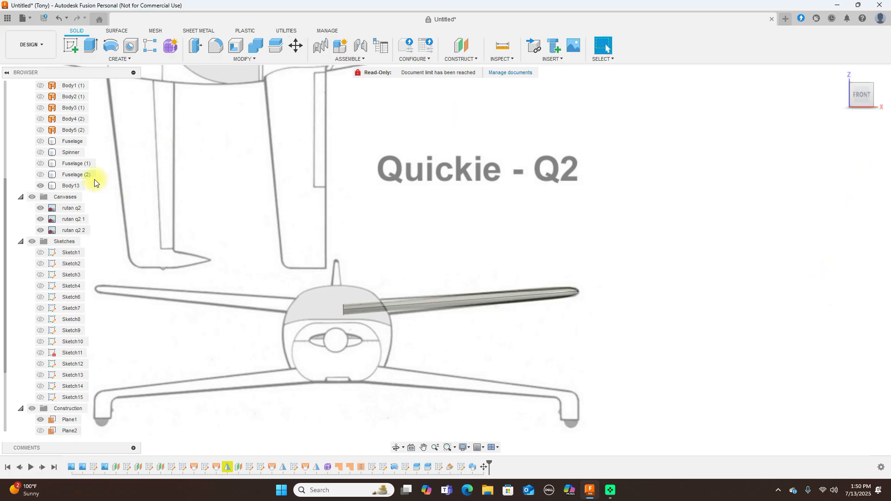
# Make the Fuselage (1), Spinner and Fuselage bodies visible again
pyautogui.click(40, 165)
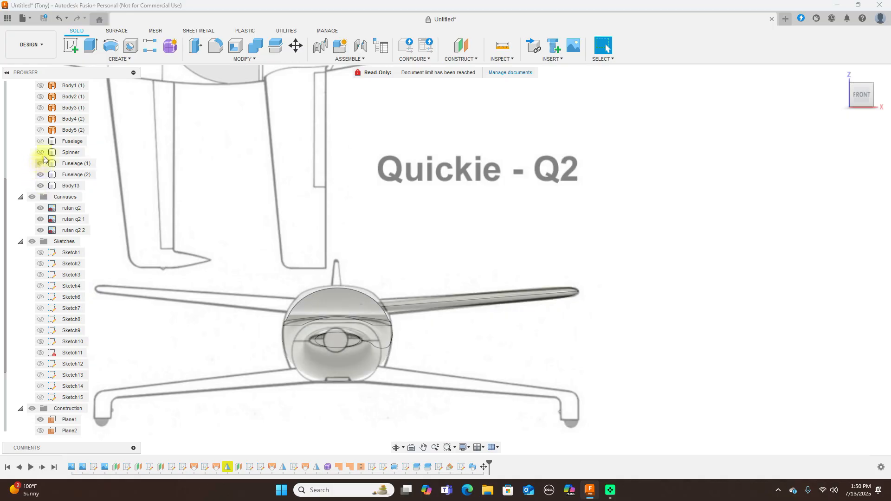
pyautogui.click(40, 152)
pyautogui.click(41, 142)
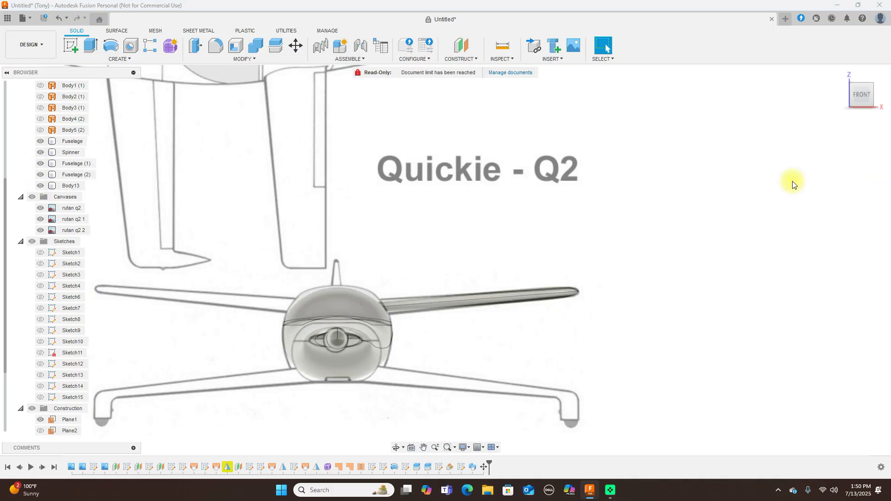
# Hide the reference canvases, orbit to inspect the model, and bring up Sketch15's timeline options
pyautogui.click(879, 97)
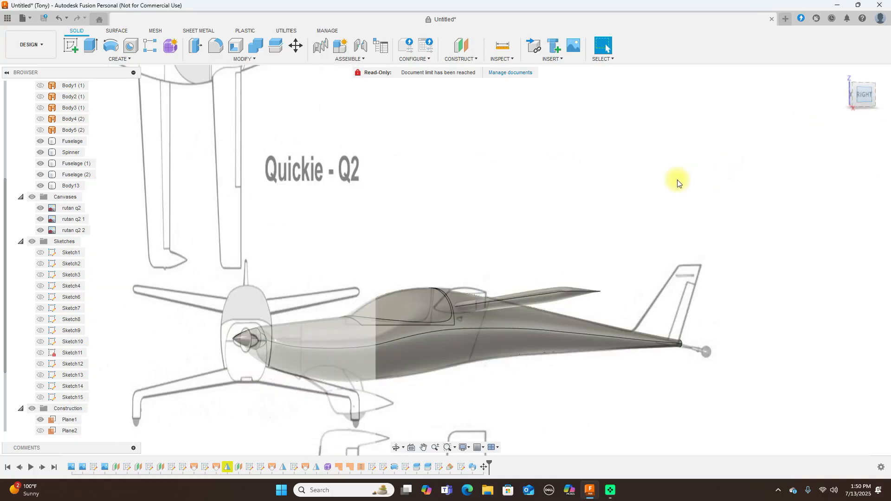
pyautogui.click(32, 197)
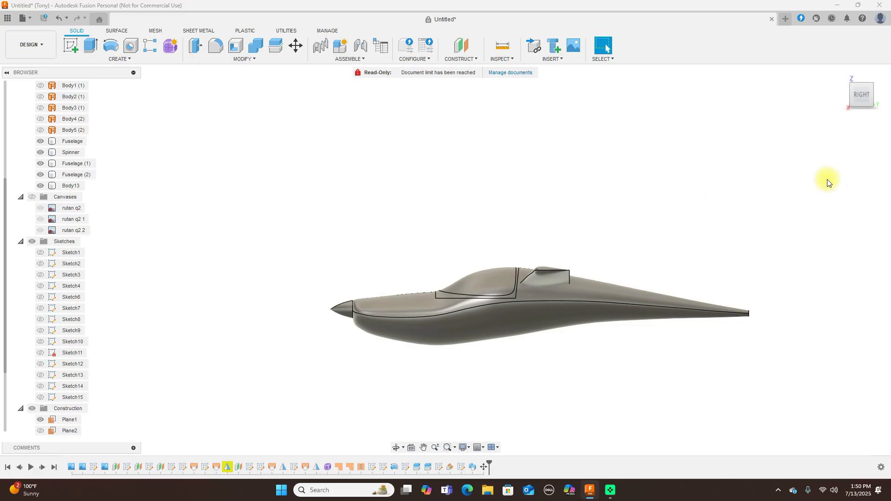
pyautogui.moveTo(852, 94)
pyautogui.mouseDown()
pyautogui.moveTo(883, 114)
pyautogui.moveTo(40, 107)
pyautogui.moveTo(88, 103)
pyautogui.moveTo(92, 88)
pyautogui.moveTo(28, 117)
pyautogui.moveTo(618, 223)
pyautogui.mouseUp()
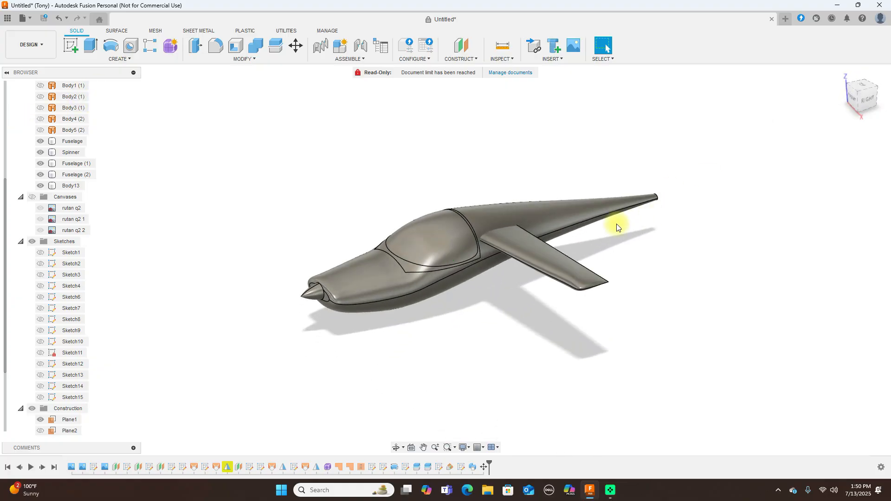
pyautogui.click(856, 102)
pyautogui.click(459, 468)
pyautogui.rightClick(461, 467)
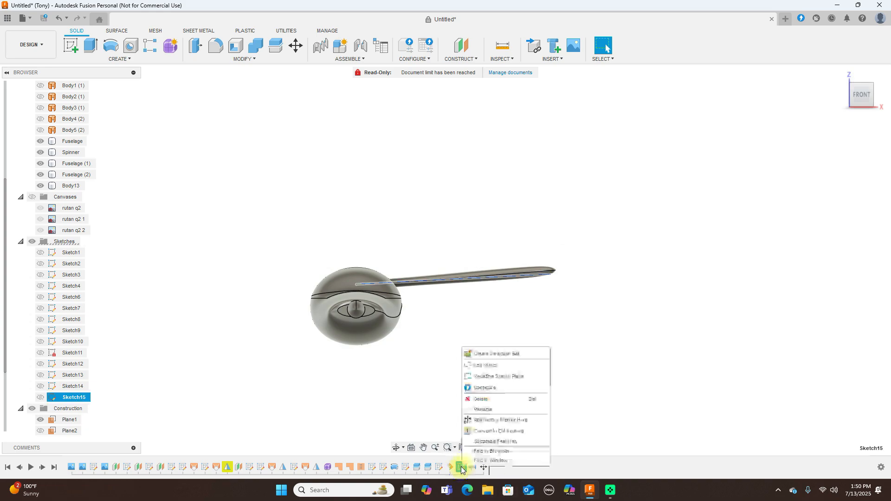
# Edit Sketch15, show the reference canvases, and delete the spline's extra top end points
pyautogui.click(520, 367)
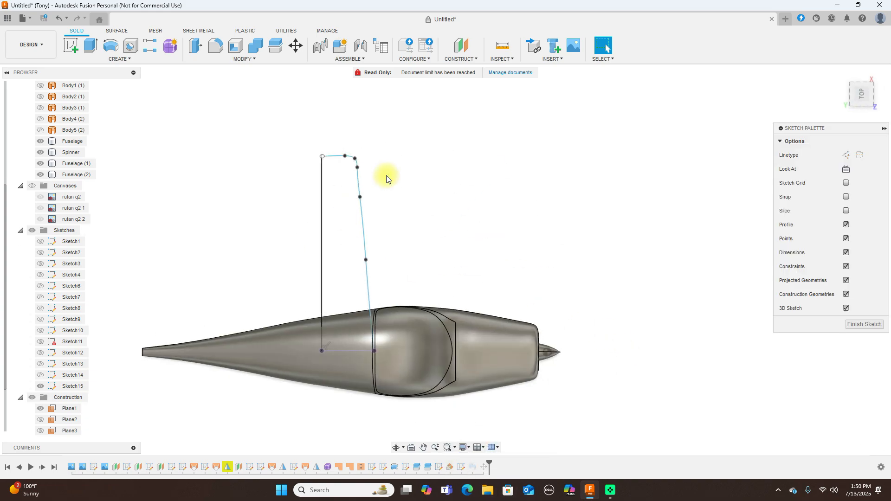
pyautogui.scroll(2, 398, 167)
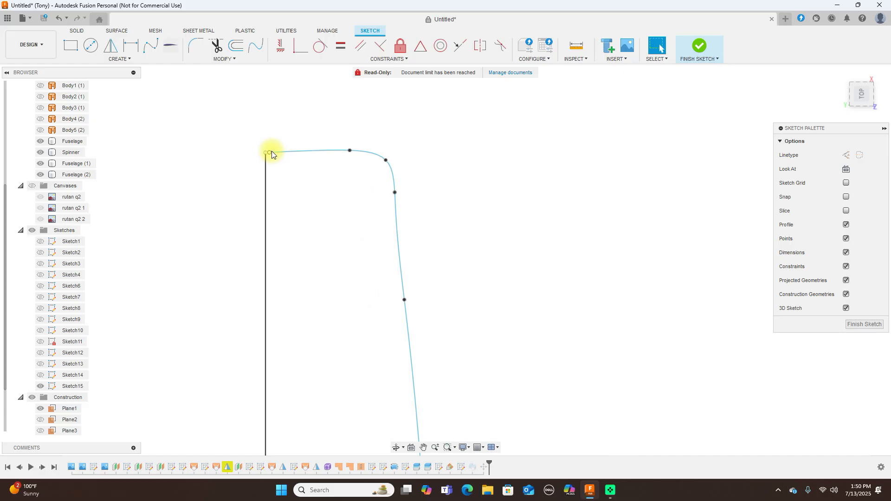
pyautogui.moveTo(272, 151); pyautogui.dragTo(354, 122)
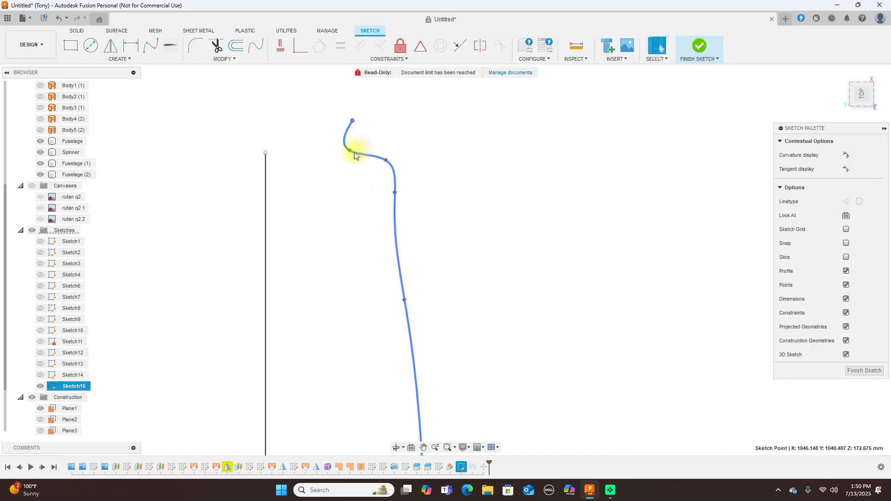
pyautogui.moveTo(351, 153); pyautogui.dragTo(384, 143)
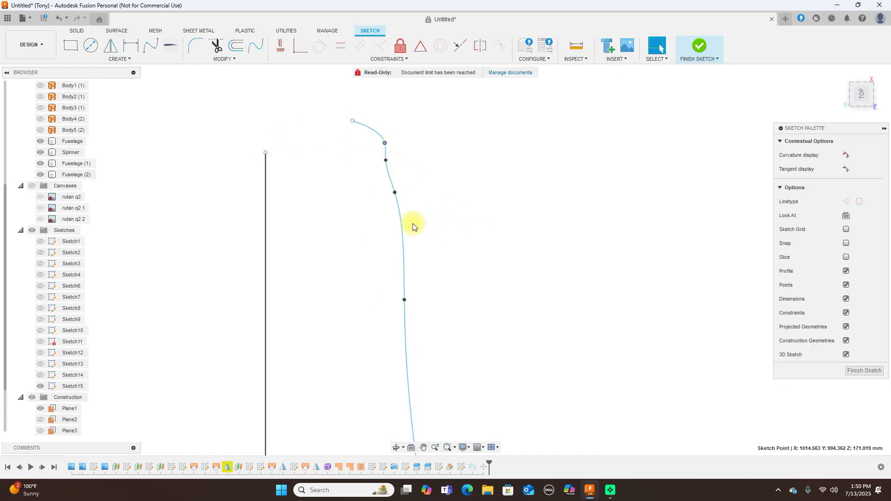
pyautogui.click(31, 185)
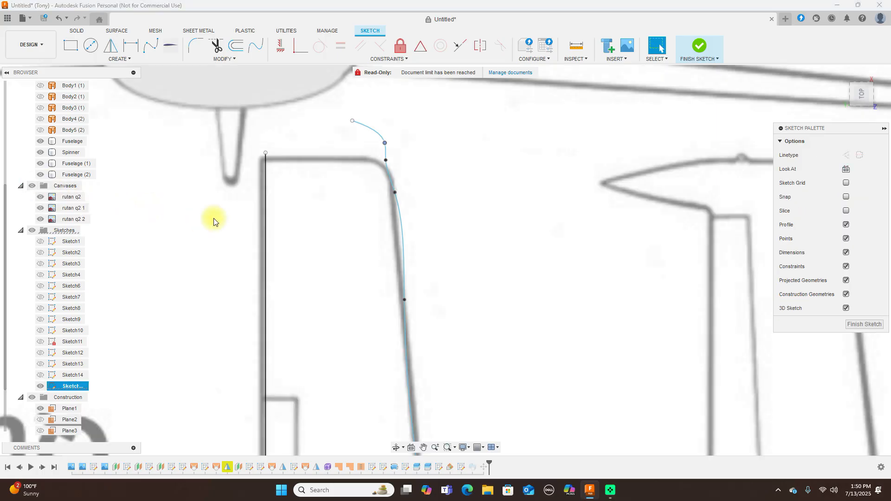
pyautogui.click(353, 119)
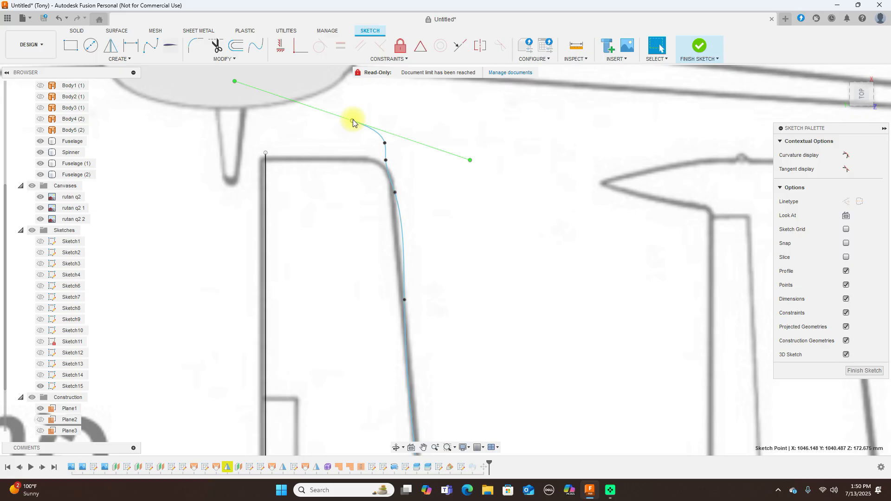
pyautogui.press('Delete')
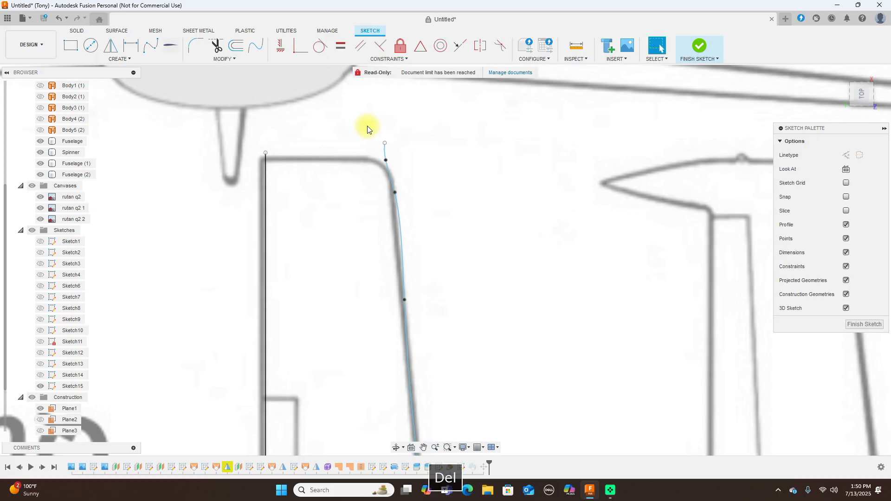
pyautogui.click(385, 142)
pyautogui.press('Delete')
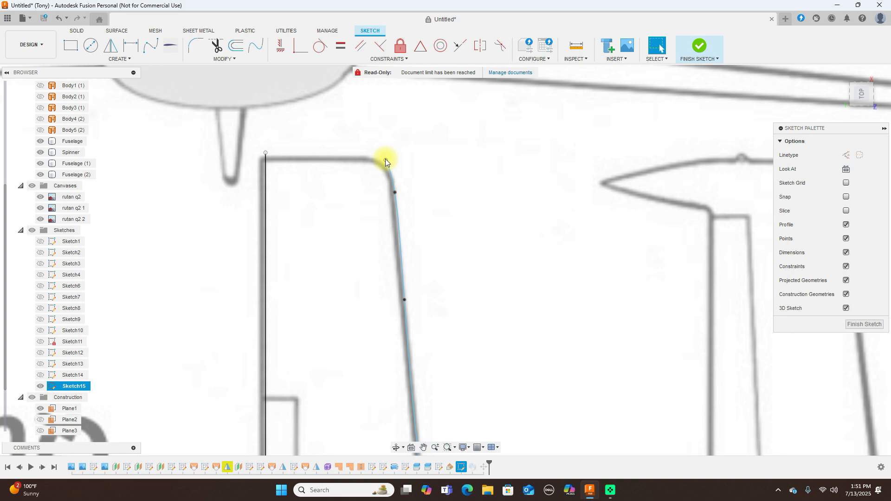
# Redraw the spline's top end to the profile's corner point and finish the sketch
pyautogui.scroll(1, 267, 158)
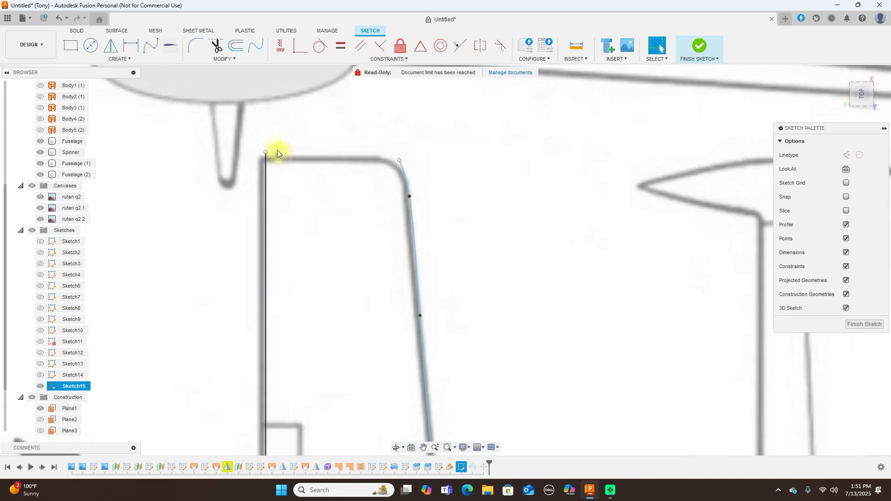
pyautogui.click(265, 159)
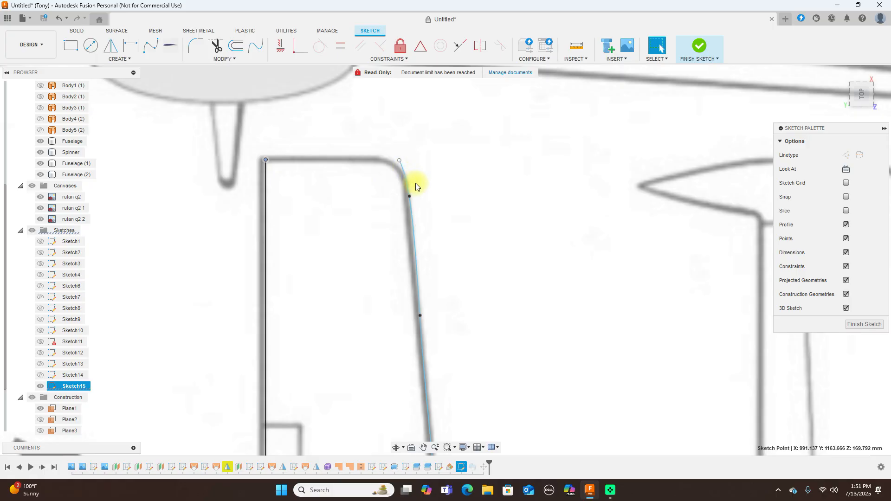
pyautogui.scroll(-2, 416, 200)
pyautogui.click(409, 201)
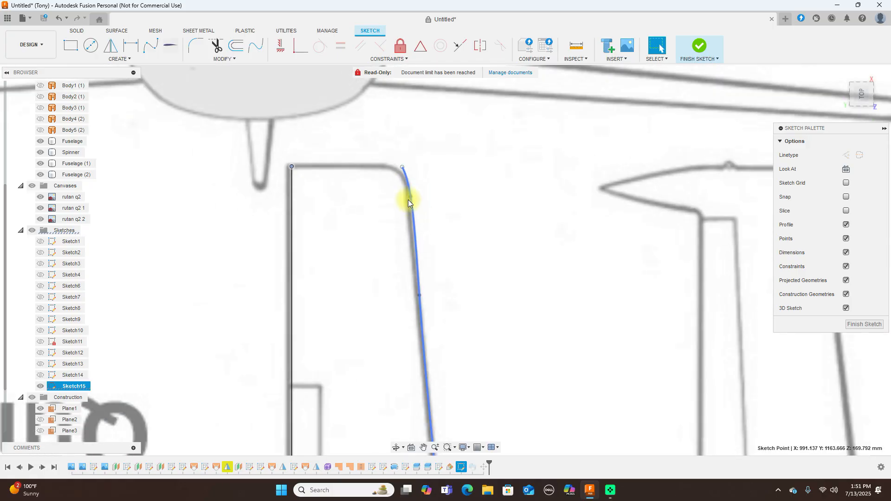
pyautogui.click(410, 201)
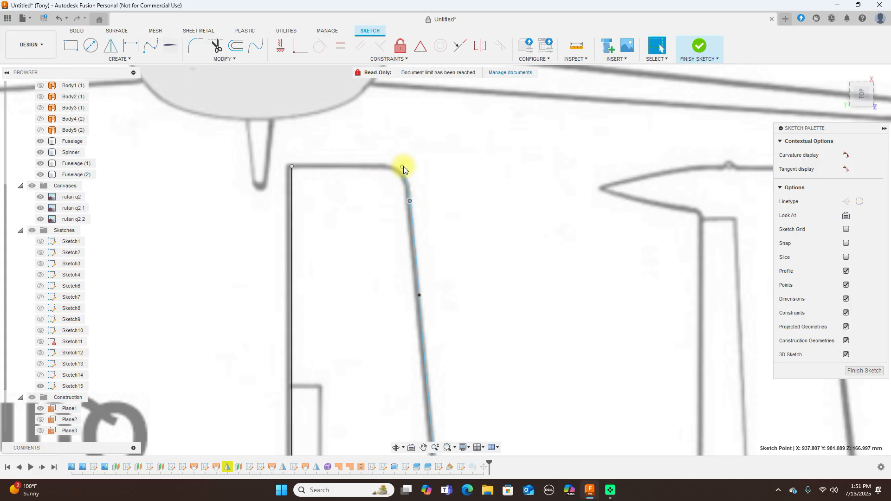
pyautogui.moveTo(402, 166); pyautogui.dragTo(397, 167)
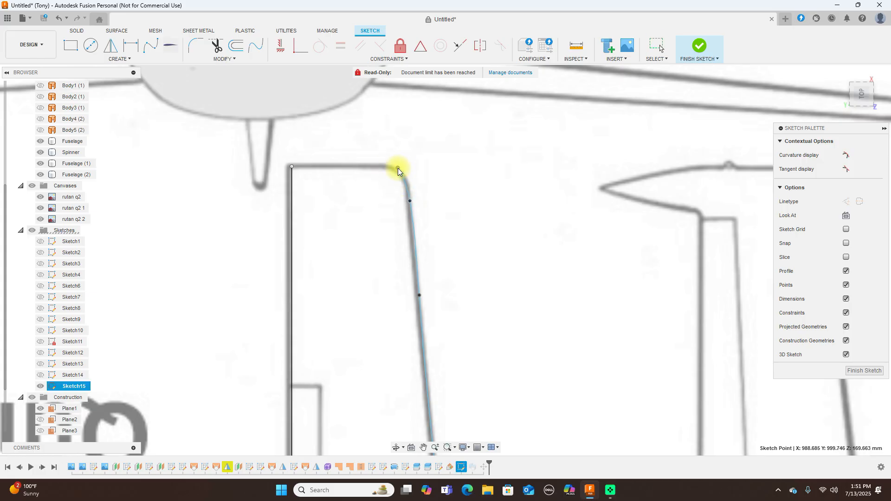
pyautogui.click(410, 200)
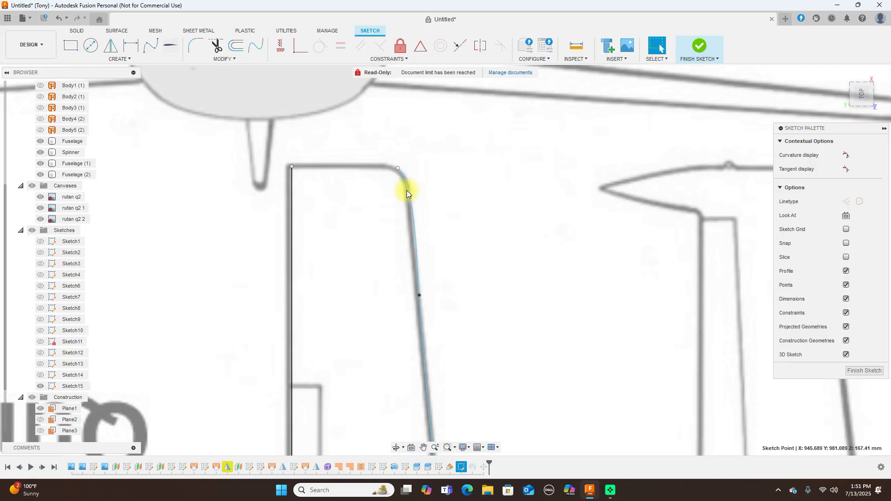
pyautogui.doubleClick(397, 166)
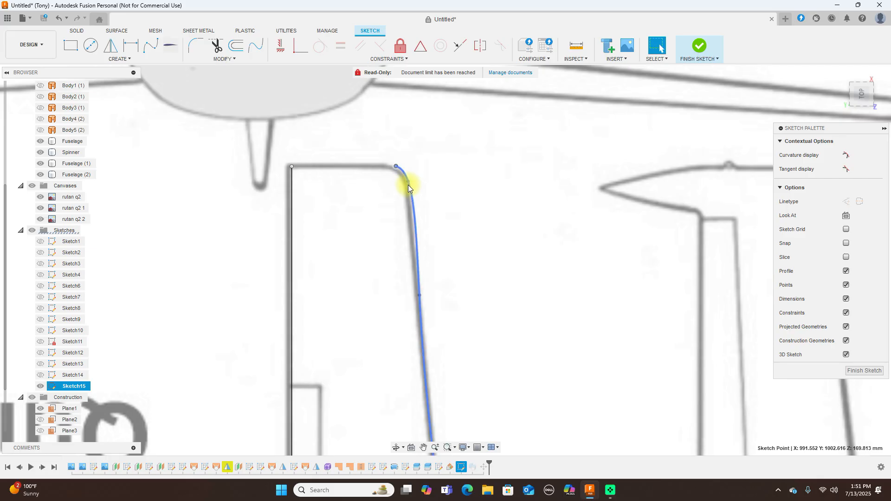
pyautogui.press('Escape')
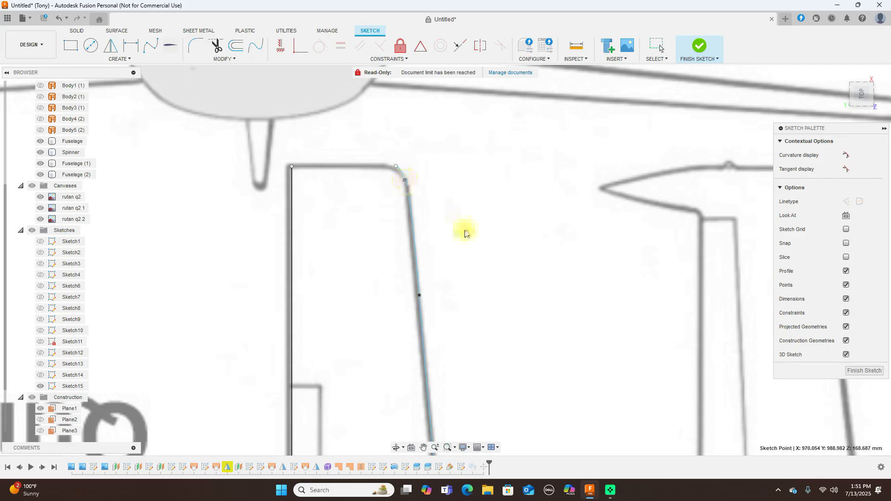
pyautogui.scroll(-2, 483, 235)
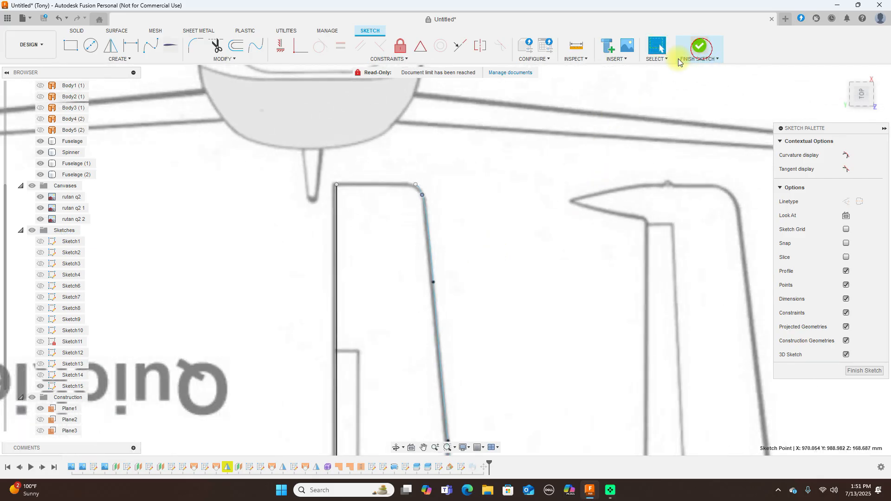
pyautogui.click(678, 59)
# Check the airplane from the corner view, front view and rotated front view
pyautogui.scroll(-4, 584, 245)
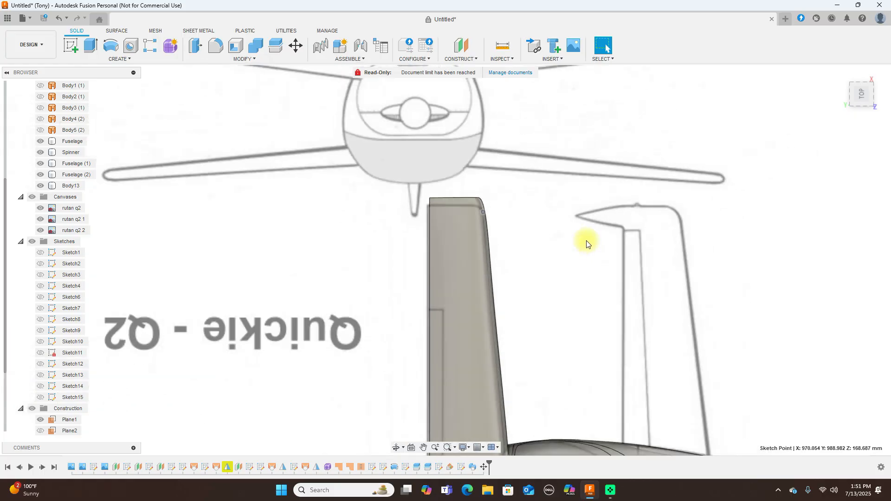
pyautogui.click(872, 109)
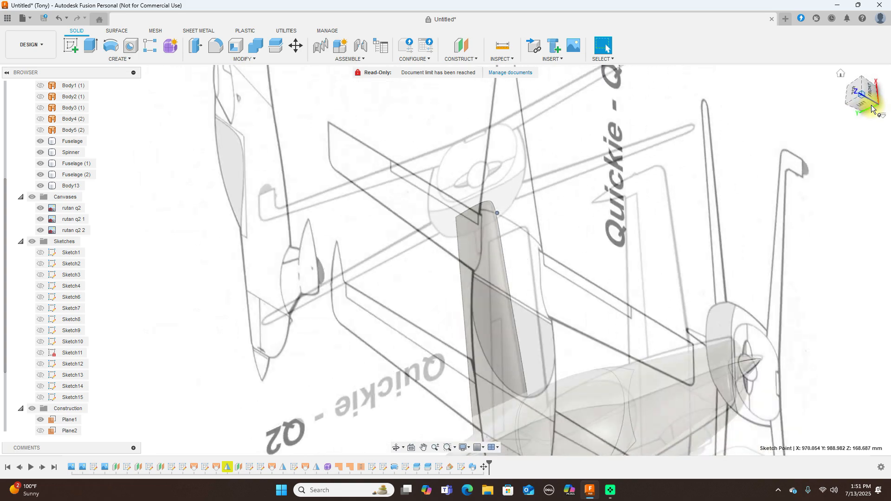
pyautogui.click(871, 91)
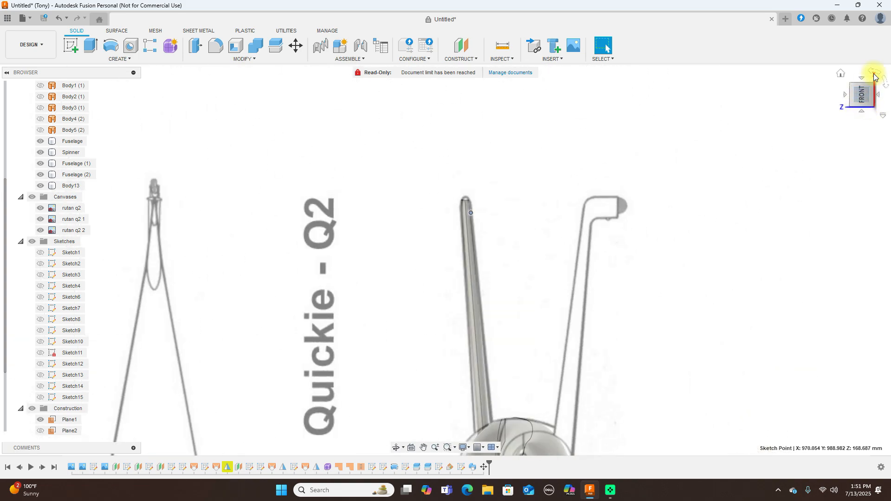
pyautogui.click(885, 83)
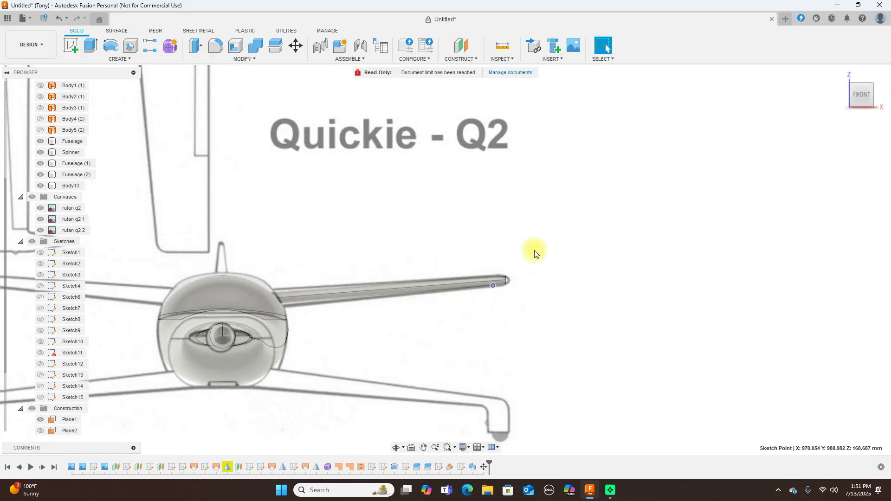
pyautogui.scroll(3, 551, 259)
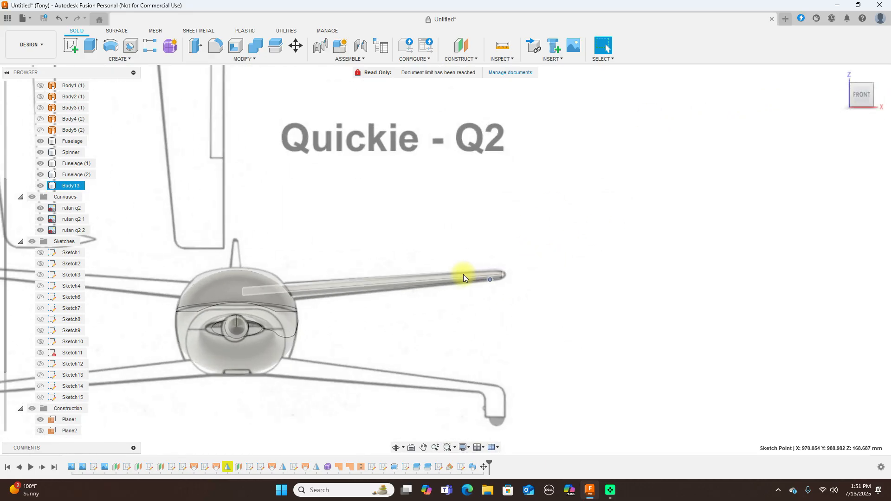
pyautogui.scroll(2, 511, 283)
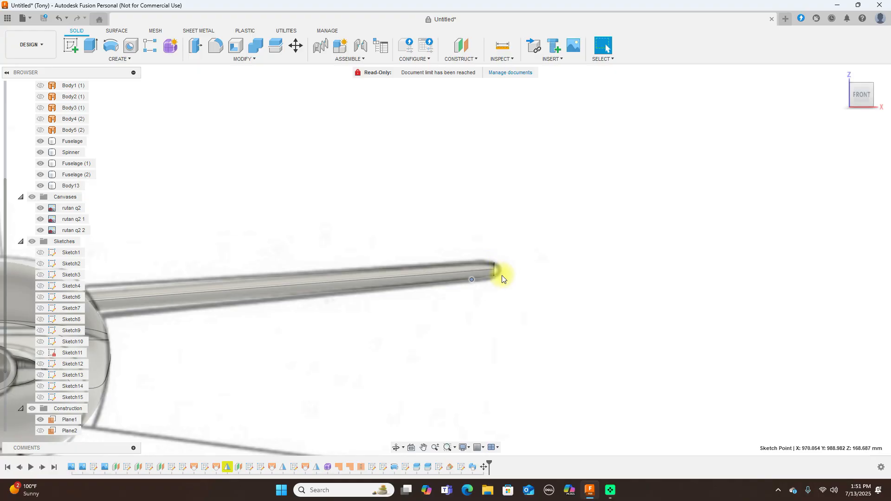
pyautogui.scroll(-3, 509, 282)
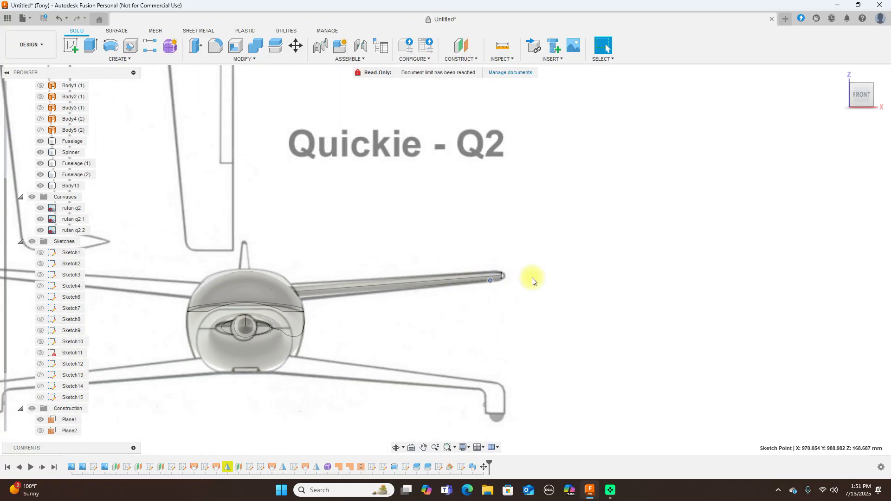
# Hide the reference canvases, orbit to a front-right perspective, and bring up the Appearance library
pyautogui.click(33, 198)
pyautogui.click(433, 283)
pyautogui.scroll(-3, 499, 290)
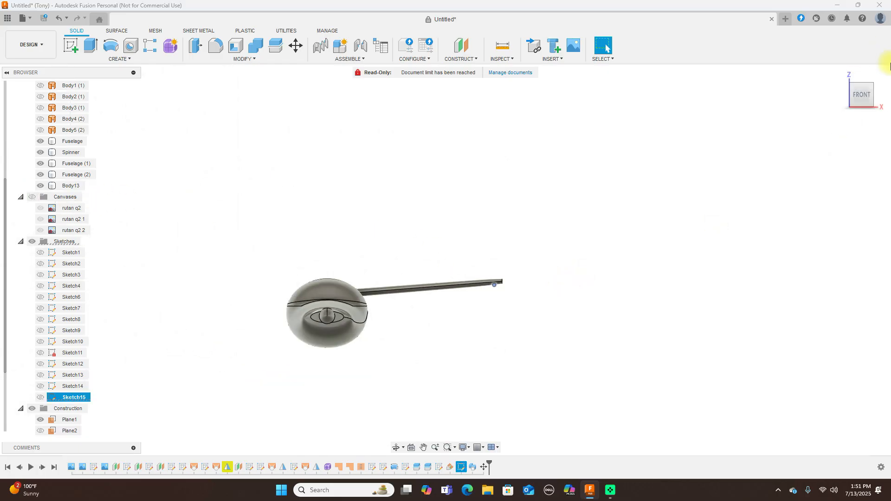
pyautogui.moveTo(869, 87)
pyautogui.mouseDown()
pyautogui.moveTo(790, 105)
pyautogui.moveTo(702, 186)
pyautogui.mouseUp()
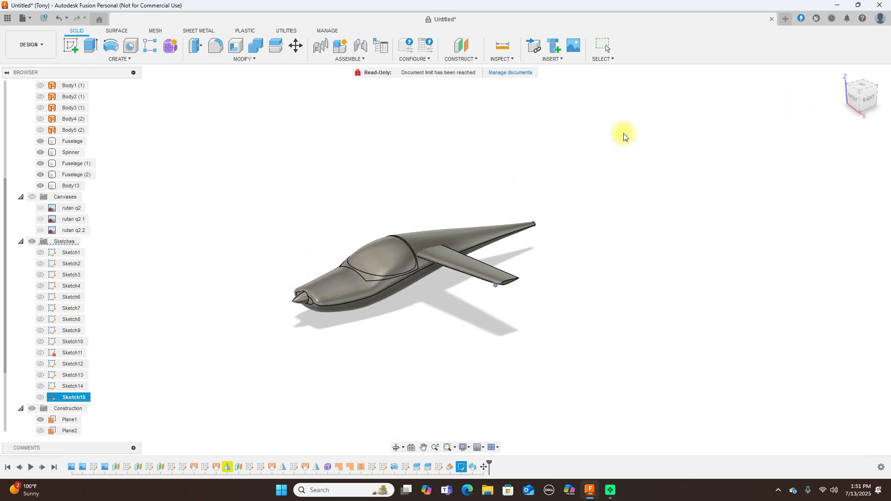
pyautogui.press('a')
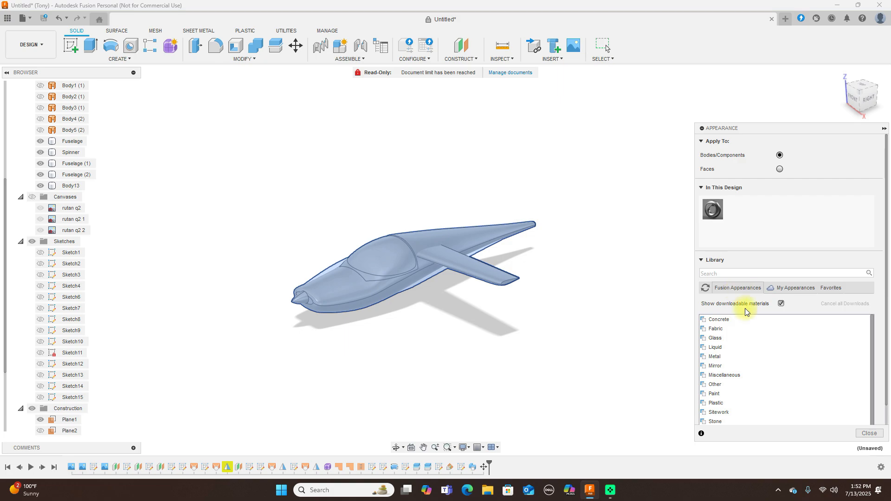
# Expand Glass > Color Density and drag Glass - Medium Color (Blue) onto the canopy
pyautogui.click(734, 338)
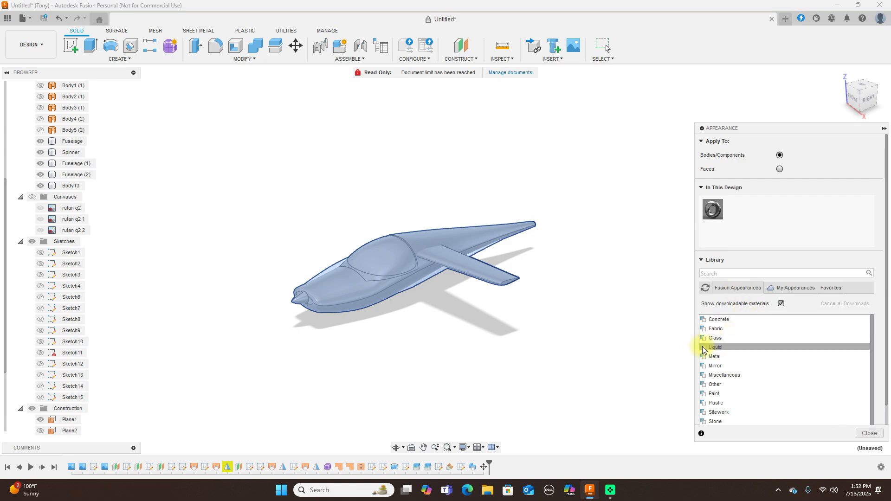
pyautogui.click(724, 338)
pyautogui.click(731, 347)
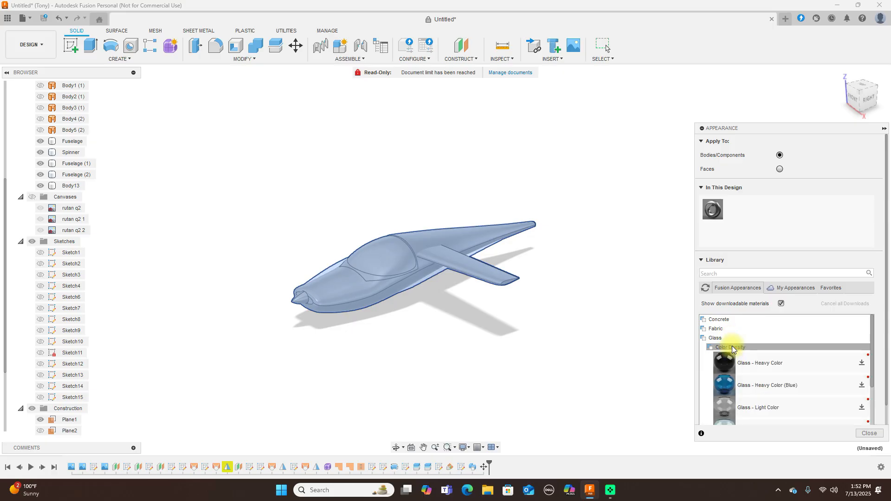
pyautogui.scroll(-3, 726, 385)
pyautogui.moveTo(726, 388); pyautogui.dragTo(555, 272)
pyautogui.rightClick(553, 273)
pyautogui.click(872, 433)
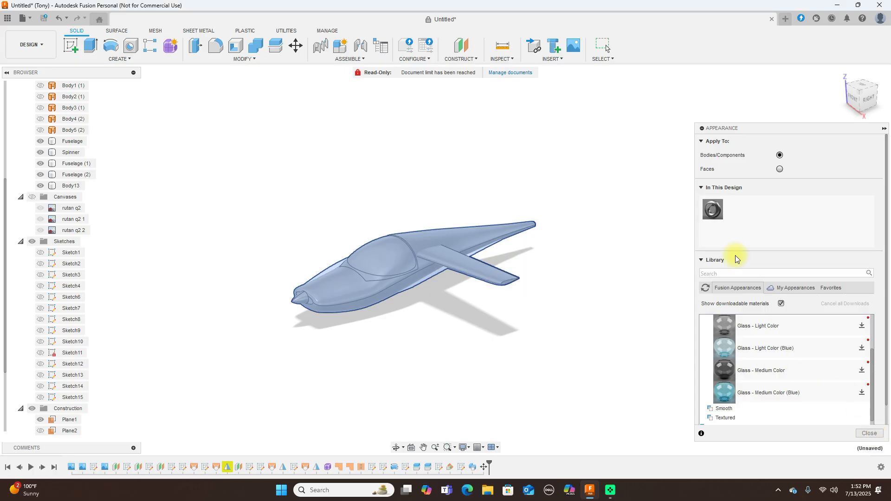
pyautogui.click(868, 434)
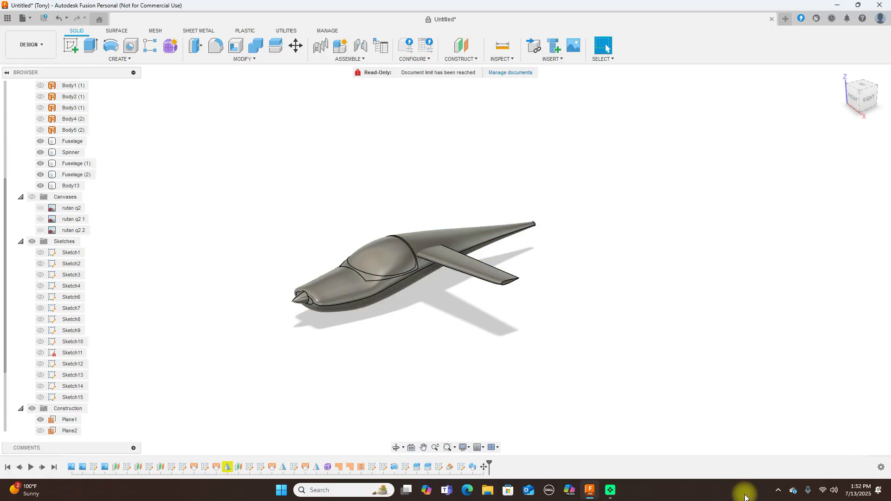
# Reapply Glass - Medium Color (Blue) to canopy body Fuselage (2), then check side and angled views
pyautogui.press('a')
pyautogui.moveTo(733, 388); pyautogui.dragTo(401, 277)
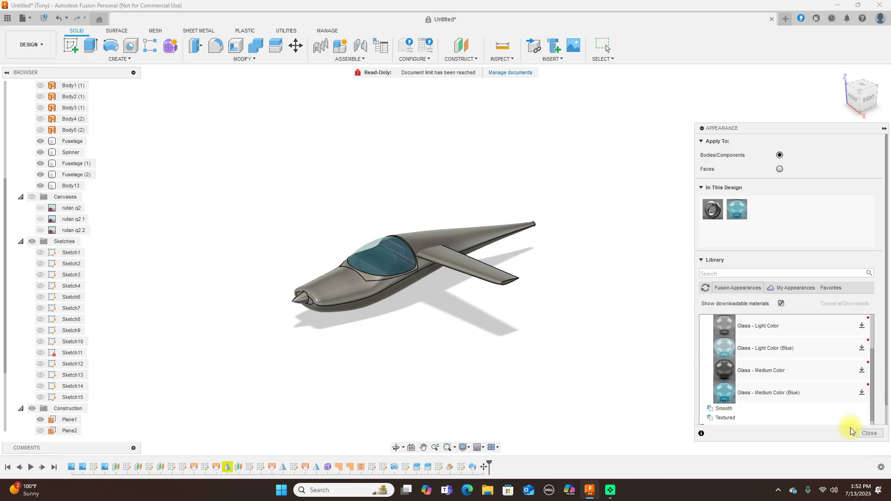
pyautogui.click(870, 433)
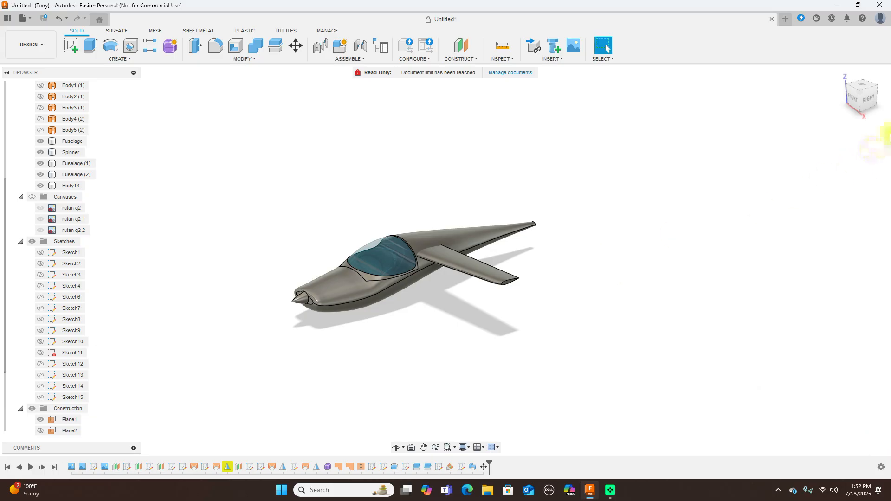
pyautogui.click(866, 99)
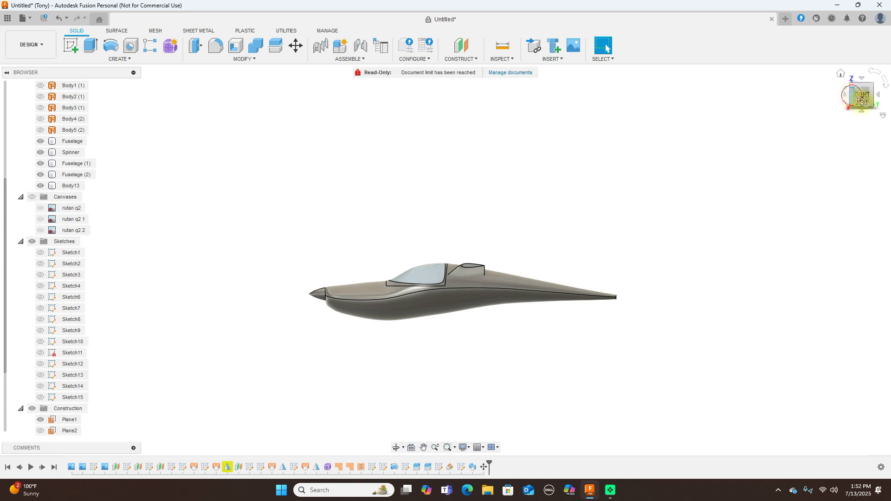
pyautogui.click(853, 97)
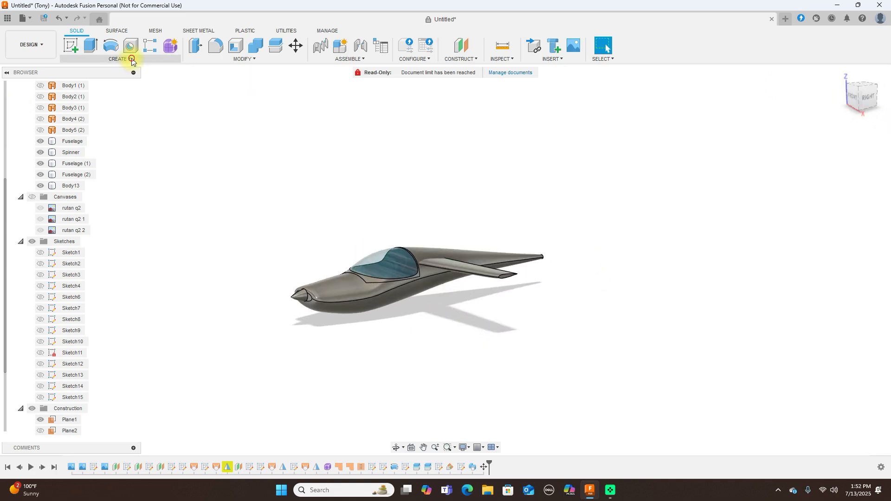
# Mirror wing body Body13 across the centre plane to create the opposite wing Body14
pyautogui.click(132, 60)
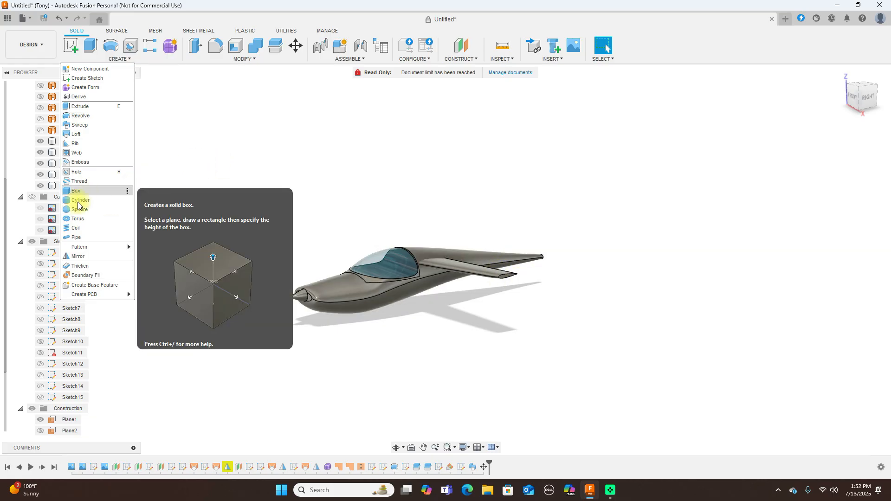
pyautogui.click(380, 319)
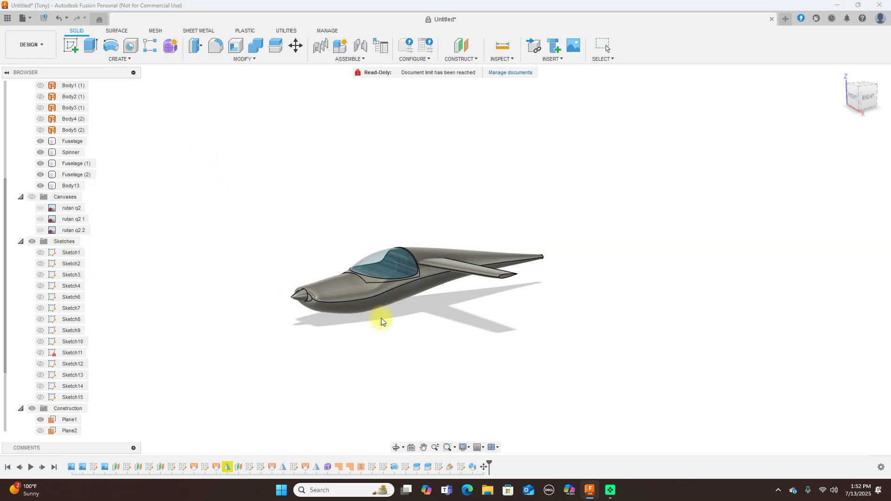
pyautogui.click(491, 277)
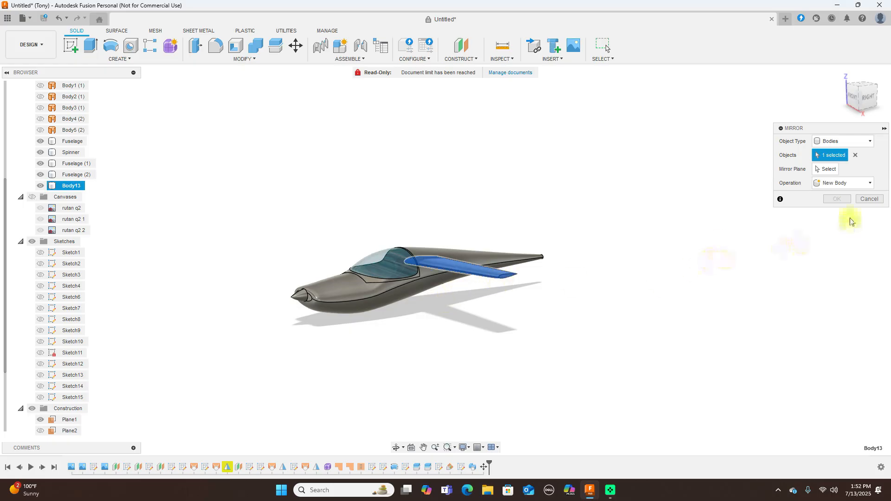
pyautogui.click(842, 170)
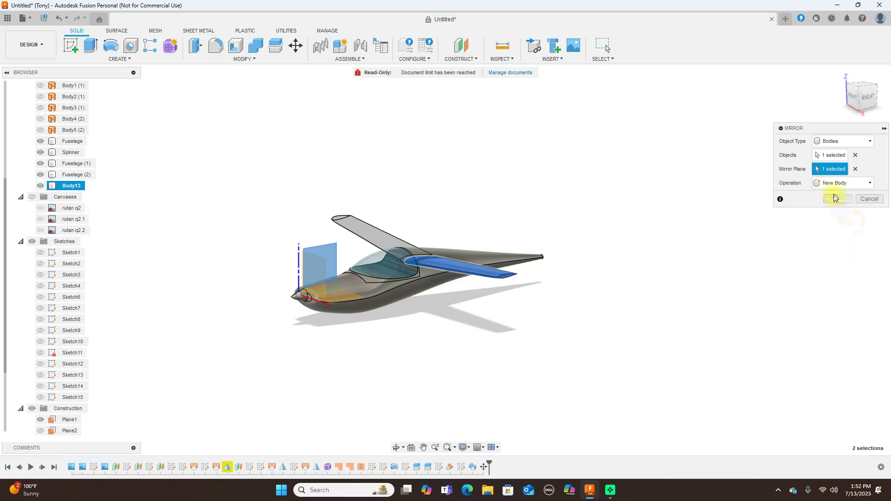
pyautogui.click(834, 199)
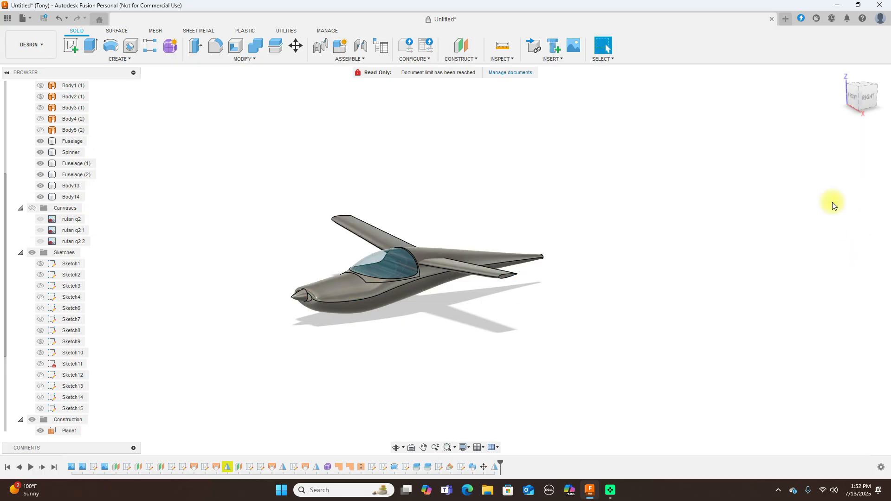
pyautogui.scroll(2, 725, 202)
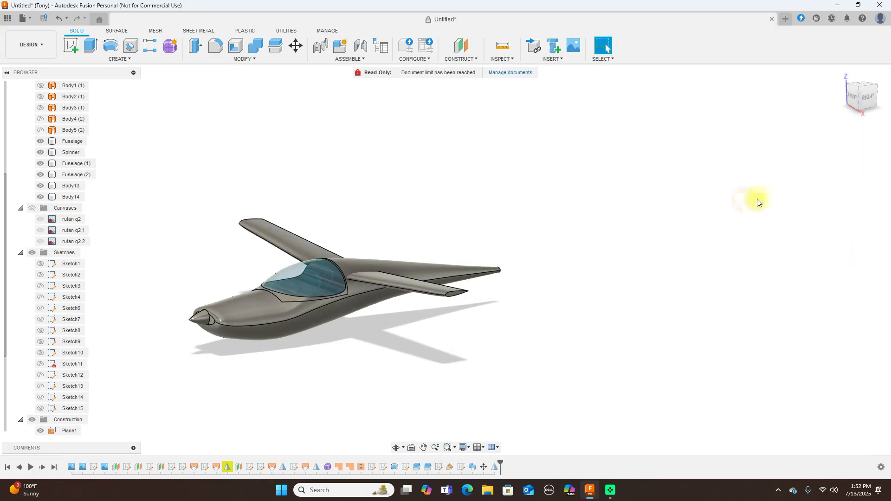
# Show the reference images again and turn to the right side view of the airplane
pyautogui.click(858, 100)
pyautogui.moveTo(57, 114); pyautogui.dragTo(875, 110)
pyautogui.scroll(-3, 729, 179)
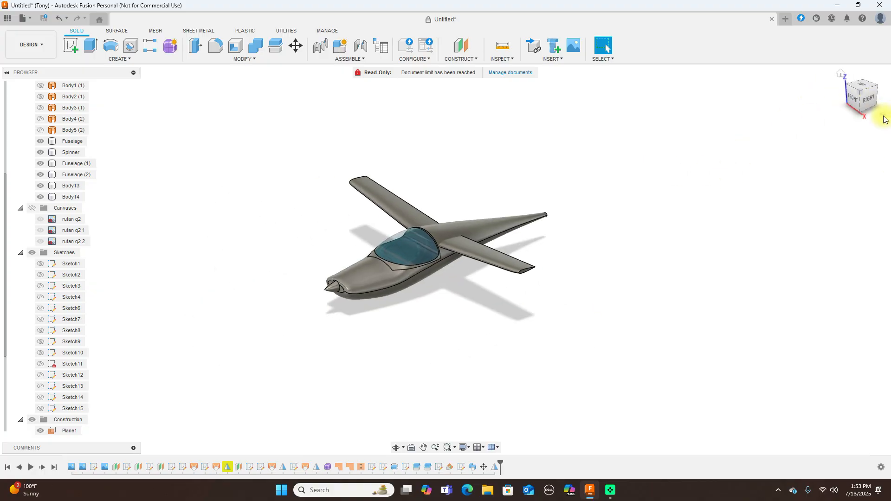
pyautogui.click(840, 104)
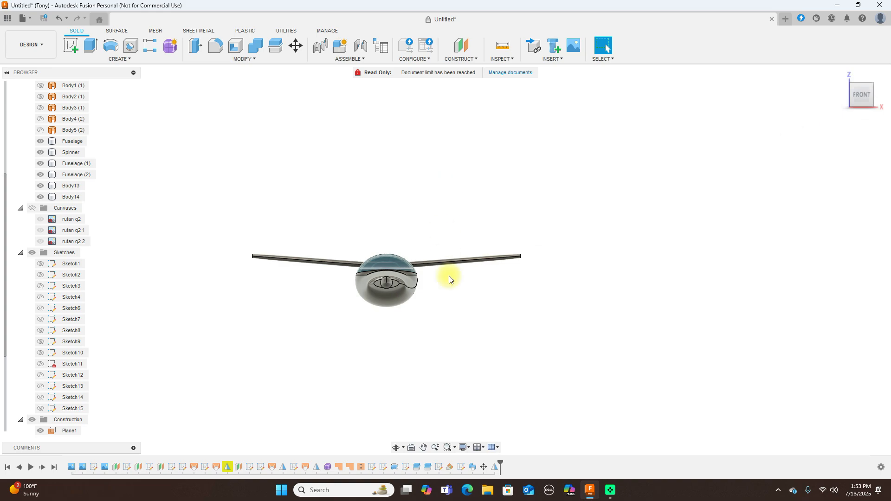
pyautogui.click(36, 208)
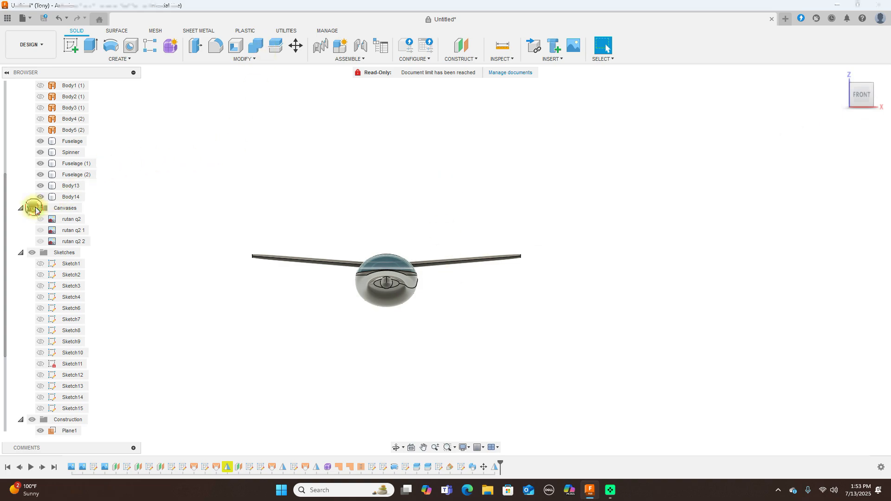
pyautogui.moveTo(870, 96)
pyautogui.mouseDown()
pyautogui.moveTo(856, 93)
pyautogui.moveTo(838, 153)
pyautogui.moveTo(768, 99)
pyautogui.moveTo(872, 96)
pyautogui.mouseUp()
pyautogui.click(869, 96)
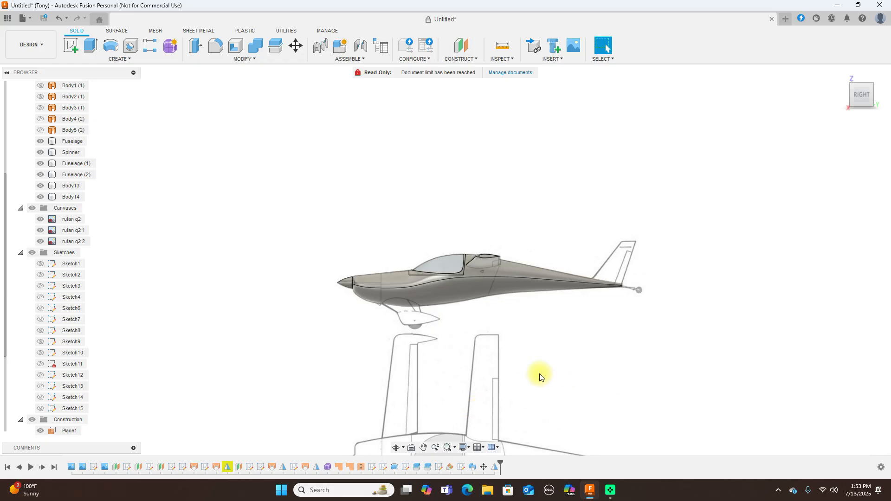
pyautogui.scroll(3, 539, 374)
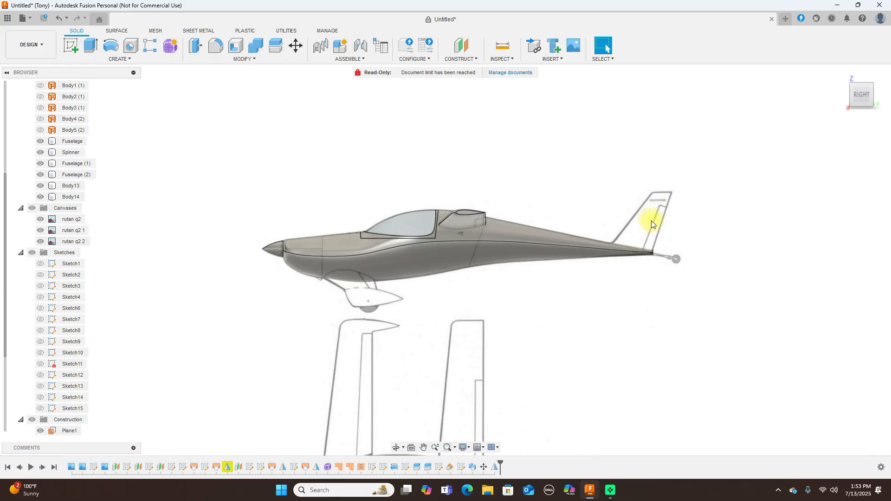
pyautogui.scroll(-2, 692, 235)
pyautogui.moveTo(837, 272); pyautogui.dragTo(762, 292, button='middle')
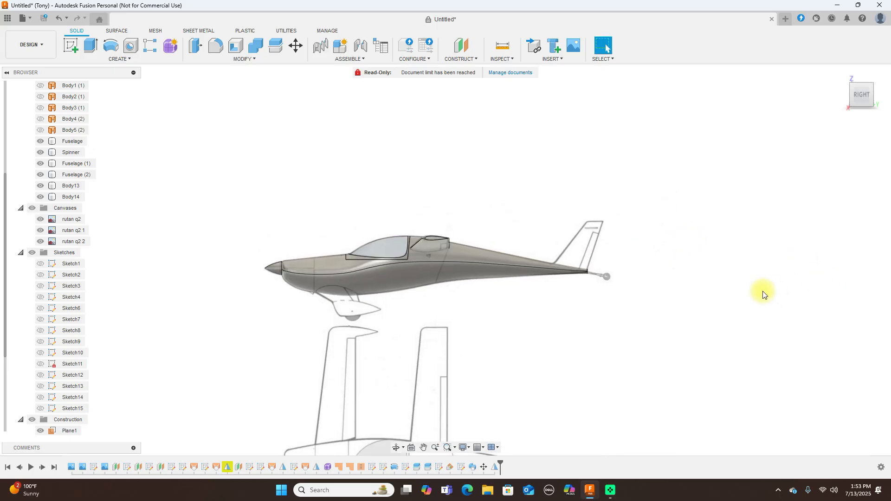
# Hide the Fuselage, Spinner, Fuselage (1), Fuselage (2) and Body13 bodies and zoom in on the tail
pyautogui.click(40, 141)
pyautogui.click(39, 152)
pyautogui.click(40, 163)
pyautogui.click(41, 175)
pyautogui.click(41, 186)
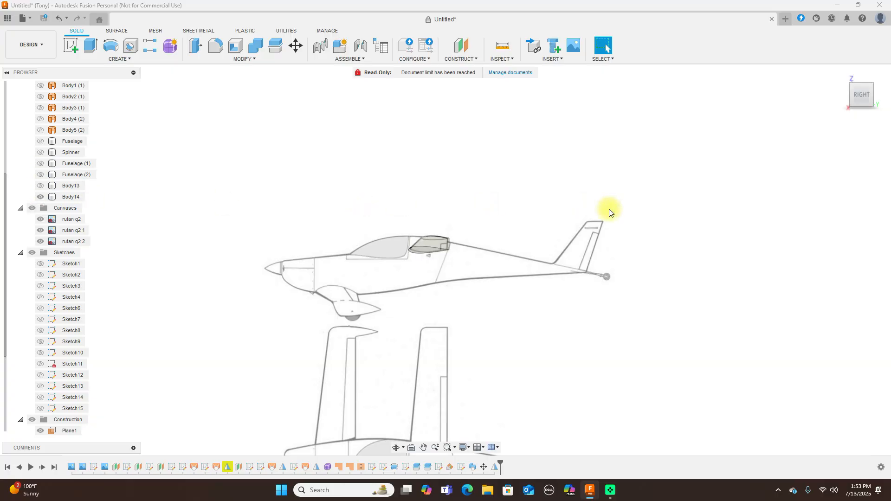
pyautogui.scroll(1, 608, 207)
pyautogui.scroll(2, 590, 246)
pyautogui.moveTo(647, 322); pyautogui.dragTo(557, 250, button='middle')
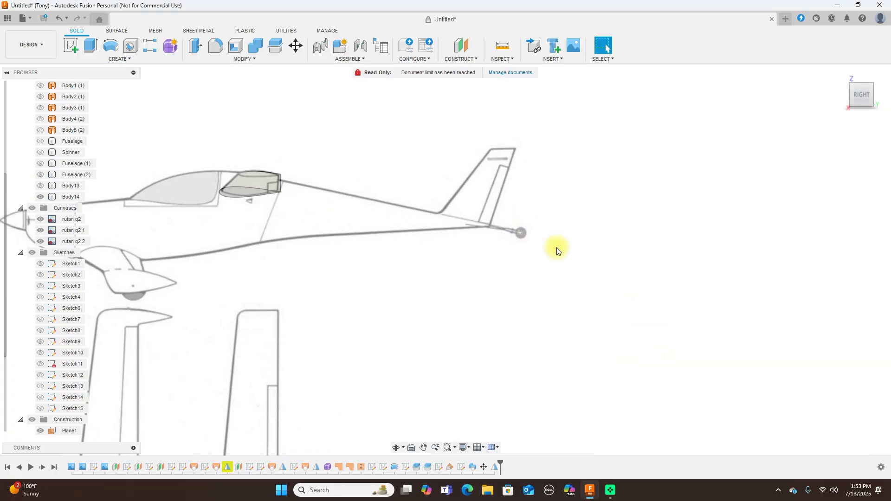
pyautogui.scroll(1, 557, 250)
pyautogui.moveTo(450, 275); pyautogui.dragTo(486, 291, button='middle')
pyautogui.scroll(1, 486, 291)
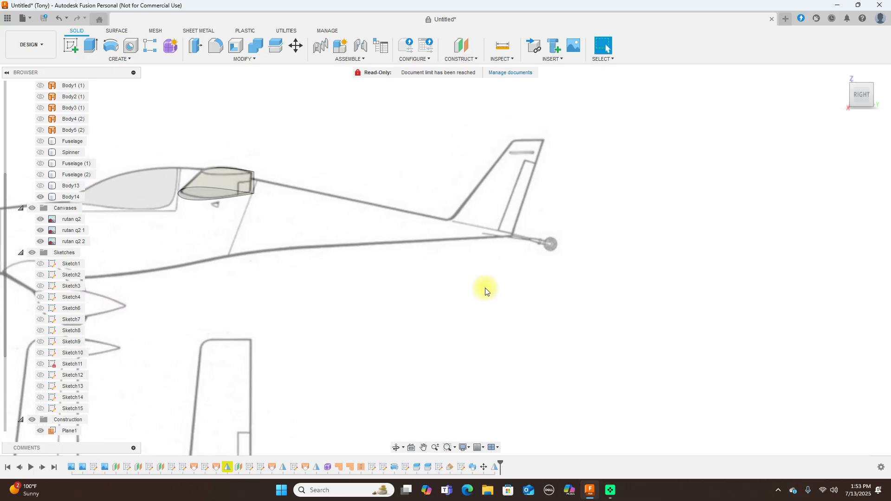
pyautogui.click(469, 292)
# Sketch one line on the side plane from mid-fuselage back to the tail vertex, then finish Sketch16
pyautogui.click(71, 45)
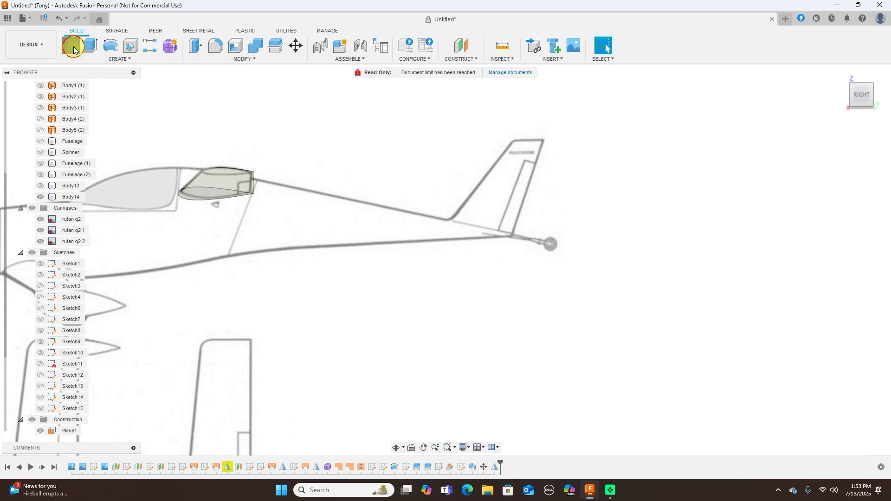
pyautogui.click(489, 305)
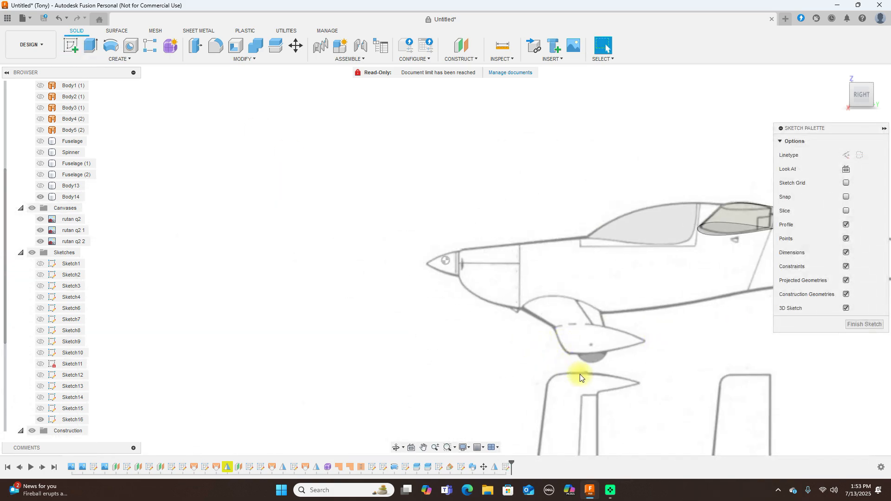
pyautogui.moveTo(447, 213); pyautogui.dragTo(408, 312, button='middle')
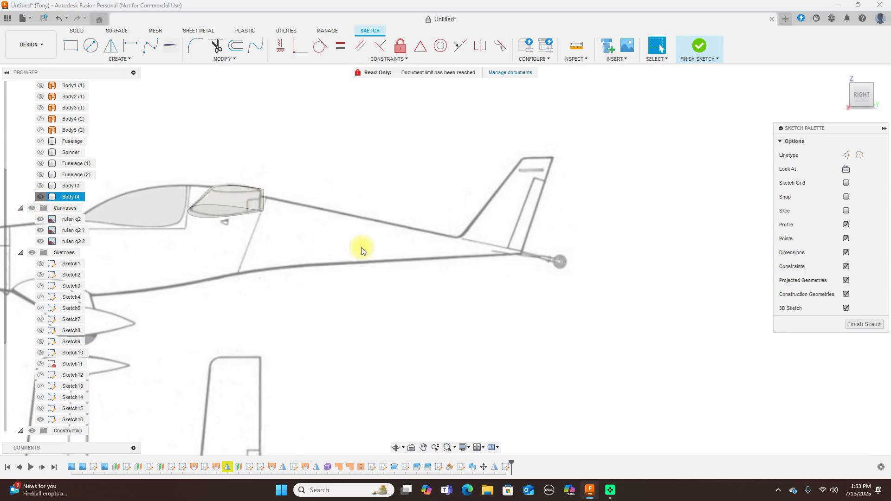
pyautogui.scroll(2, 479, 286)
pyautogui.scroll(2, 478, 287)
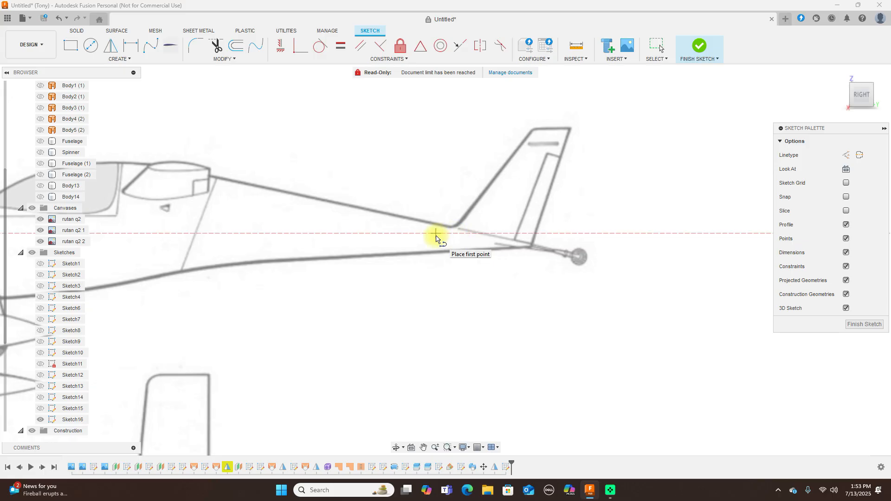
pyautogui.click(435, 233)
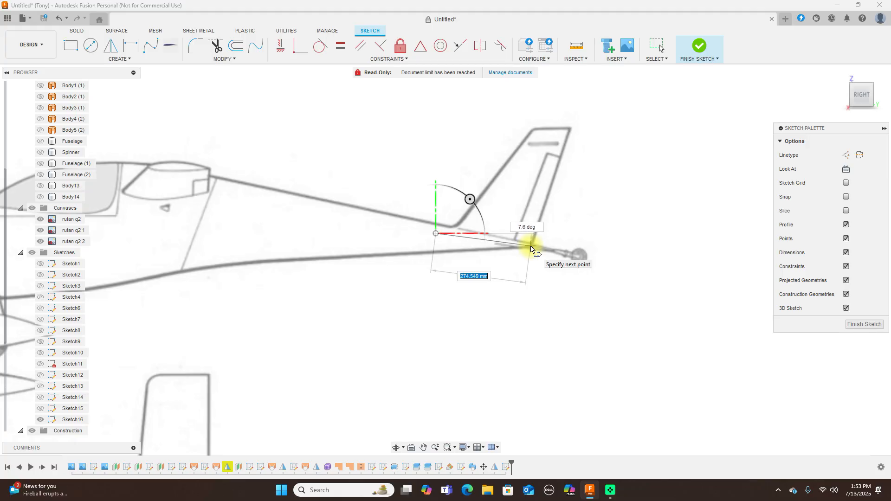
pyautogui.click(531, 246)
pyautogui.rightClick(531, 246)
pyautogui.click(559, 248)
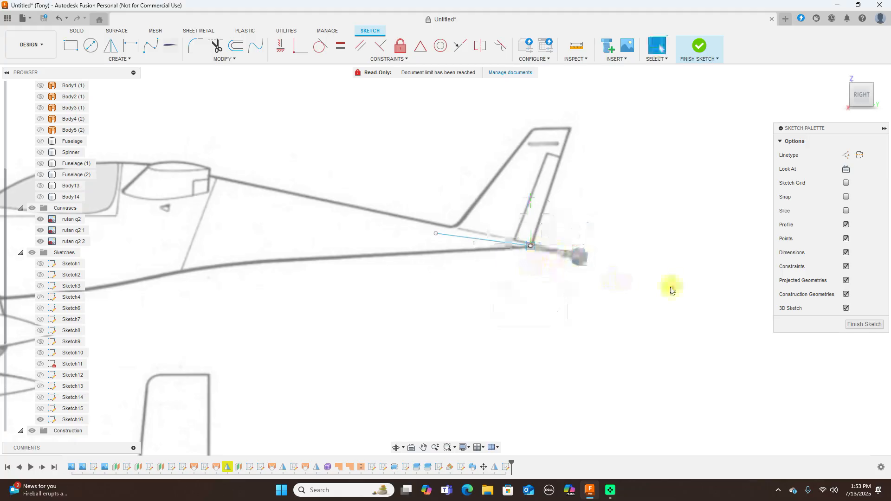
pyautogui.click(859, 78)
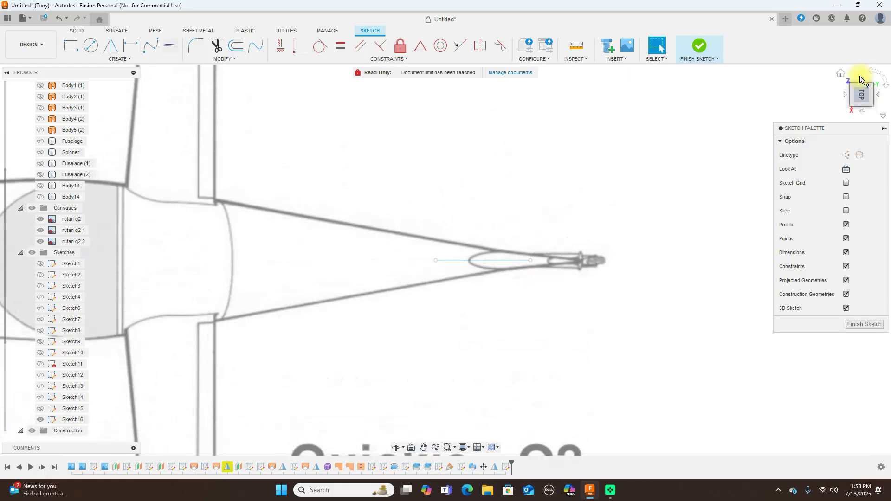
pyautogui.click(861, 108)
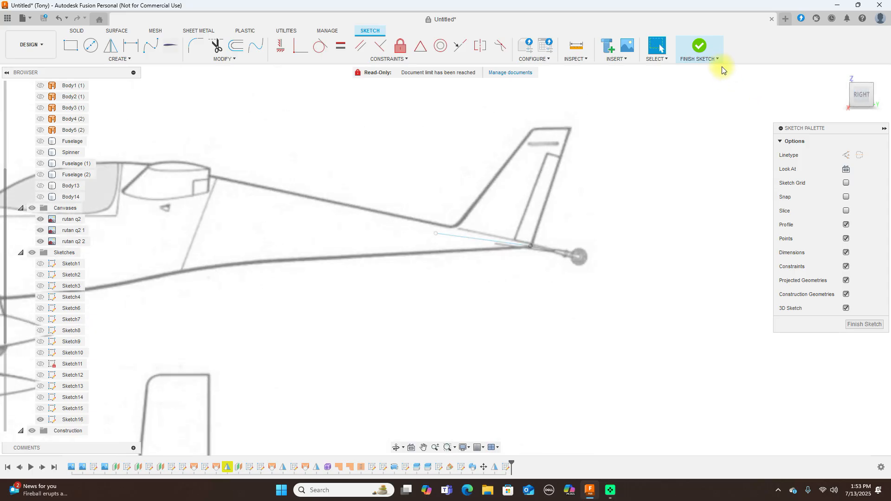
pyautogui.click(706, 52)
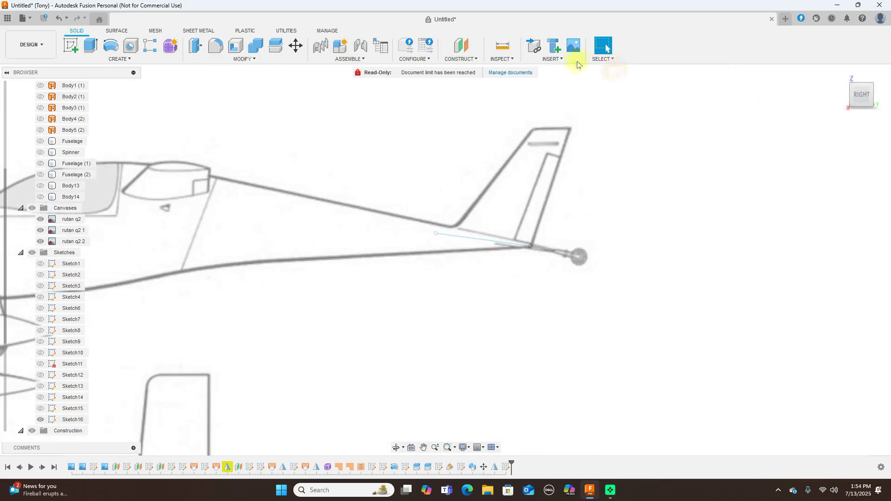
# Create a construction plane at 90 deg through the Sketch16 tail line
pyautogui.click(476, 63)
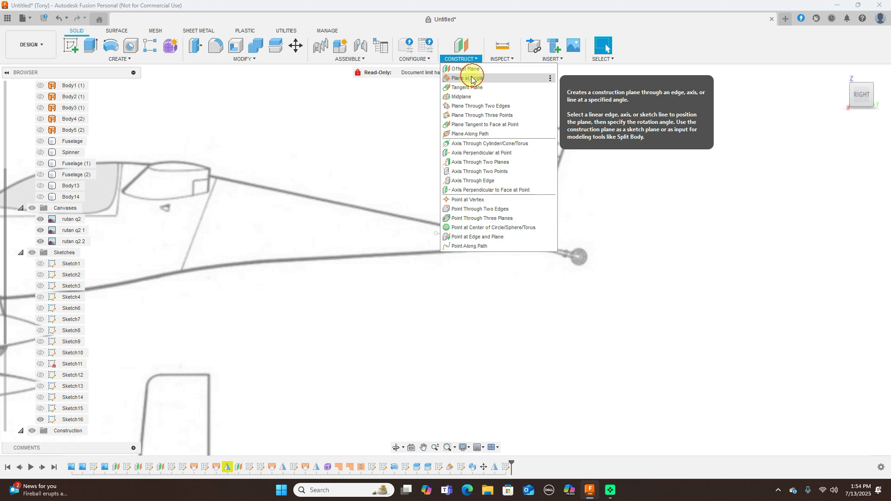
pyautogui.click(472, 75)
pyautogui.click(462, 236)
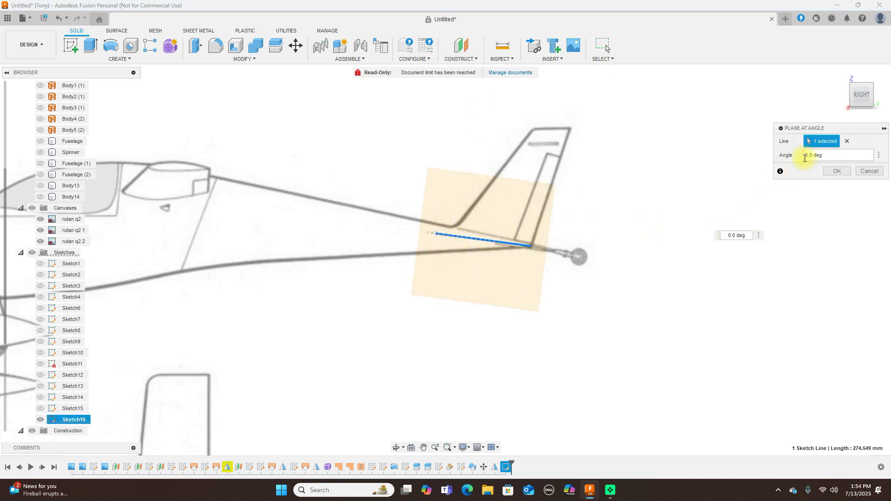
pyautogui.click(805, 155)
pyautogui.write('9')
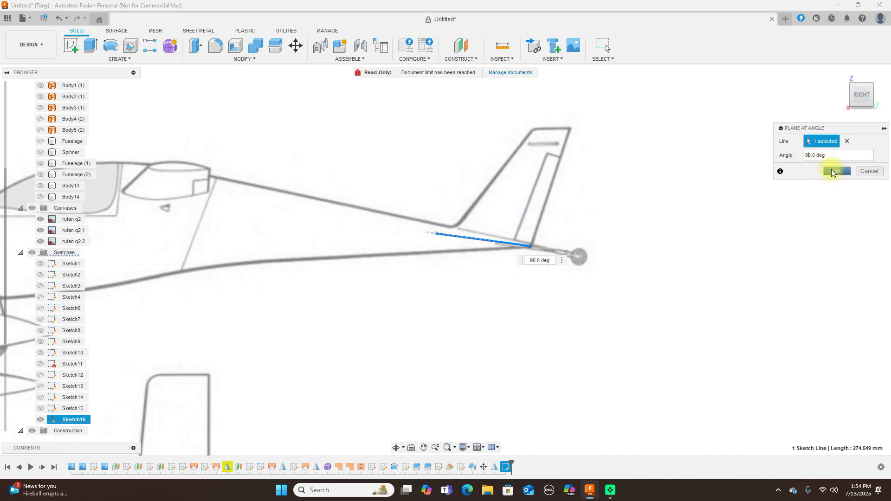
pyautogui.click(835, 170)
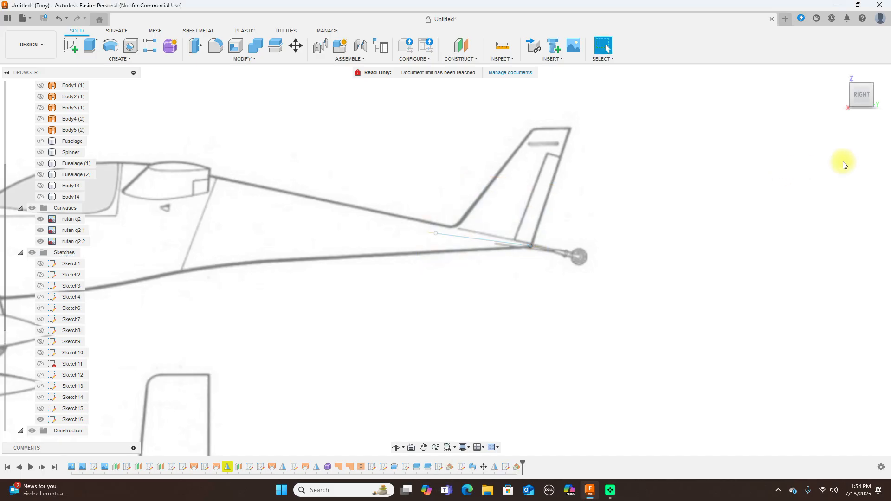
# Start Sketch17 on Plane6 from the top view and place a spline near the tail
pyautogui.click(860, 80)
pyautogui.click(461, 282)
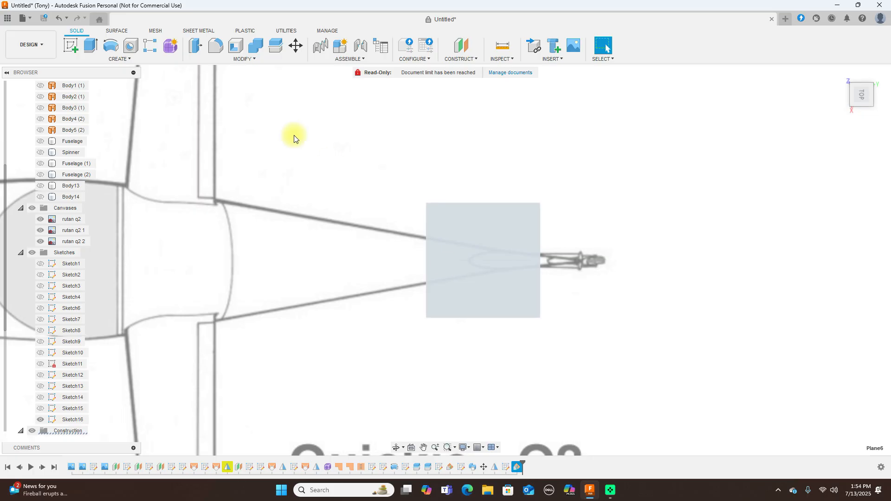
pyautogui.click(70, 46)
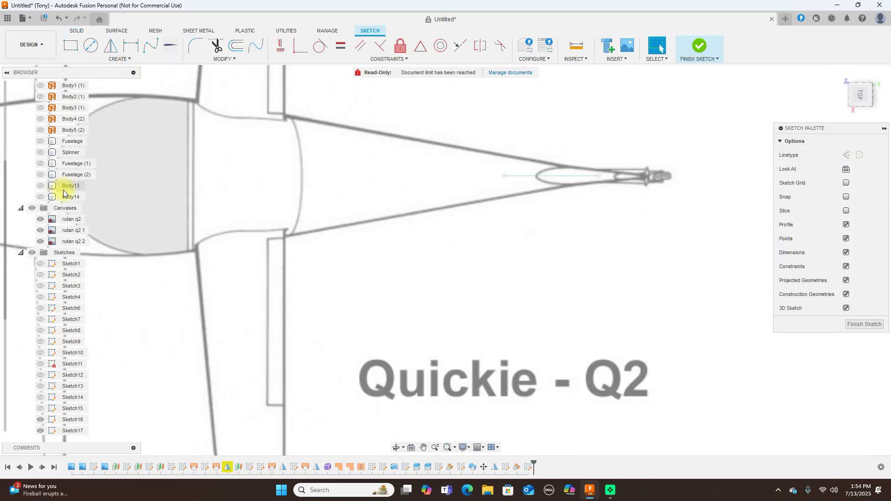
pyautogui.scroll(3, 575, 251)
pyautogui.moveTo(576, 251); pyautogui.dragTo(563, 308, button='middle')
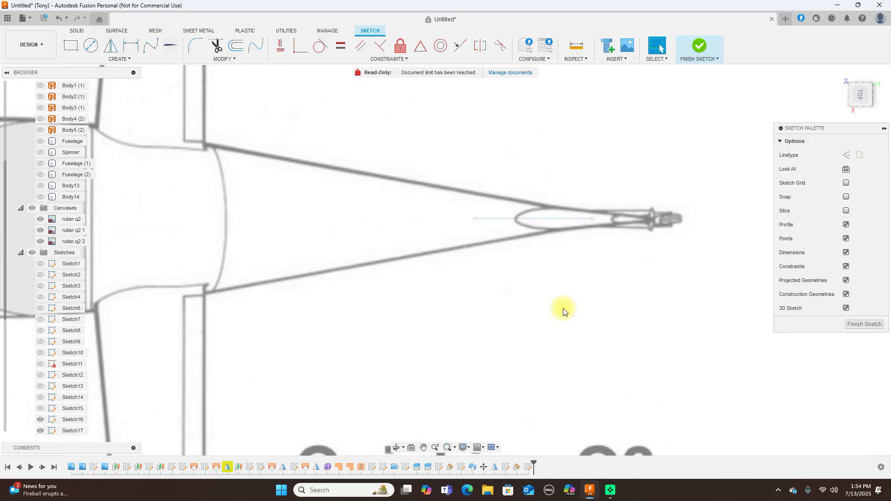
pyautogui.click(151, 46)
pyautogui.click(473, 218)
pyautogui.rightClick(567, 284)
pyautogui.click(534, 284)
# Project the tail line and its endpoints from Sketch16 into Sketch17
pyautogui.press('p')
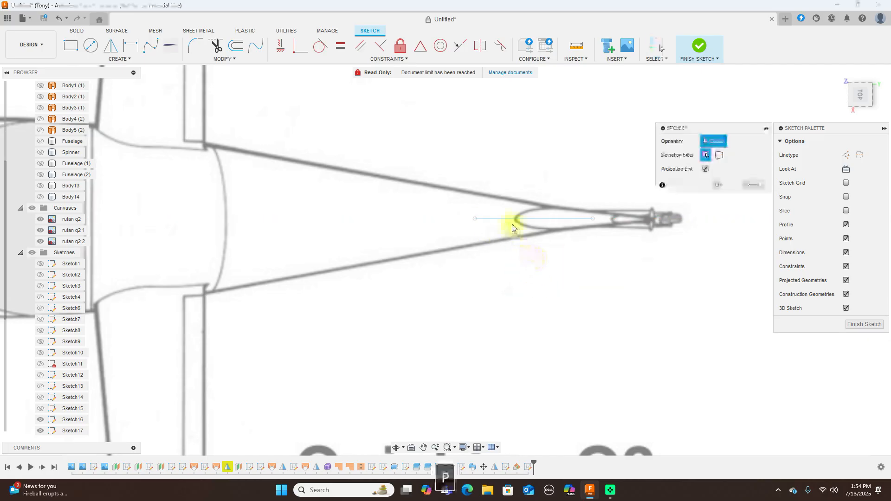
pyautogui.click(487, 220)
pyautogui.click(476, 219)
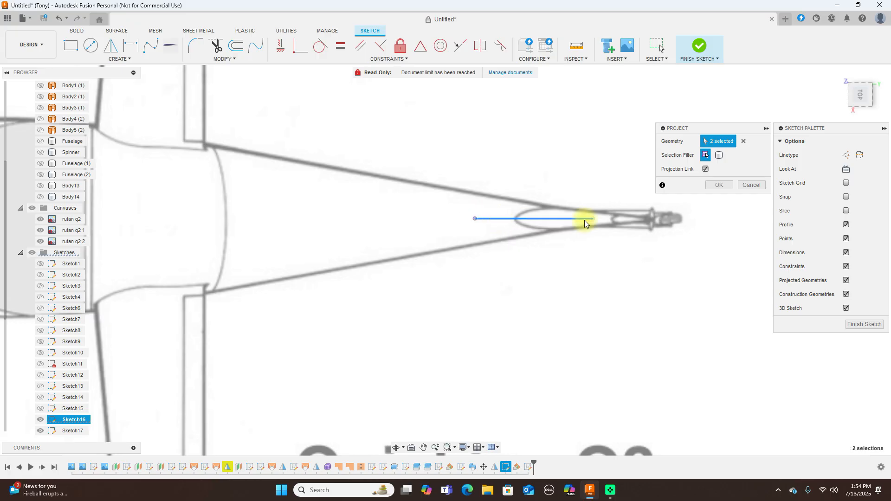
pyautogui.click(593, 219)
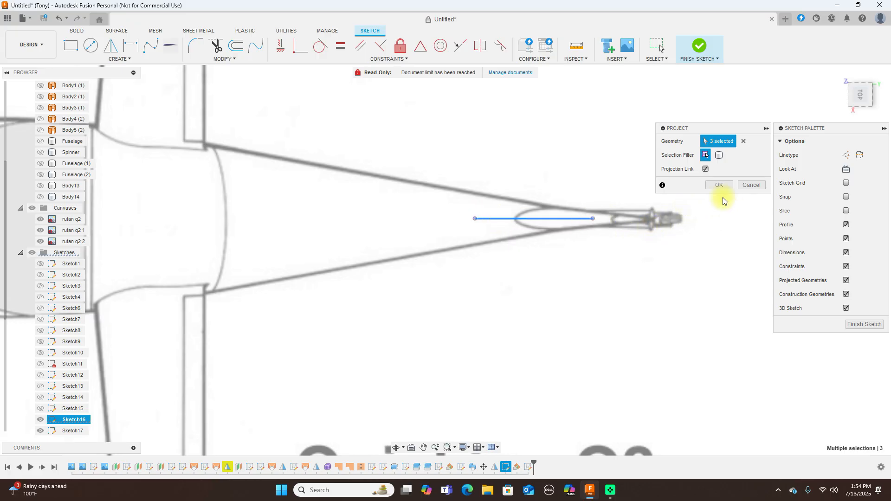
pyautogui.click(717, 186)
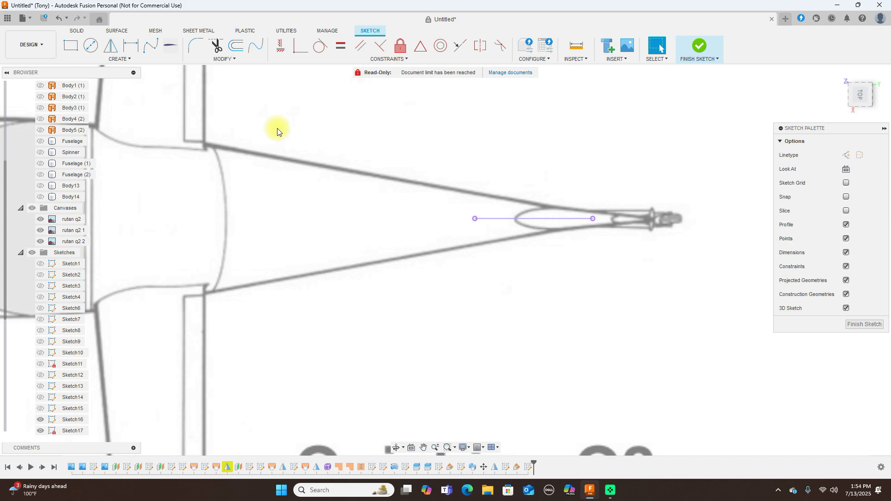
# Draw a curved upper airfoil spline over the chord line and adjust its left fit point
pyautogui.click(153, 46)
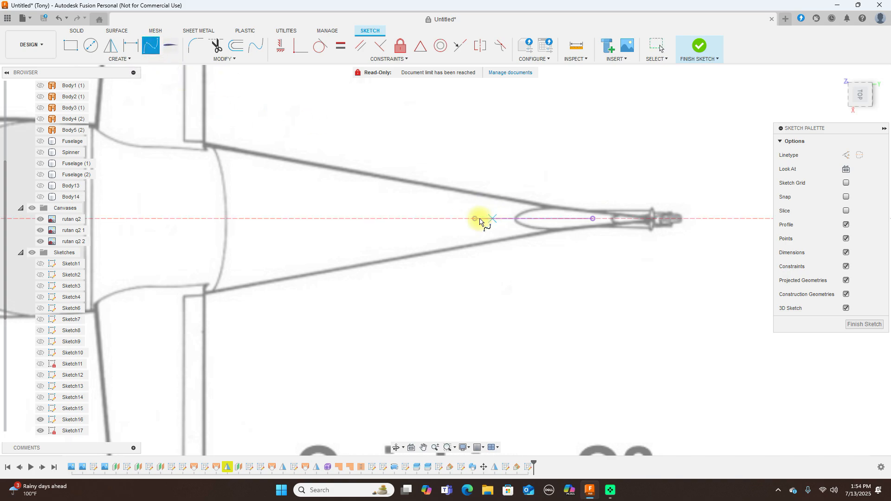
pyautogui.click(486, 213)
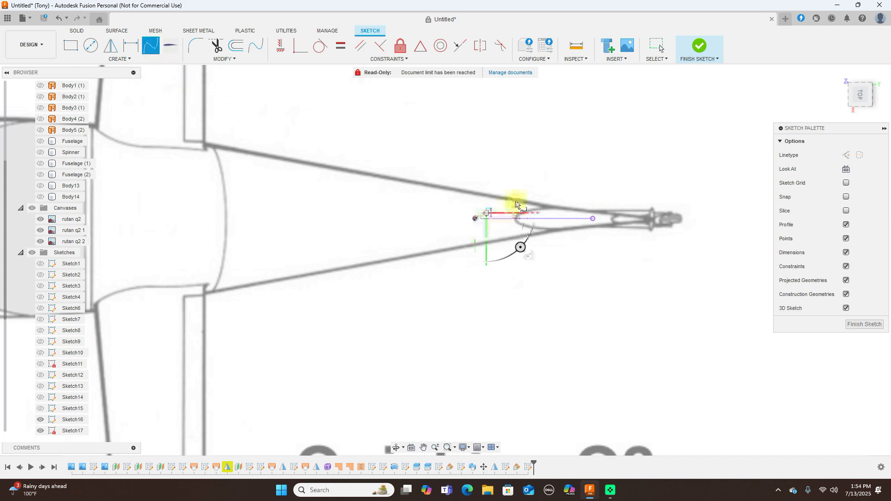
pyautogui.click(521, 208)
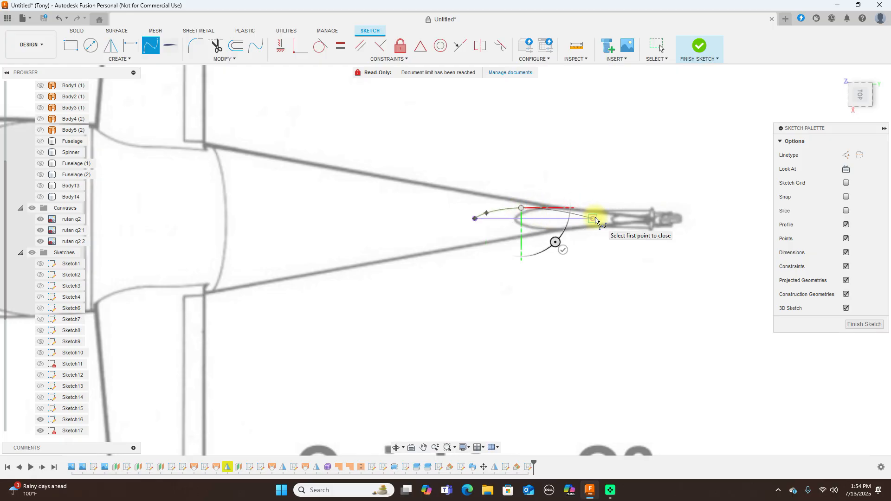
pyautogui.scroll(3, 564, 211)
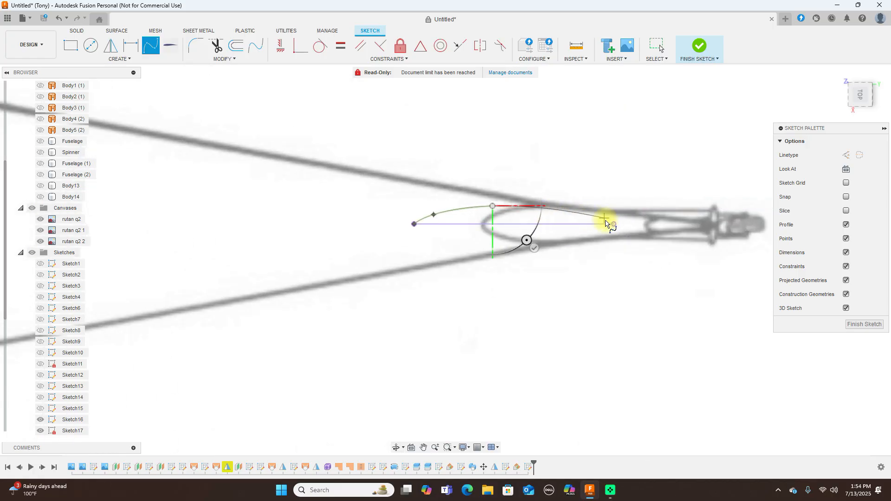
pyautogui.click(613, 226)
pyautogui.rightClick(613, 226)
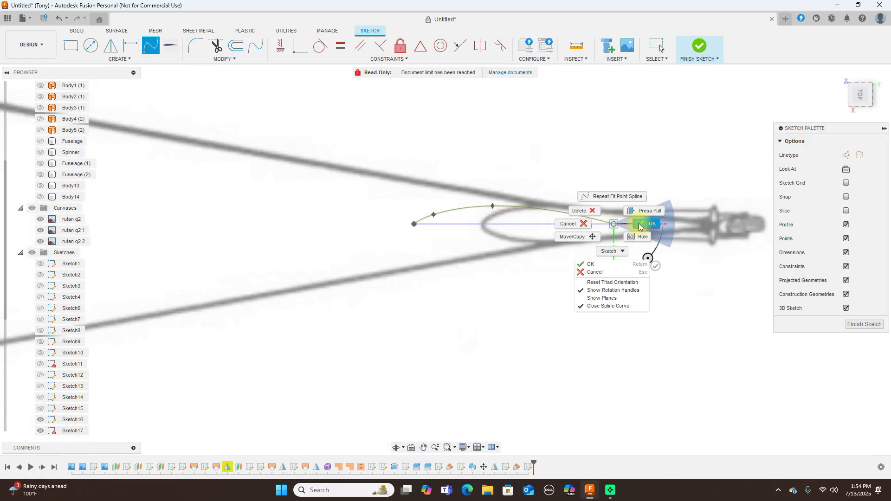
pyautogui.click(593, 224)
pyautogui.click(490, 201)
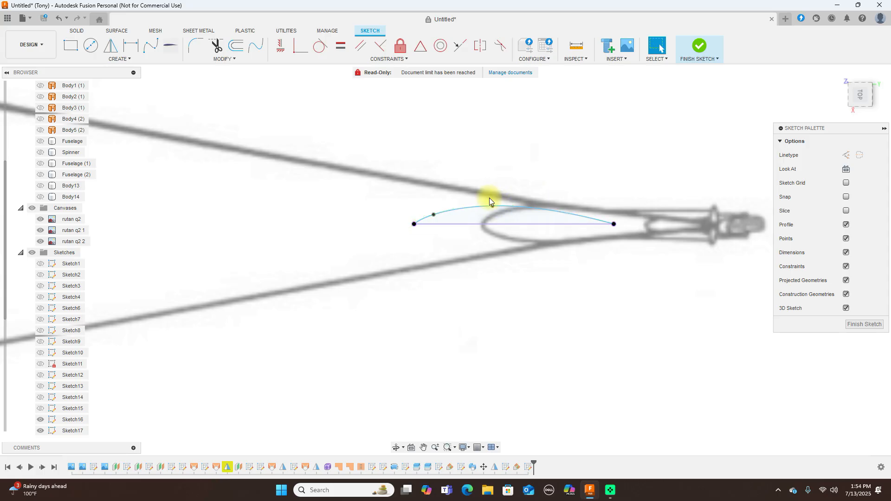
pyautogui.click(492, 205)
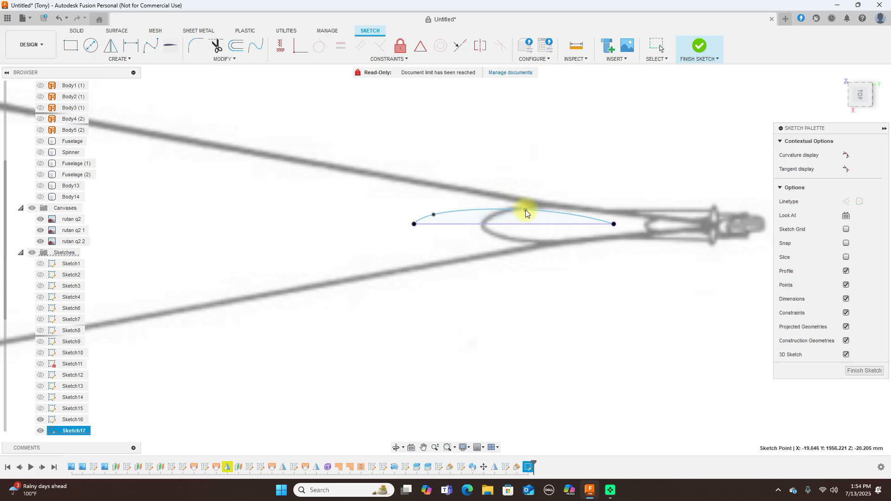
pyautogui.click(429, 212)
pyautogui.moveTo(428, 213); pyautogui.dragTo(429, 212)
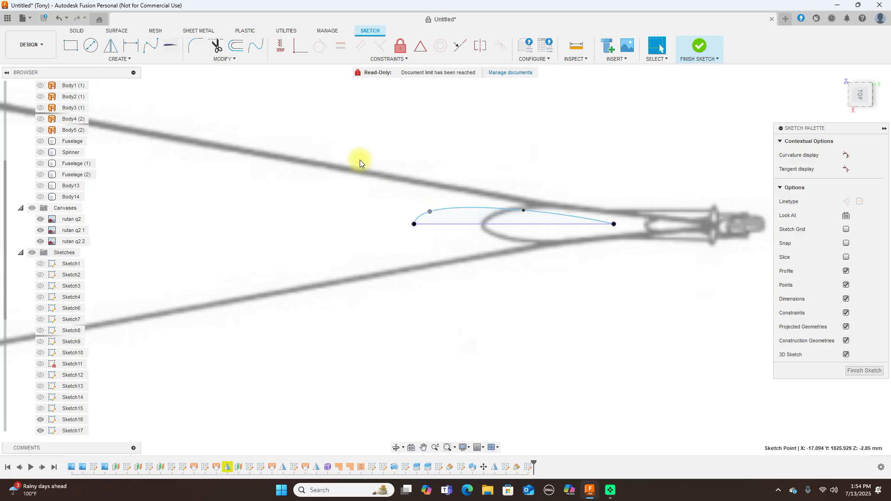
# Mirror the curve across the chord line to form the lower airfoil side
pyautogui.click(111, 47)
pyautogui.click(478, 212)
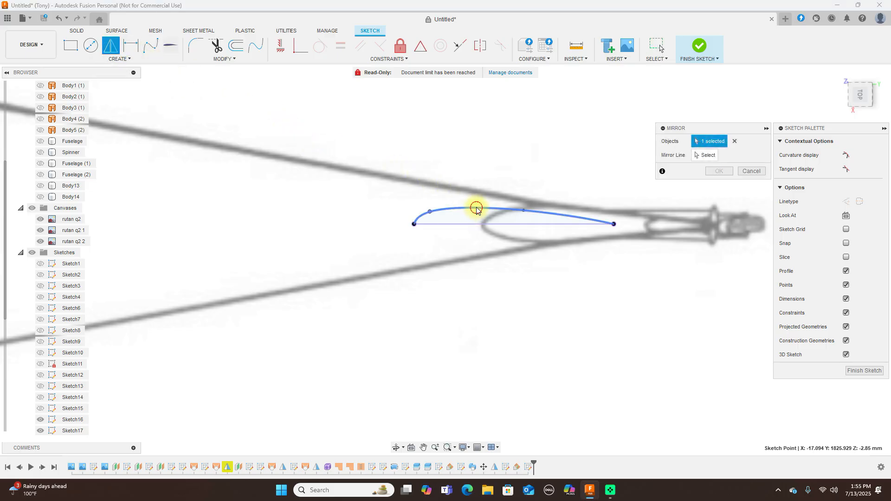
pyautogui.click(705, 155)
pyautogui.click(460, 224)
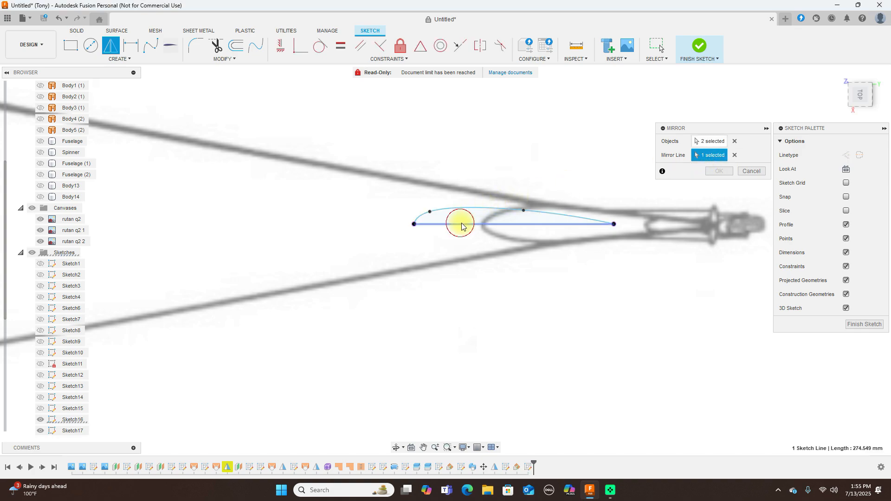
pyautogui.click(721, 176)
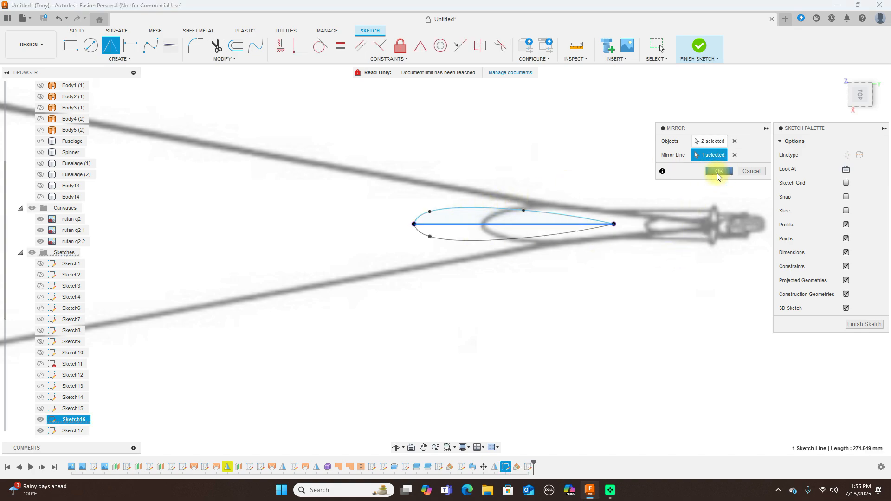
# Finish Sketch17 and view the model from the right side, panning toward the tail
pyautogui.click(859, 105)
pyautogui.click(699, 47)
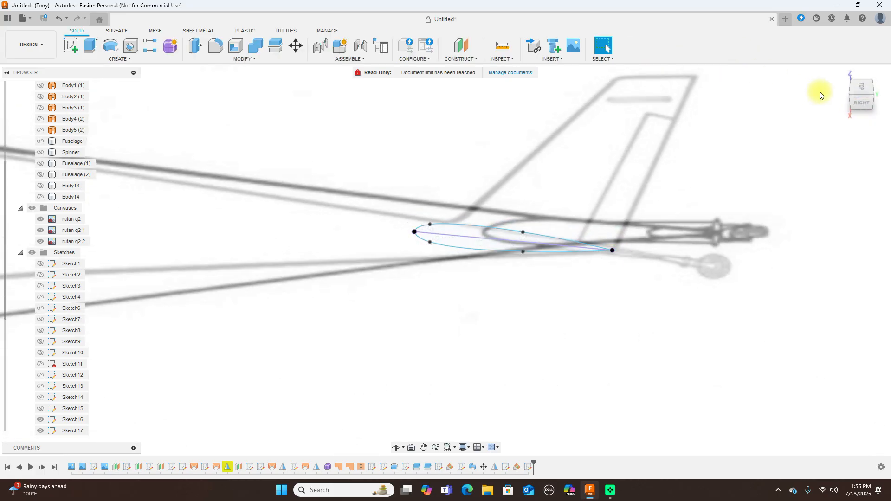
pyautogui.click(861, 101)
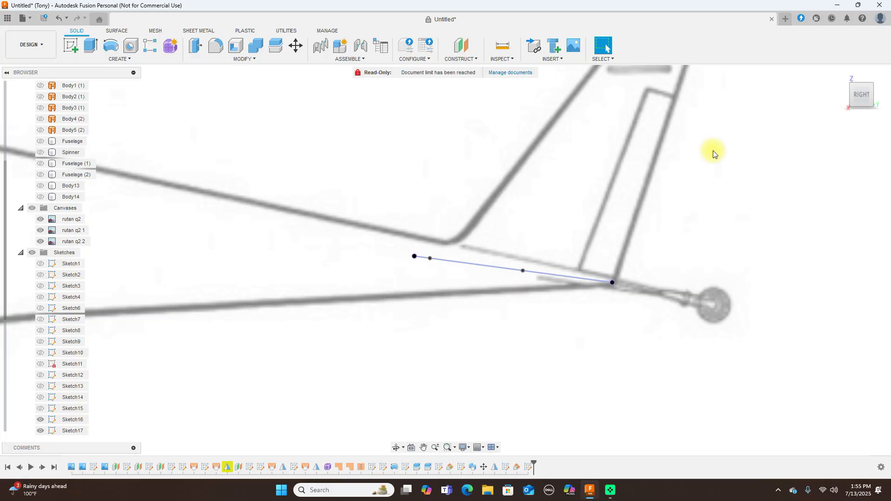
pyautogui.scroll(-2, 709, 156)
pyautogui.moveTo(712, 141); pyautogui.dragTo(691, 197, button='middle')
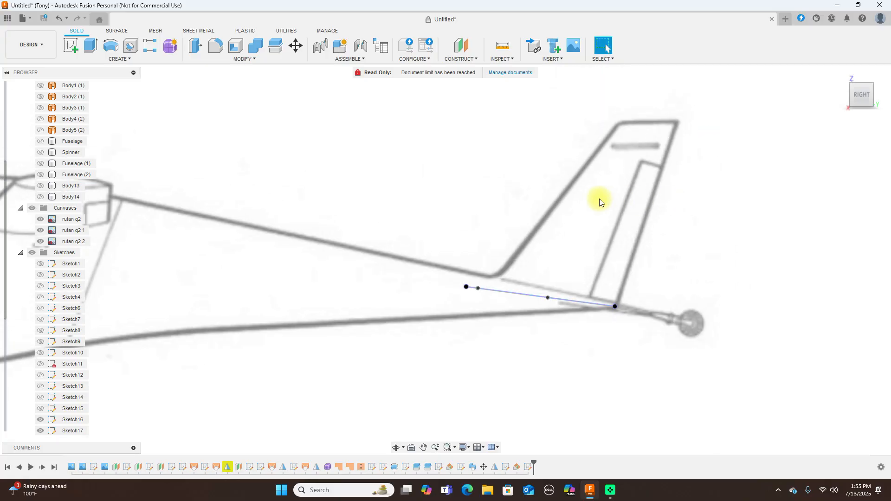
# Start a new sketch on the side plane and bring the tail fin and chord line into view
pyautogui.click(71, 44)
pyautogui.click(392, 185)
pyautogui.moveTo(505, 226); pyautogui.dragTo(1, 109, button='middle')
pyautogui.moveTo(613, 180)
pyautogui.mouseDown(button='middle')
pyautogui.moveTo(449, 296)
pyautogui.moveTo(232, 334)
pyautogui.mouseUp(button='middle')
pyautogui.moveTo(762, 219); pyautogui.dragTo(575, 232, button='middle')
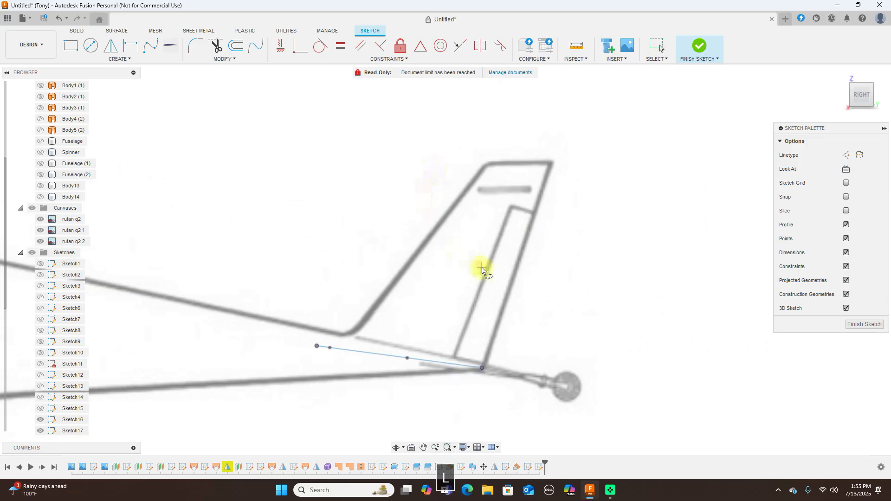
pyautogui.rightClick(556, 346)
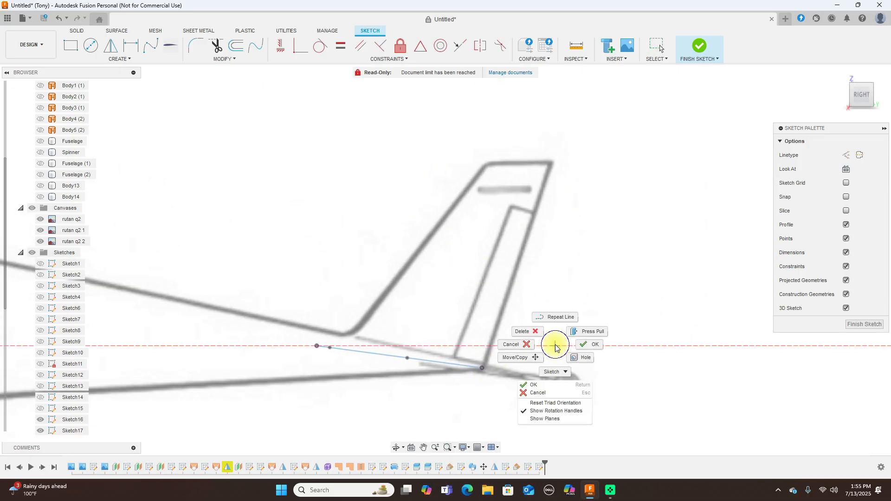
pyautogui.click(527, 345)
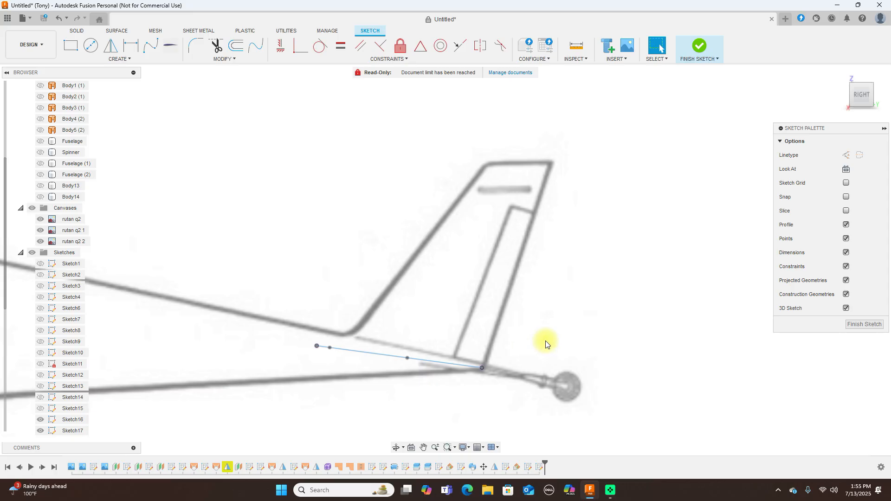
# Project the airfoil chord line and both its endpoints into the sketch
pyautogui.press('p')
pyautogui.click(482, 367)
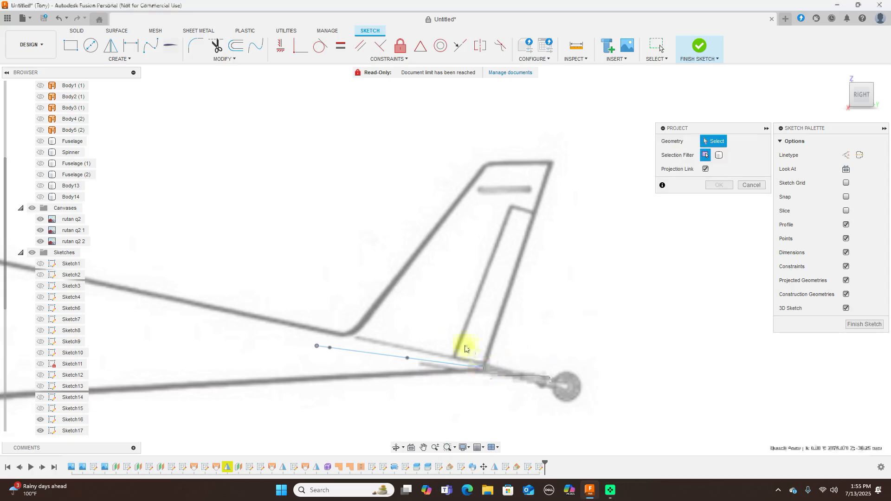
pyautogui.click(856, 88)
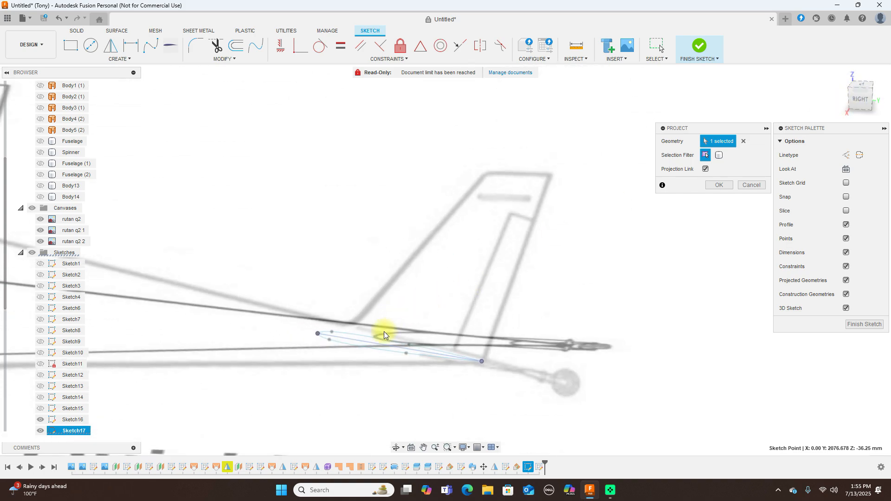
pyautogui.click(374, 343)
pyautogui.scroll(2, 366, 340)
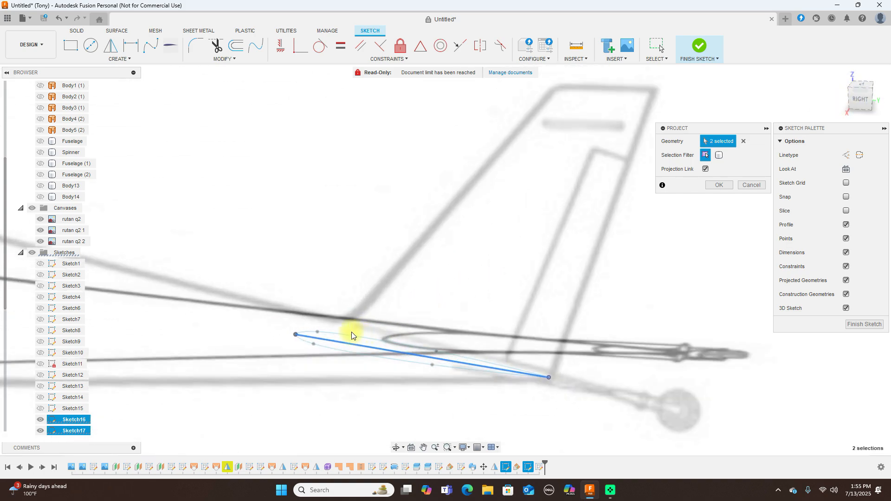
pyautogui.click(296, 335)
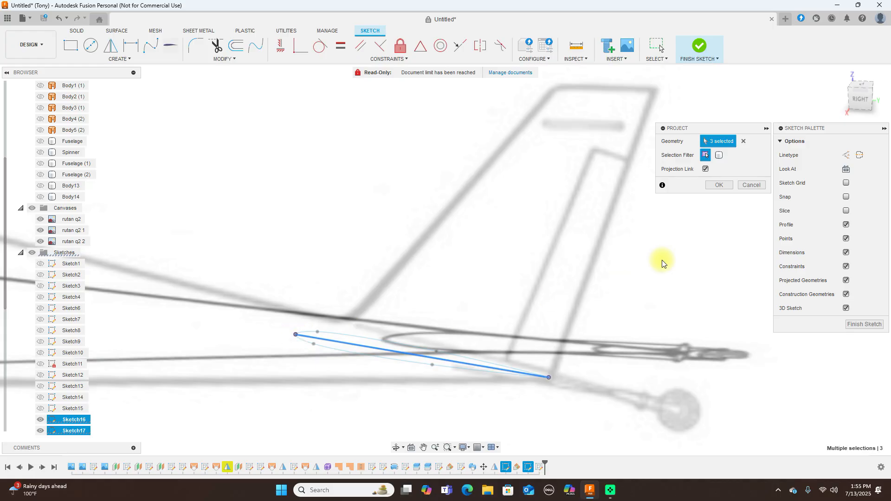
pyautogui.click(720, 185)
pyautogui.click(862, 99)
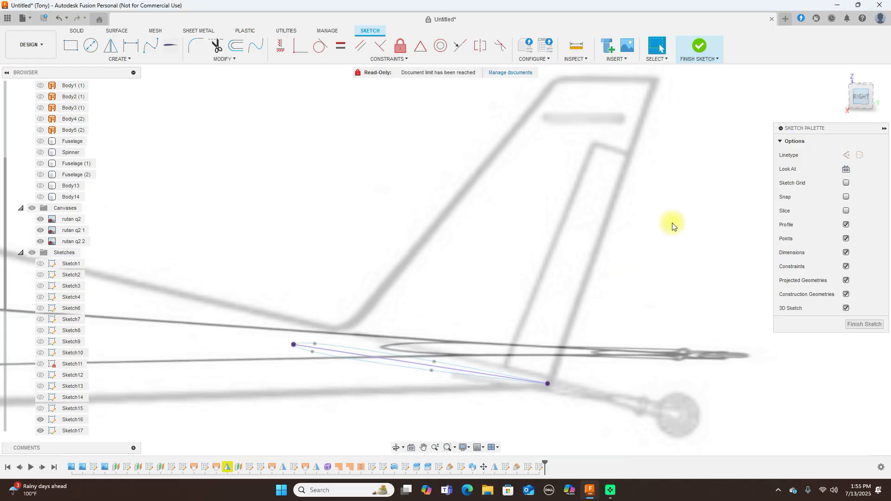
# Draw the fin's straight trailing edge from the chord's rear endpoint to the top rear corner
pyautogui.press('l')
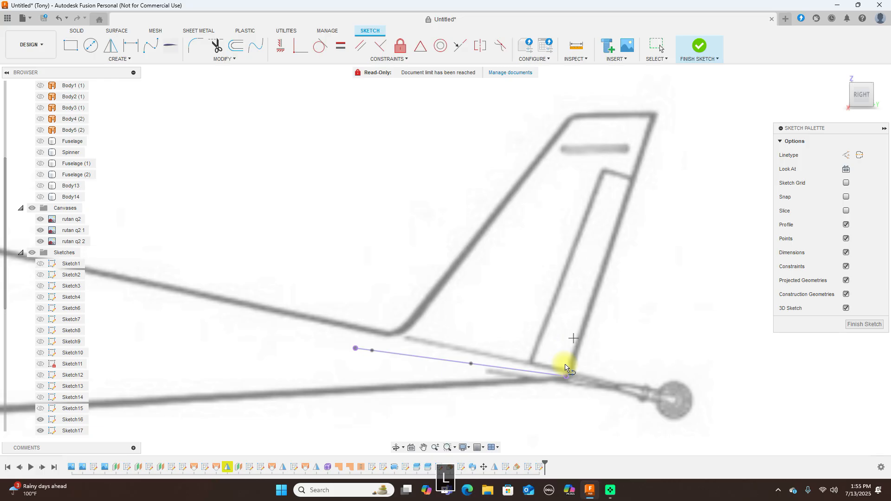
pyautogui.click(566, 376)
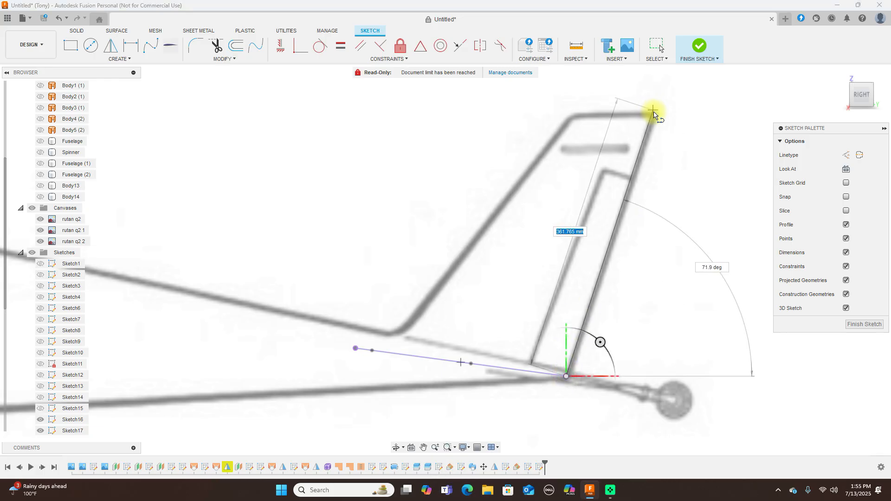
pyautogui.click(655, 114)
pyautogui.rightClick(655, 113)
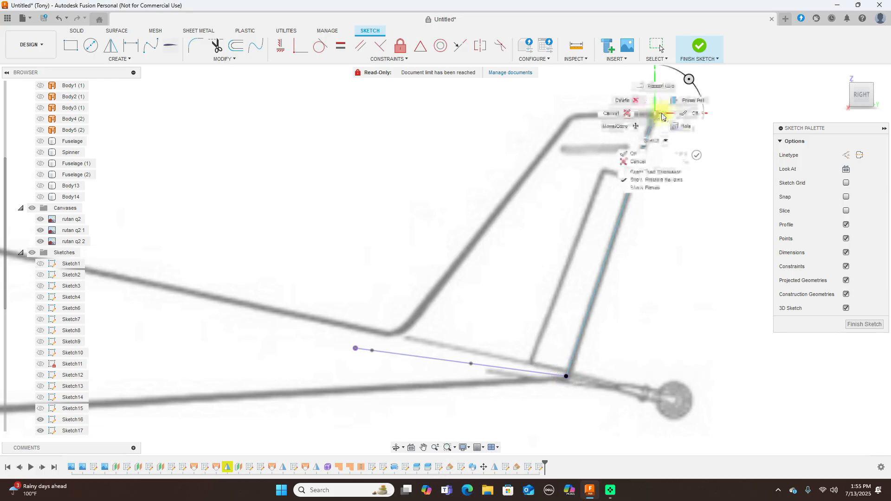
pyautogui.click(684, 111)
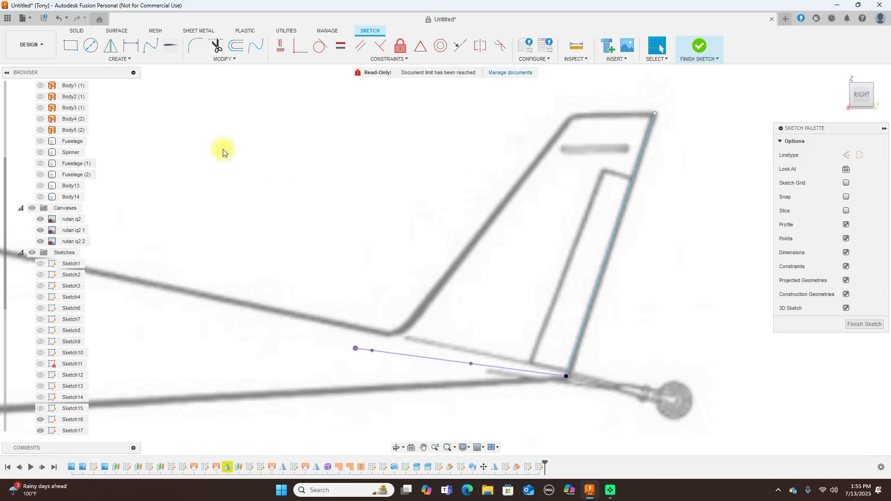
# Trace the fin's curved leading edge with a fit-point spline from the chord's front endpoint to the tip
pyautogui.click(154, 46)
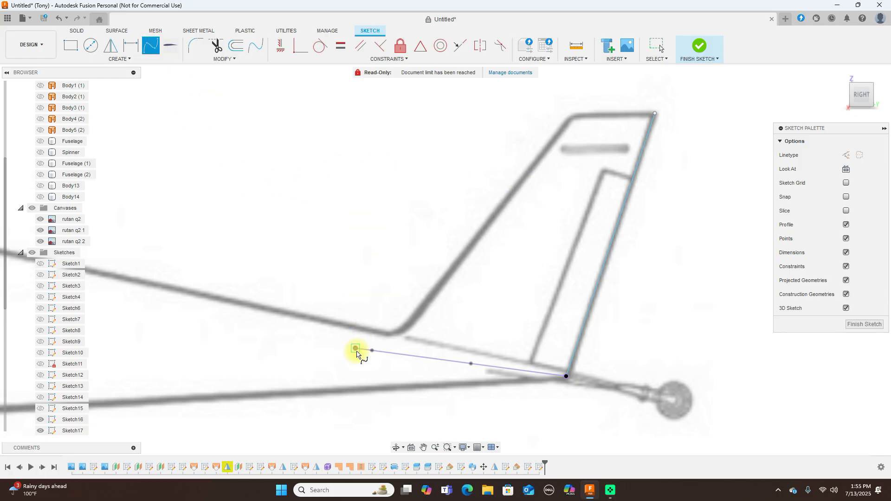
pyautogui.click(358, 349)
pyautogui.click(377, 340)
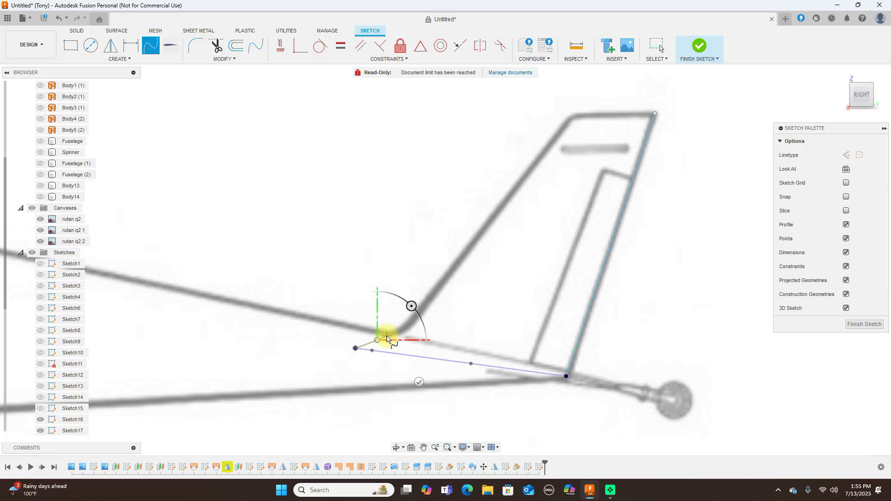
pyautogui.click(386, 336)
pyautogui.click(407, 332)
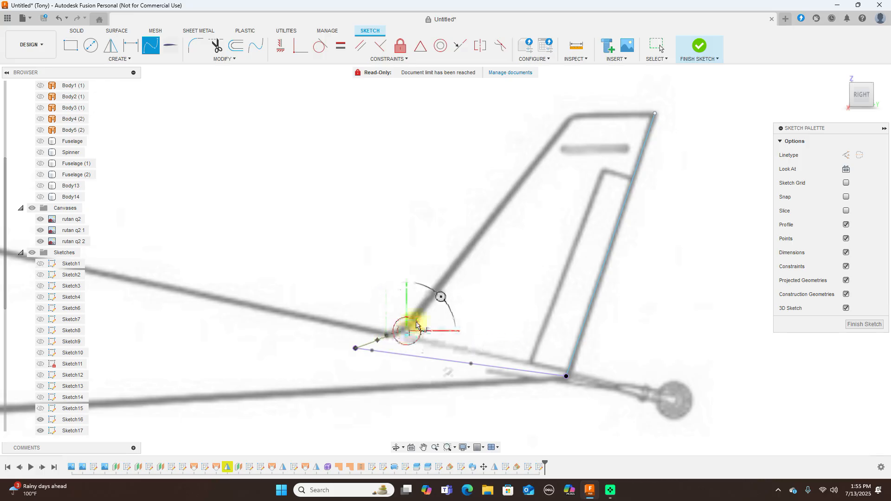
pyautogui.click(453, 274)
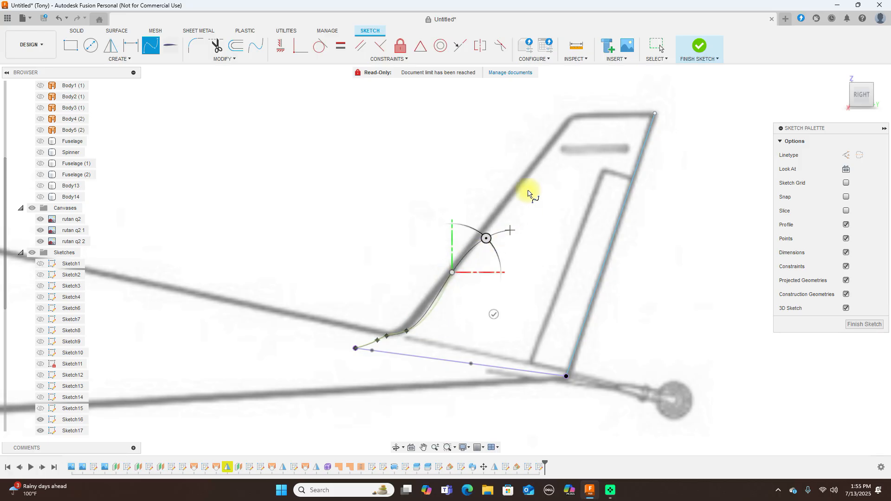
pyautogui.click(521, 185)
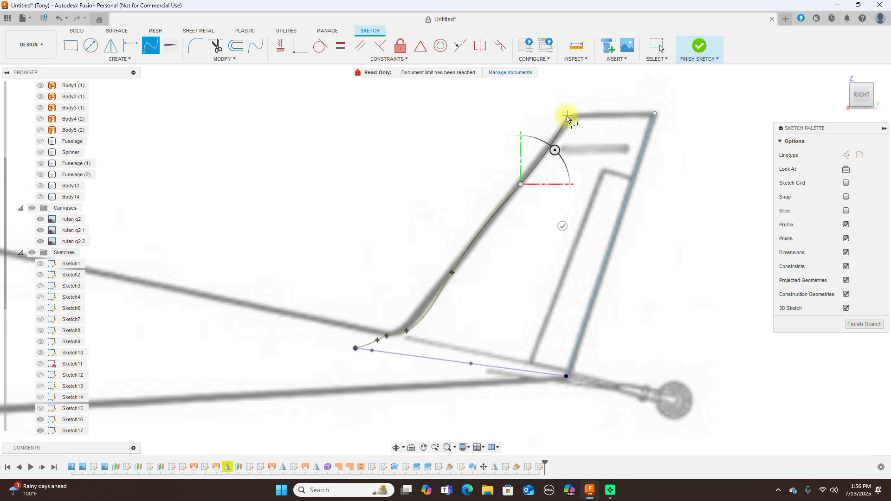
pyautogui.click(575, 116)
pyautogui.rightClick(575, 117)
pyautogui.click(593, 156)
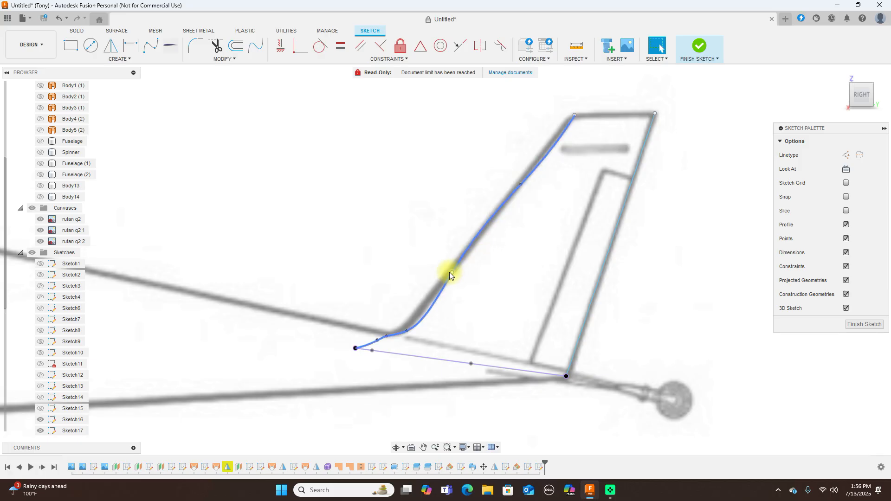
pyautogui.click(406, 332)
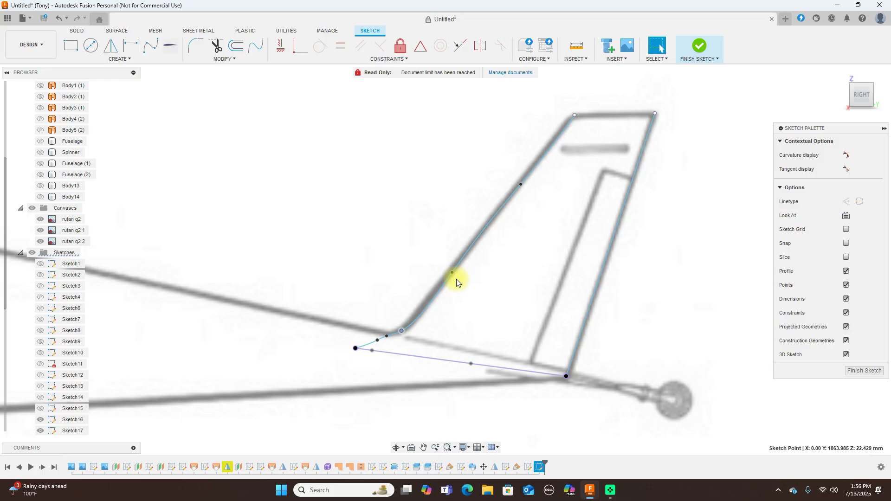
# Drag the spline's fit points onto the fin's leading edge and top corner
pyautogui.moveTo(460, 271); pyautogui.dragTo(465, 258)
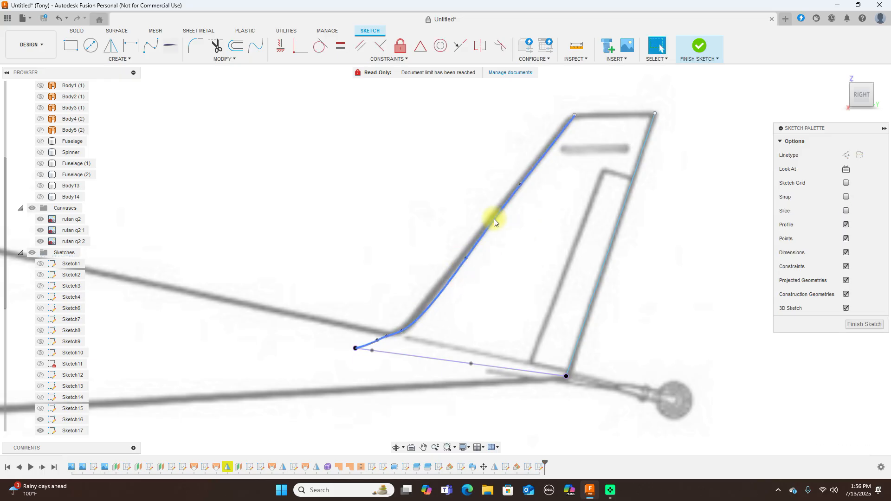
pyautogui.moveTo(521, 184); pyautogui.dragTo(525, 175)
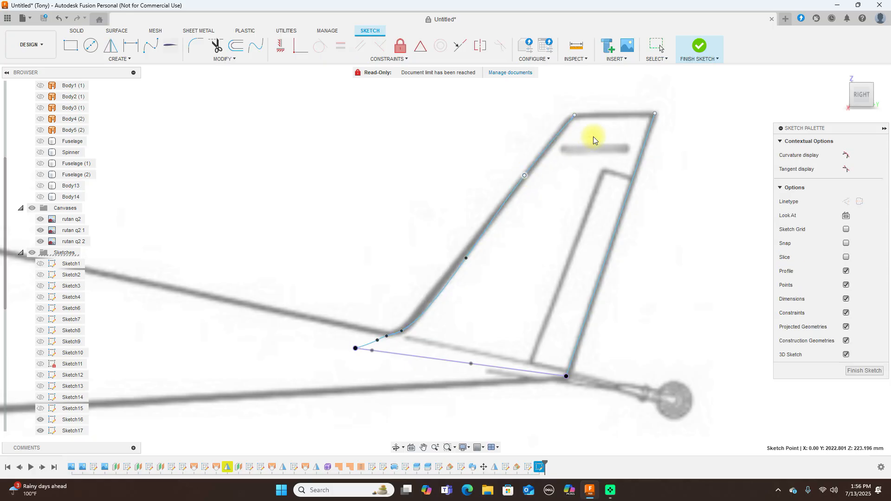
pyautogui.moveTo(575, 114); pyautogui.dragTo(570, 112)
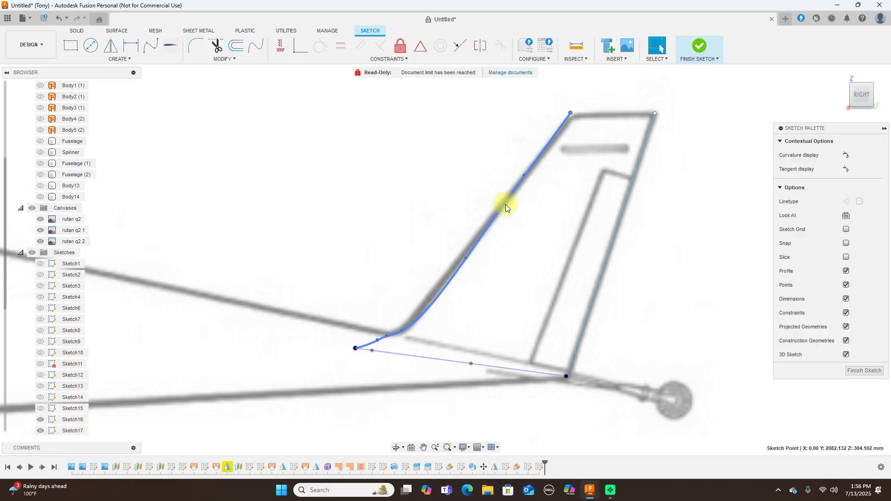
pyautogui.scroll(3, 391, 320)
pyautogui.scroll(2, 391, 320)
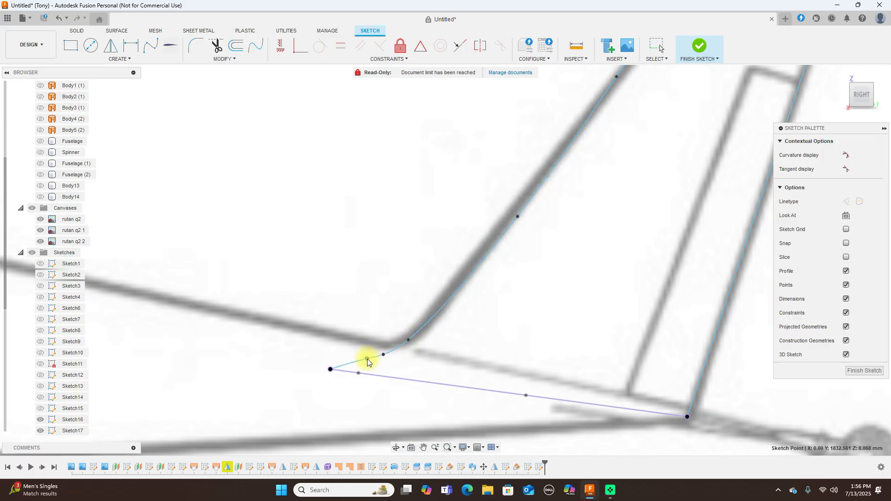
pyautogui.scroll(-2, 499, 327)
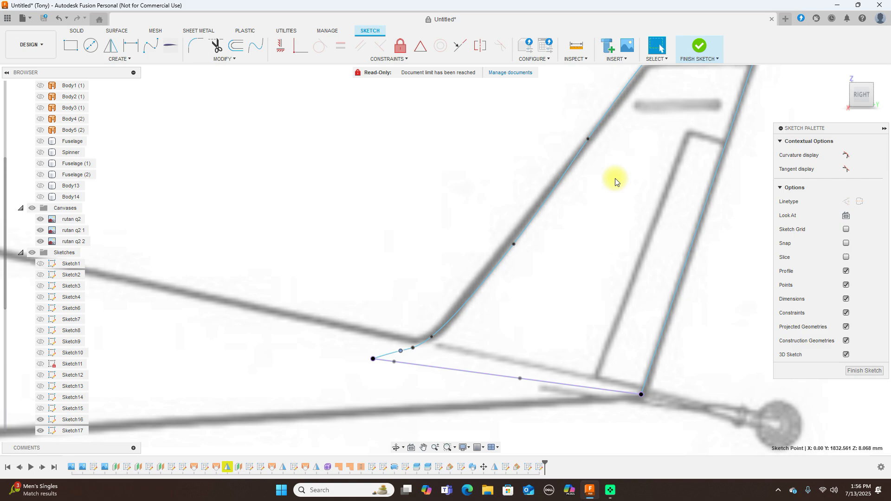
pyautogui.scroll(-1, 615, 180)
# Reshape the curve near the root bend, delete the extra root fit point, and finish the sketch
pyautogui.click(530, 231)
pyautogui.click(506, 199)
pyautogui.click(532, 230)
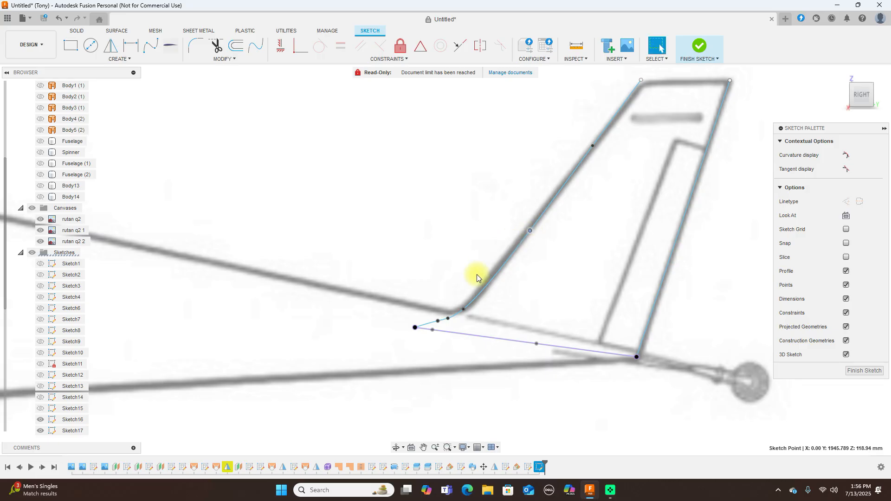
pyautogui.moveTo(463, 307); pyautogui.dragTo(460, 308)
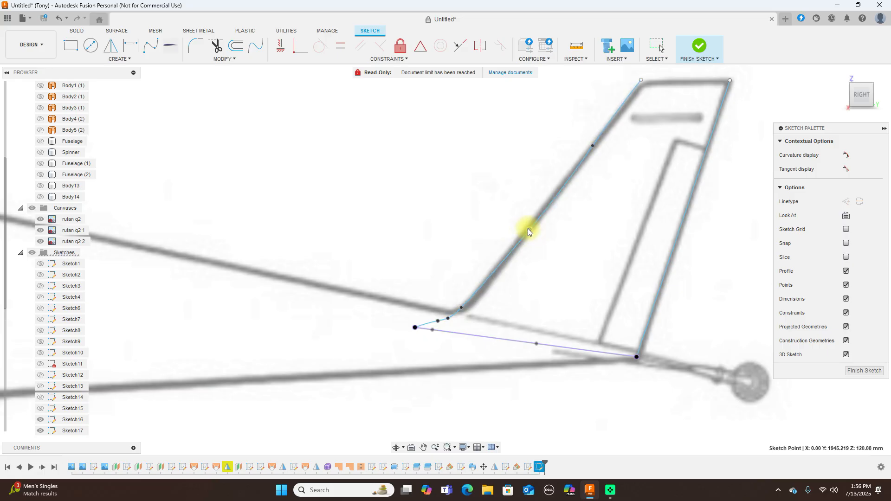
pyautogui.moveTo(527, 227); pyautogui.dragTo(531, 222)
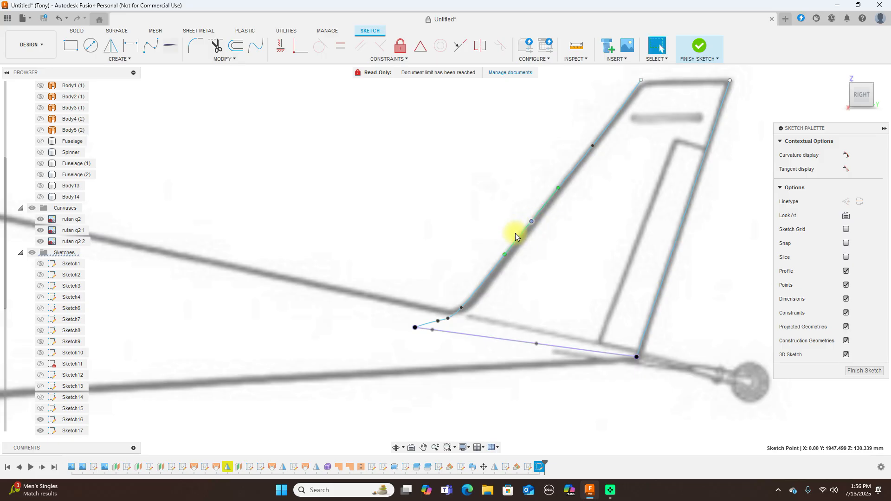
pyautogui.click(541, 253)
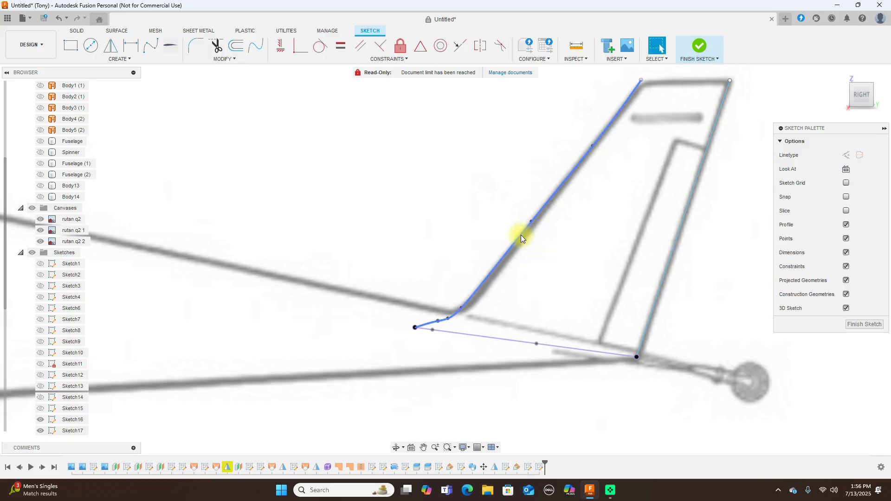
pyautogui.click(462, 308)
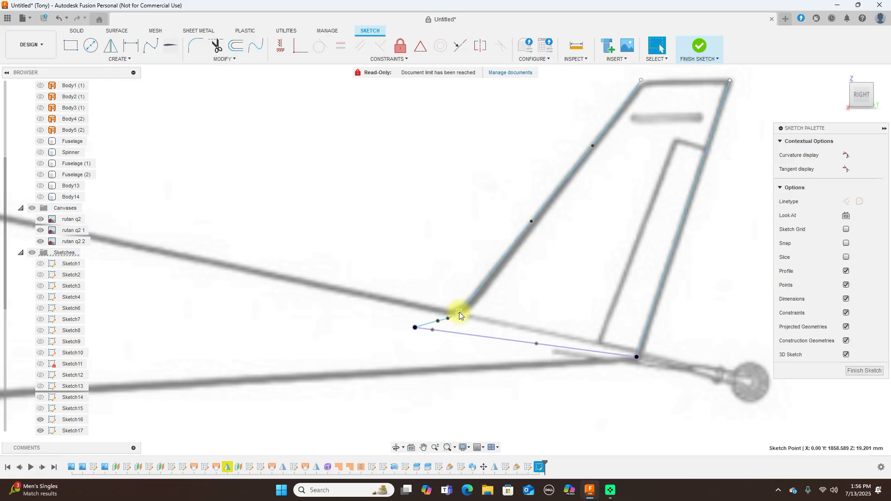
pyautogui.click(437, 321)
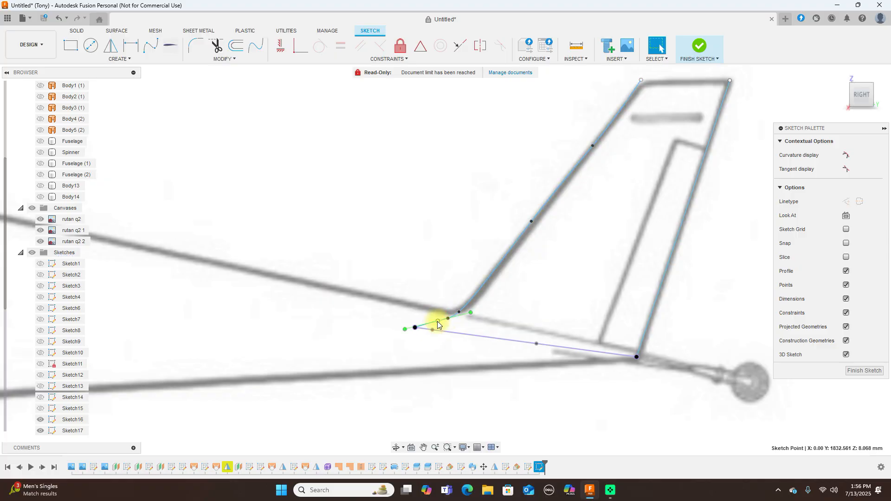
pyautogui.press('Delete')
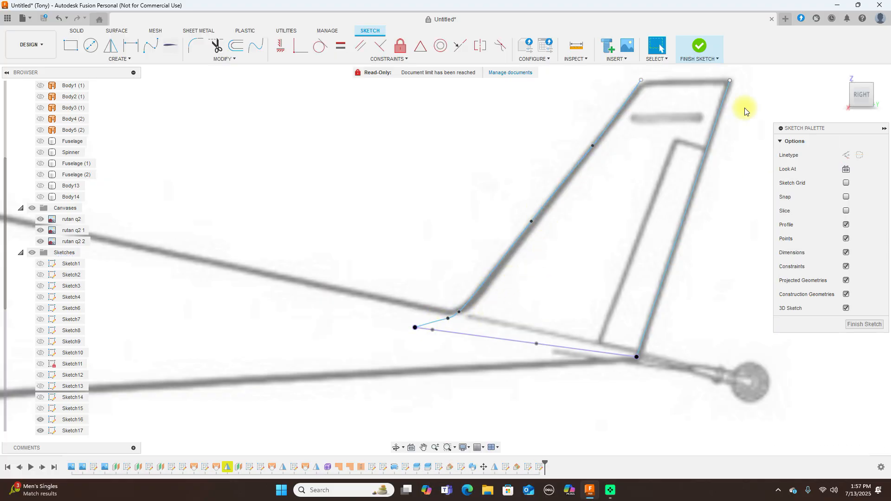
pyautogui.click(700, 45)
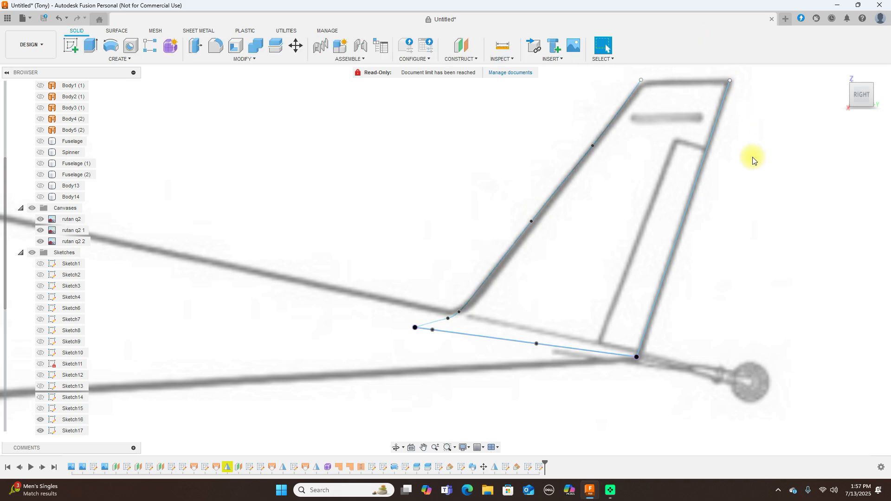
# Sweep both airfoil profile regions along the fin's leading edge, using the trailing edge as guide rail
pyautogui.click(127, 60)
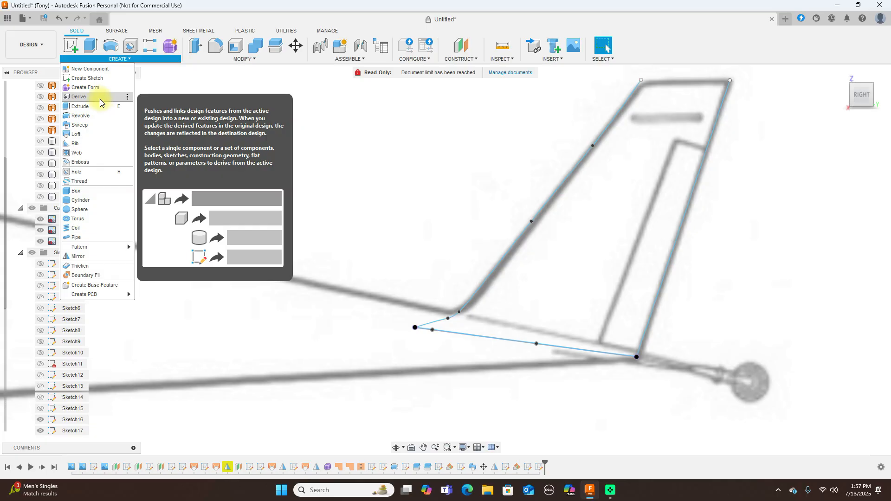
pyautogui.click(80, 125)
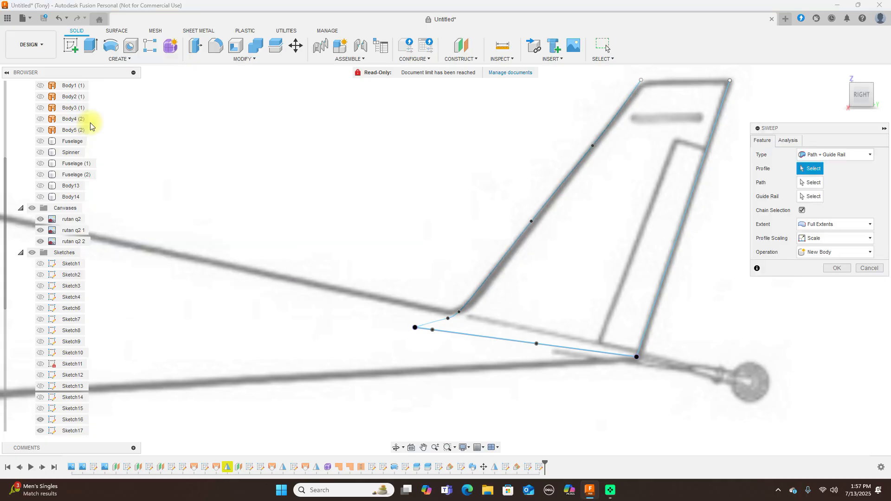
pyautogui.moveTo(864, 88); pyautogui.dragTo(860, 101)
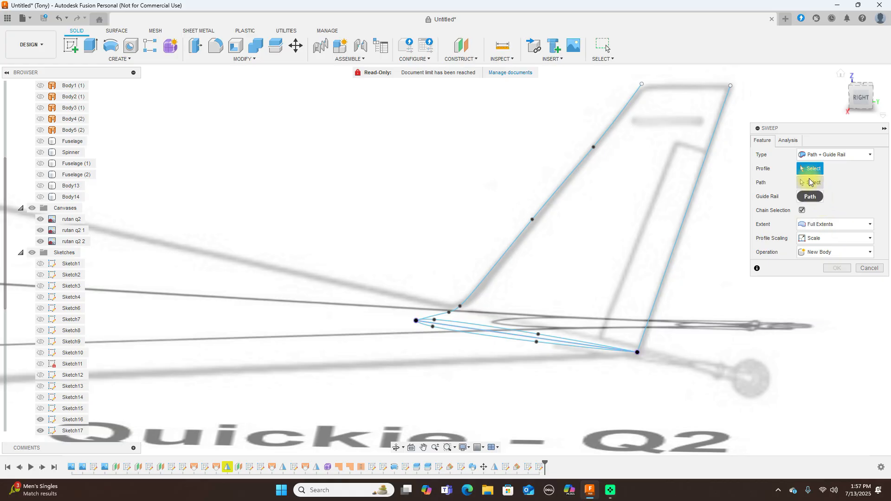
pyautogui.scroll(3, 506, 294)
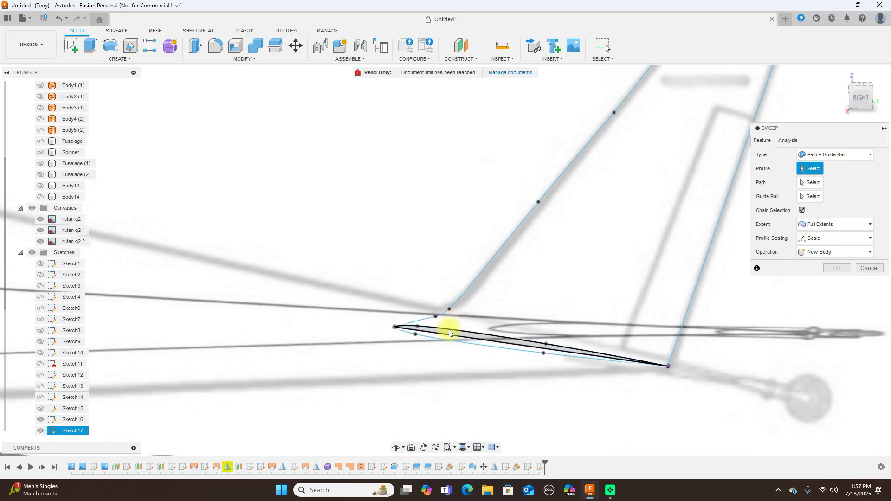
pyautogui.click(434, 339)
pyautogui.click(432, 339)
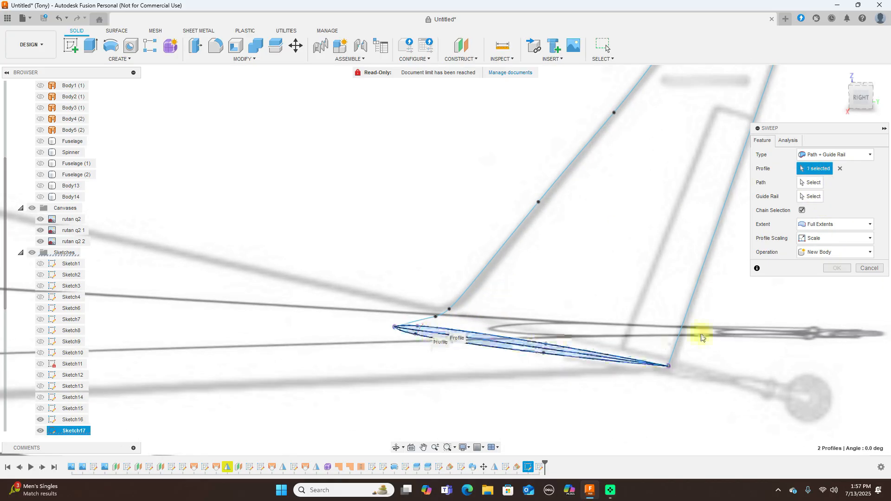
pyautogui.click(815, 184)
pyautogui.click(558, 182)
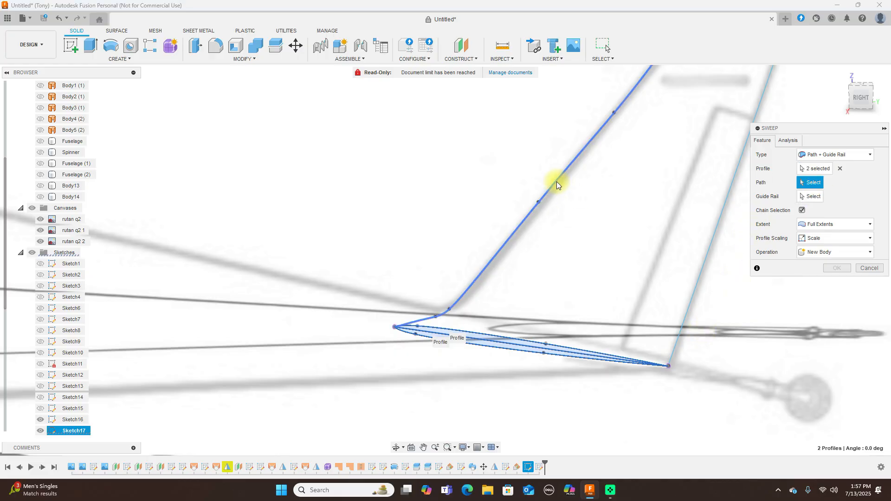
pyautogui.click(804, 197)
pyautogui.click(706, 254)
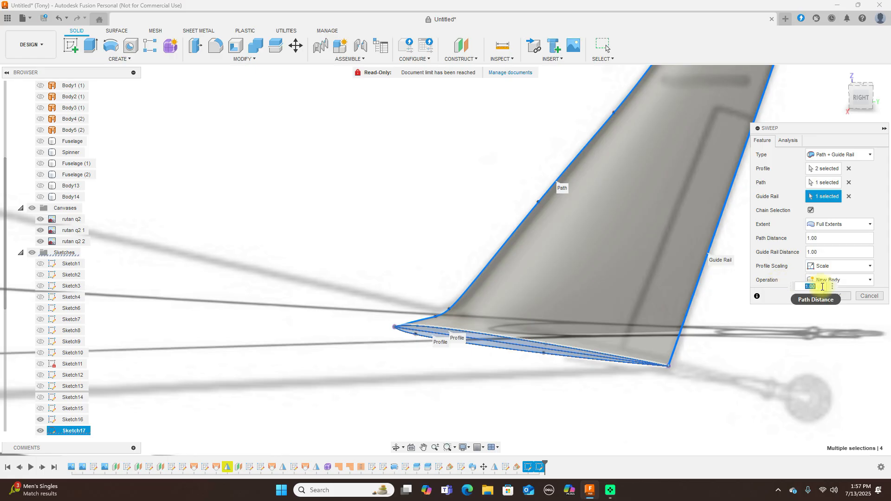
pyautogui.click(833, 296)
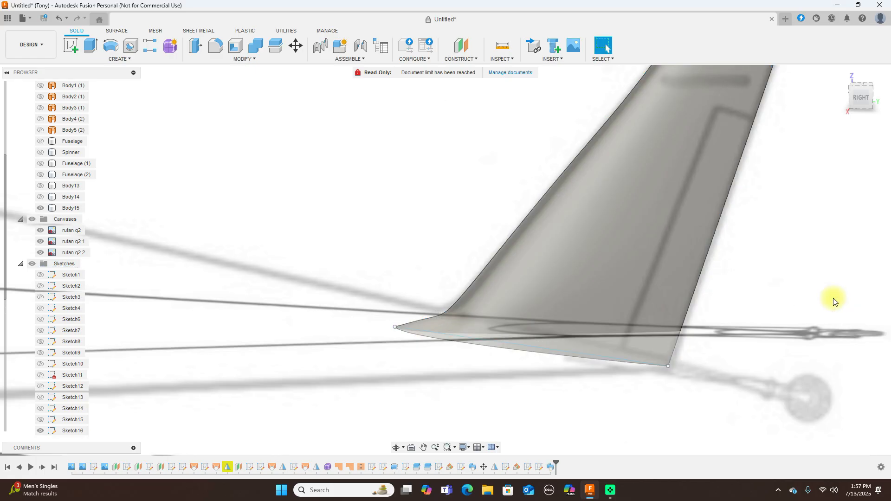
pyautogui.scroll(-3, 834, 301)
# Show Body14, Body13, Fuselage (1), Fuselage (2), the Spinner and the main Fuselage again
pyautogui.click(863, 99)
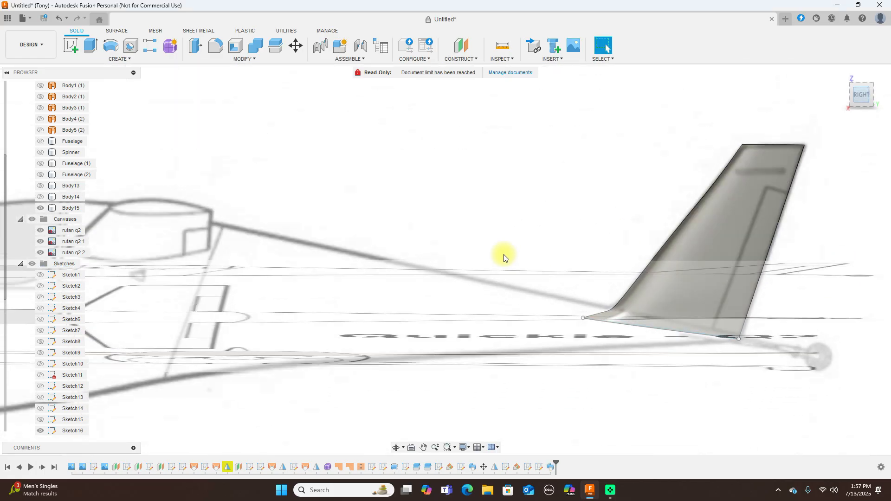
pyautogui.click(37, 196)
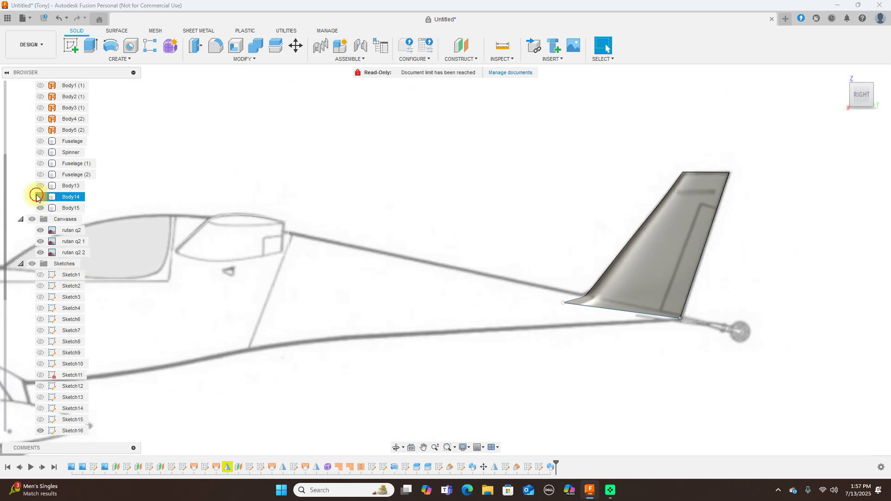
pyautogui.click(42, 185)
pyautogui.click(41, 174)
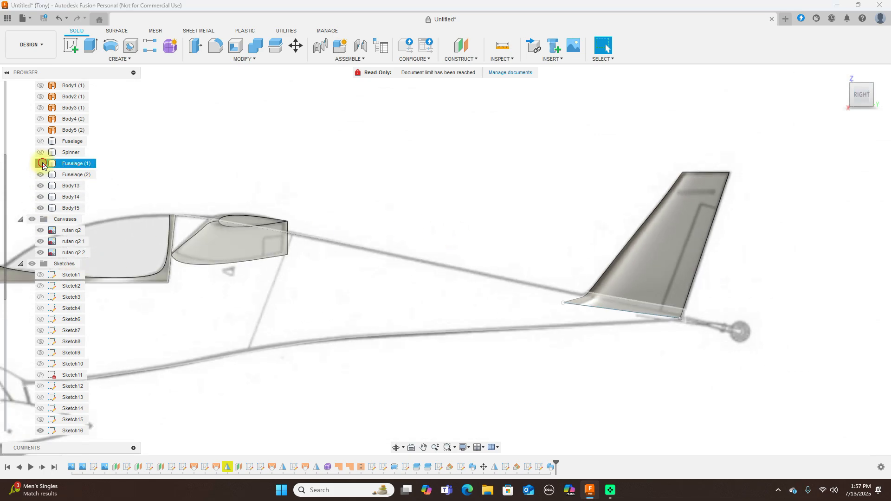
pyautogui.click(40, 163)
pyautogui.click(41, 152)
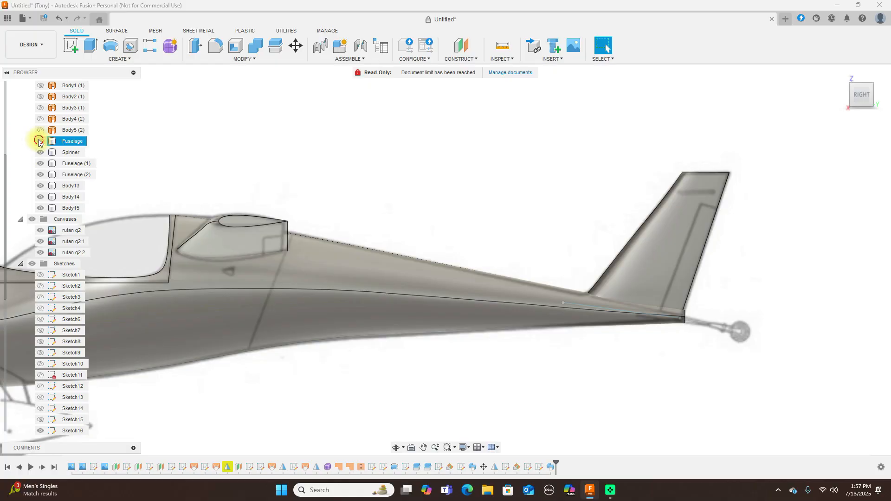
pyautogui.click(39, 141)
pyautogui.scroll(-5, 279, 171)
pyautogui.moveTo(296, 151); pyautogui.dragTo(538, 204, button='middle')
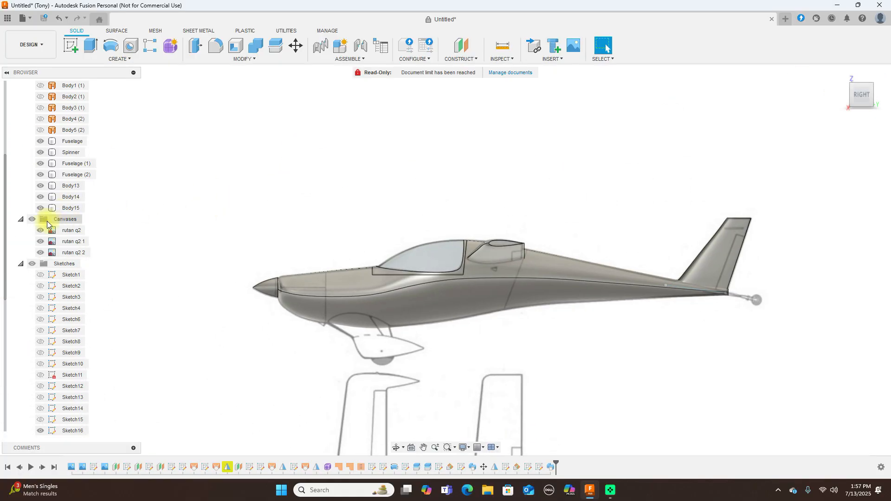
# Hide the reference canvases and orbit around to inspect the complete airplane
pyautogui.click(31, 219)
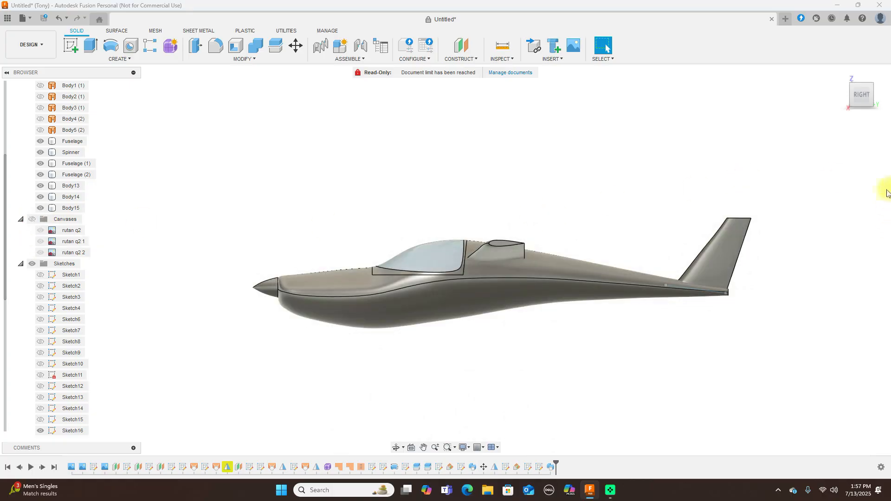
pyautogui.moveTo(855, 96)
pyautogui.mouseDown()
pyautogui.moveTo(49, 120)
pyautogui.moveTo(65, 119)
pyautogui.moveTo(21, 132)
pyautogui.moveTo(841, 143)
pyautogui.moveTo(831, 151)
pyautogui.moveTo(709, 132)
pyautogui.moveTo(759, 110)
pyautogui.moveTo(754, 91)
pyautogui.moveTo(602, 101)
pyautogui.moveTo(842, 101)
pyautogui.mouseUp()
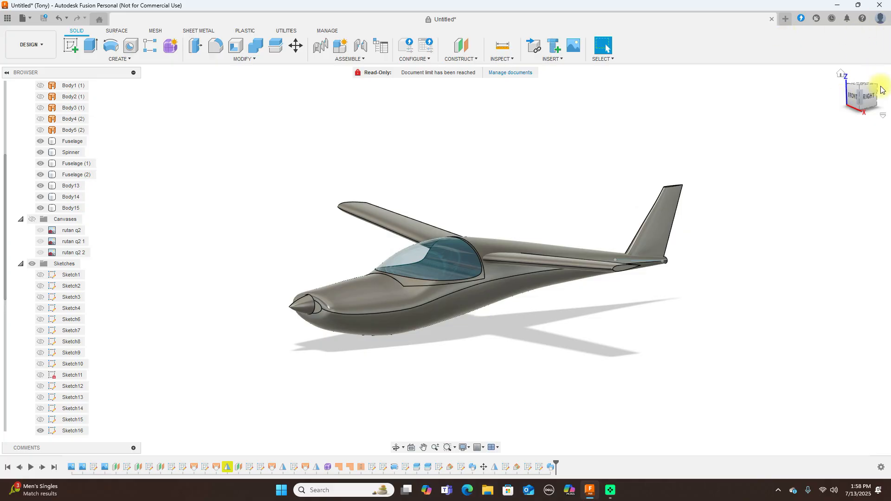
pyautogui.click(871, 97)
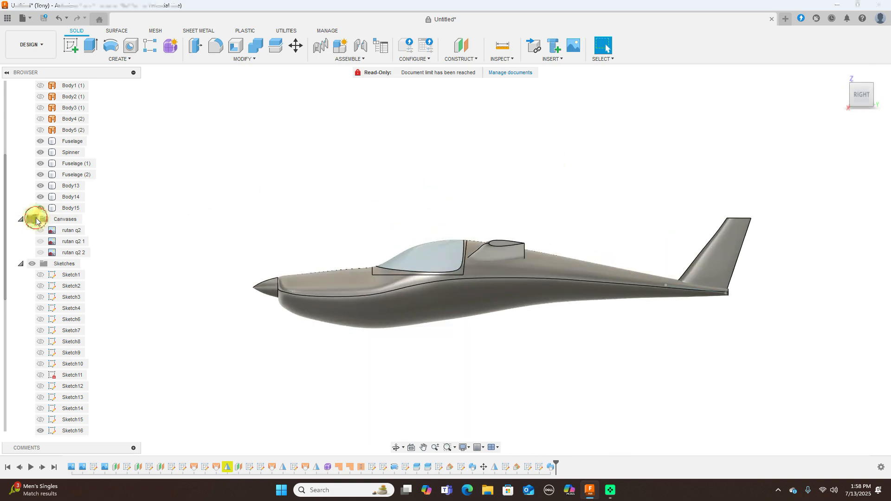
# Show the reference canvases again and pan toward the landing gear area
pyautogui.click(37, 218)
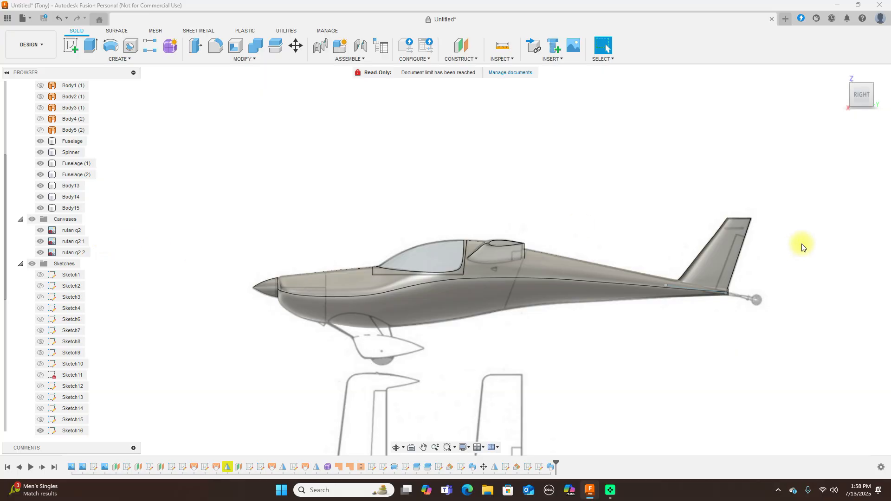
pyautogui.click(471, 274)
pyautogui.scroll(2, 464, 278)
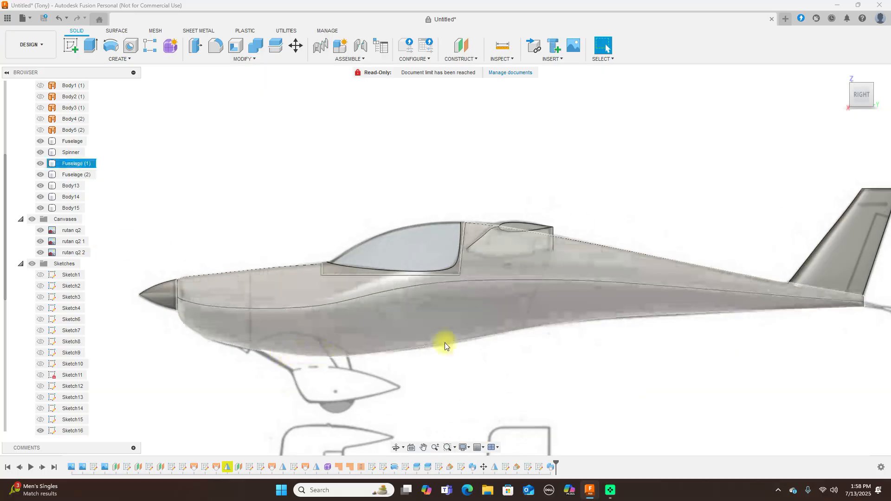
pyautogui.scroll(-2, 561, 338)
pyautogui.click(561, 338)
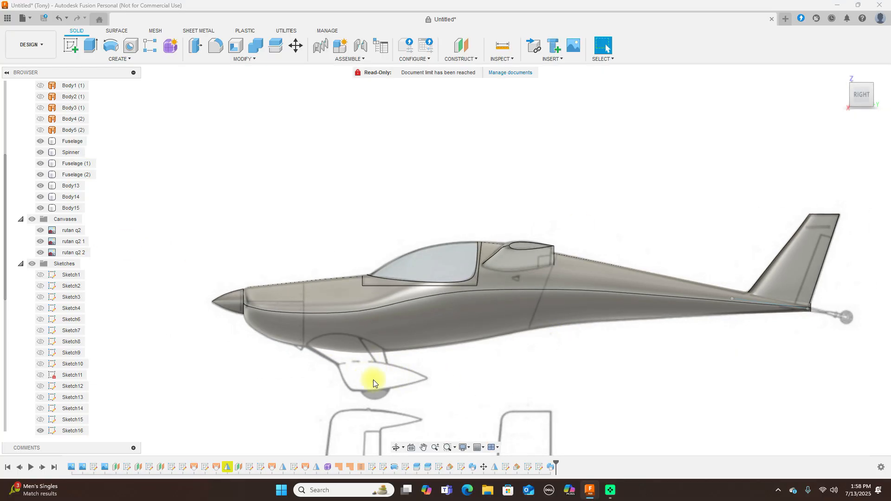
pyautogui.moveTo(535, 181); pyautogui.dragTo(650, 106, button='middle')
pyautogui.scroll(-1, 649, 106)
pyautogui.scroll(3, 468, 280)
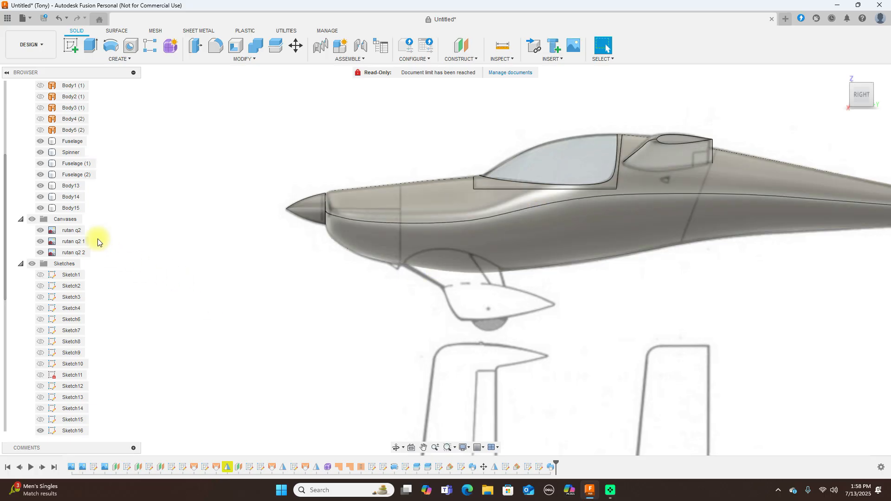
# Hide the Fuselage, Spinner, Fuselage (1), Fuselage (2) and Body15 bodies
pyautogui.click(40, 141)
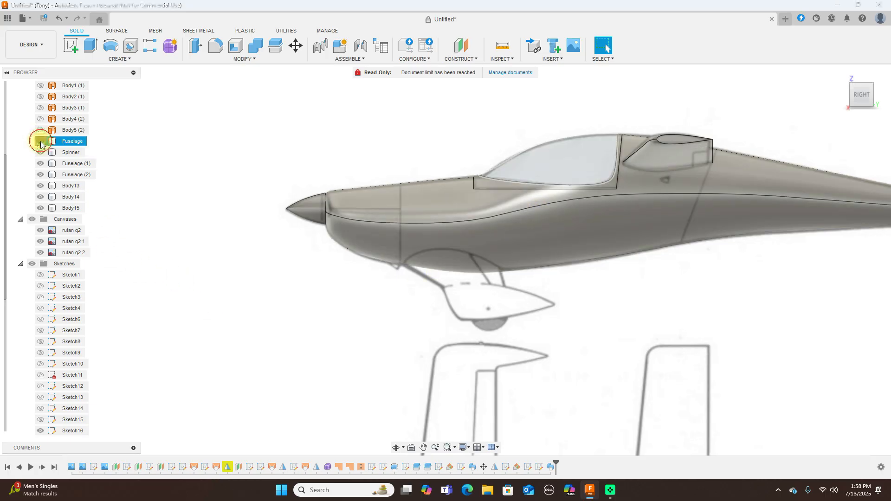
pyautogui.click(41, 153)
pyautogui.click(40, 164)
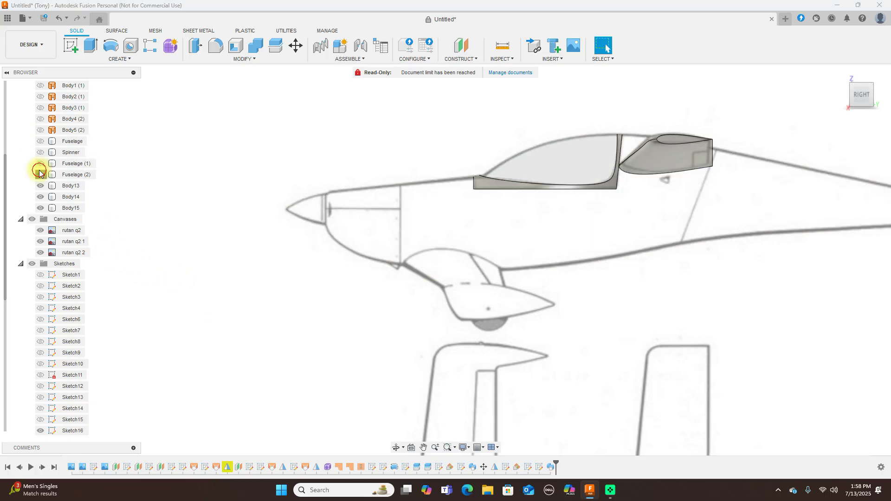
pyautogui.click(41, 175)
pyautogui.click(40, 208)
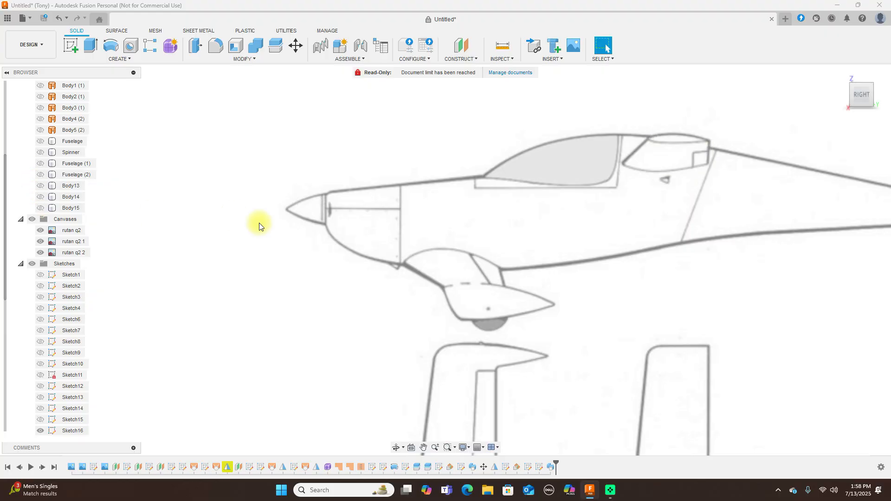
pyautogui.click(71, 45)
# On the side origin plane, sketch a line along the top of the fairing below the fuselage
pyautogui.click(322, 189)
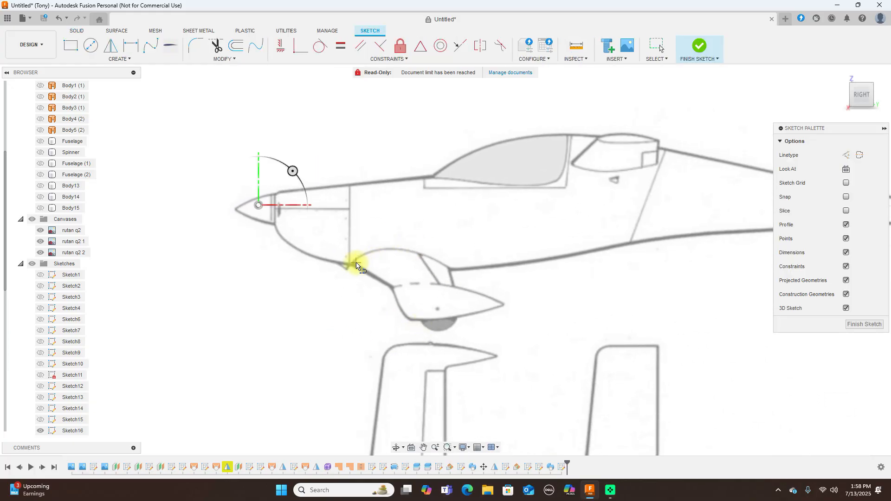
pyautogui.click(354, 264)
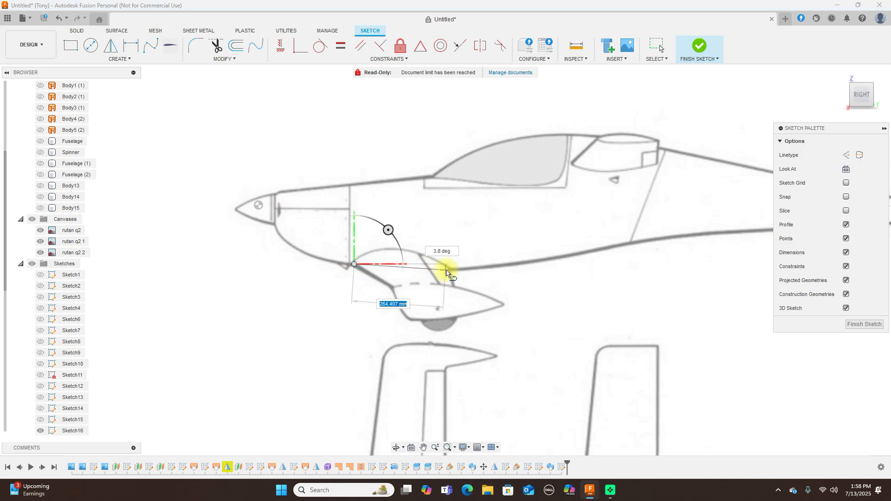
pyautogui.click(449, 270)
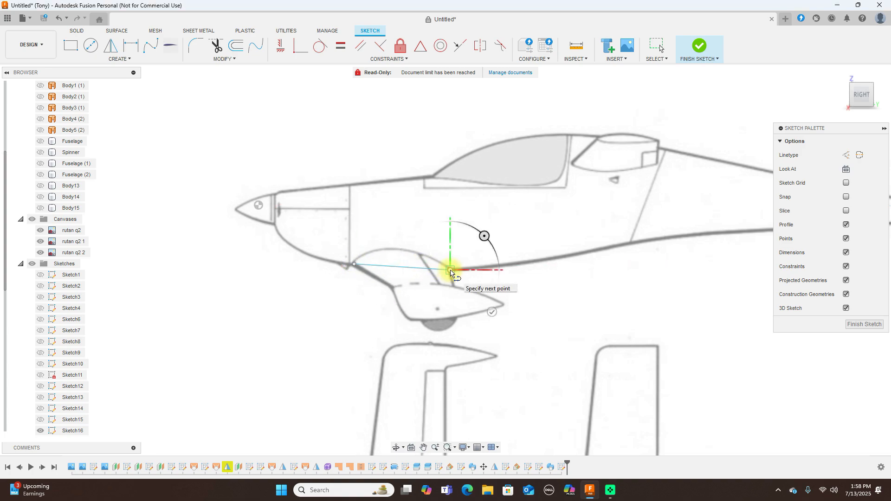
pyautogui.rightClick(450, 271)
pyautogui.click(487, 270)
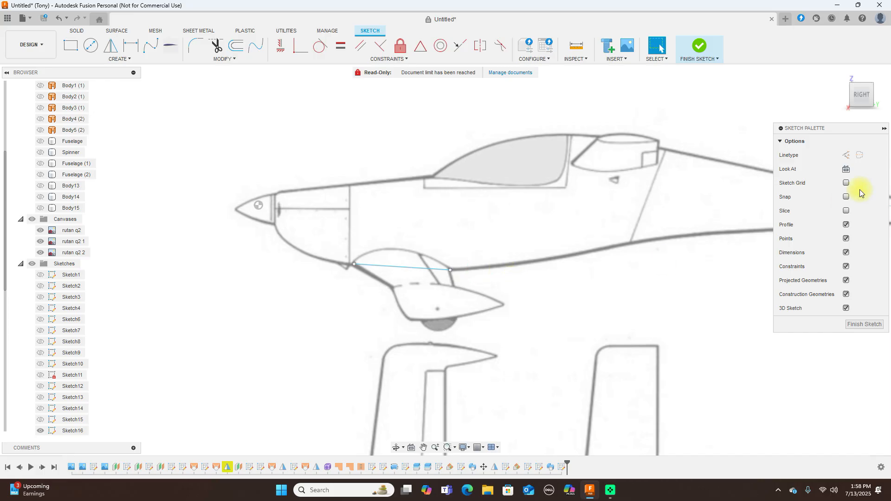
# Reposition the line's front endpoint, checking it from the top and side views
pyautogui.click(863, 82)
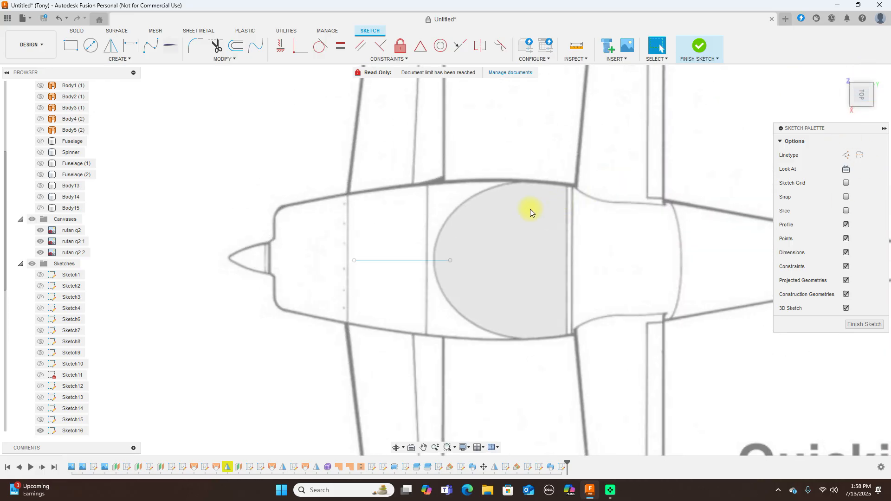
pyautogui.click(442, 260)
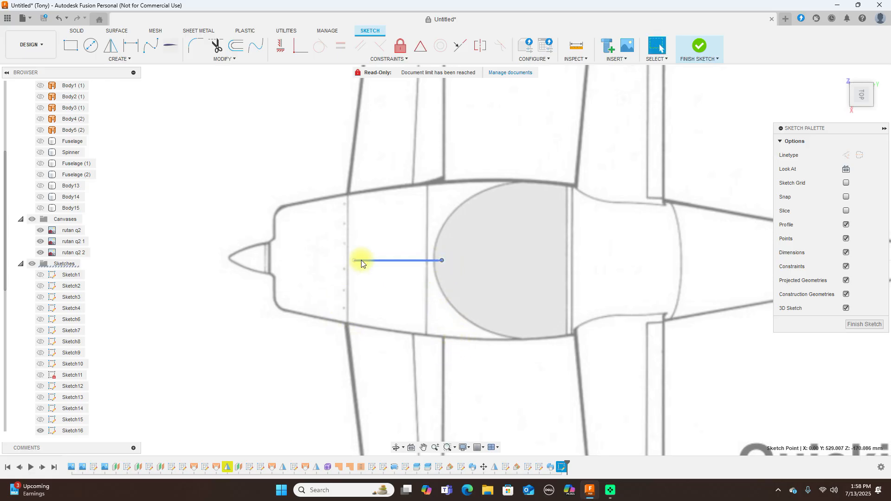
pyautogui.moveTo(352, 260); pyautogui.dragTo(335, 259)
pyautogui.click(336, 260)
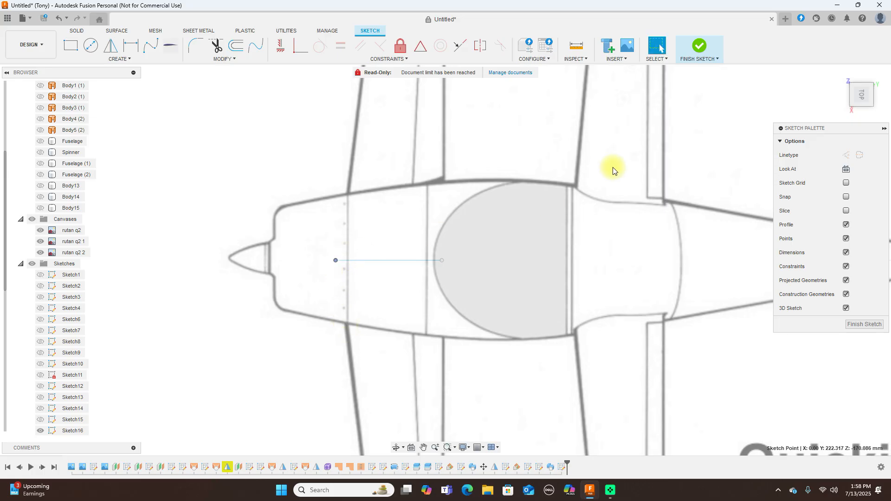
pyautogui.click(861, 110)
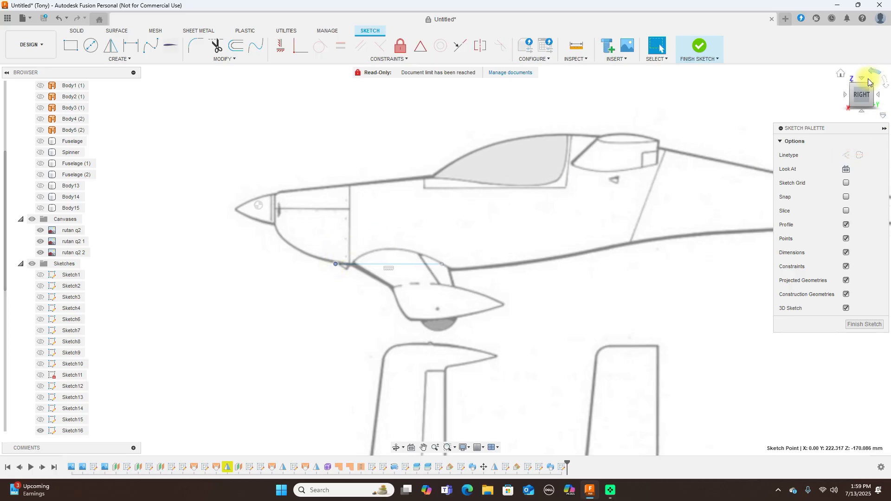
pyautogui.click(862, 80)
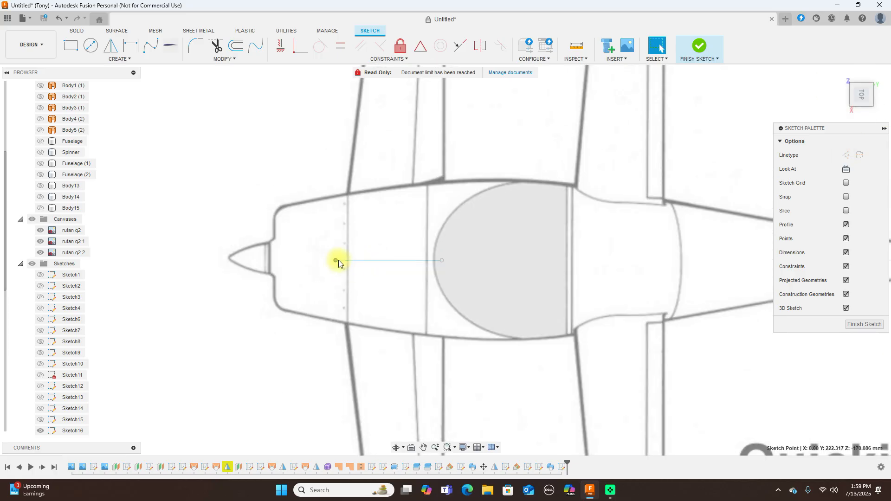
pyautogui.moveTo(340, 258); pyautogui.dragTo(342, 259)
pyautogui.click(861, 107)
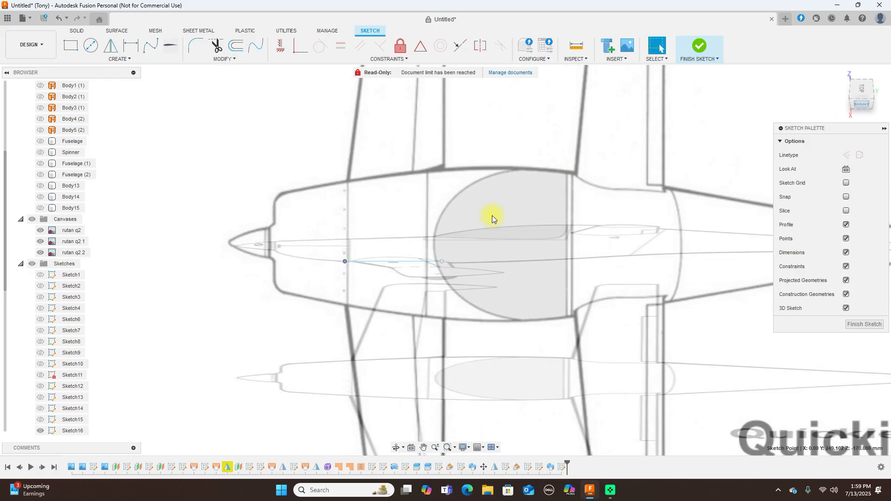
pyautogui.moveTo(343, 267); pyautogui.dragTo(352, 266)
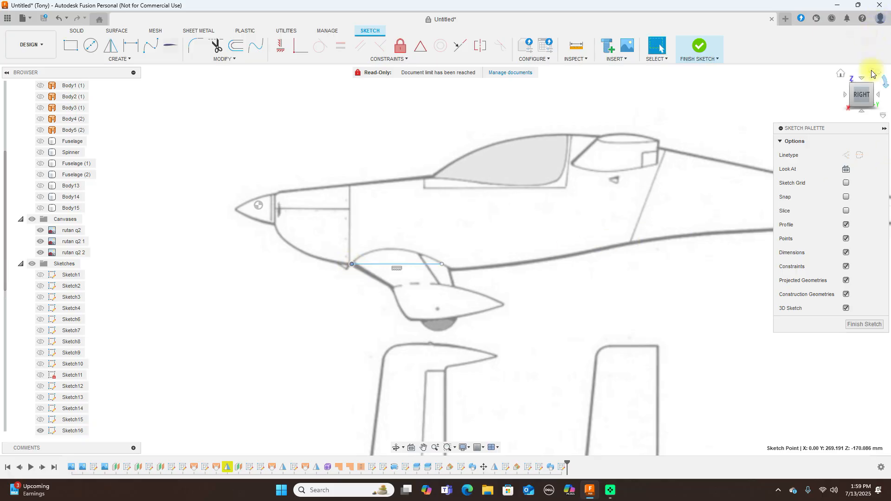
pyautogui.click(863, 82)
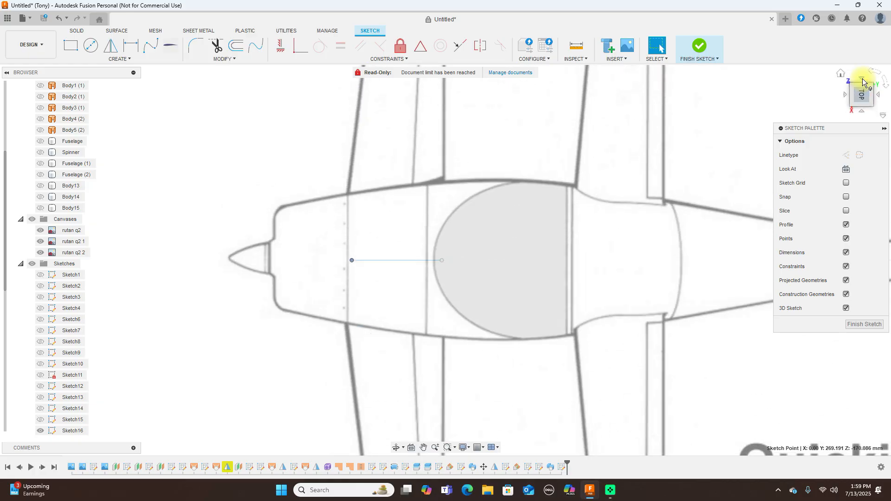
pyautogui.scroll(-2, 639, 170)
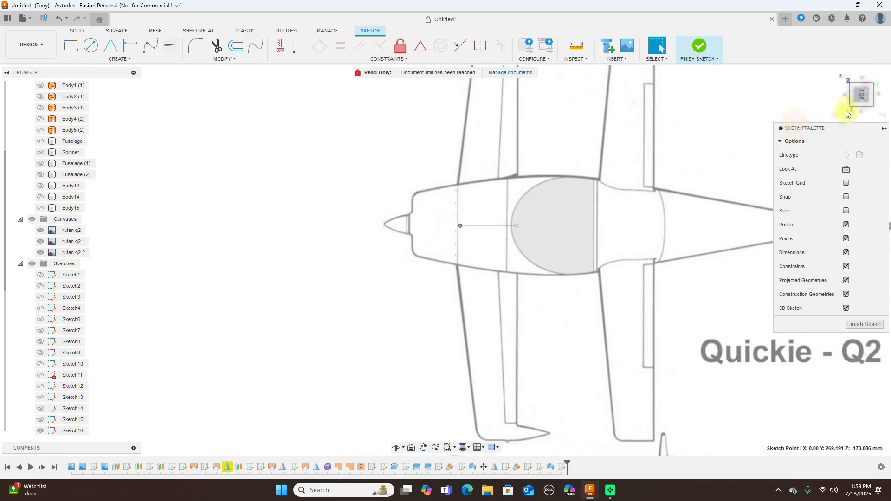
pyautogui.click(862, 114)
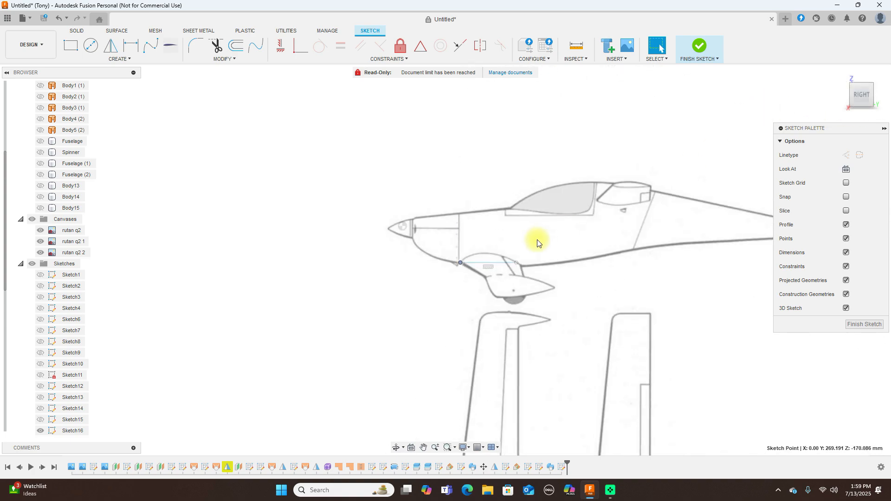
pyautogui.scroll(1, 536, 241)
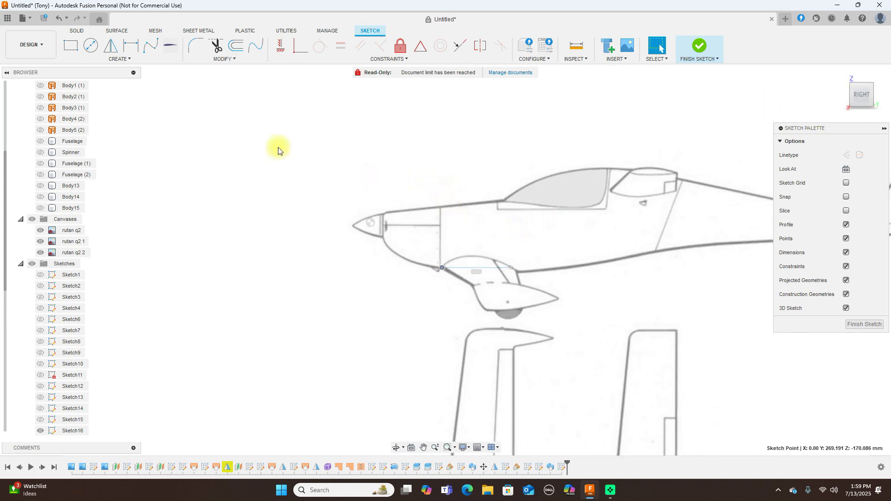
# Draw the upper fairing spline arching from the line's front end to its rear end
pyautogui.click(152, 45)
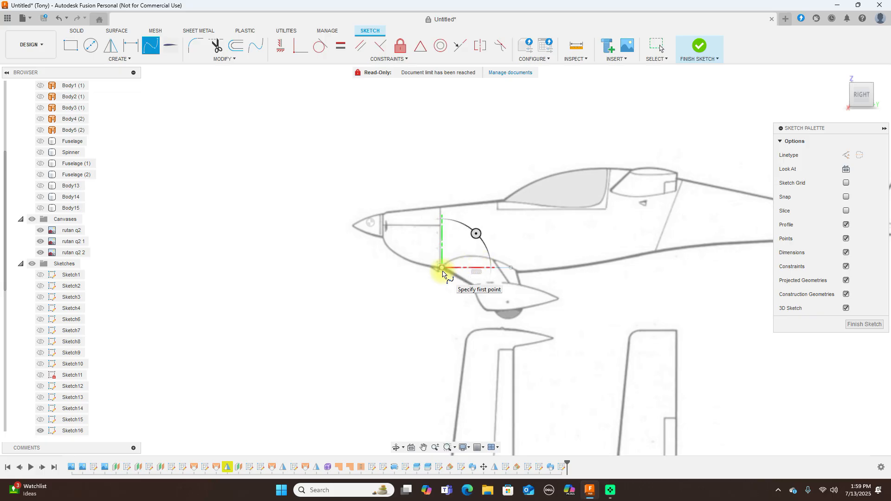
pyautogui.scroll(2, 447, 273)
pyautogui.click(442, 265)
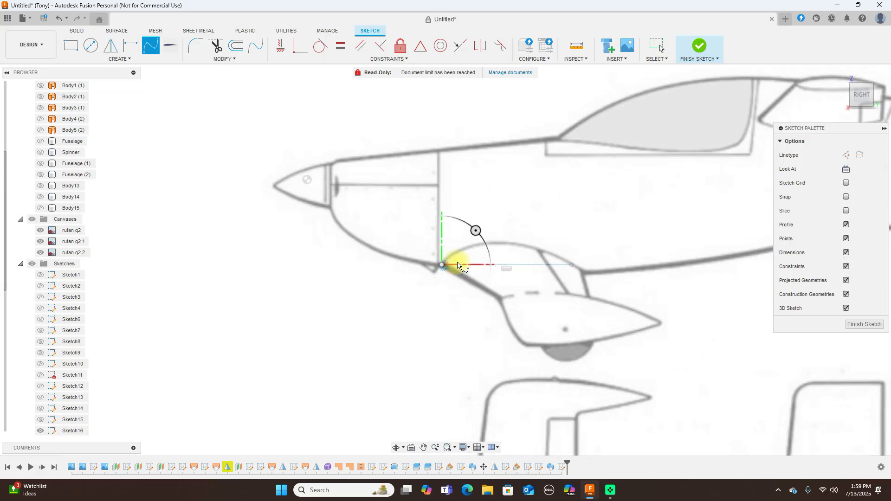
pyautogui.click(461, 251)
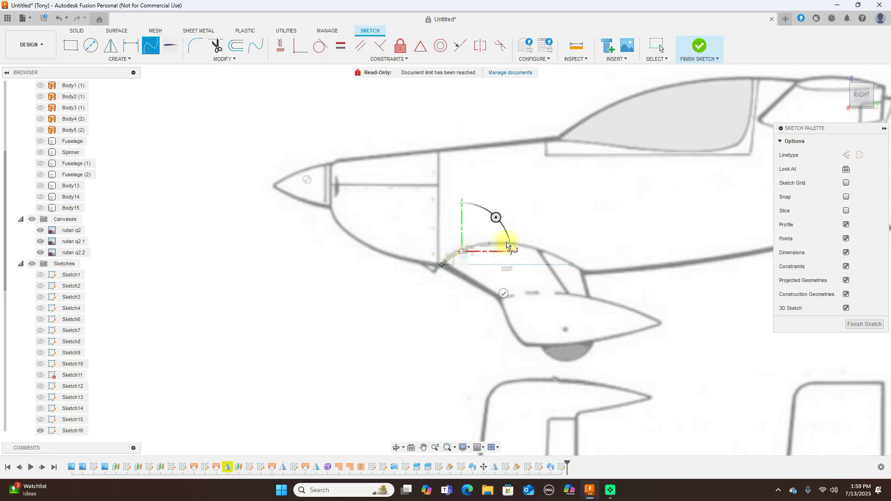
pyautogui.click(507, 242)
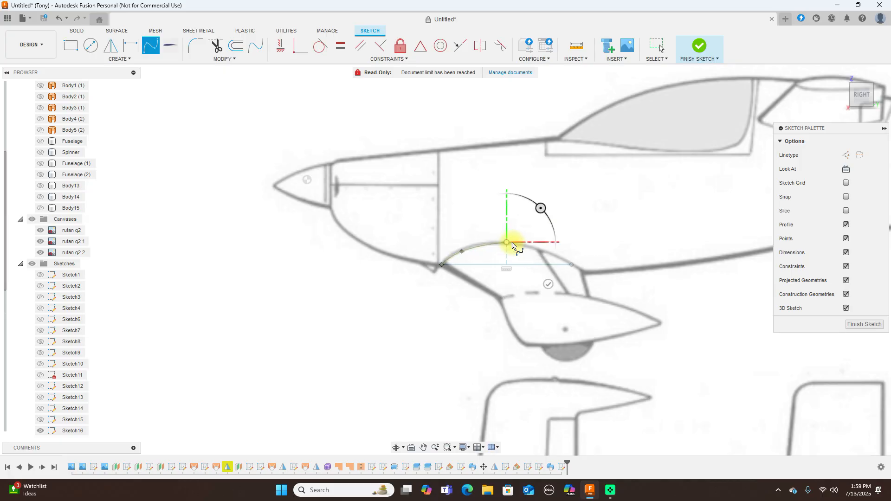
pyautogui.click(541, 251)
pyautogui.click(572, 267)
pyautogui.rightClick(572, 268)
pyautogui.click(603, 259)
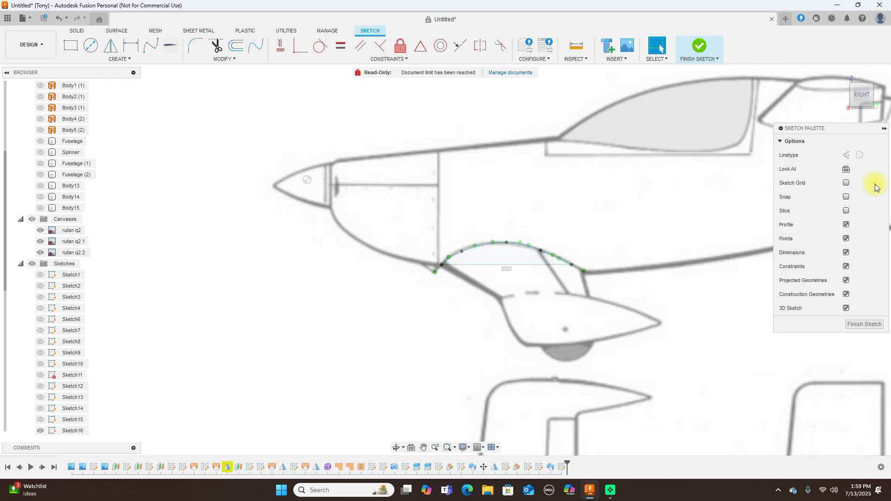
pyautogui.click(845, 96)
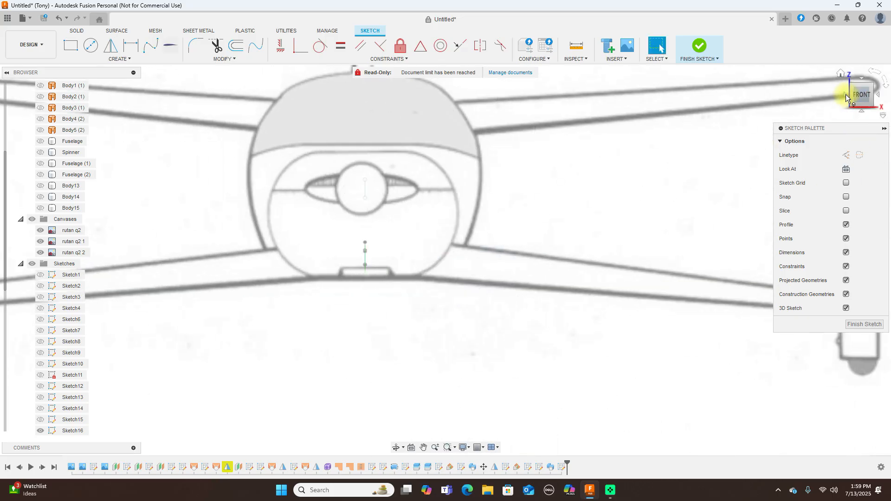
pyautogui.click(877, 95)
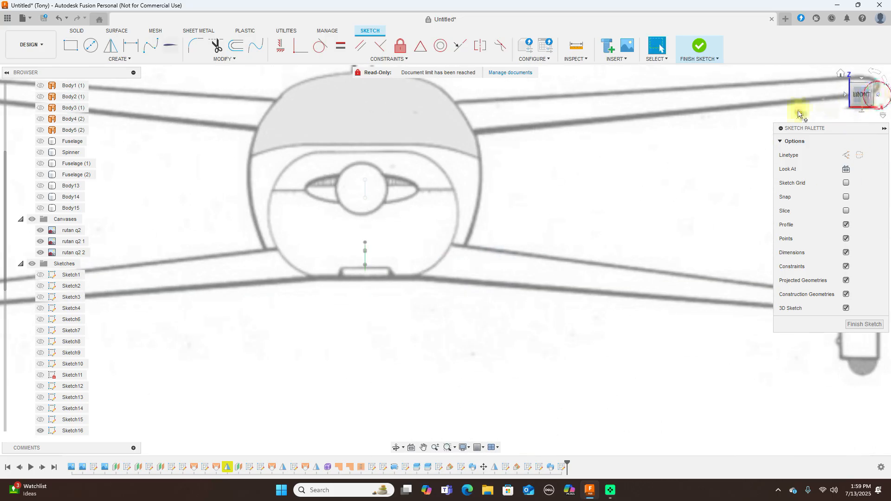
# Draw a second, lower spline below the line from its front end to its rear end
pyautogui.click(149, 48)
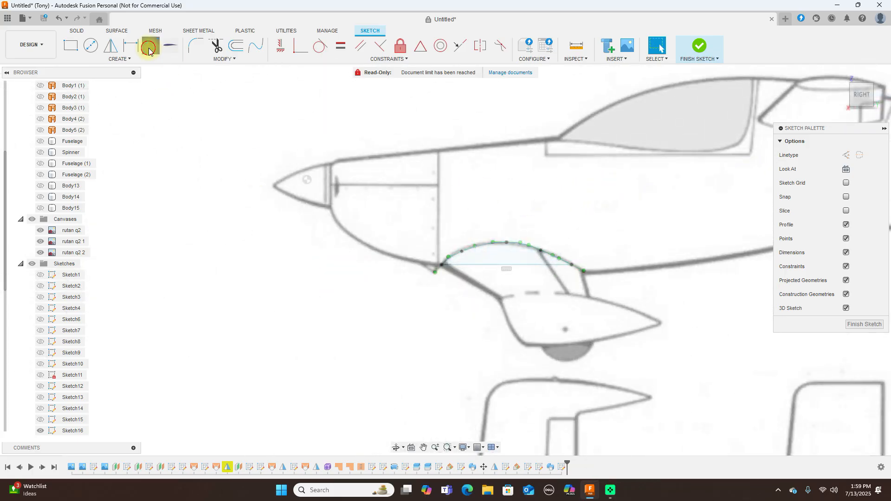
pyautogui.scroll(3, 533, 309)
pyautogui.click(361, 227)
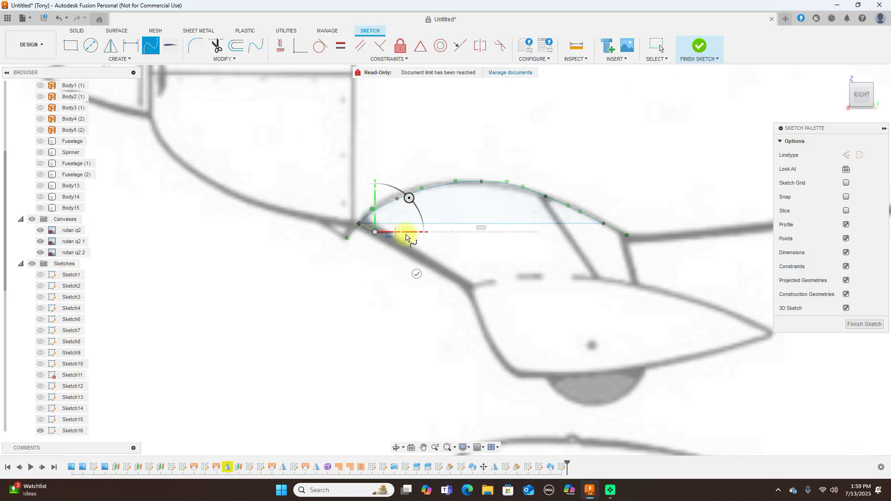
pyautogui.click(443, 241)
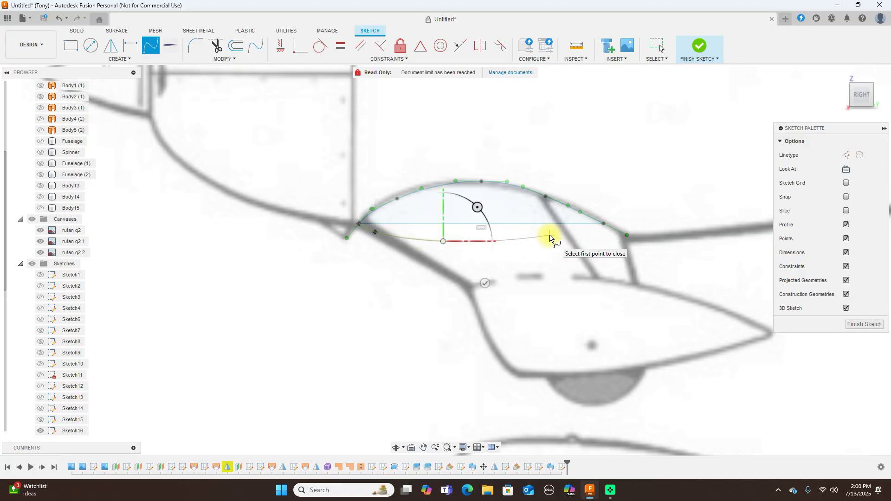
pyautogui.click(603, 223)
pyautogui.rightClick(604, 223)
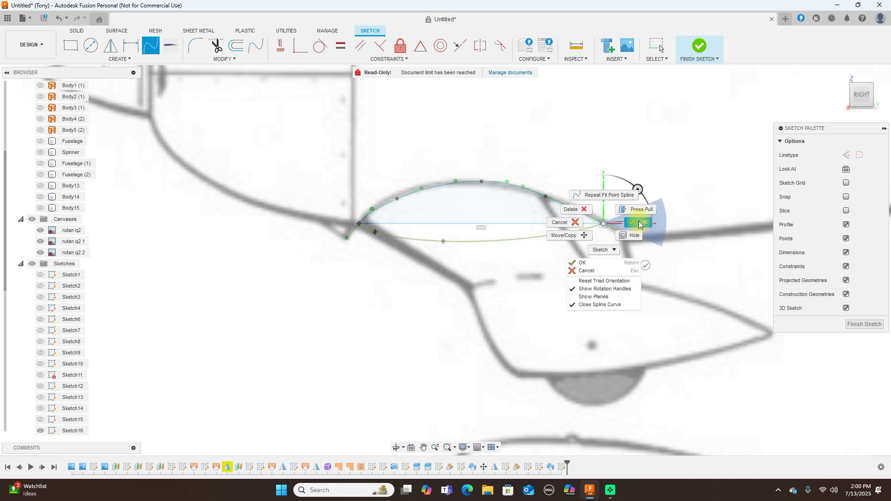
pyautogui.click(639, 225)
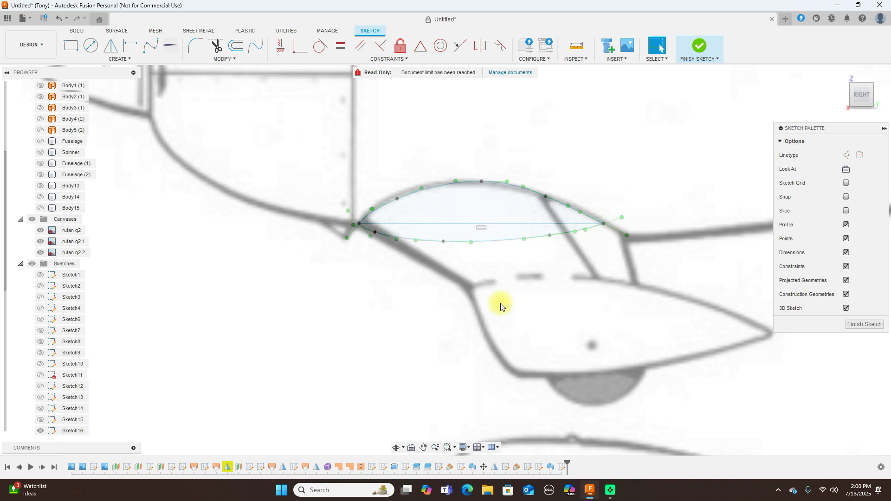
# Inspect the lower and upper canopy curves and their points, then finish the sketch
pyautogui.click(445, 239)
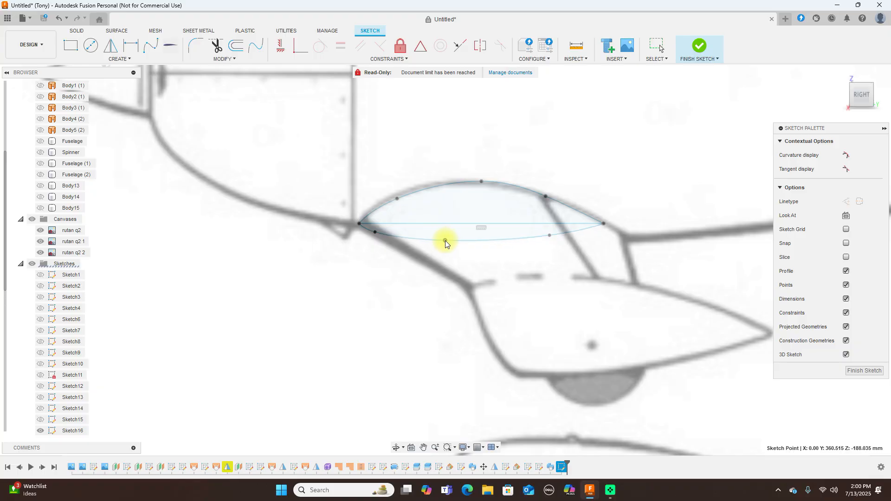
pyautogui.click(369, 232)
pyautogui.click(401, 201)
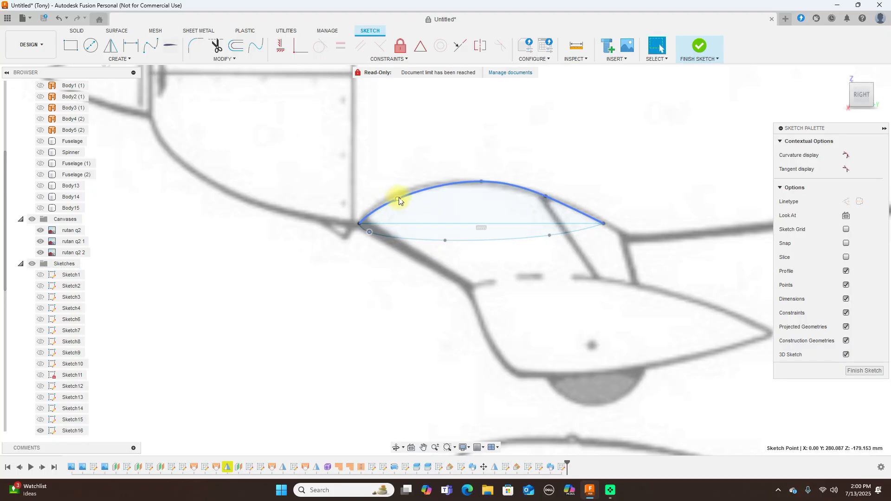
pyautogui.click(381, 204)
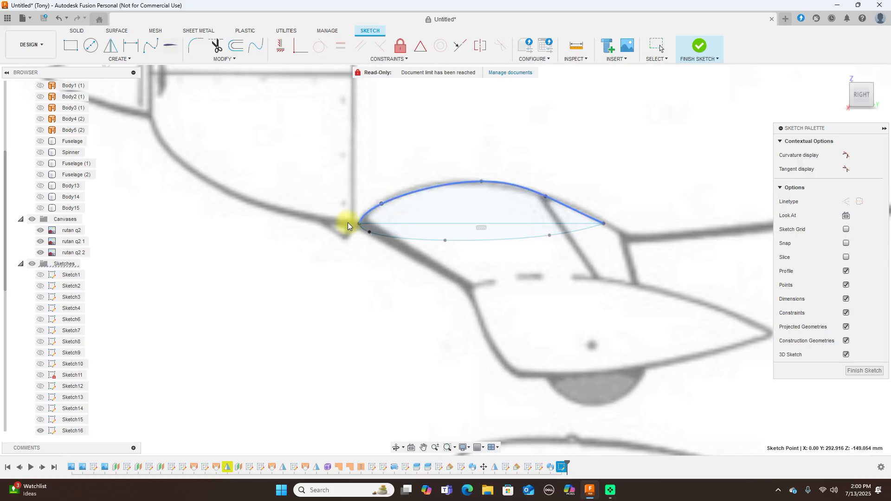
pyautogui.click(368, 232)
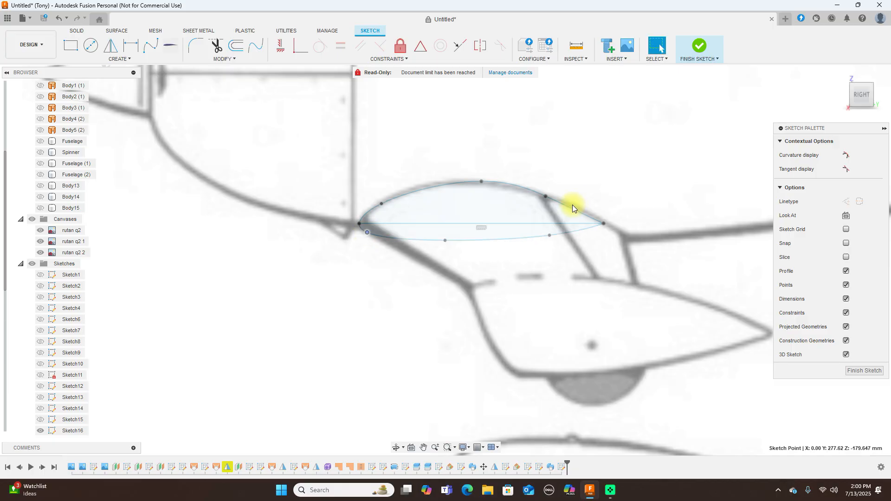
pyautogui.click(702, 45)
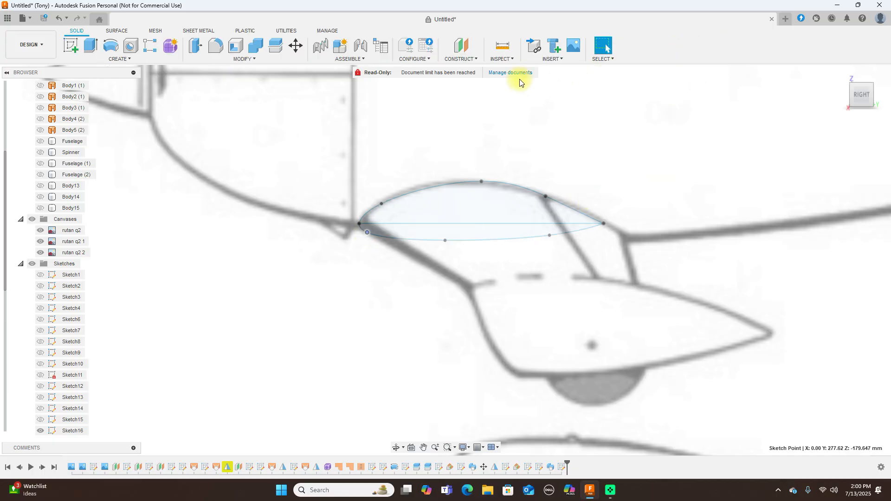
# Create a construction plane tilted 5.0° about the canopy's straight base line
pyautogui.click(463, 59)
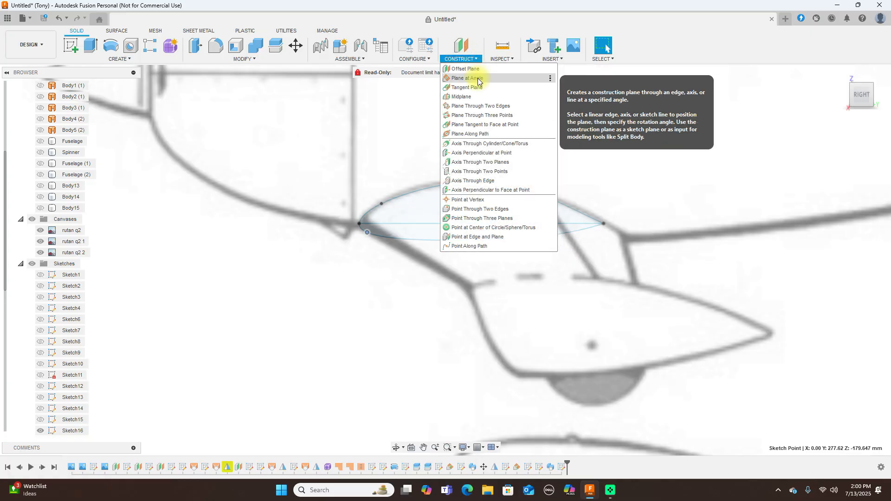
pyautogui.click(478, 80)
pyautogui.click(459, 228)
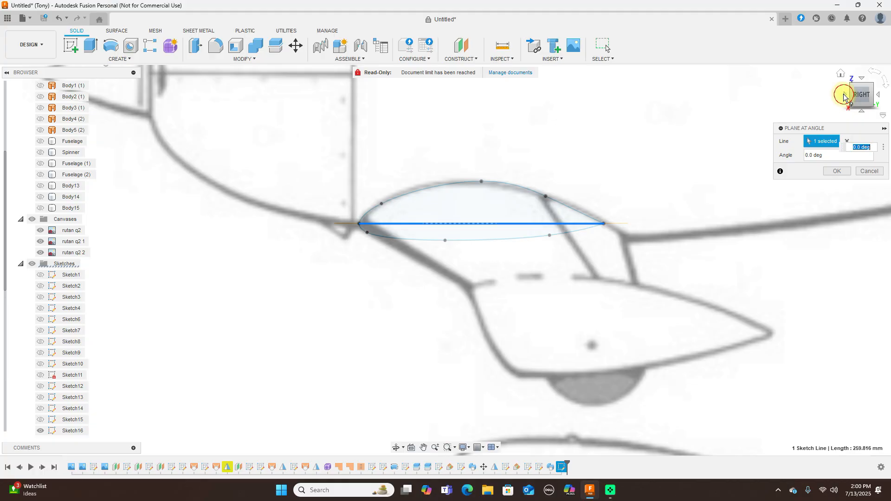
pyautogui.click(843, 96)
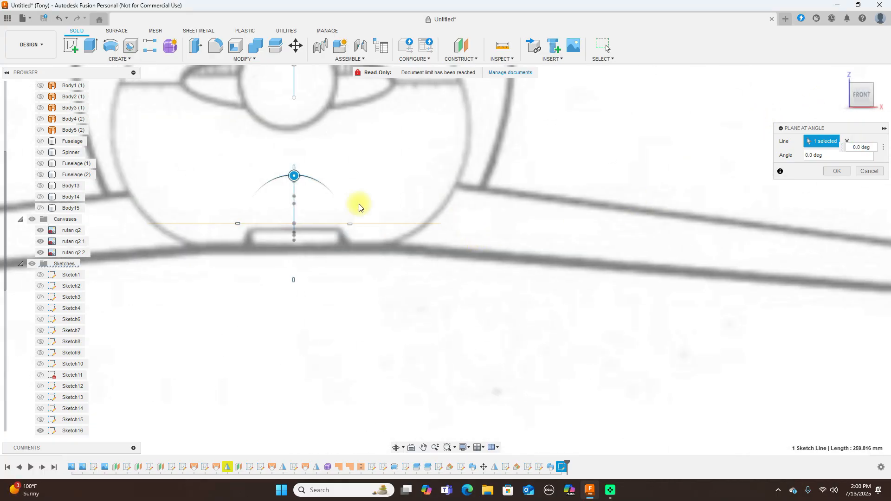
pyautogui.moveTo(295, 177); pyautogui.dragTo(299, 178)
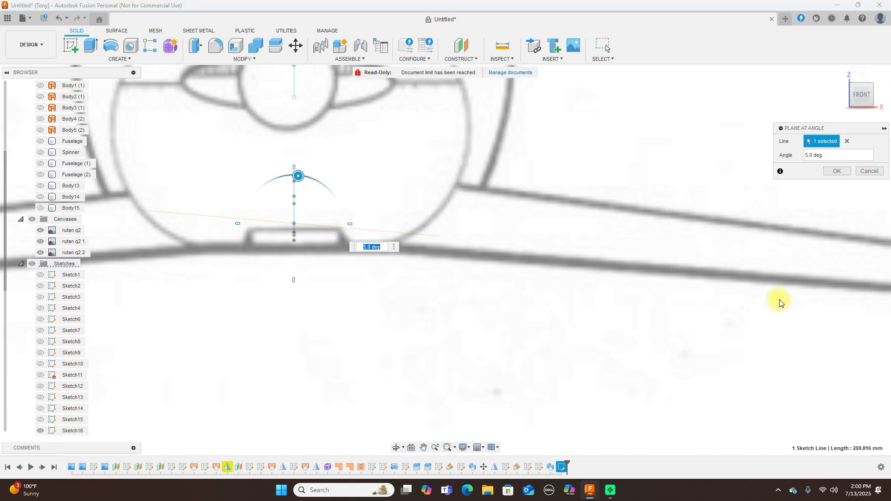
pyautogui.click(833, 172)
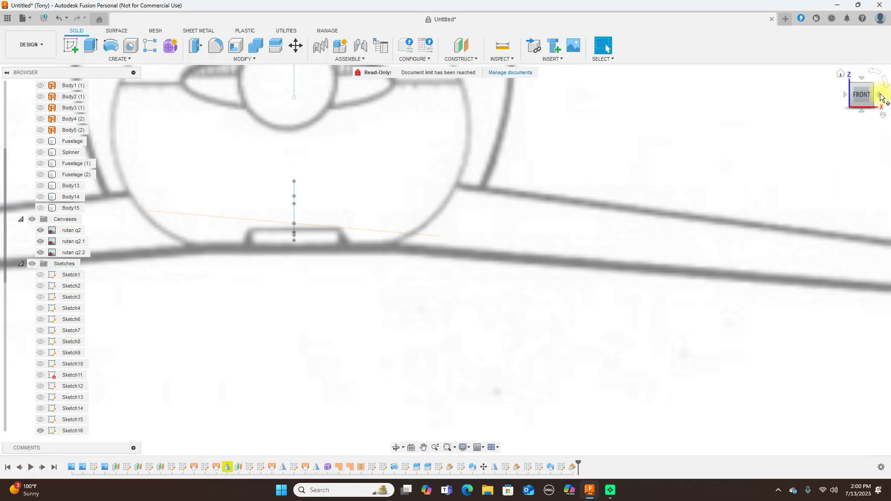
# Start a new sketch on the tilted construction plane
pyautogui.moveTo(859, 93); pyautogui.dragTo(632, 204)
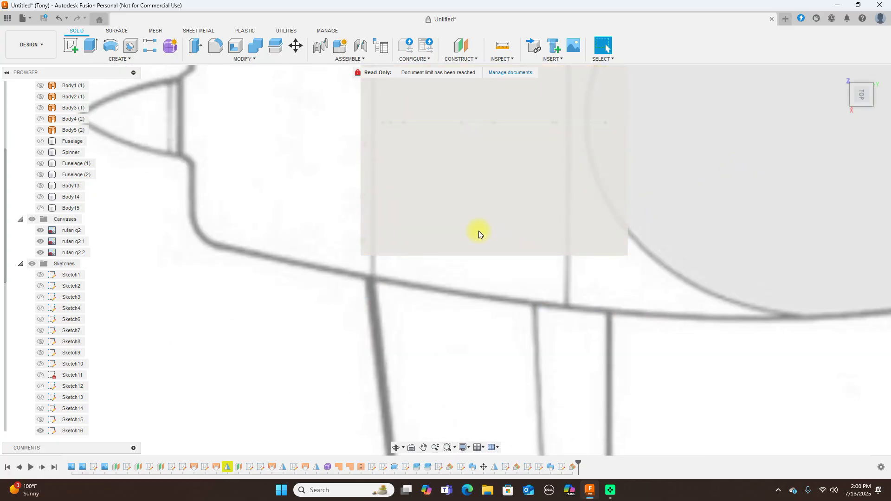
pyautogui.click(479, 230)
pyautogui.click(74, 42)
# Project the canopy base line and its far endpoint into the sketch, viewed from the top
pyautogui.moveTo(350, 247); pyautogui.dragTo(223, 188, button='middle')
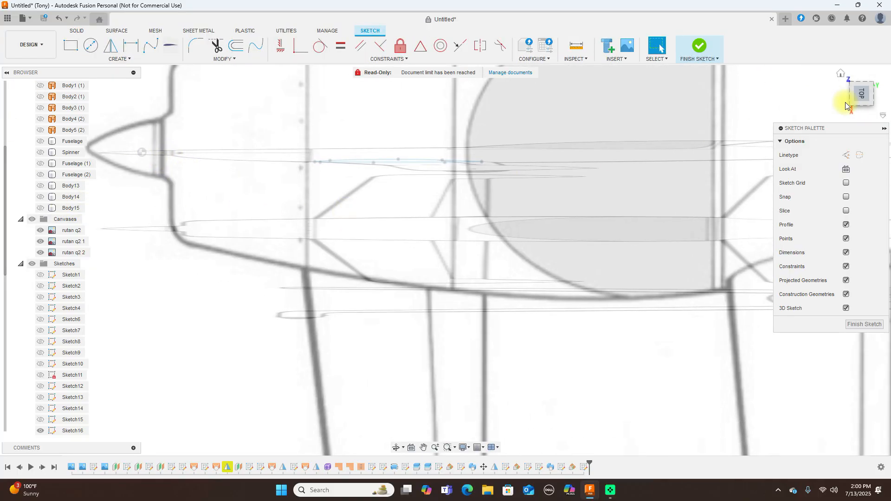
pyautogui.moveTo(861, 90); pyautogui.dragTo(870, 69)
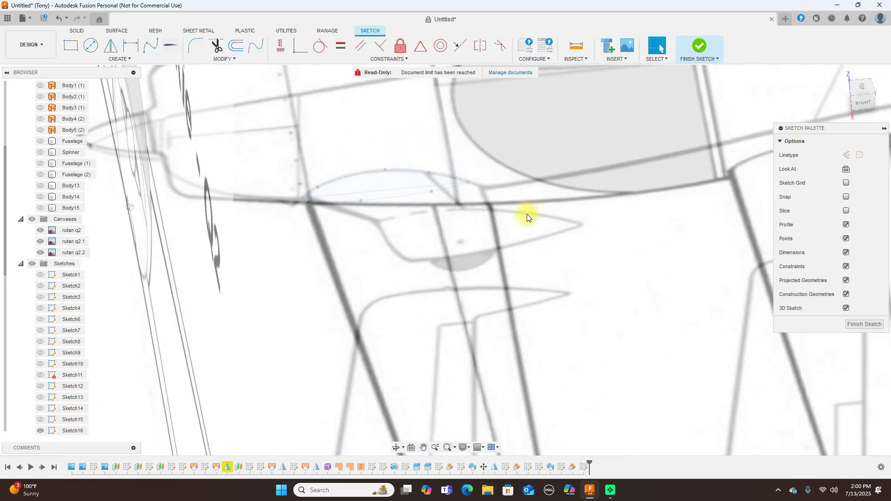
pyautogui.scroll(2, 525, 218)
pyautogui.press('p')
pyautogui.scroll(2, 283, 316)
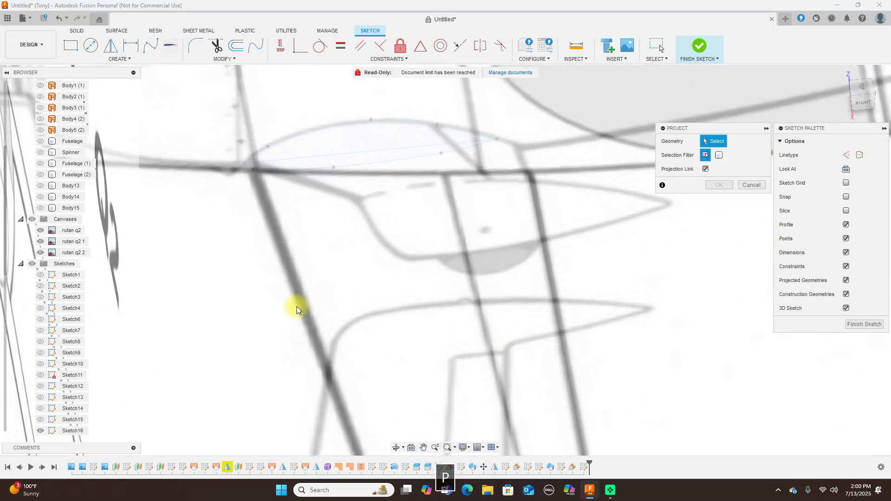
pyautogui.click(355, 155)
pyautogui.scroll(2, 259, 174)
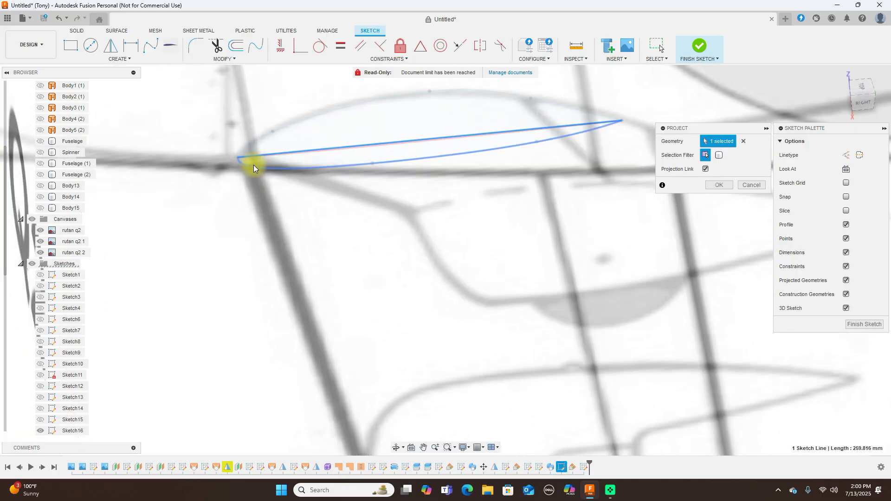
pyautogui.click(239, 158)
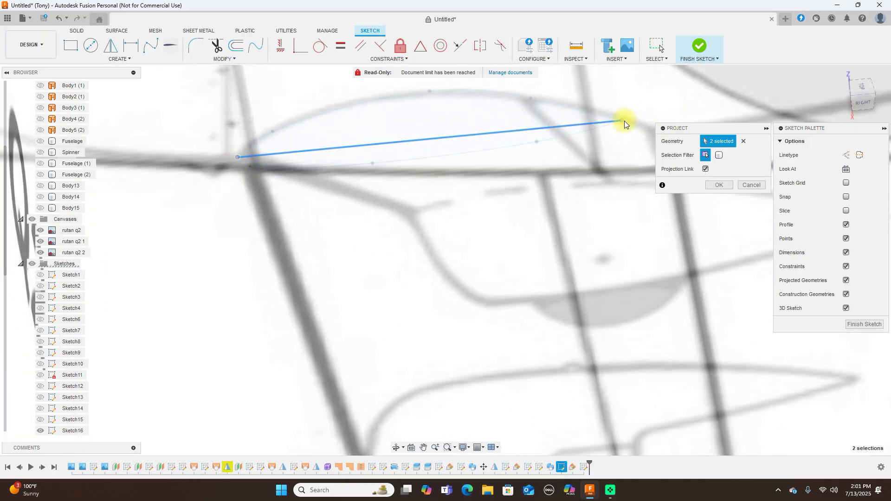
pyautogui.click(721, 186)
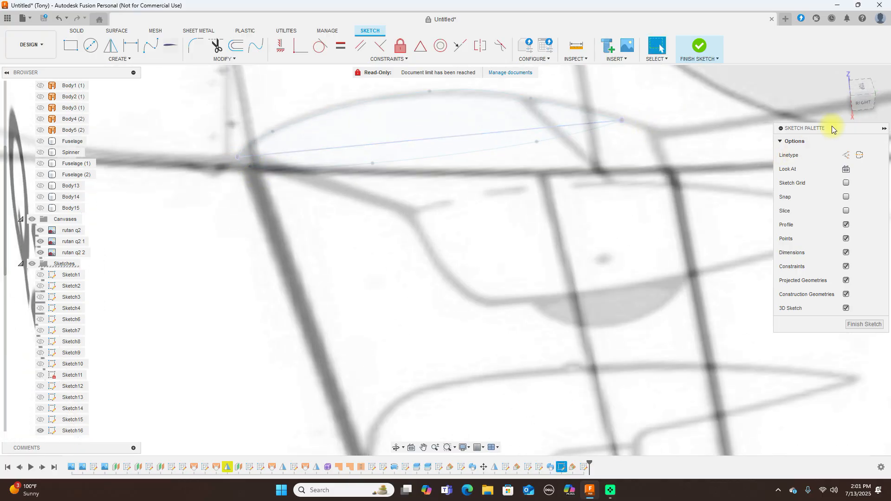
pyautogui.click(859, 87)
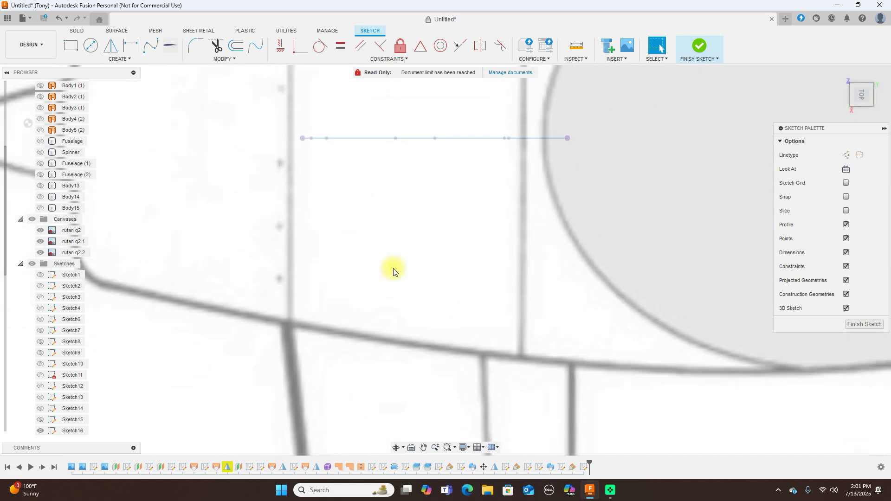
# Draw a line from the projected line's right end down to the wing's trailing tip
pyautogui.scroll(-3, 393, 269)
pyautogui.moveTo(449, 326); pyautogui.dragTo(461, 207, button='middle')
pyautogui.scroll(-3, 496, 237)
pyautogui.moveTo(541, 225)
pyautogui.mouseDown(button='middle')
pyautogui.moveTo(541, 251)
pyautogui.moveTo(541, 233)
pyautogui.mouseUp(button='middle')
pyautogui.press('l')
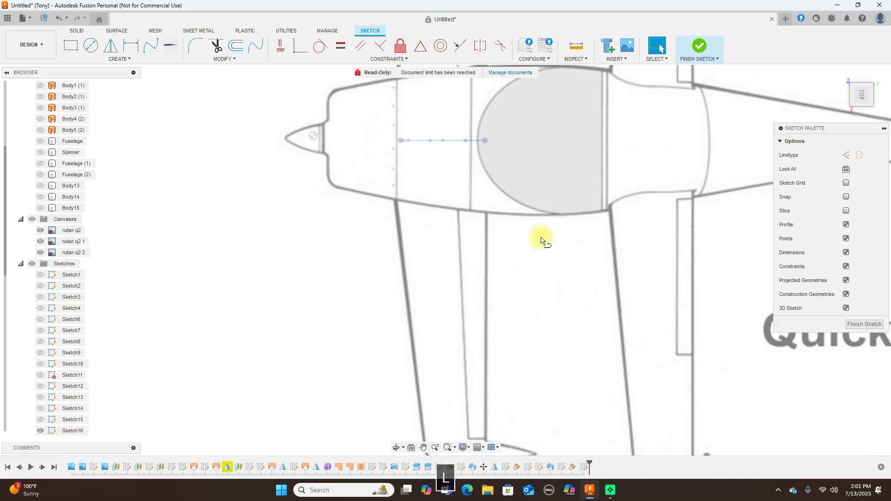
pyautogui.click(485, 141)
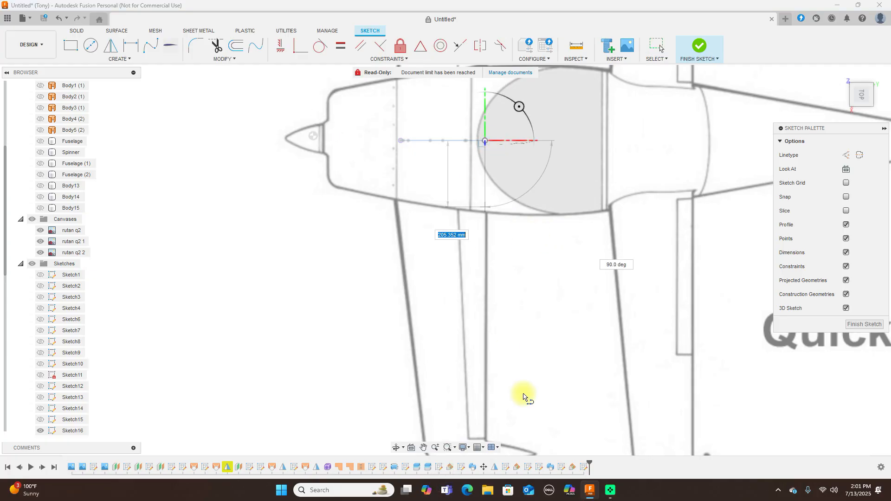
pyautogui.moveTo(522, 392); pyautogui.dragTo(516, 309, button='middle')
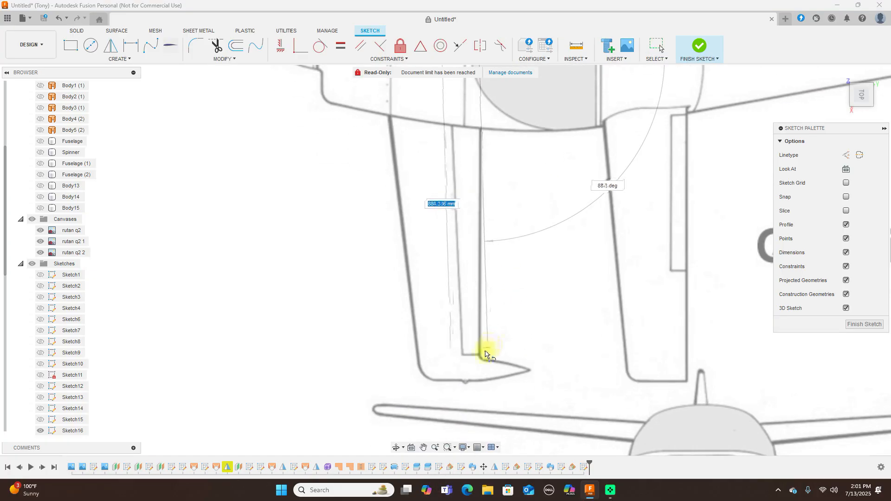
pyautogui.click(481, 358)
pyautogui.rightClick(481, 358)
pyautogui.click(507, 358)
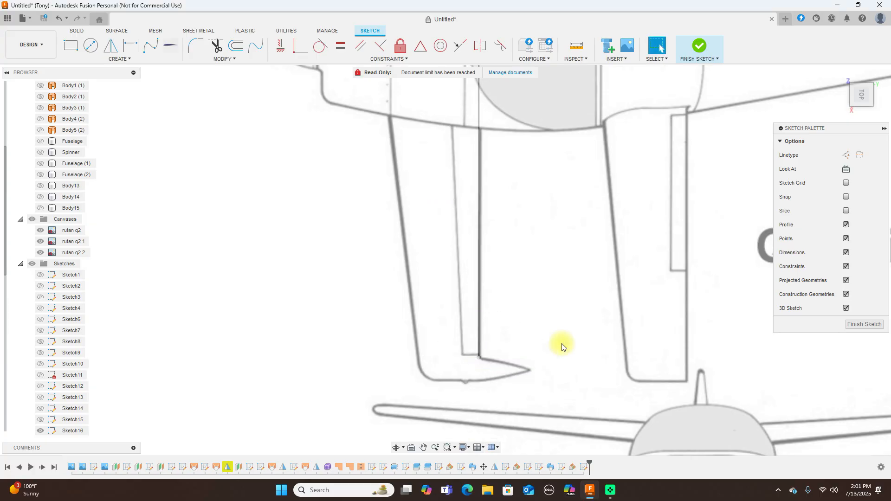
# Draw a second line from the projected line's left end to the wing's outer corner, then finish the sketch
pyautogui.press('l')
pyautogui.scroll(-2, 447, 252)
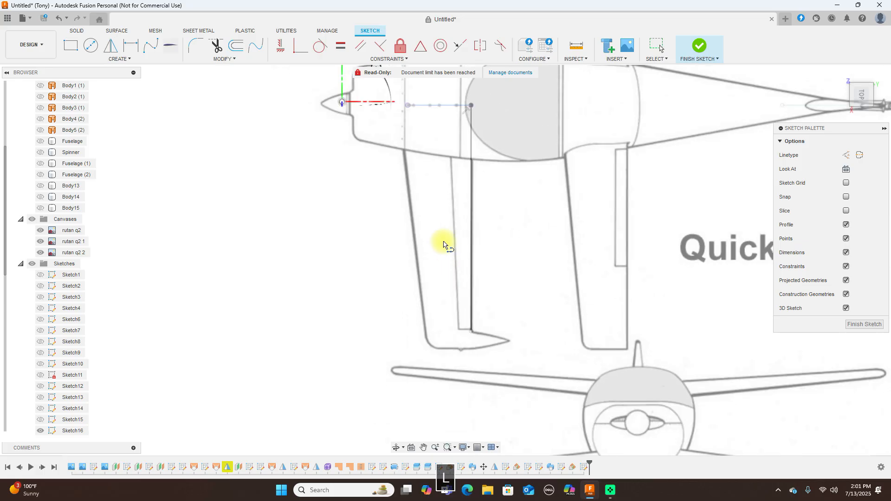
pyautogui.click(408, 107)
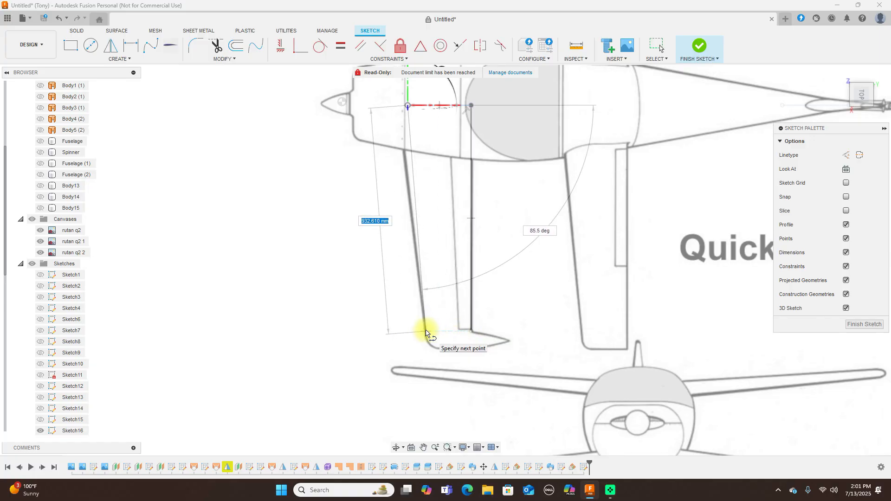
pyautogui.click(424, 331)
pyautogui.rightClick(425, 331)
pyautogui.click(451, 334)
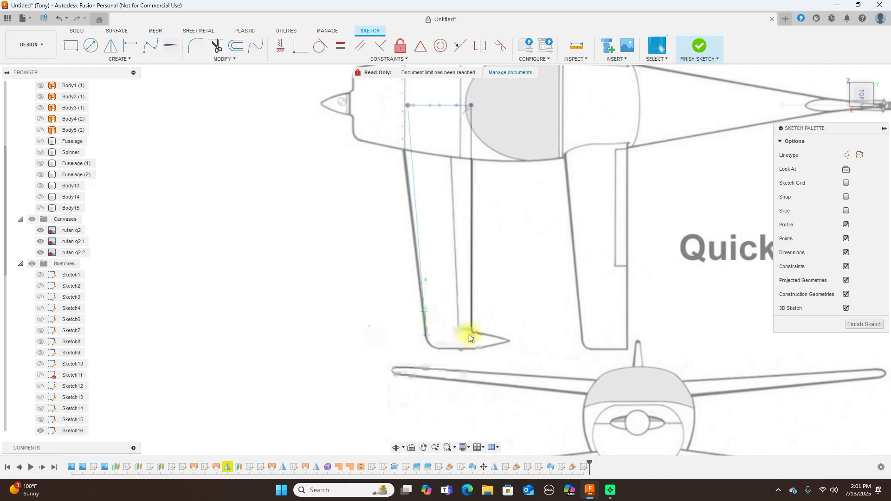
pyautogui.click(696, 46)
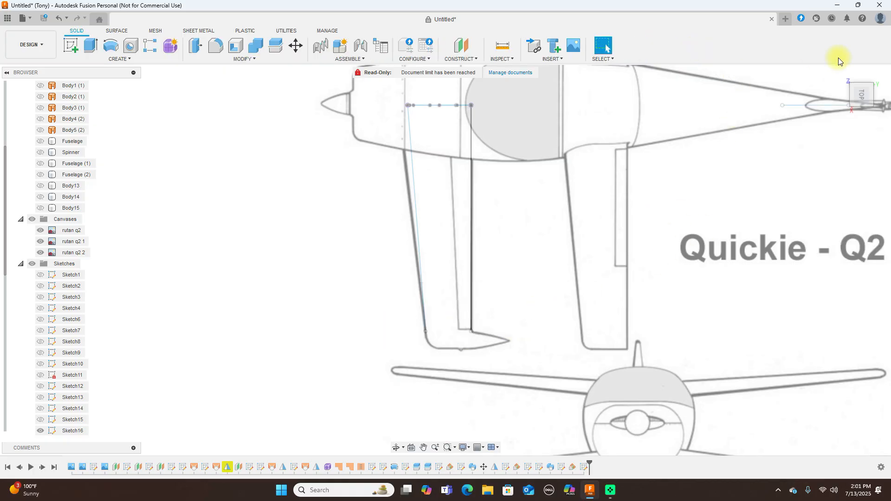
# Hide the reference canvases in a front-right perspective and expand the Solid Create menu
pyautogui.click(859, 112)
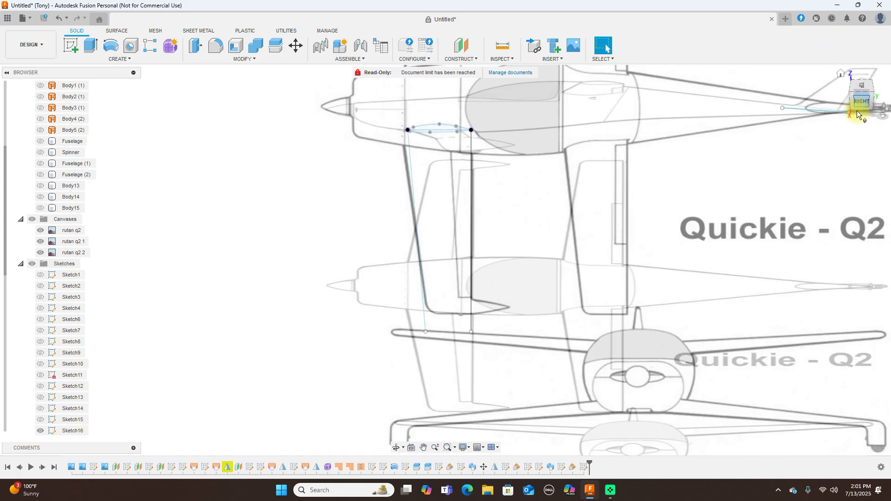
pyautogui.moveTo(861, 96)
pyautogui.mouseDown()
pyautogui.moveTo(32, 95)
pyautogui.moveTo(66, 96)
pyautogui.moveTo(65, 111)
pyautogui.moveTo(41, 111)
pyautogui.moveTo(354, 195)
pyautogui.mouseUp()
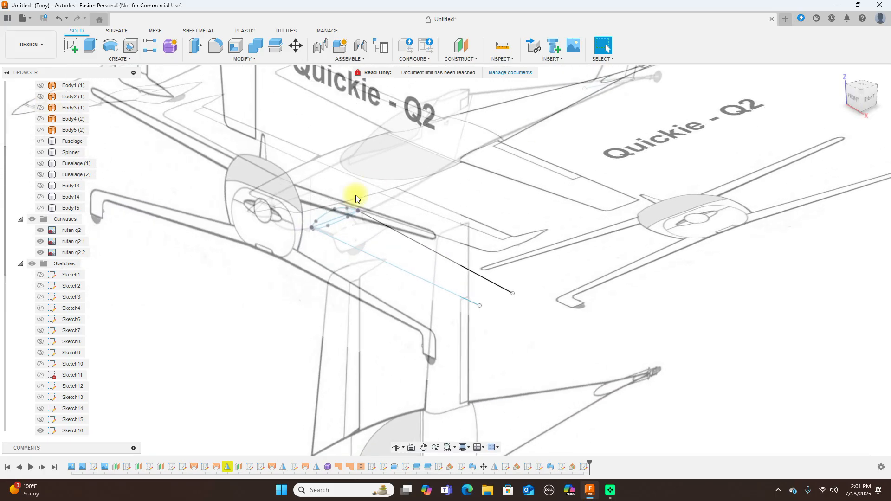
pyautogui.click(31, 219)
pyautogui.scroll(2, 292, 168)
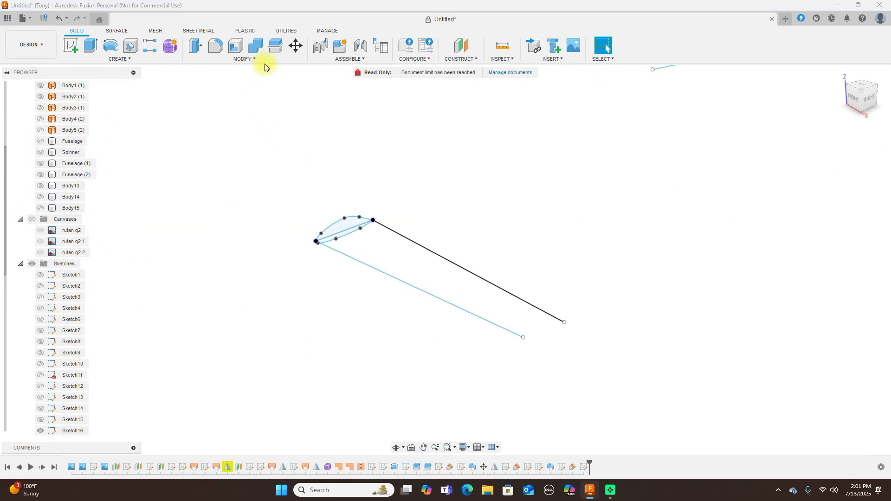
pyautogui.click(122, 60)
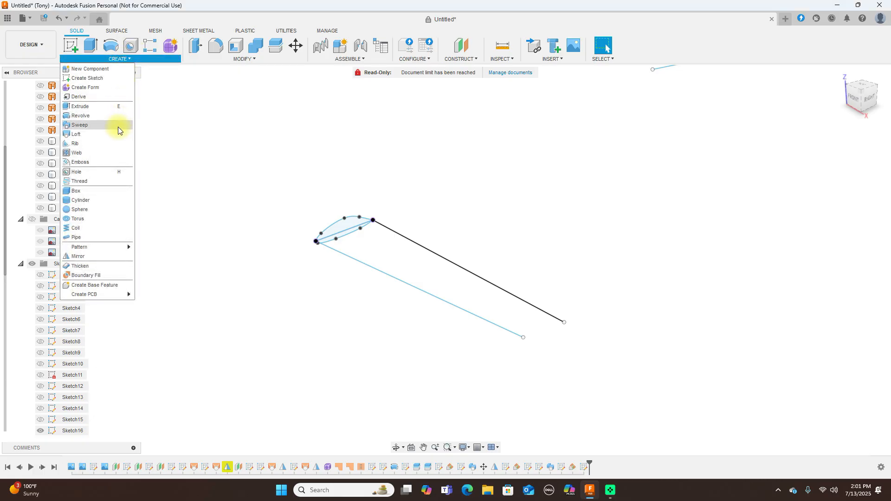
# Sweep both airfoil profiles along the lower line, guided by the upper line, to form Body16
pyautogui.click(105, 128)
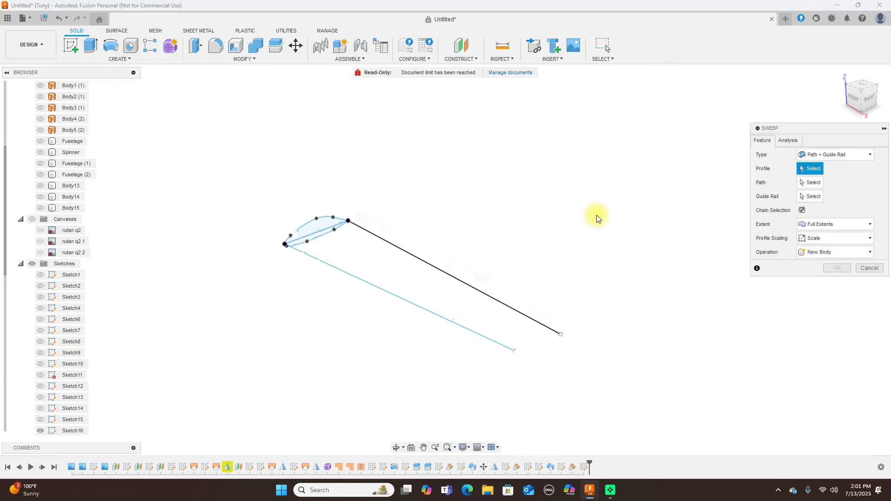
pyautogui.scroll(2, 334, 247)
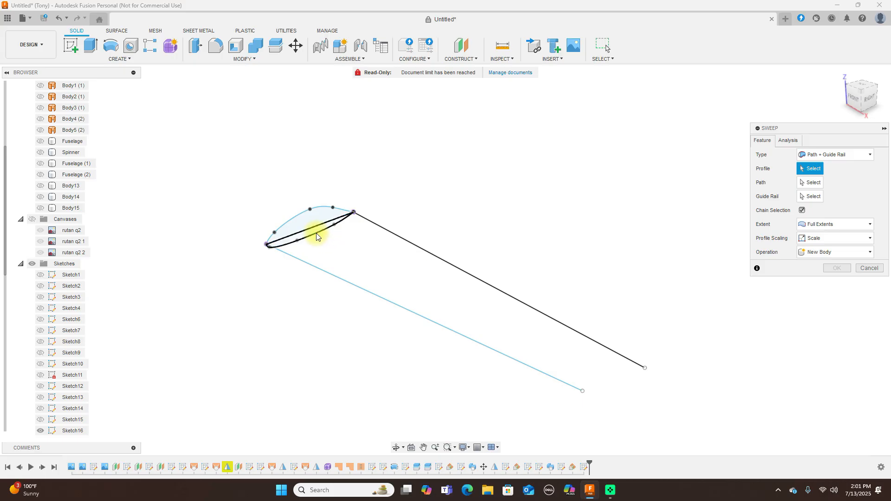
pyautogui.click(313, 232)
pyautogui.click(310, 215)
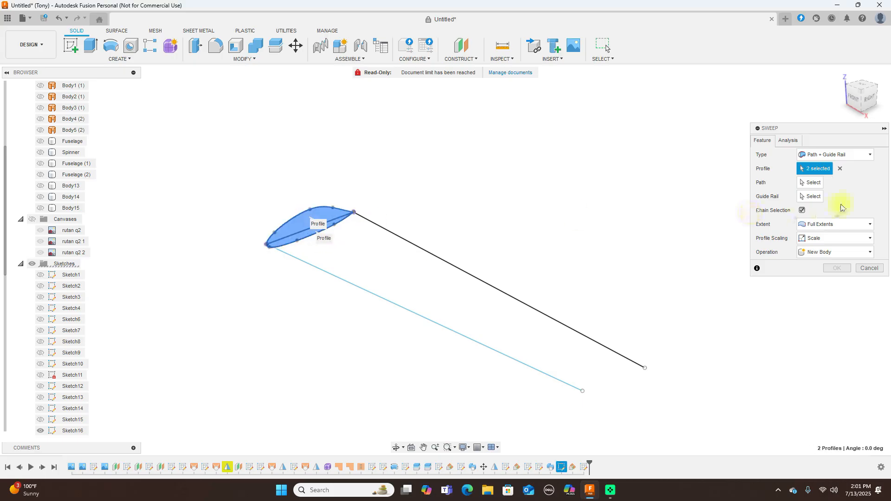
pyautogui.click(810, 184)
pyautogui.click(403, 308)
pyautogui.click(812, 197)
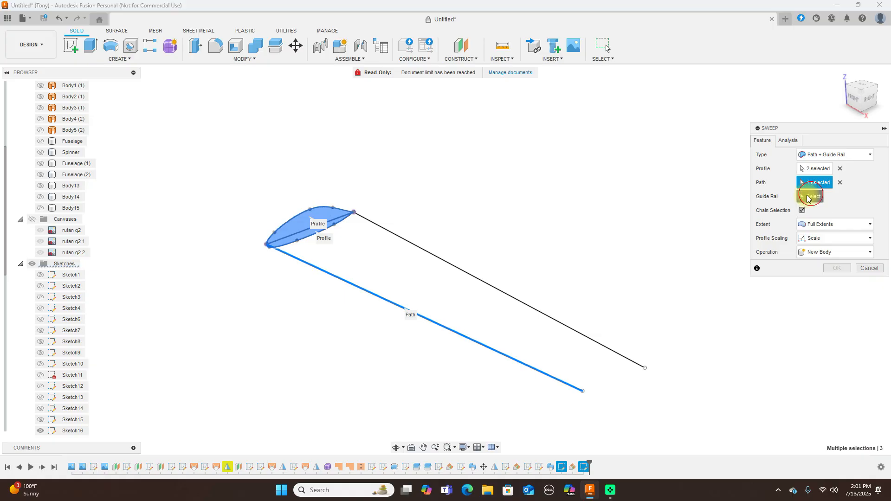
pyautogui.click(513, 297)
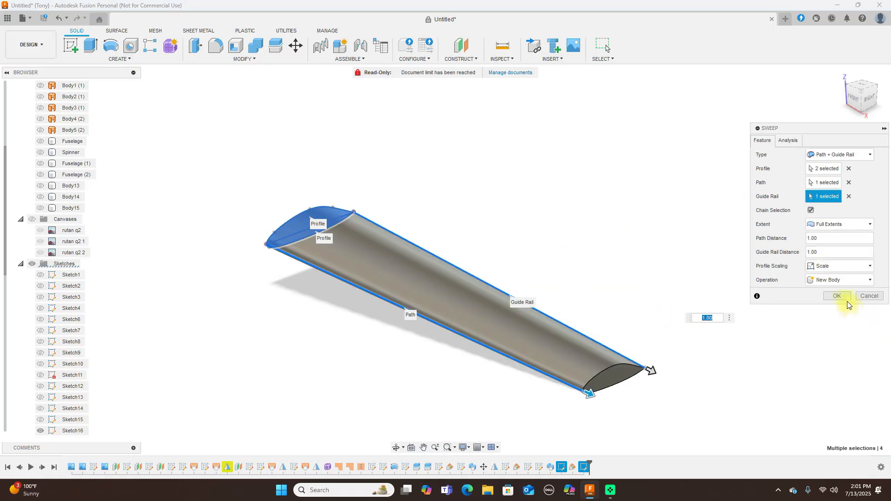
pyautogui.click(840, 296)
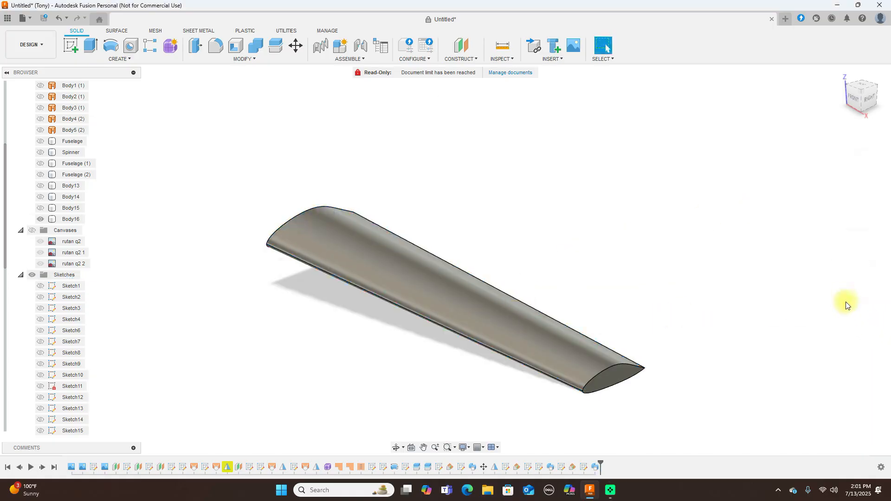
pyautogui.click(856, 99)
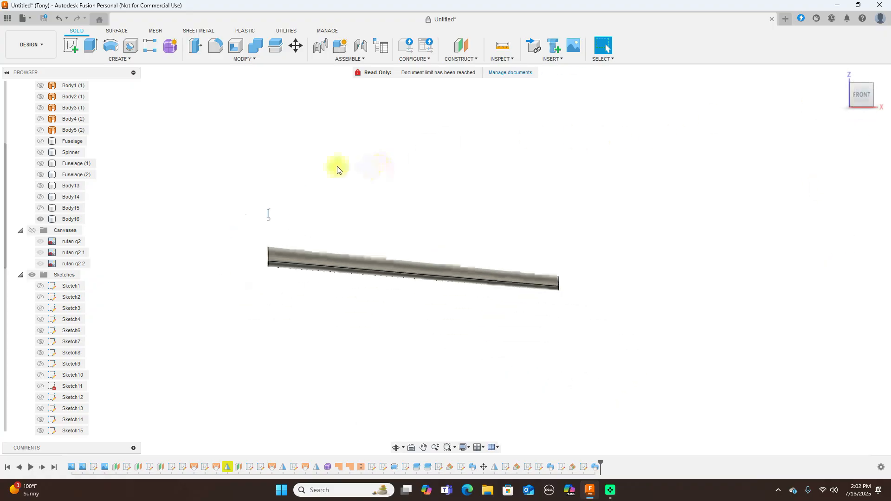
# Unhide Body13–15, Fuselage (2), Spinner and the Quickie - Q2 canvases, leaving Fuselage (1) hidden
pyautogui.click(40, 207)
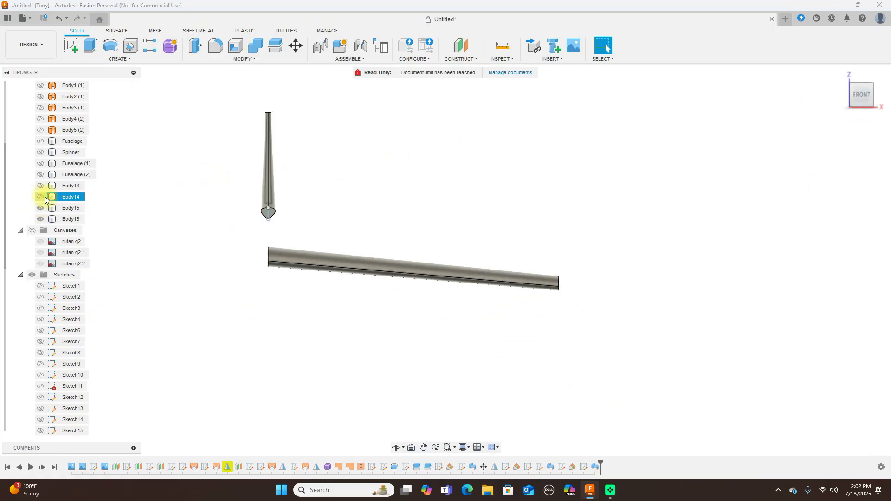
pyautogui.click(40, 196)
pyautogui.click(41, 186)
pyautogui.click(45, 175)
pyautogui.click(42, 175)
pyautogui.click(42, 163)
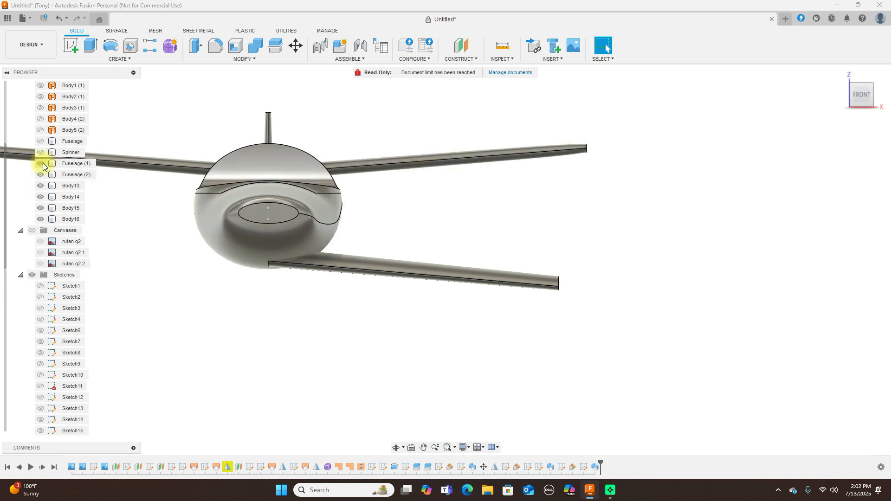
pyautogui.click(40, 152)
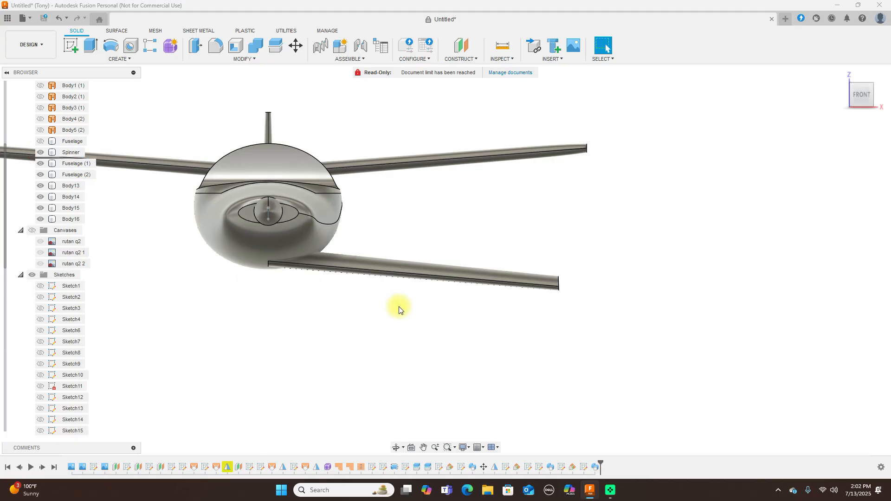
pyautogui.scroll(-3, 398, 304)
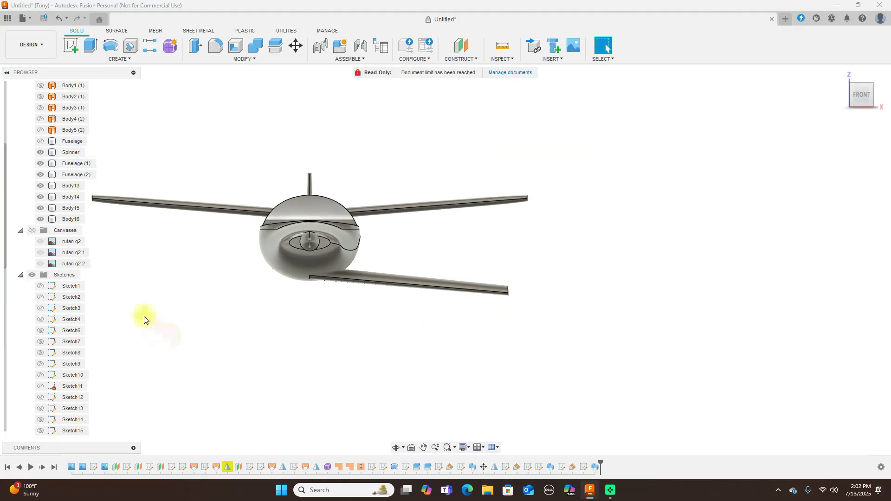
pyautogui.click(28, 231)
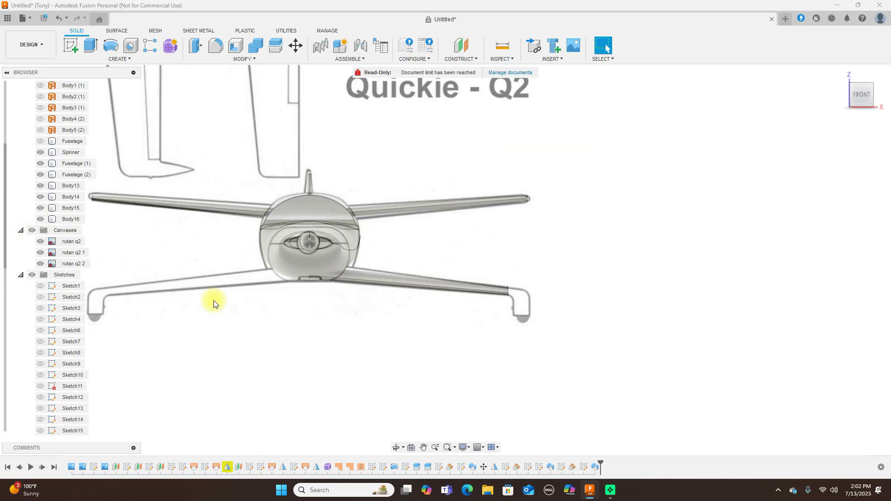
pyautogui.scroll(2, 418, 320)
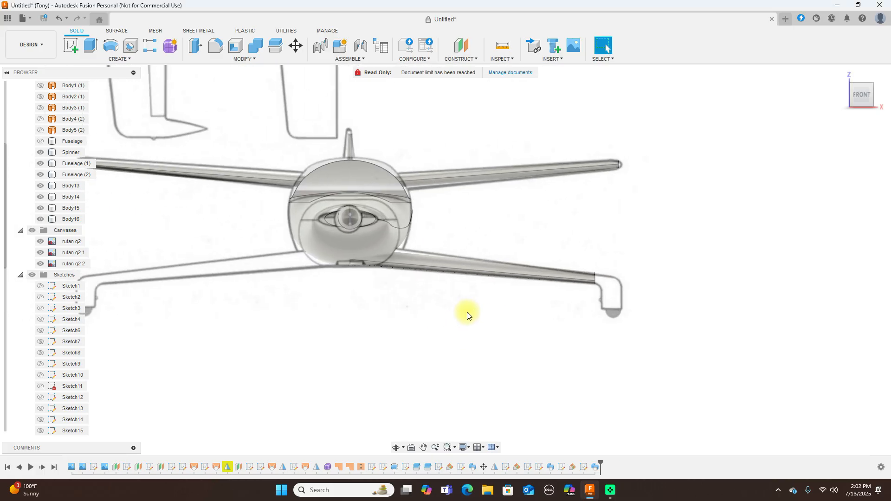
pyautogui.click(41, 163)
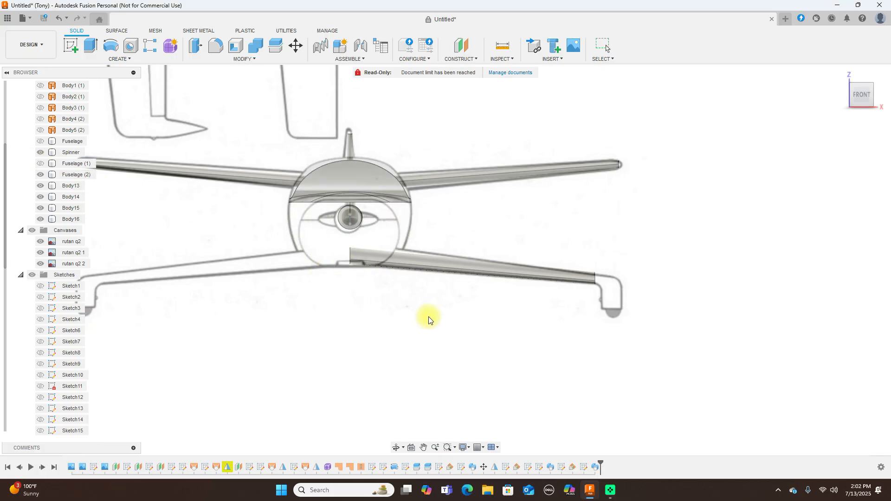
# Rotate Body16 by 1 deg about X with Move/Copy, then unhide Fuselage (1)
pyautogui.moveTo(344, 238); pyautogui.dragTo(661, 327)
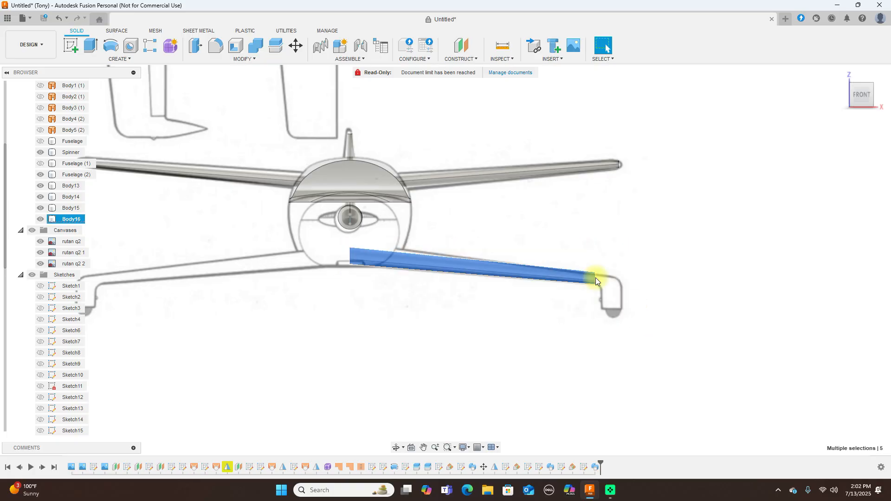
pyautogui.click(297, 47)
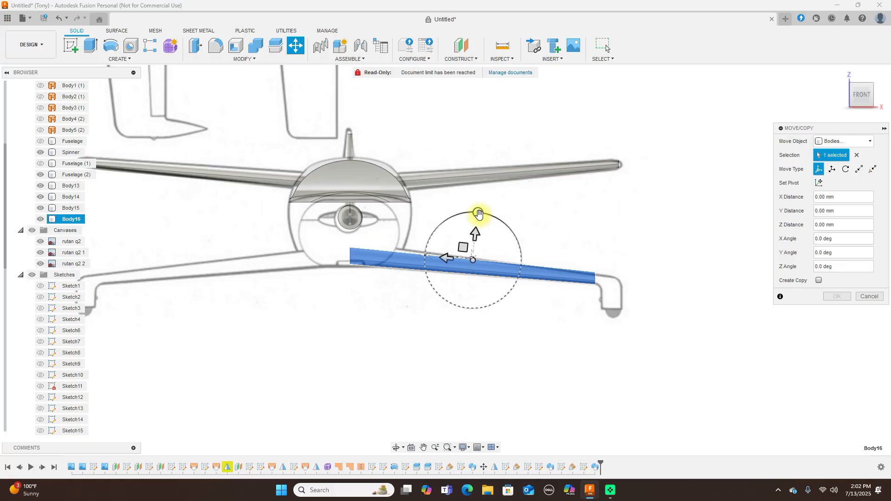
pyautogui.moveTo(479, 213); pyautogui.dragTo(482, 214)
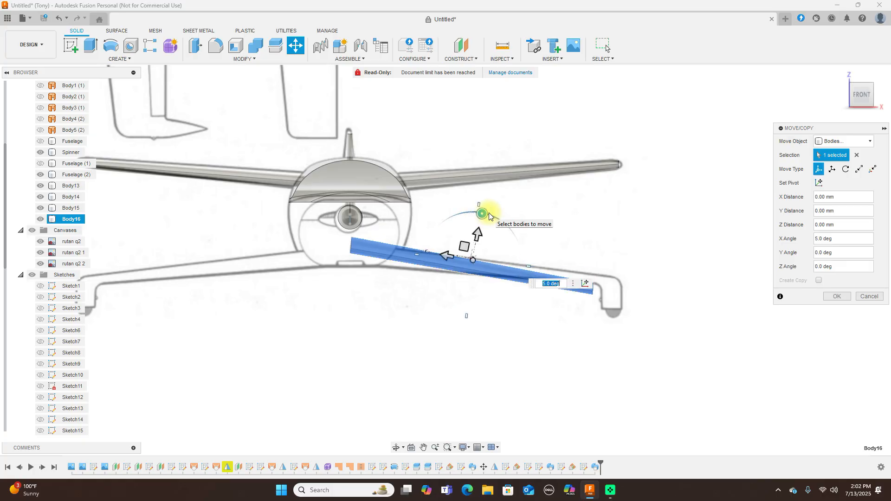
pyautogui.write('2')
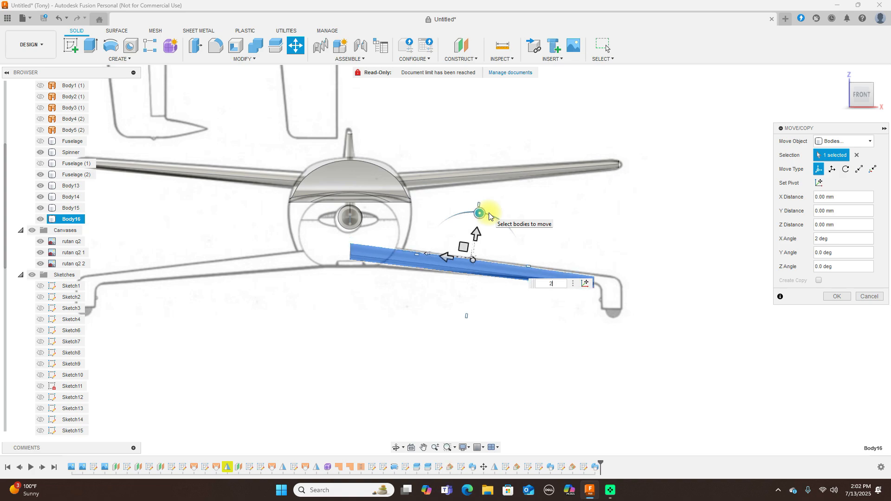
pyautogui.press('BackSpace')
pyautogui.write('1')
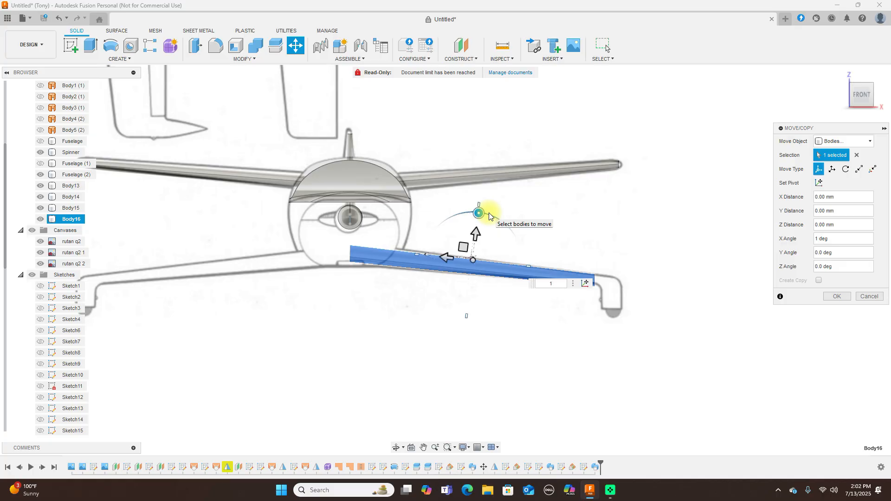
pyautogui.click(843, 297)
pyautogui.click(46, 162)
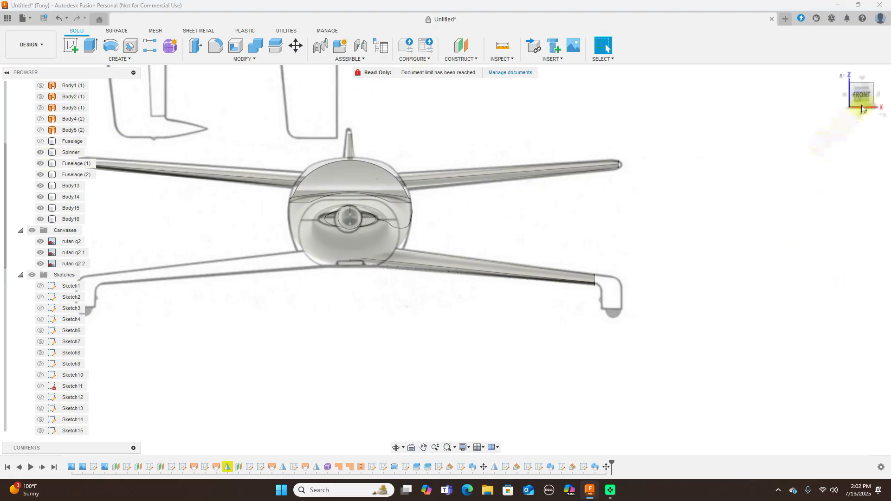
# Inspect the new wing from the right side zoomed in, then from the top, then right again
pyautogui.click(881, 95)
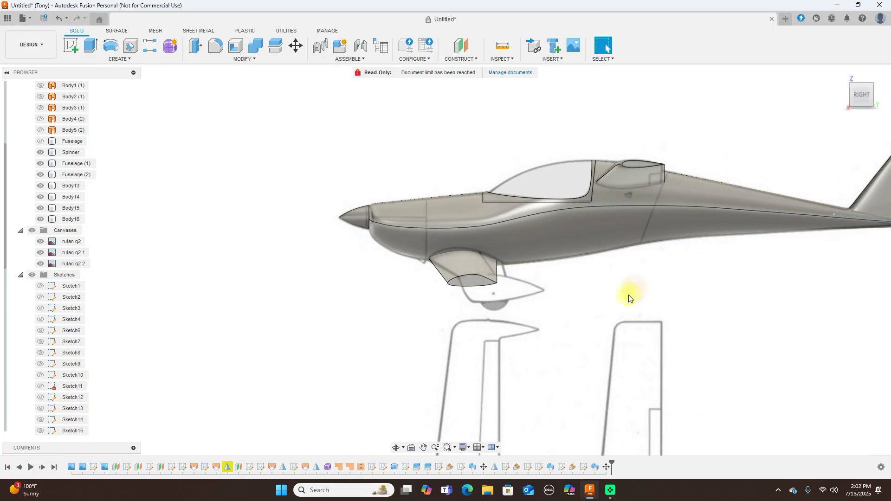
pyautogui.scroll(1, 623, 300)
pyautogui.scroll(1, 623, 300)
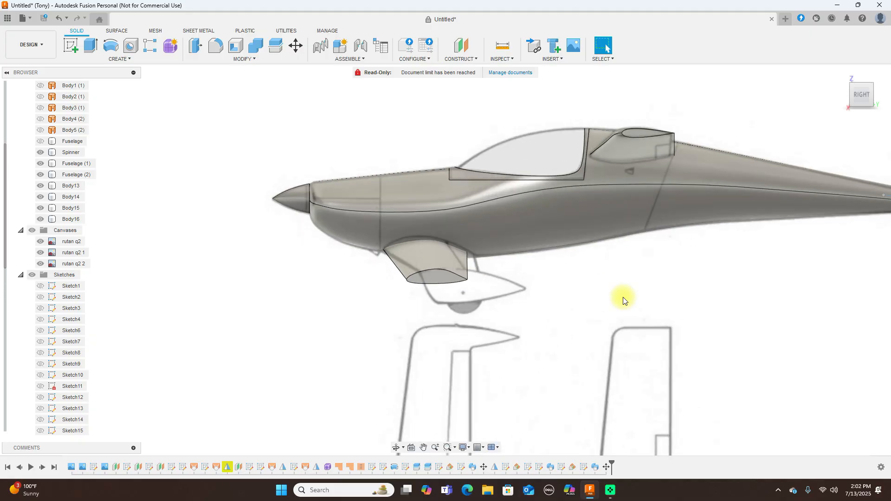
pyautogui.moveTo(864, 96)
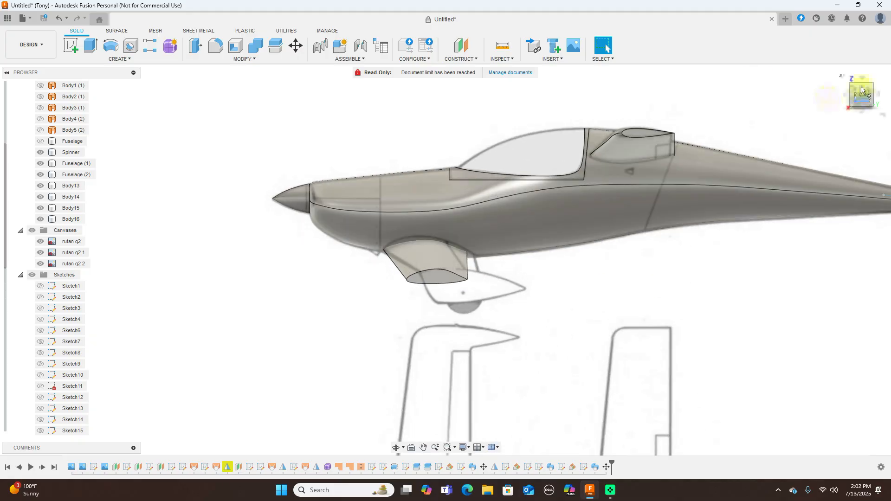
pyautogui.click(862, 82)
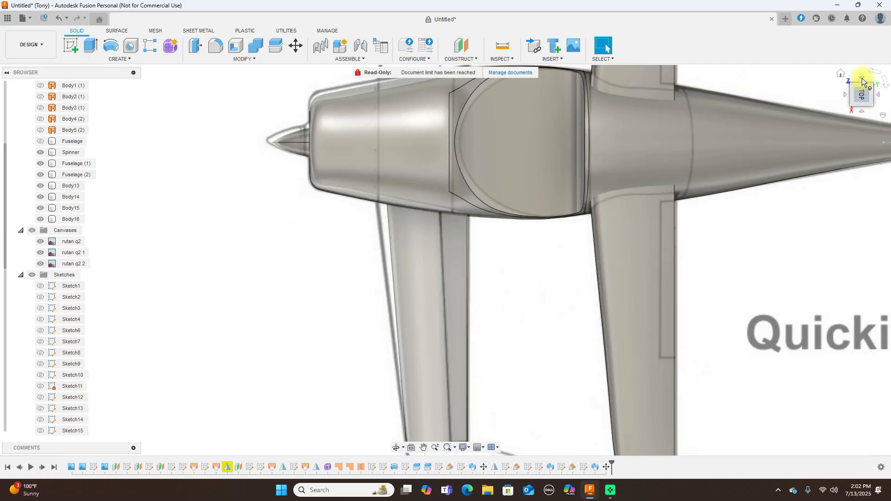
pyautogui.click(860, 111)
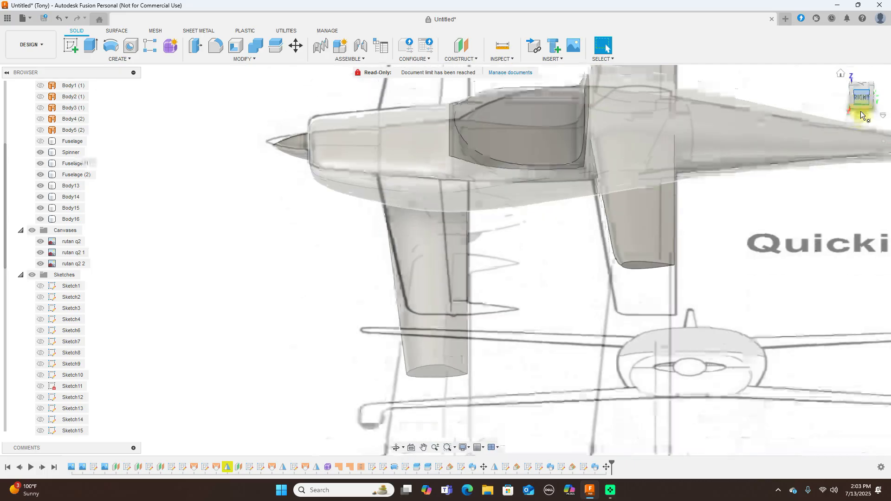
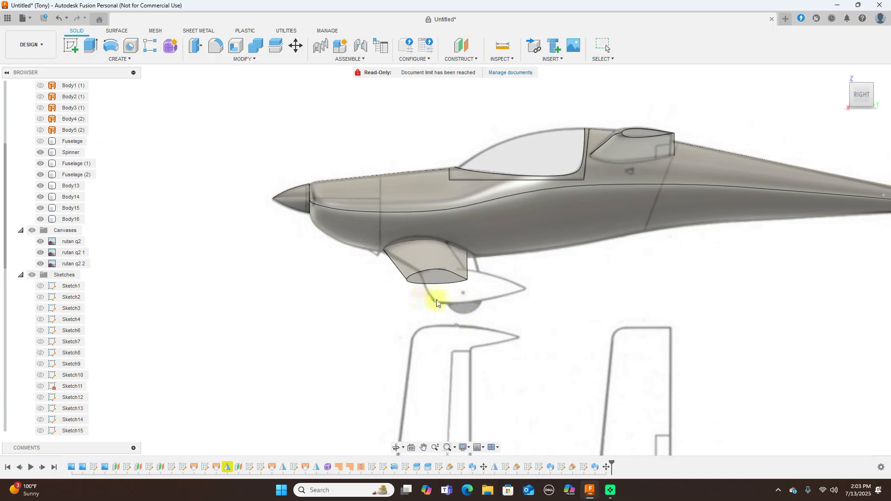
# Briefly select the inlet's bottom face, then check the aircraft from the top and side
pyautogui.moveTo(465, 260); pyautogui.dragTo(514, 263)
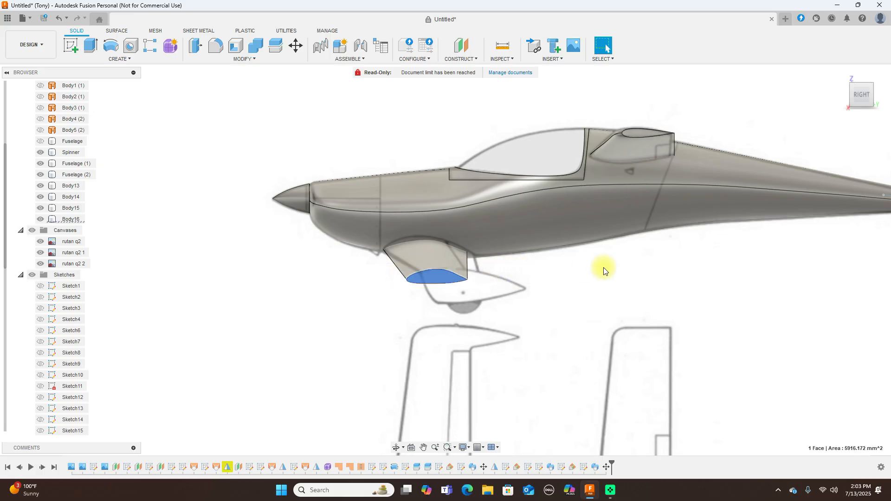
pyautogui.click(806, 103)
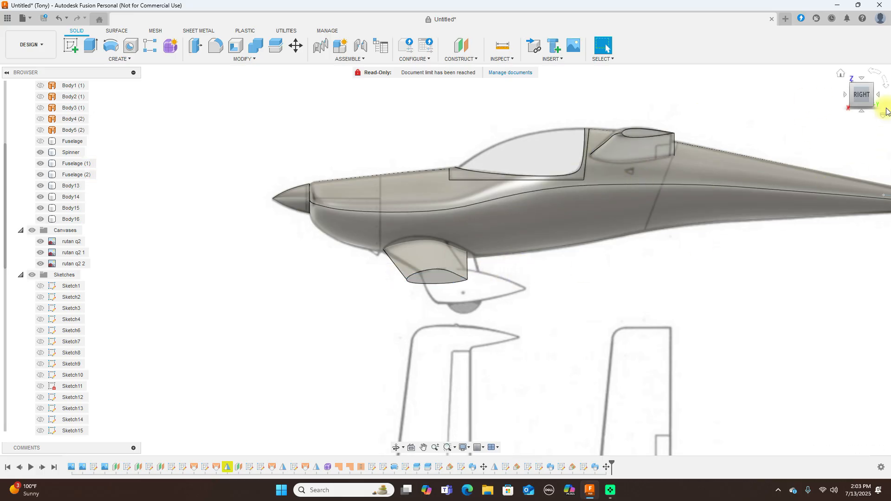
pyautogui.click(863, 78)
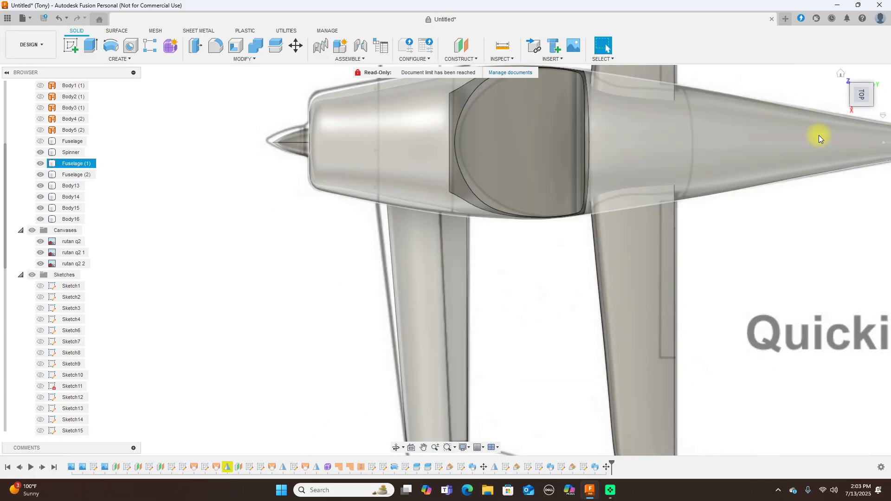
pyautogui.click(862, 110)
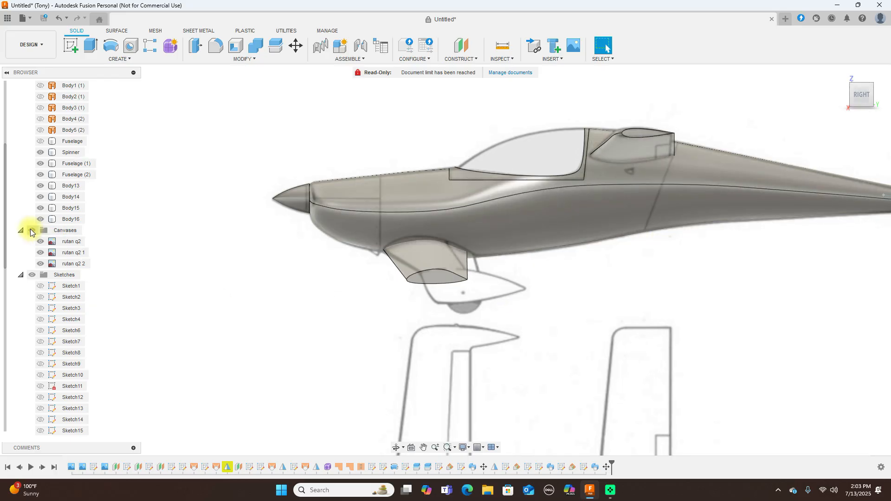
# Hide the reference canvases and show the Fuselage body with its canopy, viewed from Home
pyautogui.click(31, 230)
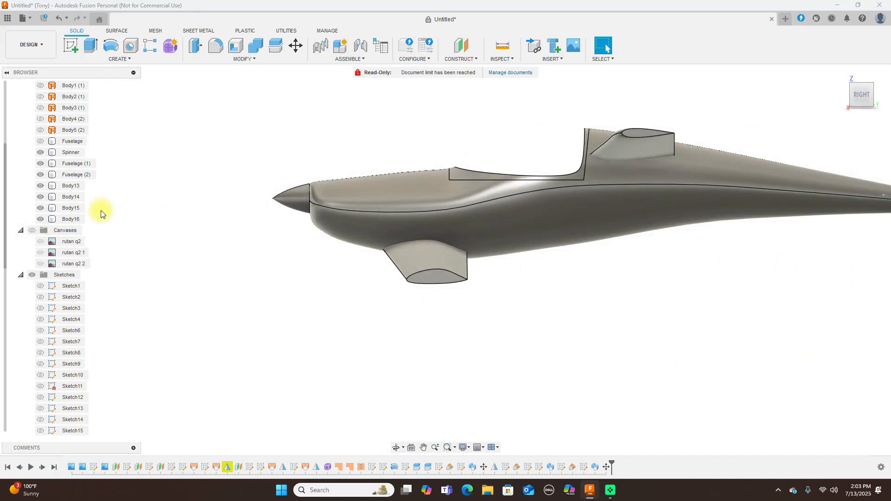
pyautogui.click(40, 141)
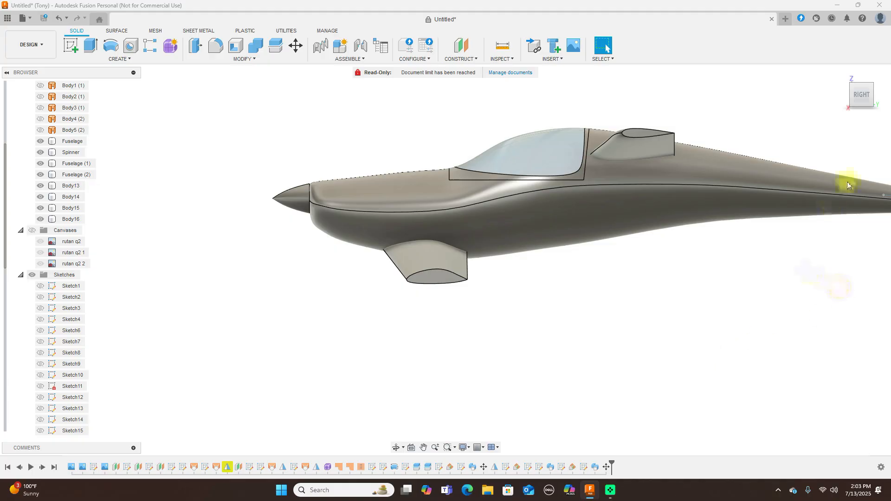
pyautogui.click(850, 97)
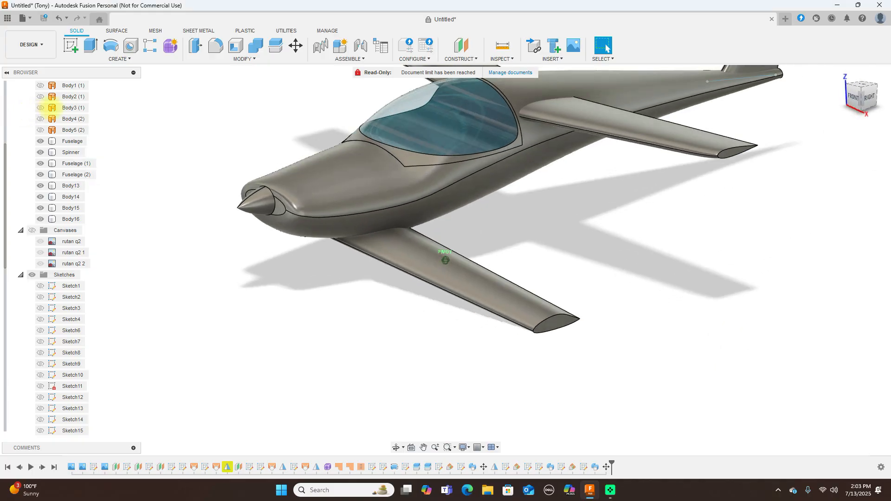
pyautogui.moveTo(54, 108); pyautogui.dragTo(52, 115)
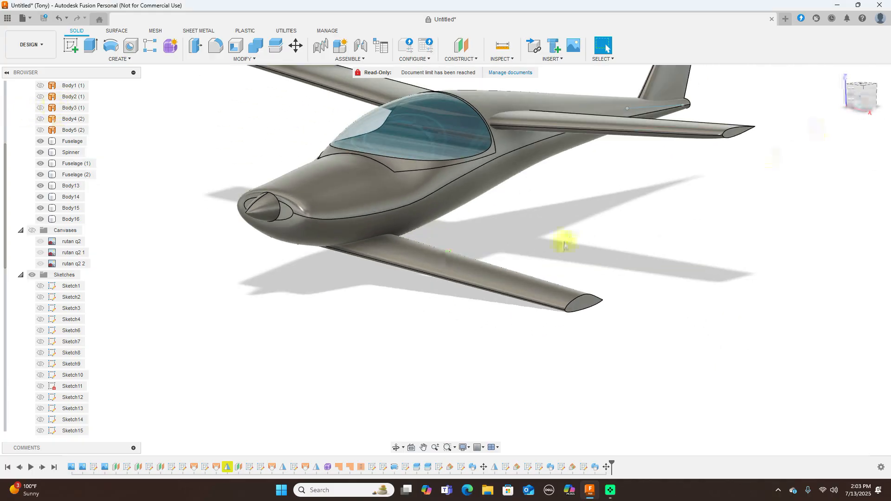
pyautogui.scroll(-3, 572, 307)
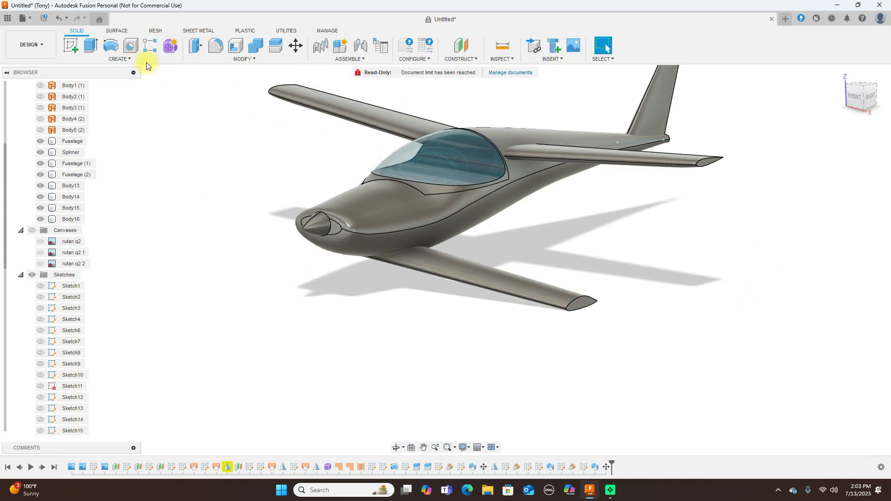
# Mirror Body16 across the centre plane as a new body, creating Body17
pyautogui.click(127, 60)
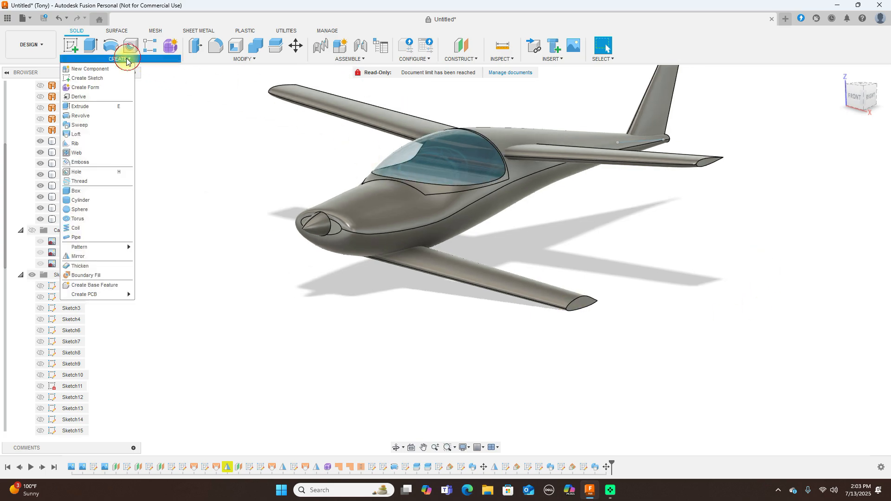
pyautogui.click(100, 255)
pyautogui.click(485, 277)
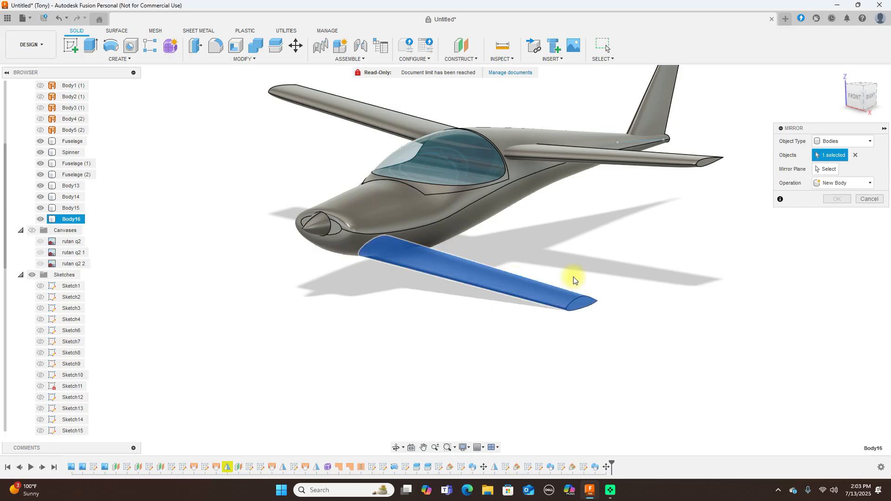
pyautogui.click(826, 170)
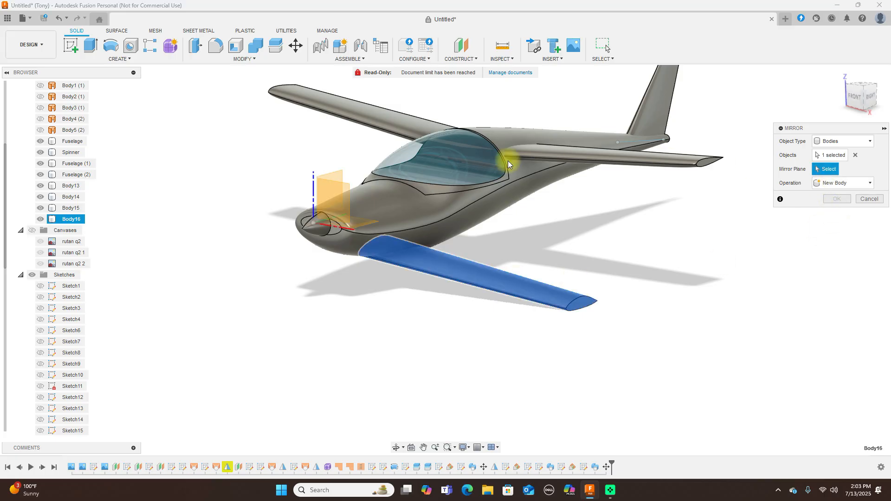
pyautogui.click(341, 173)
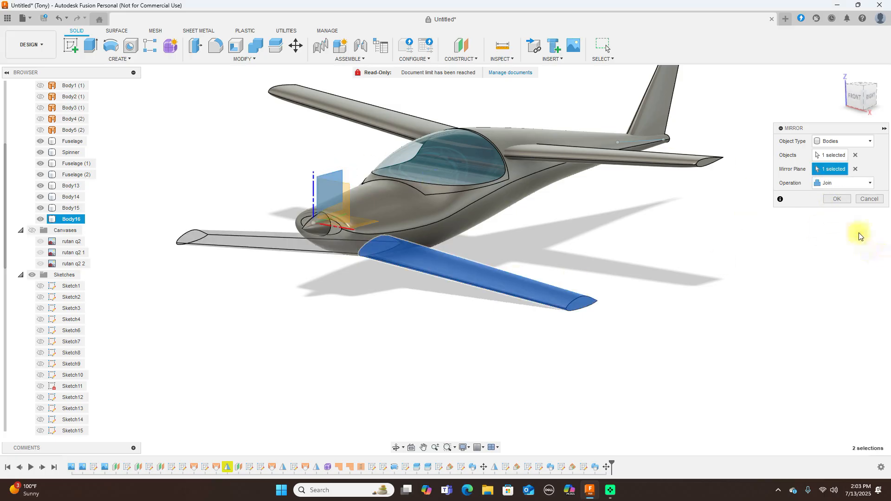
pyautogui.click(854, 183)
pyautogui.click(851, 194)
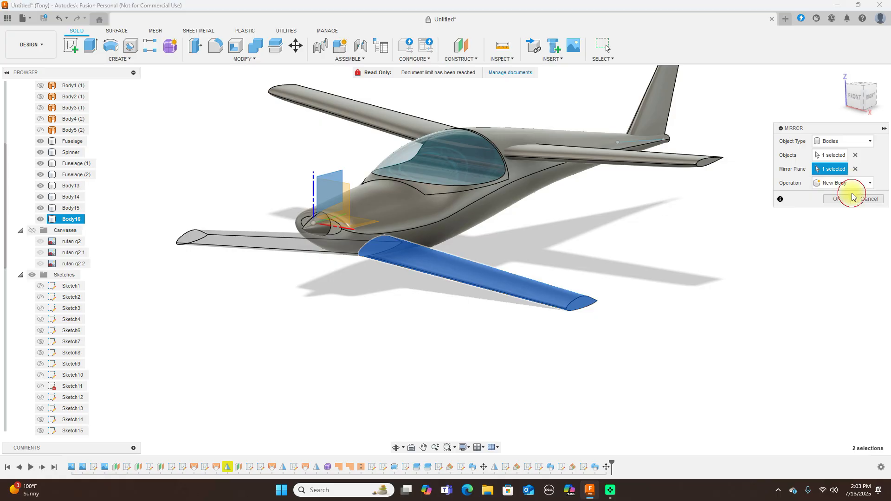
pyautogui.click(838, 199)
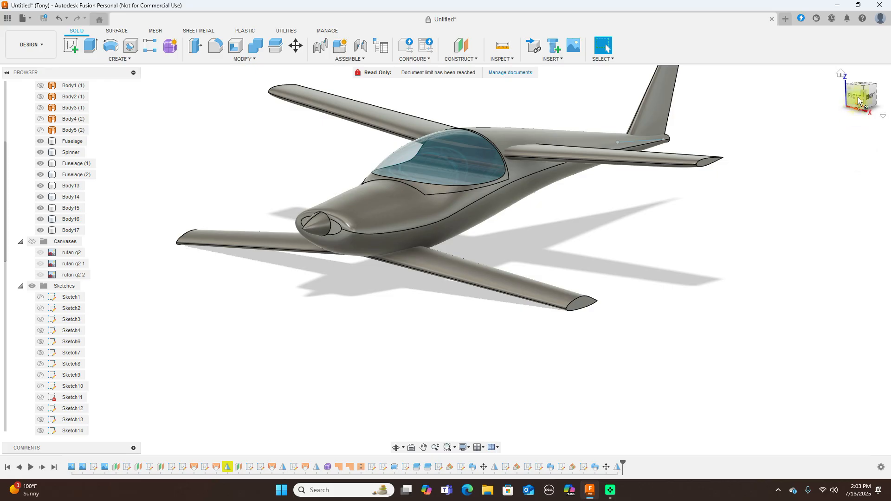
pyautogui.moveTo(864, 96); pyautogui.dragTo(517, 92)
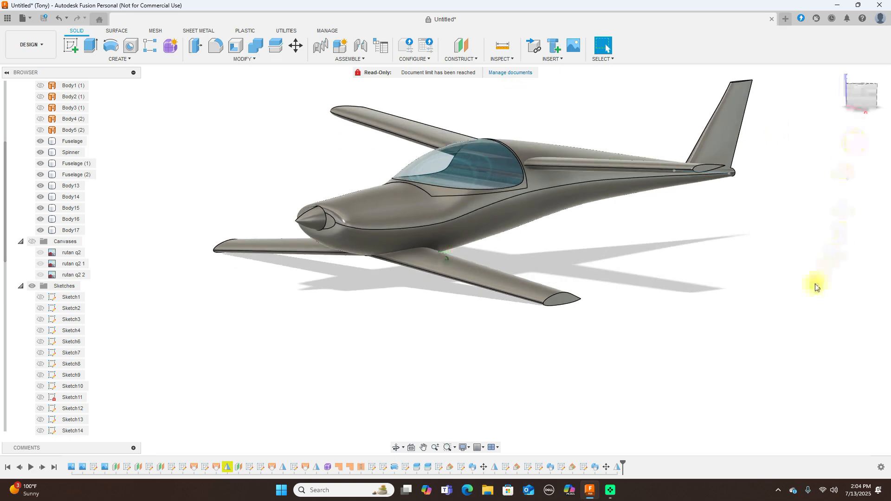
# Hide Sketch16 on the tail and turn the Quickie - Q2 canvases back on
pyautogui.moveTo(758, 284); pyautogui.dragTo(810, 292)
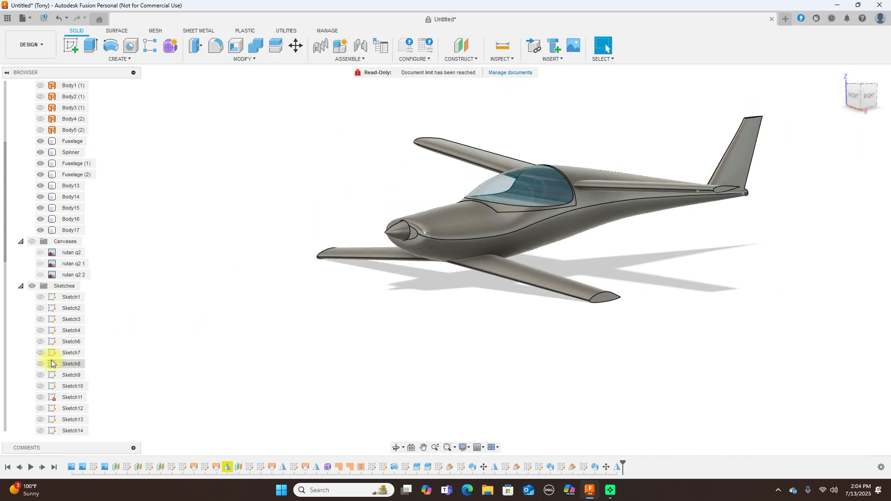
pyautogui.scroll(-3, 51, 364)
pyautogui.scroll(-3, 51, 360)
pyautogui.click(40, 320)
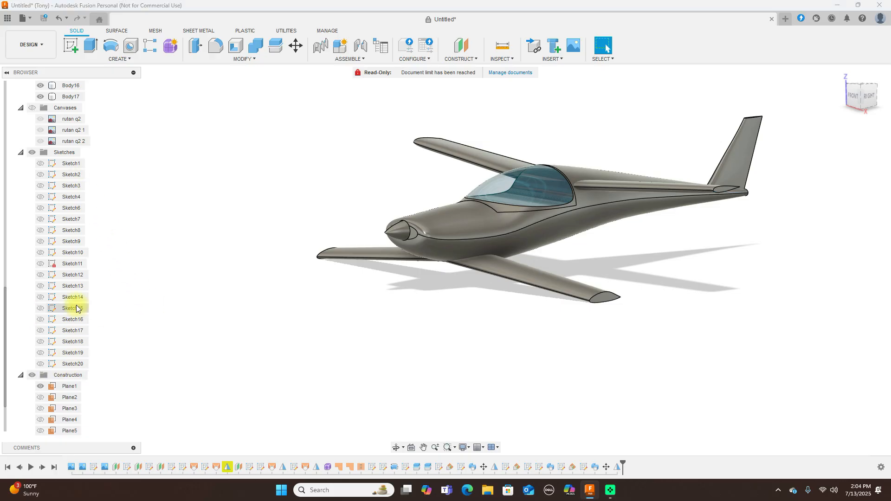
pyautogui.scroll(3, 93, 303)
pyautogui.click(31, 141)
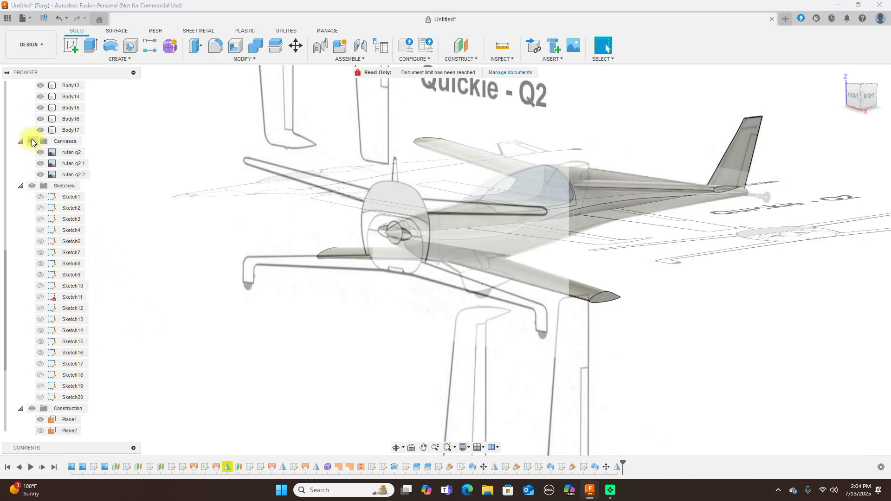
# Hide all solid bodies and review the reference drawings from the side and front
pyautogui.scroll(14, 89, 248)
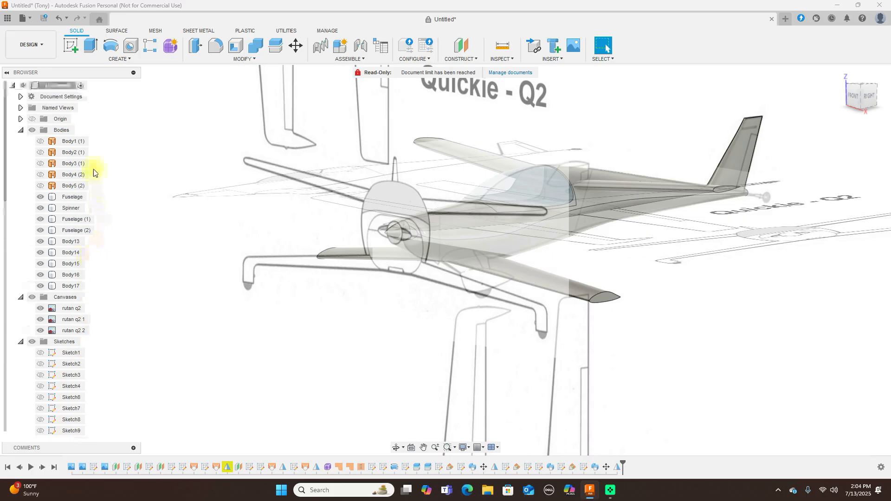
pyautogui.click(32, 130)
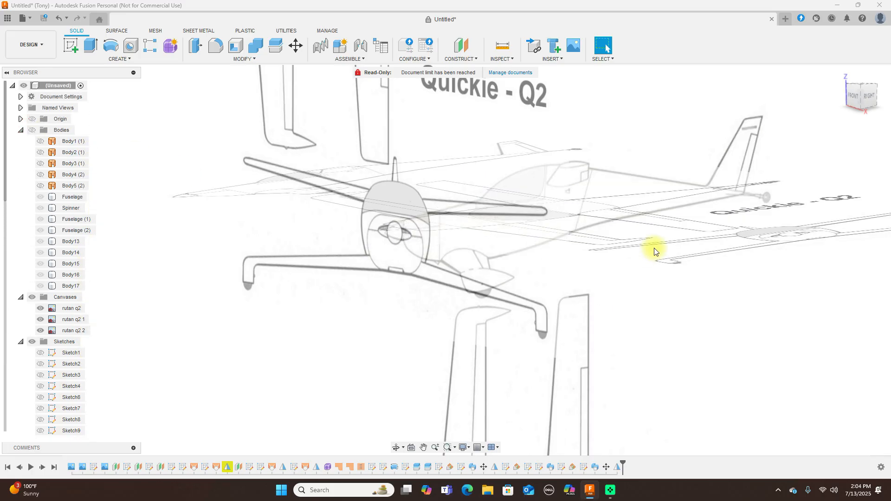
pyautogui.click(870, 100)
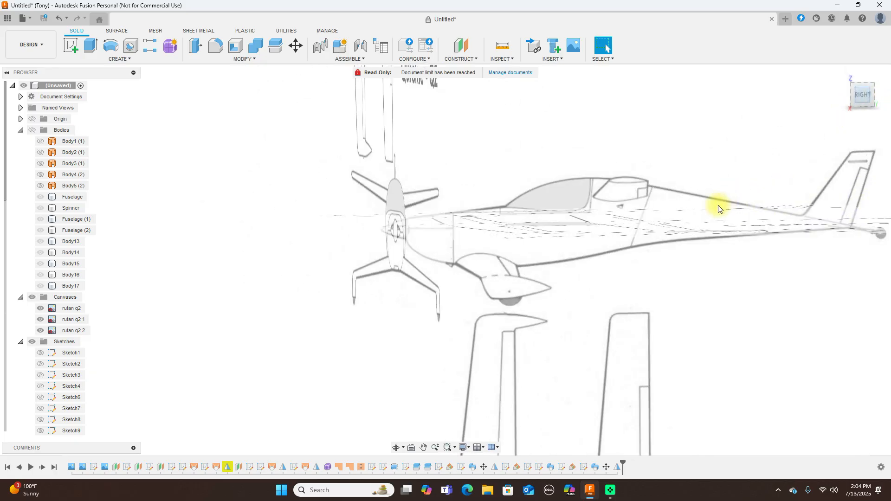
pyautogui.scroll(4, 686, 300)
pyautogui.moveTo(712, 307); pyautogui.dragTo(628, 246, button='middle')
pyautogui.scroll(-1, 646, 278)
pyautogui.scroll(-1, 646, 278)
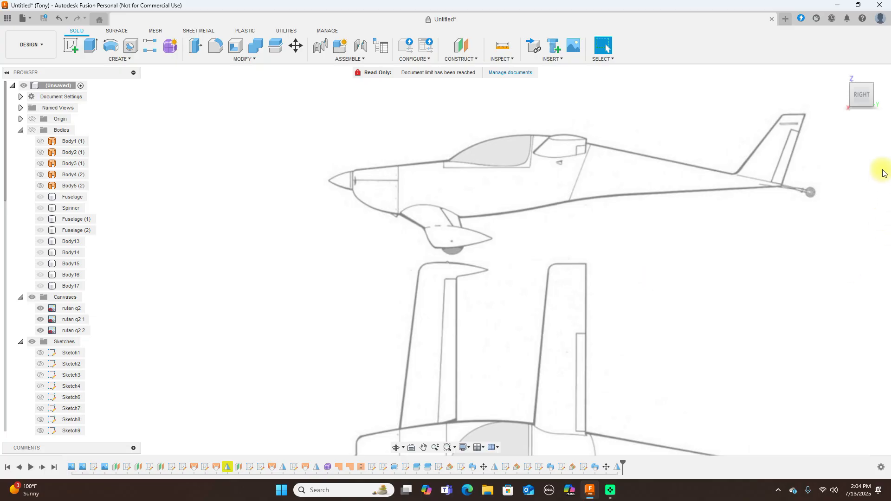
pyautogui.click(845, 96)
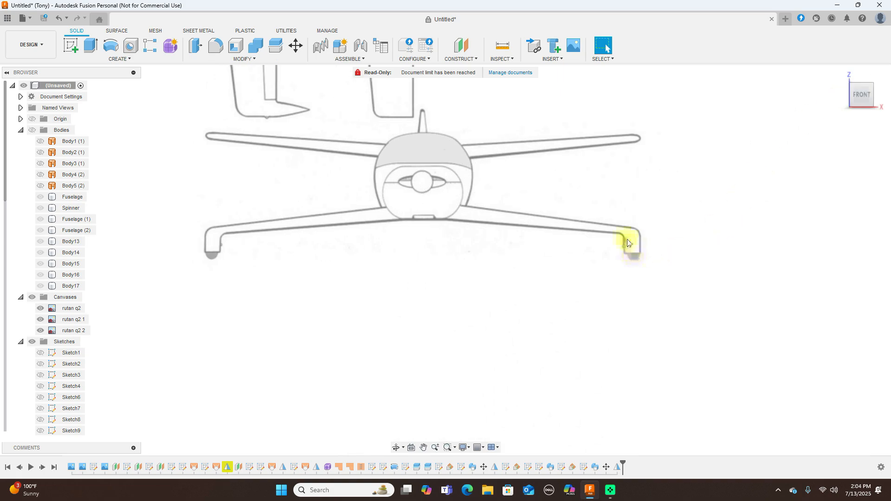
pyautogui.click(877, 95)
pyautogui.scroll(-5, 667, 257)
pyautogui.scroll(-2, 654, 231)
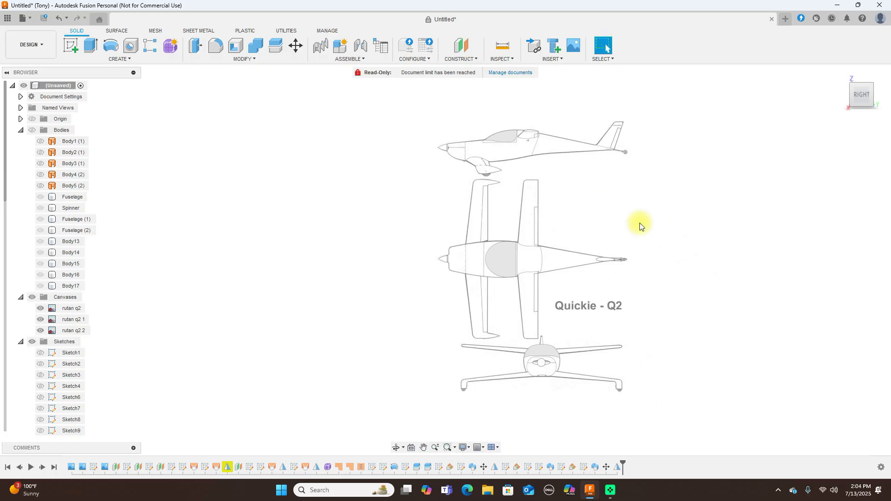
pyautogui.scroll(3, 524, 252)
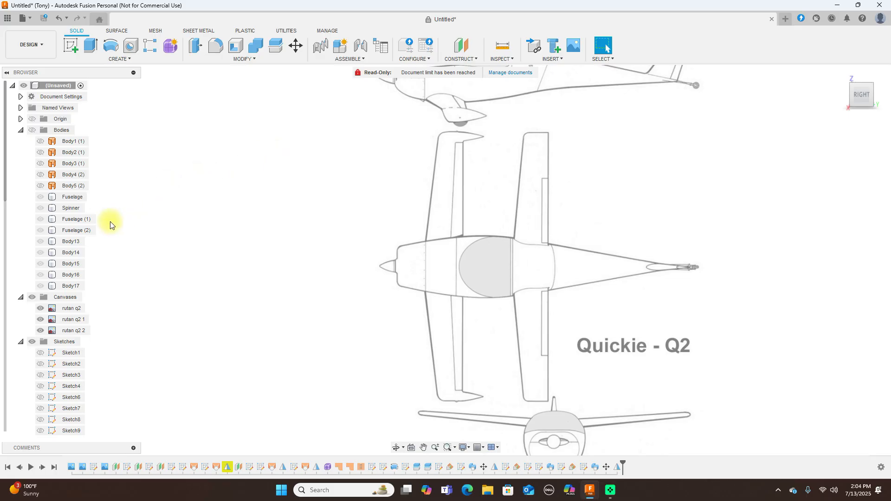
# Show the bodies again, view from the right, and select the belly scoop's bottom face
pyautogui.click(37, 211)
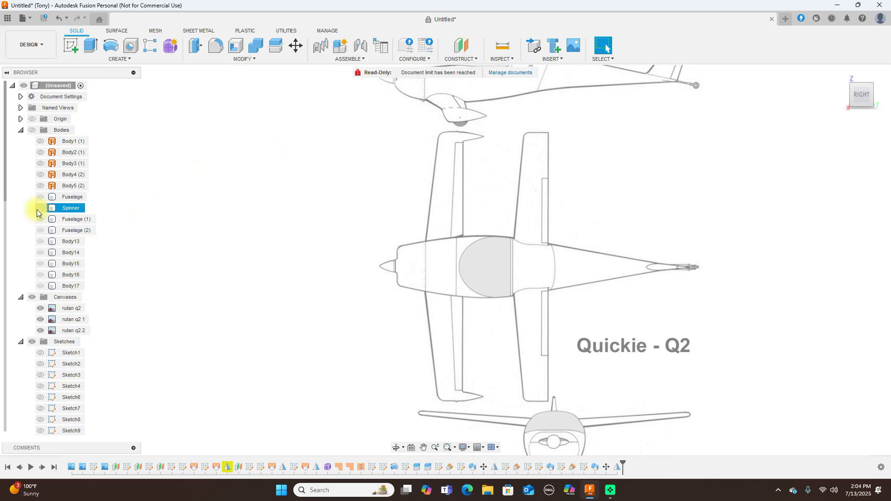
pyautogui.click(31, 130)
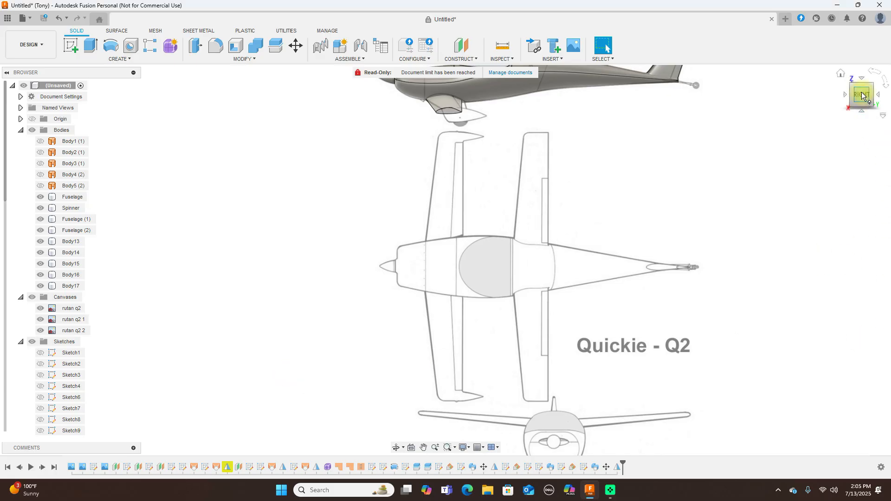
pyautogui.click(845, 96)
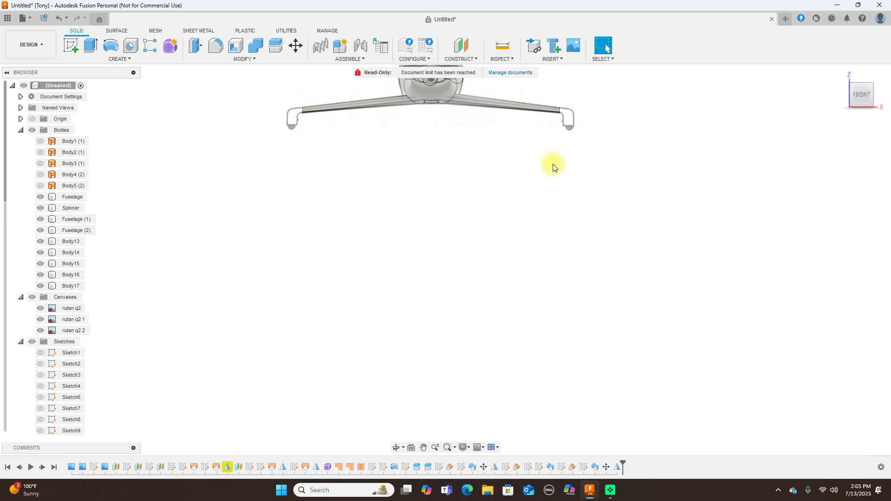
pyautogui.moveTo(871, 87)
pyautogui.mouseDown()
pyautogui.moveTo(775, 89)
pyautogui.moveTo(872, 88)
pyautogui.mouseUp()
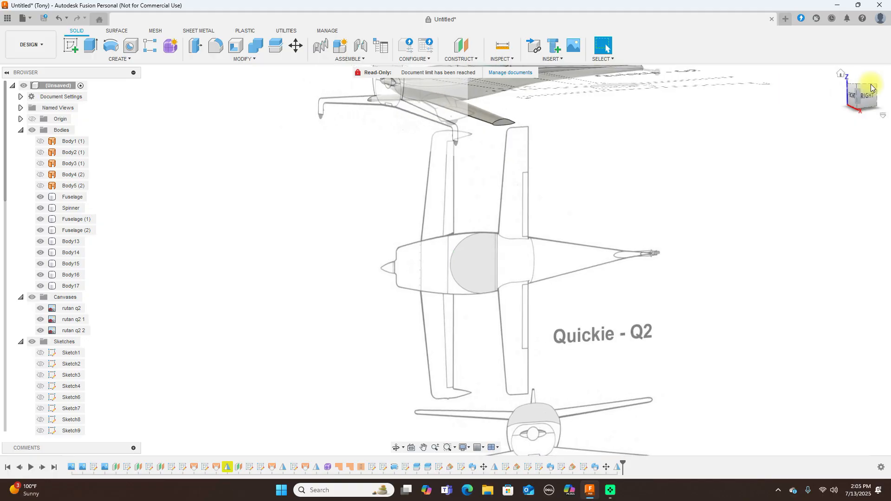
pyautogui.click(862, 99)
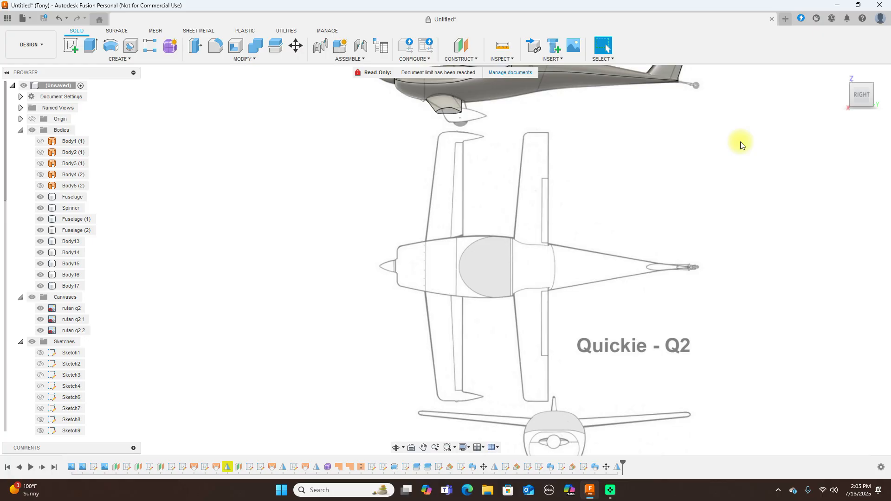
pyautogui.scroll(4, 626, 171)
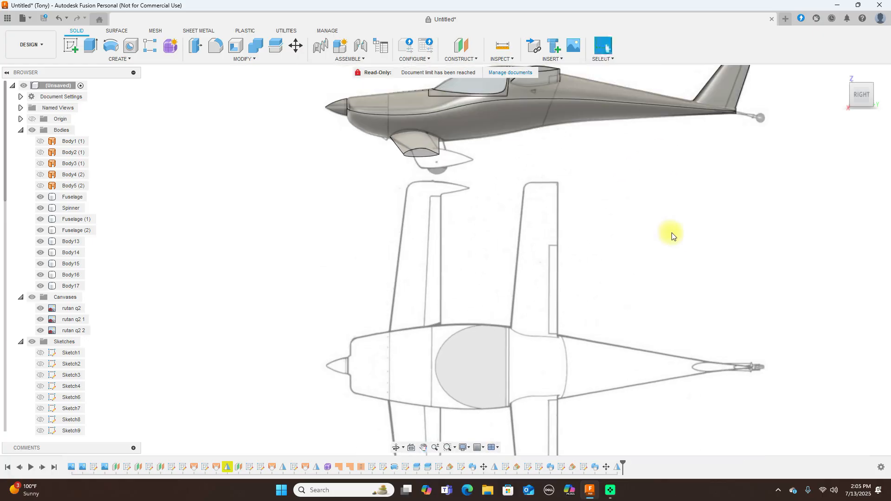
pyautogui.scroll(2, 502, 226)
pyautogui.click(371, 116)
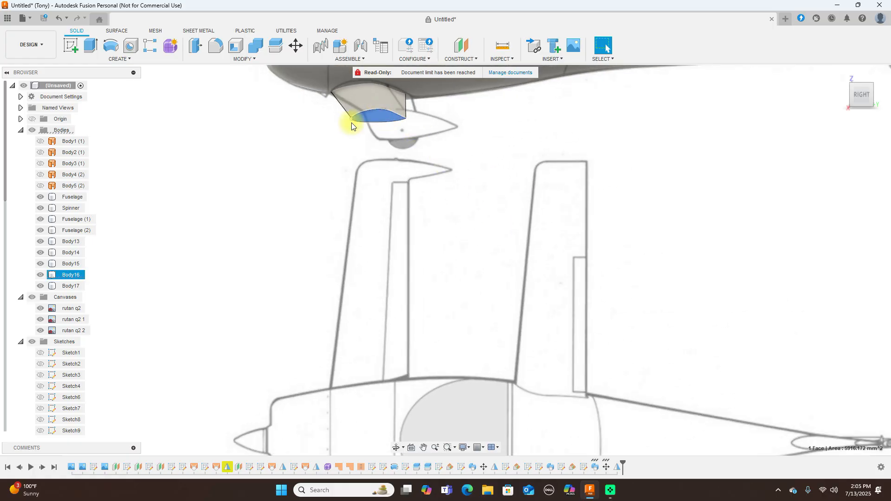
# Sketch on the scoop's bottom face, projecting its two lower edges, and finish the sketch
pyautogui.click(69, 46)
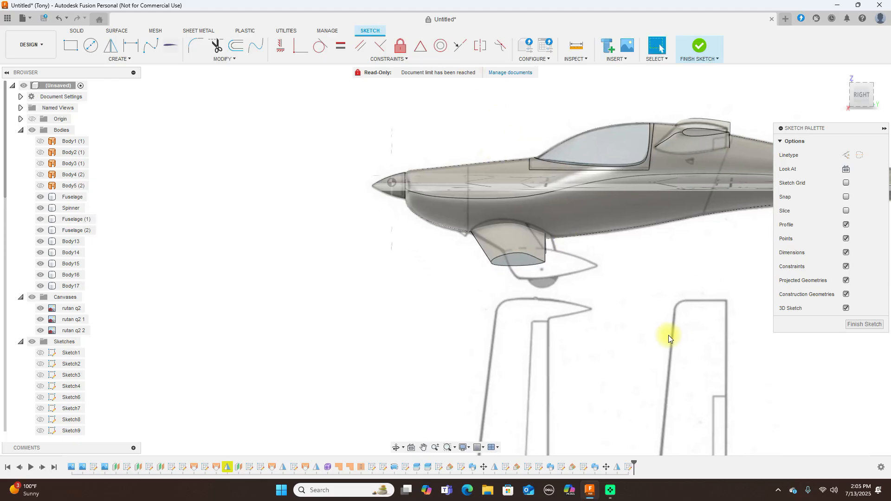
pyautogui.press('p')
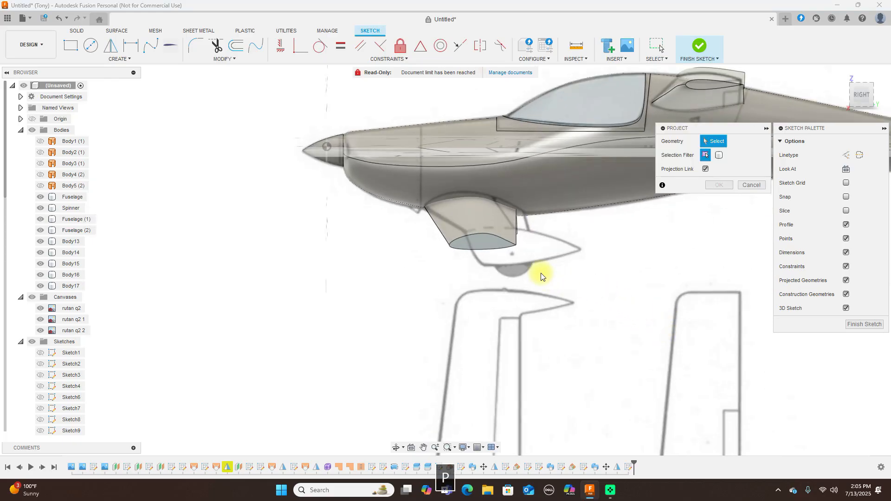
pyautogui.click(493, 240)
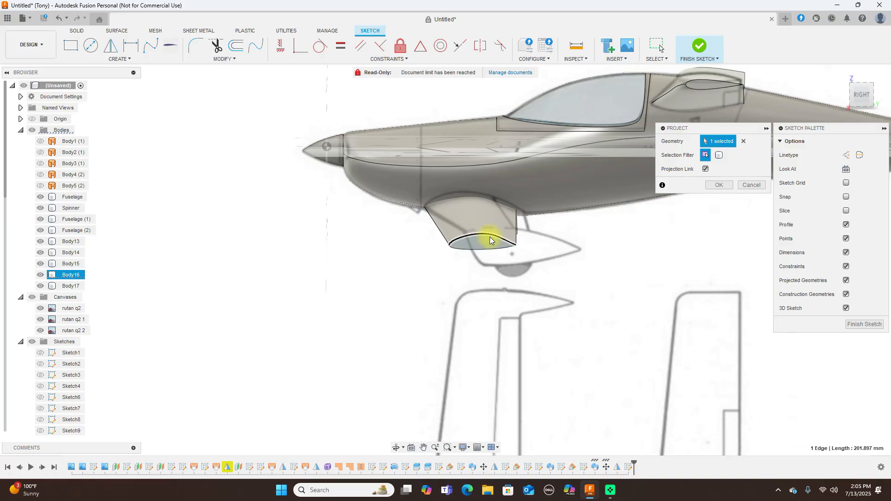
pyautogui.click(483, 249)
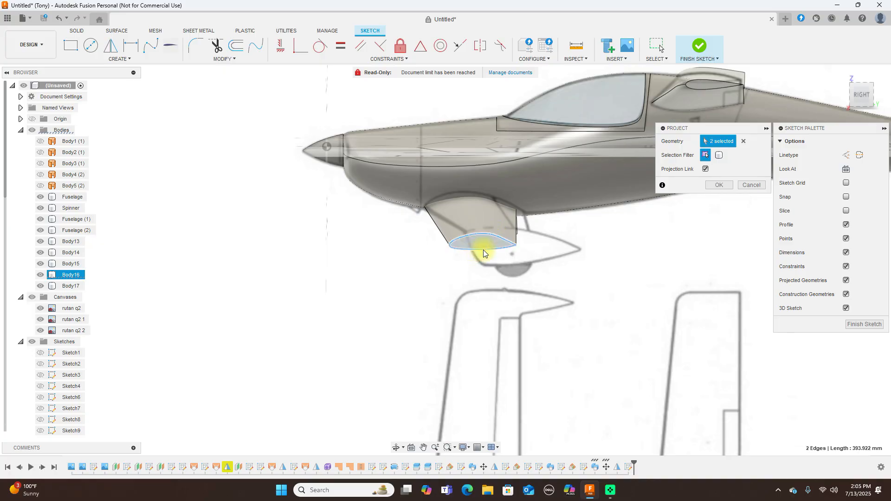
pyautogui.click(715, 186)
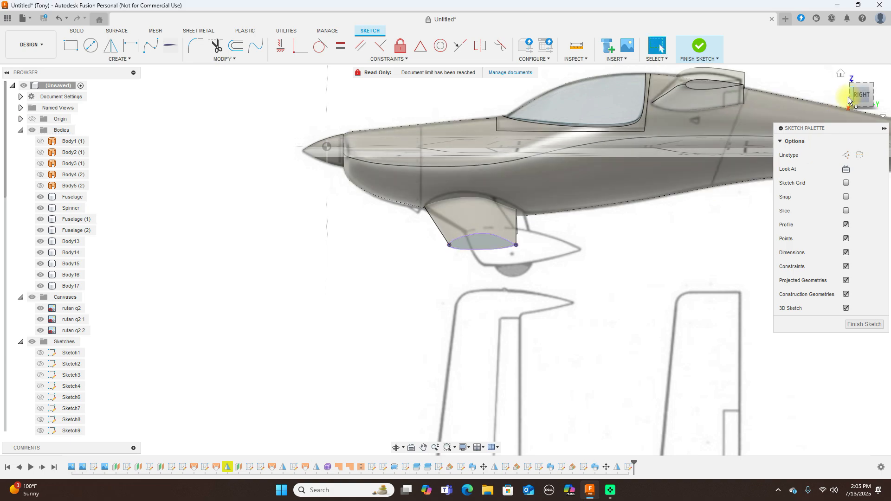
pyautogui.click(851, 99)
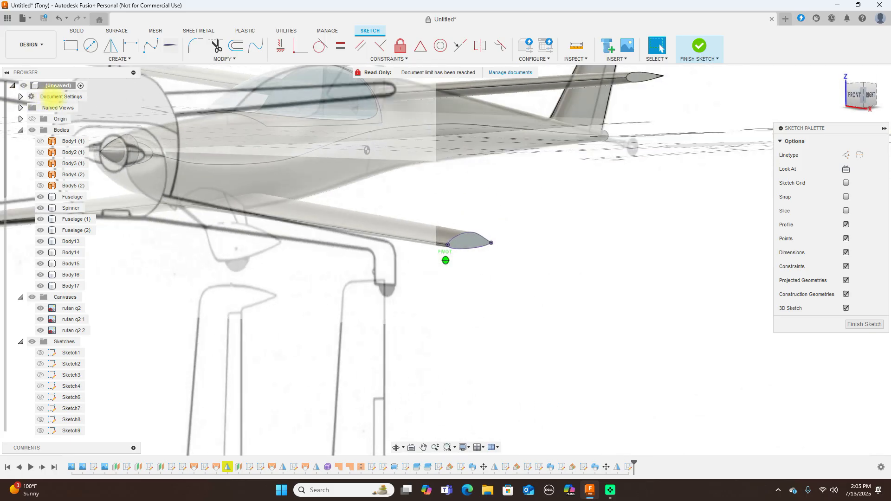
pyautogui.click(853, 97)
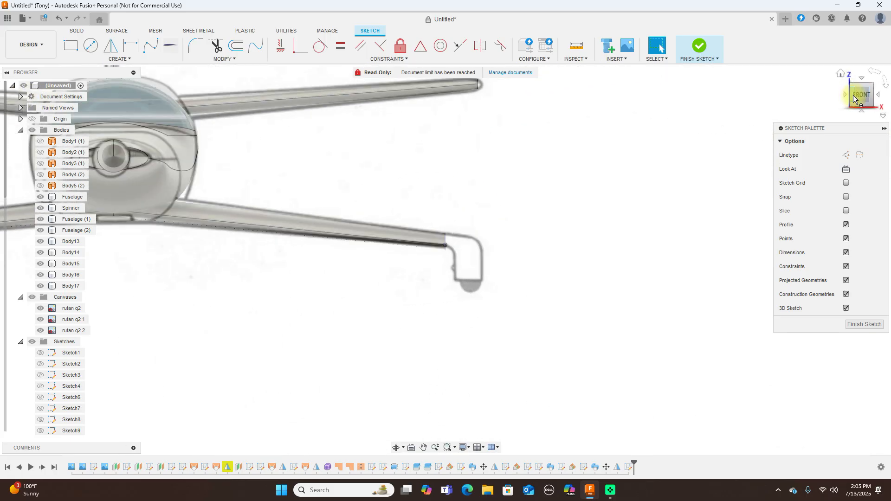
pyautogui.click(879, 98)
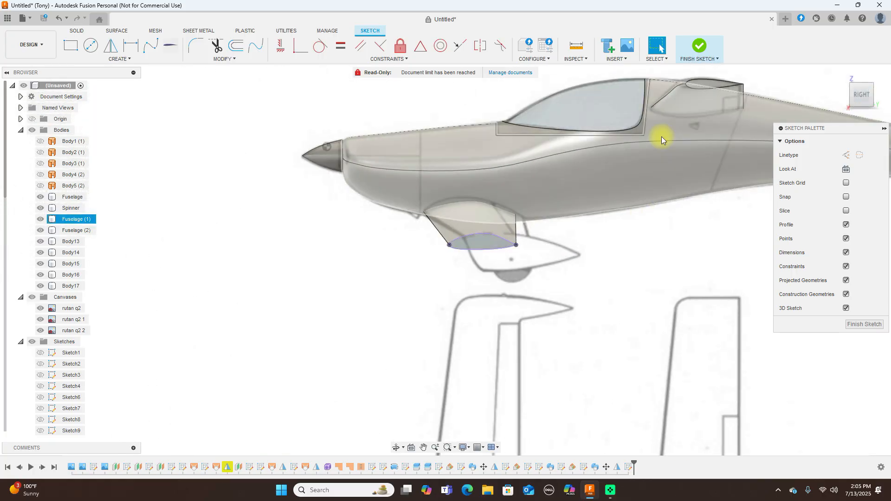
pyautogui.click(696, 49)
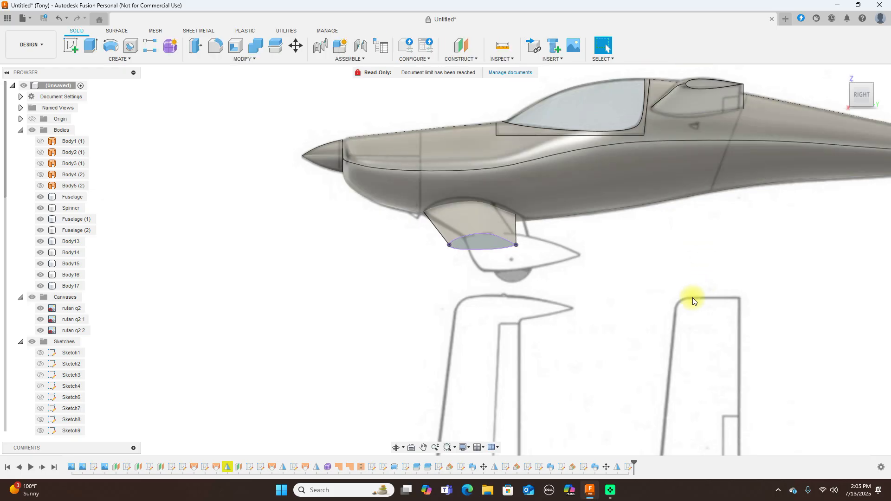
# Try an offset plane, cancel it, and select the scoop's bottom profile
pyautogui.moveTo(614, 297); pyautogui.dragTo(509, 298, button='middle')
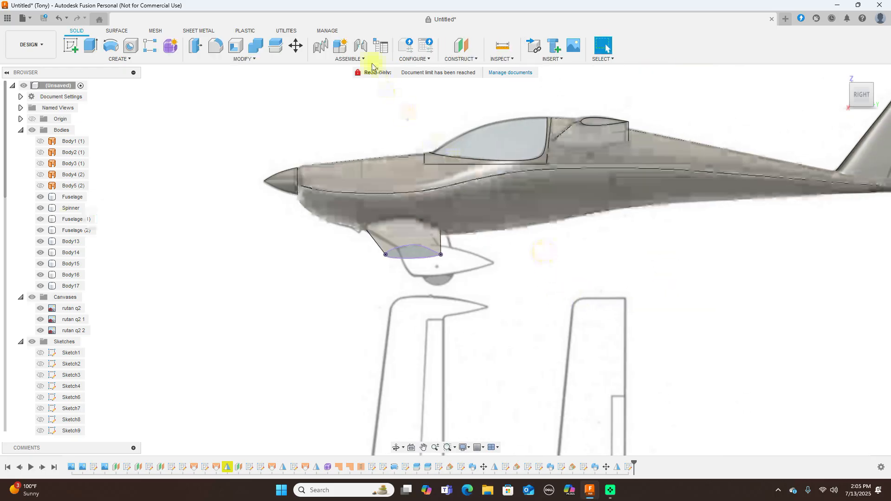
pyautogui.click(469, 61)
pyautogui.click(470, 72)
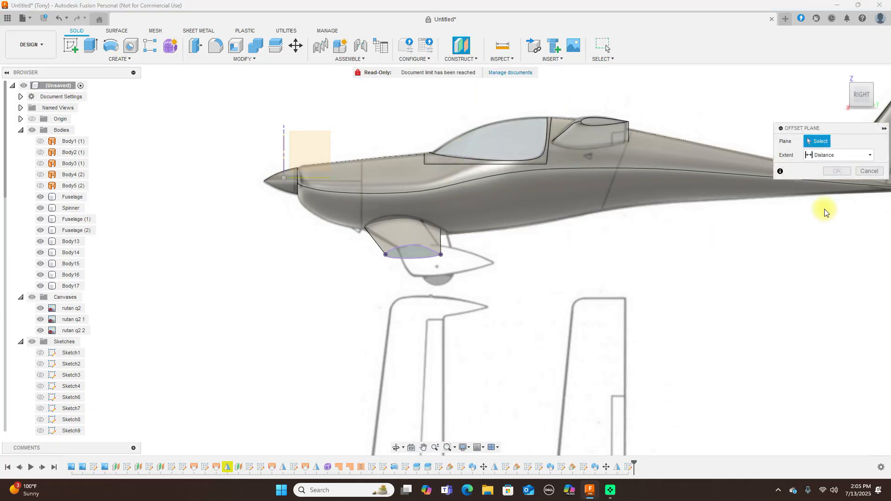
pyautogui.click(867, 171)
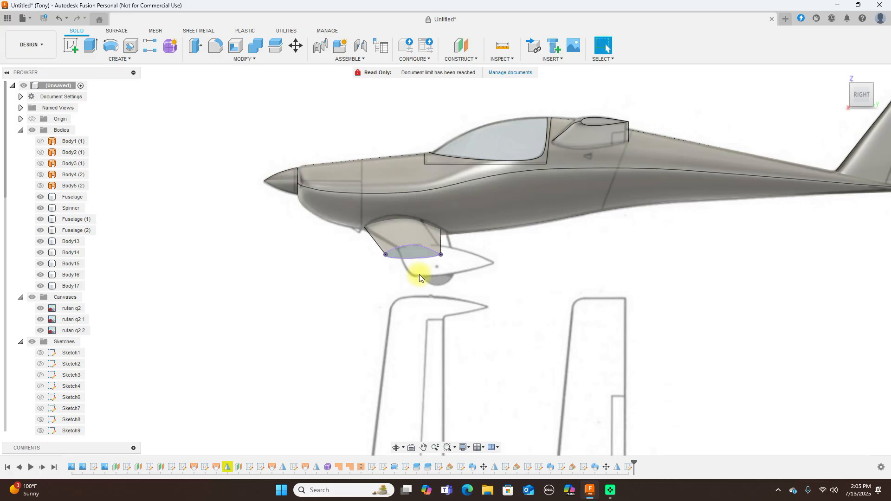
pyautogui.scroll(2, 419, 274)
pyautogui.click(419, 246)
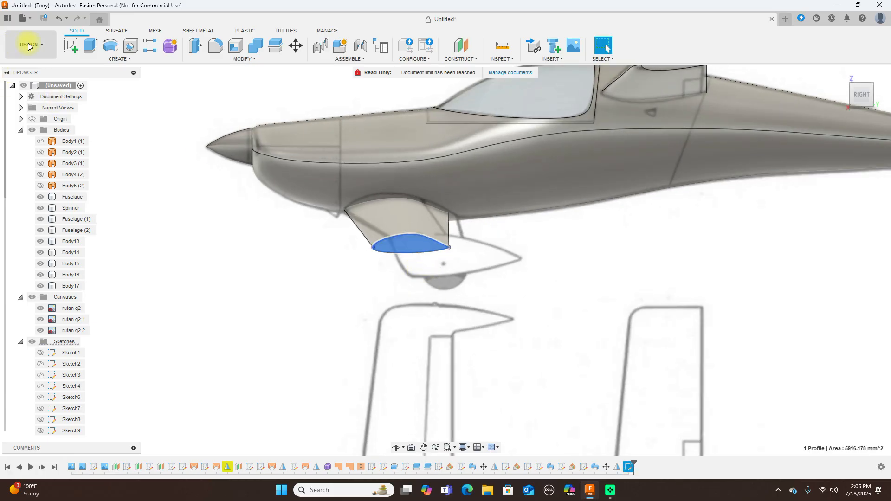
# Draw a vertical guide line down from the scoop profile's middle point
pyautogui.moveTo(233, 139); pyautogui.dragTo(445, 259, button='middle')
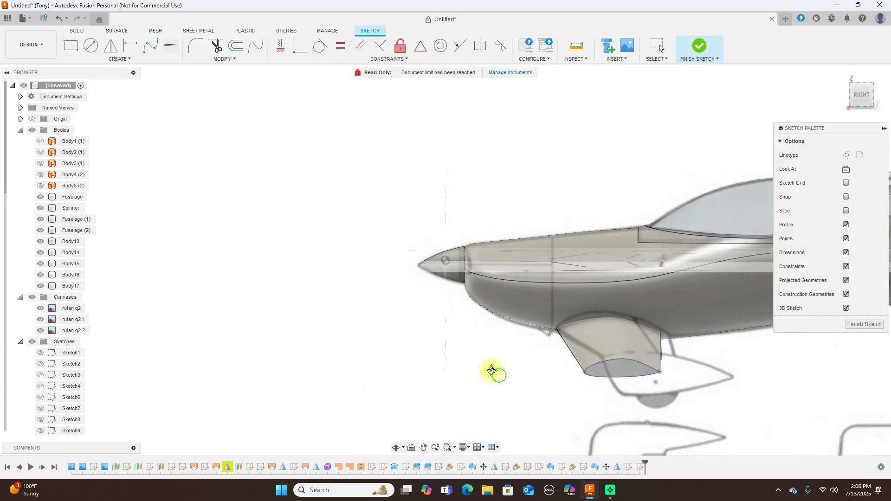
pyautogui.moveTo(496, 373); pyautogui.dragTo(314, 215, button='middle')
pyautogui.press('l')
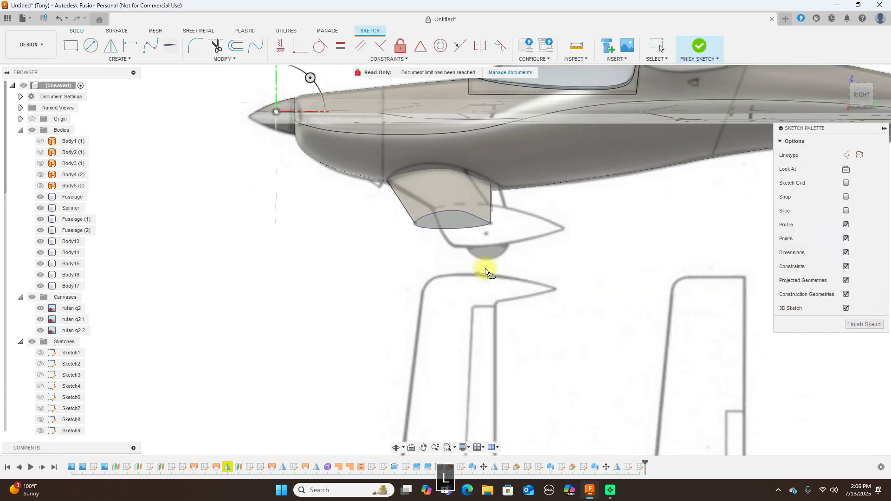
pyautogui.scroll(2, 483, 268)
pyautogui.click(443, 188)
pyautogui.rightClick(444, 246)
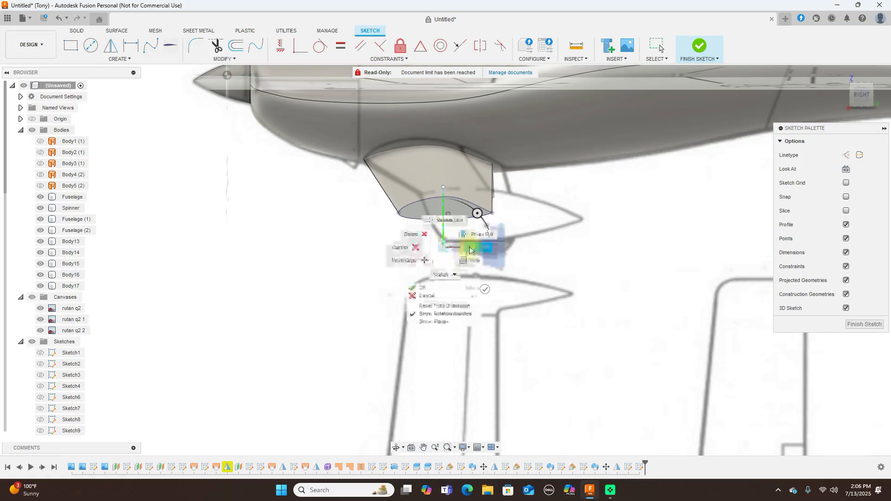
pyautogui.click(482, 251)
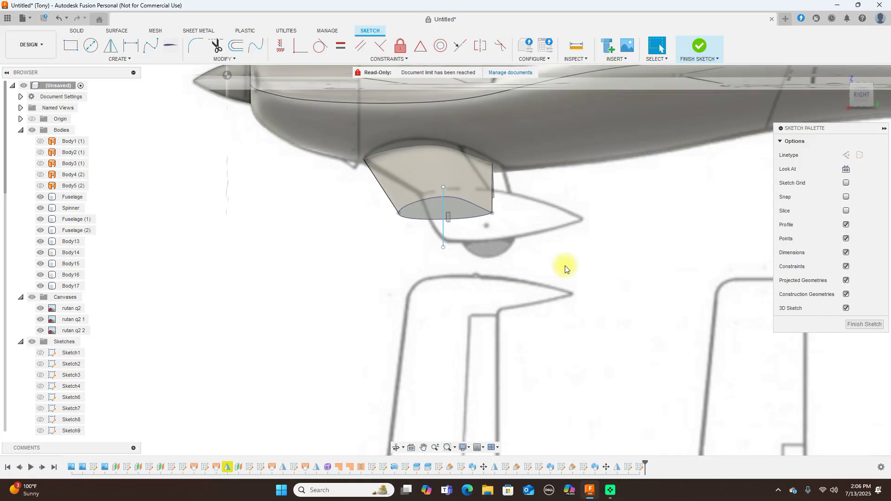
# Draw two more vertical lines from the scoop's left and right corners and finish the sketch
pyautogui.press('l')
pyautogui.click(411, 192)
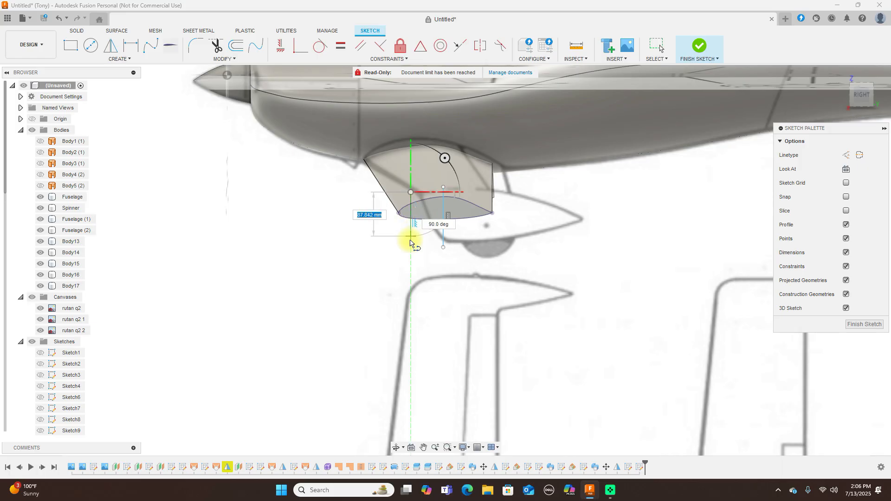
pyautogui.click(410, 248)
pyautogui.rightClick(412, 248)
pyautogui.click(447, 247)
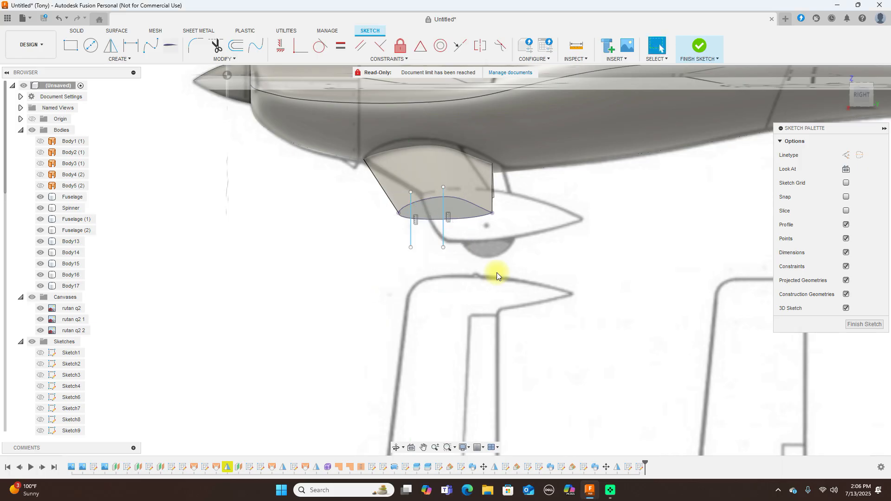
pyautogui.press('l')
pyautogui.click(507, 187)
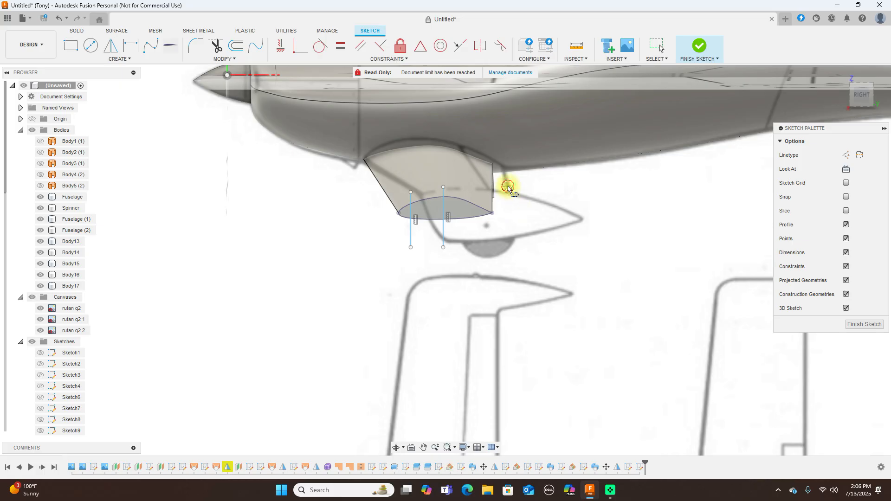
pyautogui.click(509, 265)
pyautogui.rightClick(509, 266)
pyautogui.click(541, 265)
pyautogui.click(700, 48)
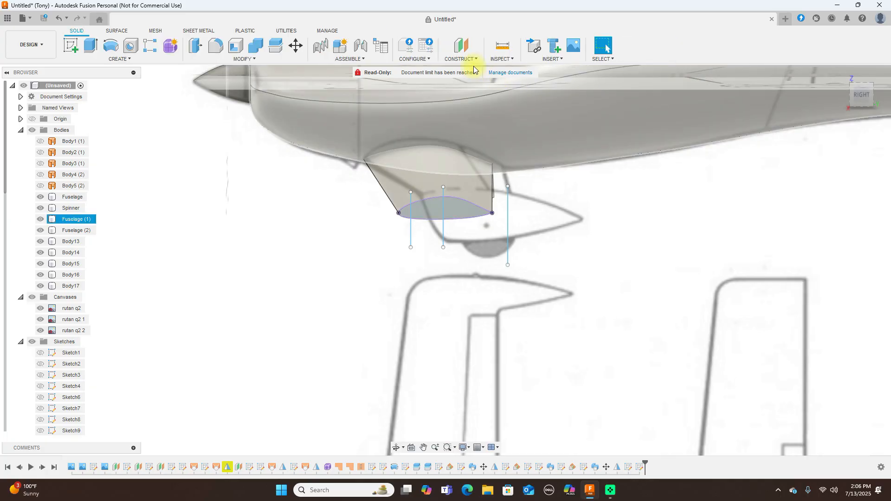
# Create Plane8 as a plane at an angle through the middle vertical guide line
pyautogui.click(473, 60)
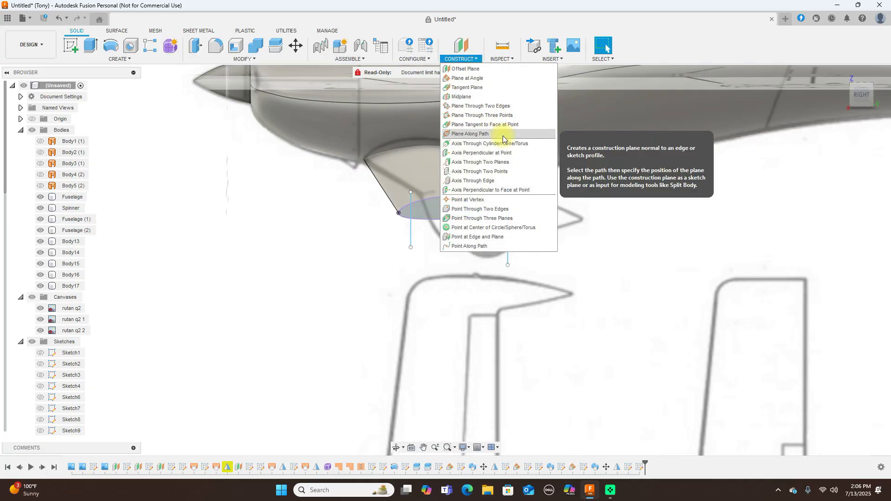
pyautogui.click(484, 78)
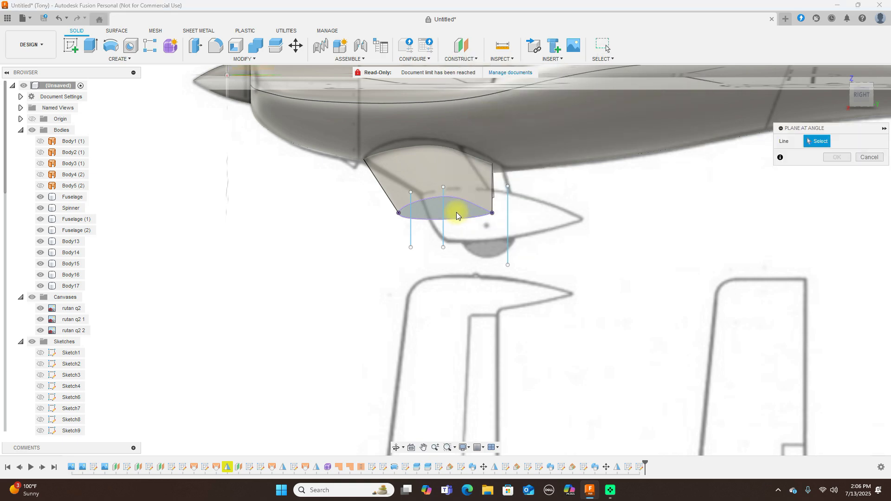
pyautogui.click(444, 216)
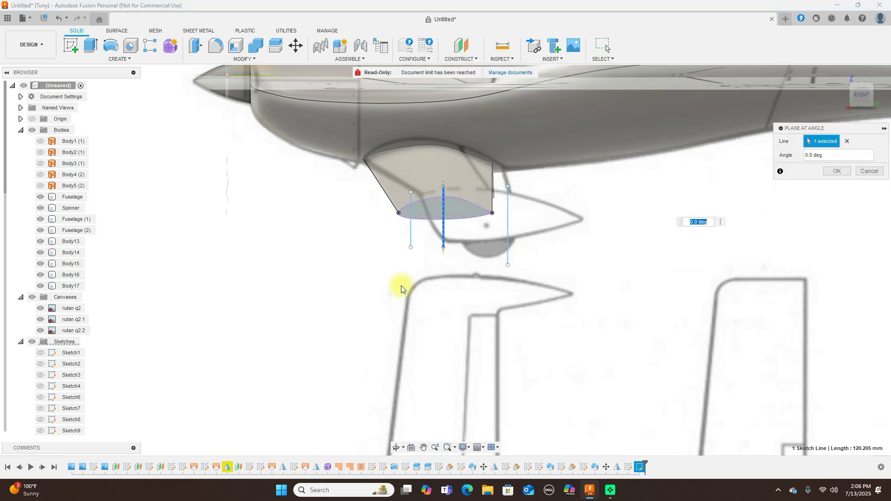
pyautogui.scroll(-6, 37, 378)
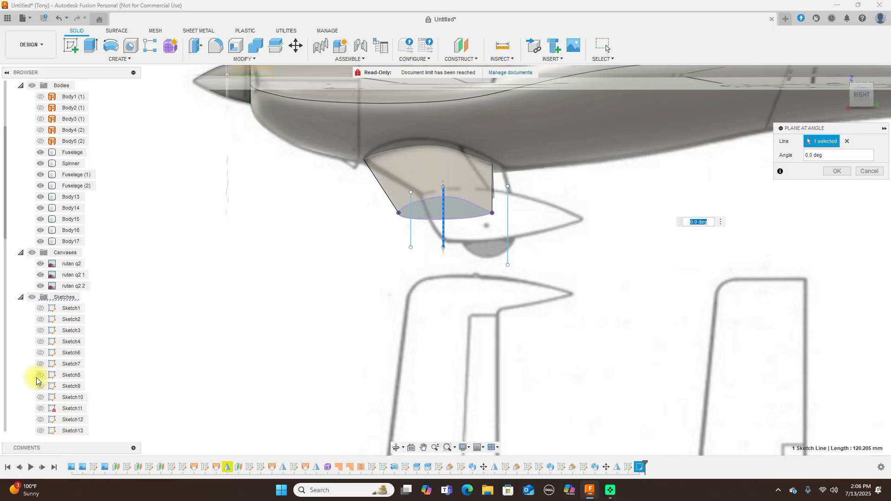
pyautogui.scroll(-2, 36, 379)
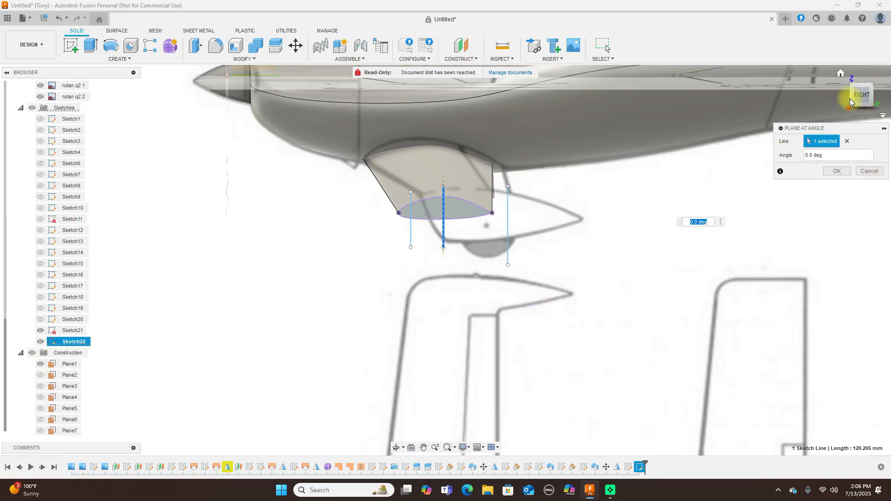
pyautogui.moveTo(861, 92); pyautogui.dragTo(872, 99)
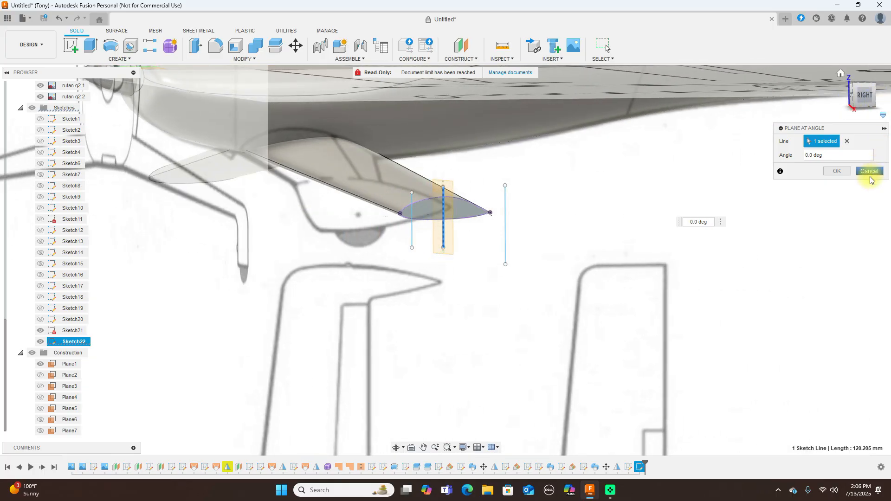
pyautogui.click(837, 172)
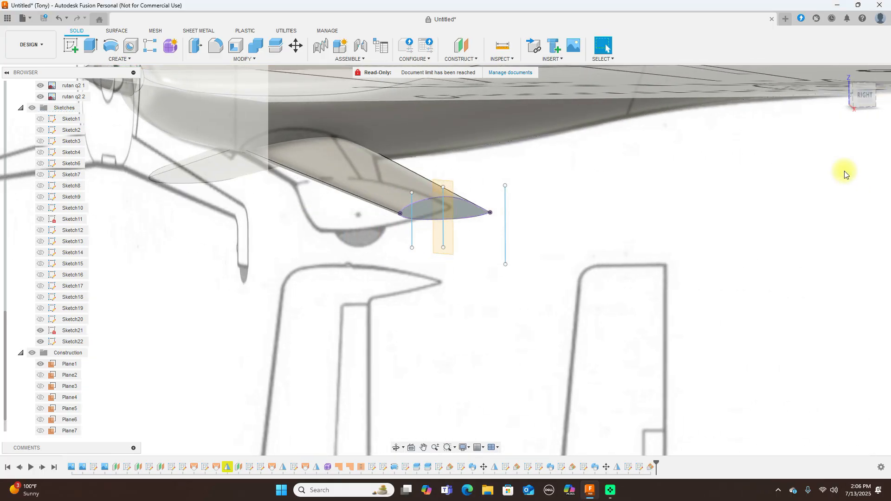
# From the right view, select Plane8 and start Sketch23 on it
pyautogui.moveTo(857, 95); pyautogui.dragTo(18, 106)
pyautogui.click(859, 96)
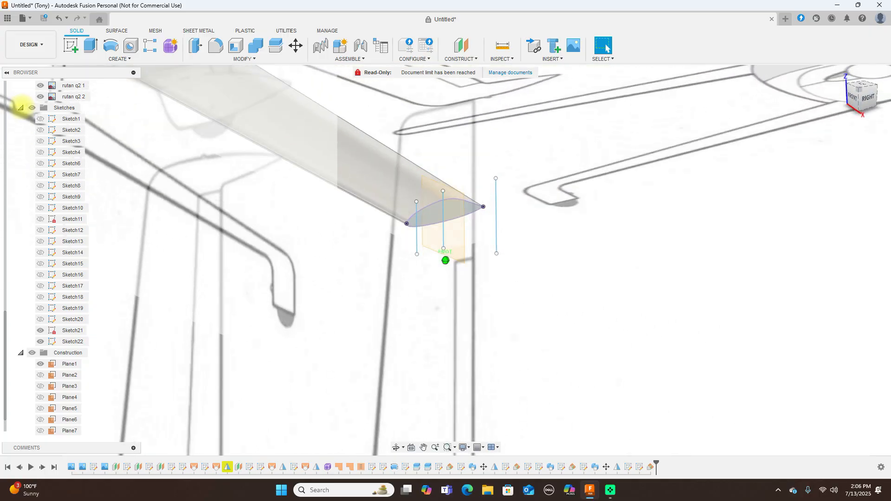
pyautogui.click(448, 225)
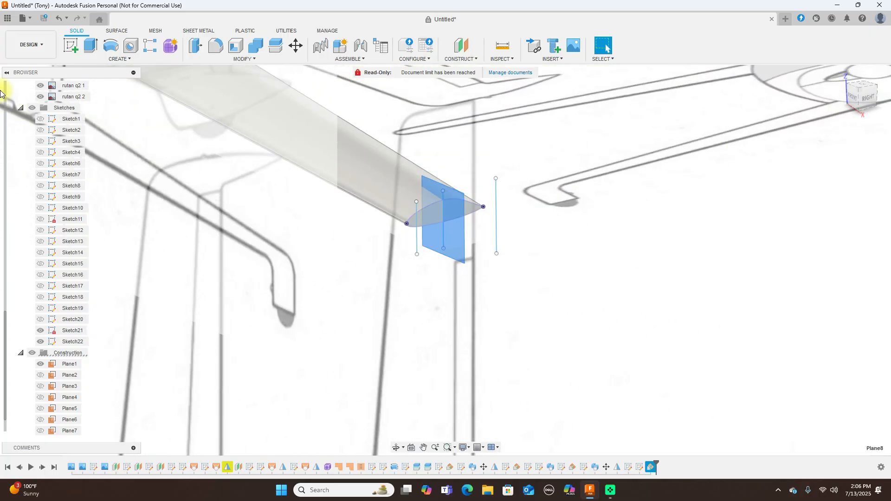
pyautogui.click(64, 52)
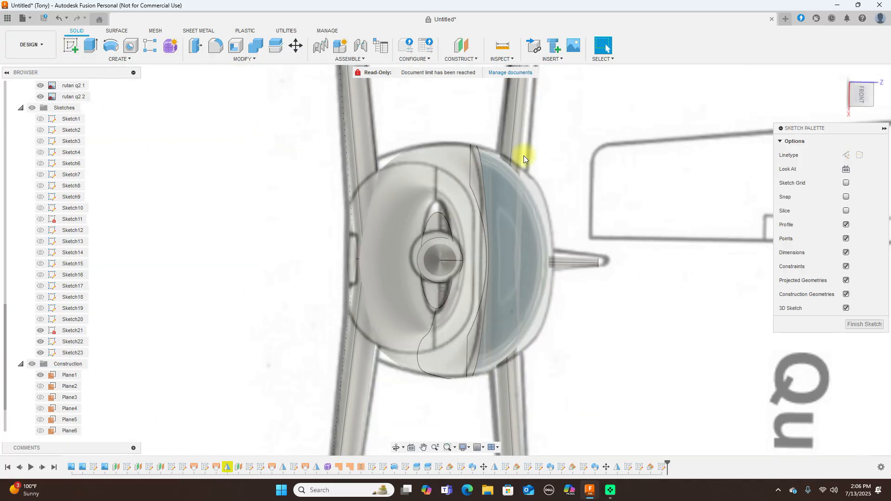
# Intersect the airfoil's upper and lower curves into Sketch23 at the canard tip
pyautogui.click(878, 73)
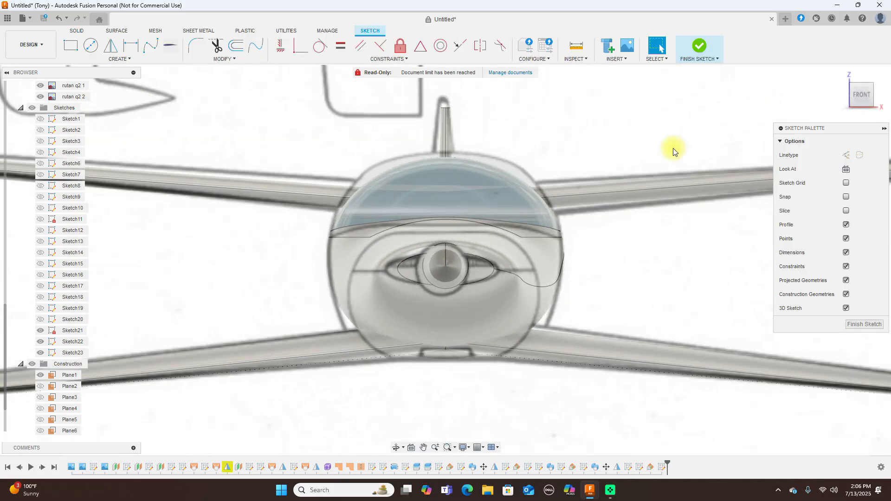
pyautogui.moveTo(557, 130); pyautogui.dragTo(168, 113, button='middle')
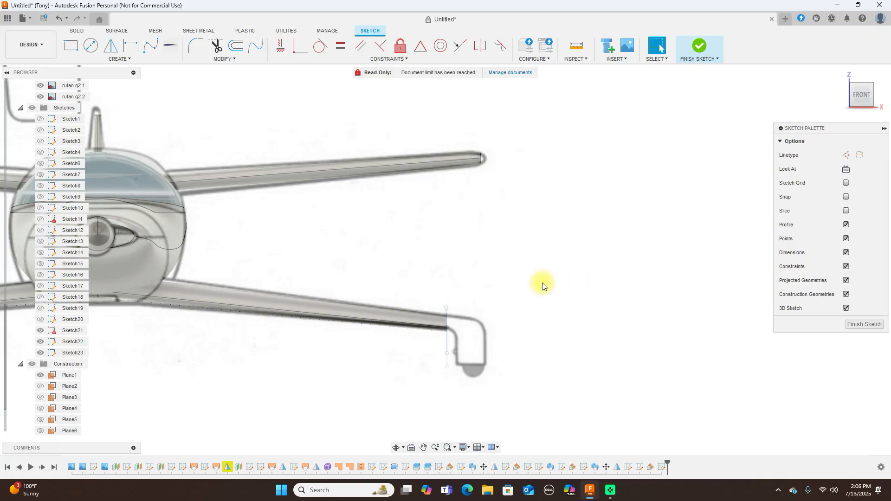
pyautogui.scroll(3, 540, 285)
pyautogui.keyDown('shift'); pyautogui.moveTo(887, 97); pyautogui.dragTo(837, 99, button='middle'); pyautogui.keyUp('shift')
pyautogui.moveTo(836, 99); pyautogui.dragTo(834, 100)
pyautogui.scroll(3, 507, 257)
pyautogui.moveTo(521, 305); pyautogui.dragTo(577, 149, button='middle')
pyautogui.scroll(2, 525, 219)
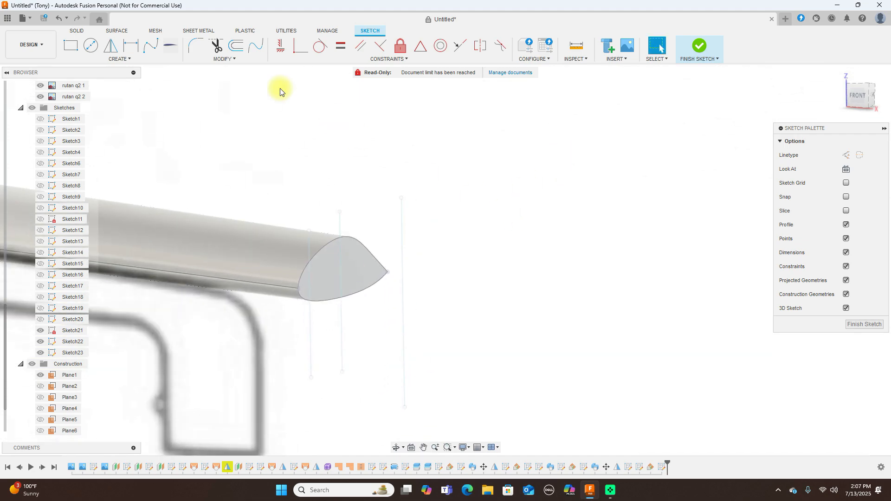
pyautogui.click(135, 59)
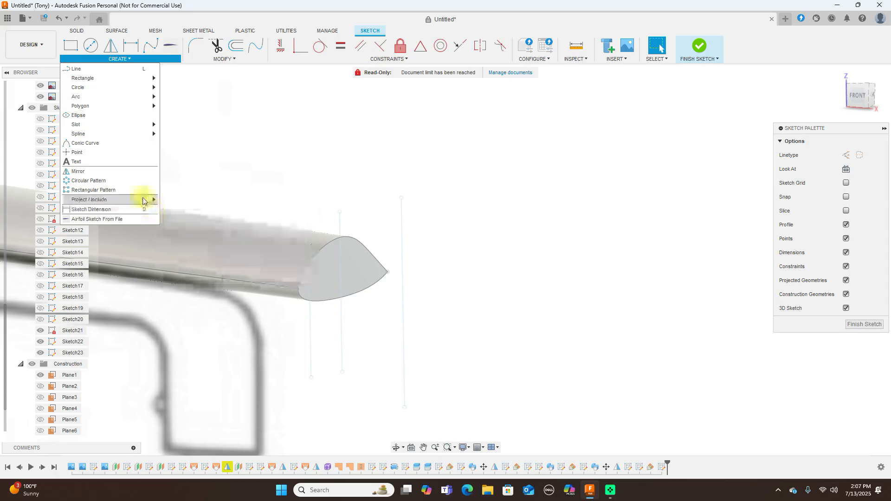
pyautogui.moveTo(148, 198)
pyautogui.click(183, 209)
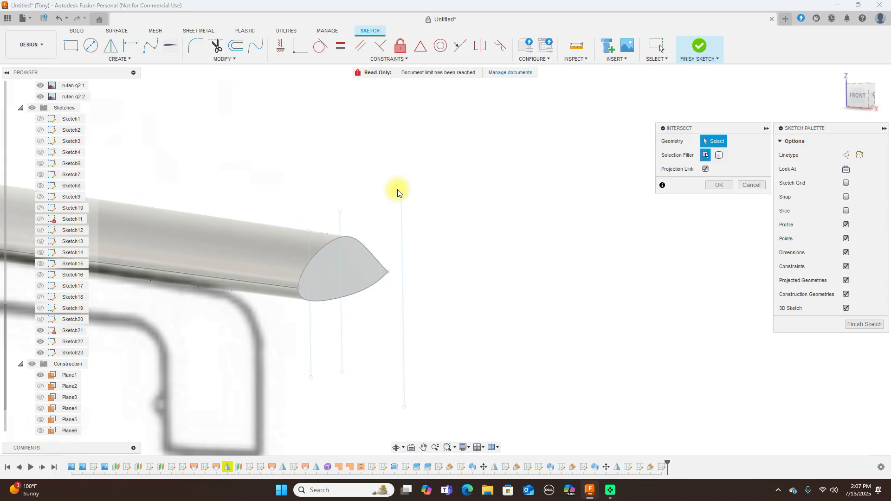
pyautogui.click(360, 243)
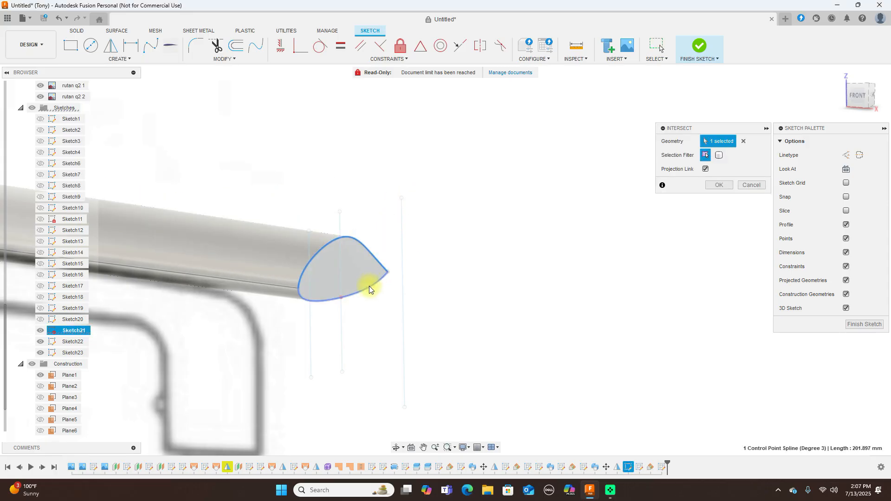
pyautogui.click(369, 285)
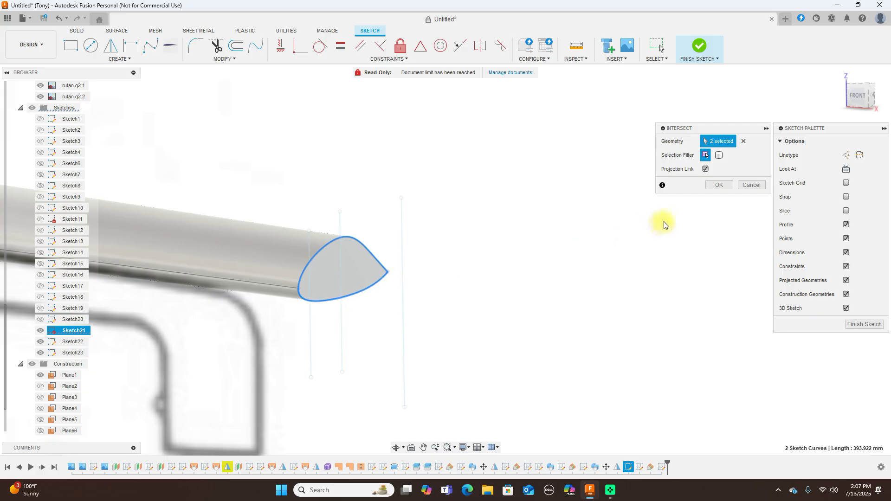
pyautogui.click(713, 185)
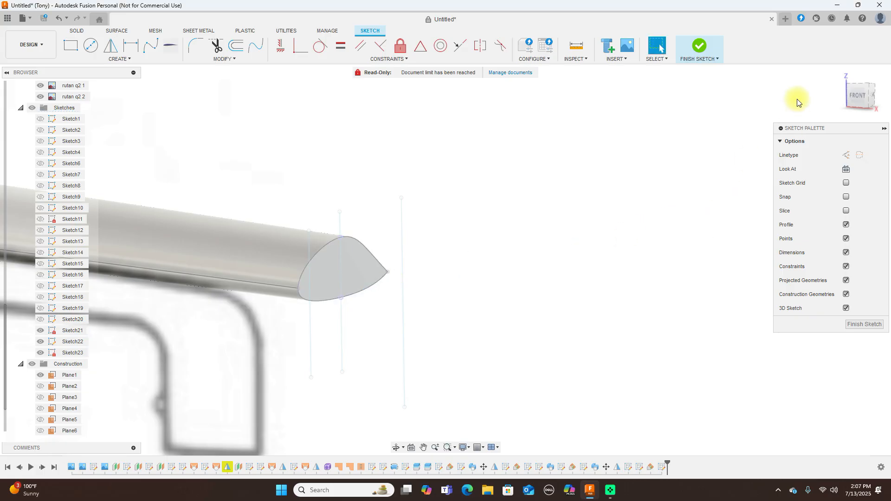
# Draw a fit-point spline from the tip line around the outer corner down the wheel pant's side
pyautogui.click(851, 94)
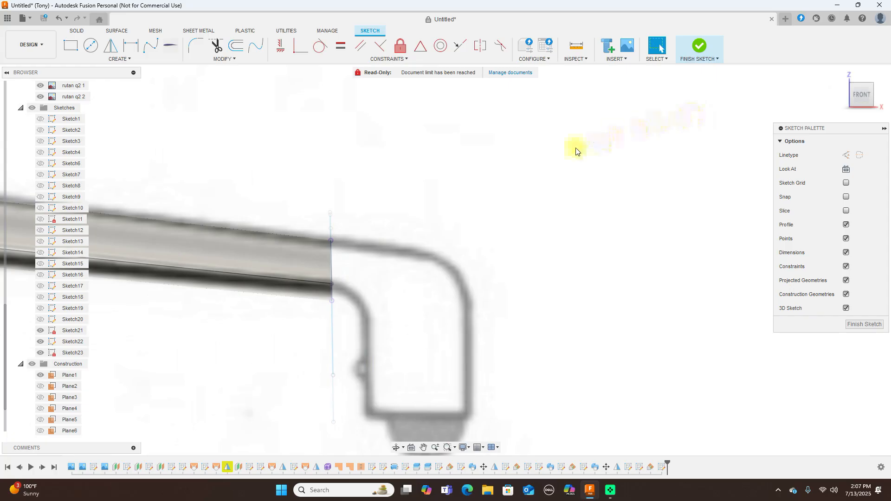
pyautogui.click(150, 45)
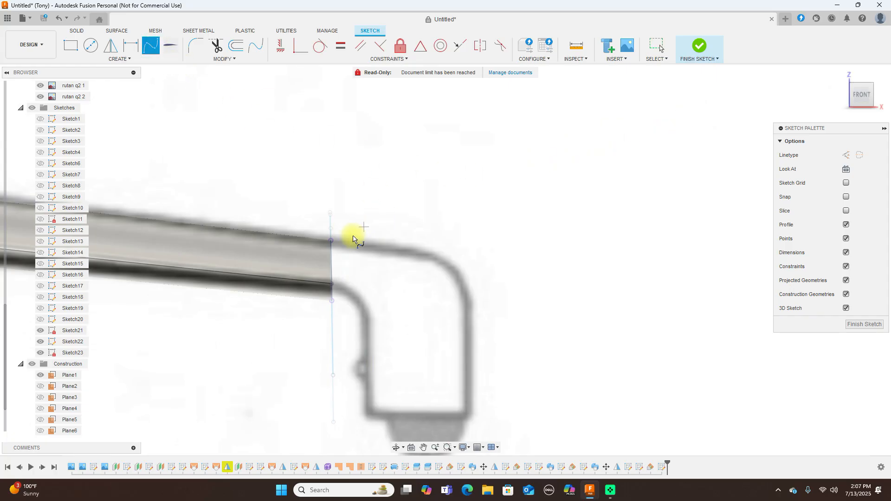
pyautogui.click(330, 241)
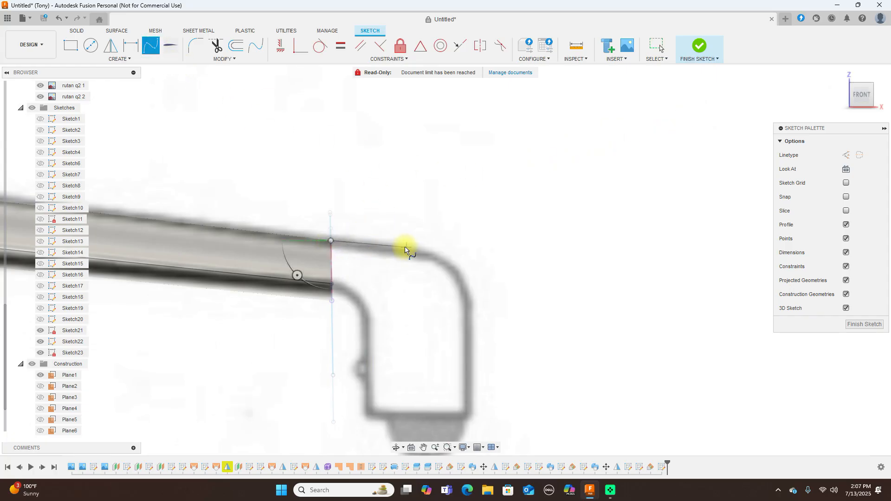
pyautogui.click(403, 250)
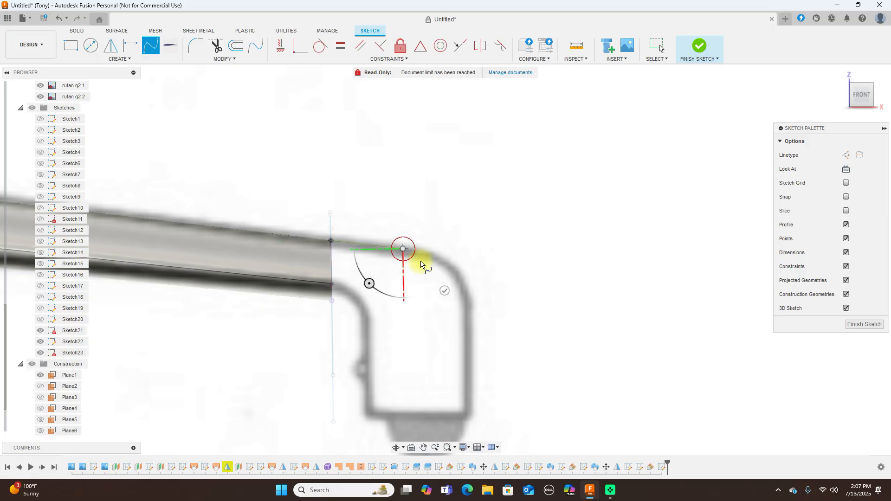
pyautogui.click(455, 270)
pyautogui.click(473, 321)
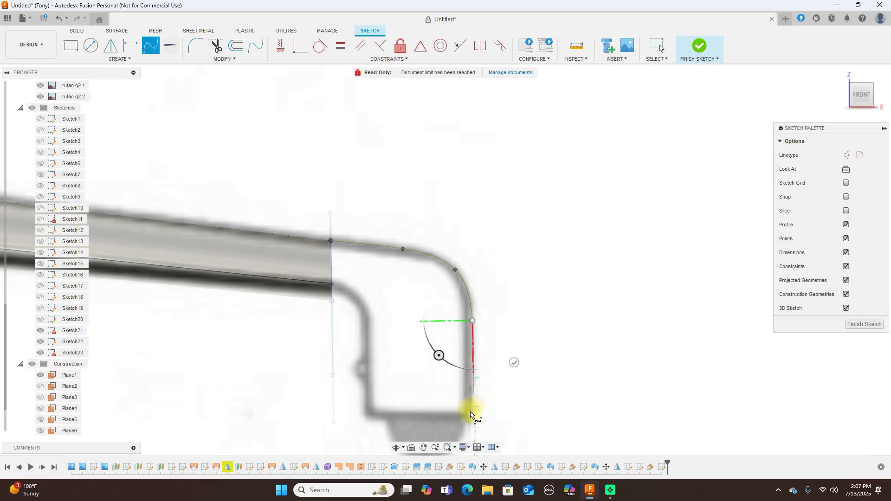
pyautogui.click(473, 416)
pyautogui.rightClick(472, 416)
pyautogui.click(507, 409)
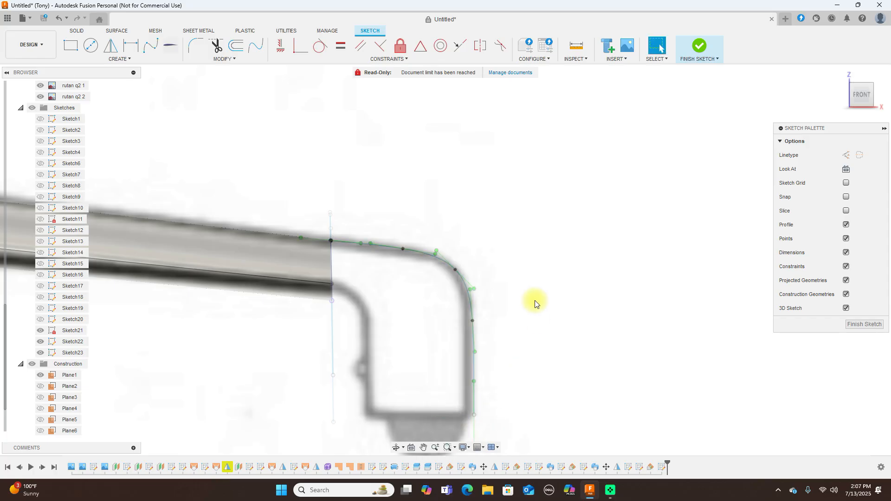
# Nudge the outer spline's fit points to follow the reference outline
pyautogui.click(457, 271)
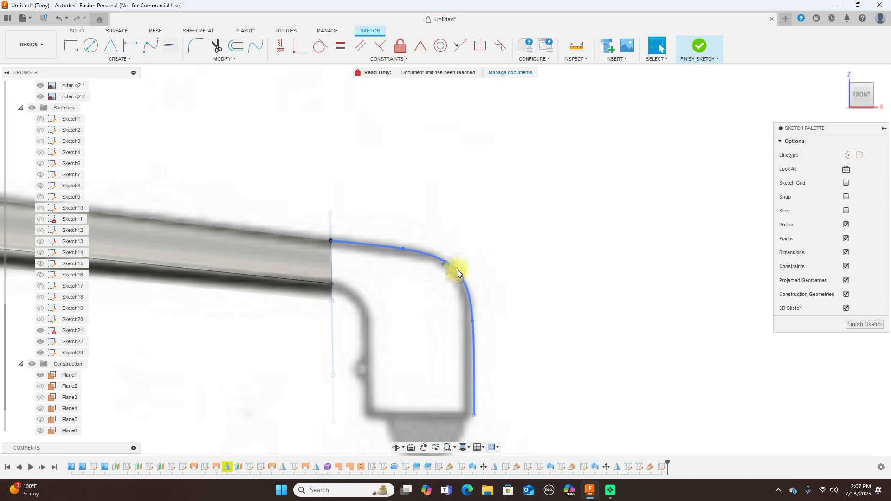
pyautogui.click(459, 272)
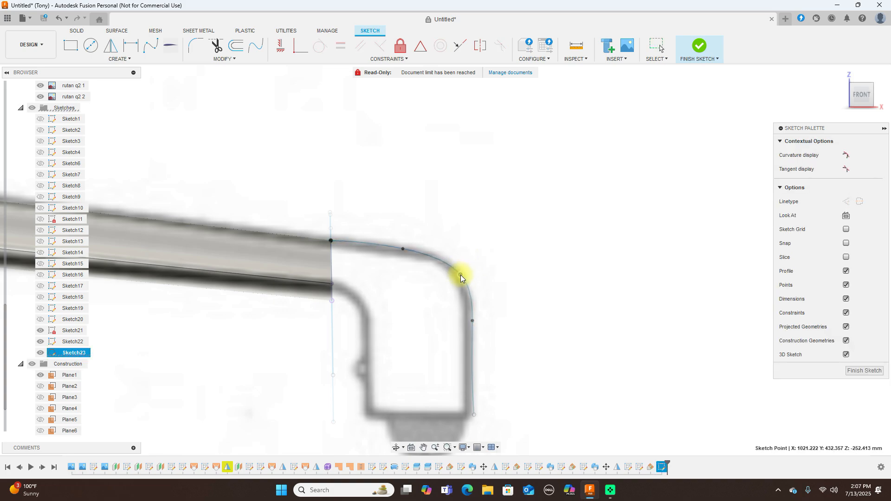
pyautogui.moveTo(459, 272); pyautogui.dragTo(458, 271)
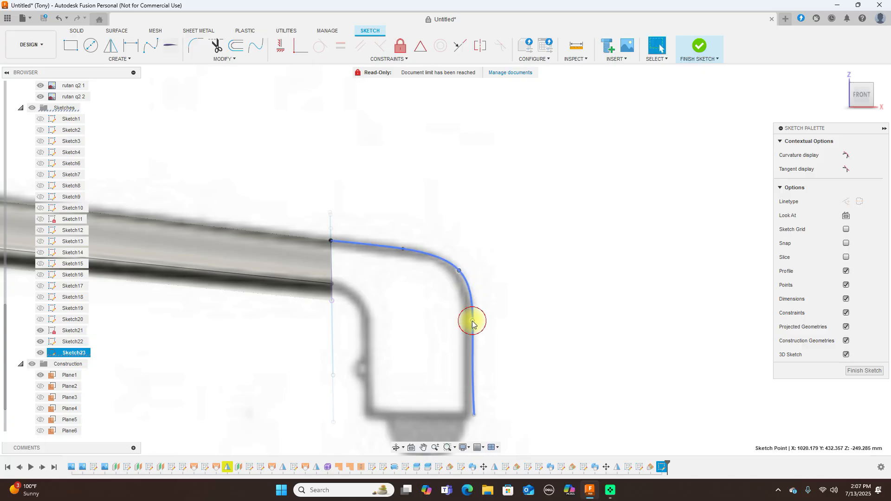
pyautogui.click(473, 321)
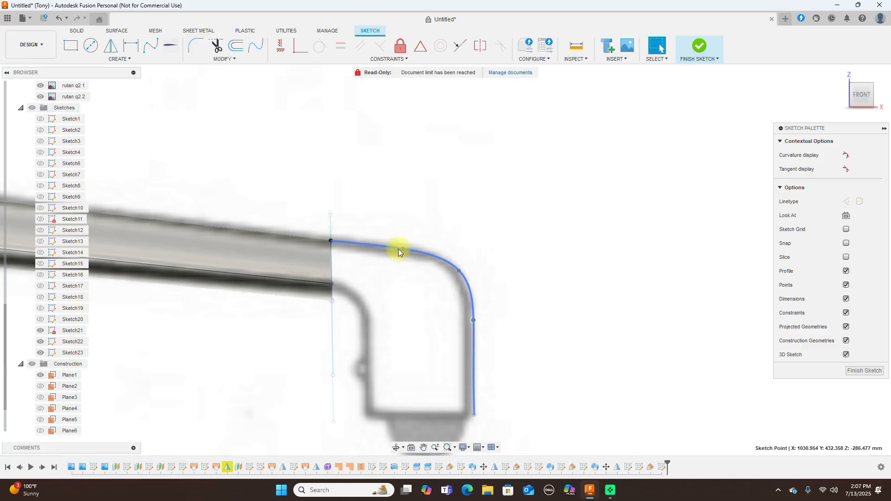
pyautogui.scroll(-2, 530, 253)
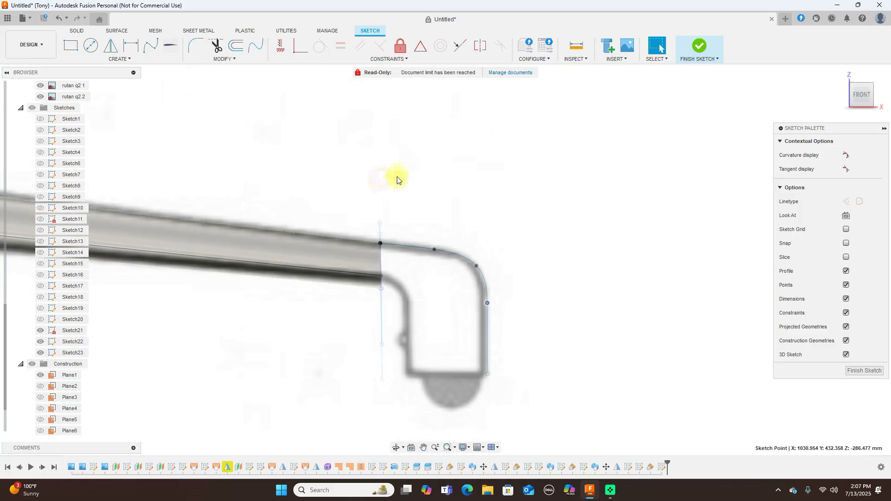
pyautogui.click(152, 47)
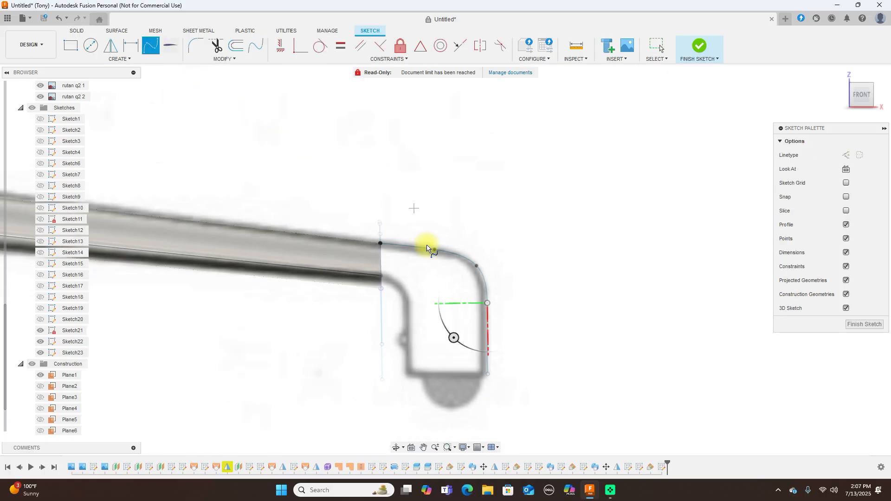
# Draw an inner spline from the inner corner point down to the wheel pant bottom
pyautogui.click(387, 291)
pyautogui.click(397, 288)
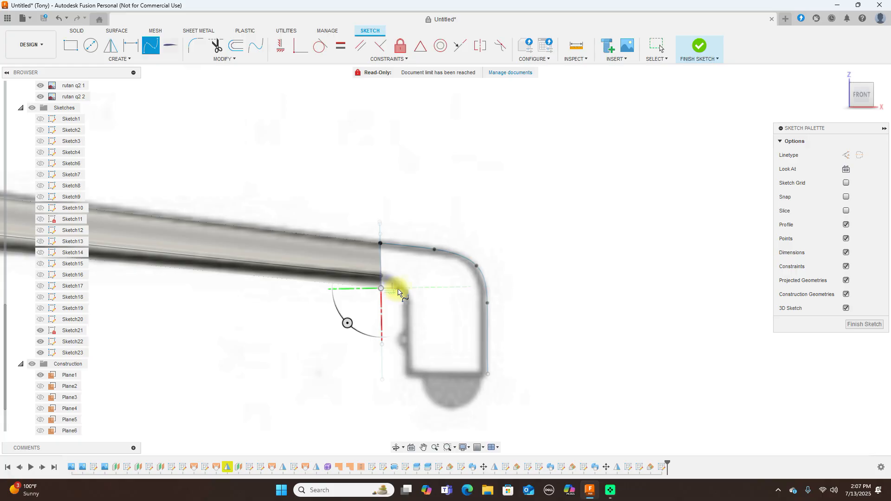
pyautogui.click(407, 302)
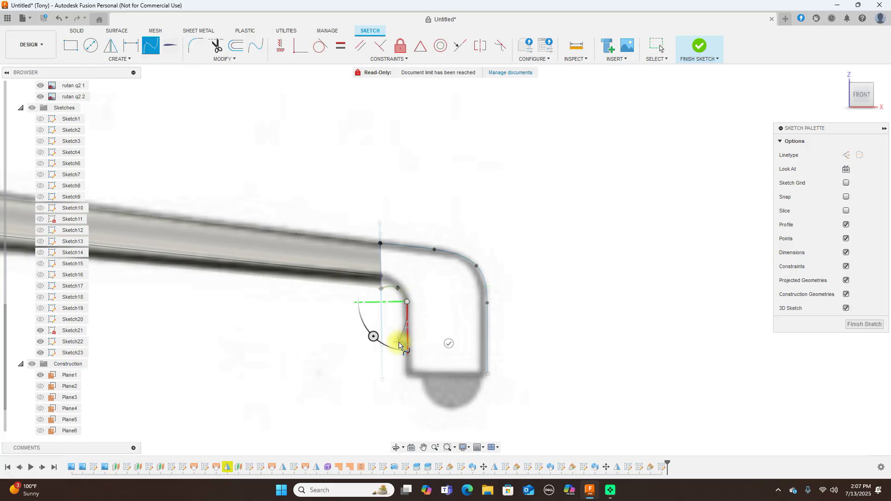
pyautogui.click(407, 343)
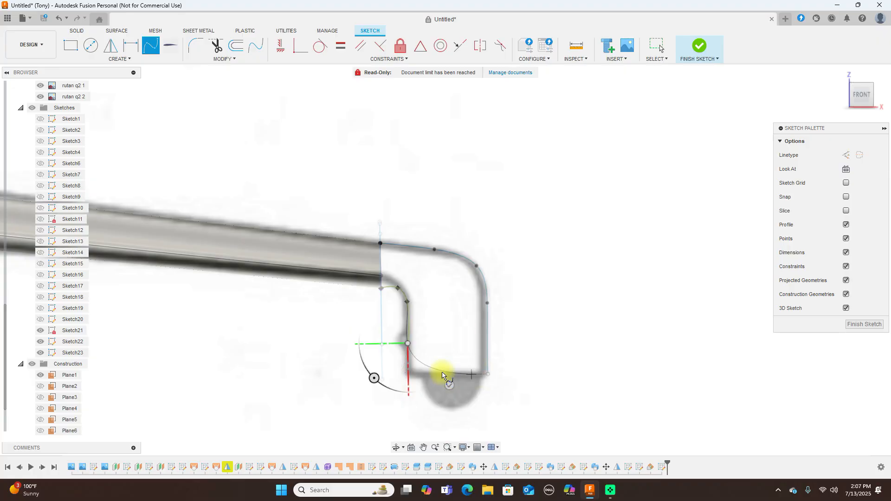
pyautogui.click(408, 375)
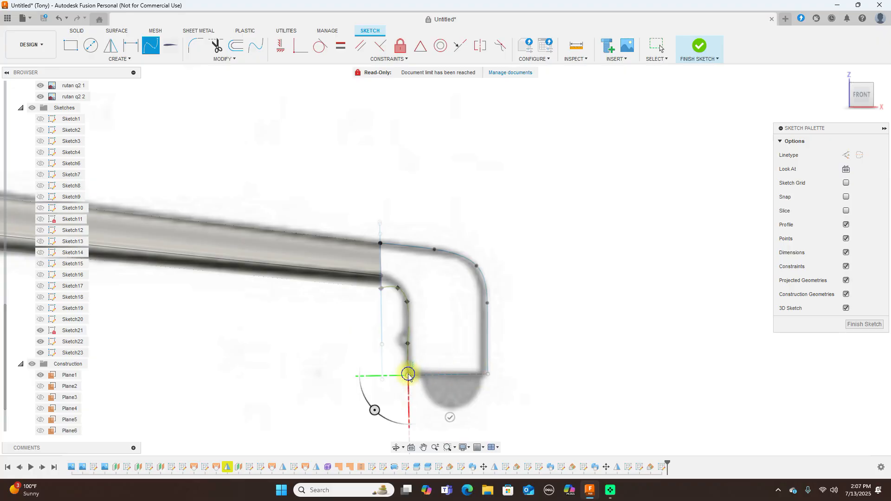
pyautogui.rightClick(408, 375)
pyautogui.click(441, 378)
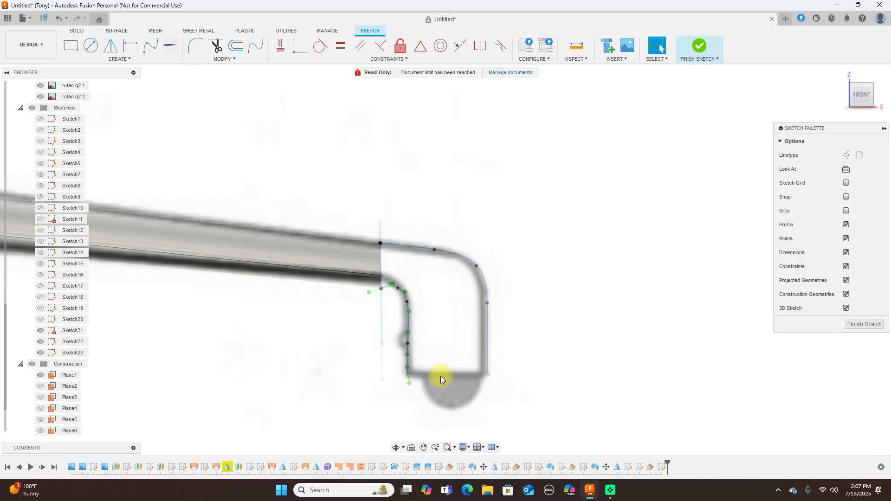
# Check the inner spline's points and finish Sketch23
pyautogui.scroll(1, 514, 272)
pyautogui.click(514, 268)
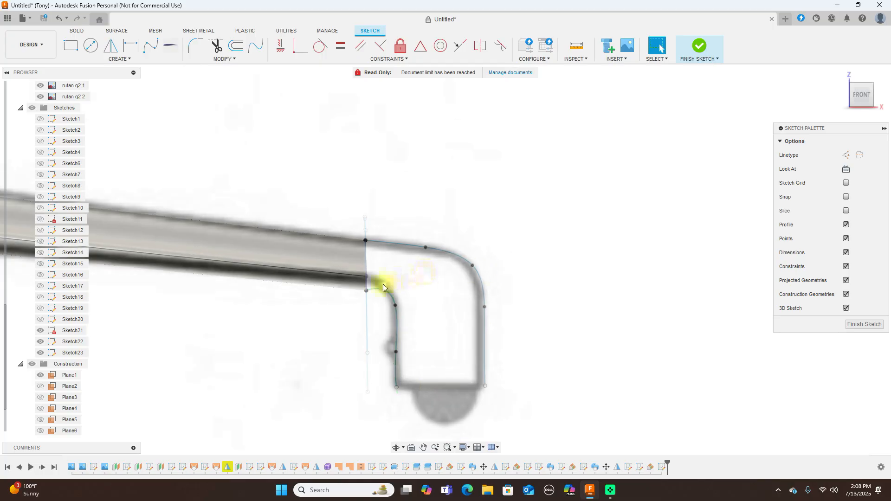
pyautogui.click(385, 293)
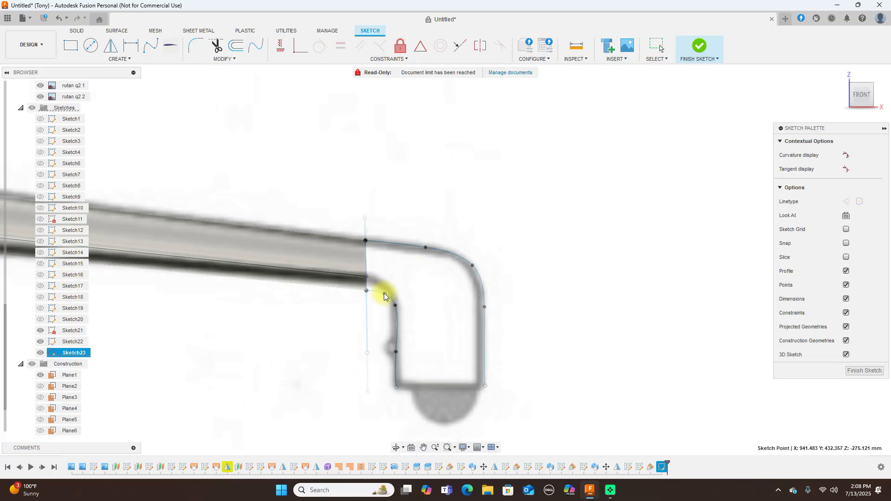
pyautogui.click(397, 307)
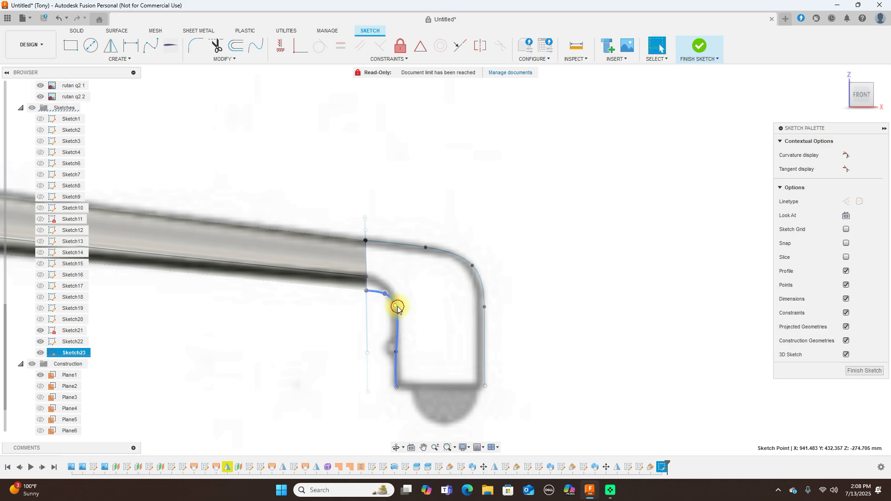
pyautogui.click(393, 310)
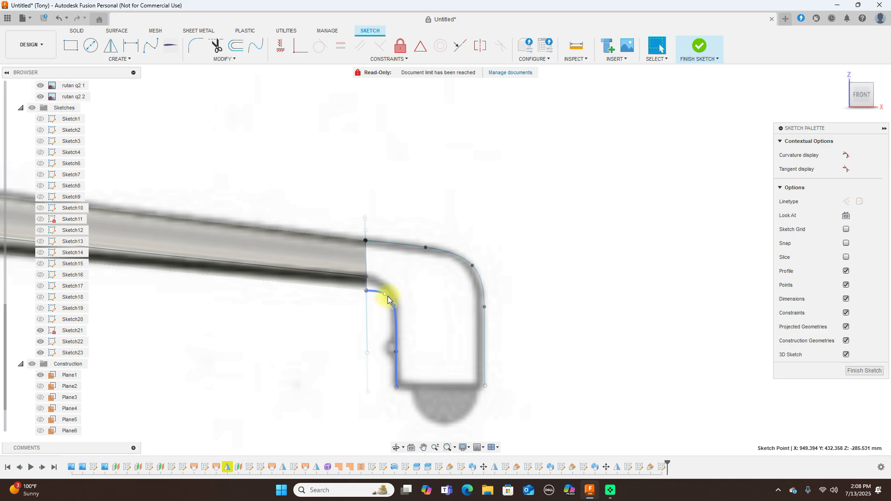
pyautogui.scroll(-1, 587, 300)
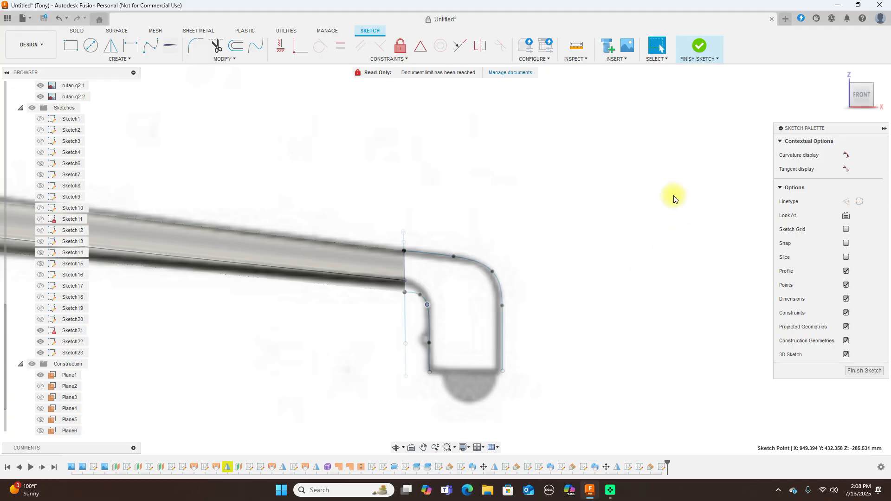
pyautogui.click(698, 46)
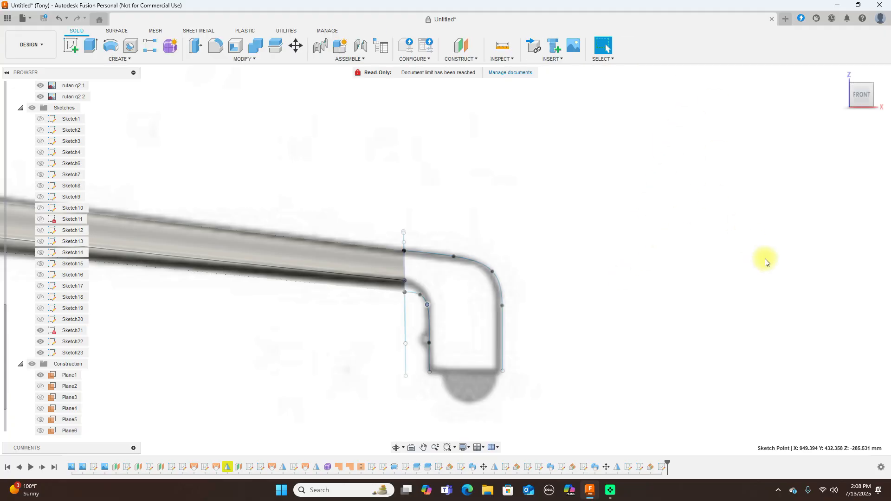
# Start a Surface Sweep, set to Single Path and New Body
pyautogui.scroll(-1, 731, 257)
pyautogui.moveTo(856, 95); pyautogui.dragTo(874, 100)
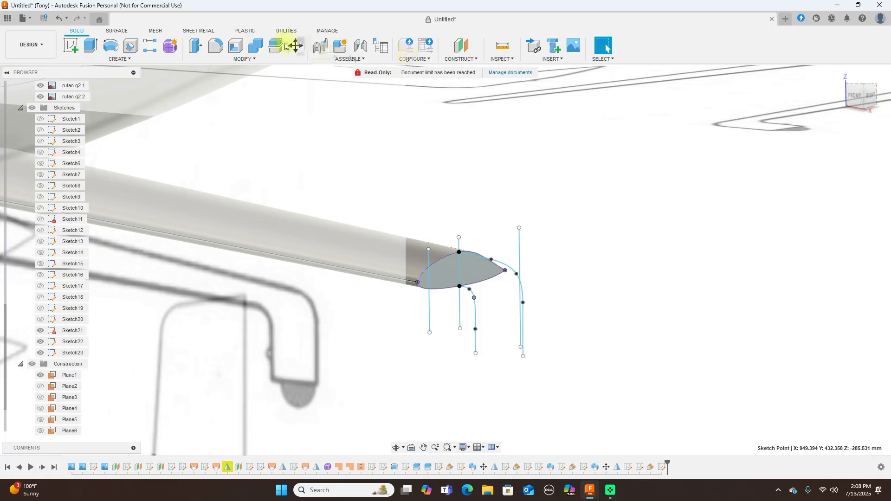
pyautogui.click(119, 30)
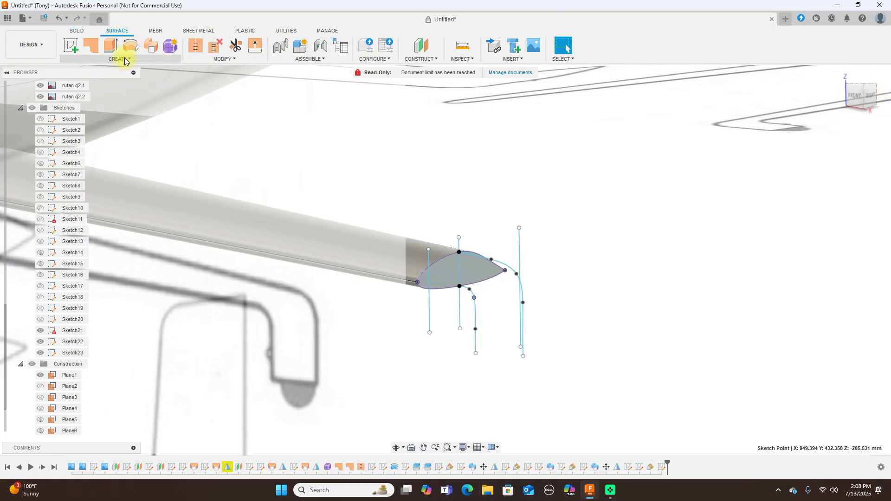
pyautogui.click(120, 59)
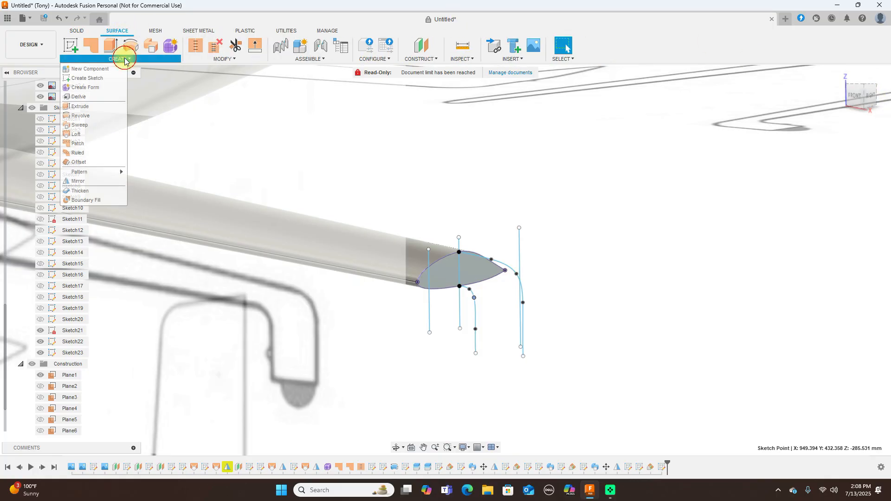
pyautogui.click(91, 125)
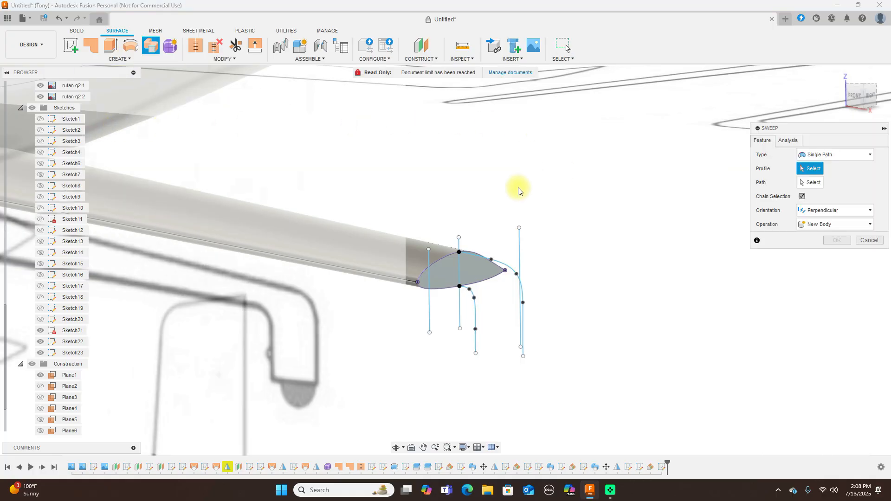
# Set up a Path + Guide Rail sweep of the airfoil along the inner spline, using the outer spline as rail
pyautogui.click(465, 269)
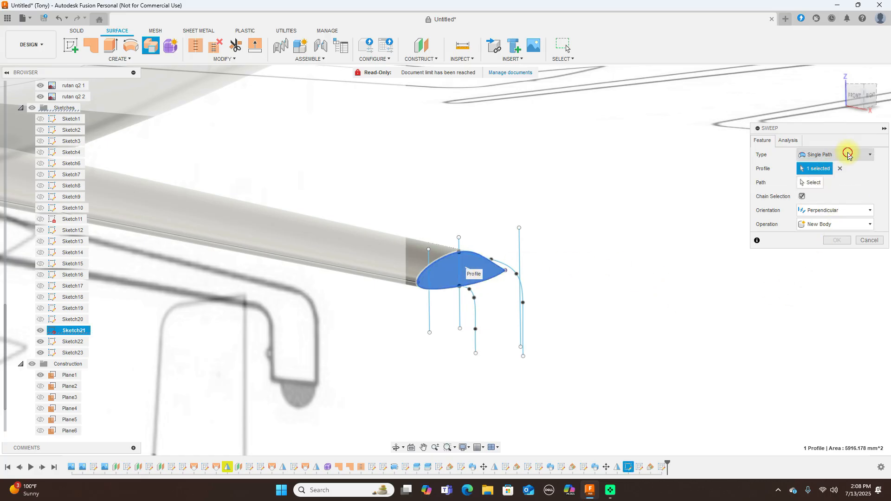
pyautogui.click(848, 154)
pyautogui.click(843, 174)
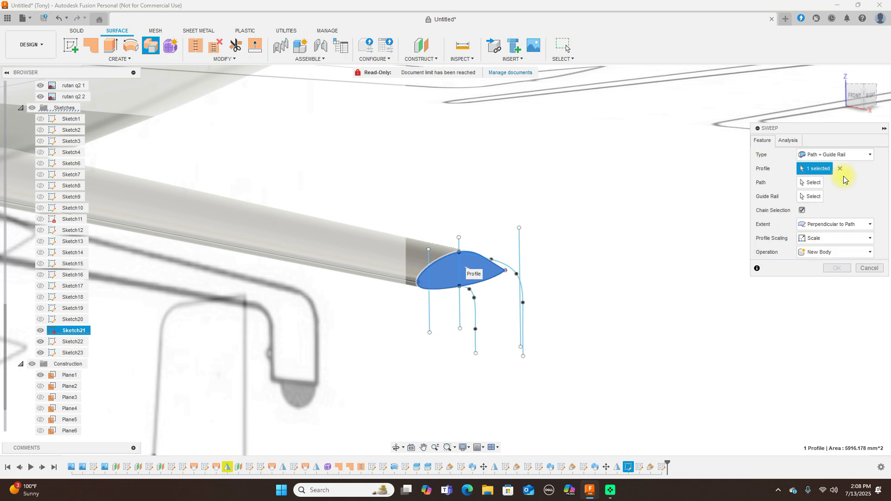
pyautogui.click(812, 182)
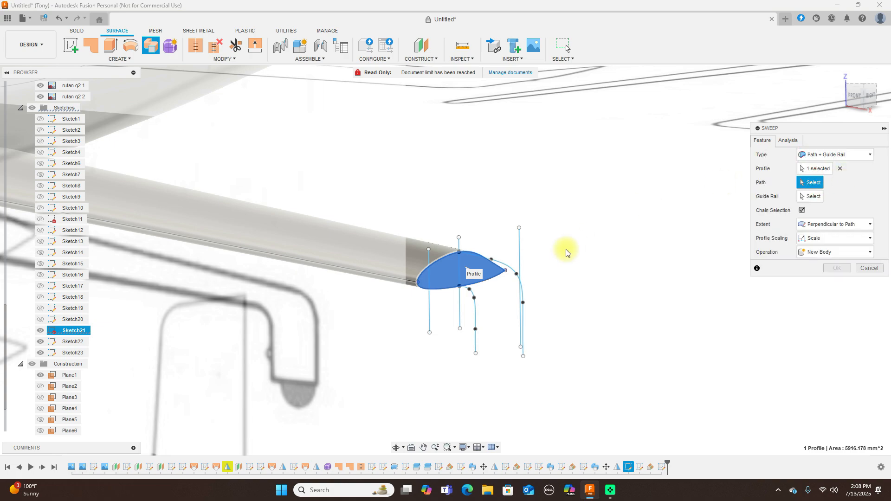
pyautogui.click(475, 314)
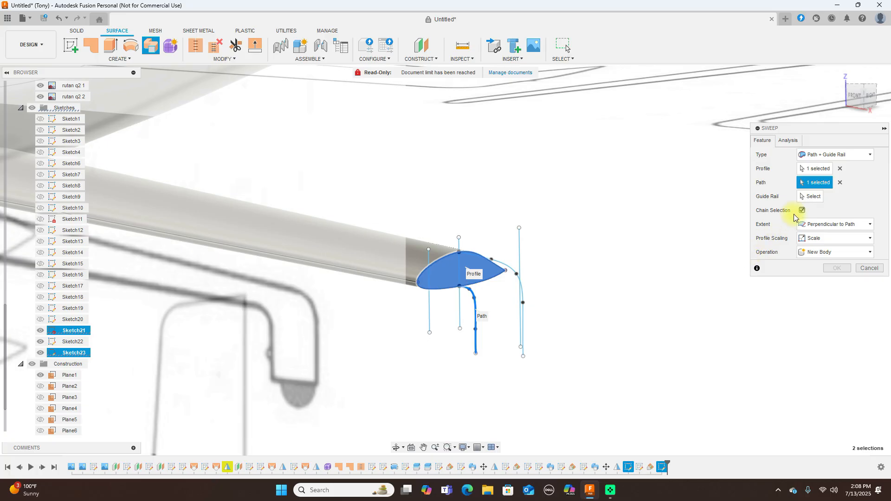
pyautogui.click(809, 196)
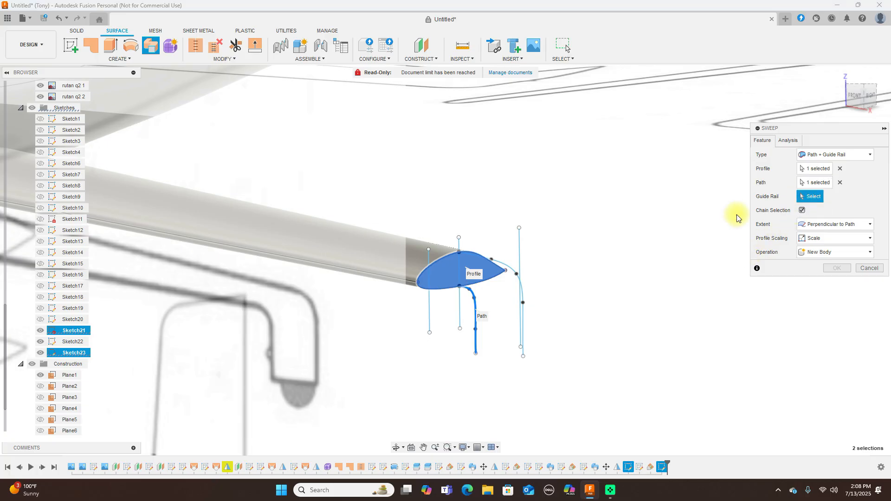
pyautogui.click(501, 265)
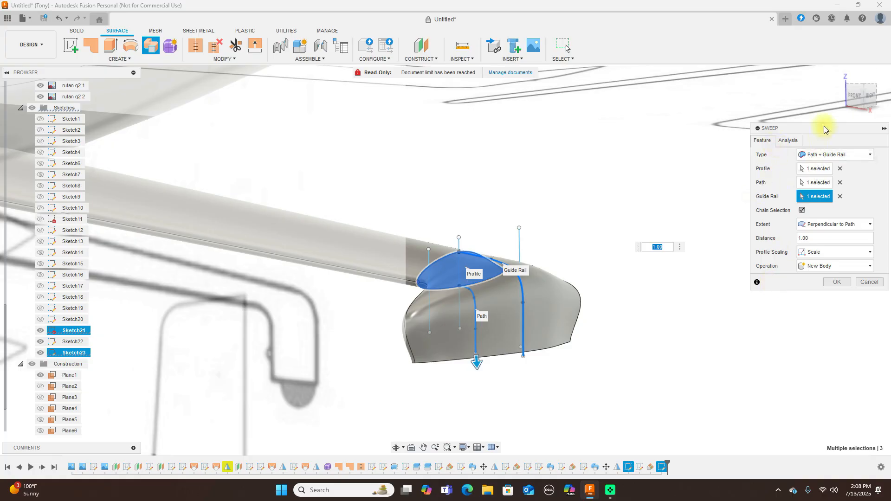
# Check the sweep preview from front, right and top views, then cancel it
pyautogui.click(855, 90)
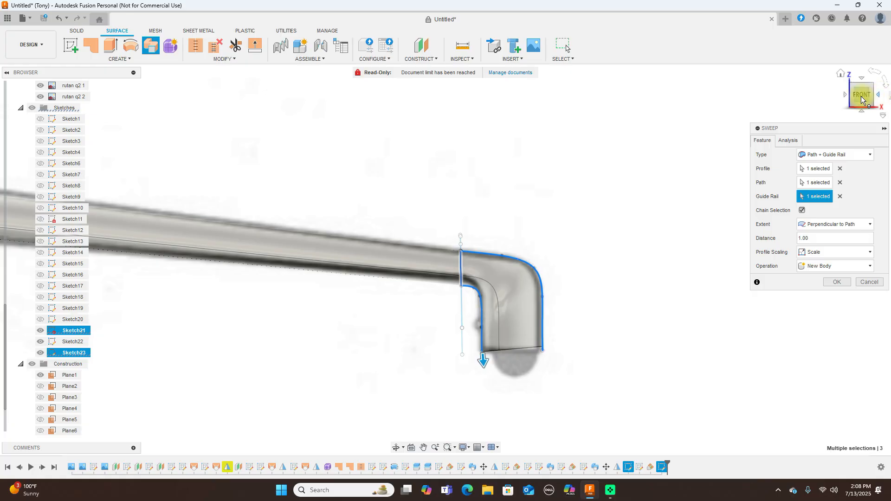
pyautogui.click(845, 96)
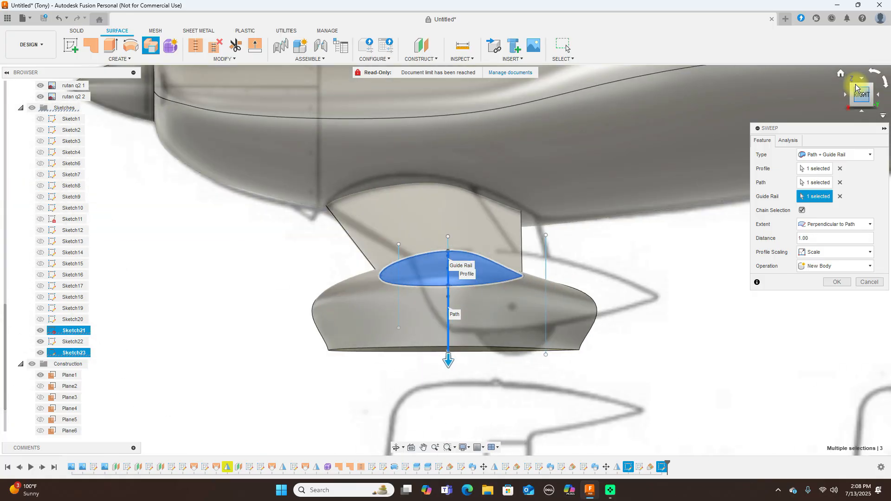
pyautogui.click(862, 81)
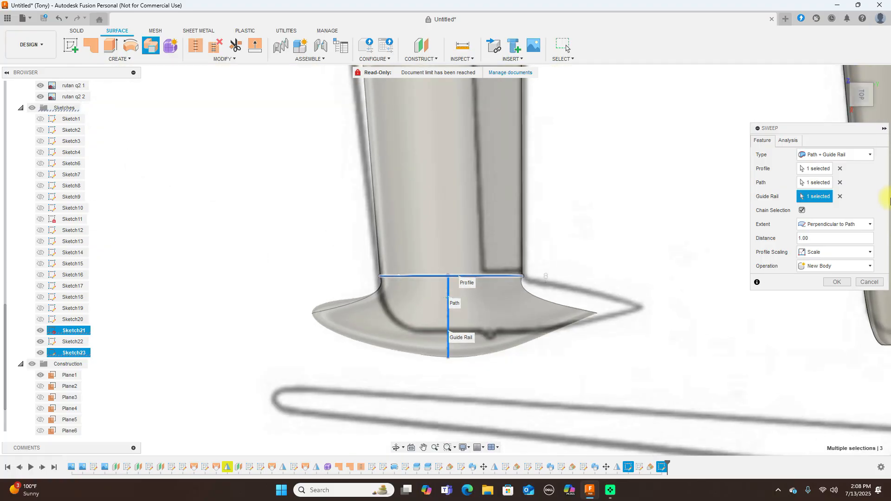
pyautogui.click(870, 282)
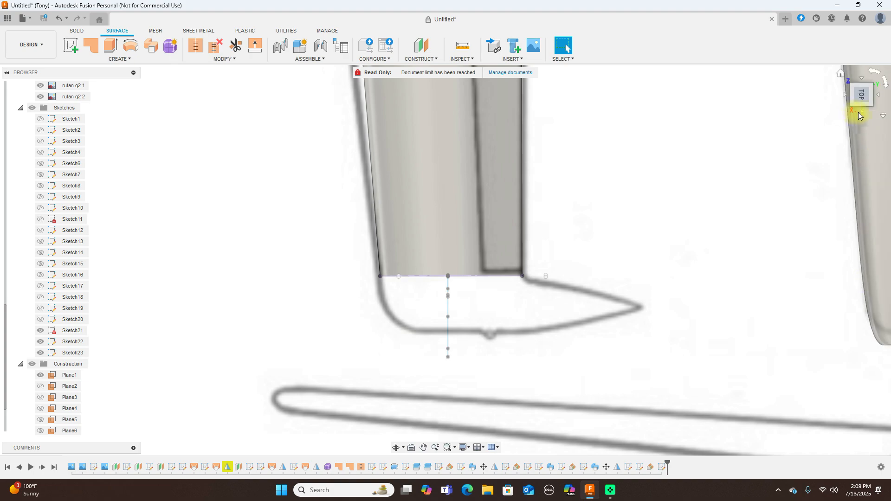
# Create a Plane at Angle hinged on the left vertical sketch line below the scoop
pyautogui.click(862, 110)
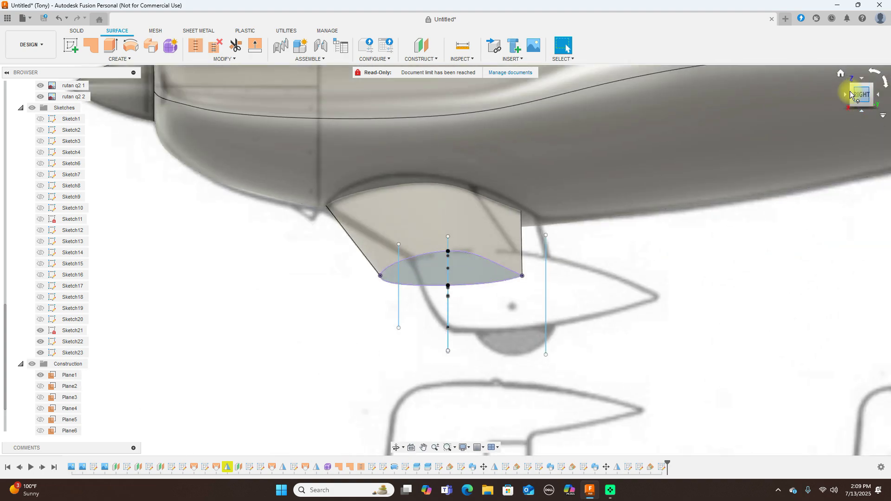
pyautogui.click(845, 94)
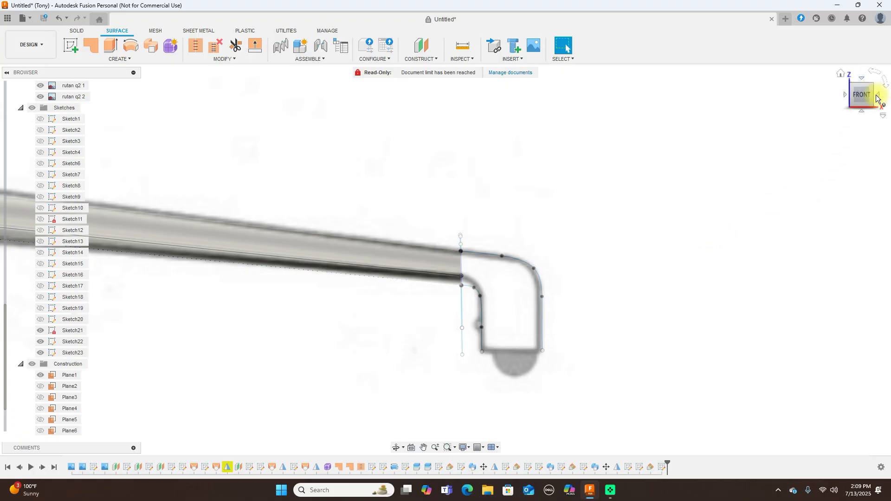
pyautogui.click(876, 96)
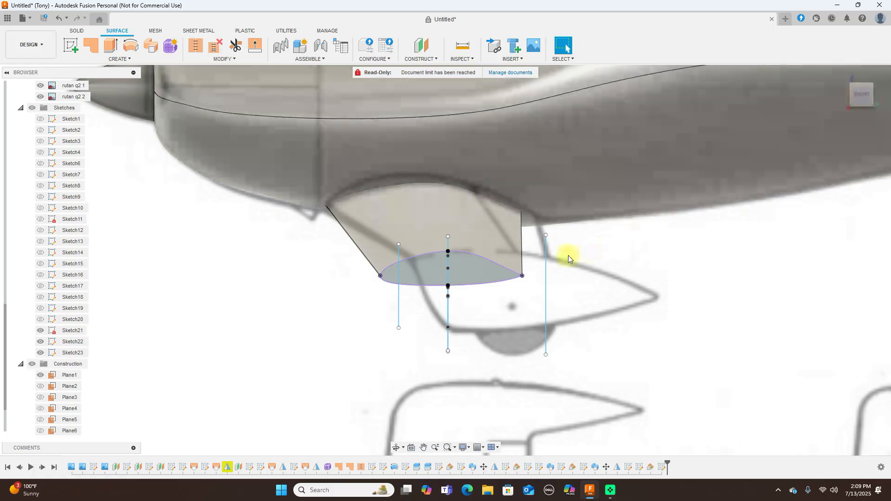
pyautogui.click(429, 59)
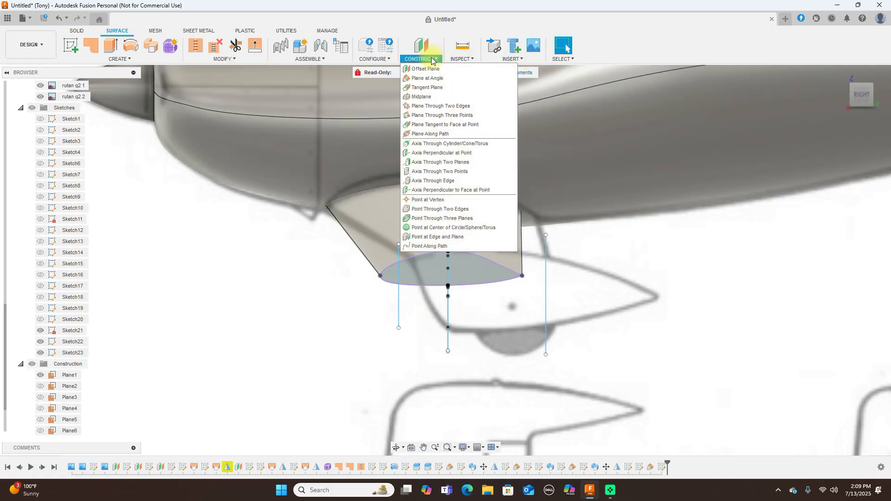
pyautogui.click(434, 79)
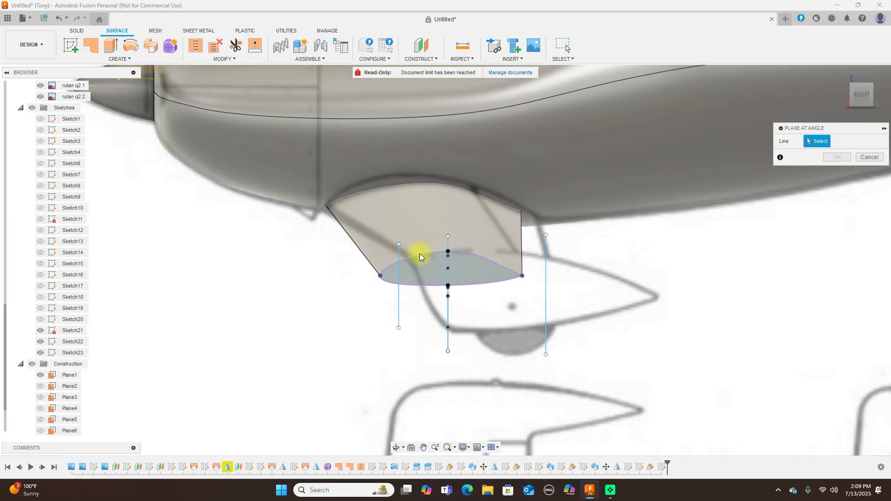
pyautogui.click(399, 304)
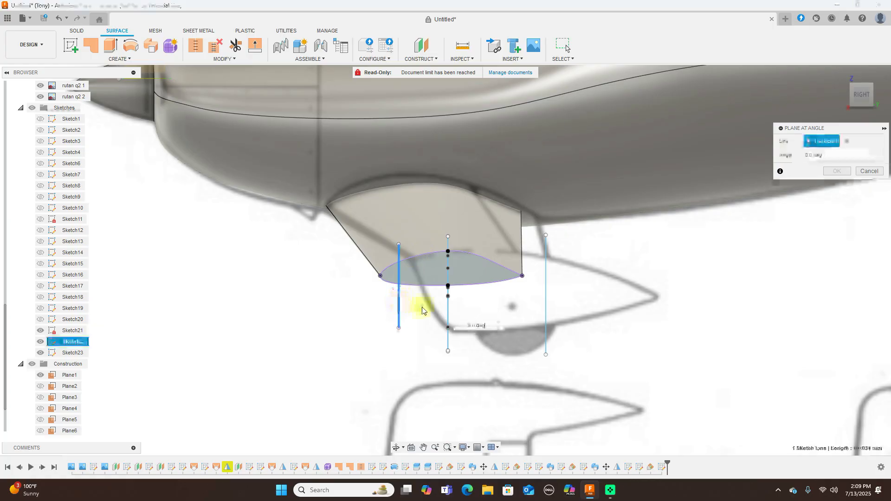
pyautogui.click(837, 170)
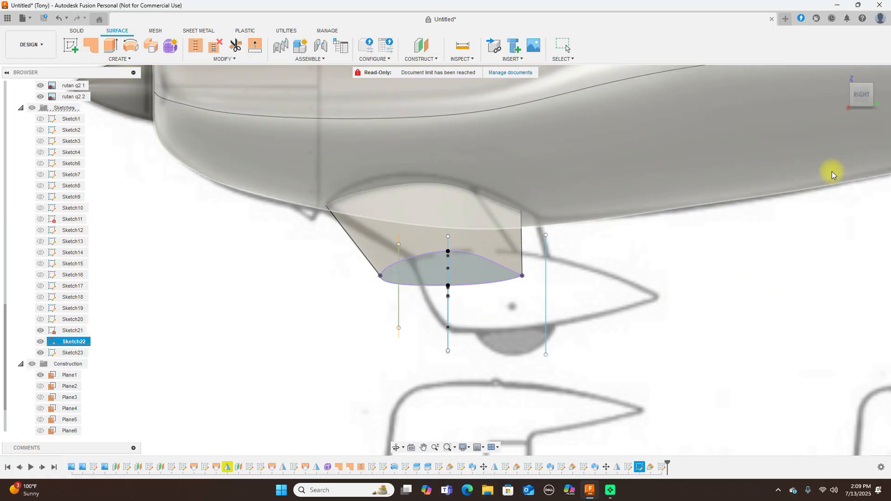
pyautogui.moveTo(854, 100); pyautogui.dragTo(28, 112)
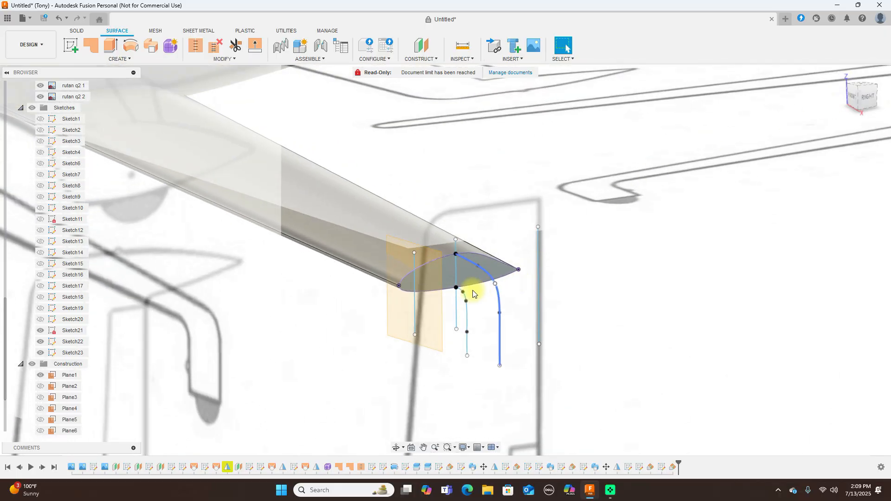
# Start Sketch24 on the new angled plane and frame the canard tip airfoil from the front-right
pyautogui.click(427, 292)
pyautogui.click(72, 45)
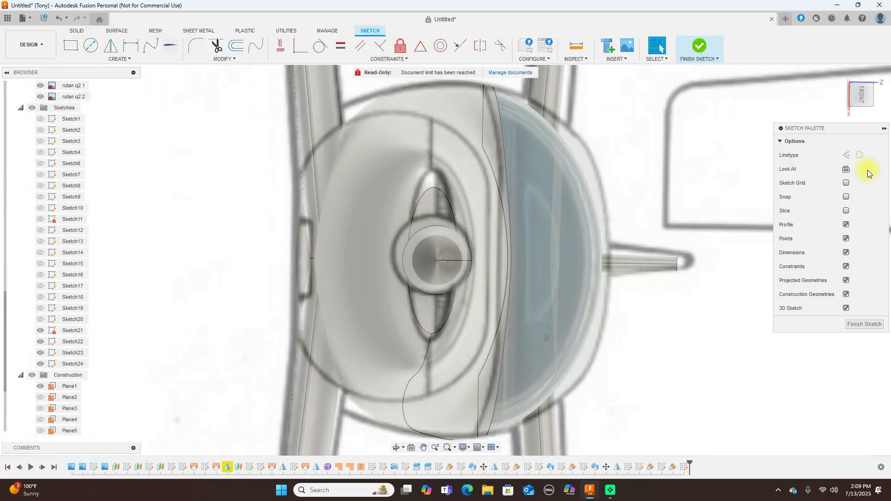
pyautogui.click(868, 78)
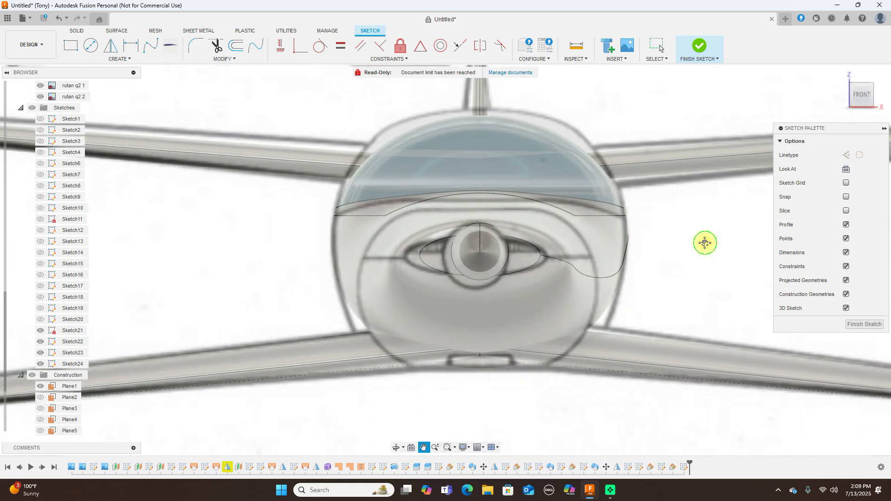
pyautogui.moveTo(704, 242); pyautogui.dragTo(546, 219, button='middle')
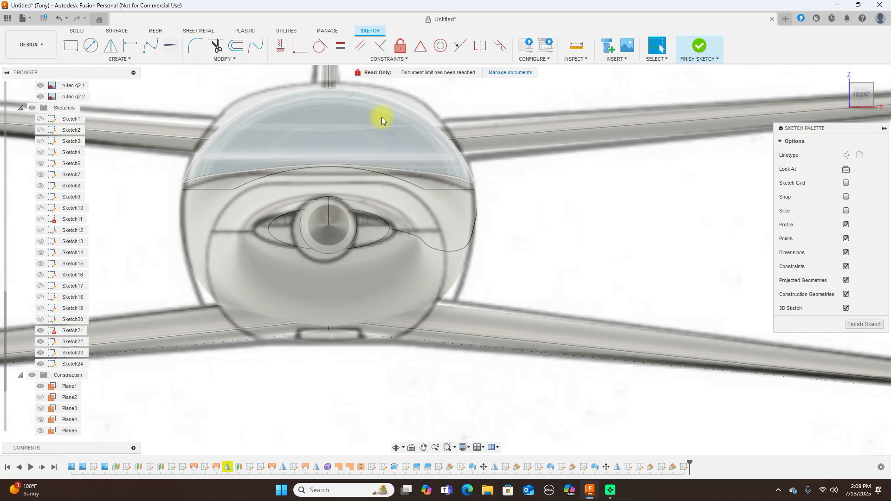
pyautogui.scroll(-2, 537, 179)
pyautogui.moveTo(587, 193); pyautogui.dragTo(483, 153, button='middle')
pyautogui.moveTo(616, 163); pyautogui.dragTo(475, 164, button='middle')
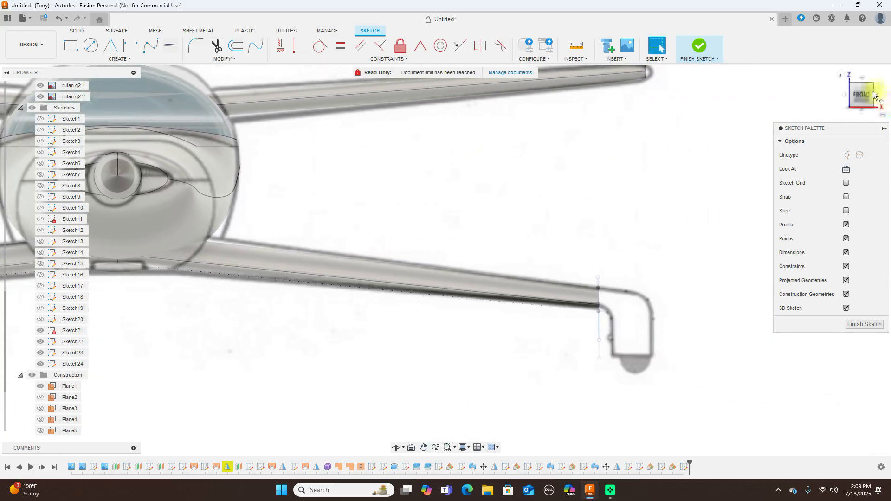
pyautogui.moveTo(866, 94); pyautogui.dragTo(814, 98)
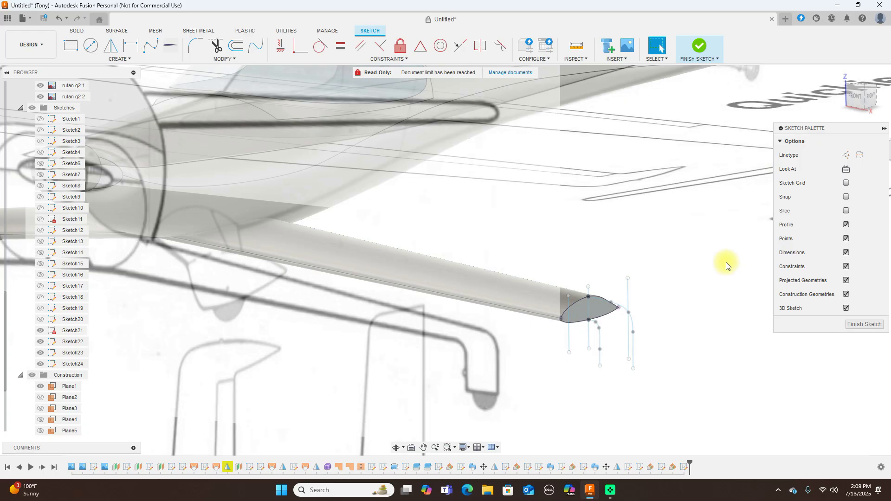
pyautogui.scroll(4, 725, 263)
pyautogui.moveTo(692, 264); pyautogui.dragTo(722, 215, button='middle')
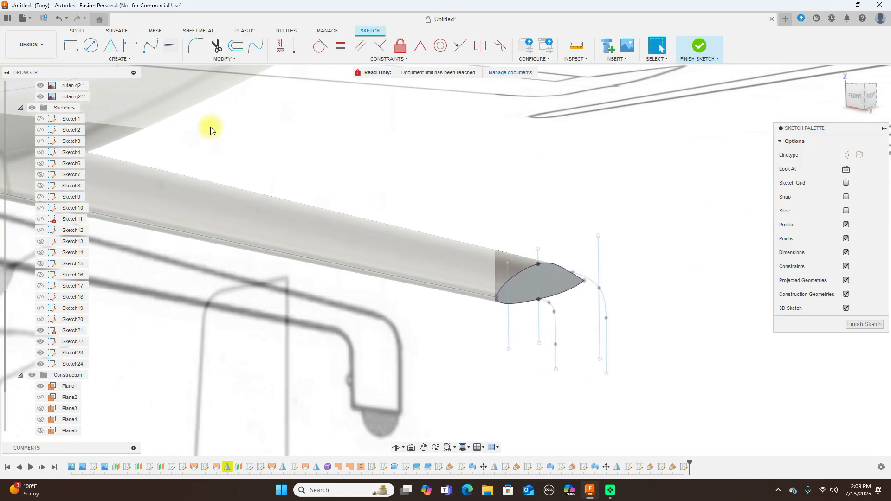
# Intersect the tip airfoil's upper and lower profile curves into Sketch24
pyautogui.click(139, 60)
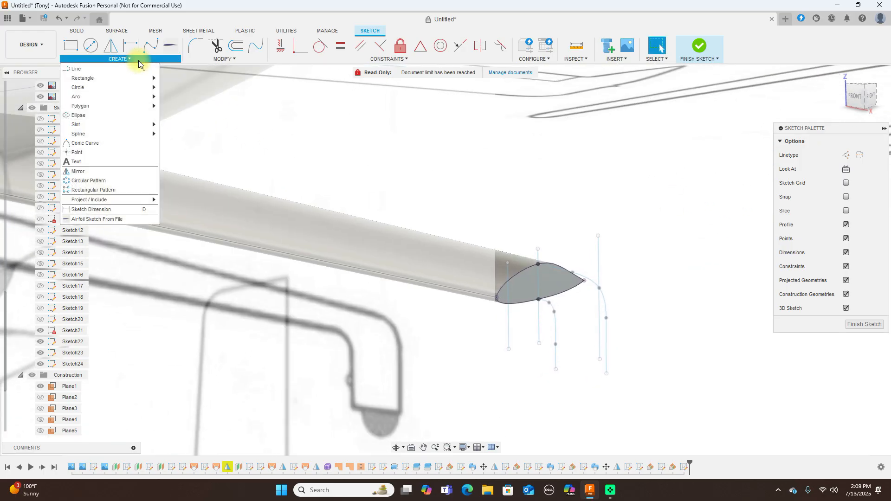
pyautogui.moveTo(133, 206)
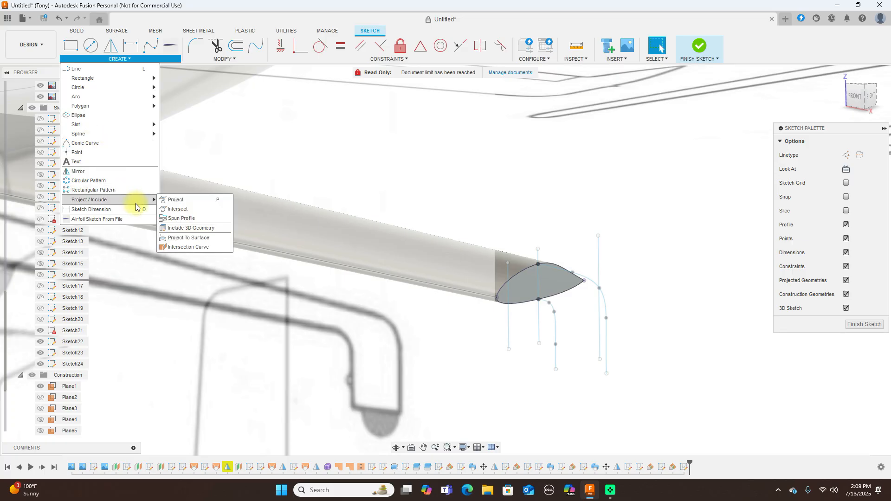
pyautogui.click(176, 208)
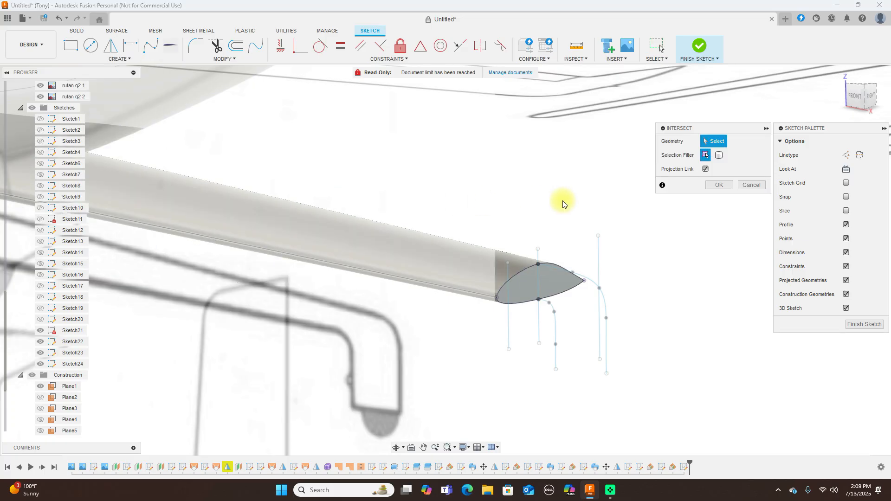
pyautogui.click(523, 273)
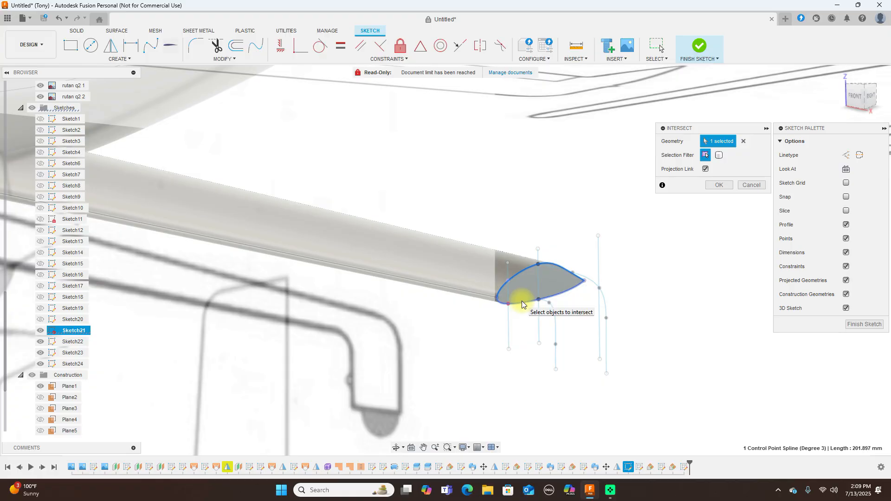
pyautogui.click(717, 185)
pyautogui.click(850, 91)
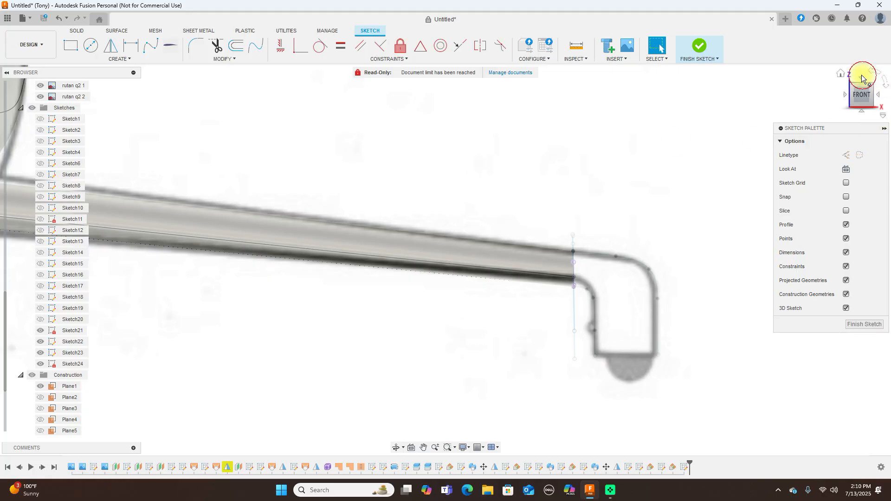
# Draw a fit-point spline from the tip tube end around the outer corner and down the wheel pant edge
pyautogui.click(862, 77)
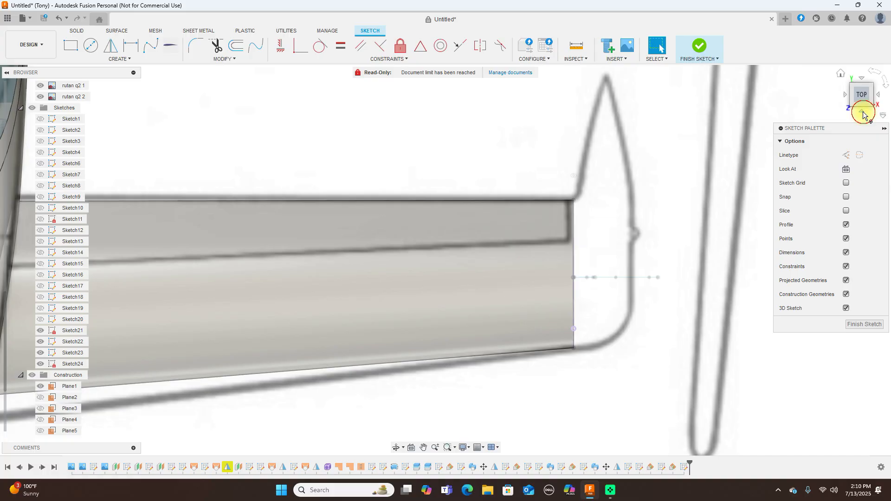
pyautogui.click(862, 112)
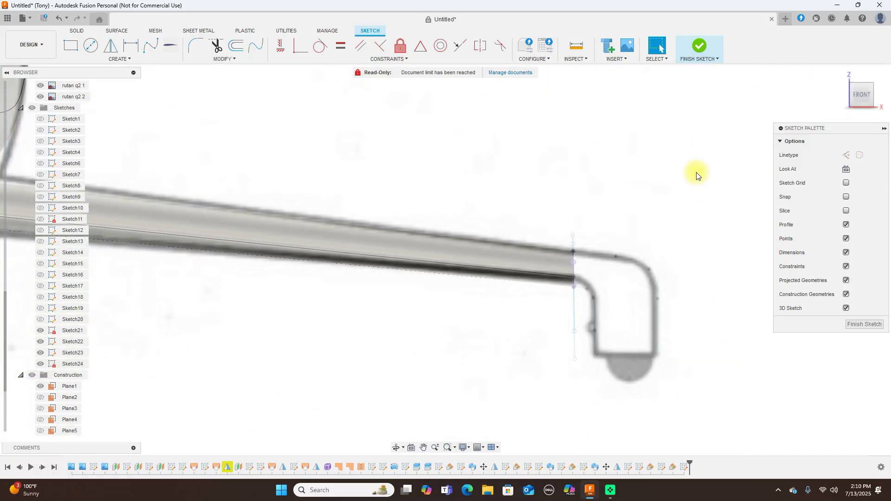
pyautogui.click(151, 45)
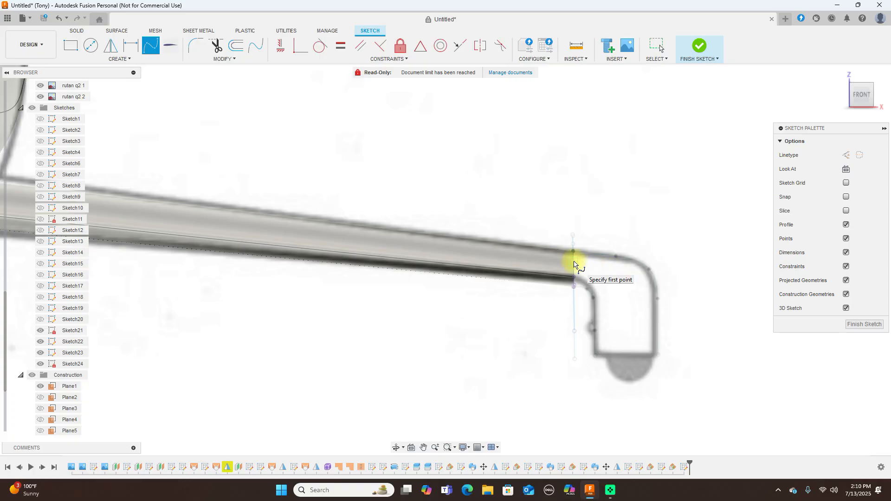
pyautogui.click(573, 262)
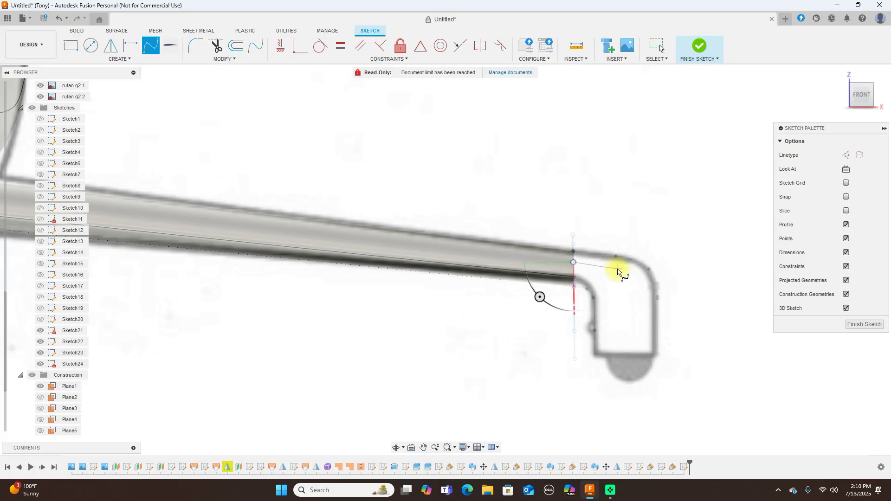
pyautogui.click(617, 269)
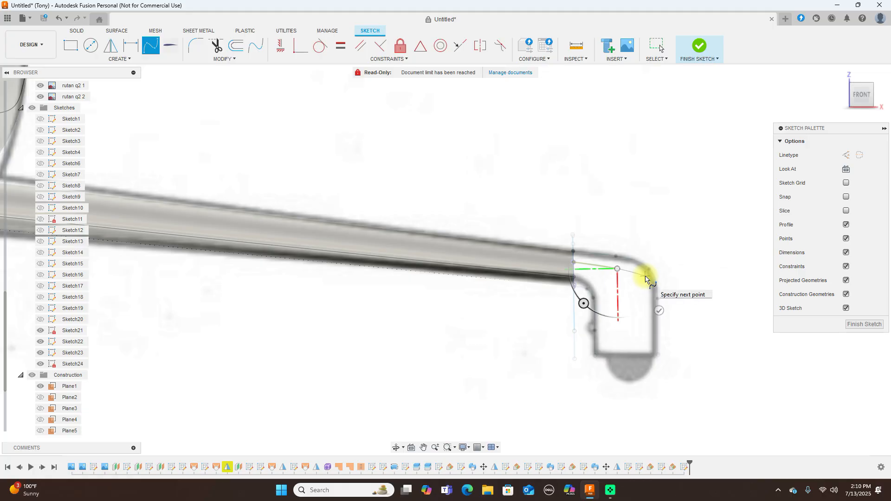
pyautogui.click(645, 277)
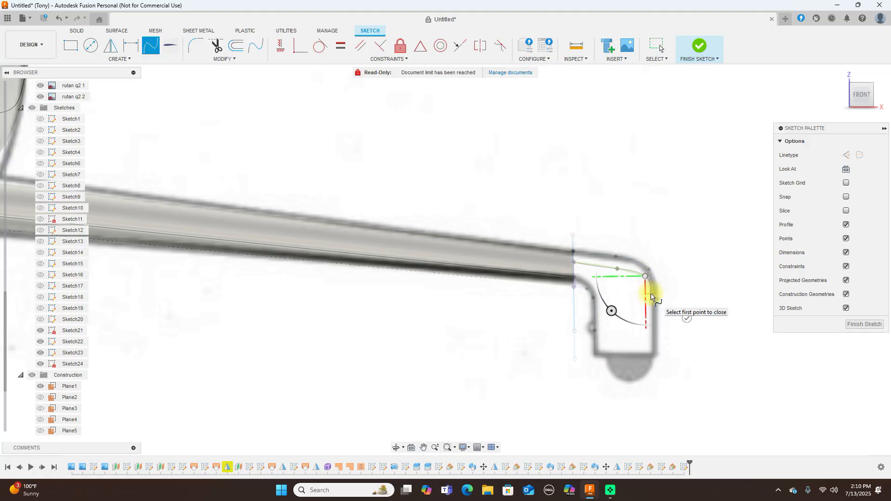
pyautogui.click(651, 294)
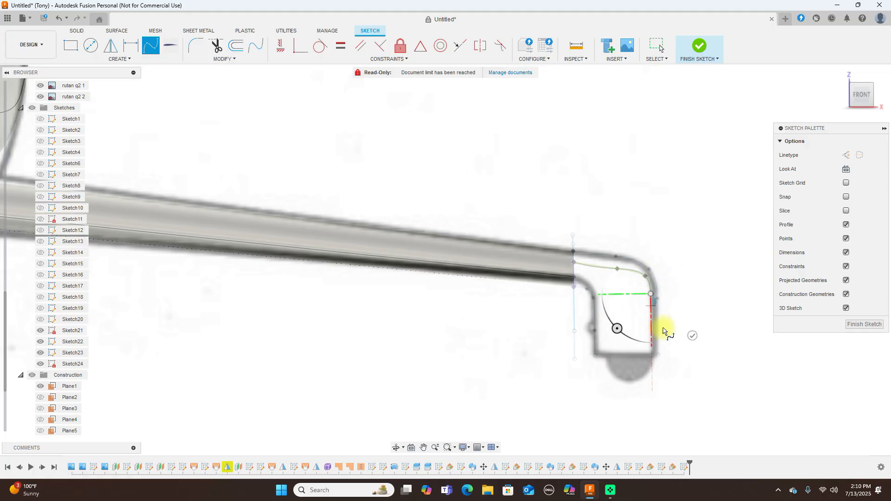
pyautogui.scroll(2, 659, 357)
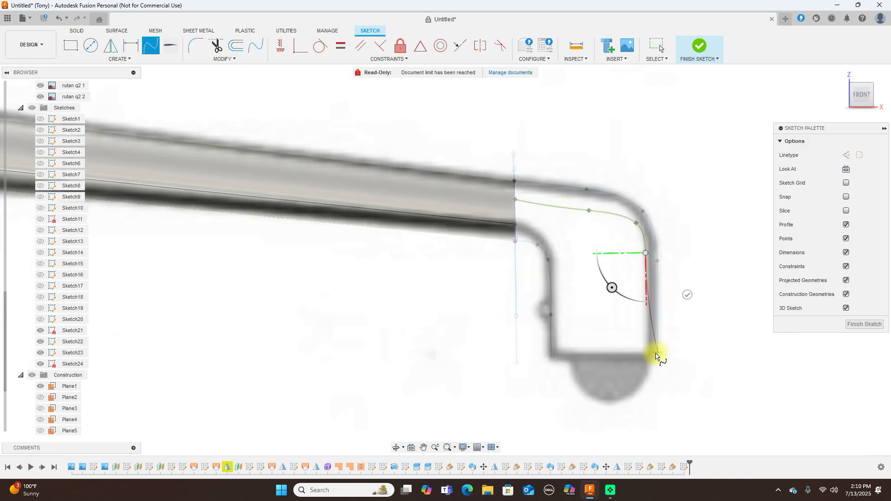
pyautogui.rightClick(659, 357)
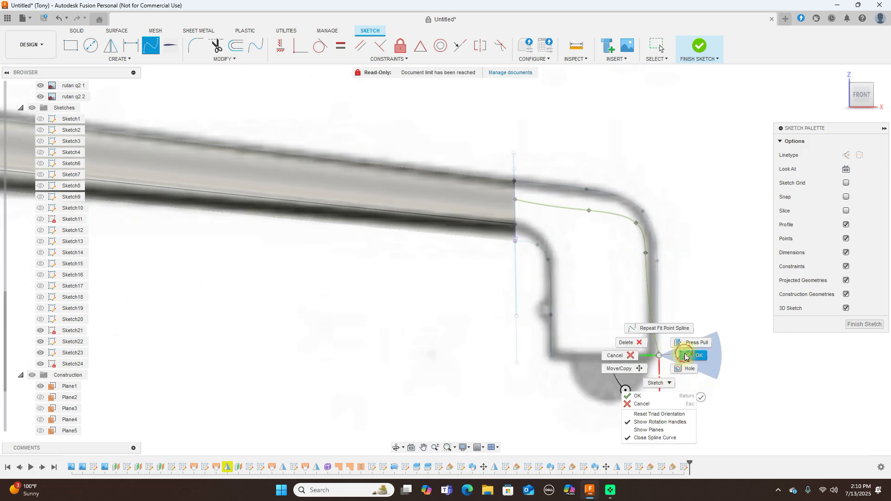
pyautogui.click(680, 355)
# Drag the guide spline's fit points onto the wheel pant outline, snapping its end to the bottom-right corner
pyautogui.moveTo(648, 253); pyautogui.dragTo(654, 250)
pyautogui.moveTo(634, 220); pyautogui.dragTo(644, 219)
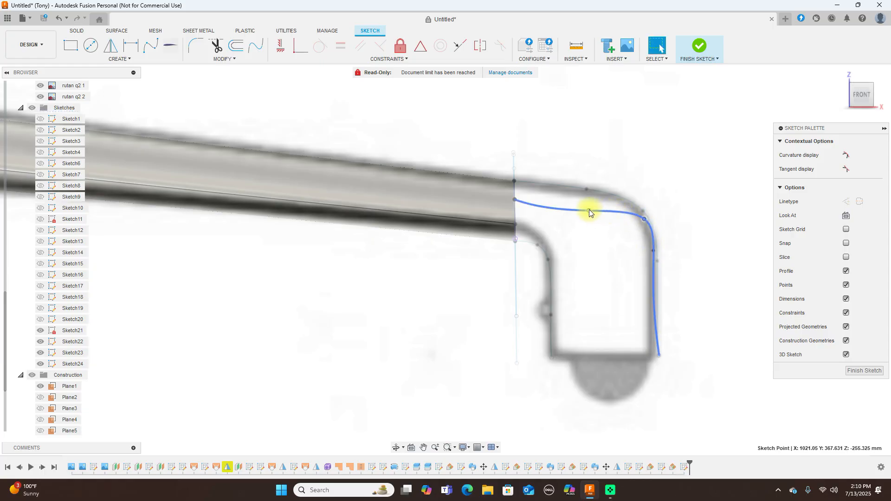
pyautogui.moveTo(589, 210); pyautogui.dragTo(589, 204)
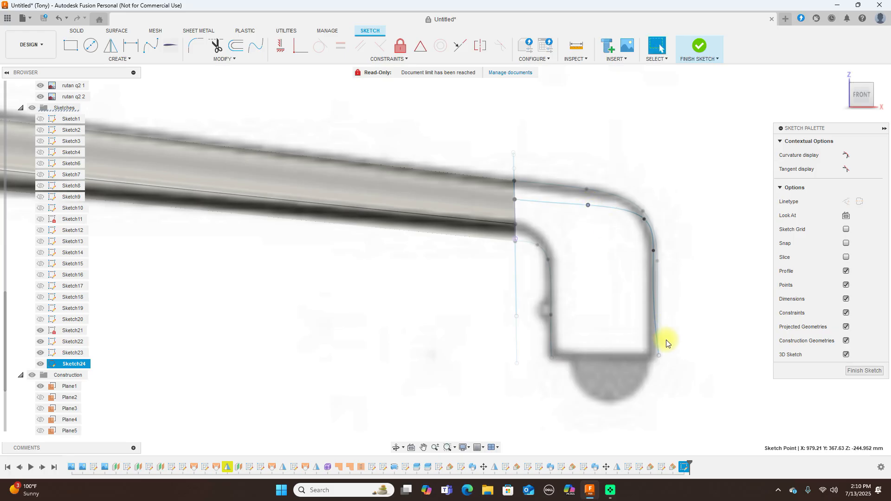
pyautogui.moveTo(657, 354); pyautogui.dragTo(658, 356)
pyautogui.moveTo(656, 252)
pyautogui.mouseDown()
pyautogui.moveTo(660, 247)
pyautogui.moveTo(658, 260)
pyautogui.mouseUp()
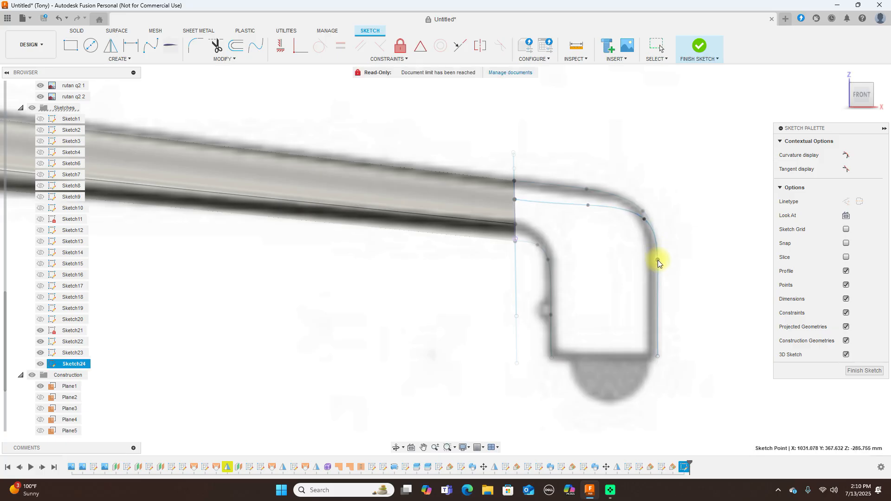
pyautogui.moveTo(644, 218)
pyautogui.mouseDown()
pyautogui.moveTo(591, 201)
pyautogui.moveTo(553, 202)
pyautogui.moveTo(600, 203)
pyautogui.mouseUp()
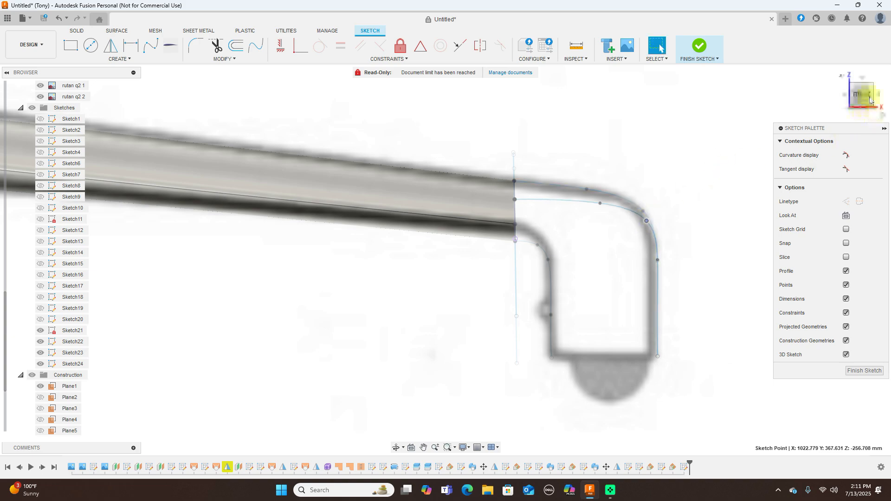
# Finish the sketch and inspect the guide spline from right, front and orbited views
pyautogui.click(695, 54)
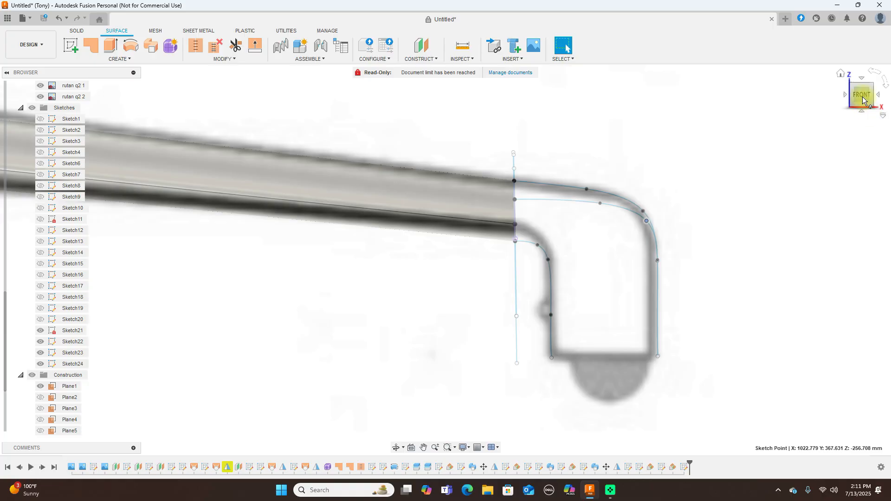
pyautogui.click(879, 98)
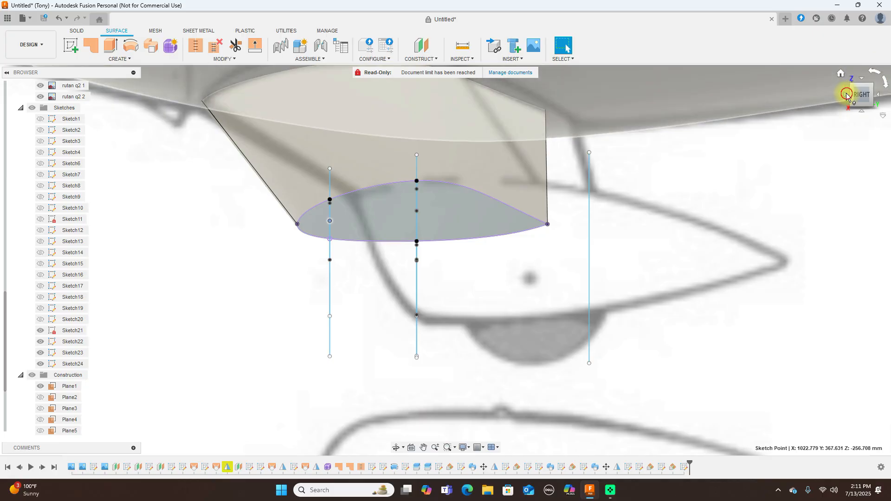
pyautogui.click(845, 95)
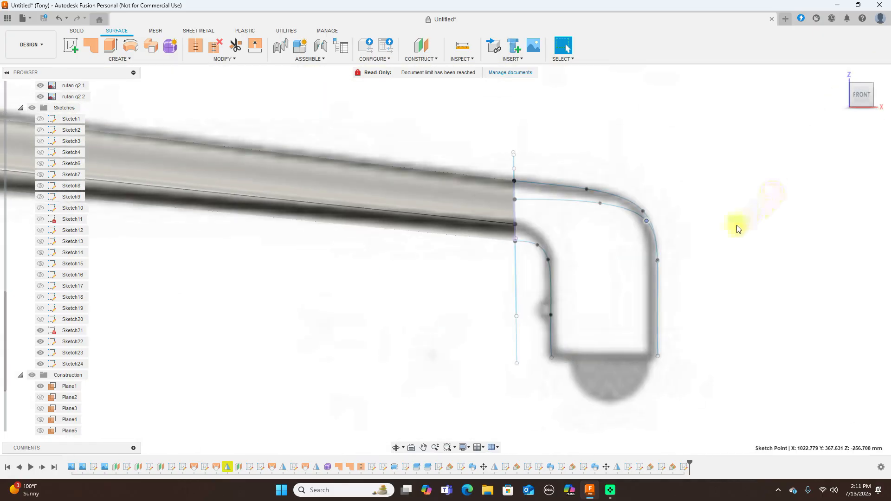
pyautogui.moveTo(857, 95); pyautogui.dragTo(844, 98)
pyautogui.keyDown('shift'); pyautogui.moveTo(828, 100); pyautogui.dragTo(782, 302, button='middle'); pyautogui.keyUp('shift')
# Roll the timeline marker to the latest feature and reopen Sketch24 for editing
pyautogui.click(858, 6)
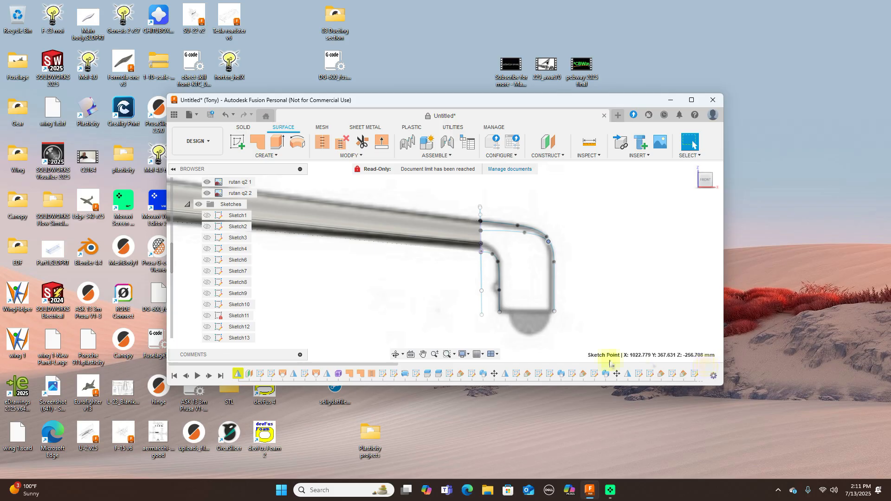
pyautogui.moveTo(393, 369)
pyautogui.mouseDown()
pyautogui.moveTo(577, 357)
pyautogui.moveTo(726, 361)
pyautogui.mouseUp()
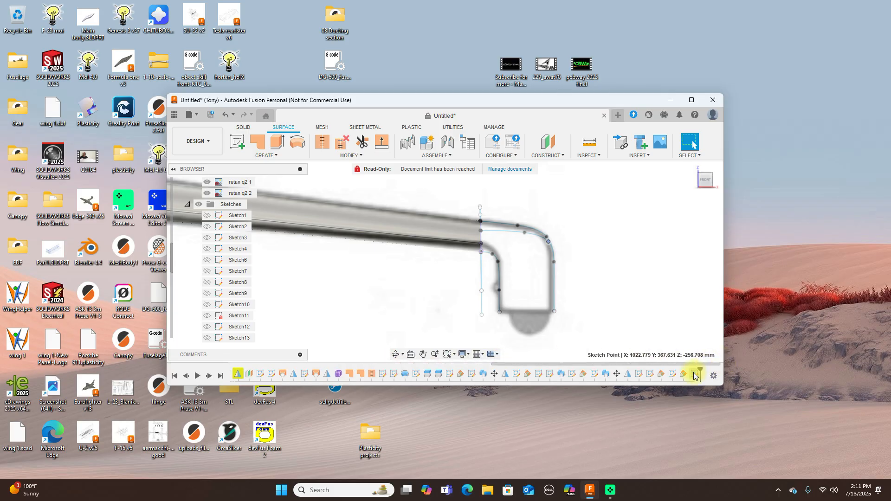
pyautogui.rightClick(693, 374)
pyautogui.click(718, 393)
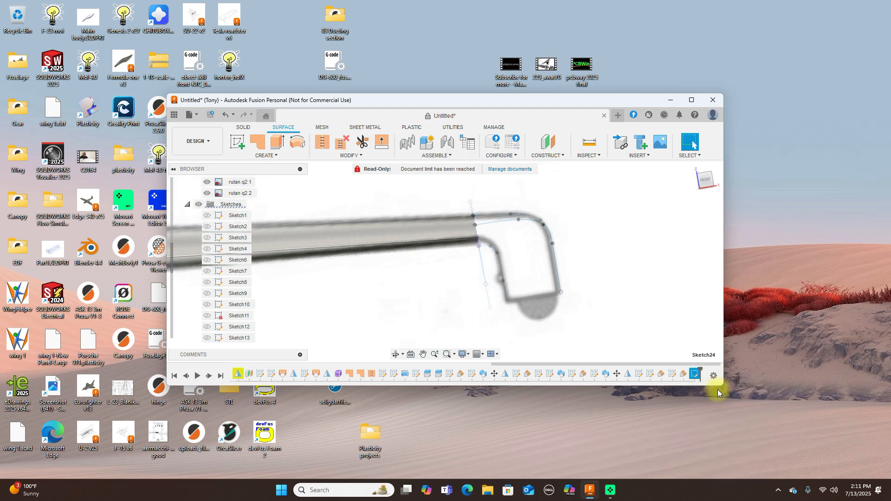
pyautogui.click(691, 100)
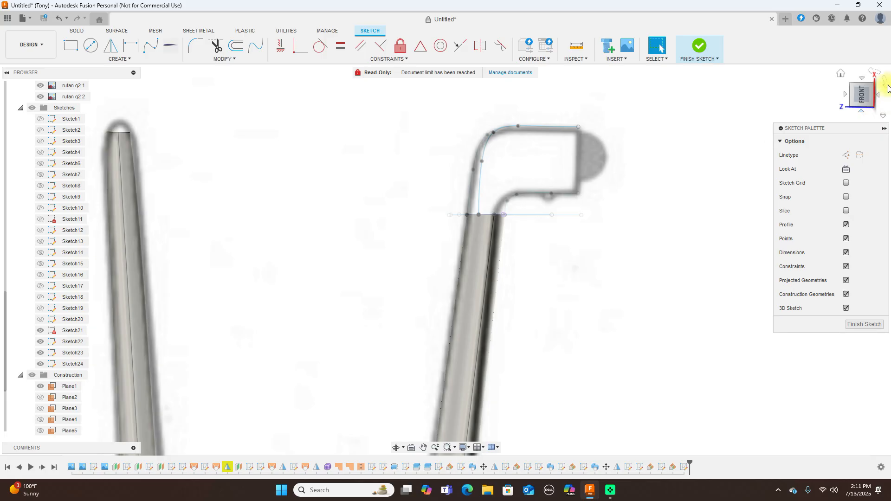
# Trace a second fit-point spline from the leg line's endpoint along the inner bend to the wheel pant bottom
pyautogui.click(872, 89)
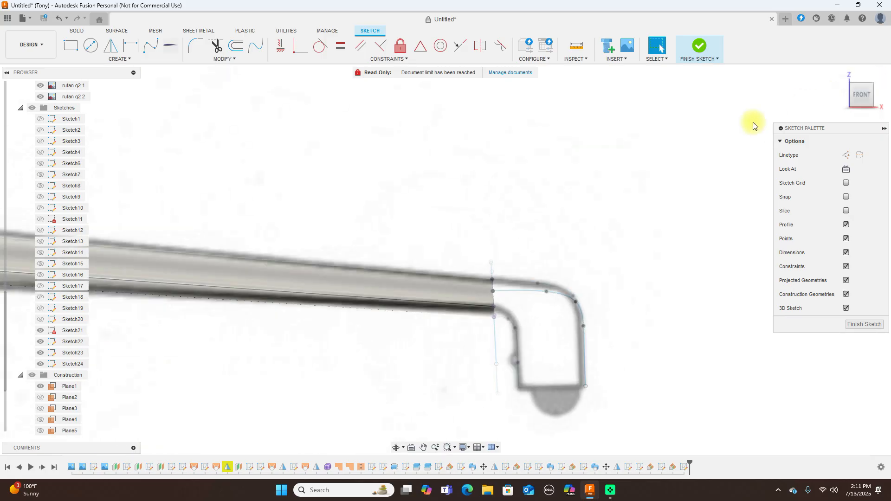
pyautogui.moveTo(589, 254); pyautogui.dragTo(613, 195, button='middle')
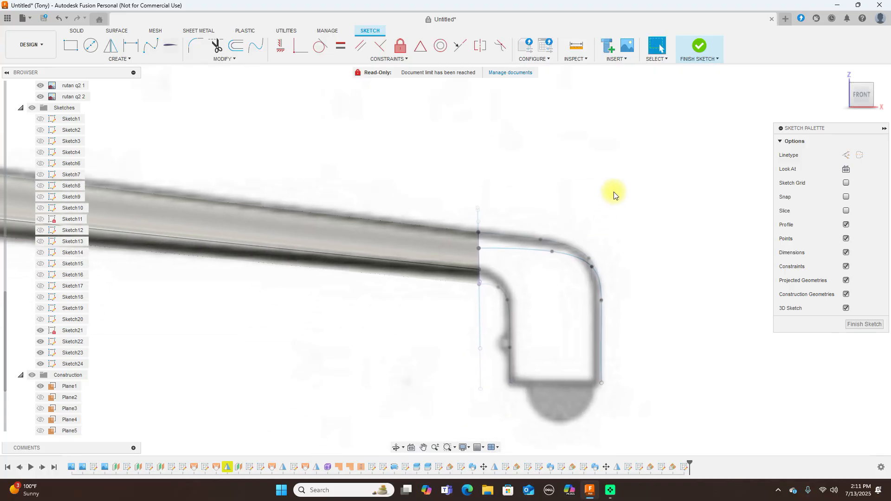
pyautogui.scroll(1, 604, 200)
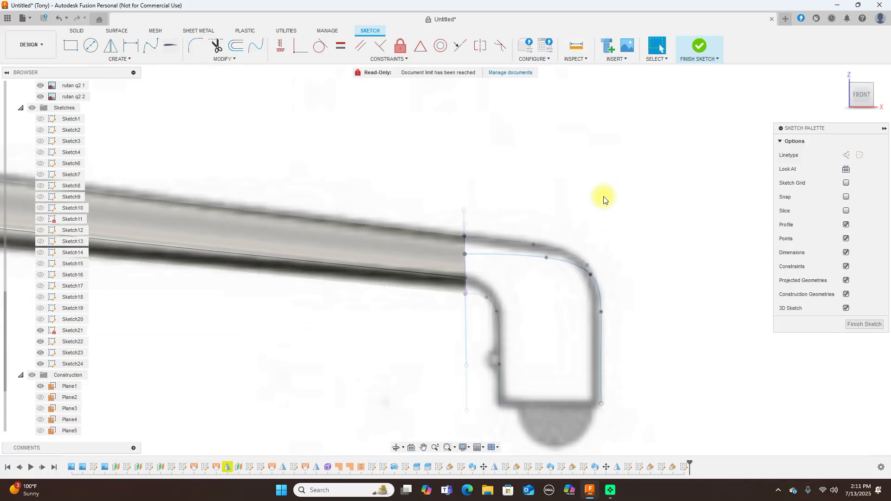
pyautogui.click(157, 47)
pyautogui.click(466, 292)
pyautogui.scroll(2, 484, 296)
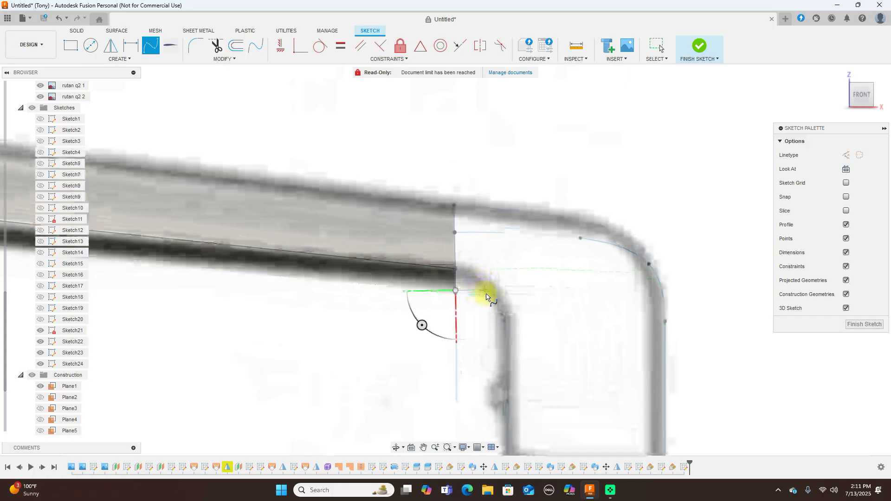
pyautogui.scroll(2, 483, 297)
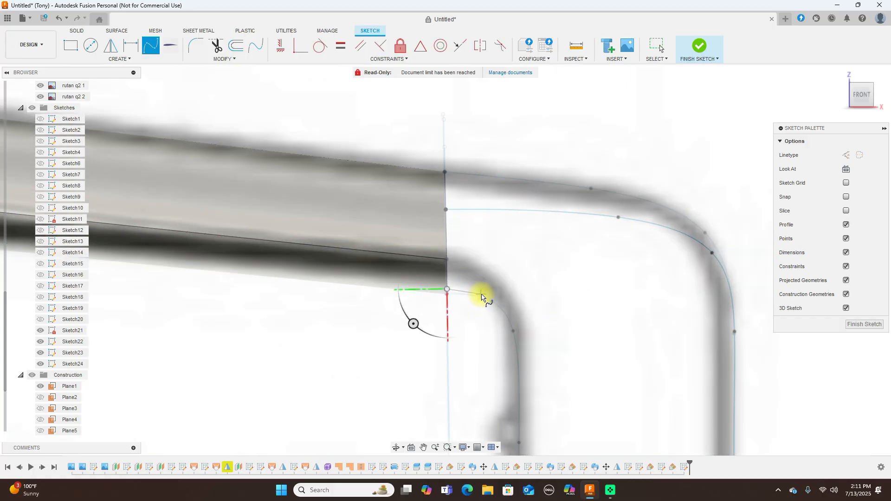
pyautogui.click(508, 310)
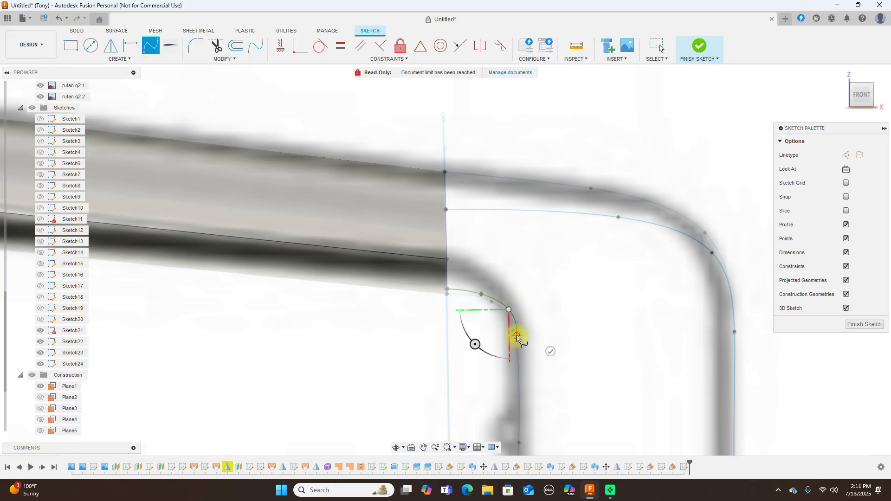
pyautogui.scroll(-2, 517, 335)
pyautogui.moveTo(522, 314); pyautogui.dragTo(571, 212, button='middle')
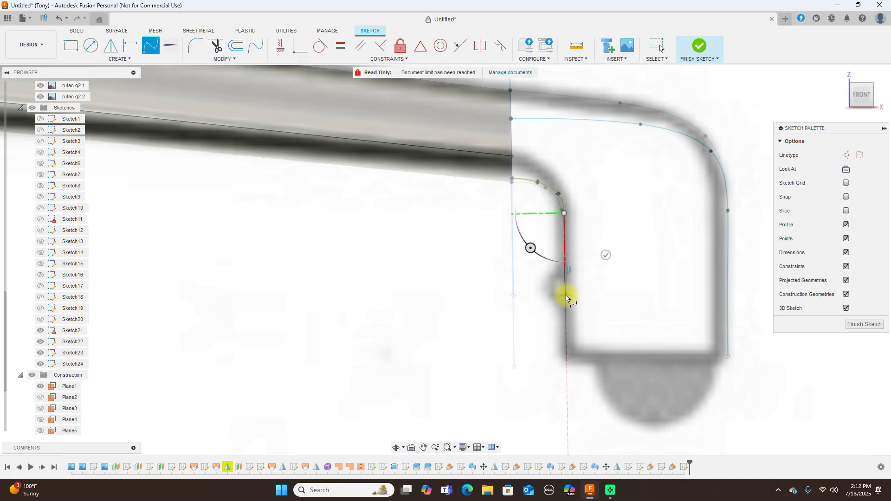
pyautogui.click(565, 295)
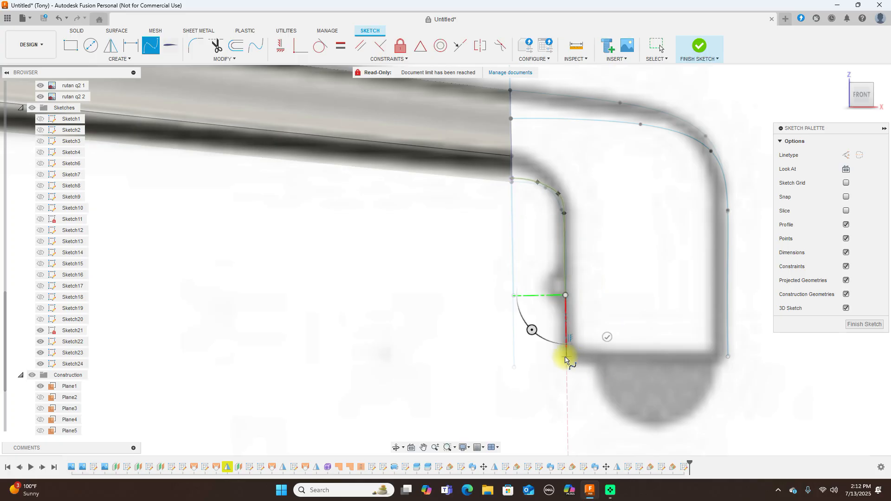
pyautogui.click(566, 358)
pyautogui.rightClick(567, 357)
pyautogui.click(597, 342)
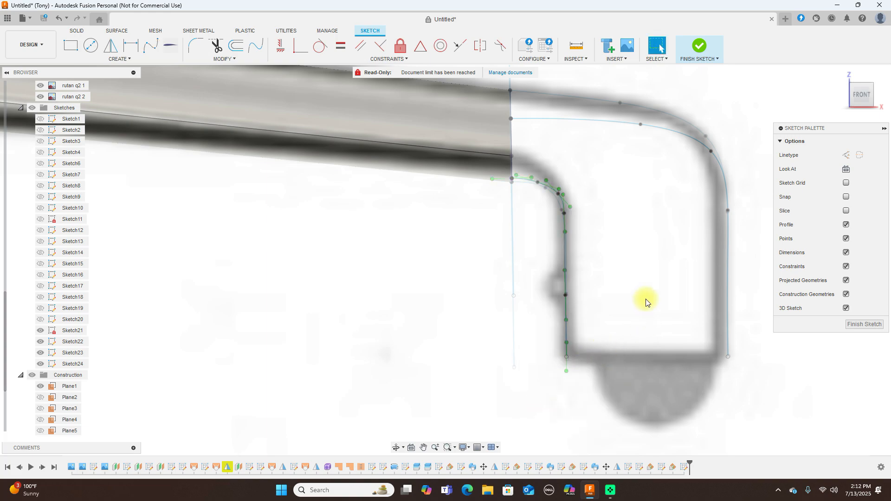
# Drag the inner spline's bend fit point to hug the reference curve, then finish the sketch
pyautogui.moveTo(871, 96)
pyautogui.mouseDown()
pyautogui.moveTo(815, 93)
pyautogui.moveTo(870, 95)
pyautogui.mouseUp()
pyautogui.click(864, 95)
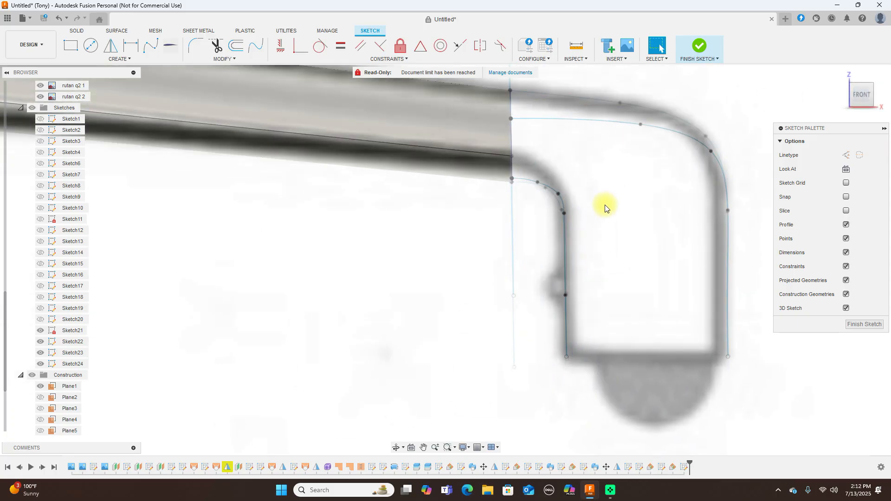
pyautogui.click(512, 236)
pyautogui.scroll(3, 568, 219)
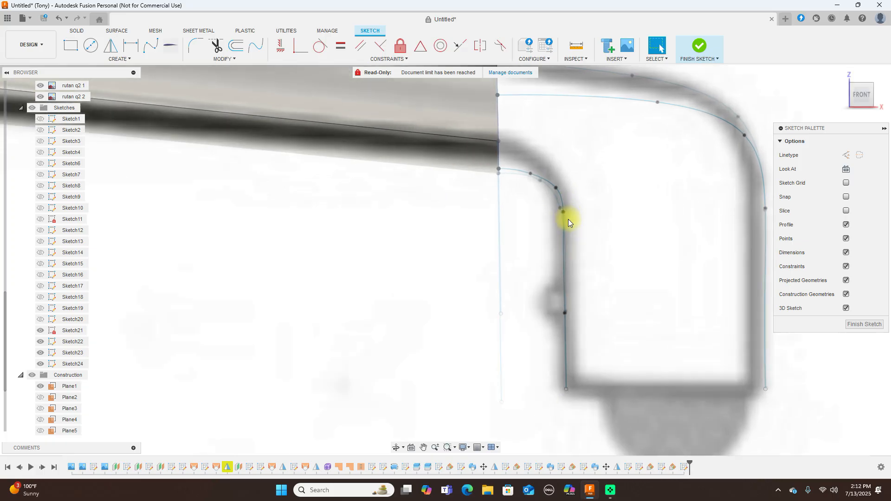
pyautogui.click(552, 177)
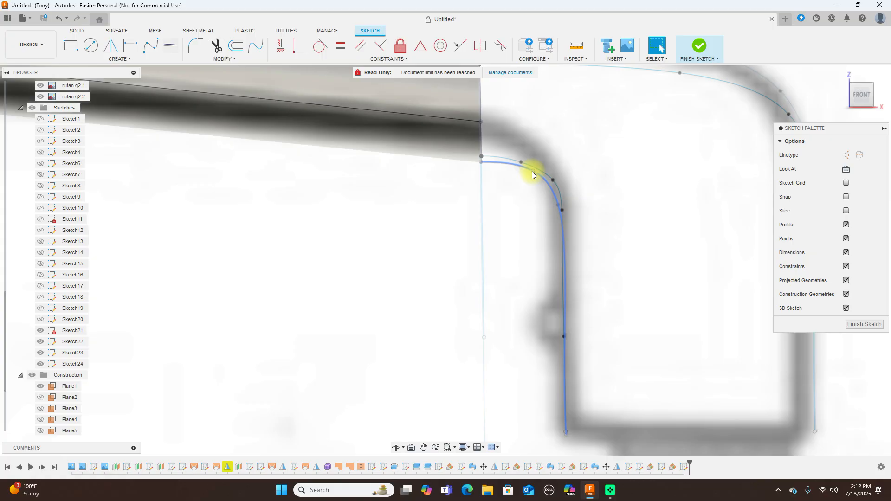
pyautogui.click(522, 162)
pyautogui.moveTo(522, 162); pyautogui.dragTo(533, 163)
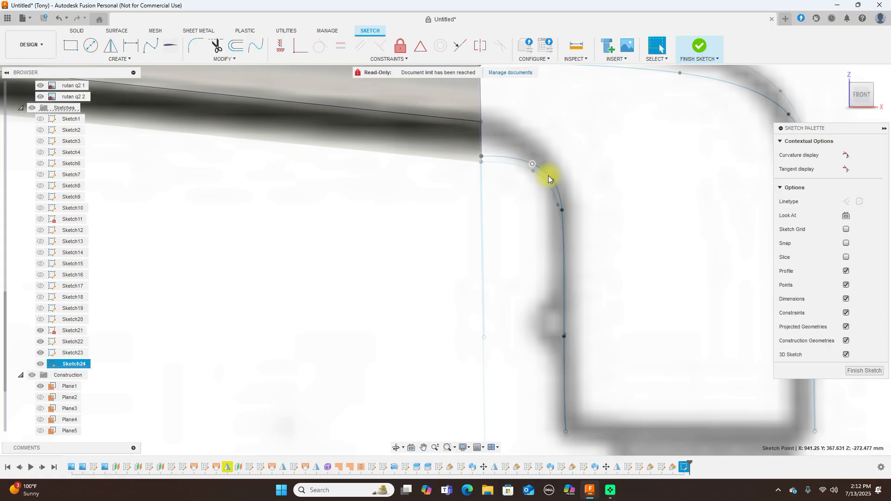
pyautogui.click(701, 46)
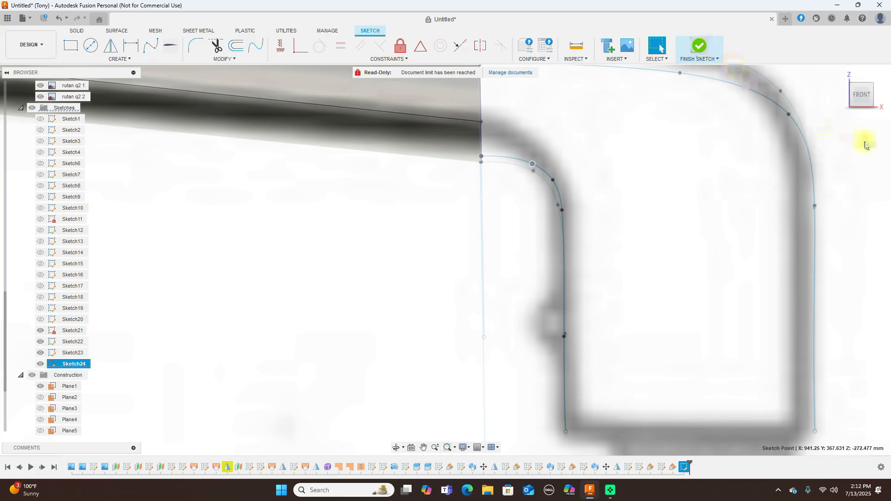
# Orbit around the tip airfoil and its two guide splines from the right side in 3D
pyautogui.click(879, 92)
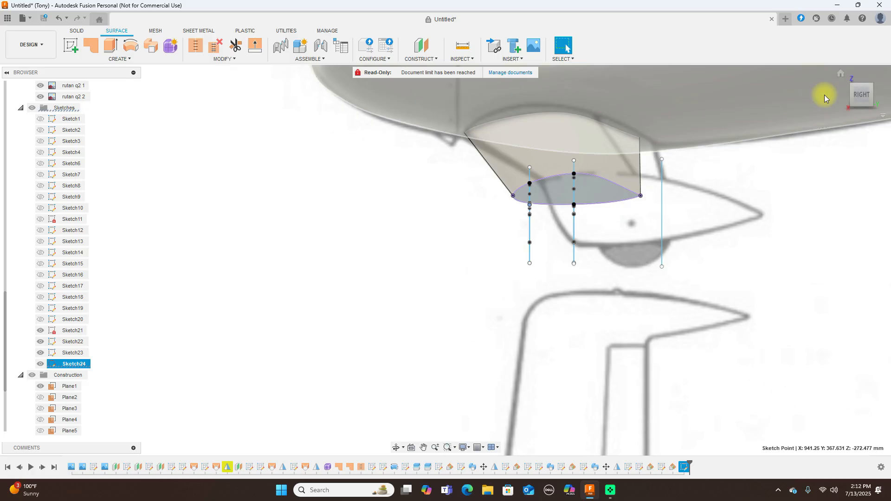
pyautogui.moveTo(856, 95); pyautogui.dragTo(31, 100)
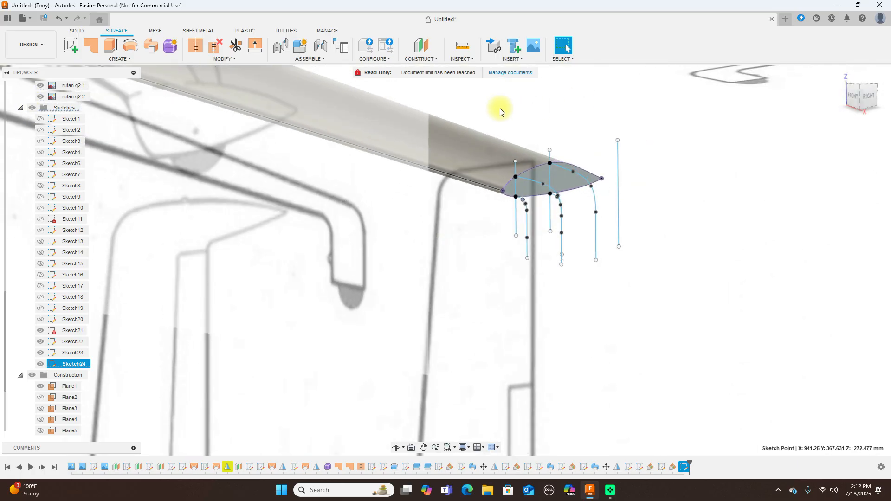
pyautogui.scroll(5, 547, 223)
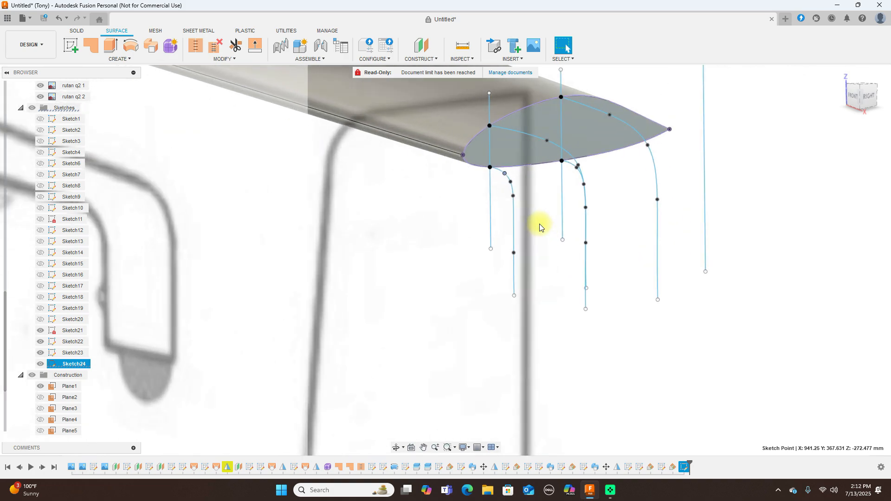
pyautogui.scroll(-2, 539, 227)
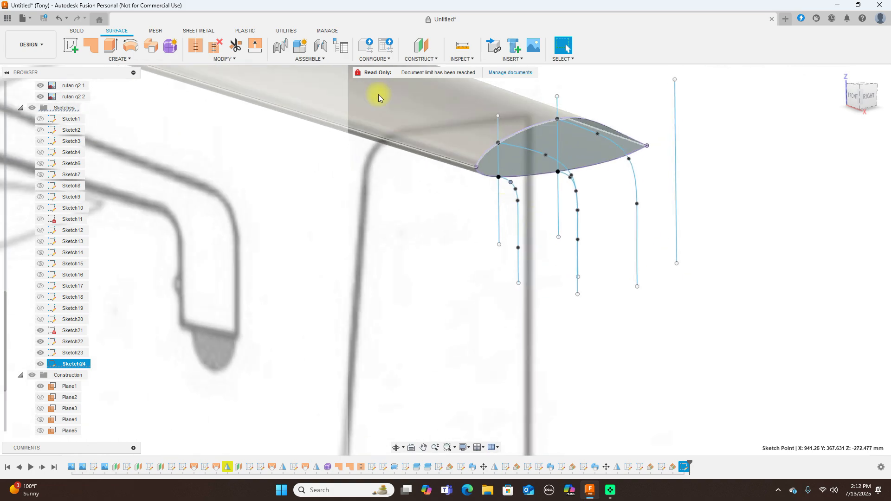
# Start a Sweep feature from the Solid tab's Create menu
pyautogui.click(78, 31)
pyautogui.click(117, 58)
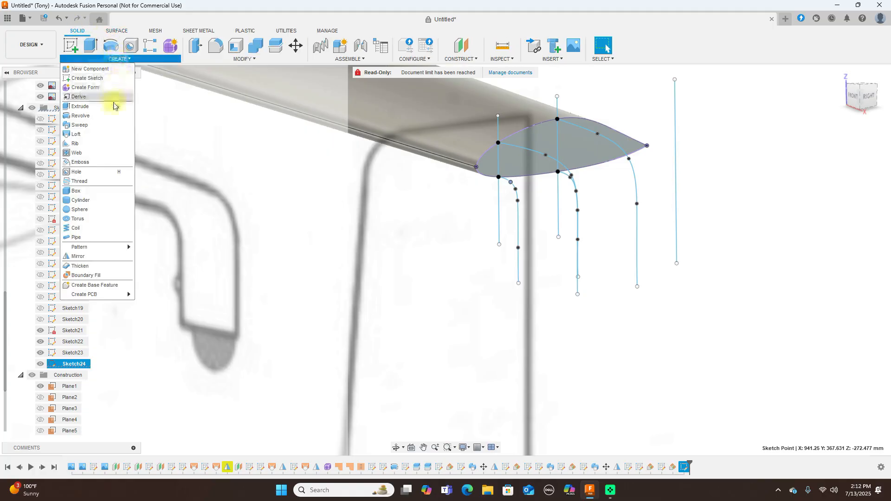
pyautogui.click(103, 125)
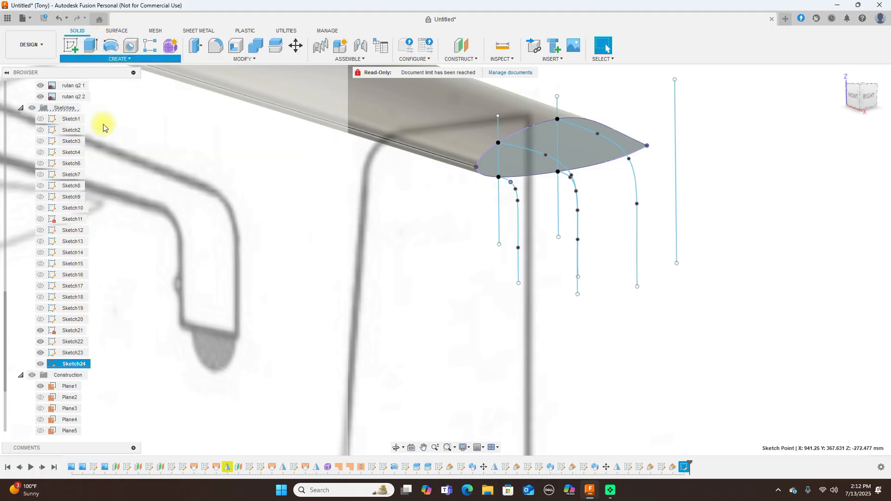
# Pick the airfoil as sweep profile, the inner spline as path, and a guide rail curve
pyautogui.click(540, 140)
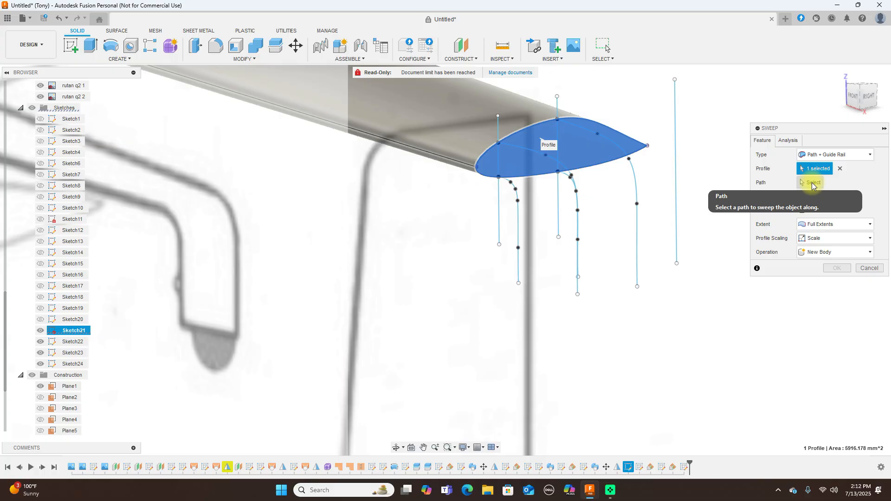
pyautogui.click(816, 182)
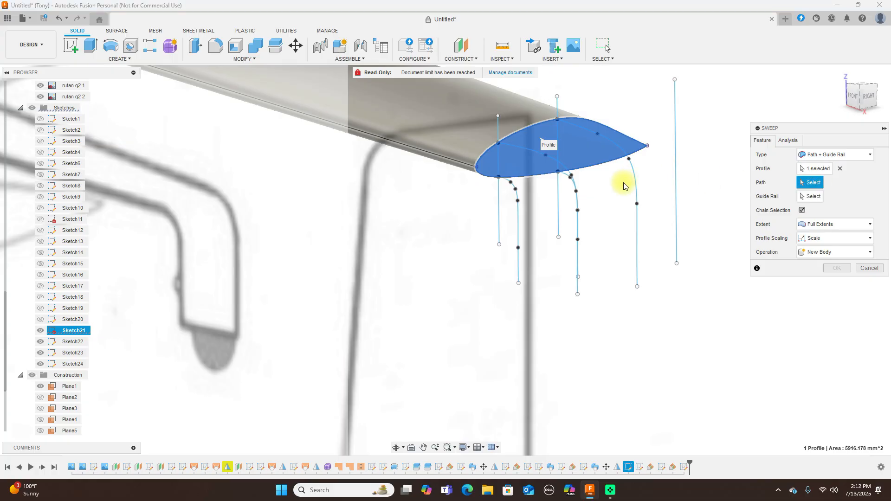
pyautogui.click(516, 197)
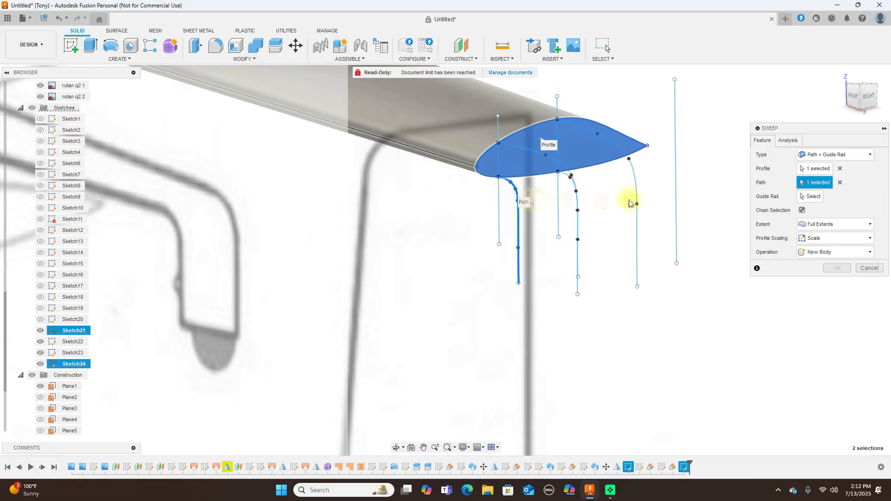
pyautogui.click(809, 197)
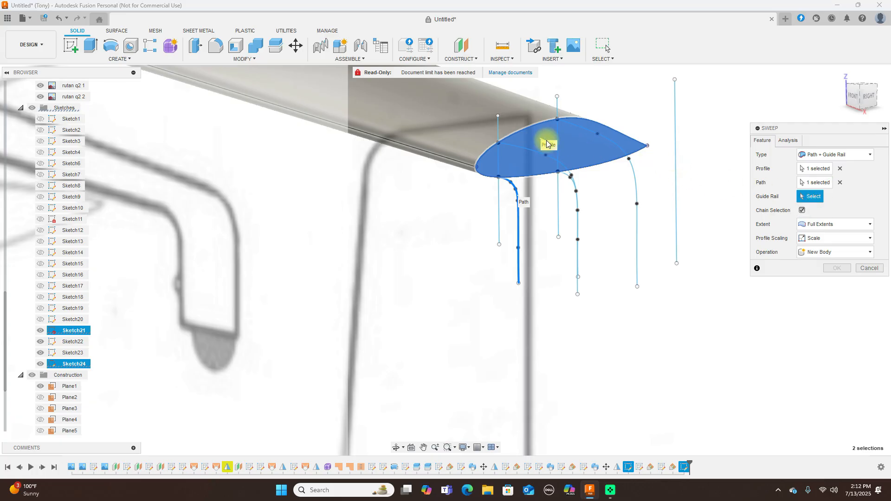
pyautogui.click(524, 149)
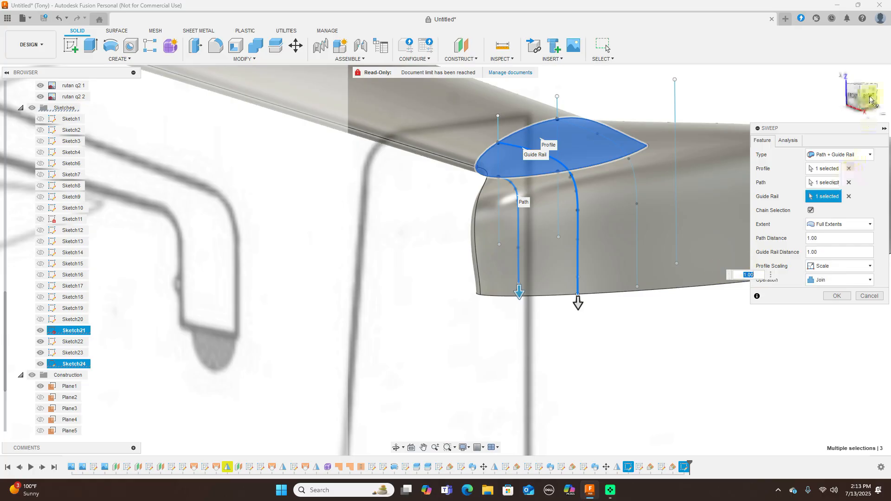
# Inspect the sweep preview across the whole airplane, then cancel the sweep
pyautogui.scroll(-5, 676, 147)
pyautogui.moveTo(718, 272); pyautogui.dragTo(414, 275, button='middle')
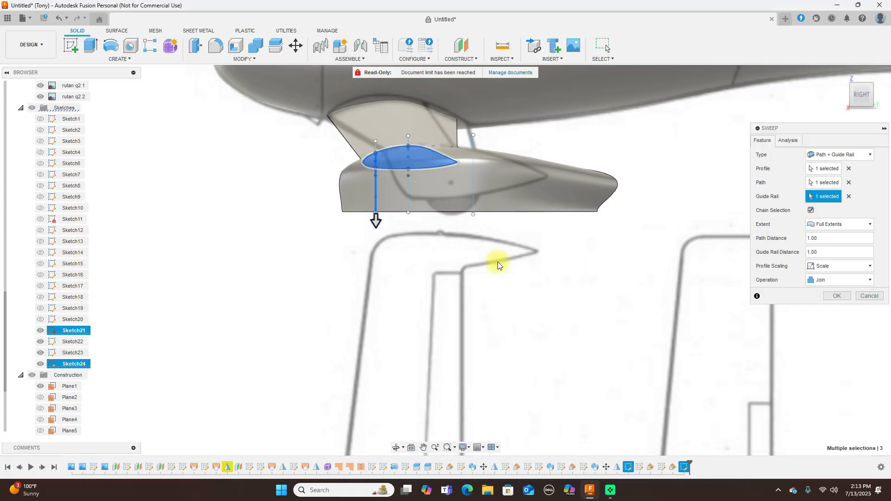
pyautogui.scroll(3, 498, 265)
pyautogui.scroll(-10, 497, 265)
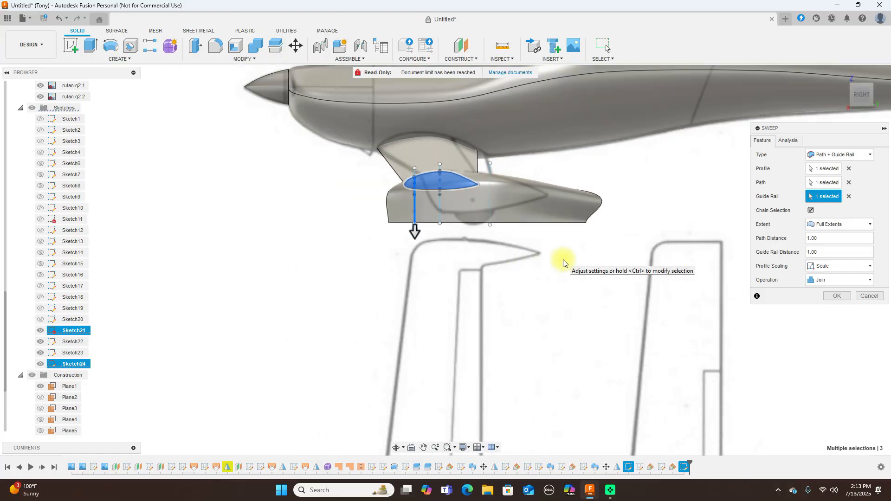
pyautogui.moveTo(529, 279); pyautogui.dragTo(517, 281, button='middle')
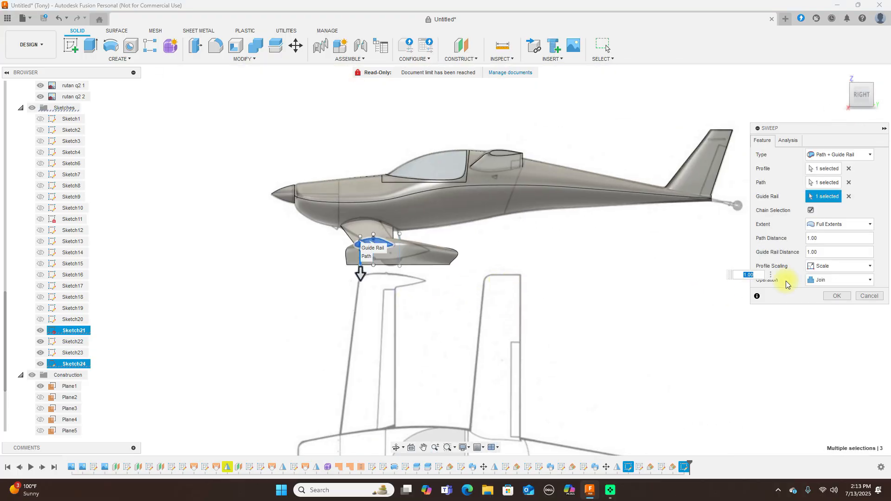
pyautogui.click(866, 296)
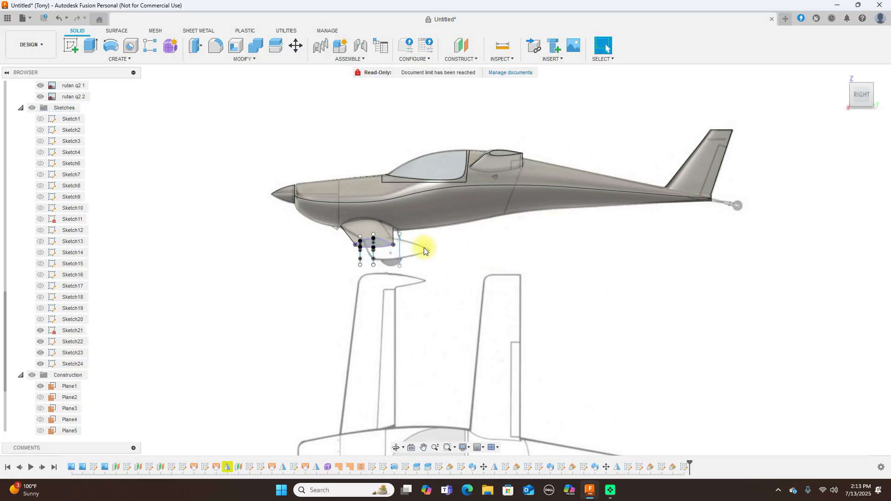
# Turn off visibility of the Sketches folder and the Canvases folder in the Browser
pyautogui.scroll(2, 407, 251)
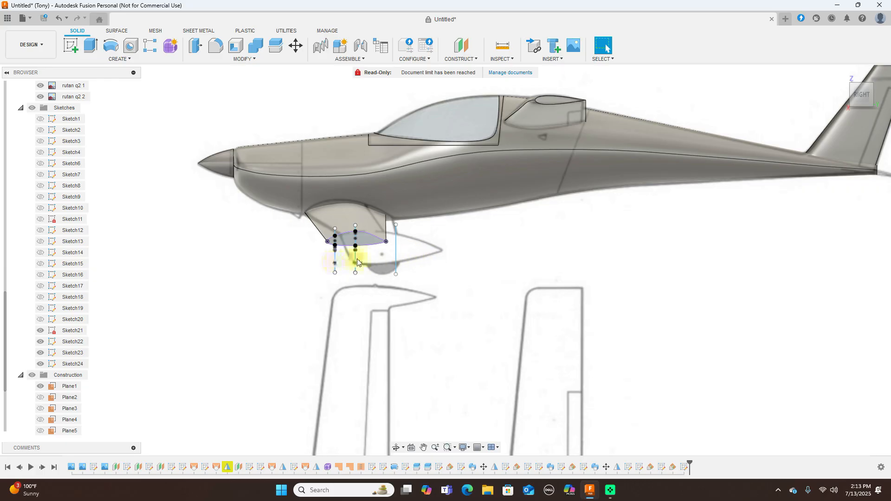
pyautogui.scroll(-3, 555, 258)
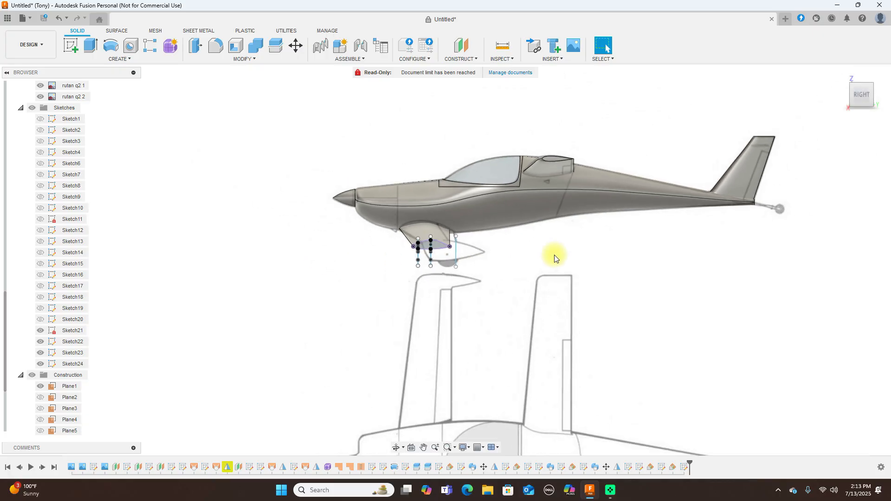
pyautogui.scroll(2, 668, 245)
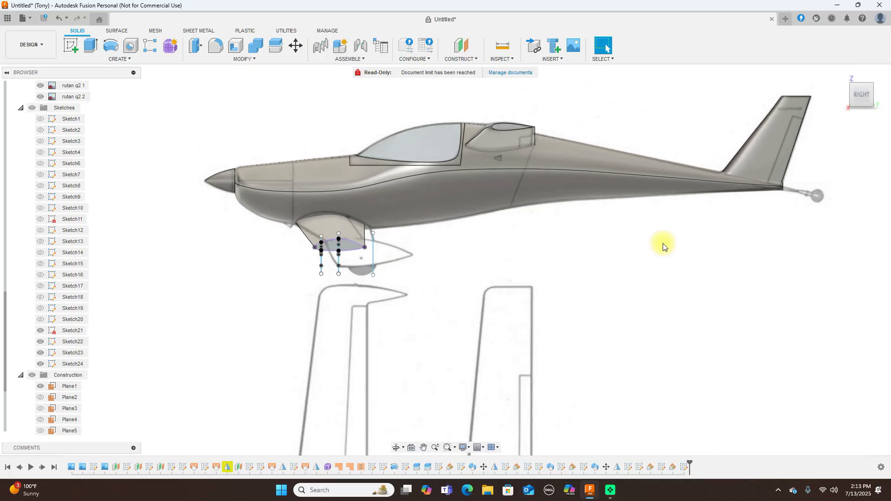
pyautogui.scroll(-2, 584, 249)
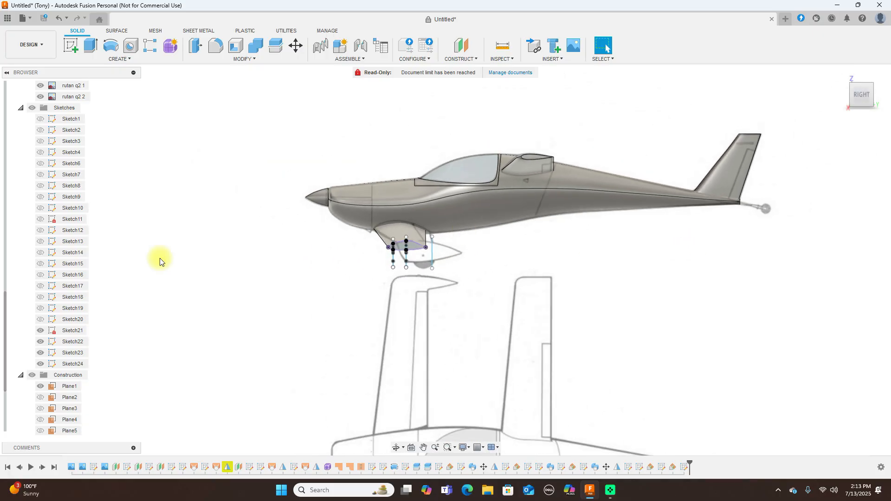
pyautogui.click(35, 108)
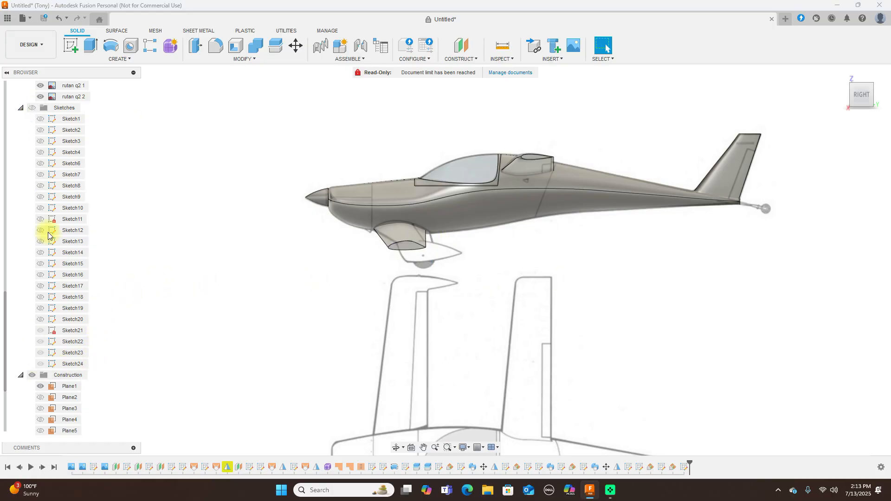
pyautogui.scroll(3, 70, 157)
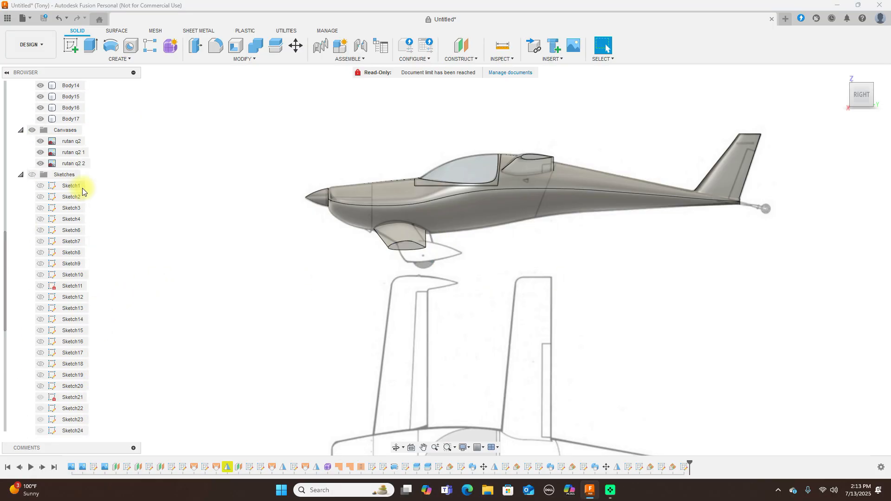
pyautogui.click(33, 130)
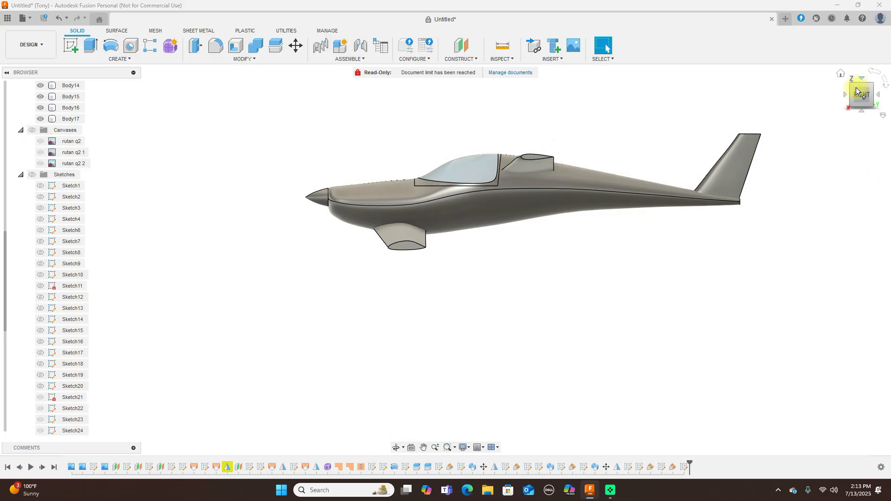
# Orbit and pan around the aircraft to review it from front-right and front angles
pyautogui.moveTo(862, 95); pyautogui.dragTo(52, 98)
pyautogui.moveTo(561, 262); pyautogui.dragTo(747, 296, button='middle')
pyautogui.moveTo(864, 101)
pyautogui.mouseDown()
pyautogui.moveTo(6, 106)
pyautogui.moveTo(60, 101)
pyautogui.moveTo(69, 91)
pyautogui.moveTo(21, 93)
pyautogui.moveTo(882, 96)
pyautogui.moveTo(822, 104)
pyautogui.moveTo(770, 248)
pyautogui.mouseUp()
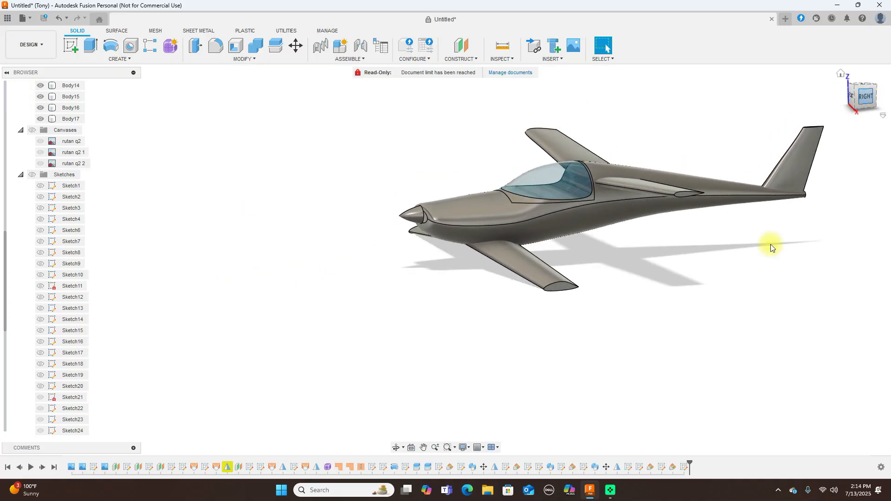
pyautogui.moveTo(762, 292); pyautogui.dragTo(643, 315, button='middle')
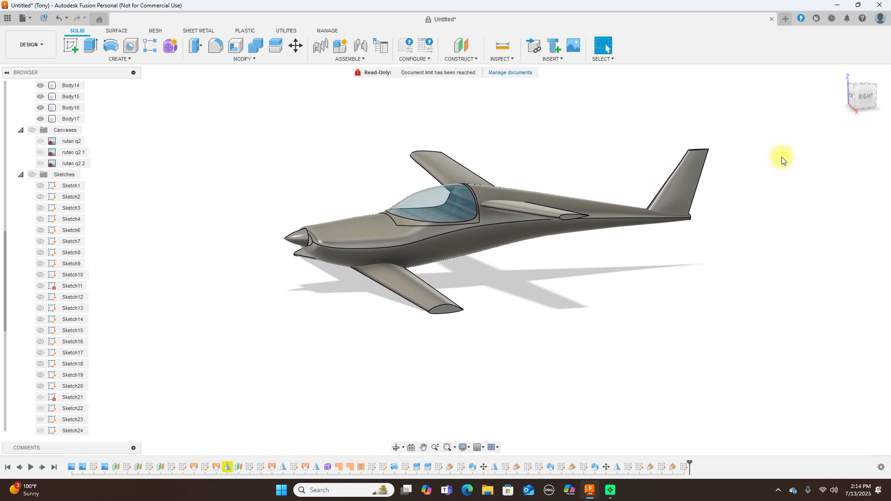
pyautogui.moveTo(856, 103)
pyautogui.mouseDown()
pyautogui.moveTo(881, 100)
pyautogui.moveTo(27, 103)
pyautogui.moveTo(55, 83)
pyautogui.moveTo(40, 93)
pyautogui.moveTo(858, 95)
pyautogui.moveTo(855, 110)
pyautogui.moveTo(767, 99)
pyautogui.moveTo(781, 88)
pyautogui.moveTo(860, 95)
pyautogui.mouseUp()
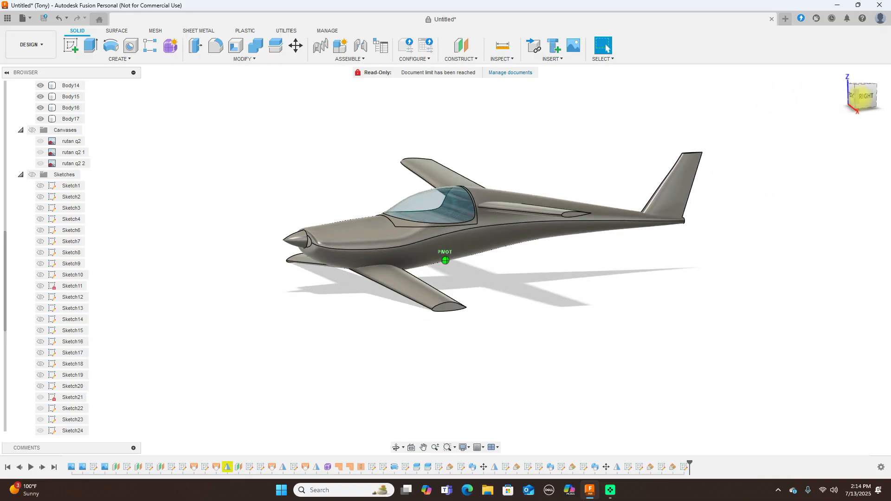
pyautogui.click(459, 307)
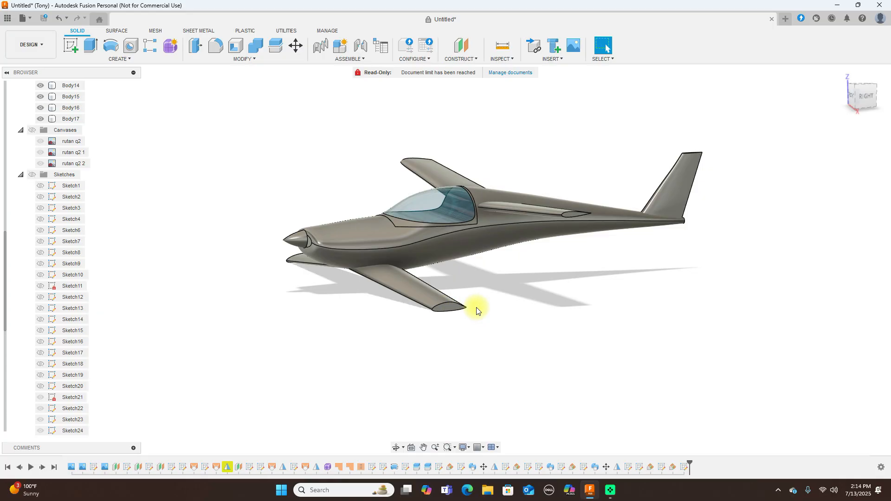
pyautogui.click(867, 99)
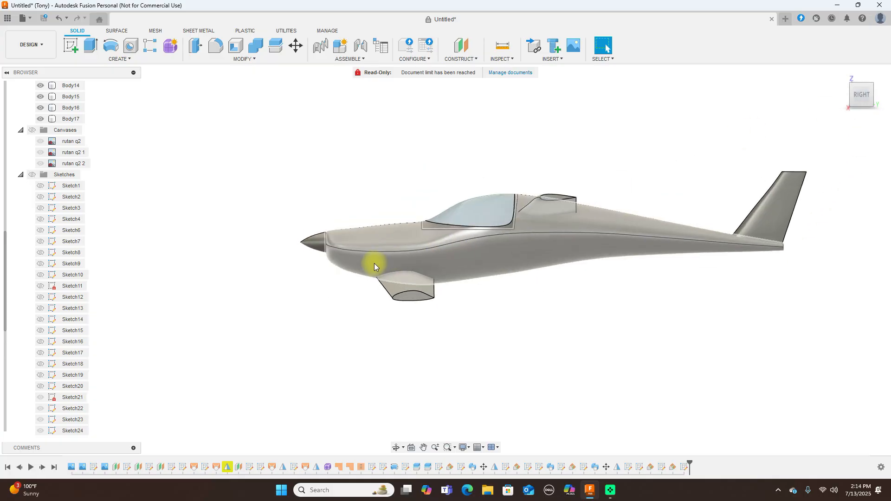
pyautogui.scroll(-2, 656, 295)
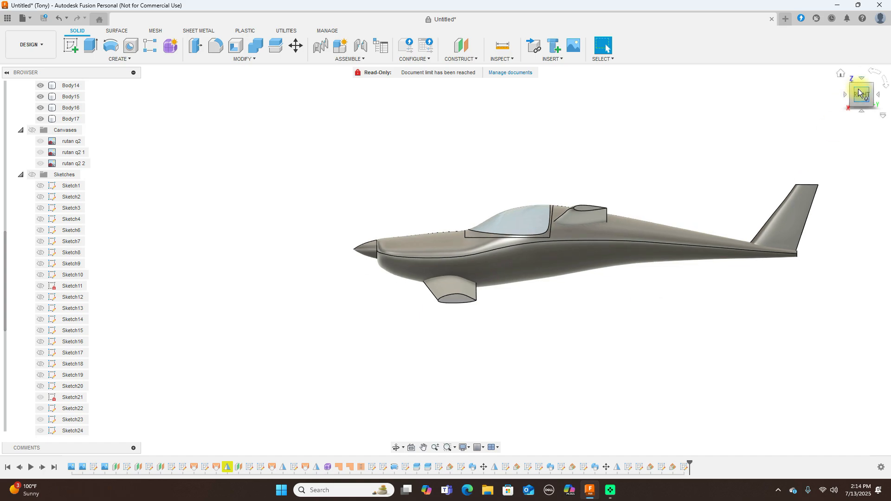
pyautogui.moveTo(854, 95); pyautogui.dragTo(28, 105)
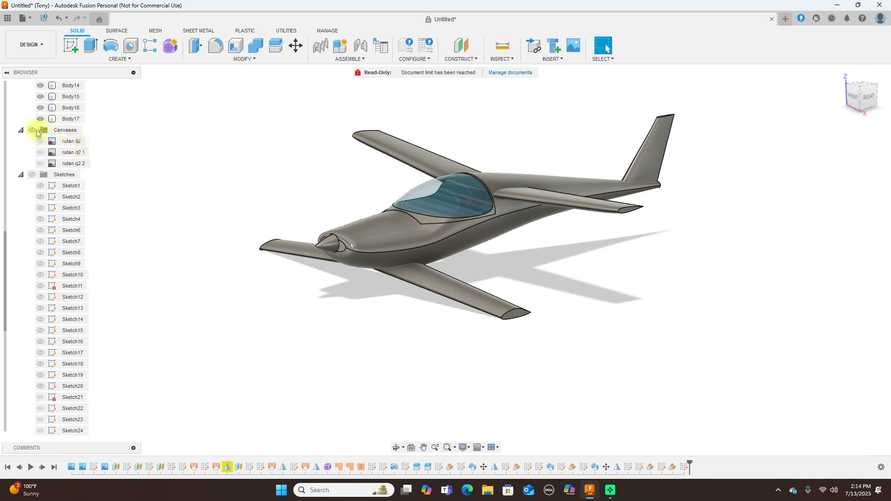
# Show the reference canvas images again and return to the right side view
pyautogui.click(32, 131)
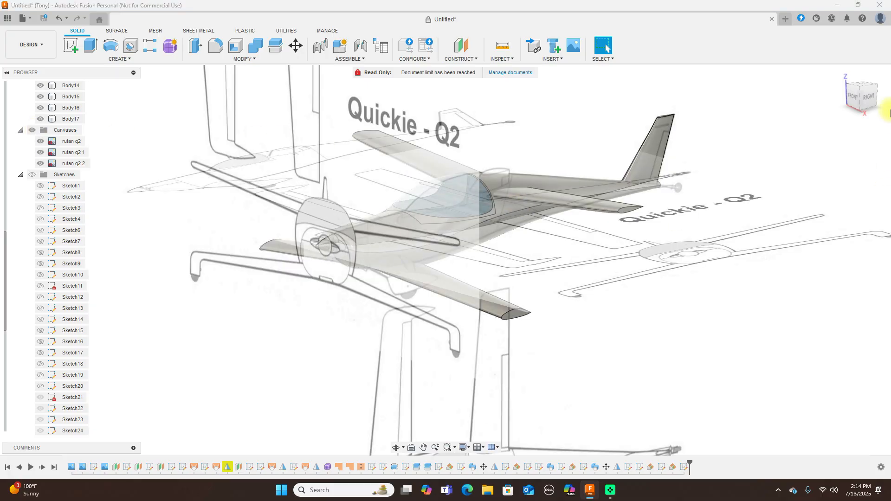
pyautogui.click(866, 102)
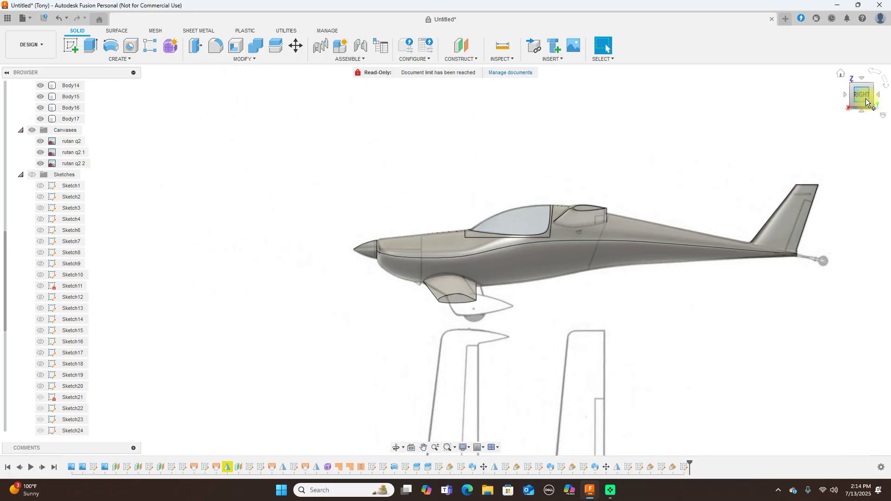
pyautogui.scroll(4, 702, 143)
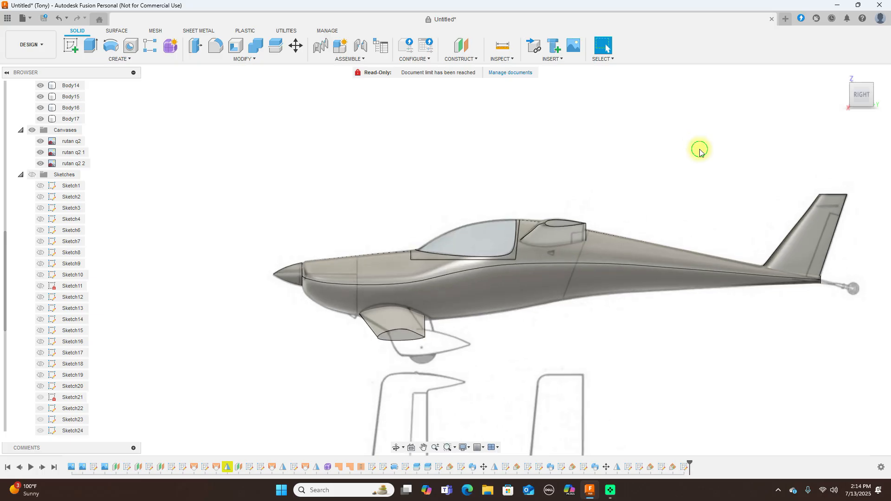
pyautogui.moveTo(856, 90)
pyautogui.mouseDown()
pyautogui.moveTo(886, 112)
pyautogui.moveTo(830, 103)
pyautogui.moveTo(861, 96)
pyautogui.mouseUp()
pyautogui.click(859, 96)
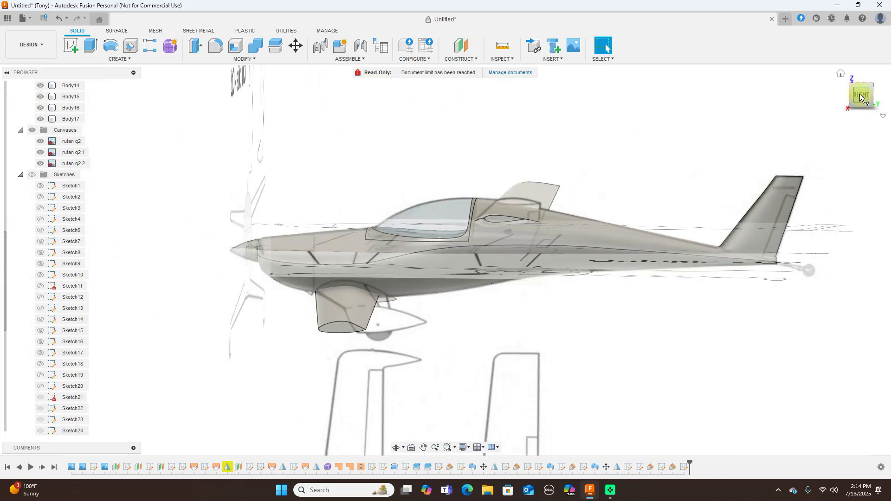